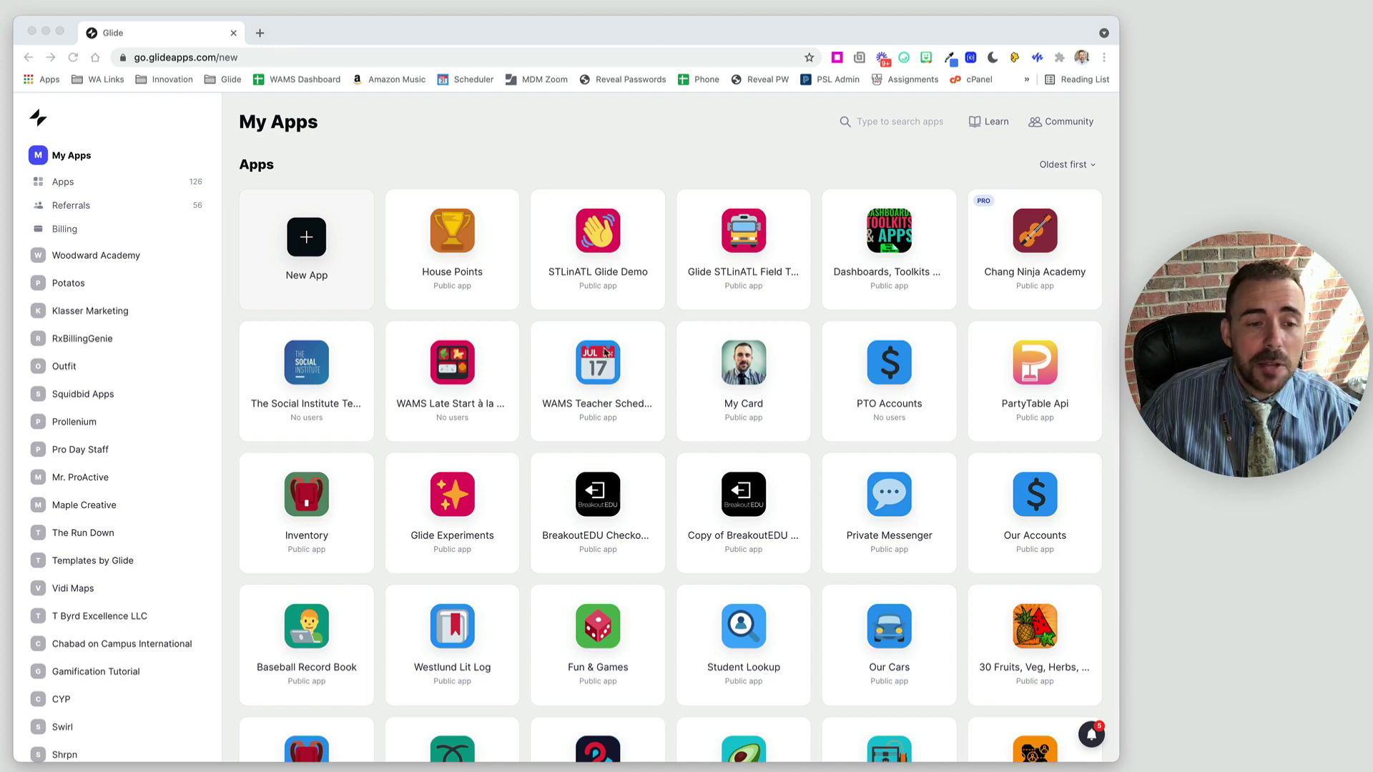
Create a new app named "Approve User" that is used primarily on phones.
left_click(307, 238)
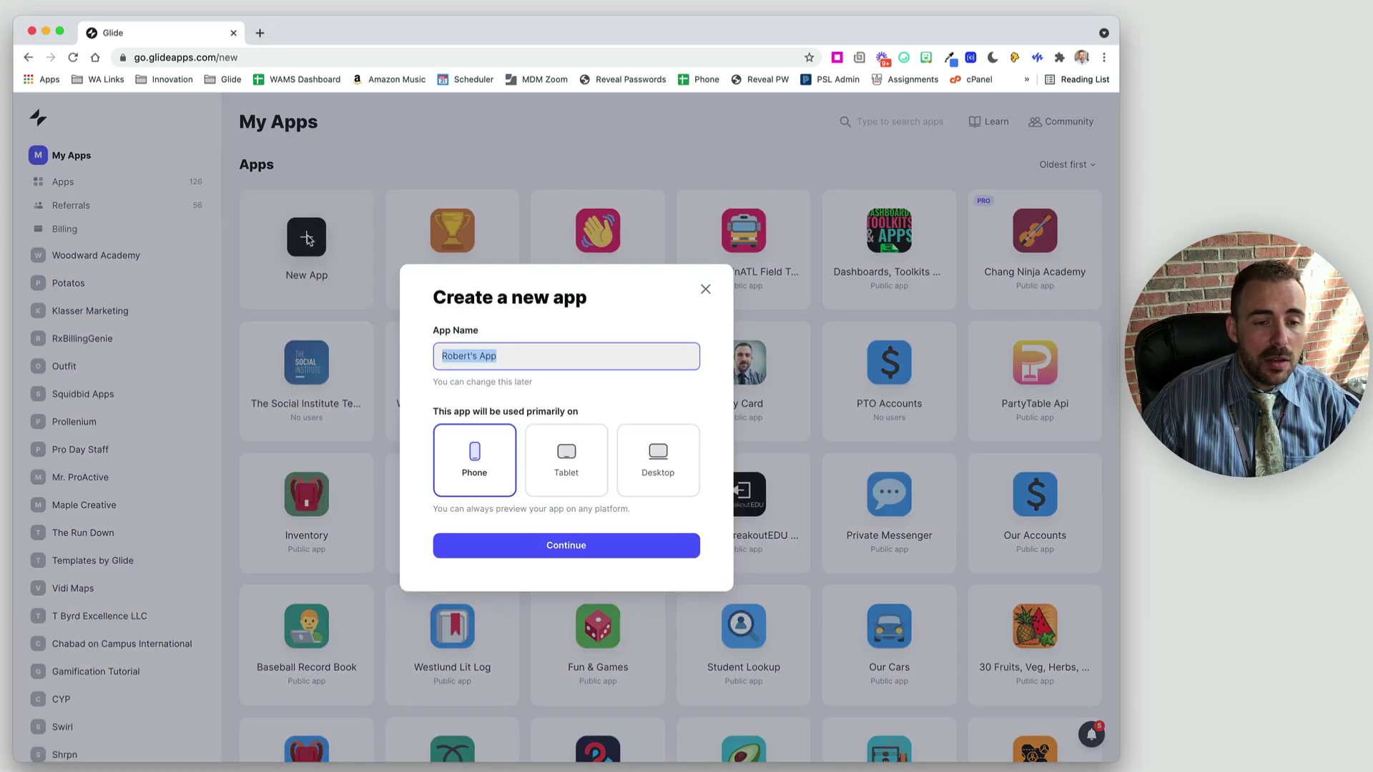
left_click(459, 449)
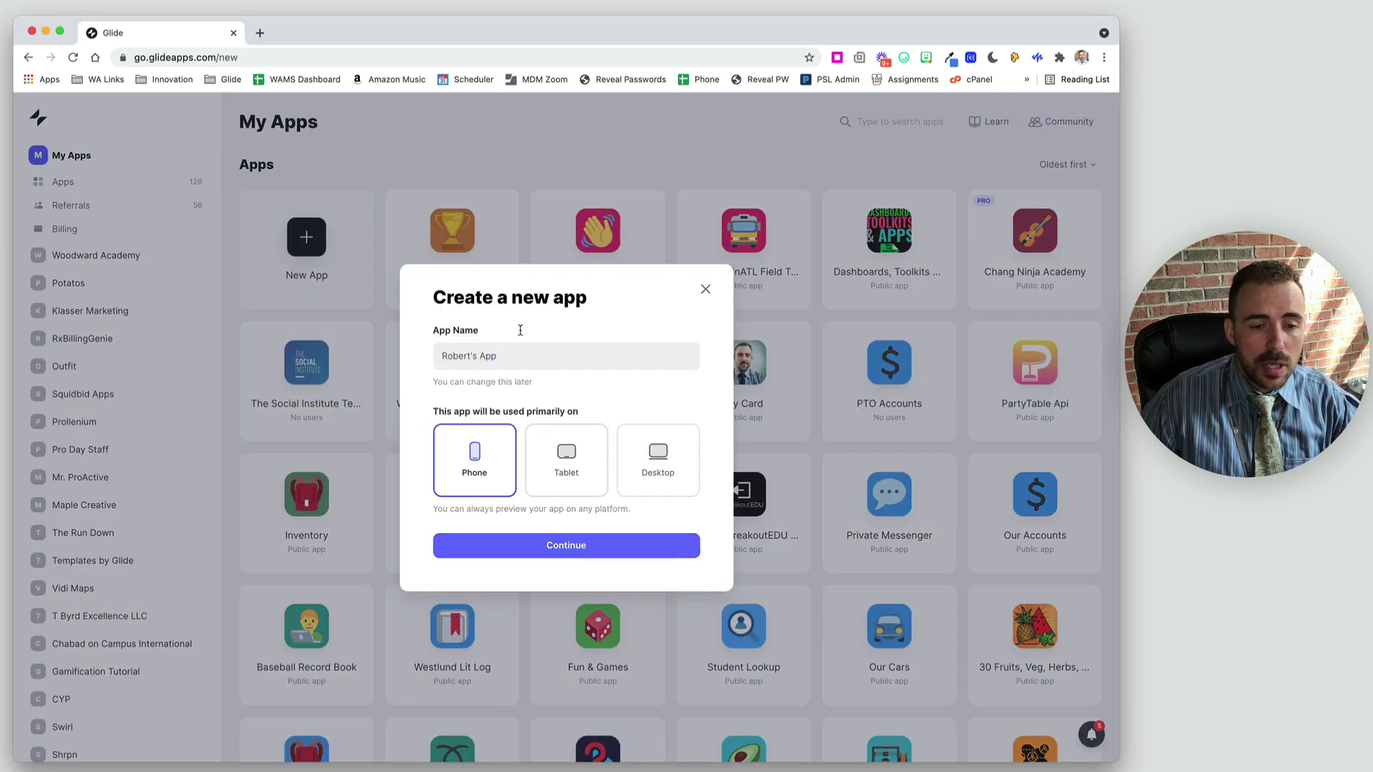
left_click(521, 356)
key("super+a")
type("Ap")
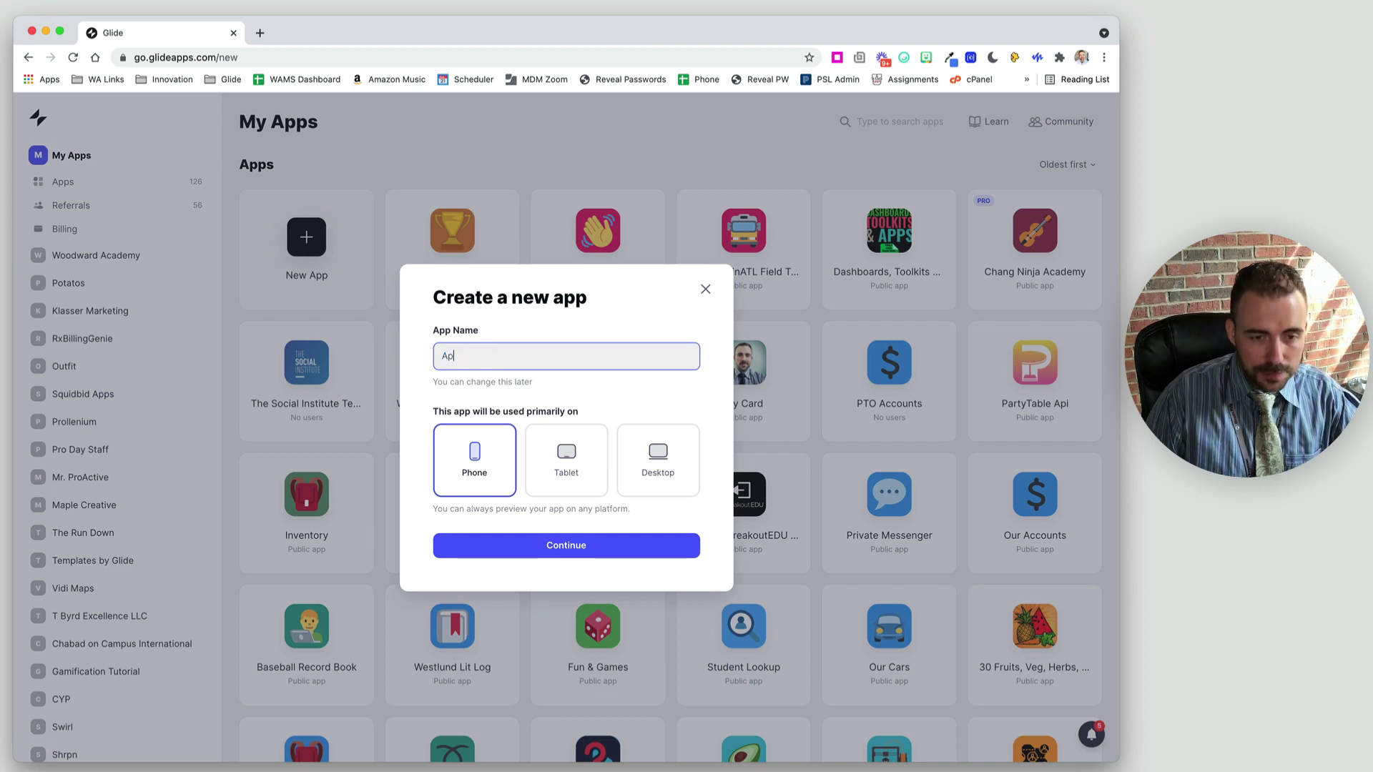
type("prove User")
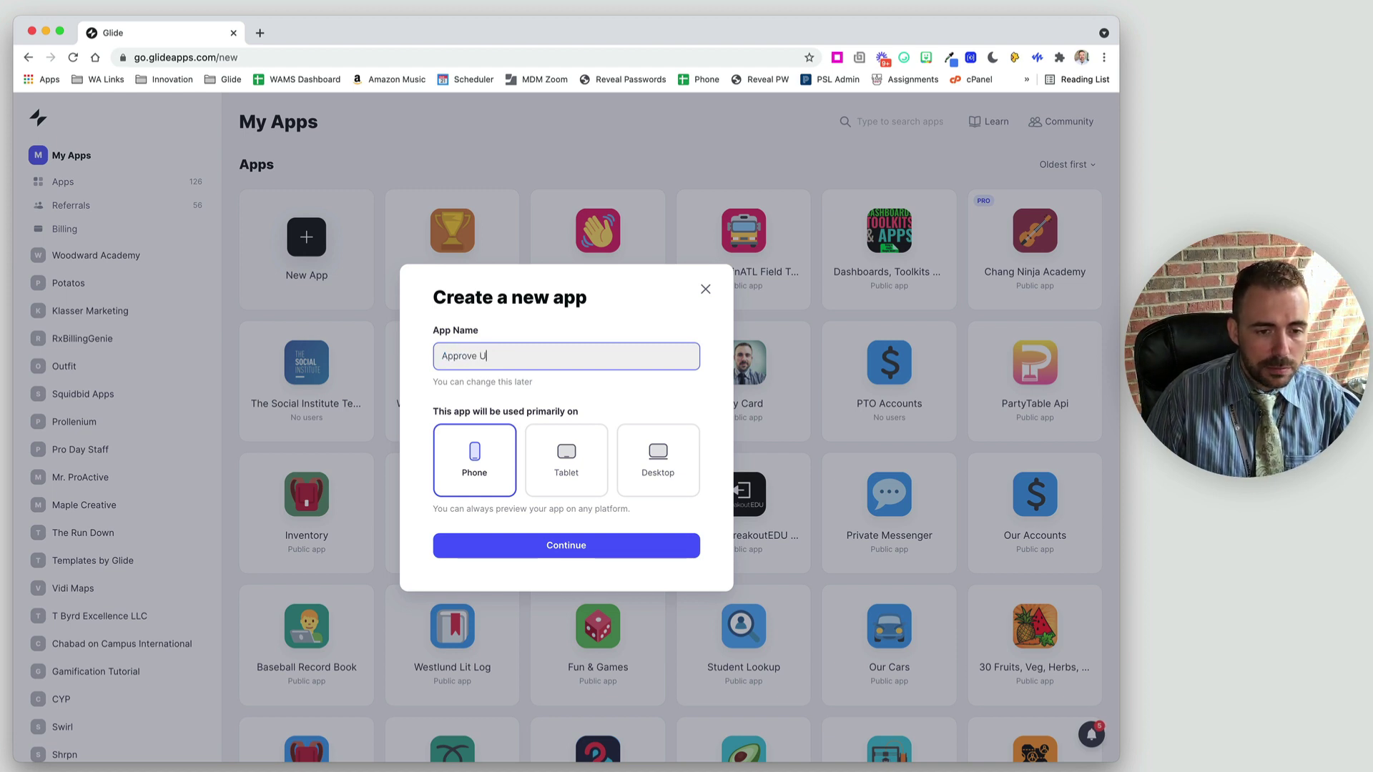
left_click(574, 546)
left_click(584, 387)
left_click(718, 593)
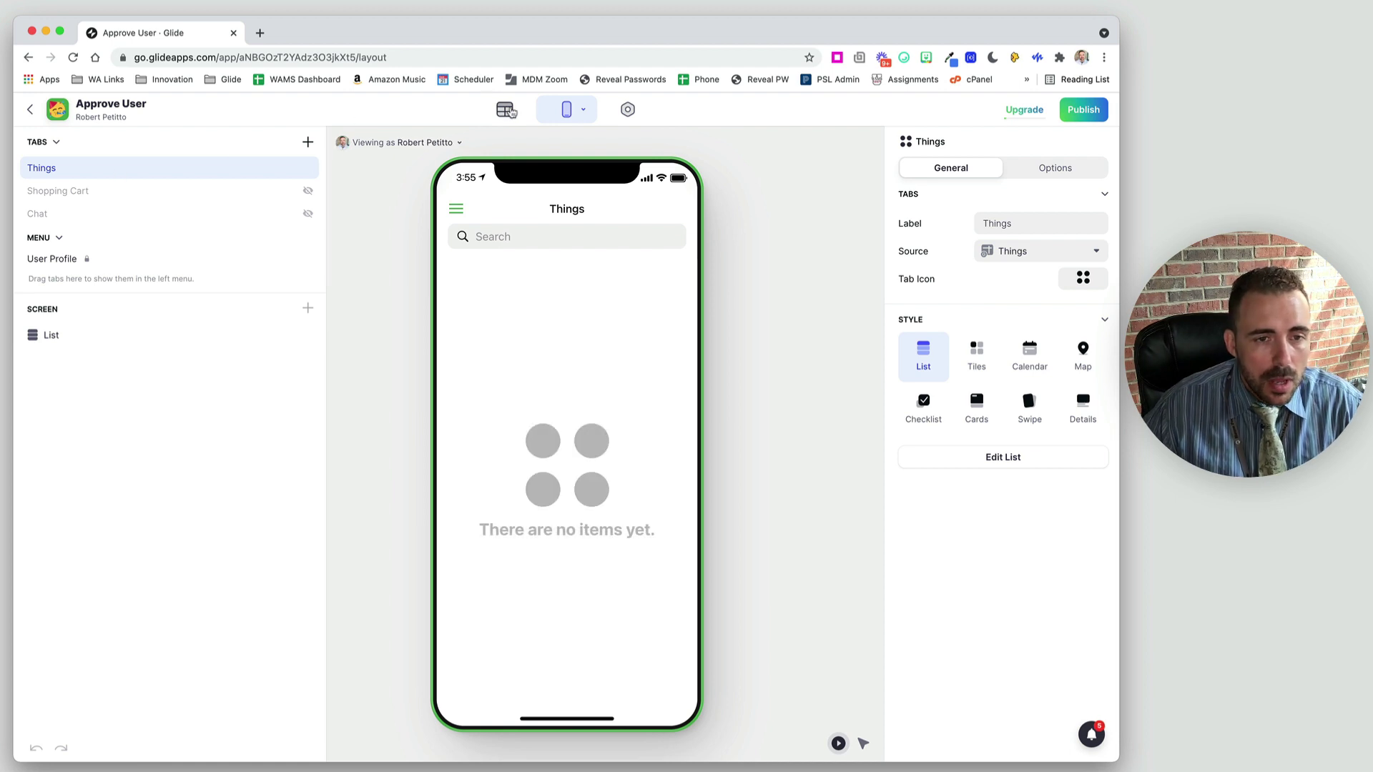
In the app's Users data table, add two rows named "User #2" and "User #3".
left_click(508, 111)
left_click(51, 168)
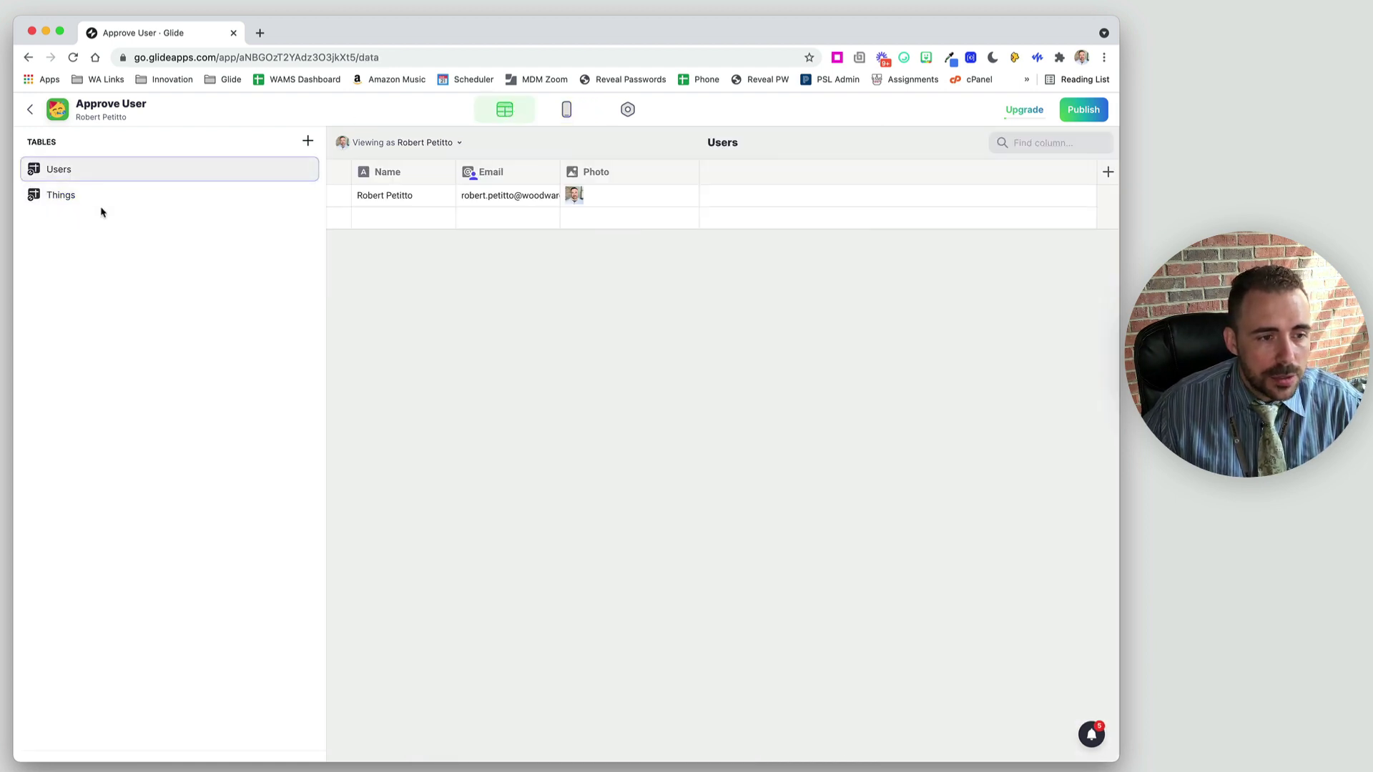
left_click(402, 219)
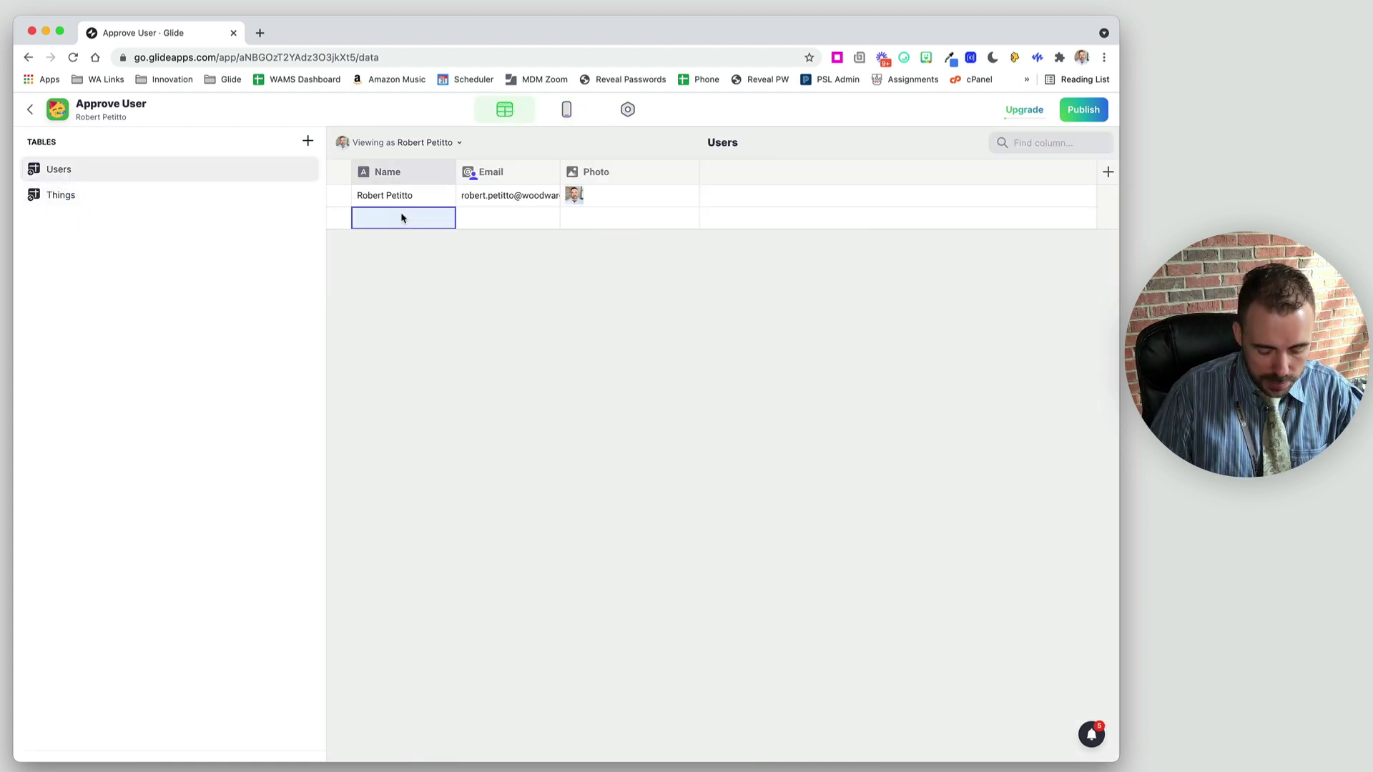
type("User # 1")
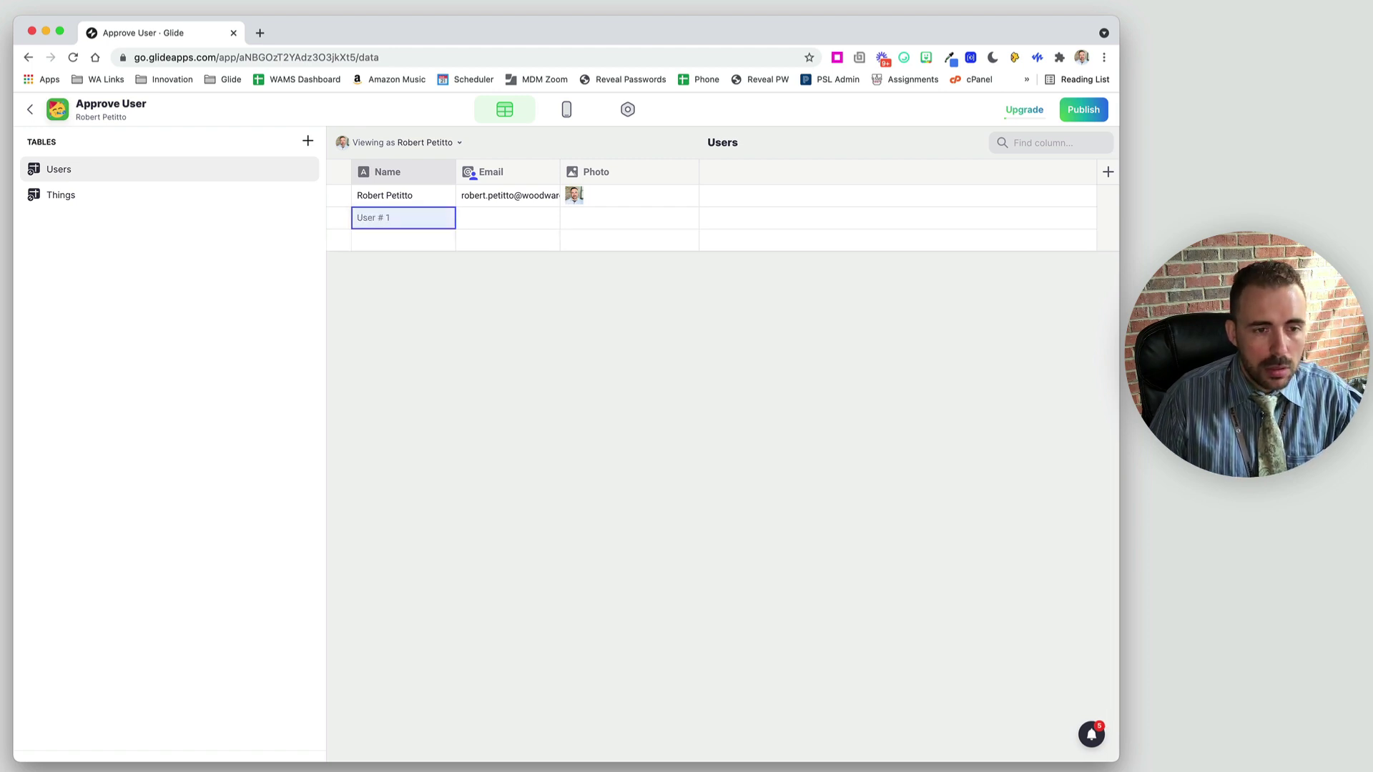
type("Use")
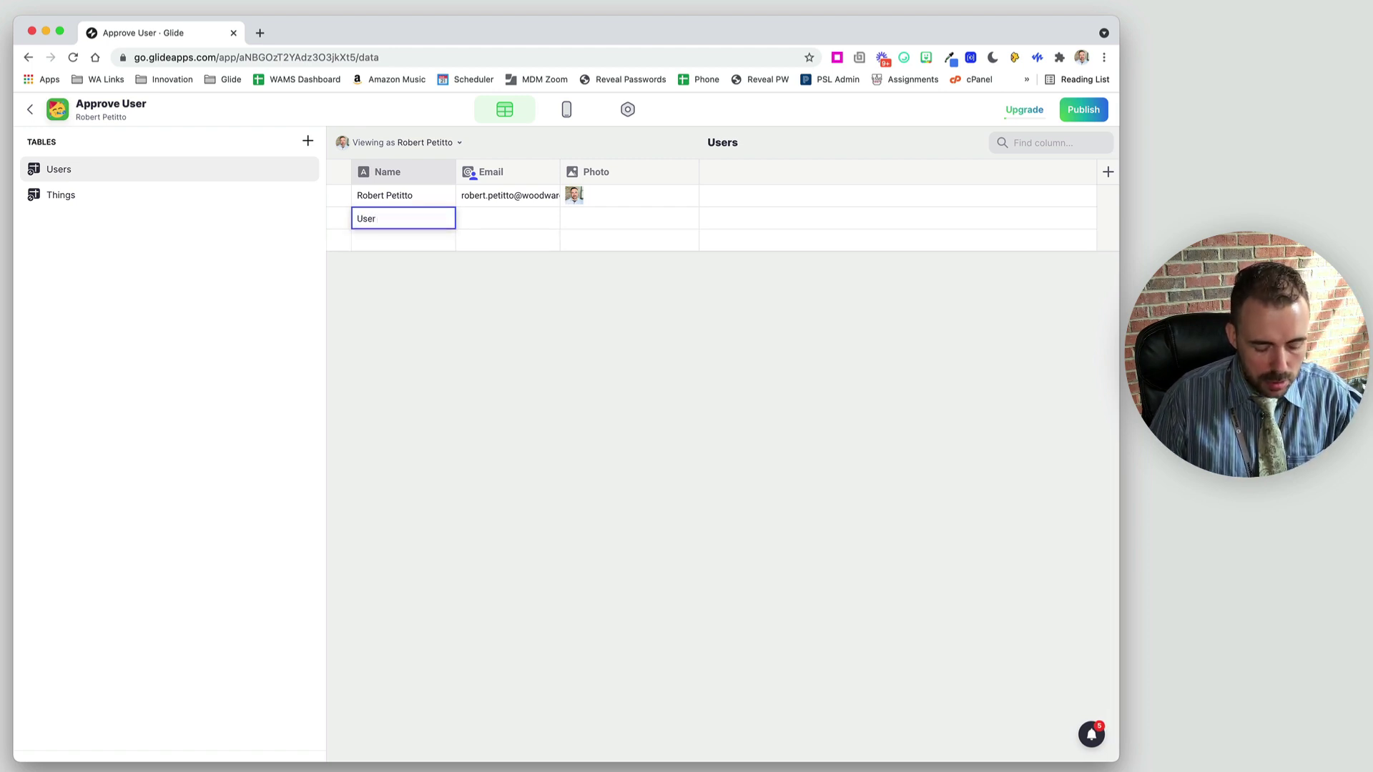
key("Return")
type("User #3")
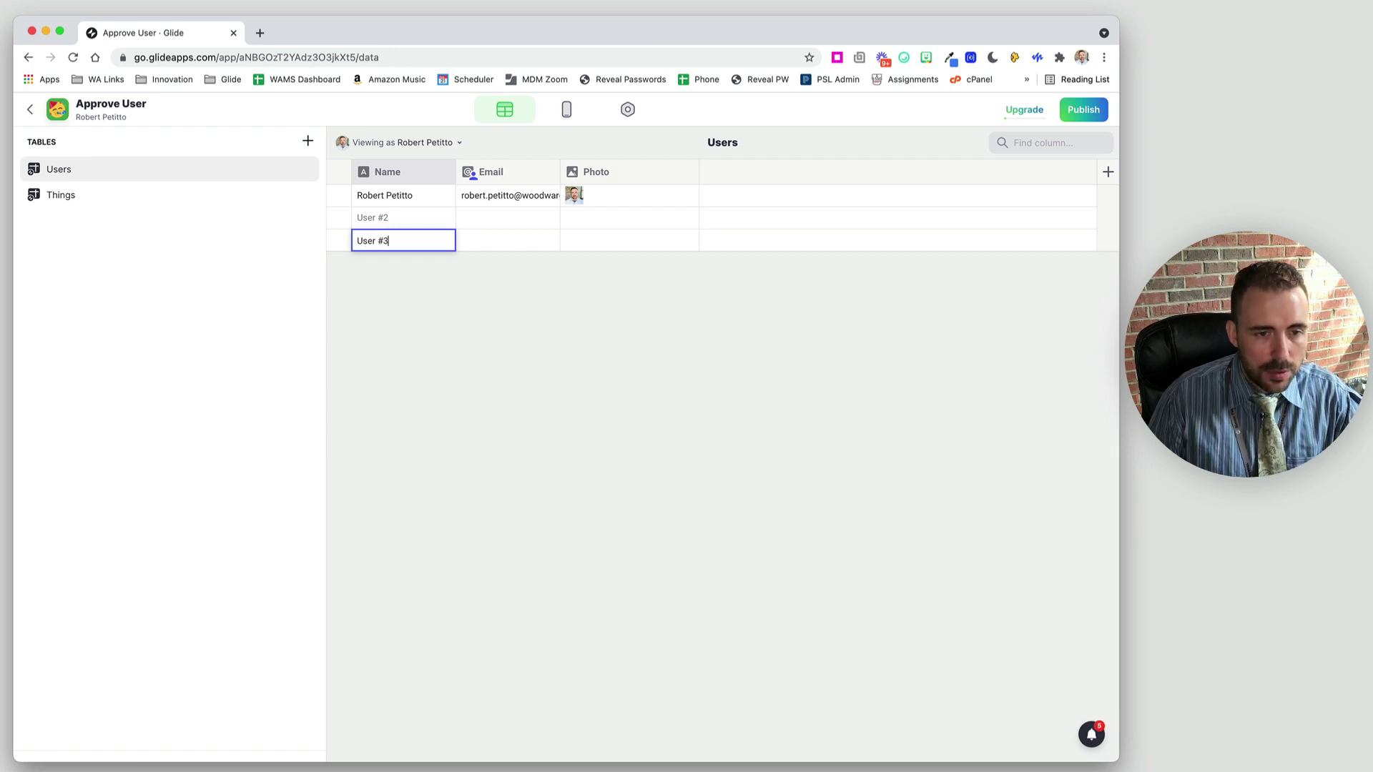
key("Return")
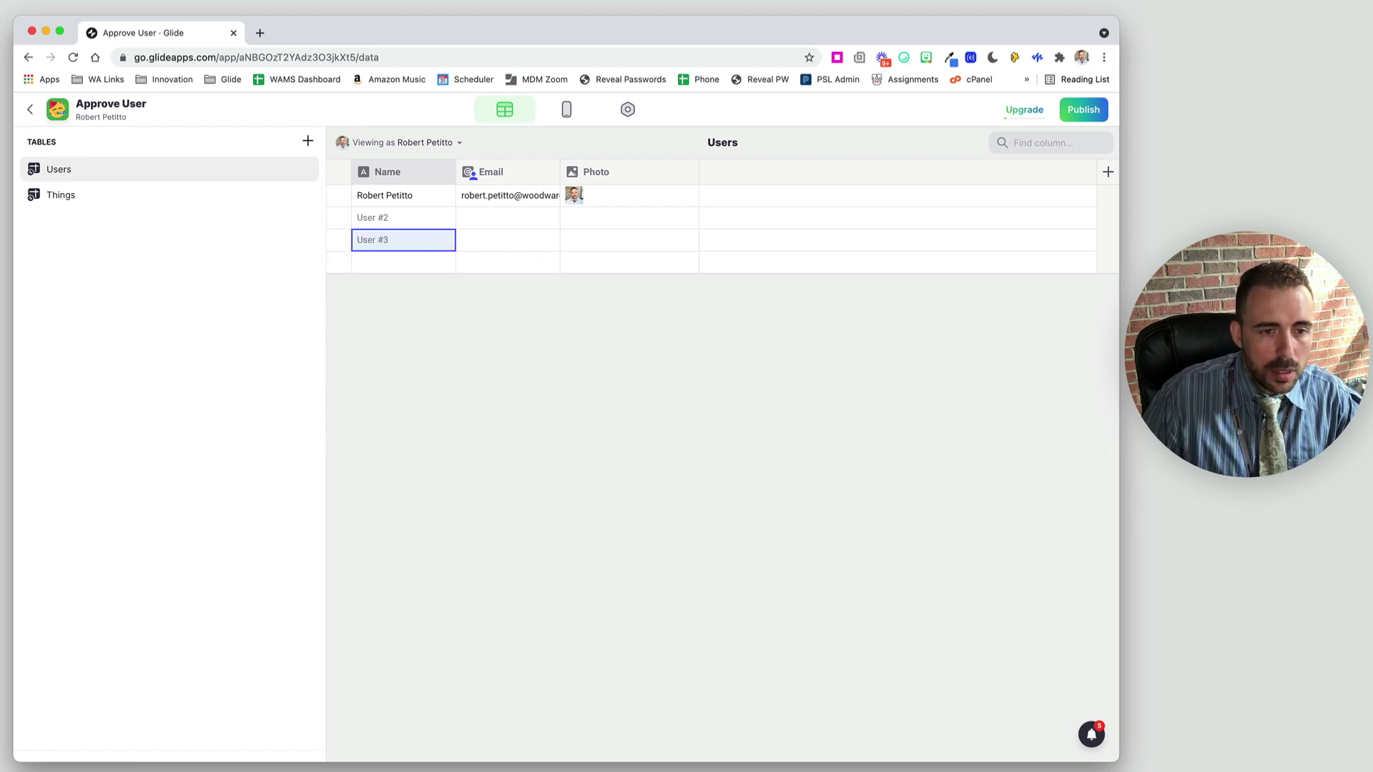
Change the name in the first row of the Users table to "User #1".
left_click(512, 220)
left_click(404, 205)
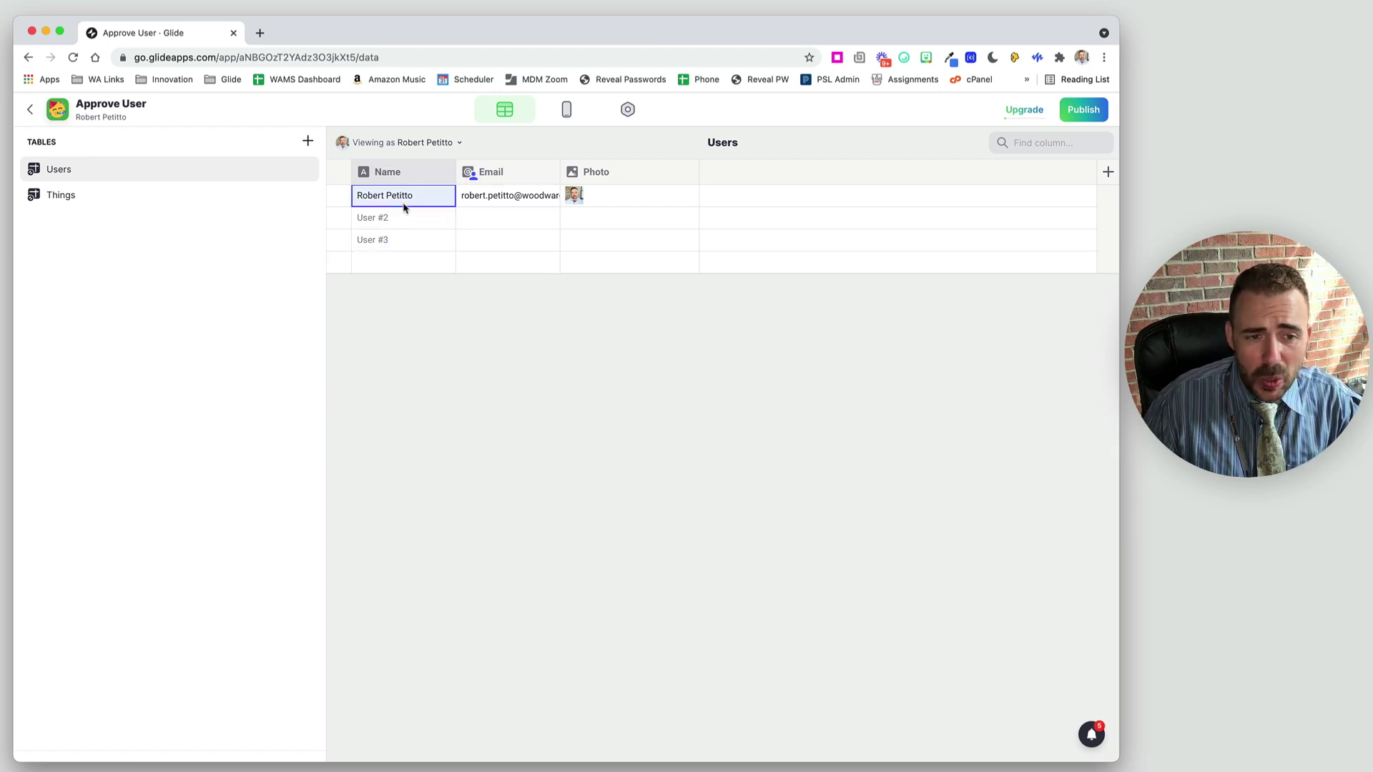
type("User")
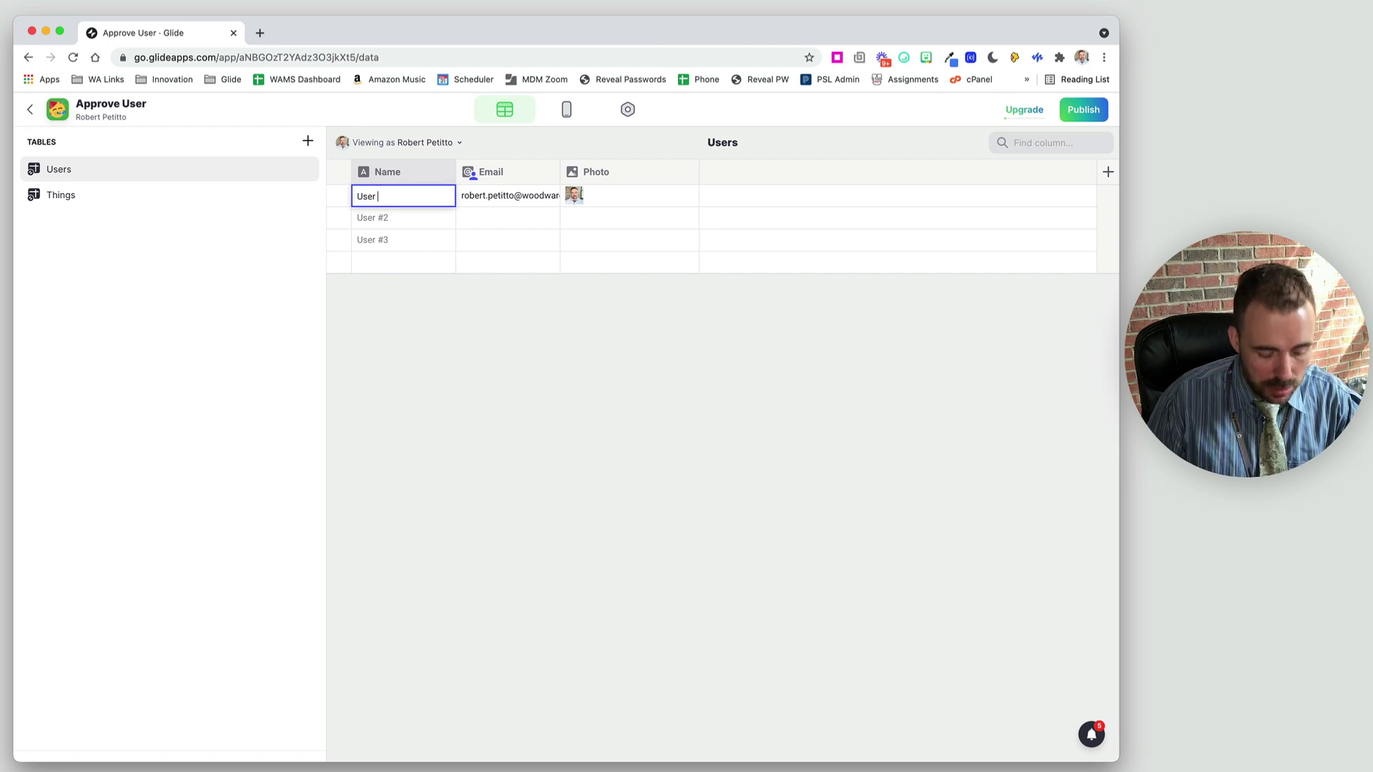
type(" #1")
key("Return")
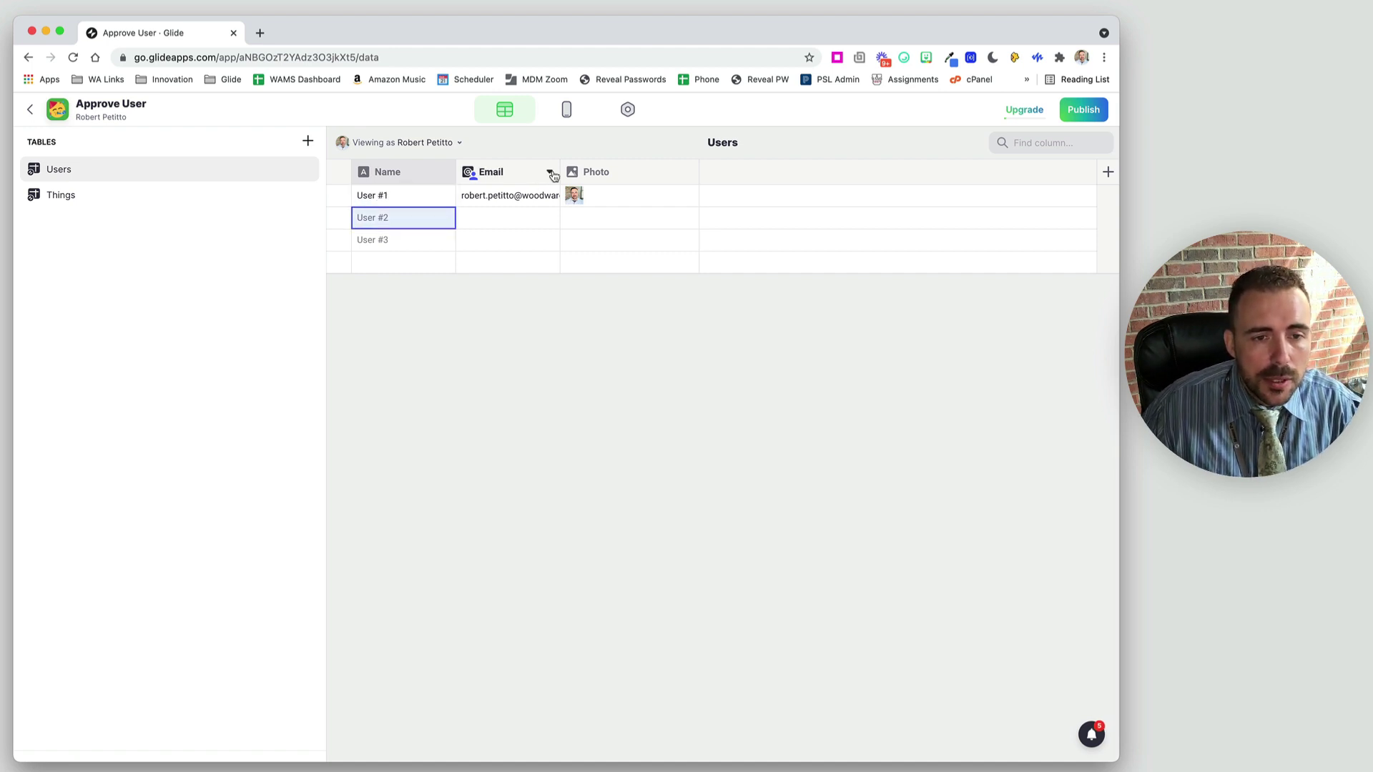
Enter a sample e-mail address for User #2 and copy it for reuse.
right_click(529, 195)
left_click(527, 244)
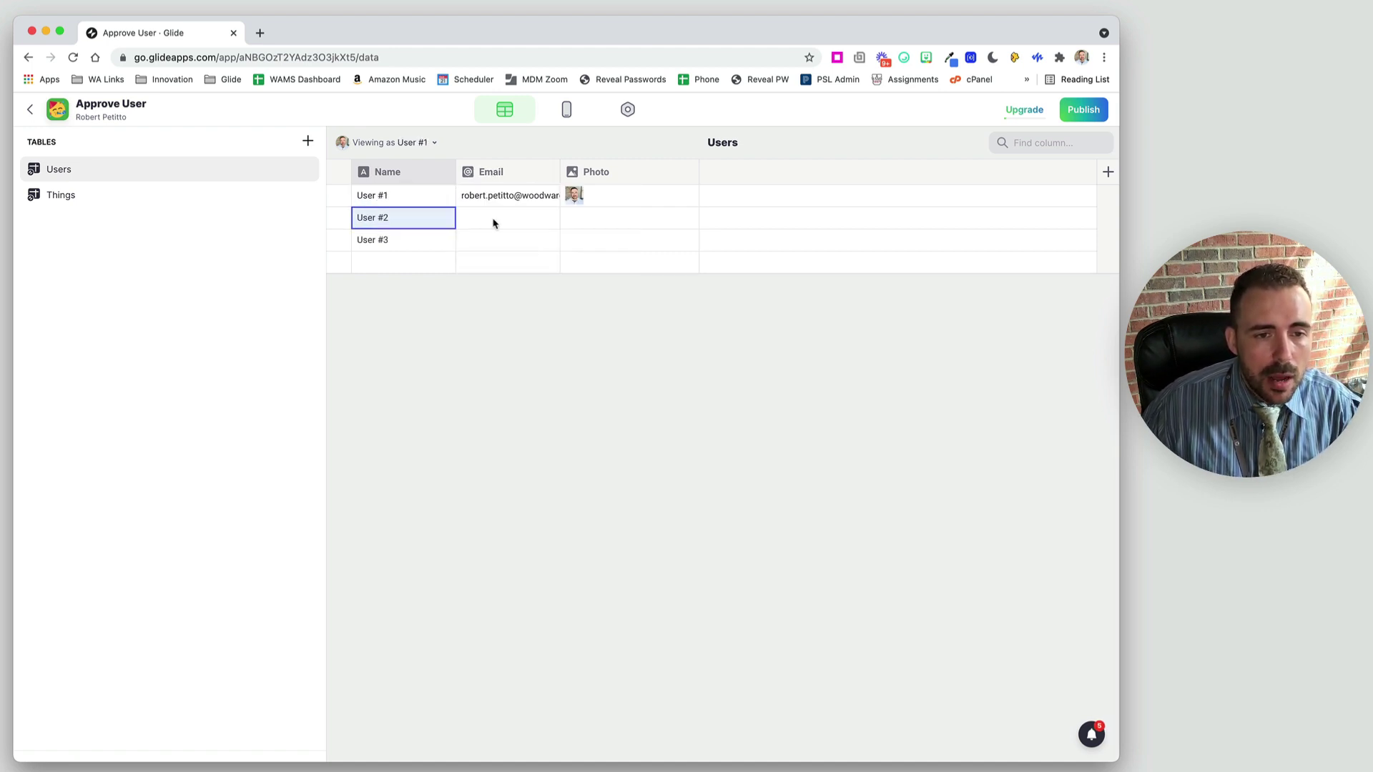
left_click(497, 222)
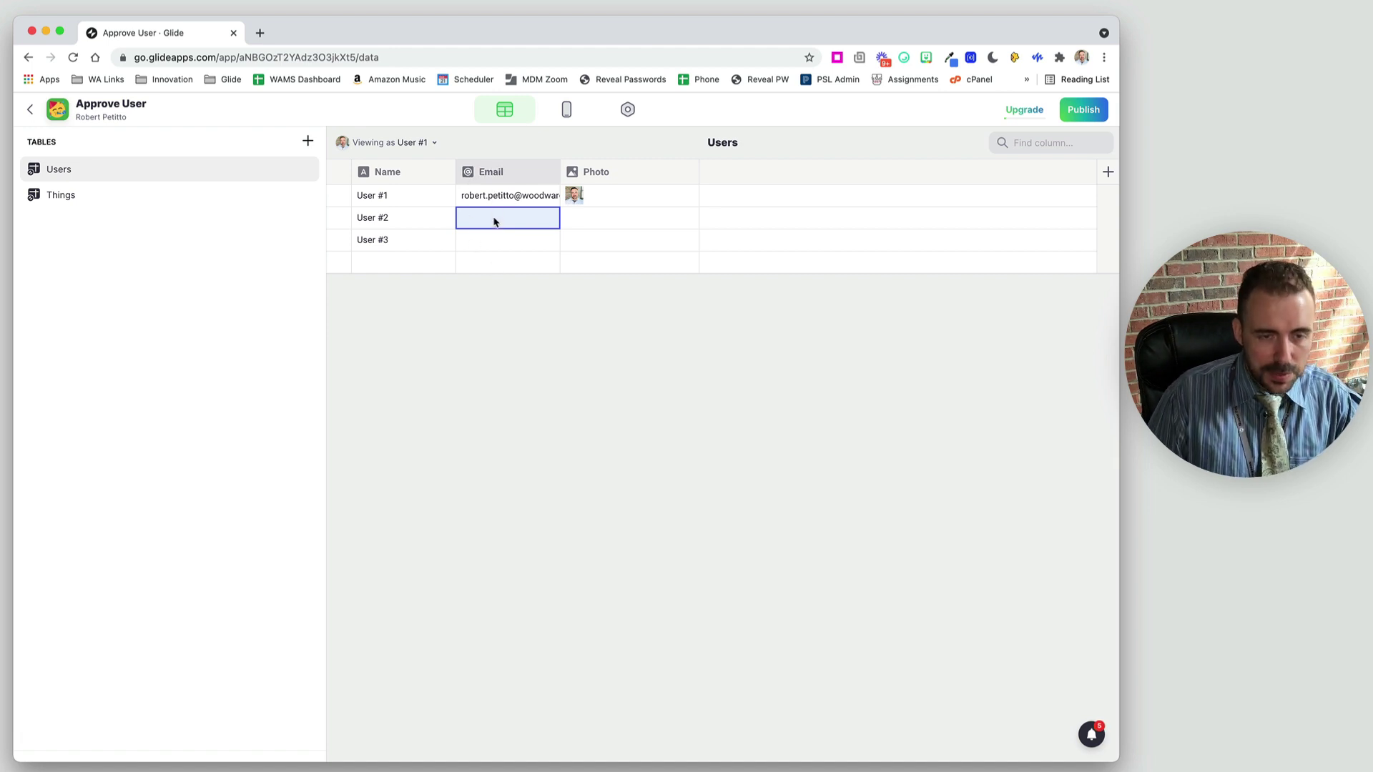
type("user")
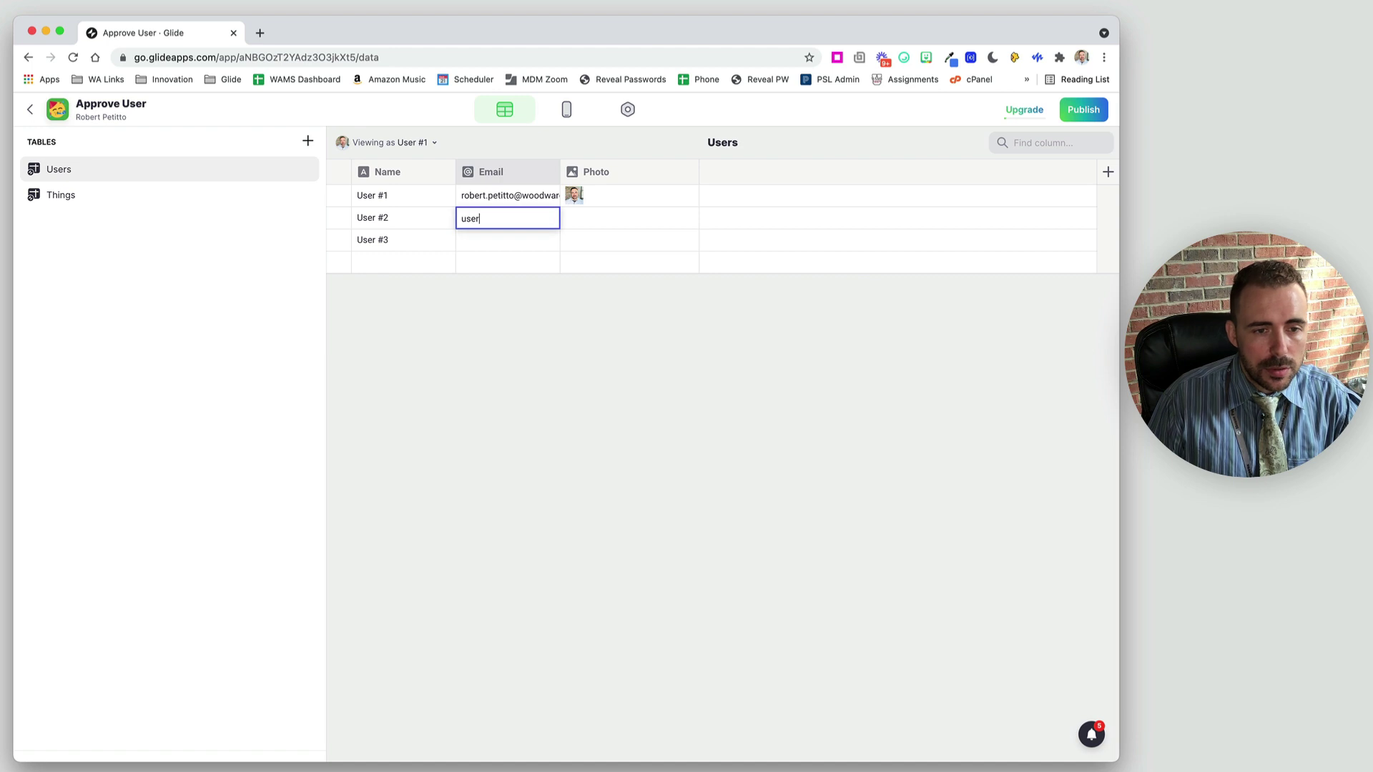
type("2@email.co")
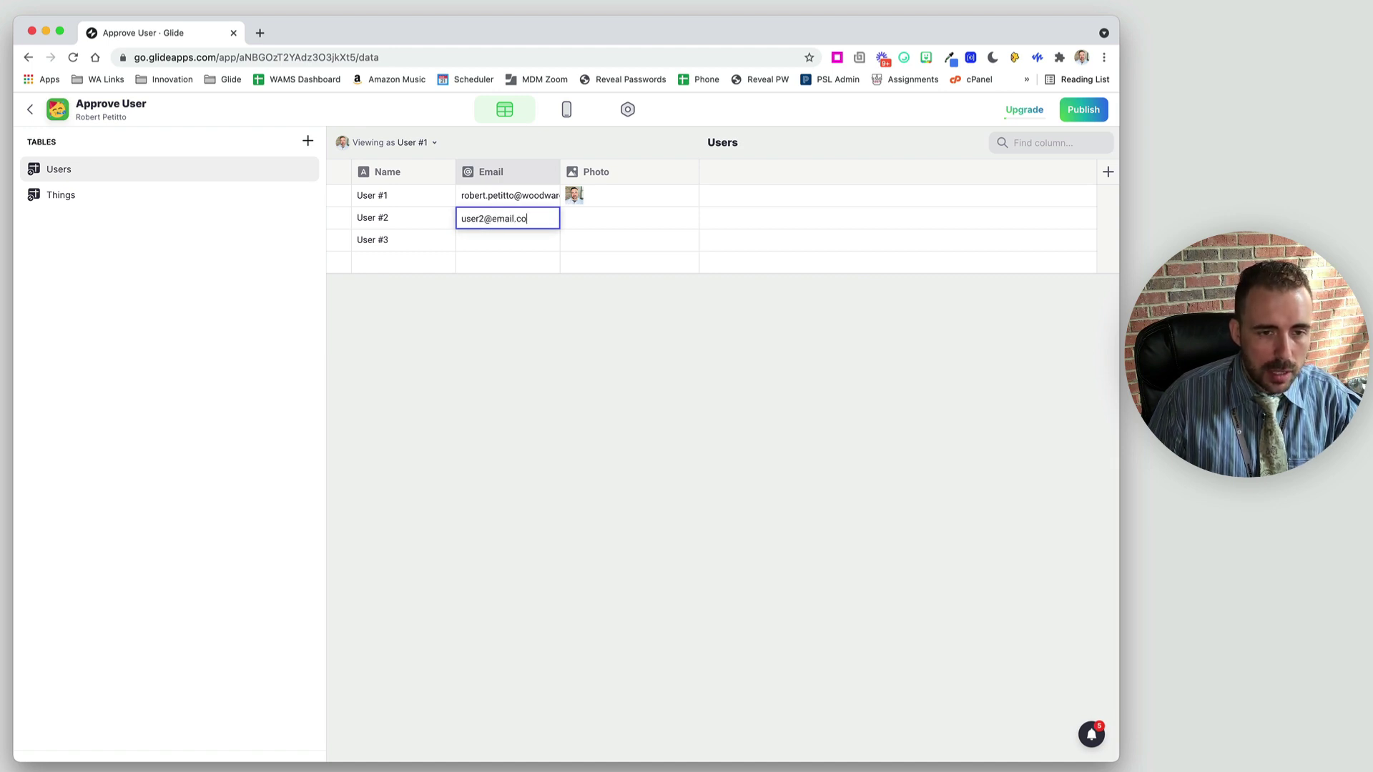
type("m")
key("super+a")
key("super+c")
Fill in User #3's e-mail by pasting the copied address and changing its user digit to 3.
left_click(509, 241)
key("Return")
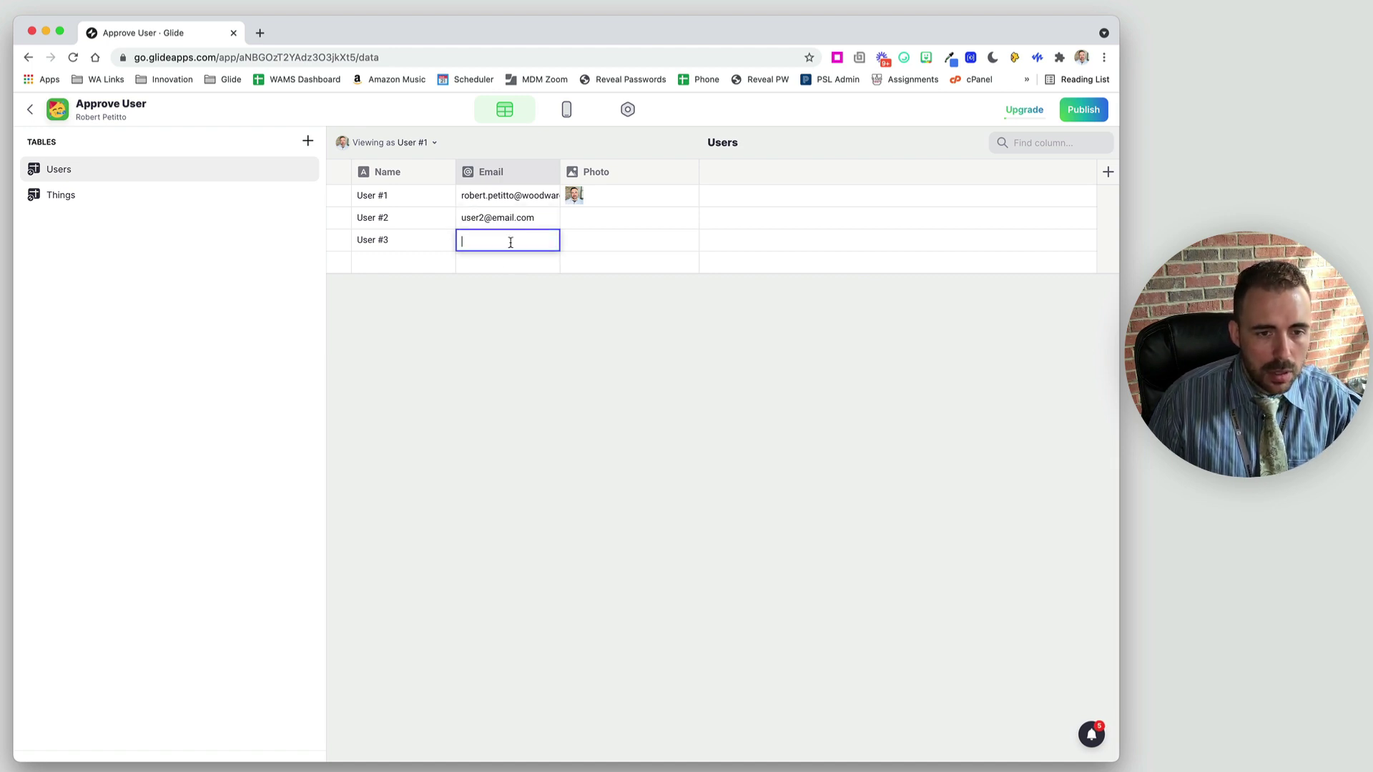
key("super+v")
key("Return")
double_click(483, 242)
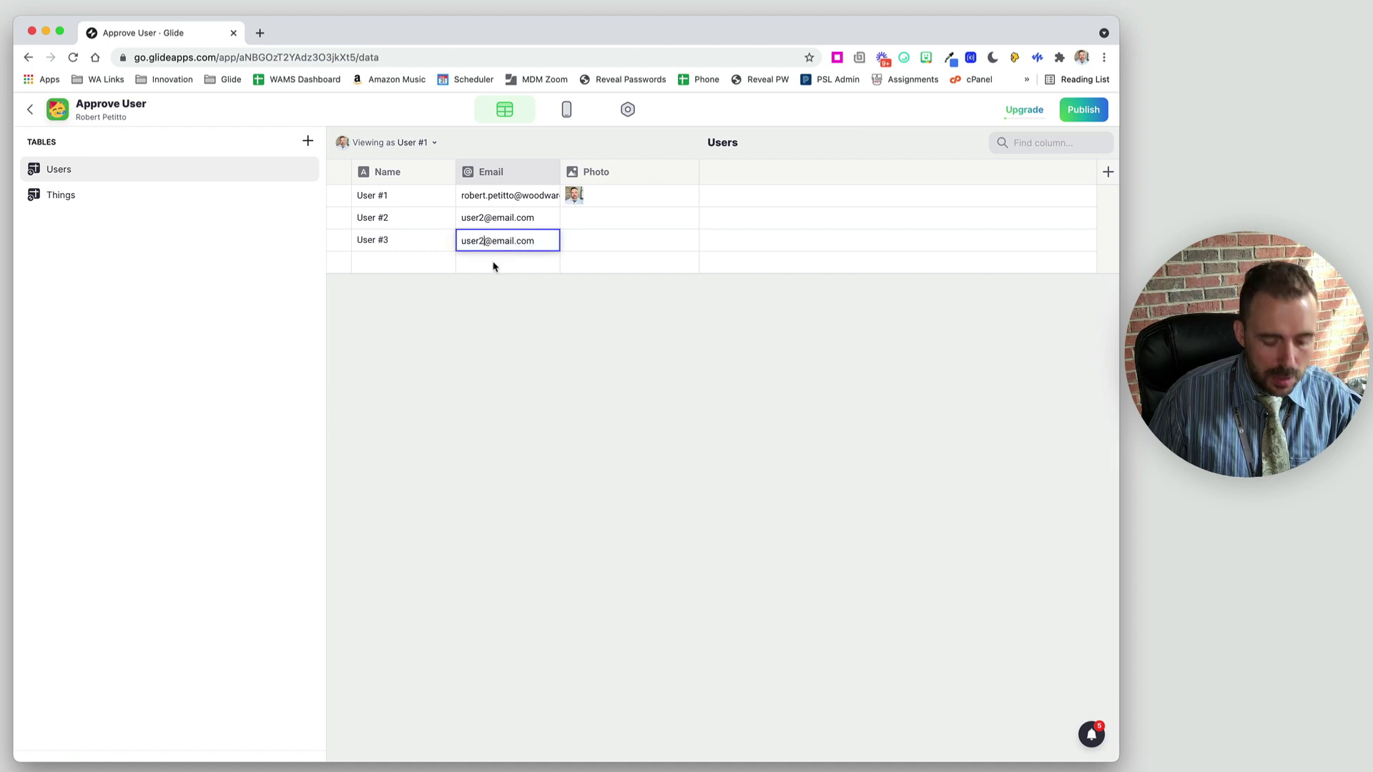
key("BackSpace")
type("3")
Set User #2's photo to an Unsplash portrait found by searching for "man".
double_click(600, 220)
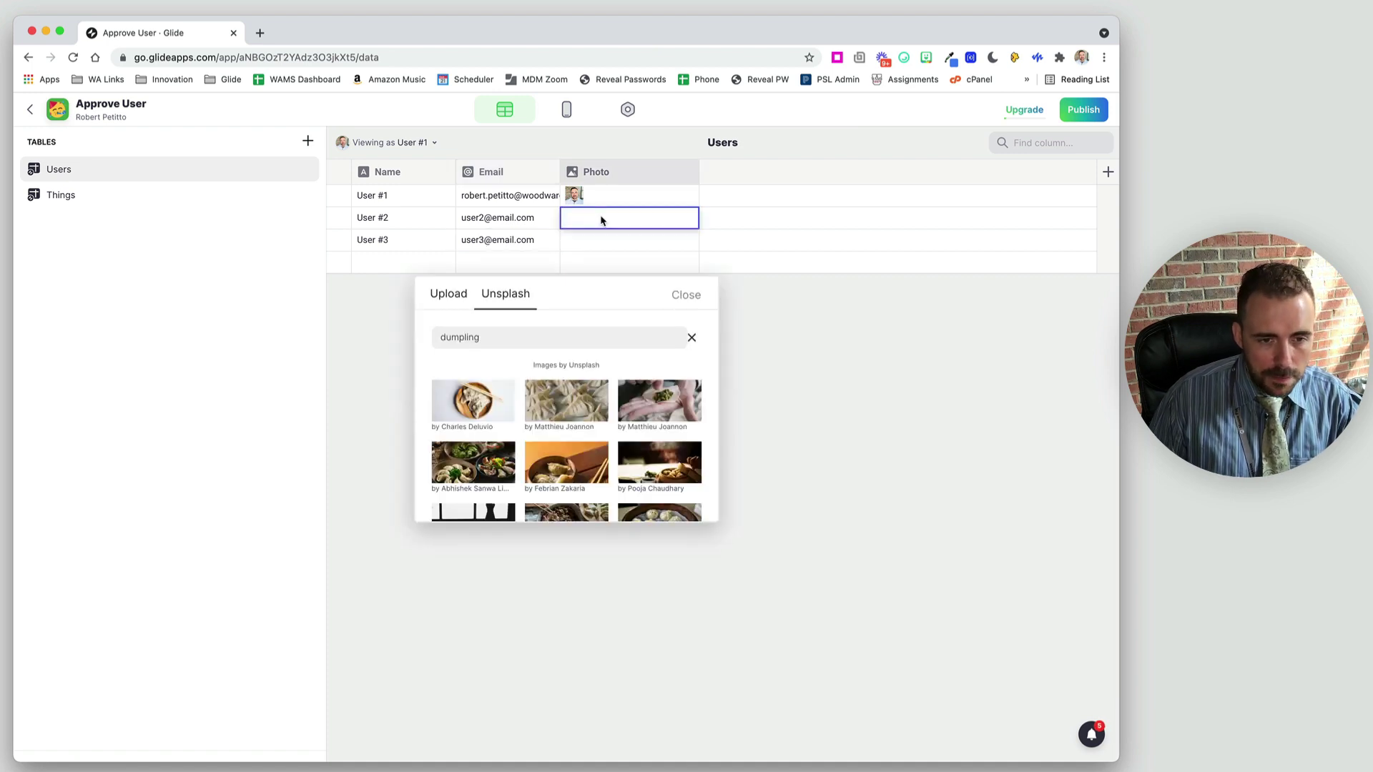
left_click_drag(508, 335, 431, 336)
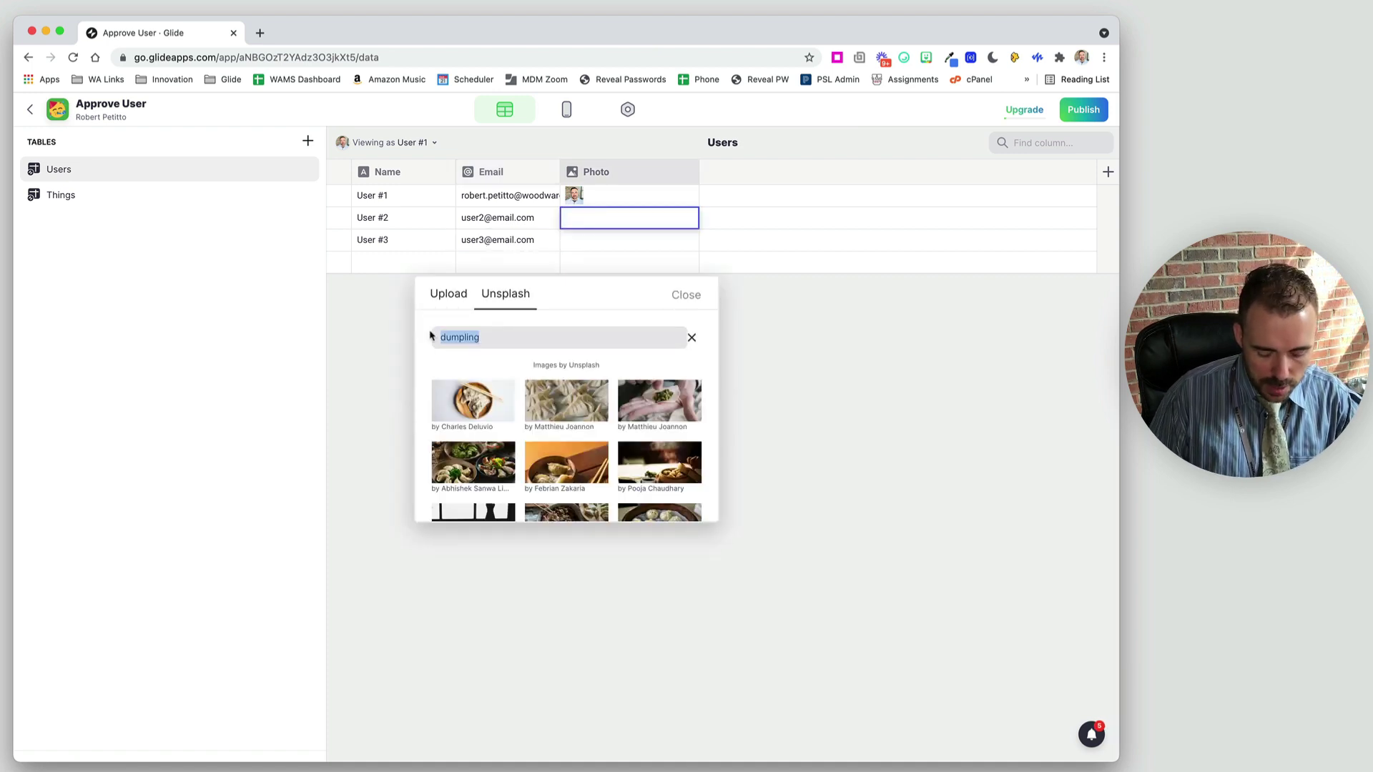
type("man")
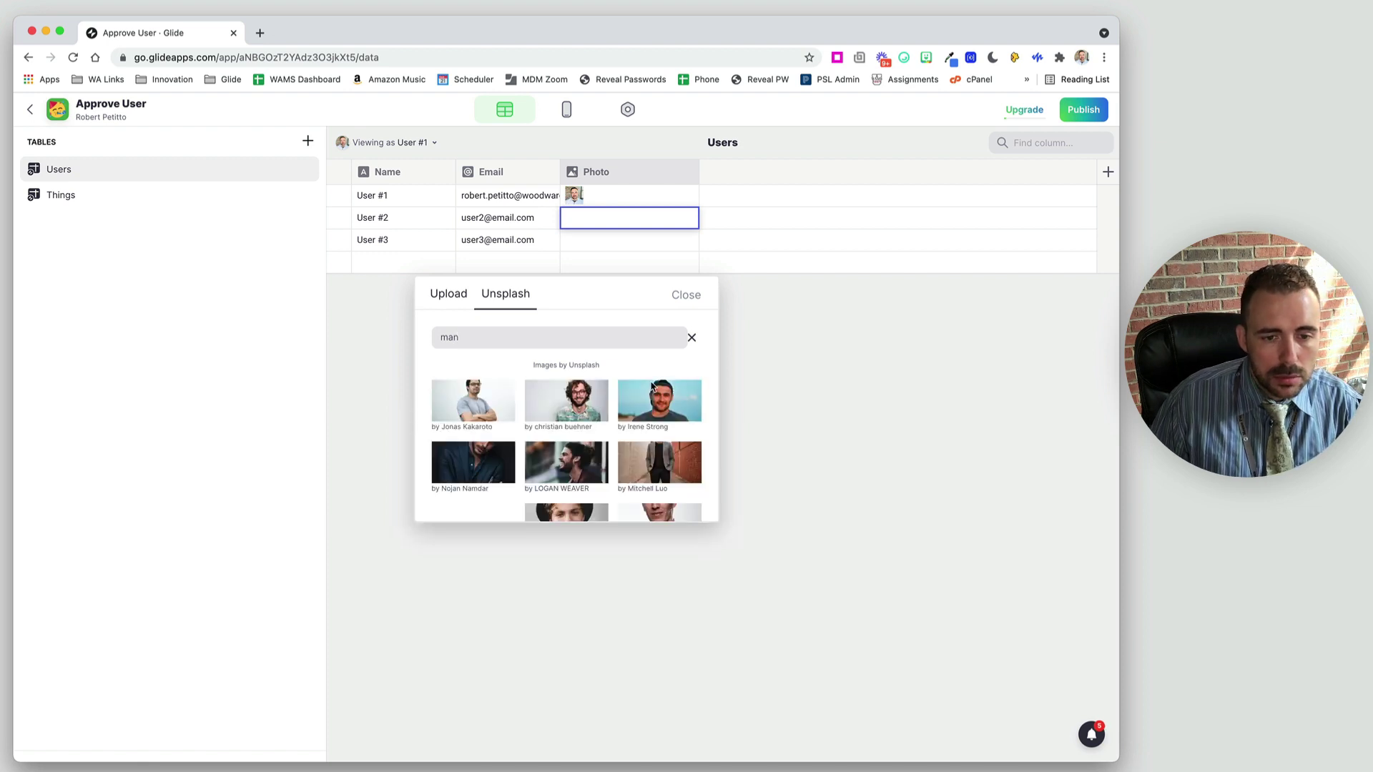
left_click(665, 394)
Set User #3's photo to an Unsplash image found by searching for "woman".
double_click(589, 248)
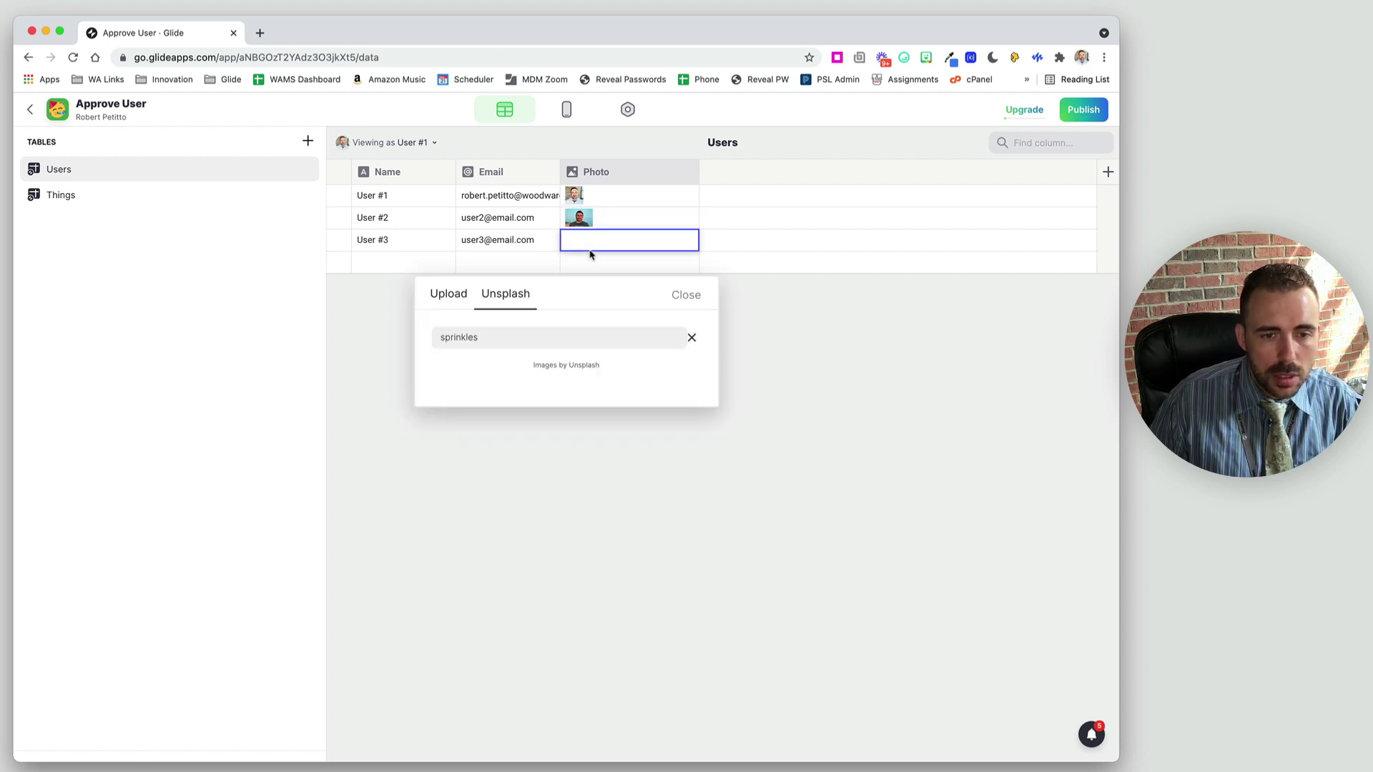
double_click(459, 334)
type("woman")
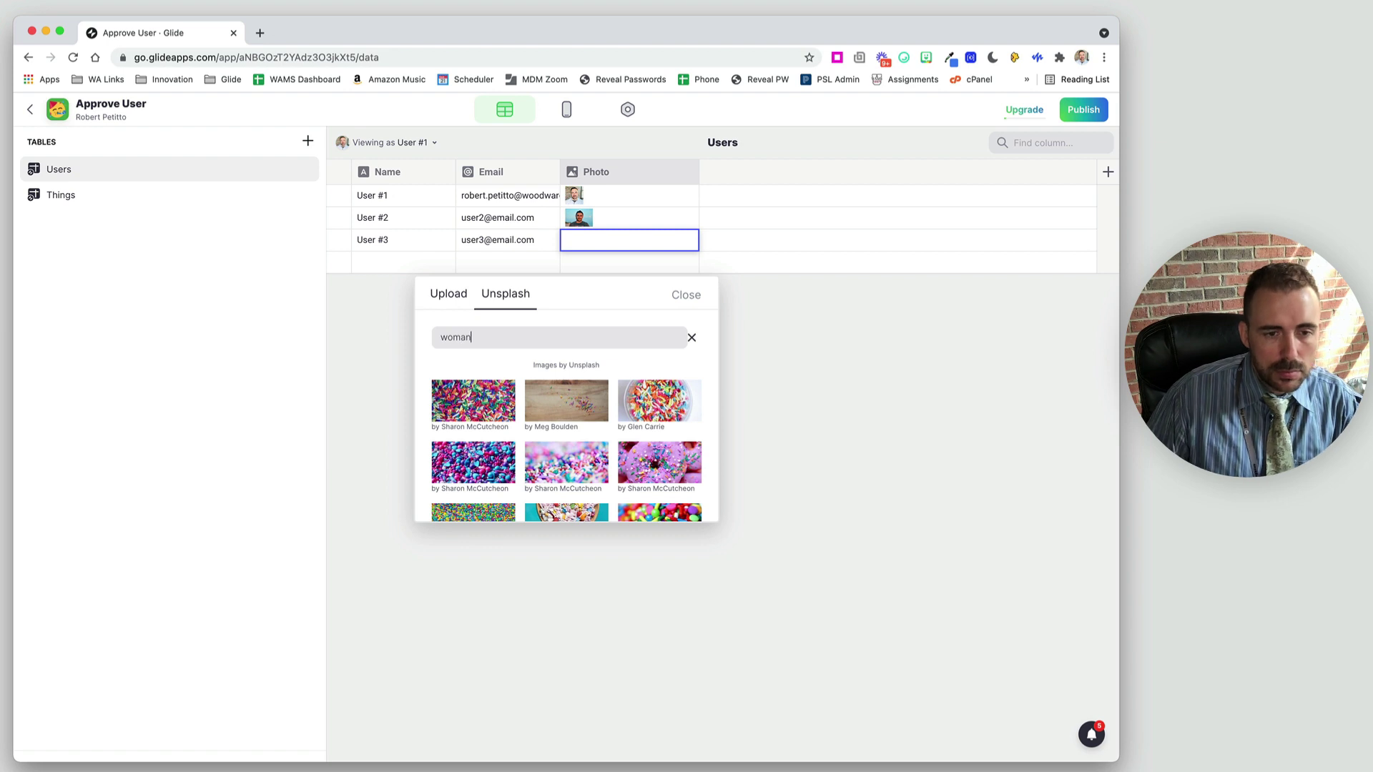
left_click(665, 406)
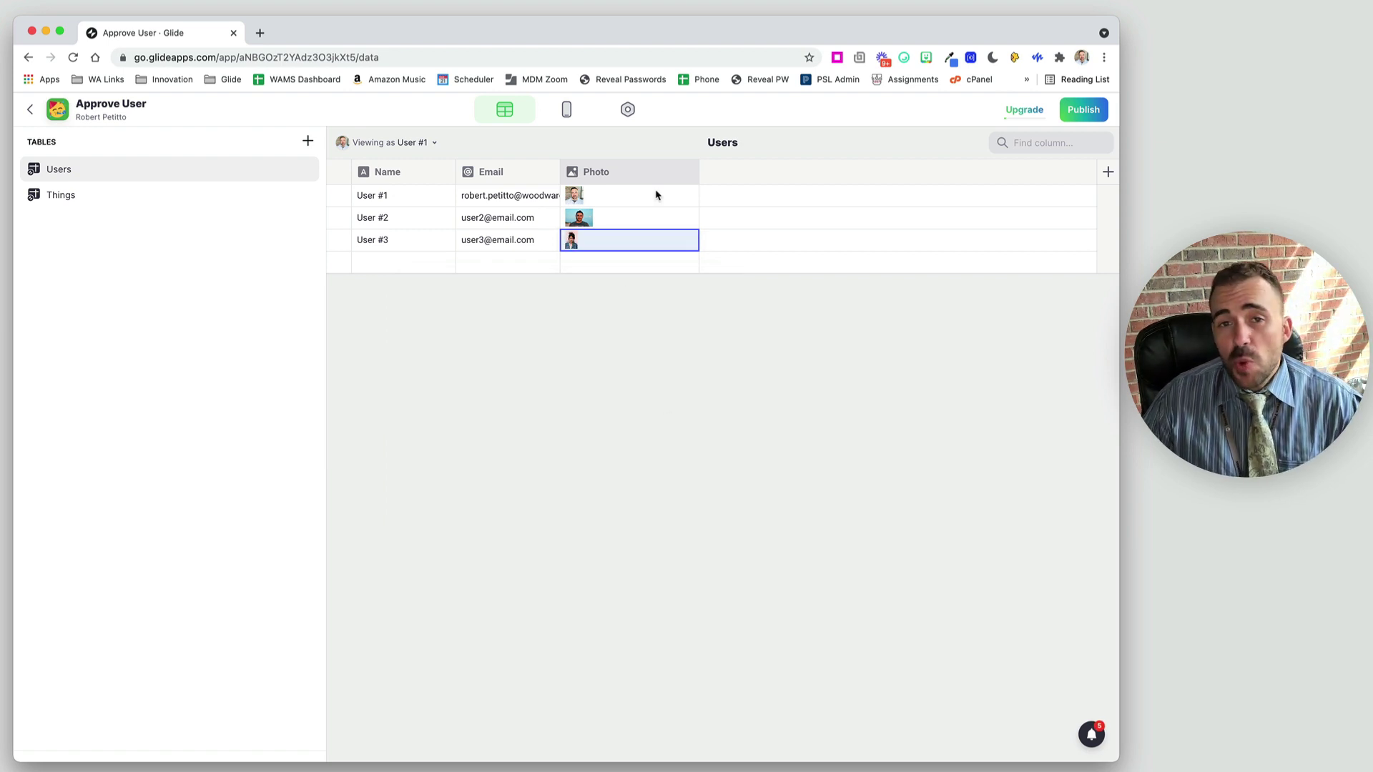
Add a column labelled "Phone Number" with the Phone Number column type to the Users table.
left_click(1108, 172)
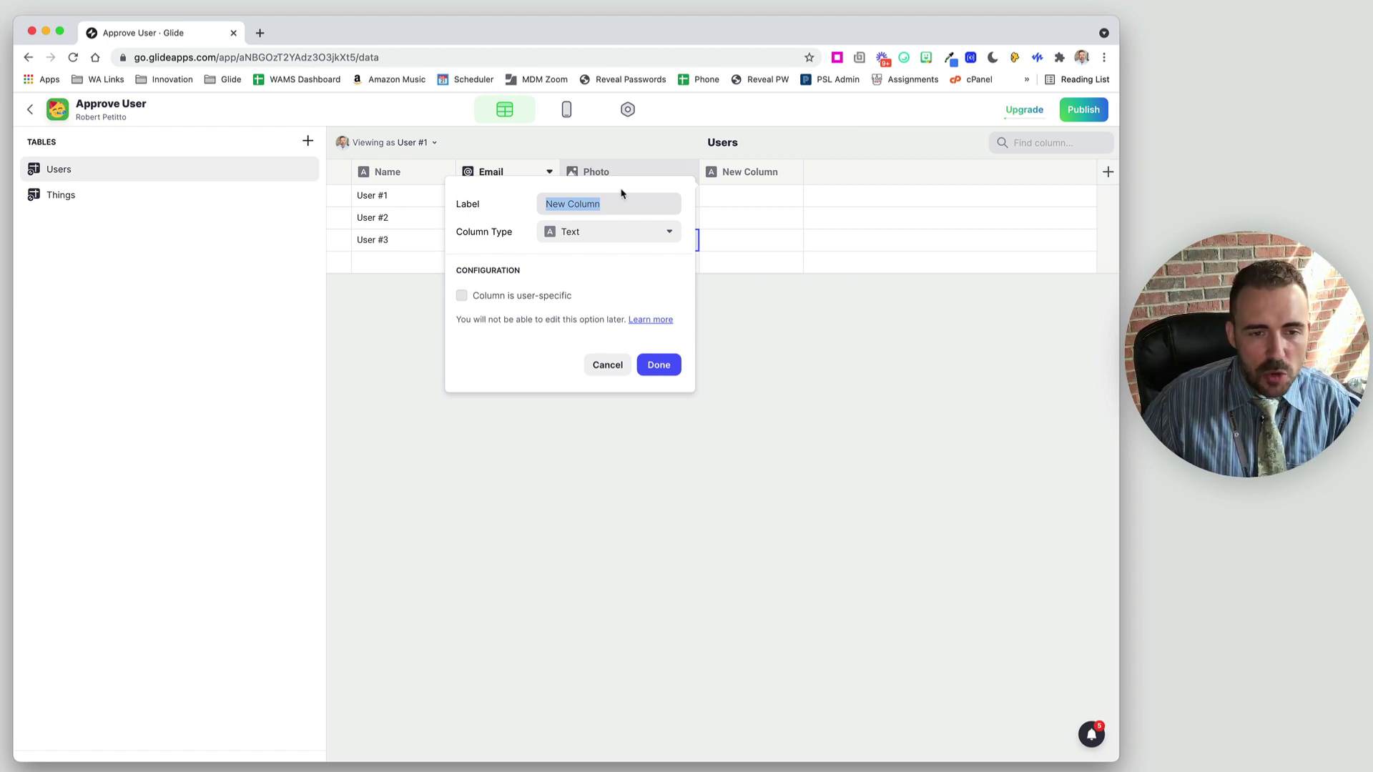
type("Phone Number")
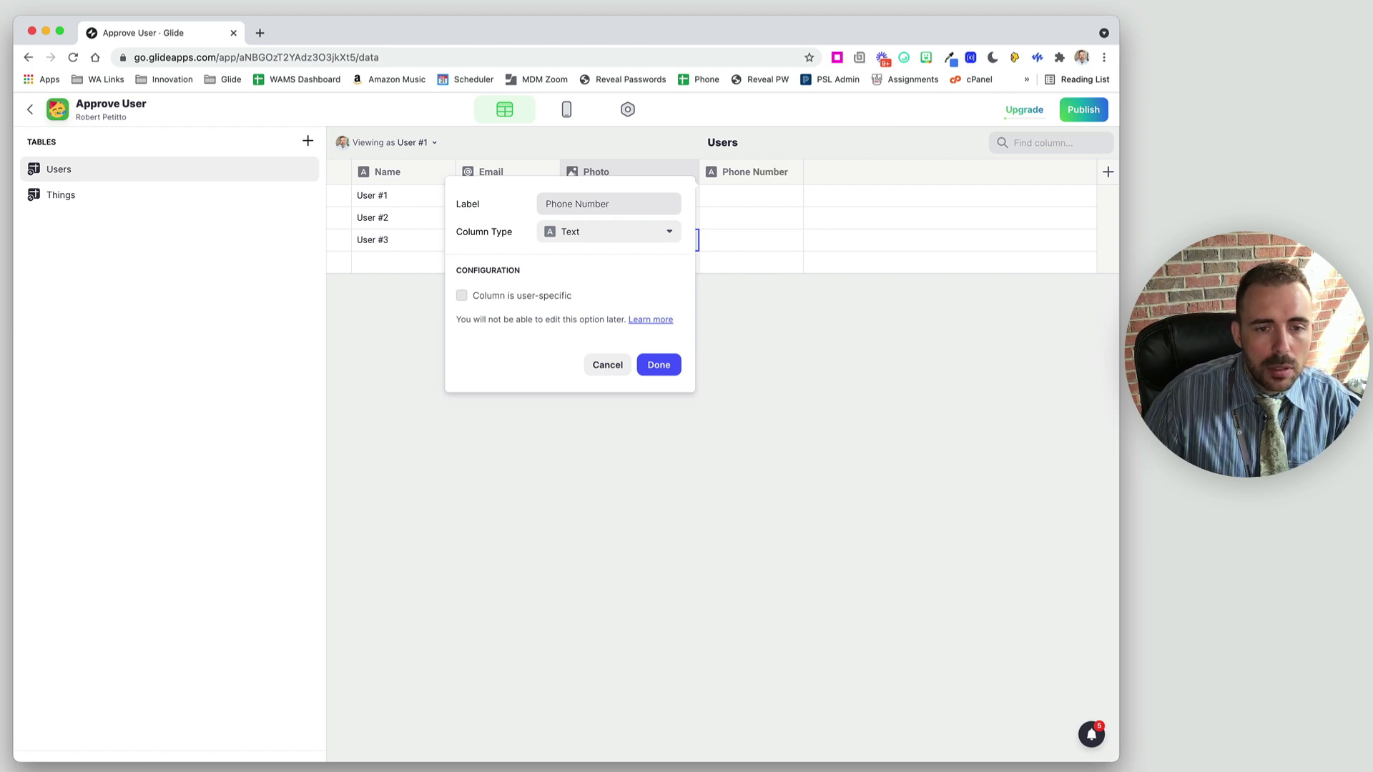
left_click(673, 236)
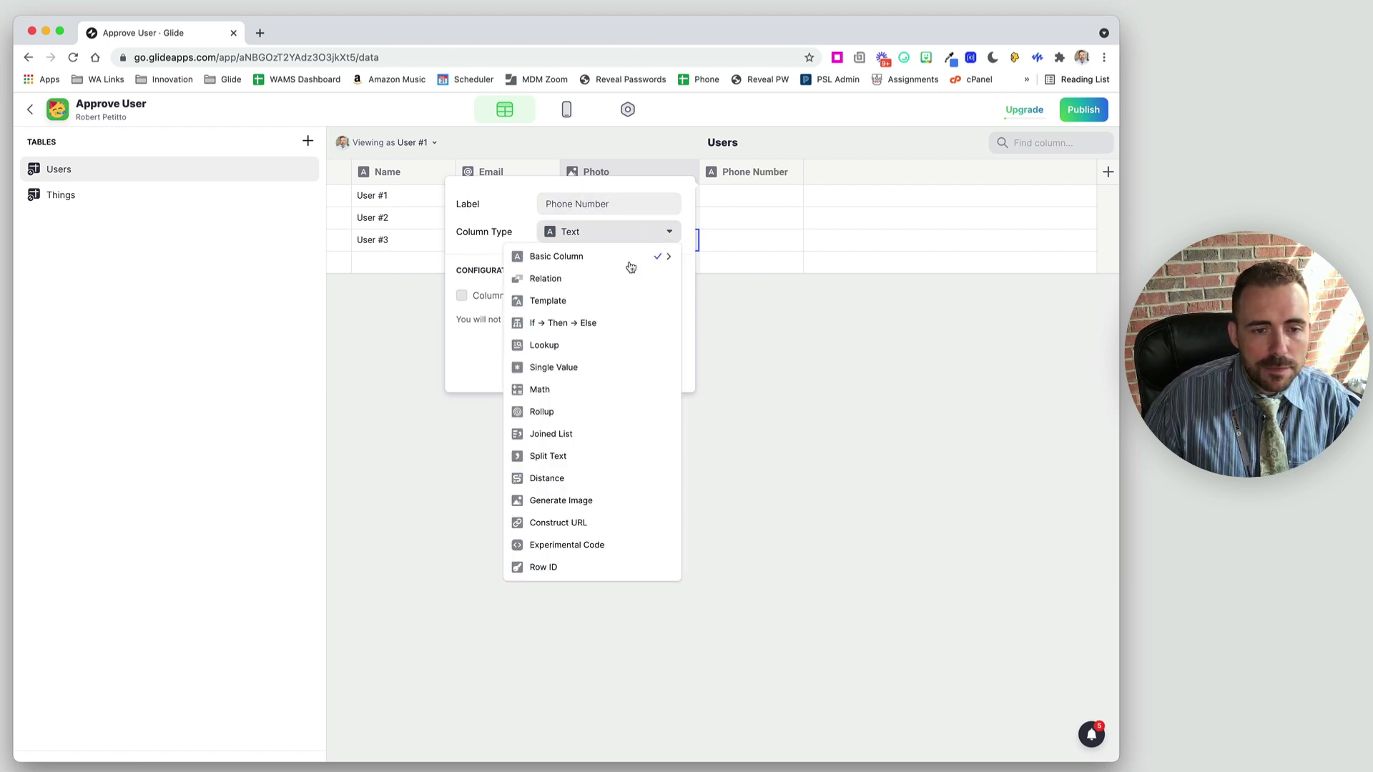
mouse_move(588, 258)
left_click(758, 367)
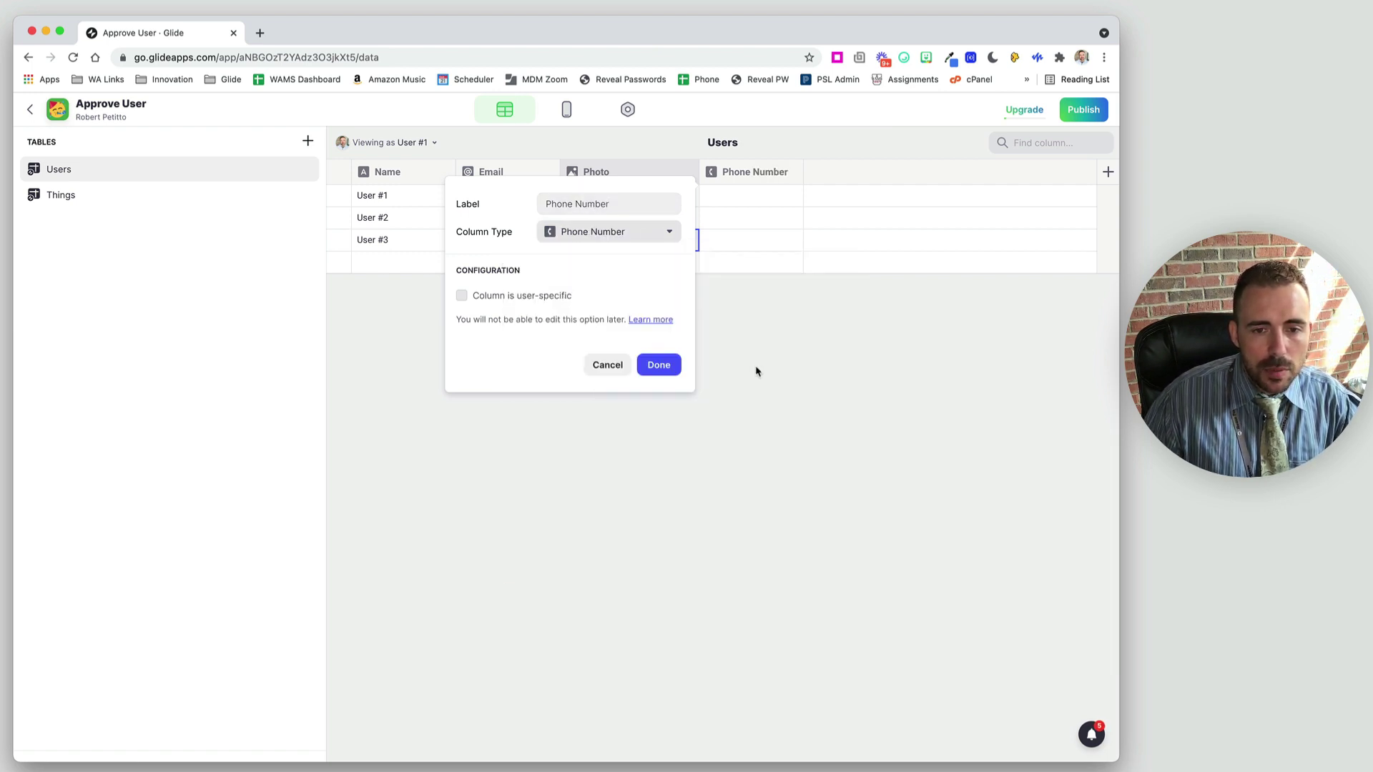
left_click(652, 368)
Enter a ten-digit sample phone number for each of User #1, User #2 and User #3 in the Phone Number column.
left_click(757, 200)
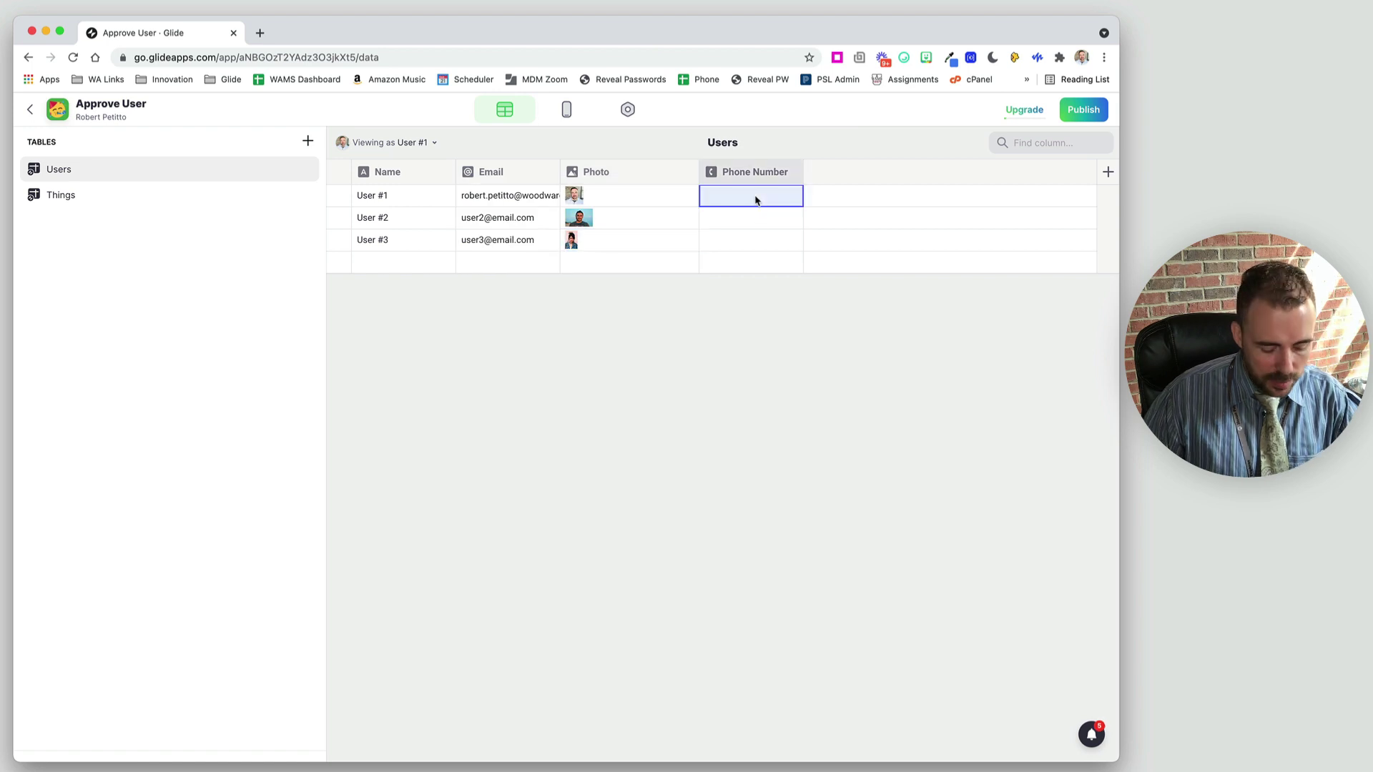
type("1234567")
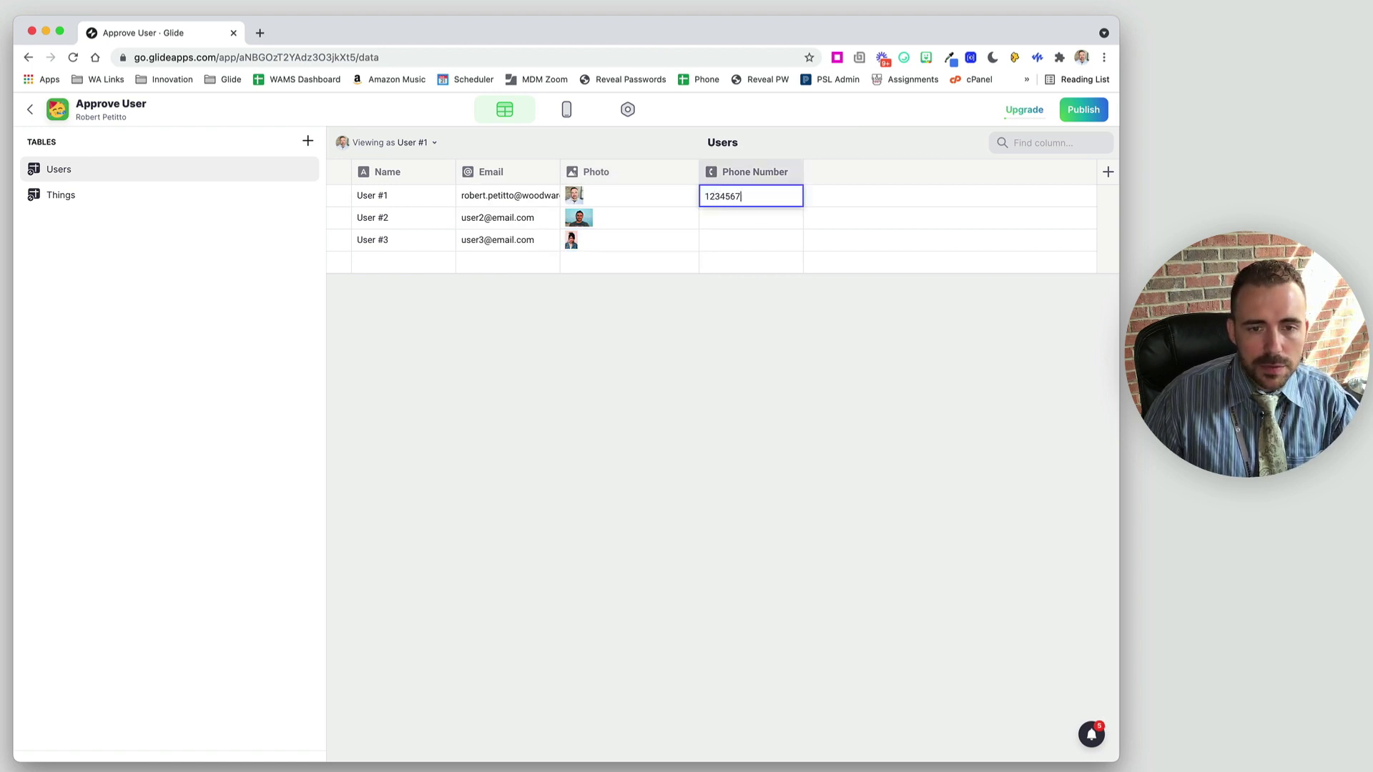
type("890-")
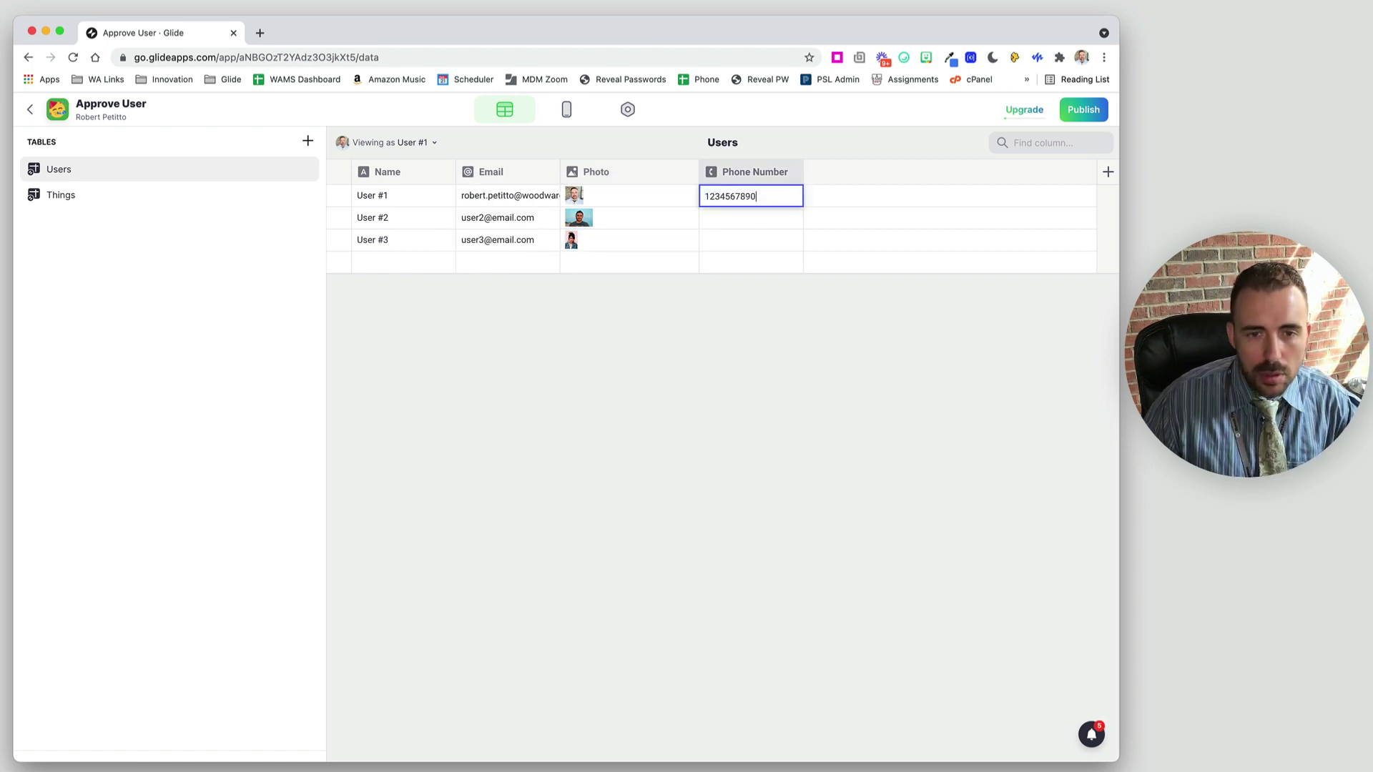
left_click(740, 218)
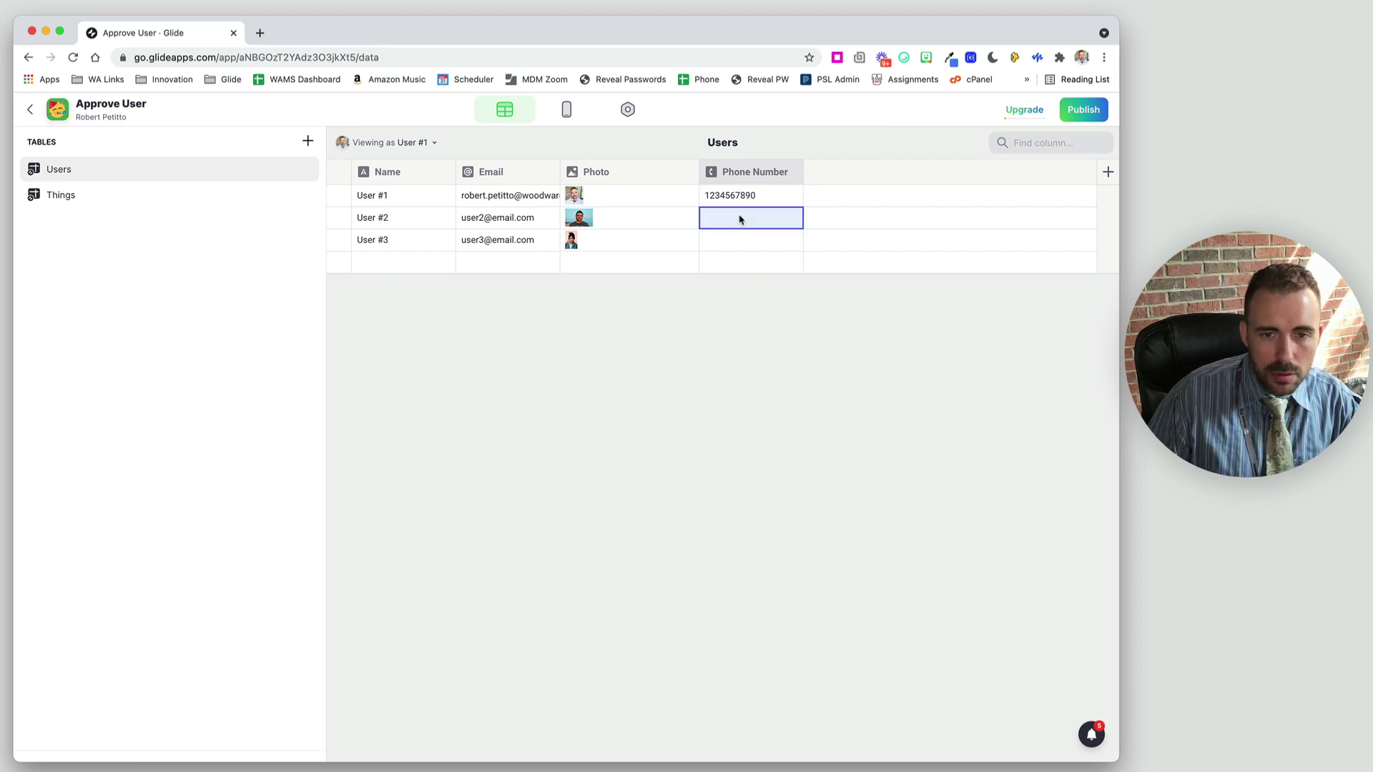
left_click(741, 216)
type("9876543210")
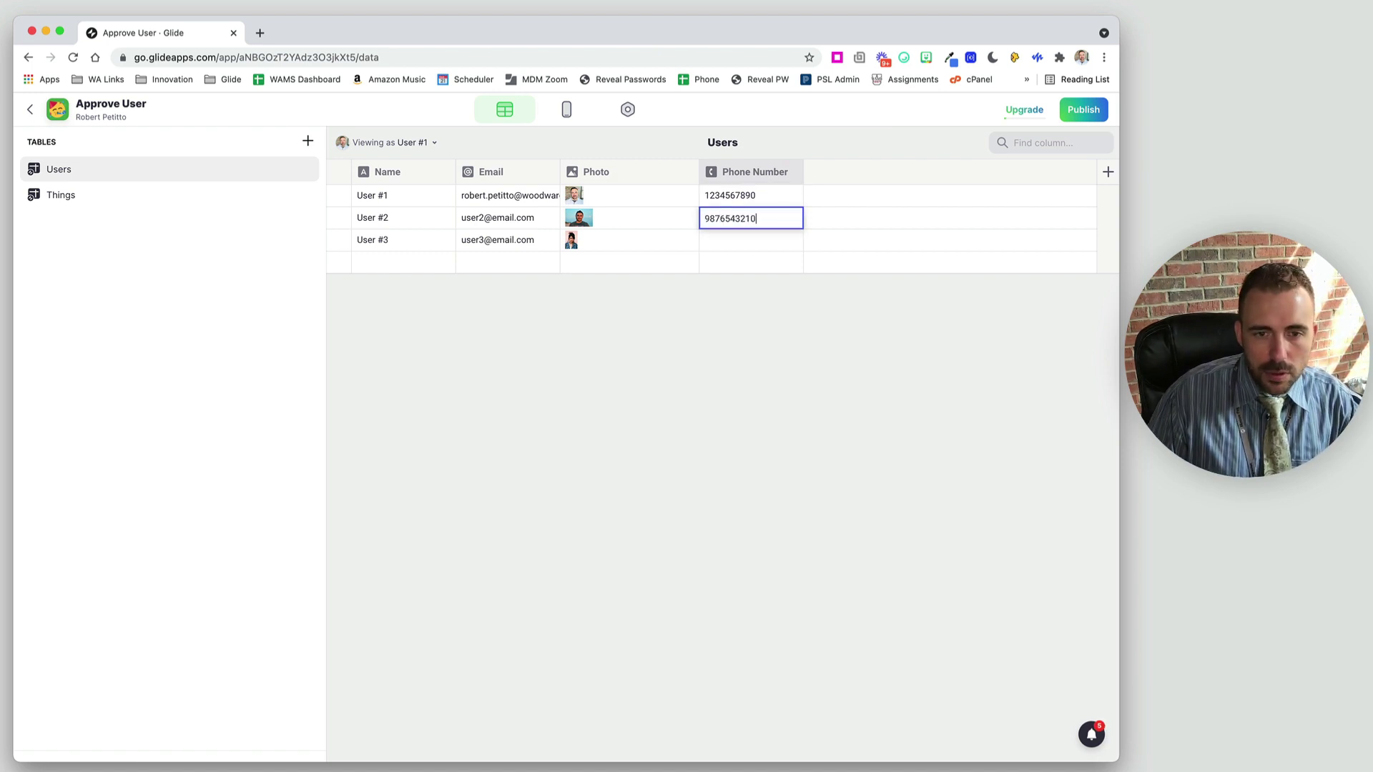
left_click(754, 251)
left_click(754, 251)
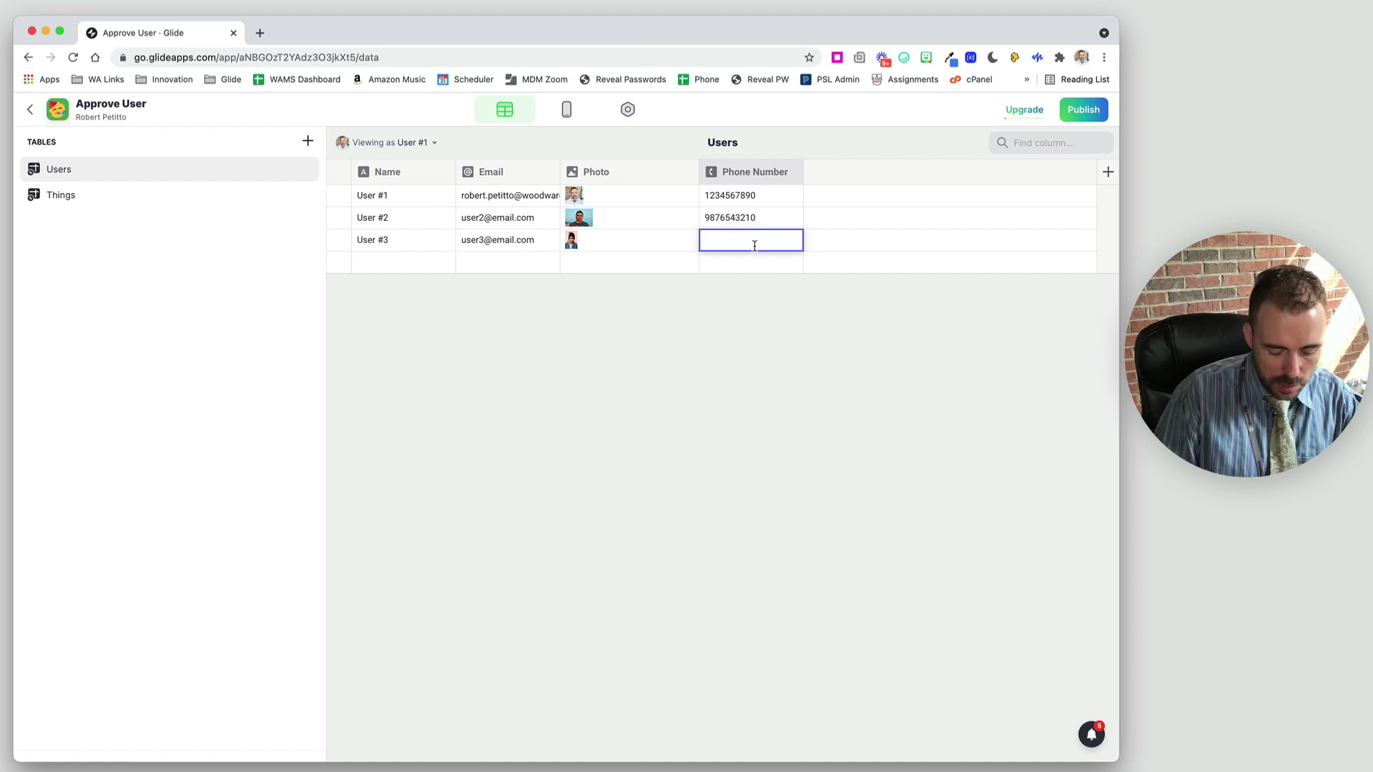
type("5678901234")
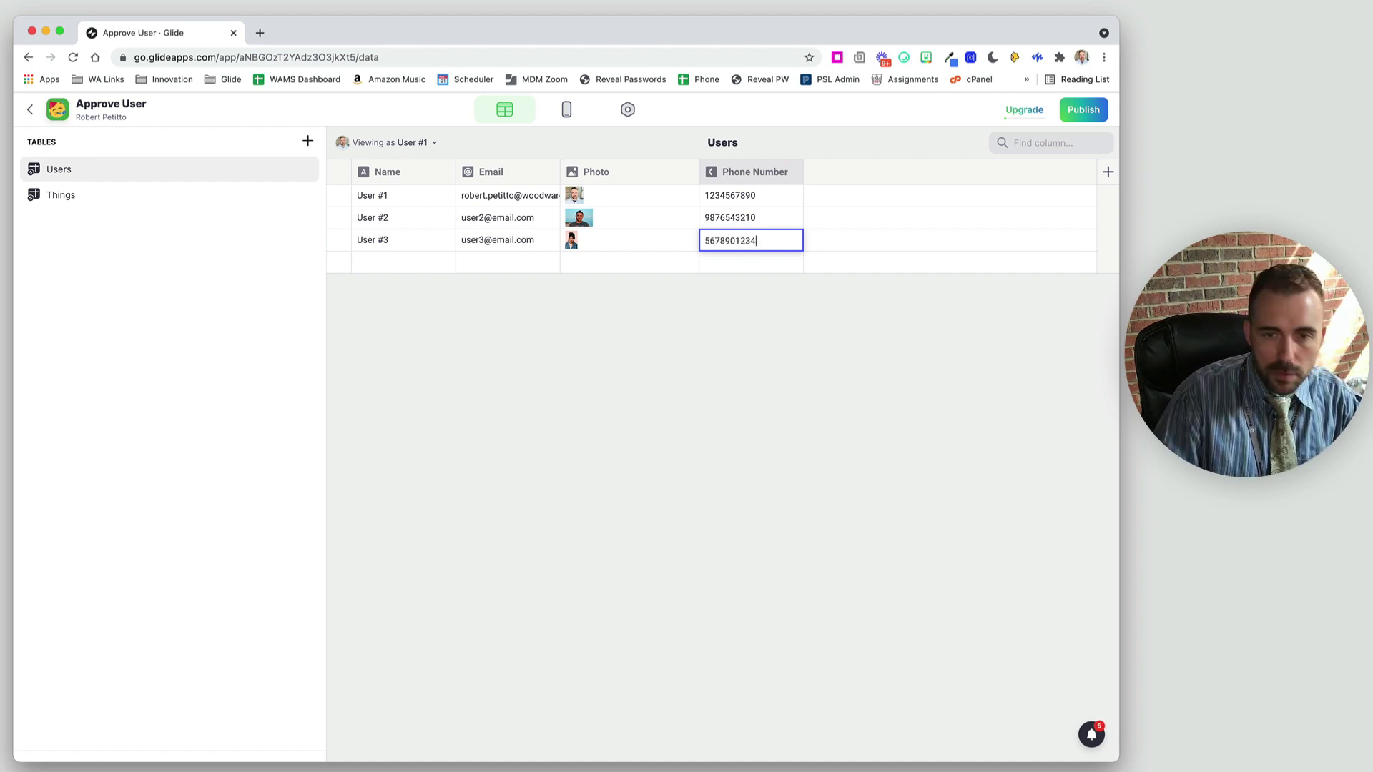
left_click(971, 226)
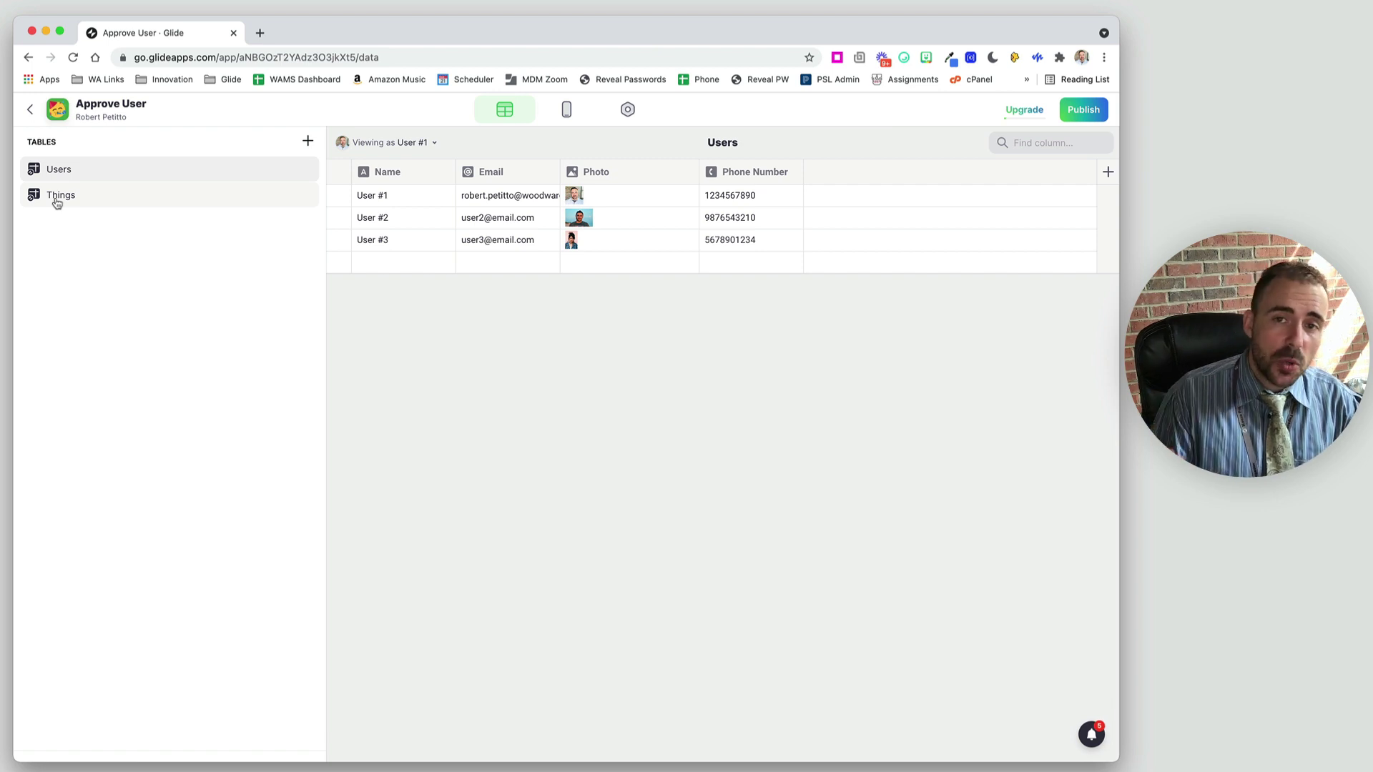
Move the Email column of the Users table between the Photo and Phone Number columns.
left_click(382, 196)
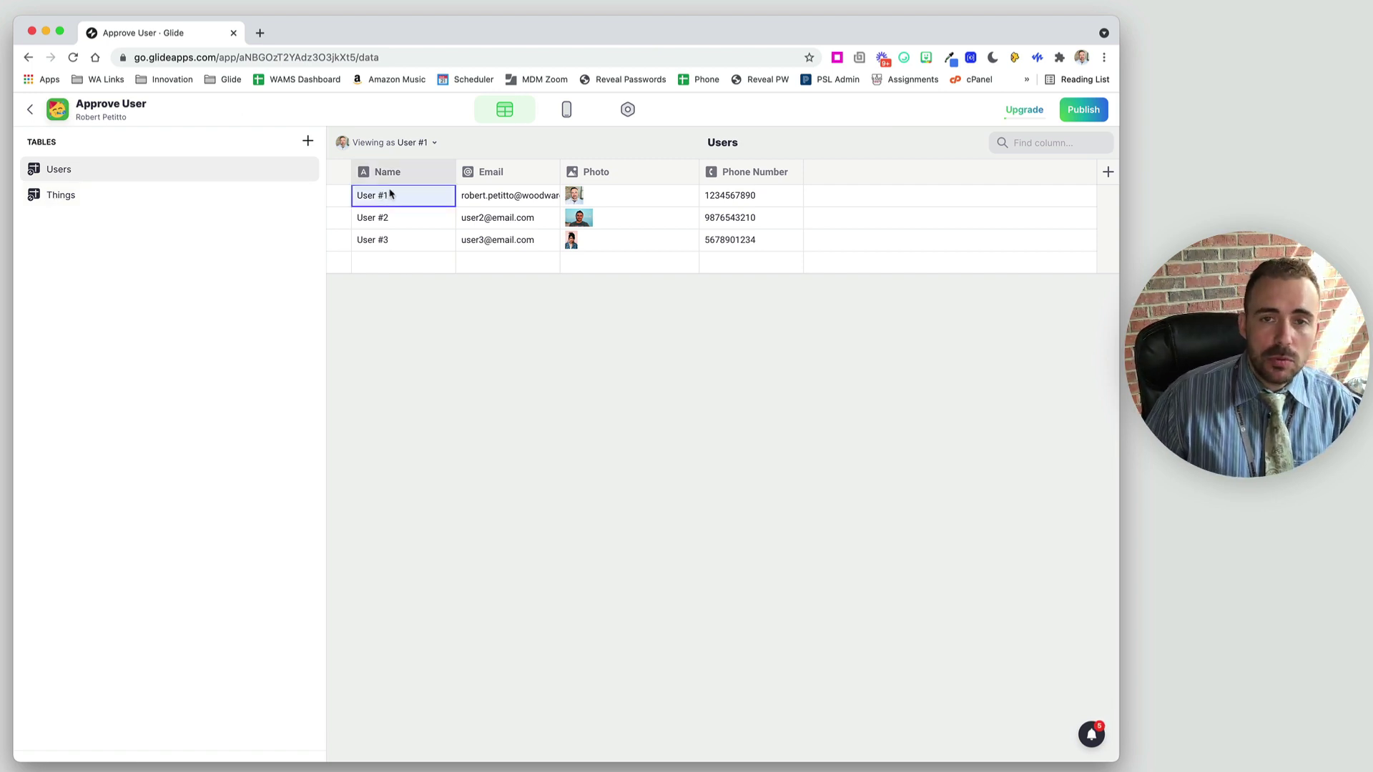
left_click(396, 219)
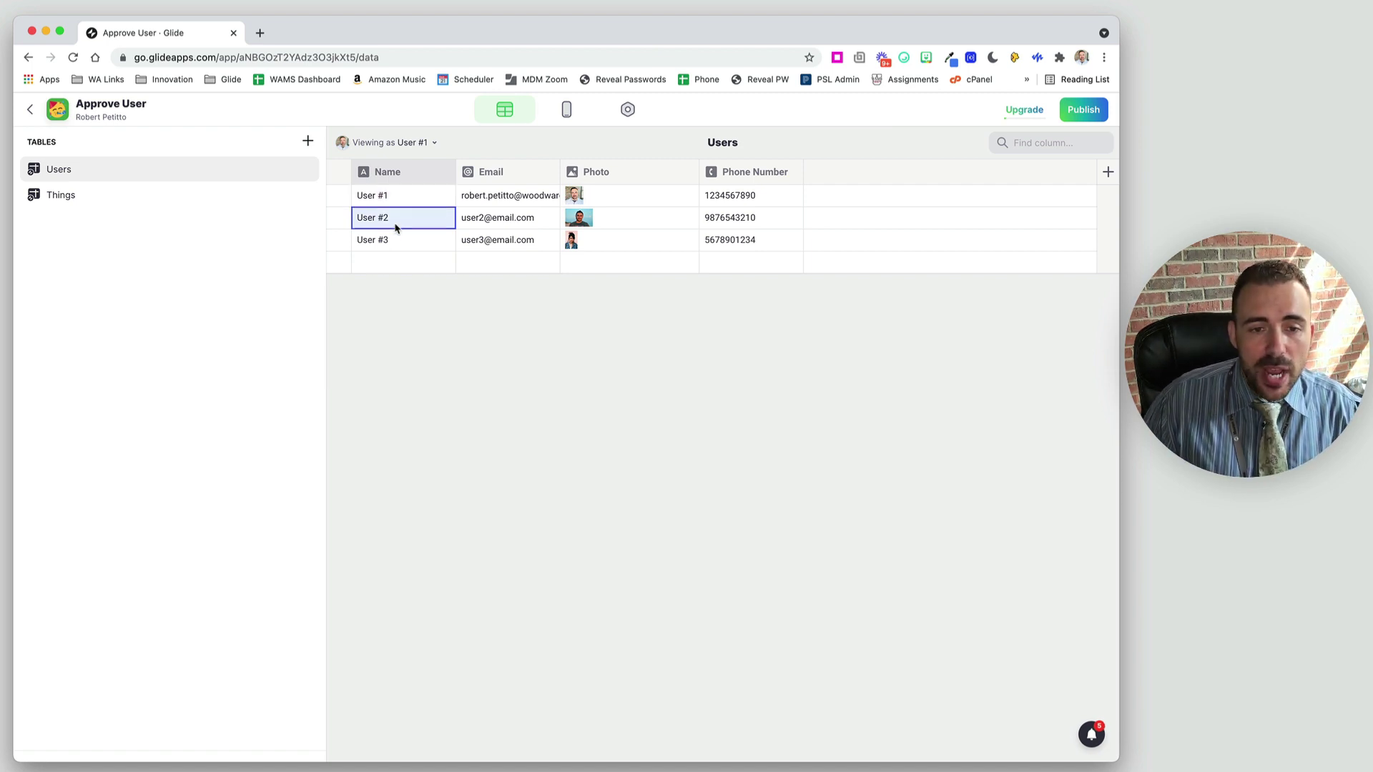
left_click_drag(513, 172, 639, 413)
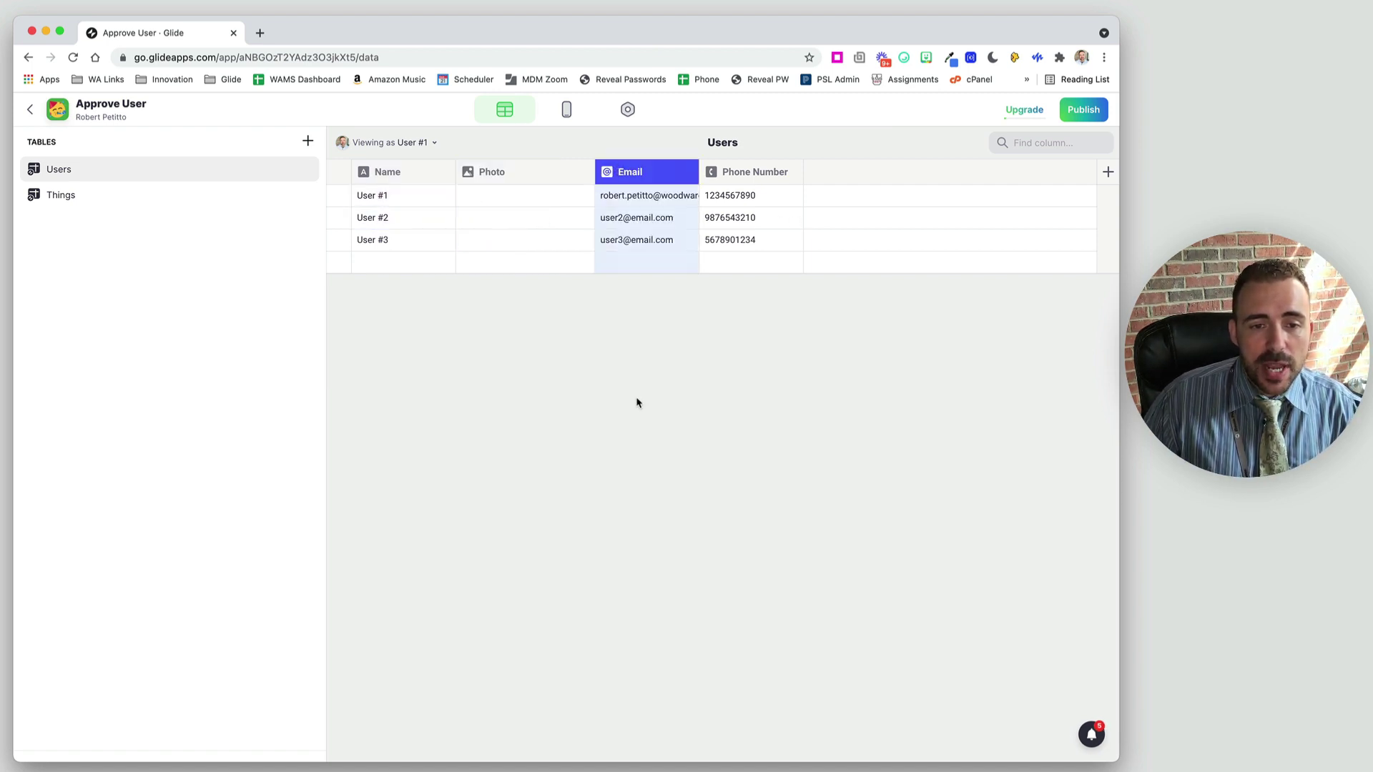
left_click(659, 224)
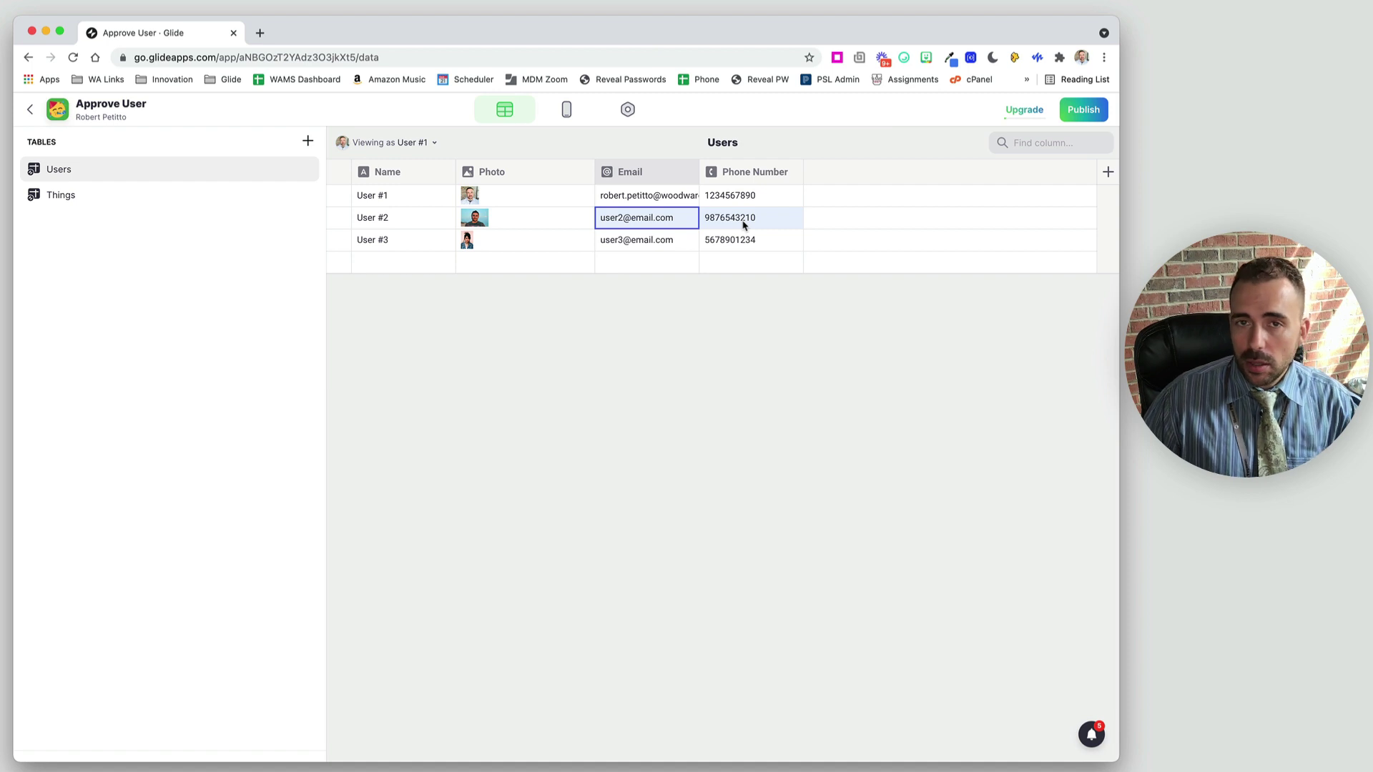
left_click(384, 218)
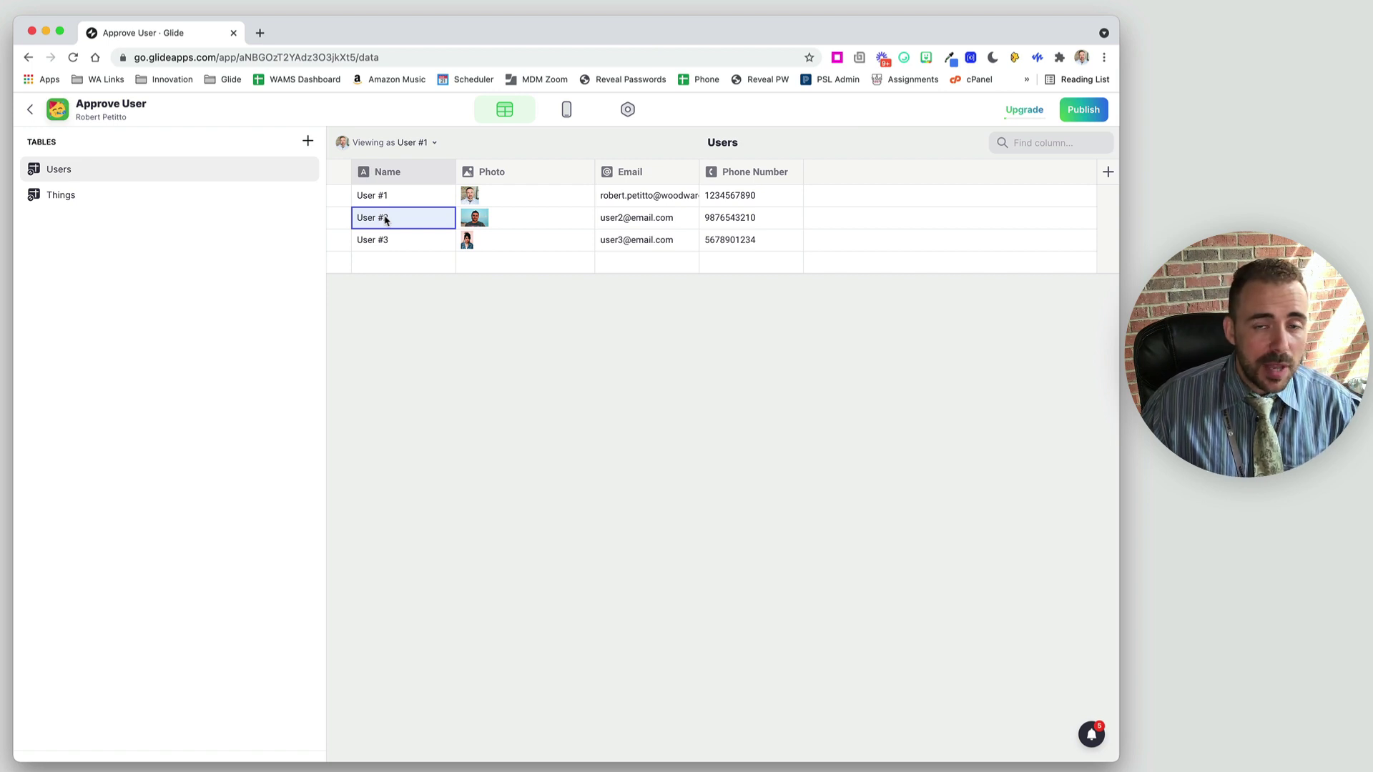
left_click(371, 199)
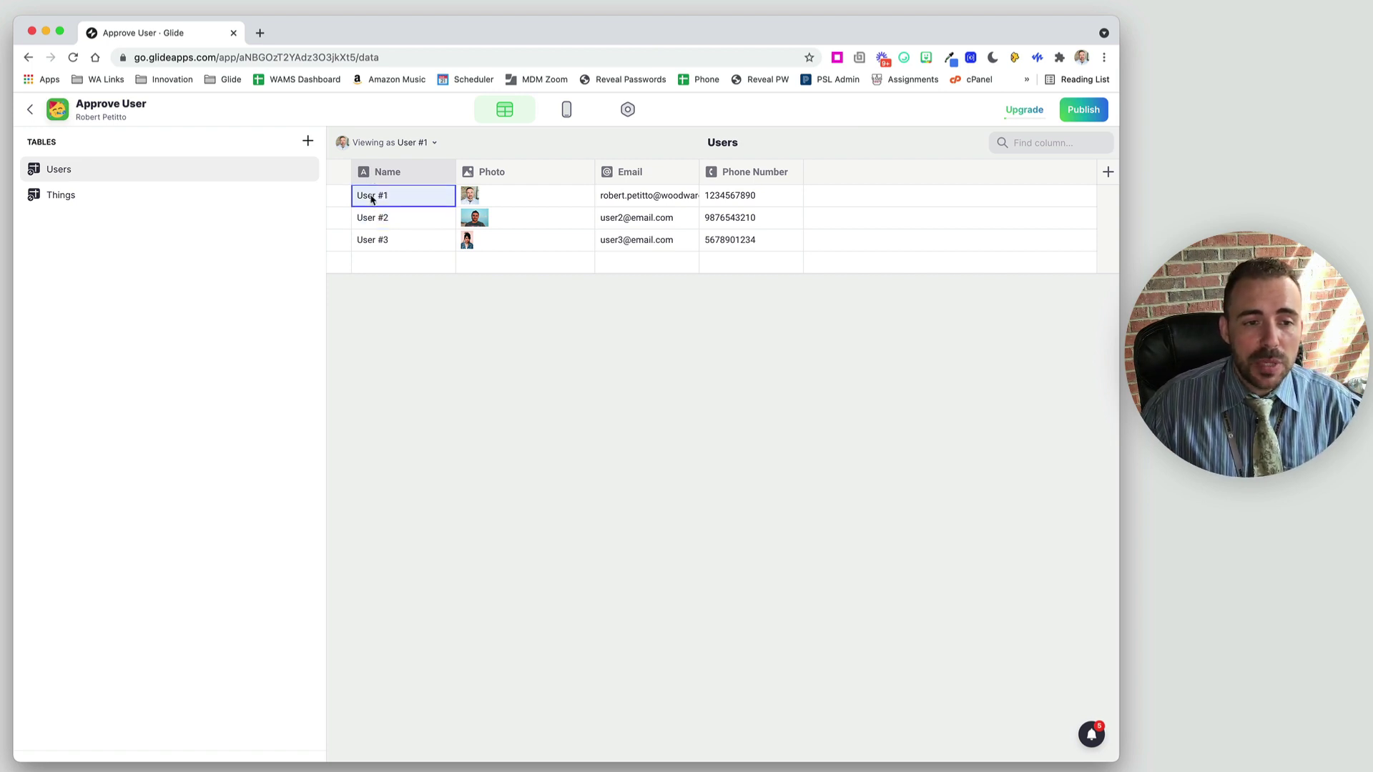
left_click(389, 220)
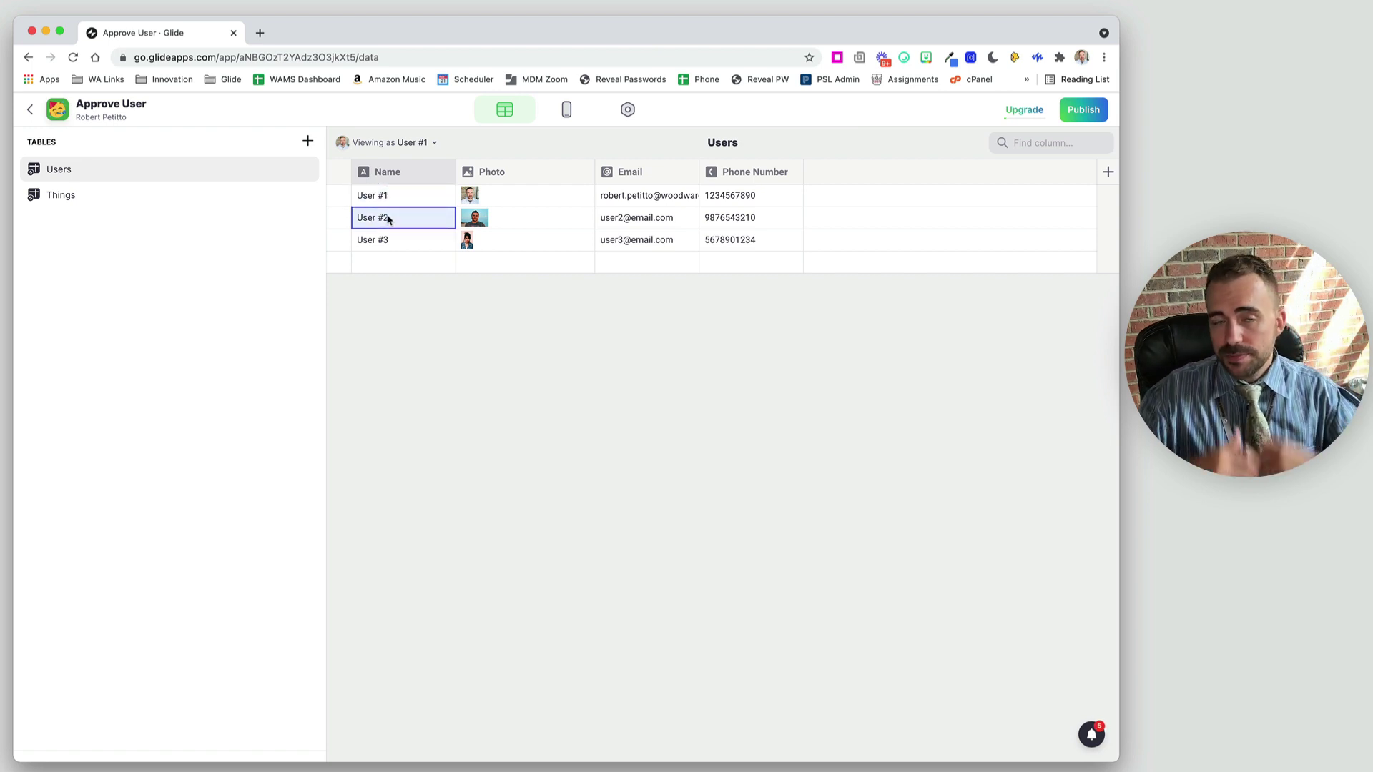
Rename the Things table as Requests.
double_click(66, 194)
type("Re")
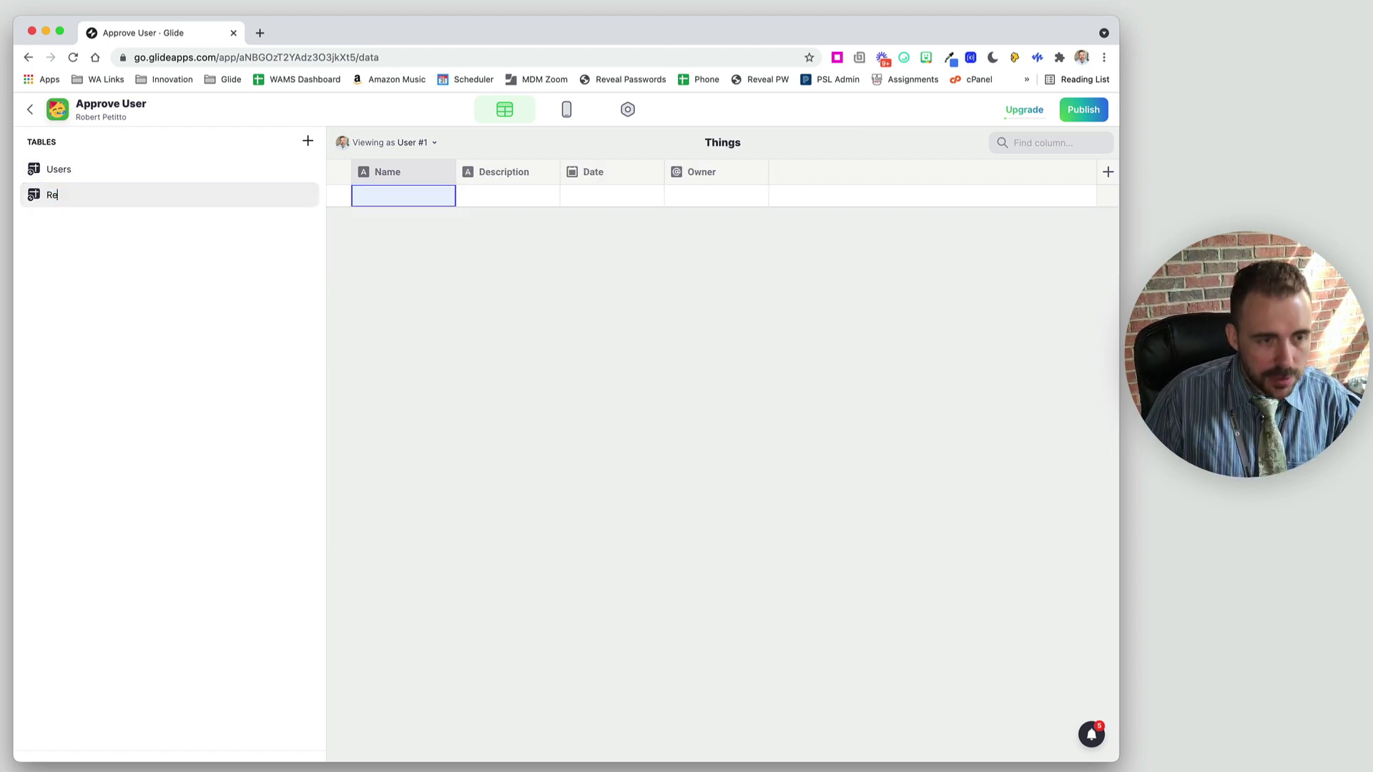
type("quests")
key("Return")
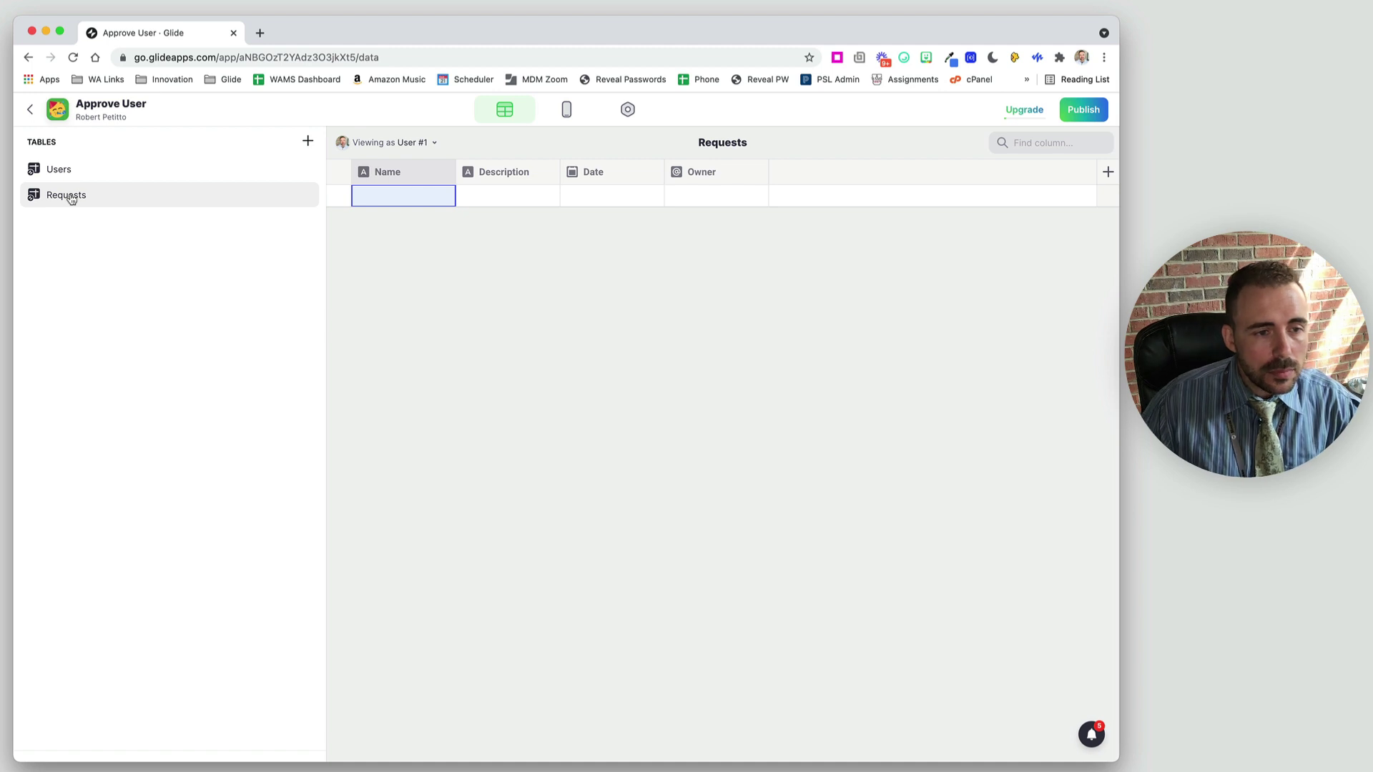
Make the Owner column the first column of the Requests table and relabel it "Requester".
left_click_drag(715, 176, 448, 178)
left_click(441, 180)
left_click(423, 199)
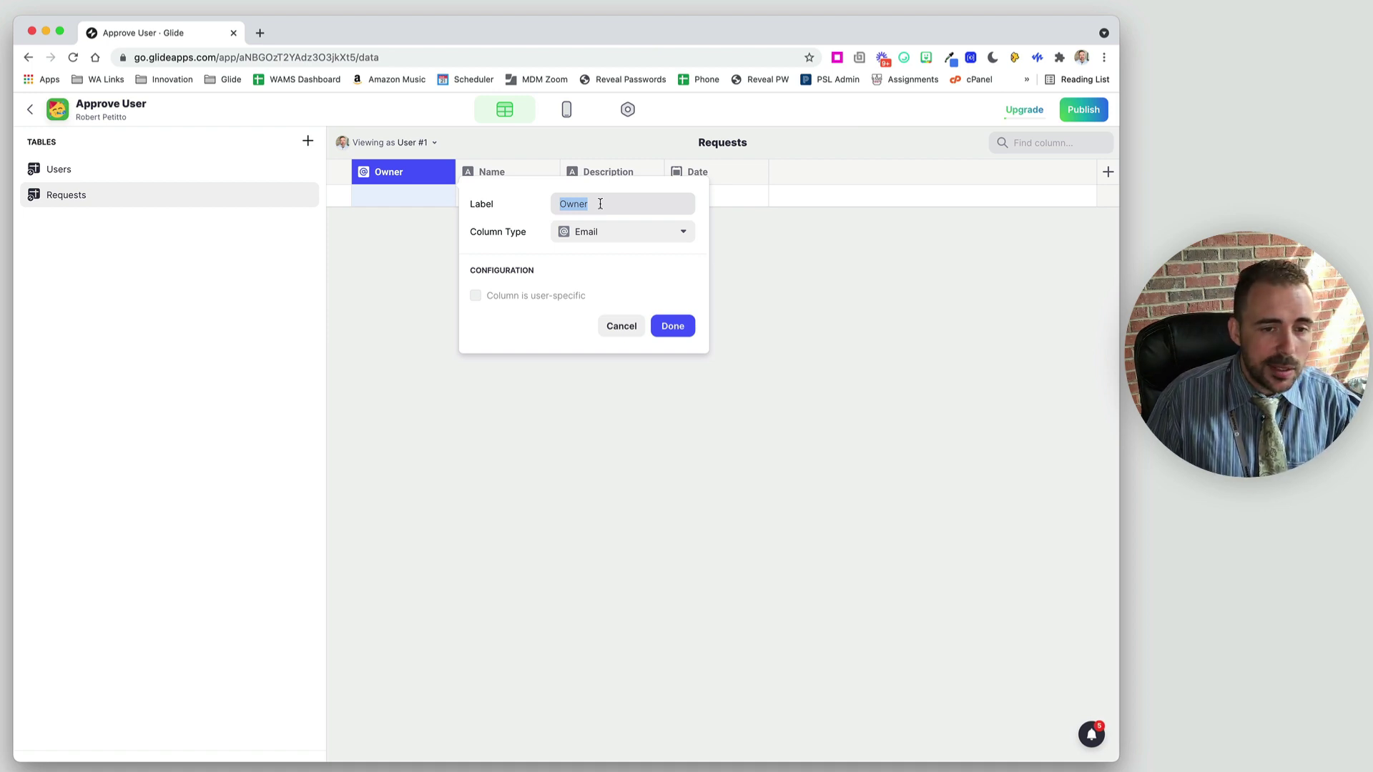
type("Request")
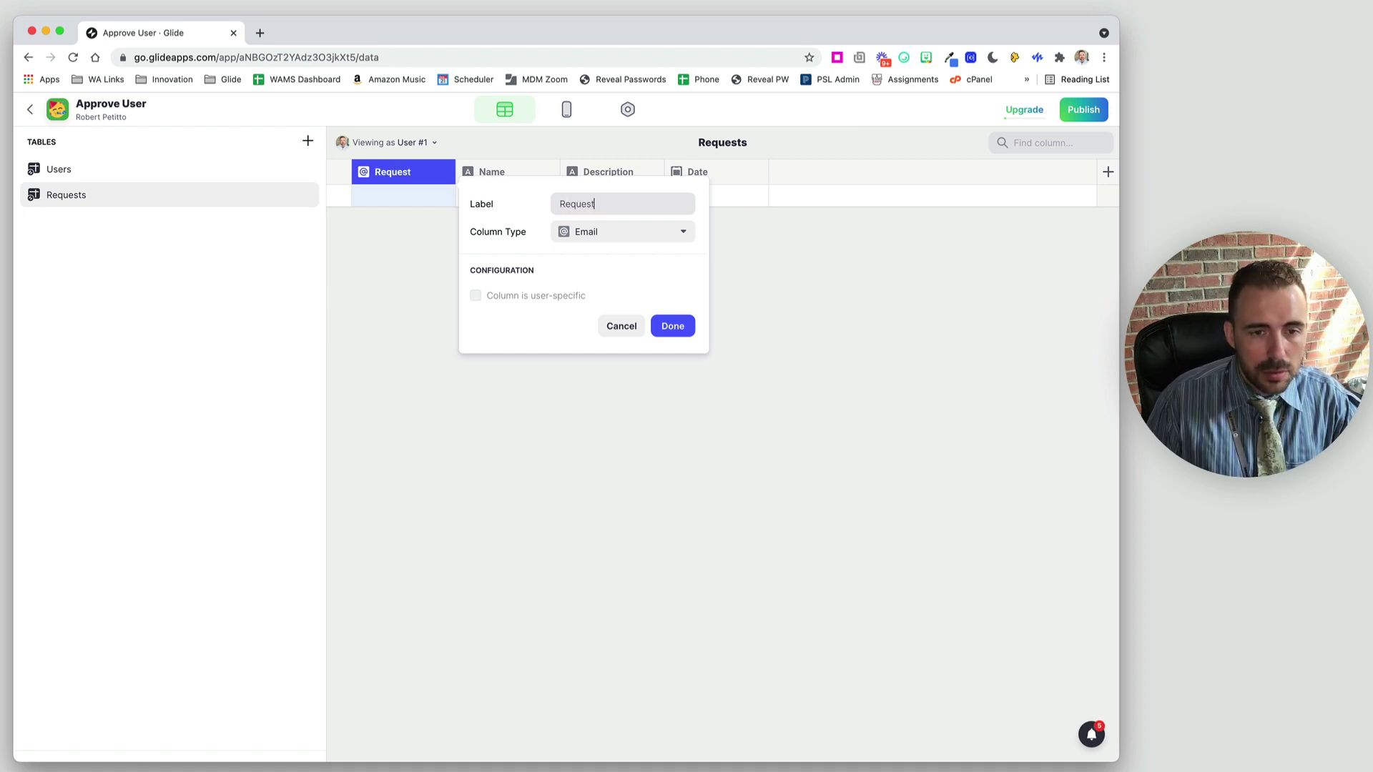
type("er")
key("BackSpace")
type("er")
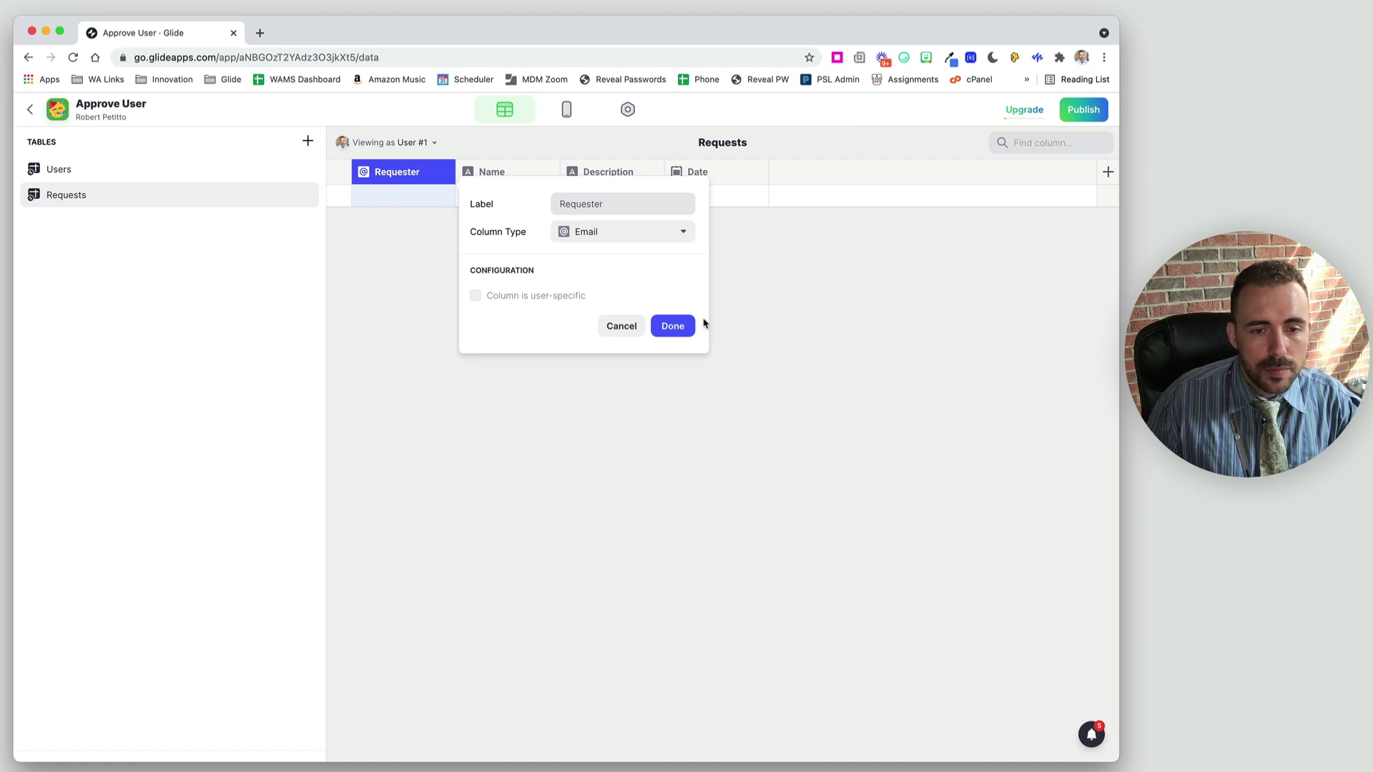
left_click(679, 326)
Relabel the Name column of the Requests table as "Requestee" and set its column type to Email.
left_click(546, 176)
left_click(518, 201)
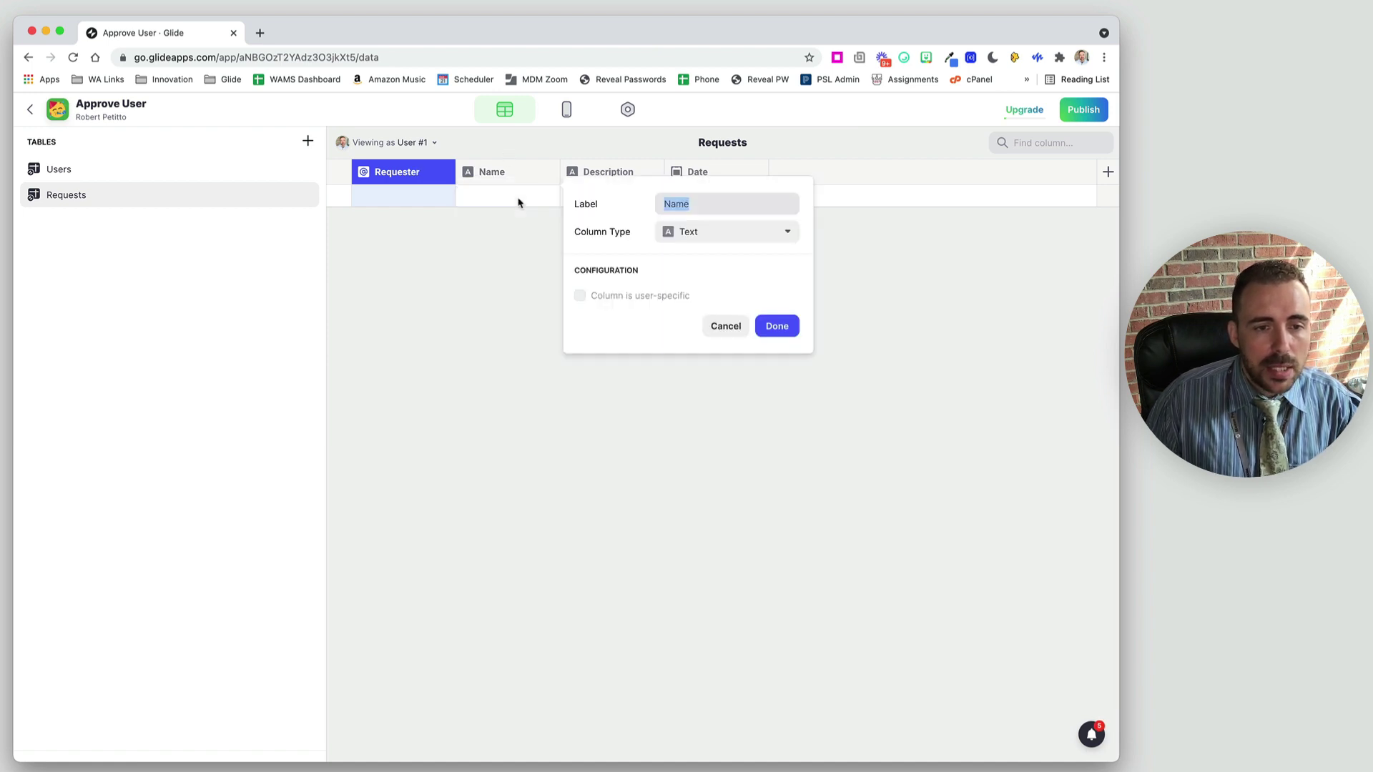
type("R")
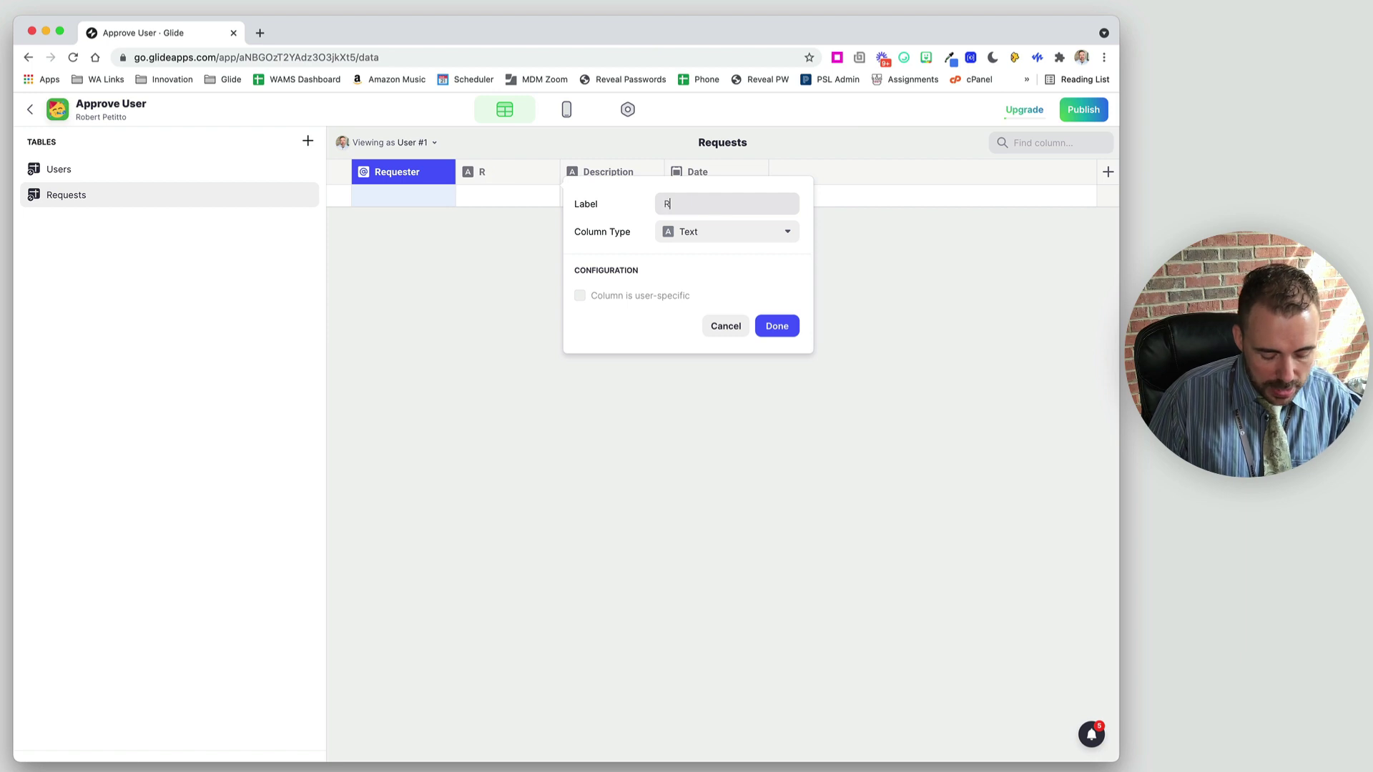
type("equestee")
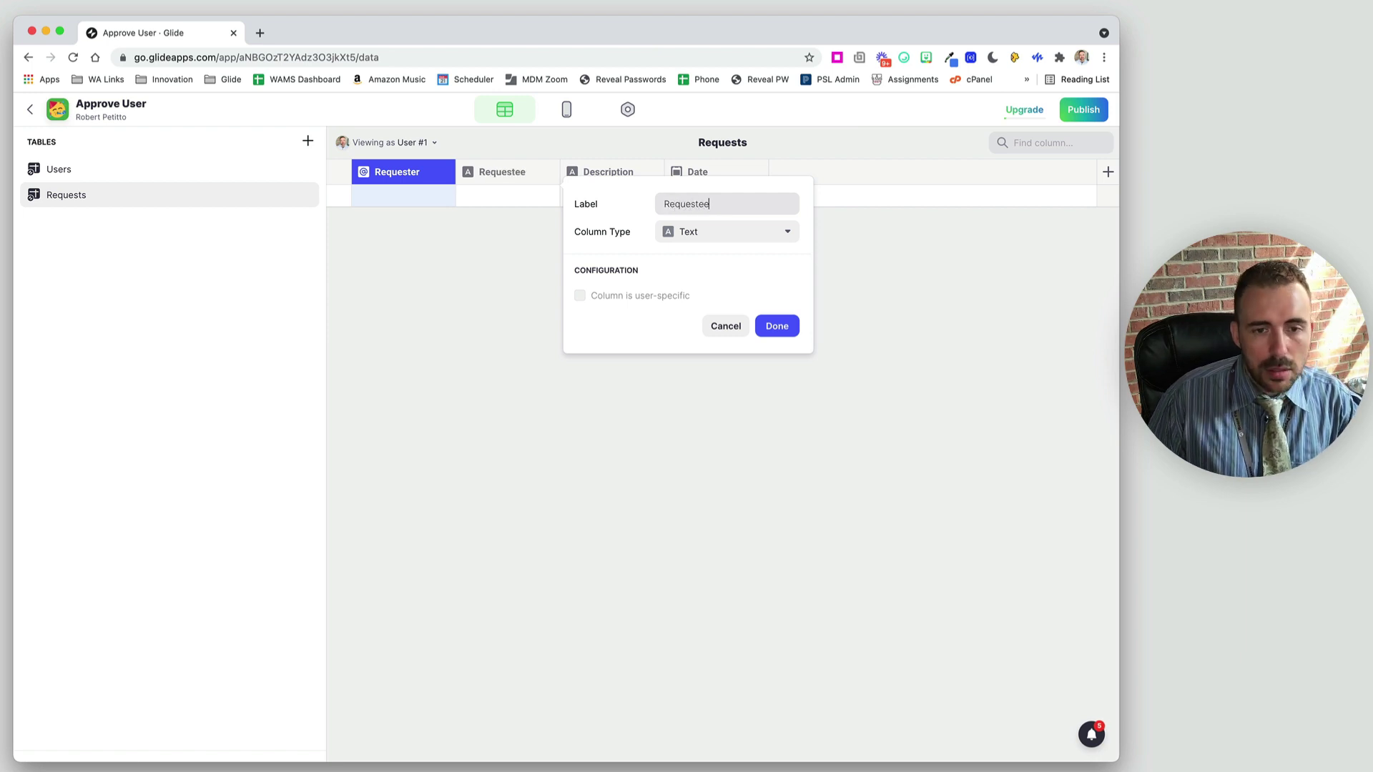
left_click(735, 237)
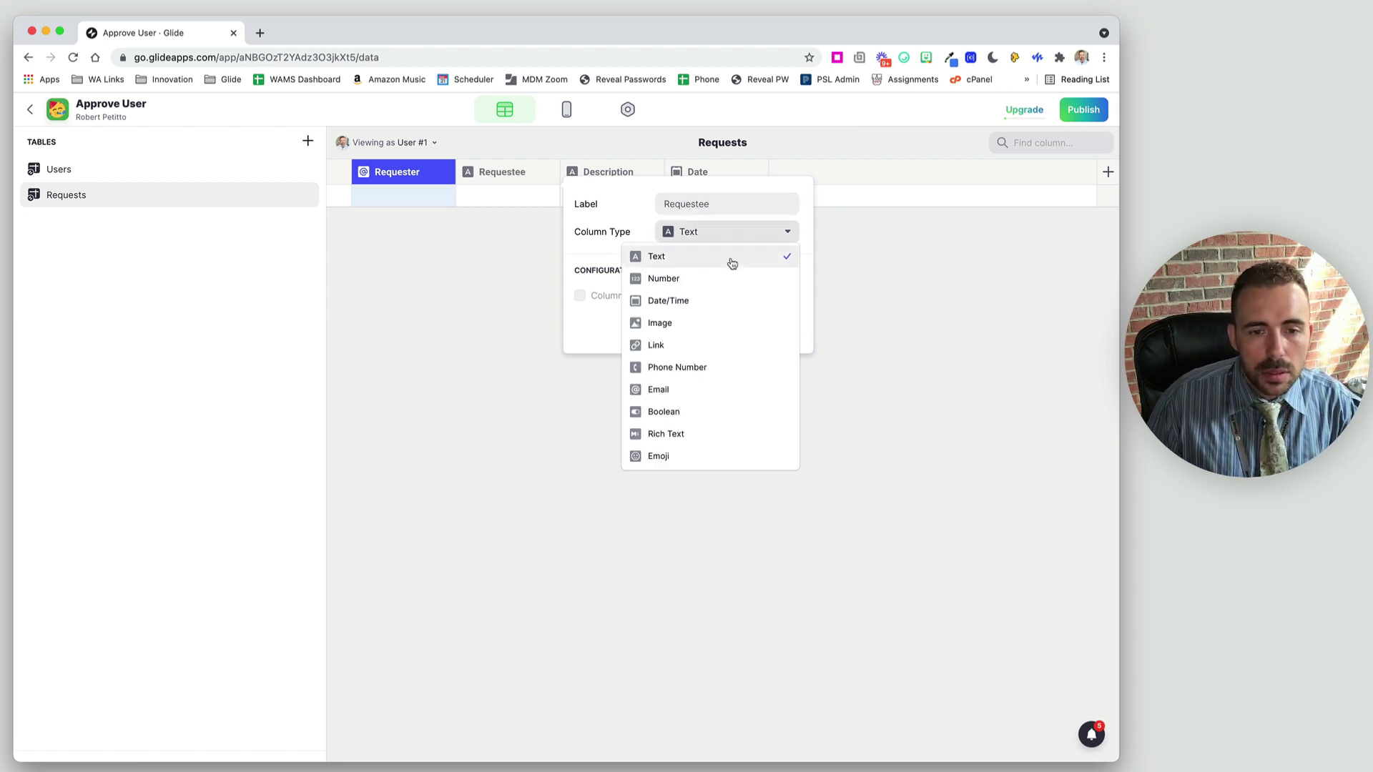
left_click(705, 390)
left_click(771, 323)
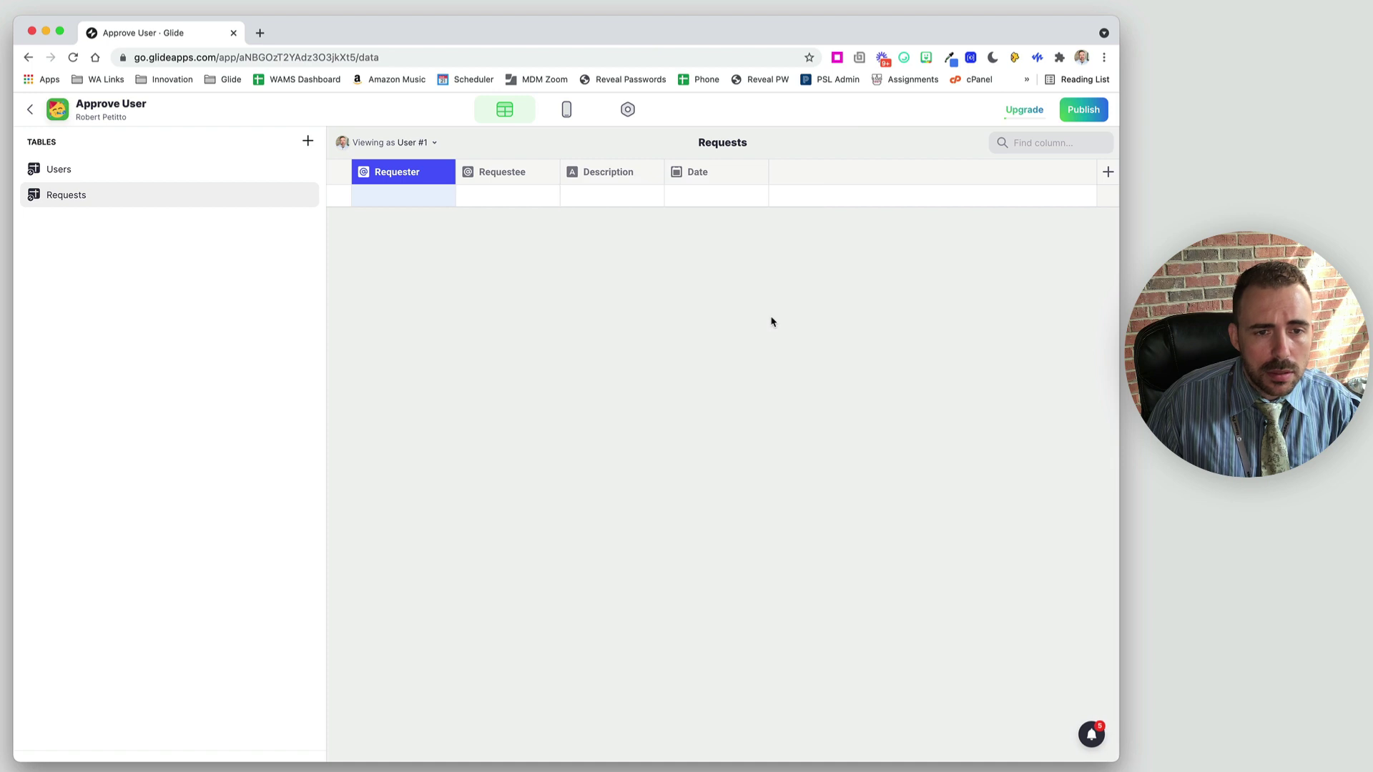
Move the Date column ahead of the Description column and relabel it "RequestedOn".
left_click_drag(691, 176, 639, 176)
left_click(653, 173)
left_click(631, 203)
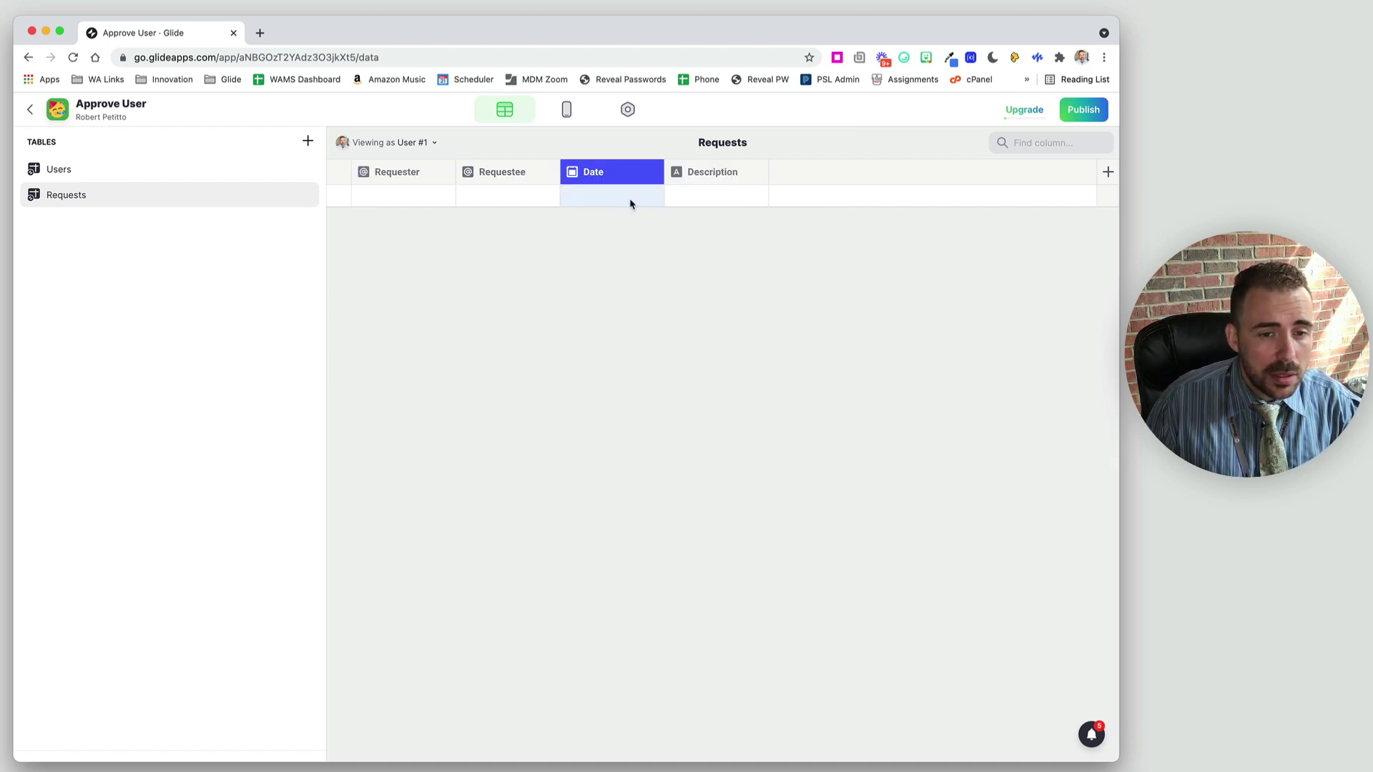
type("Requeste")
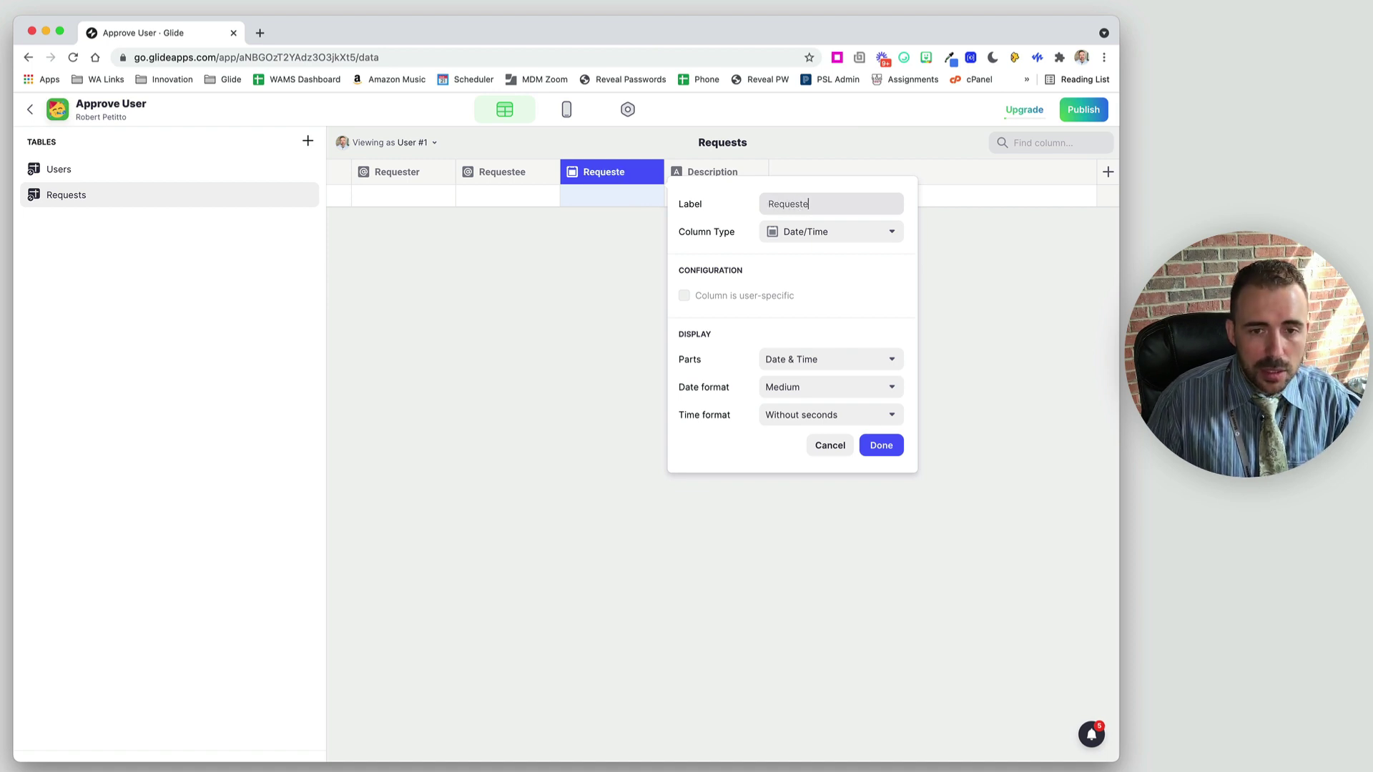
type("dOn")
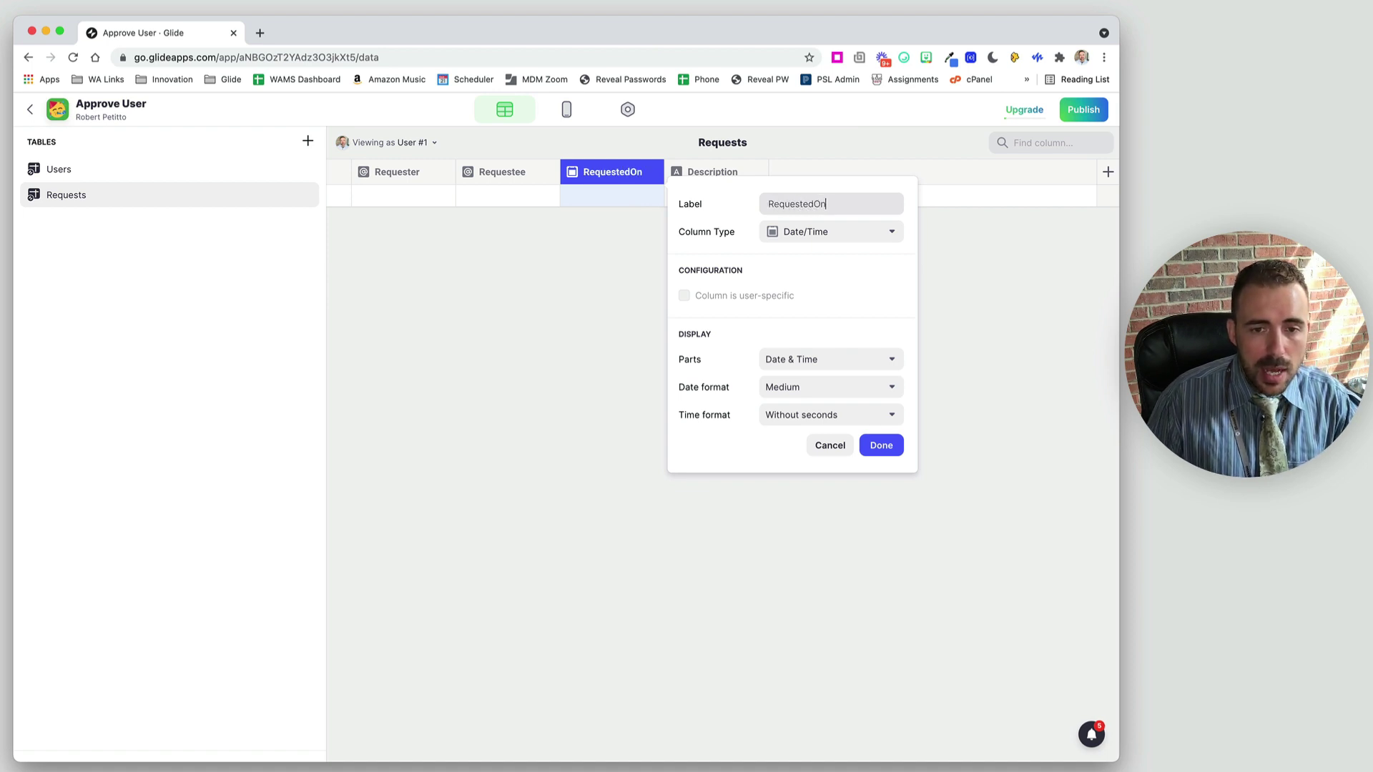
left_click(882, 446)
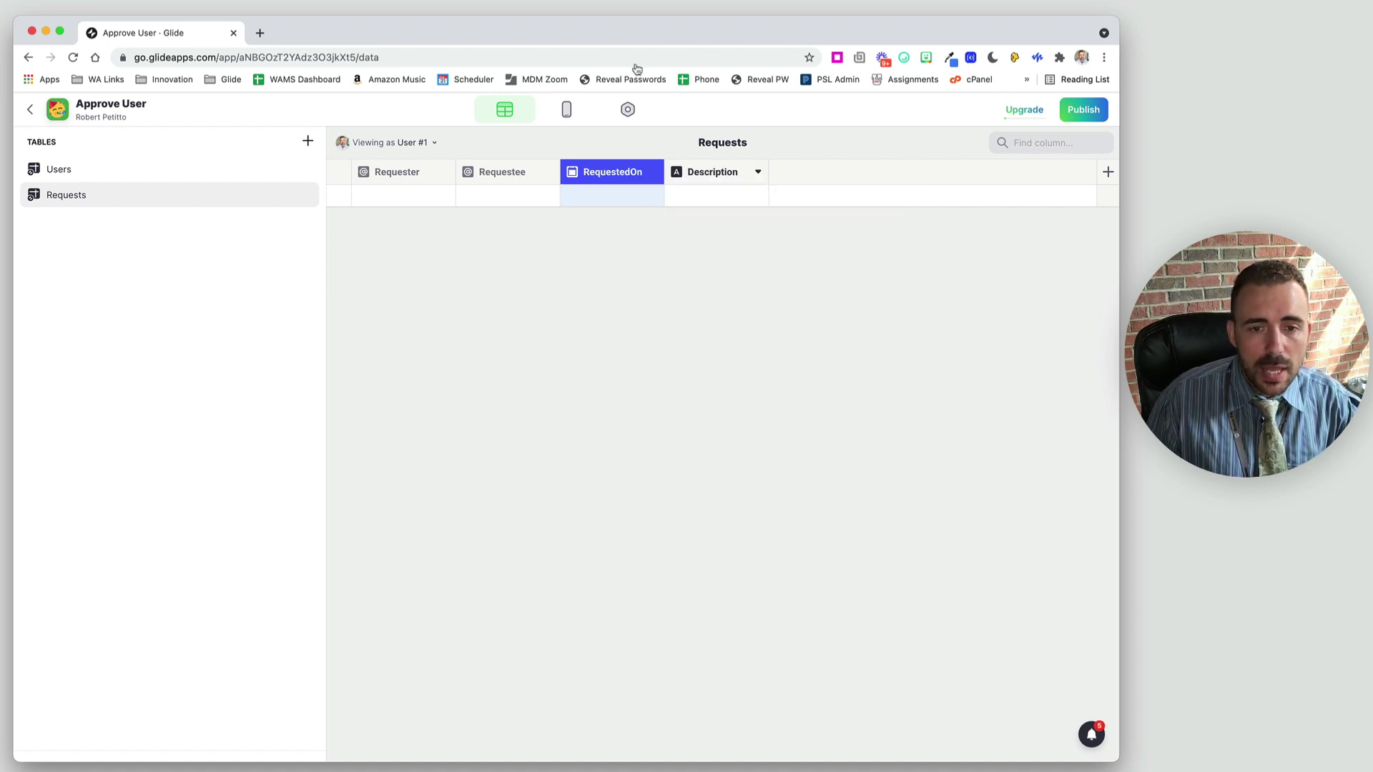
Relabel the Description column of the Requests table as "Approved" and set its column type to Boolean.
left_click(759, 174)
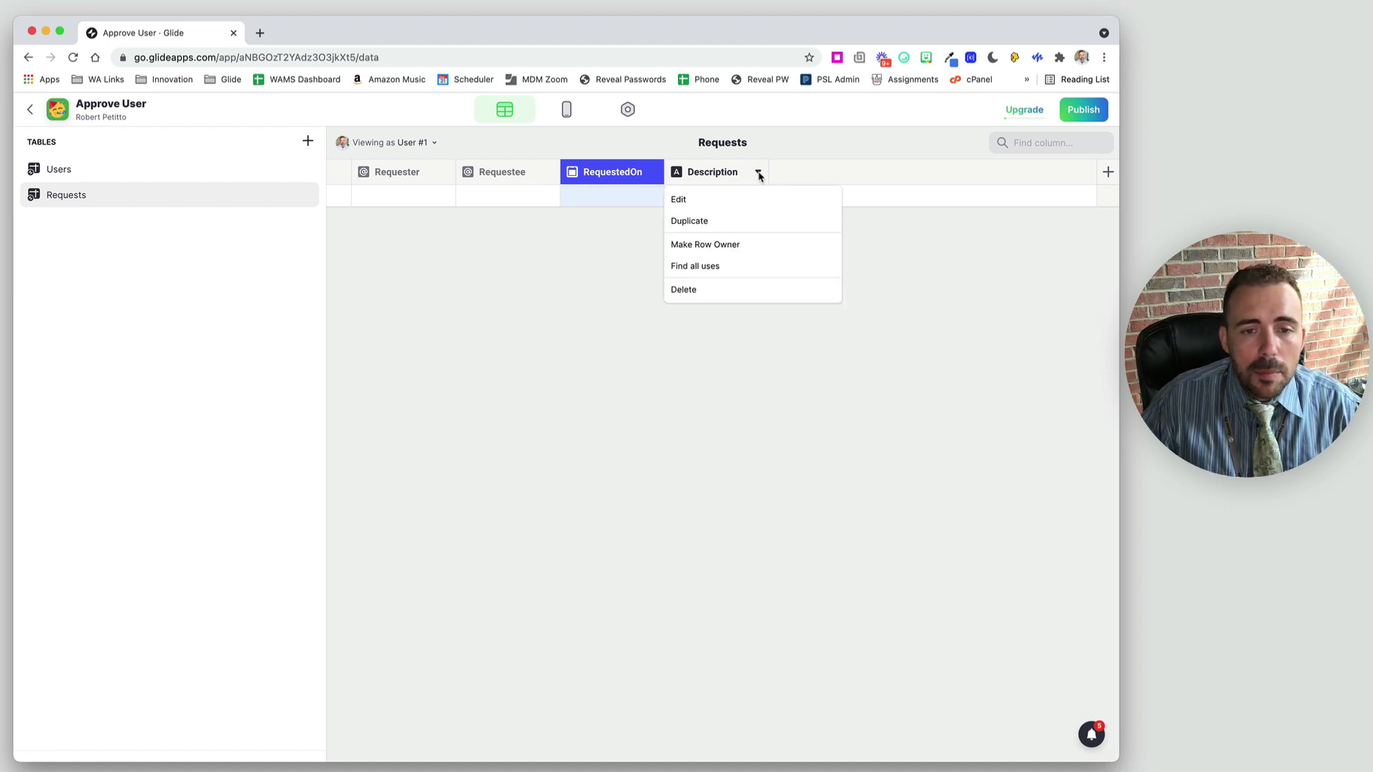
left_click(721, 204)
type("Status")
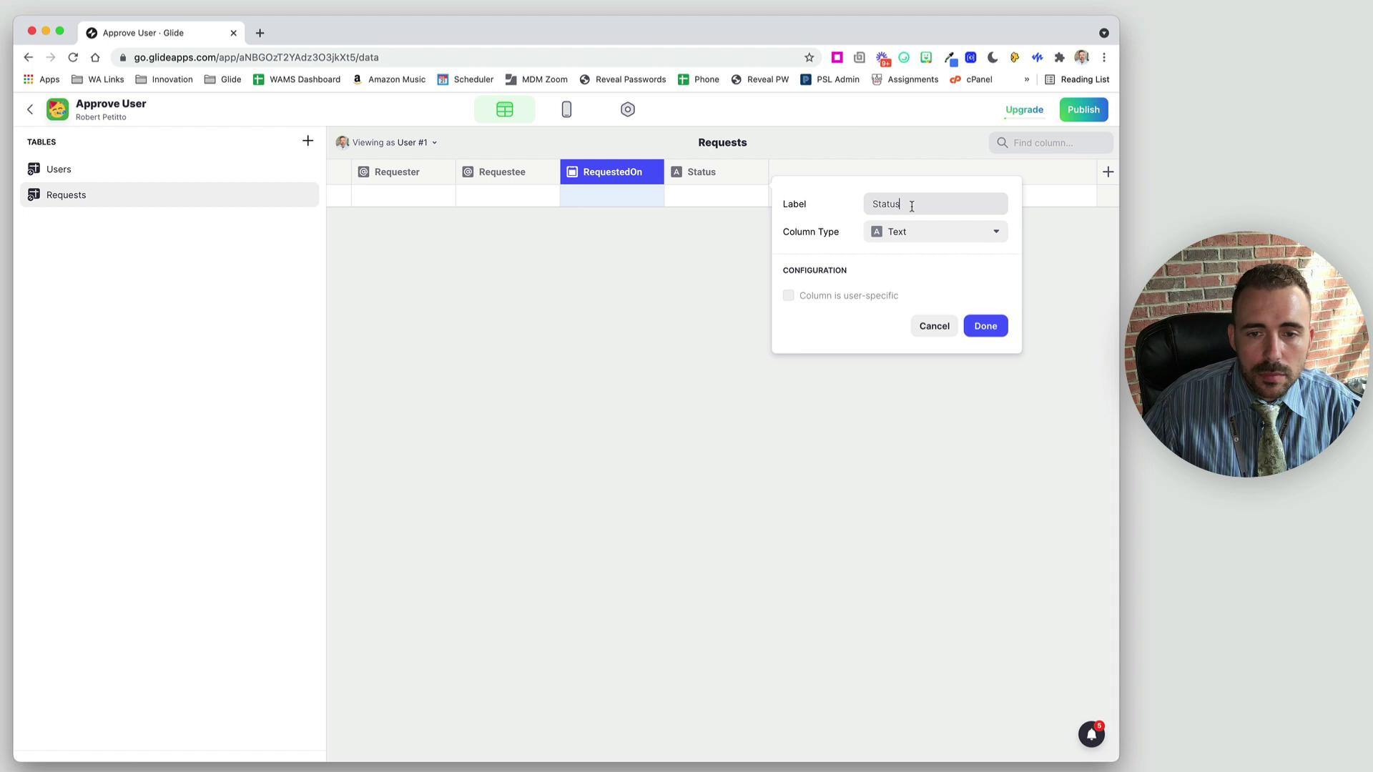
left_click_drag(910, 205, 782, 205)
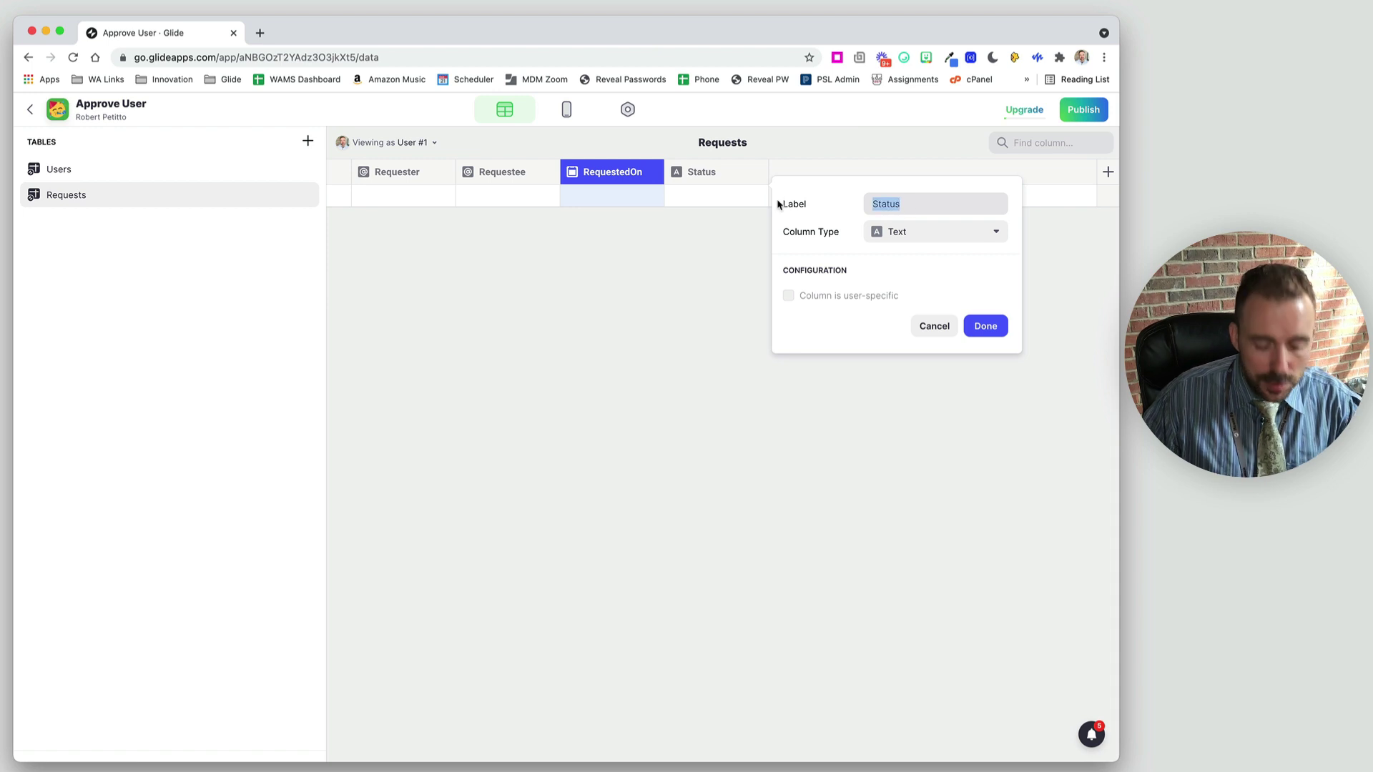
type("Approve")
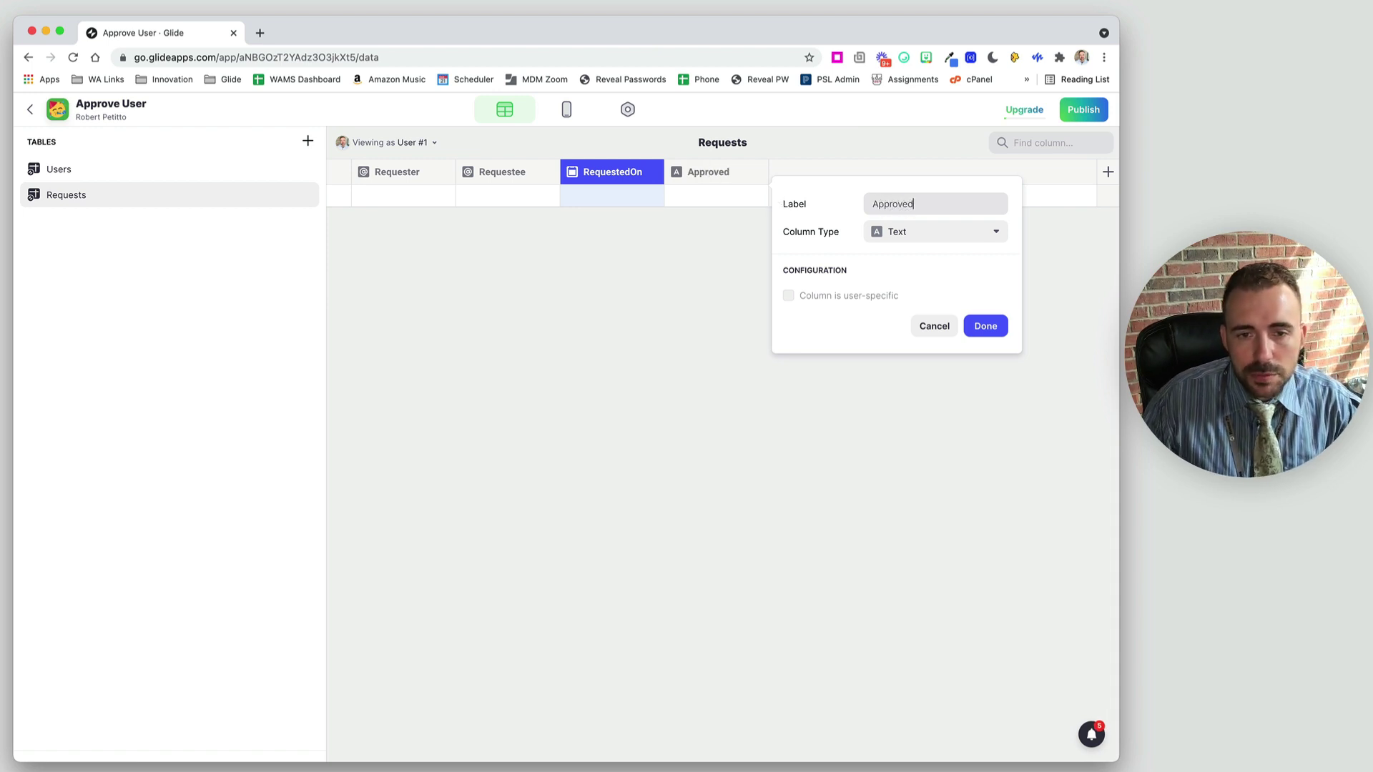
type("d")
left_click(887, 232)
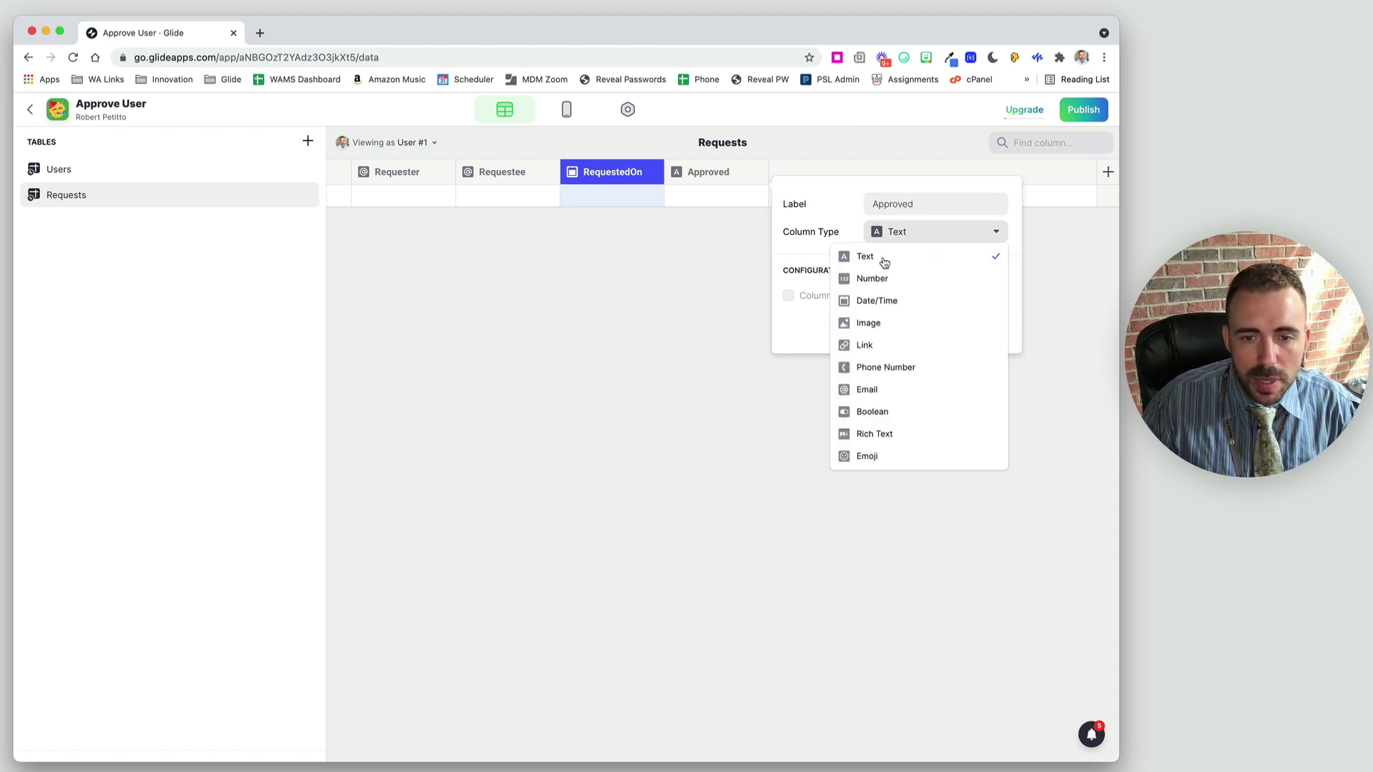
left_click(874, 414)
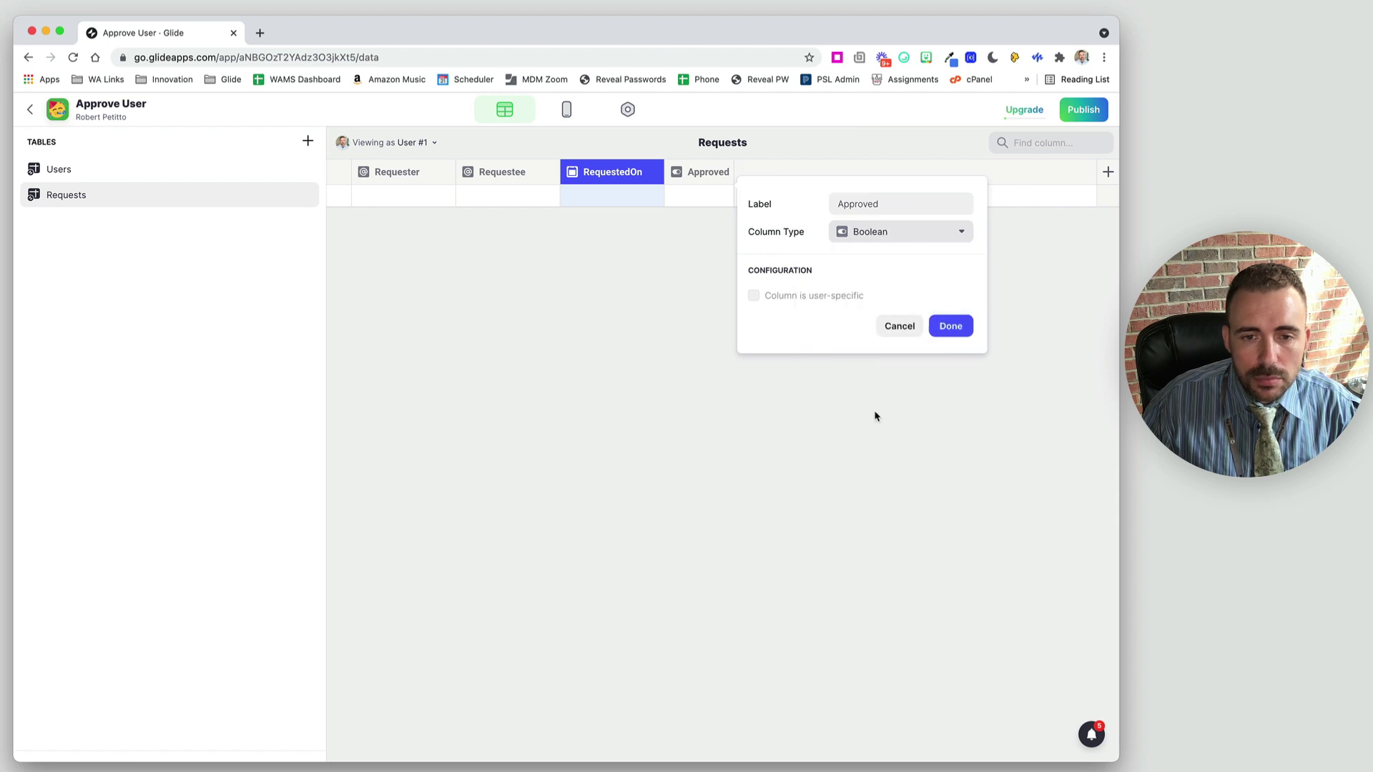
left_click(951, 326)
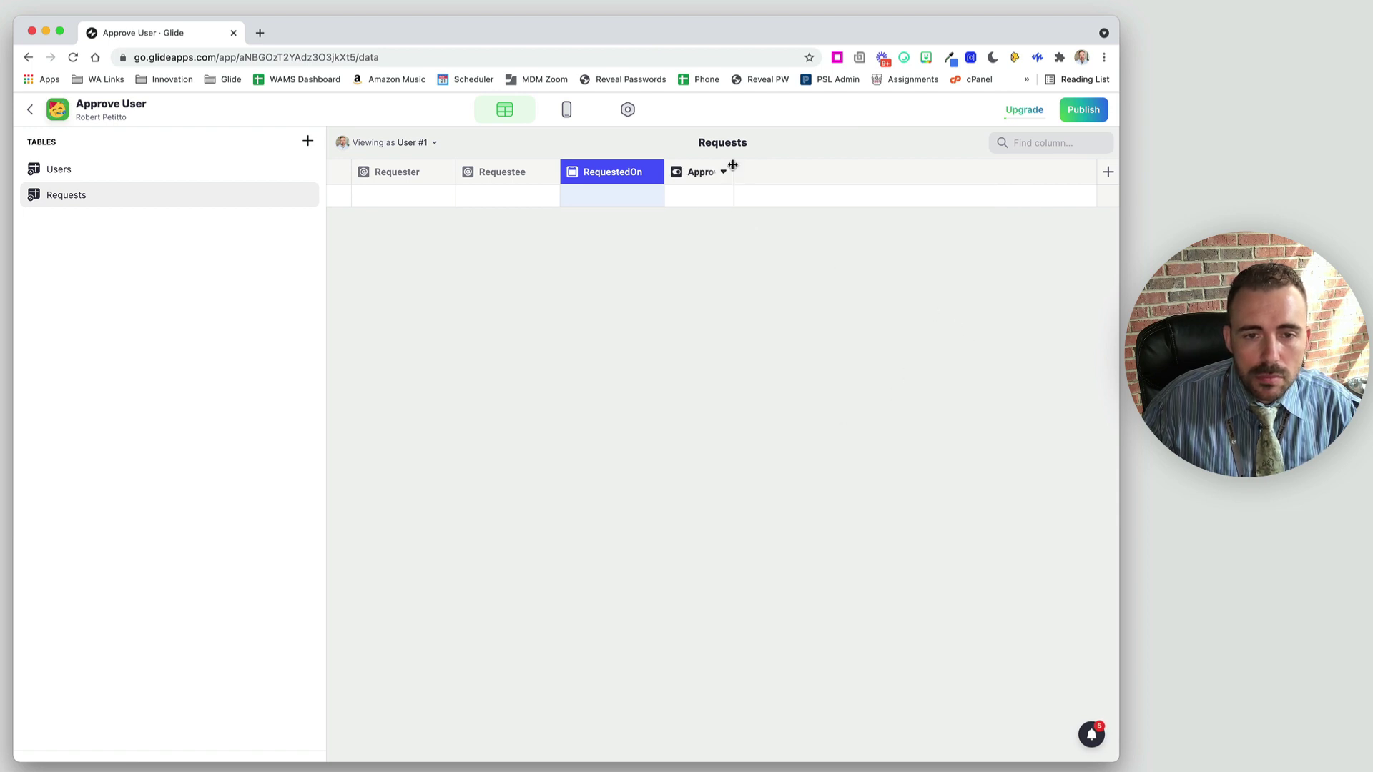
Add a column labelled "Status" to the Requests table with the column type If → Then → Else.
left_click(1108, 171)
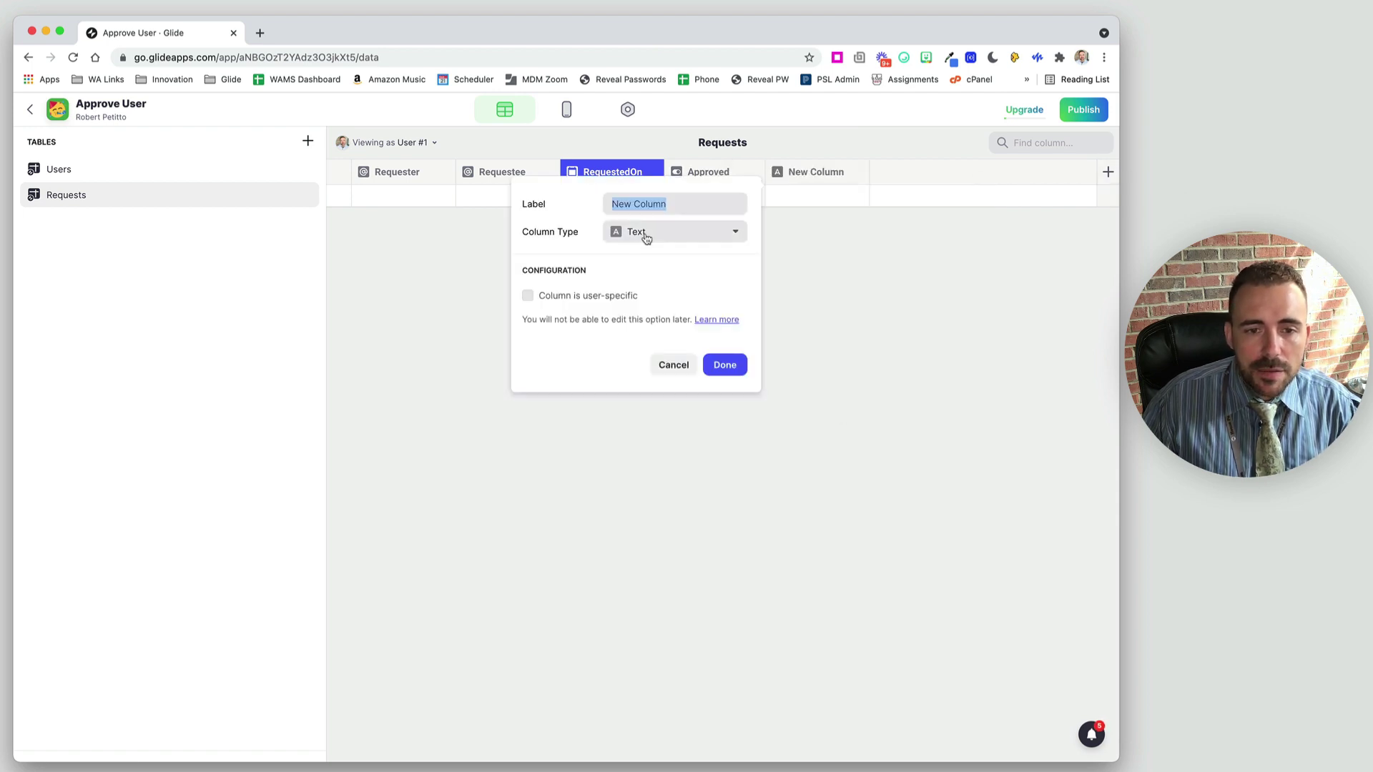
type("Sa")
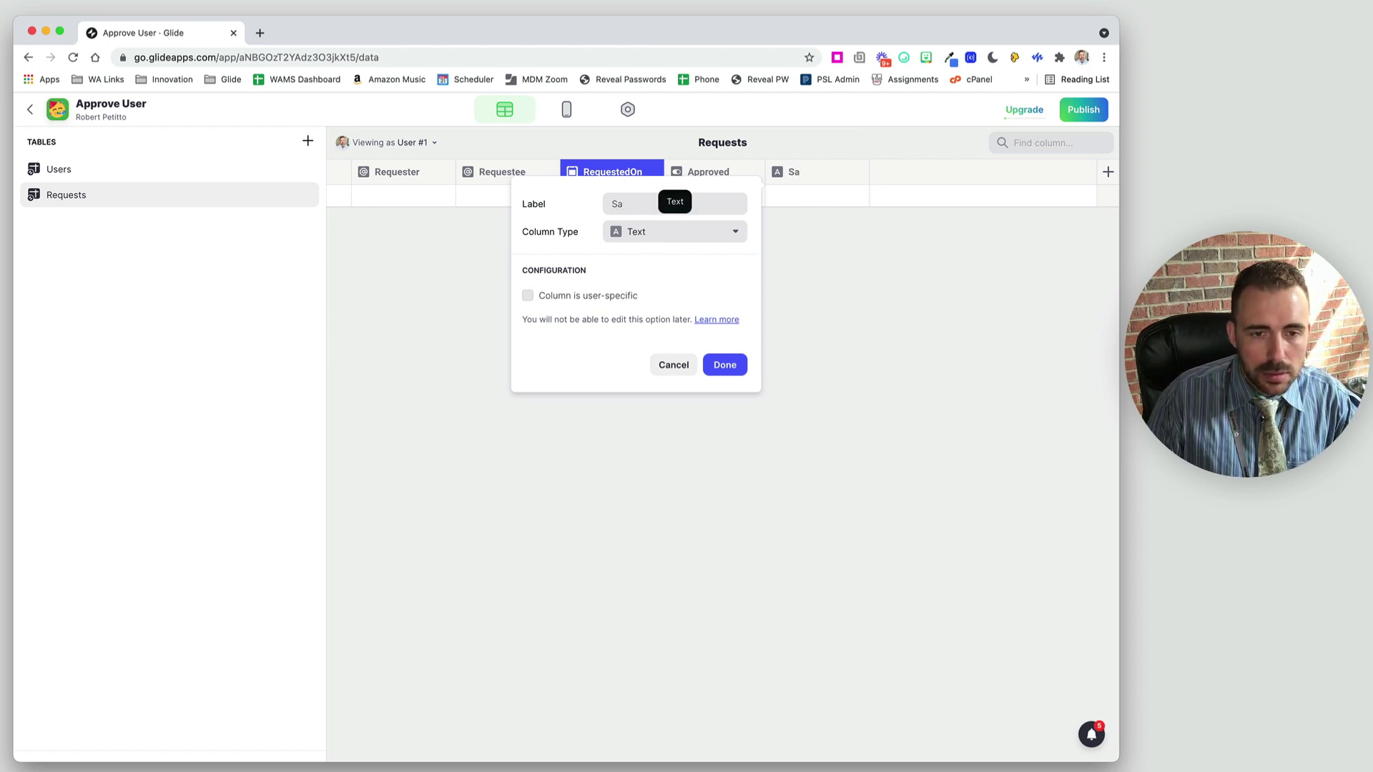
type("tatus")
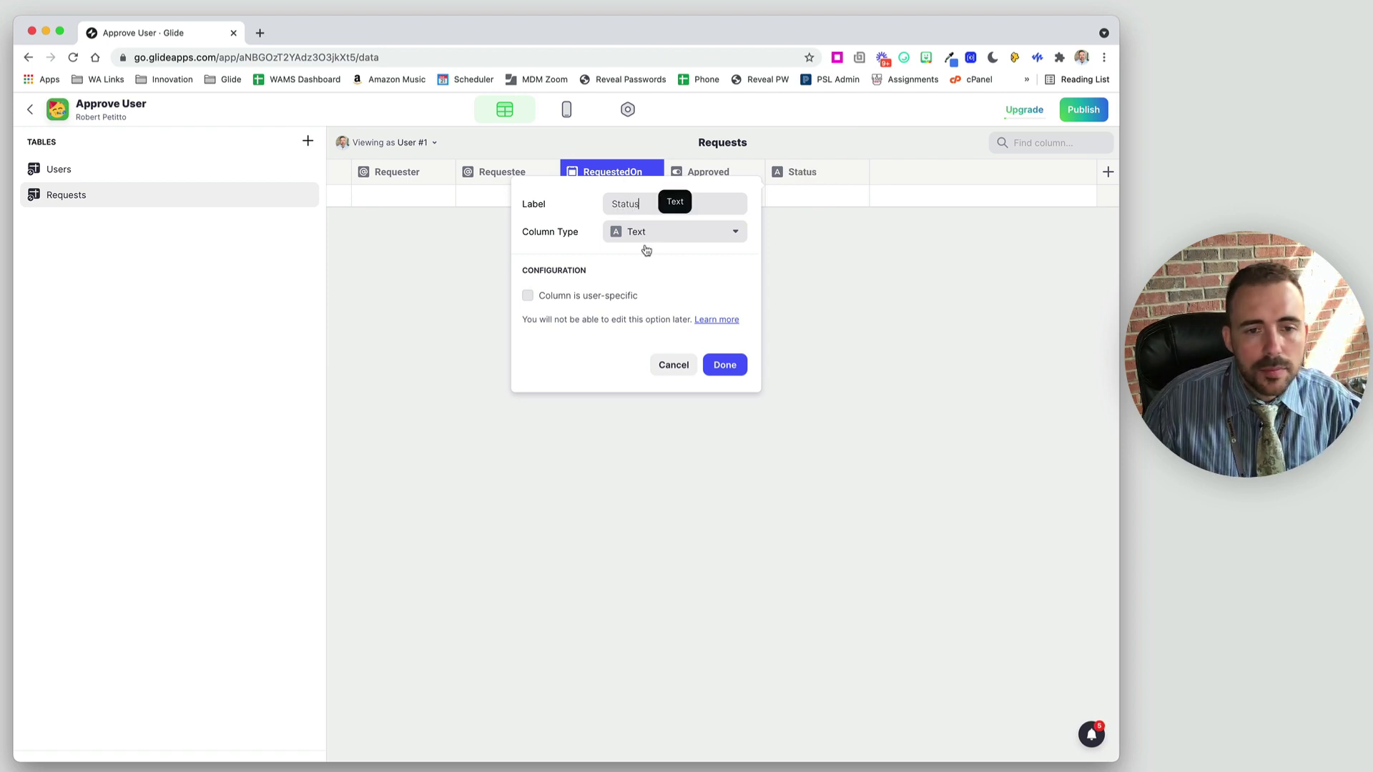
left_click(643, 233)
left_click(644, 328)
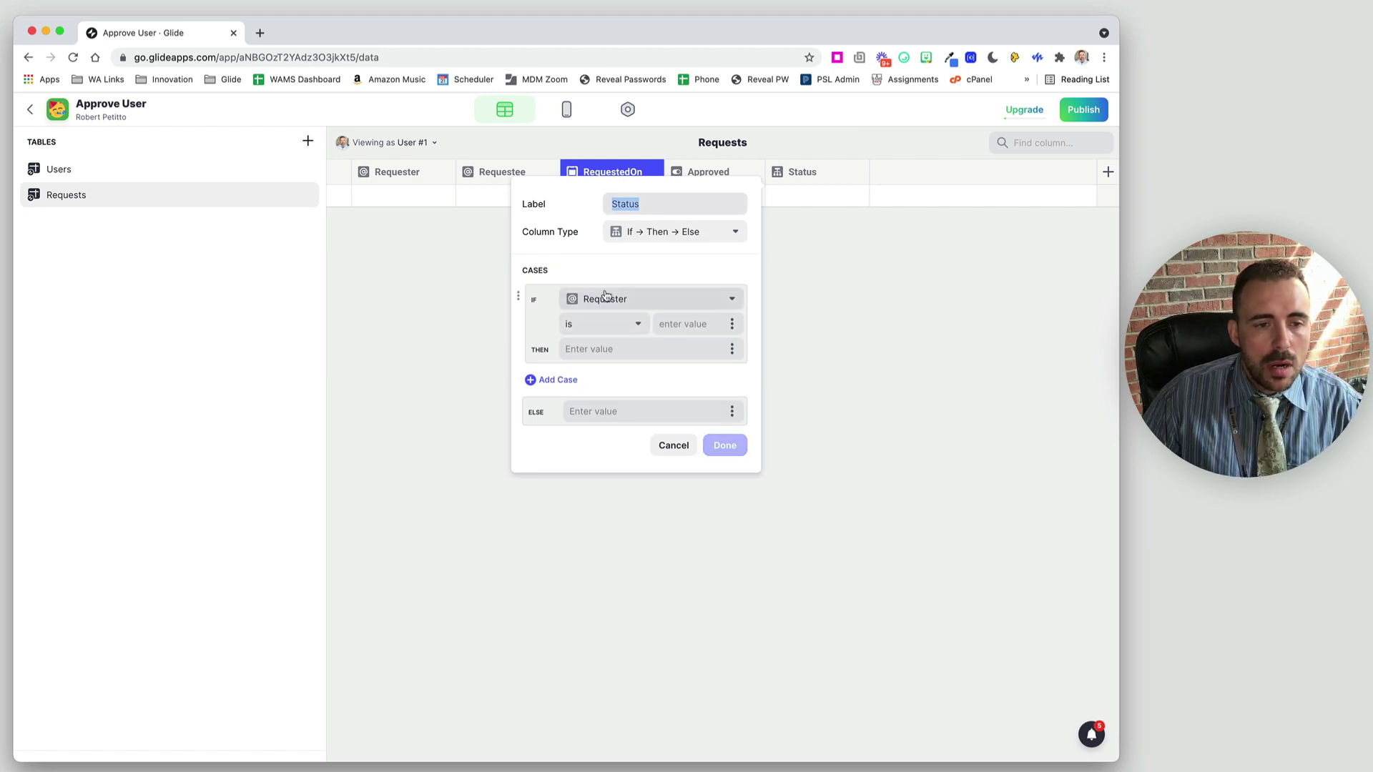
Set the first case of the Status column so that Approved is false gives "Declined".
left_click(644, 299)
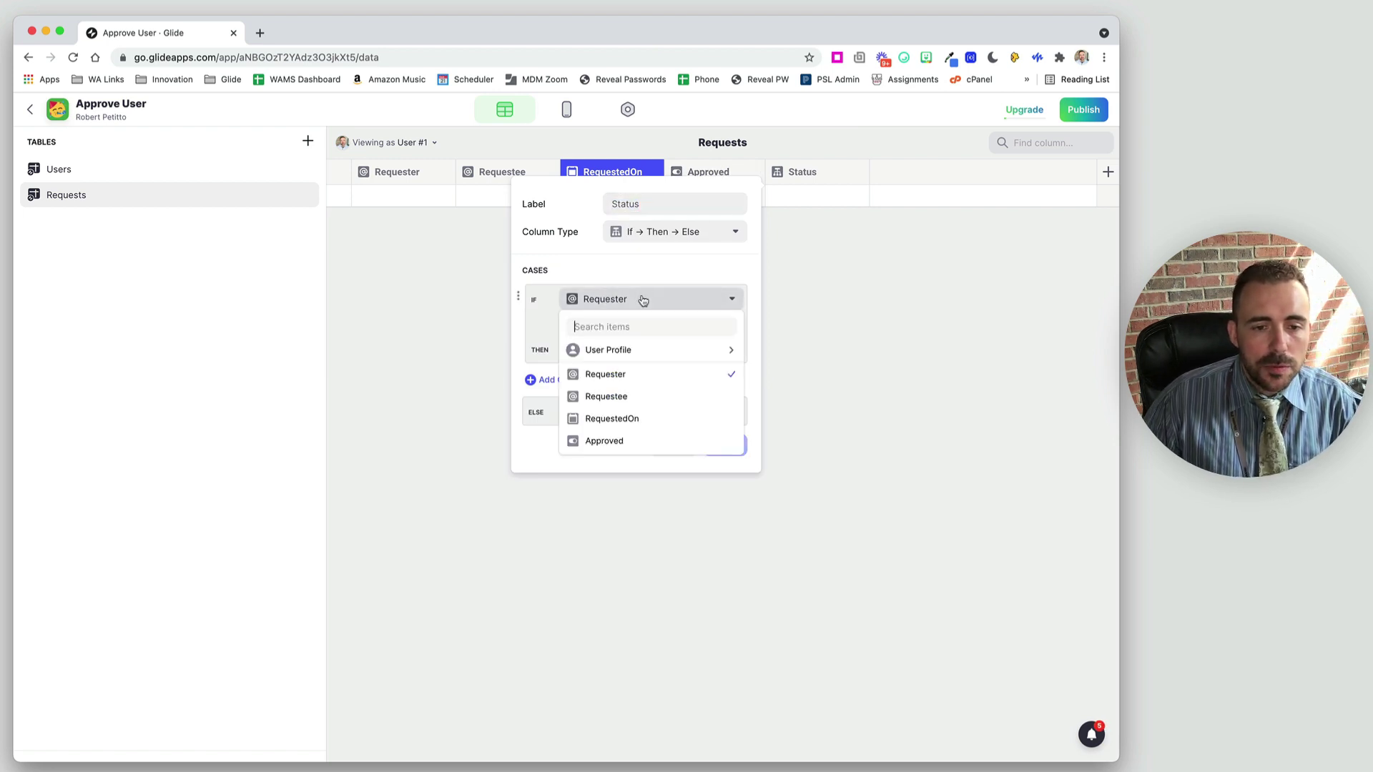
left_click(612, 439)
type("false")
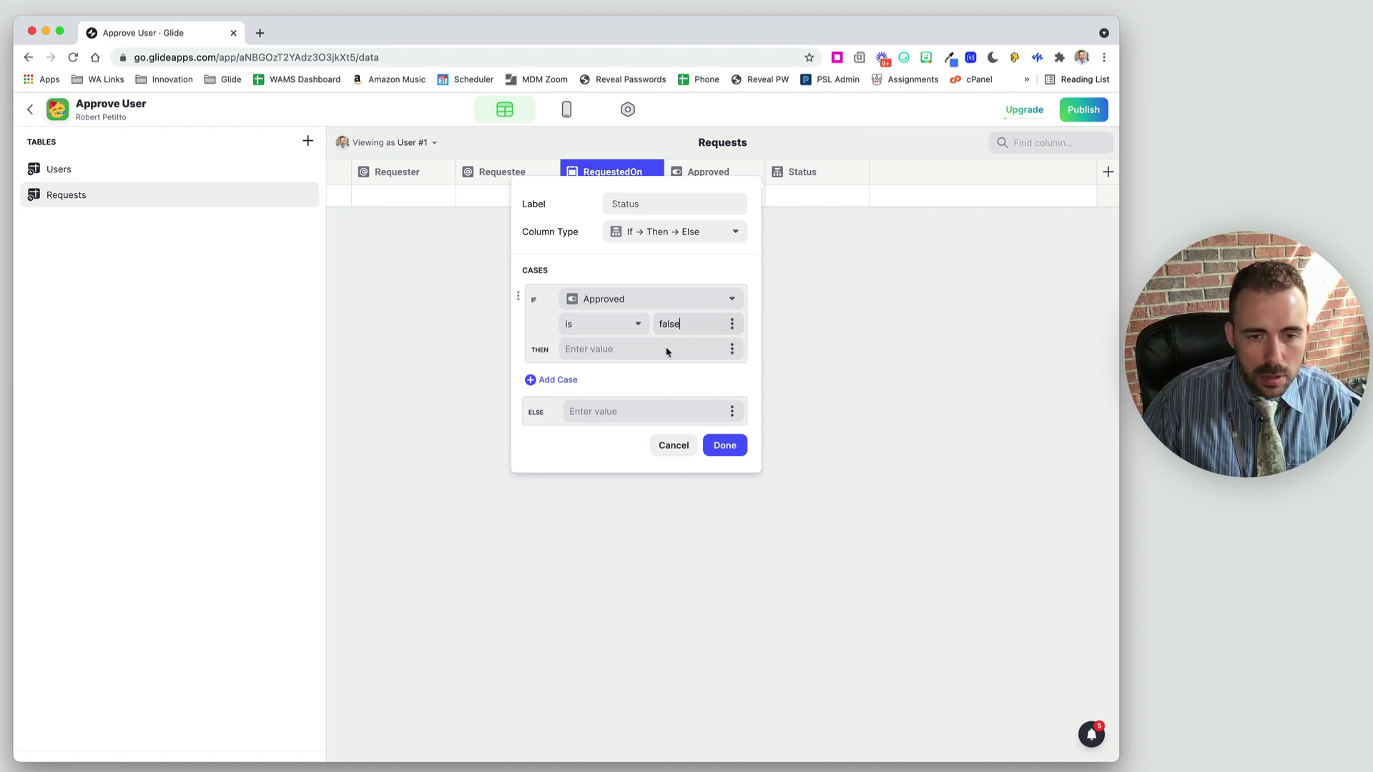
left_click(664, 350)
type("Not Appr")
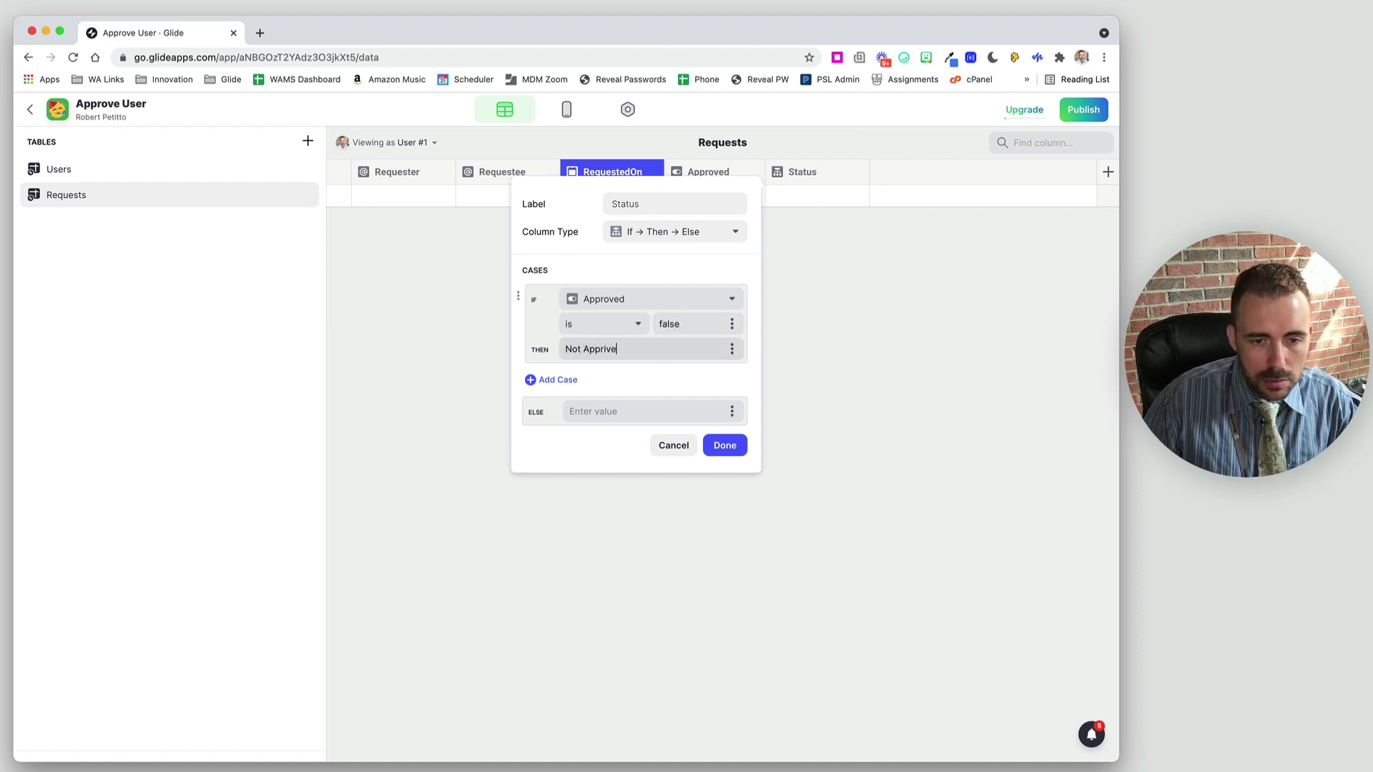
key("super+a")
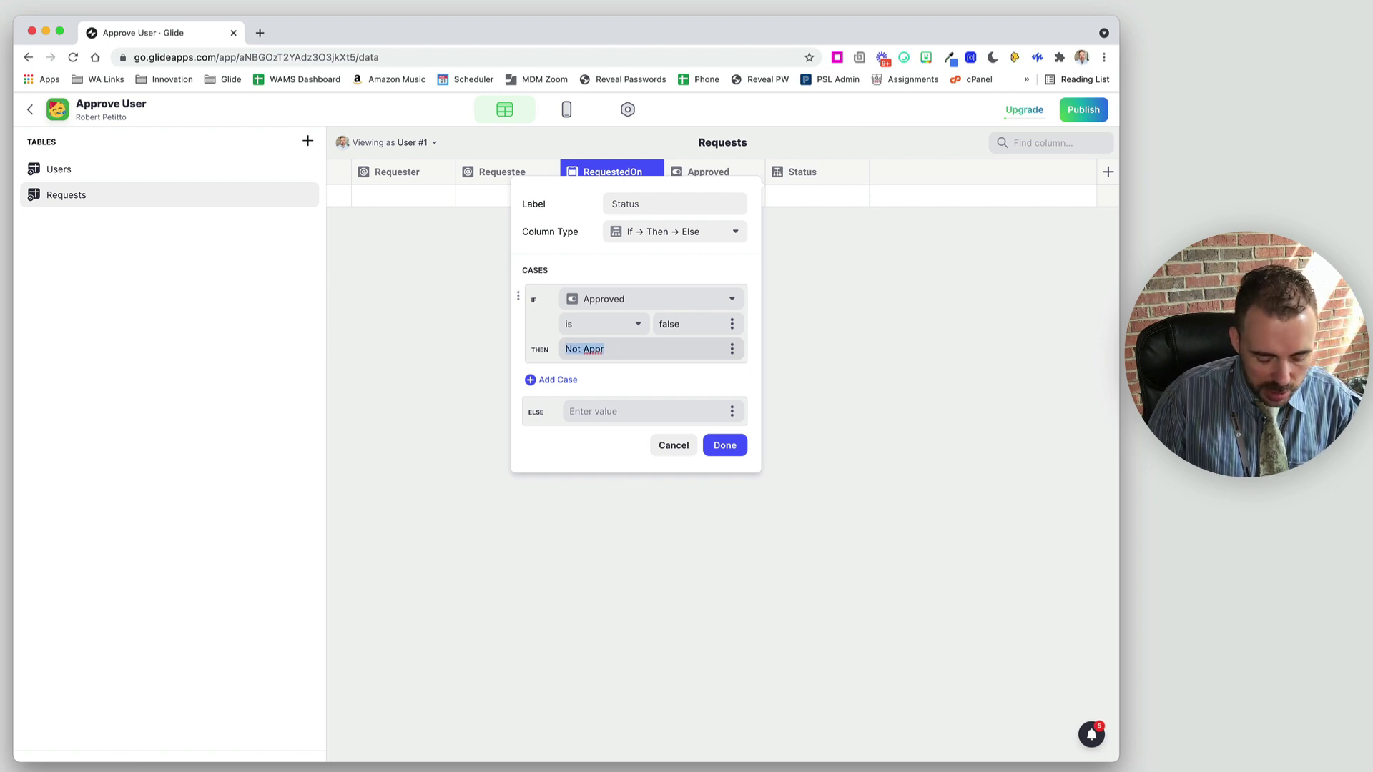
type("Declined")
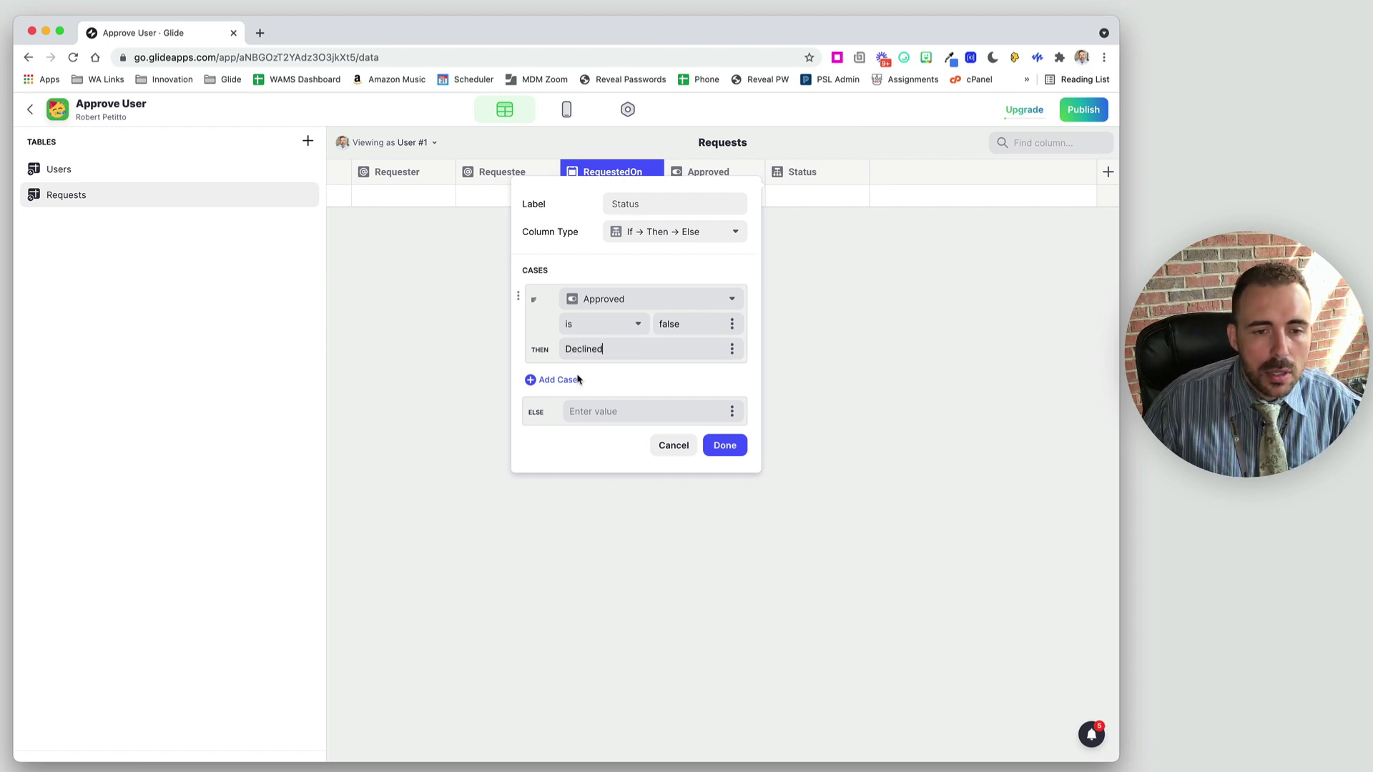
Add a second case to the Status column so that Approved is true gives "Approved".
left_click(578, 382)
left_click(634, 384)
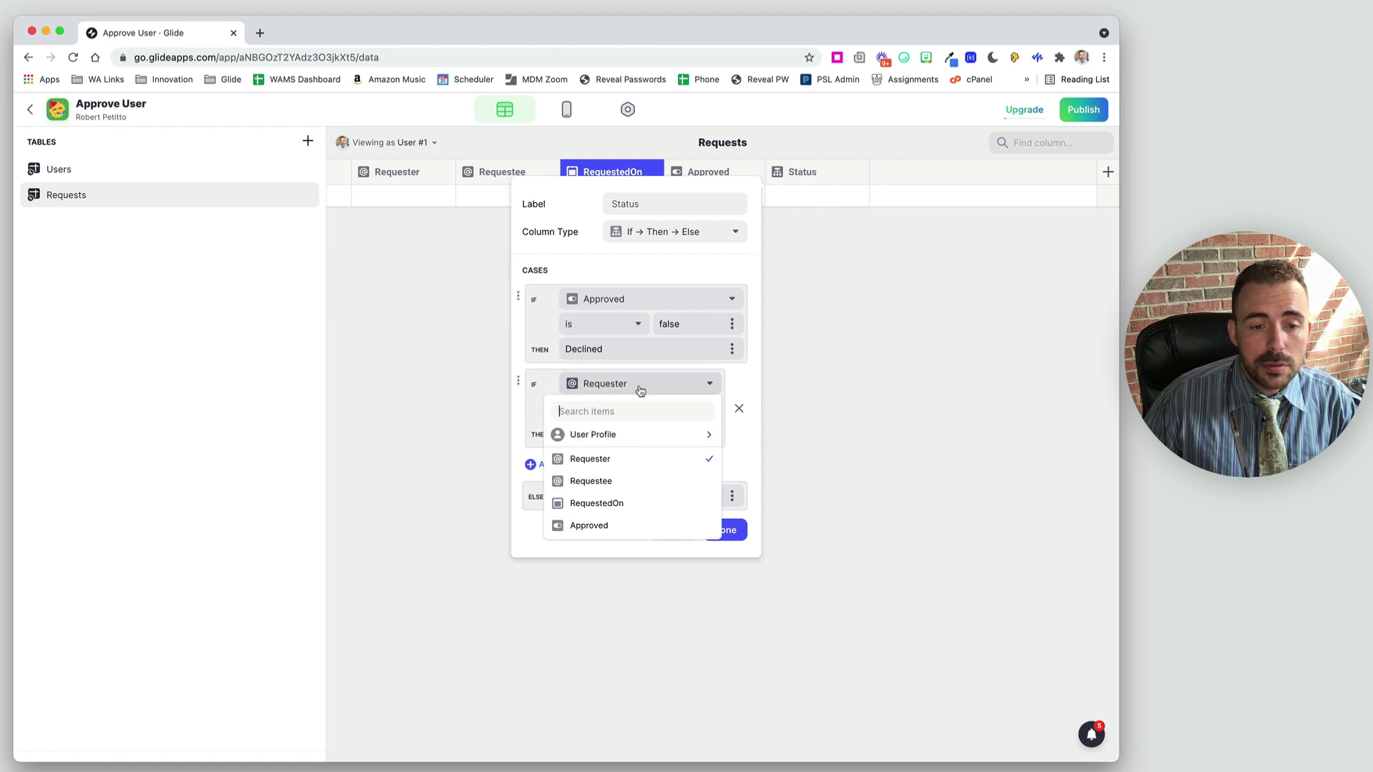
left_click(629, 525)
left_click(672, 409)
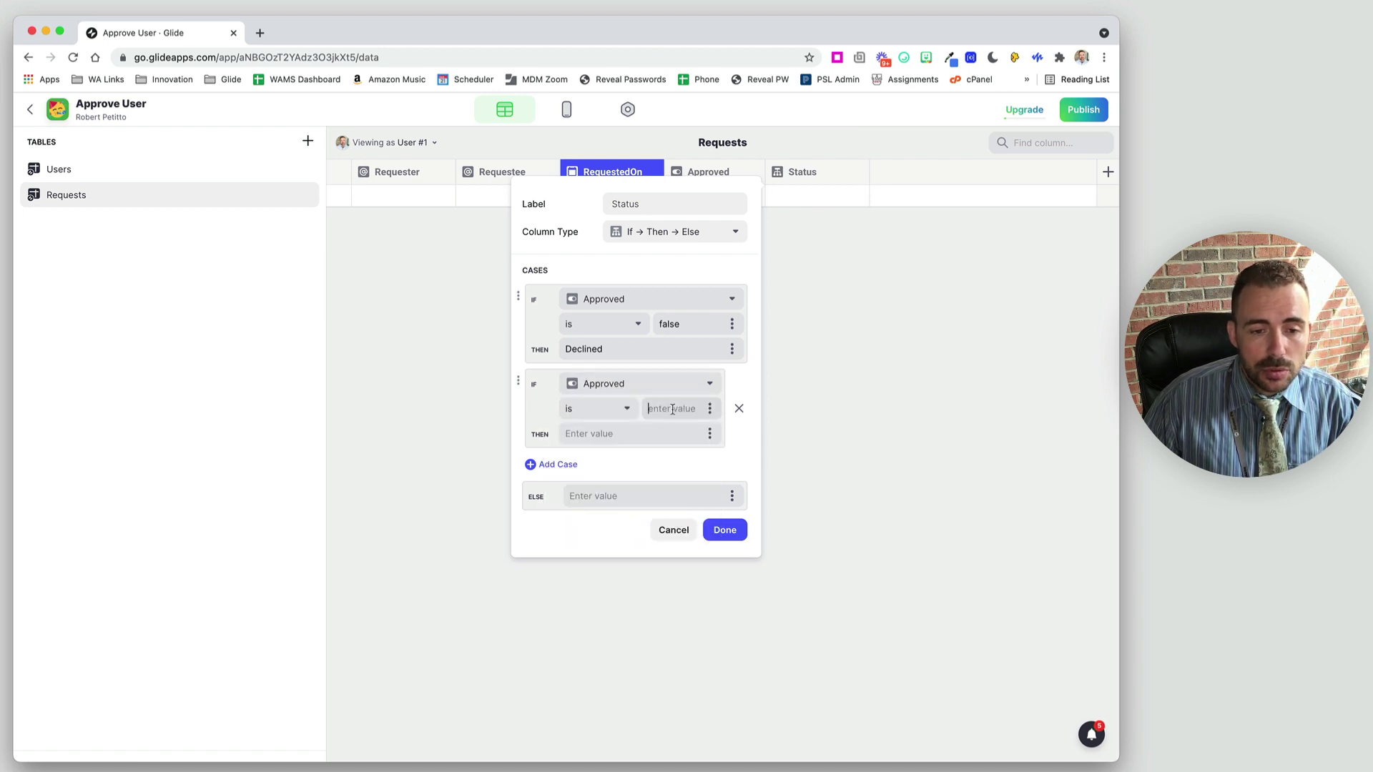
type("true")
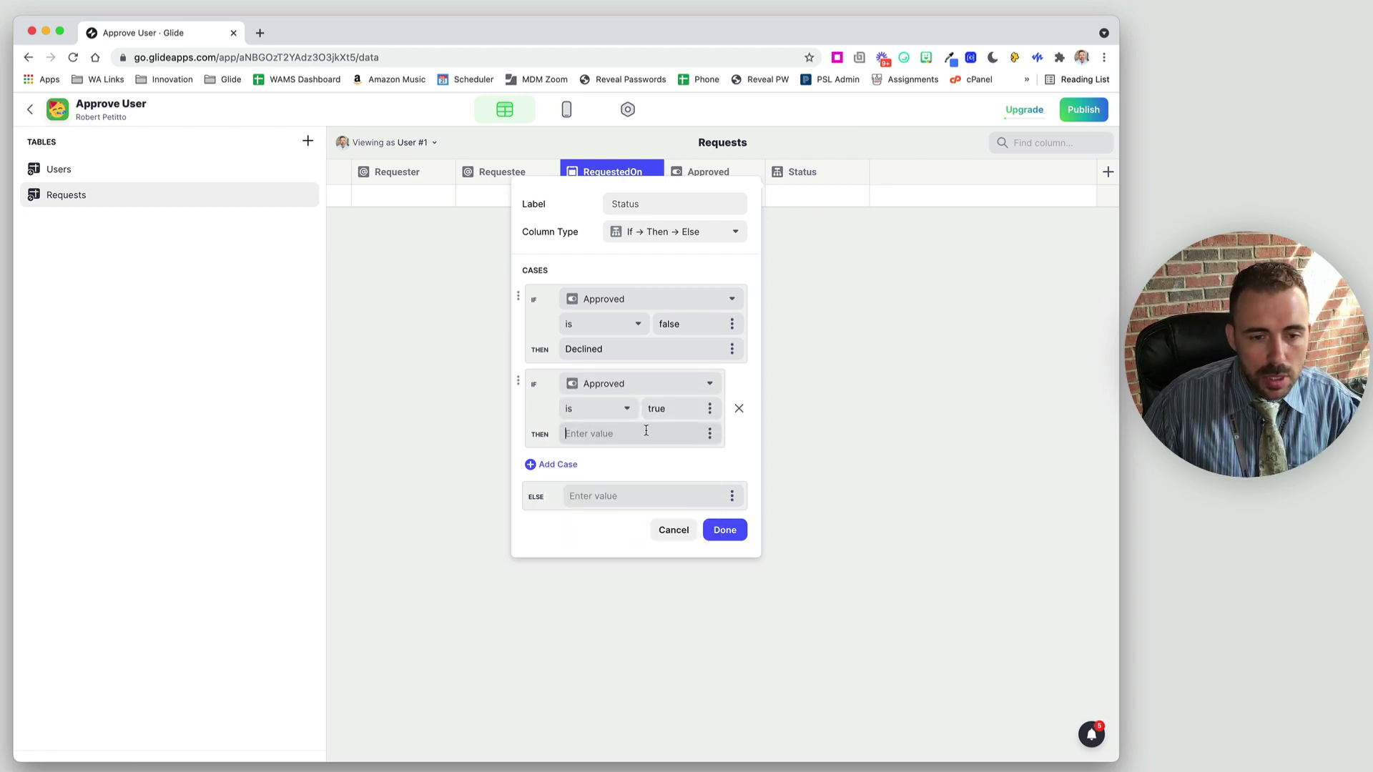
type("Appr")
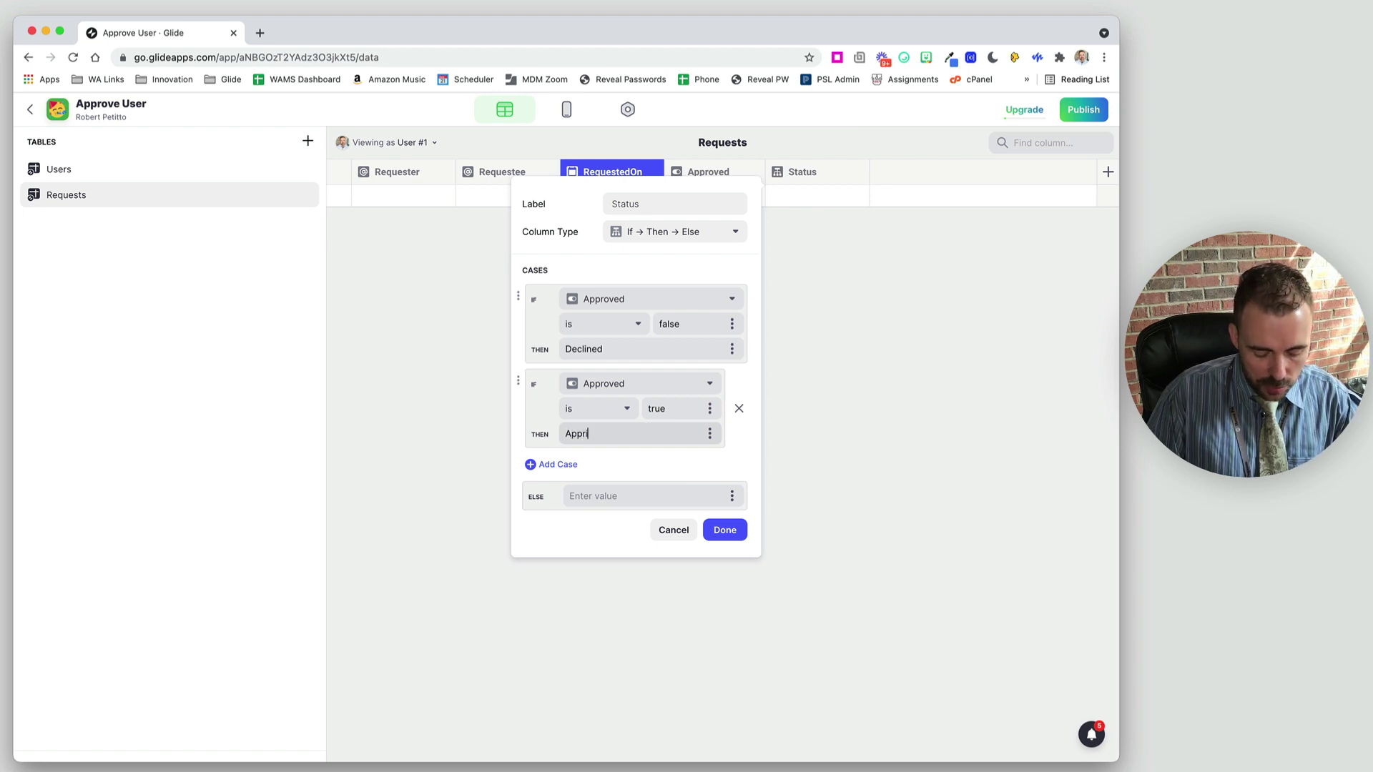
type("p")
key("BackSpace")
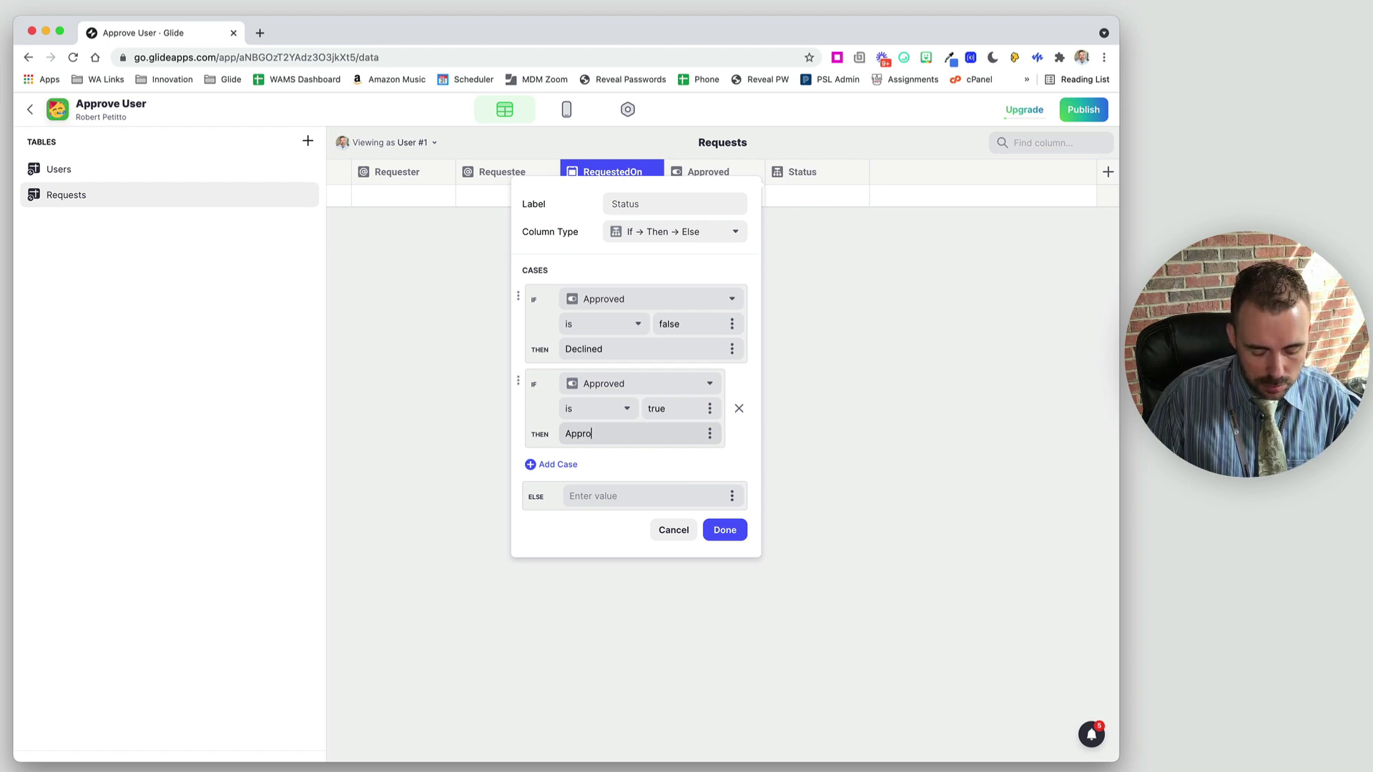
Add a third Status case so that Requester is signed-in user gives "Pending Approval".
left_click(558, 465)
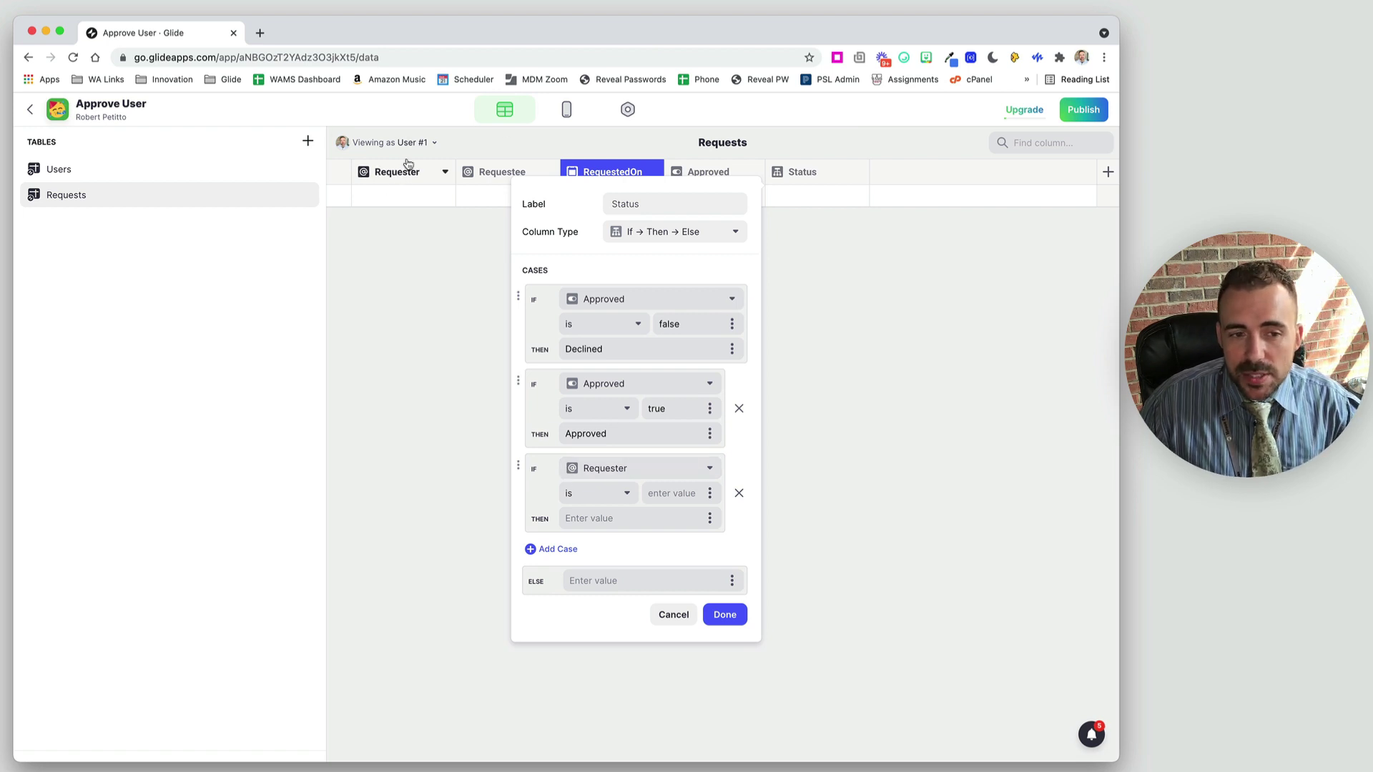
left_click(609, 470)
left_click(609, 470)
left_click(619, 494)
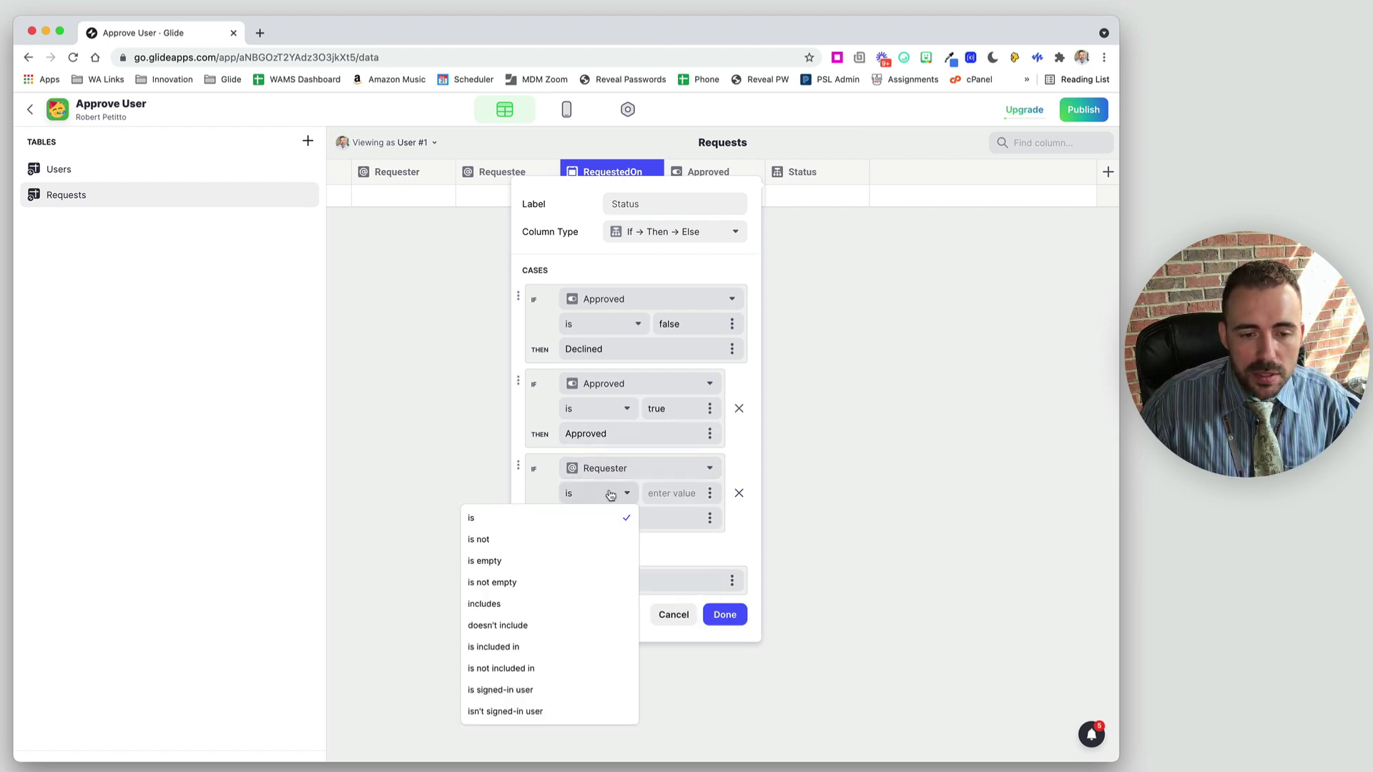
left_click(583, 691)
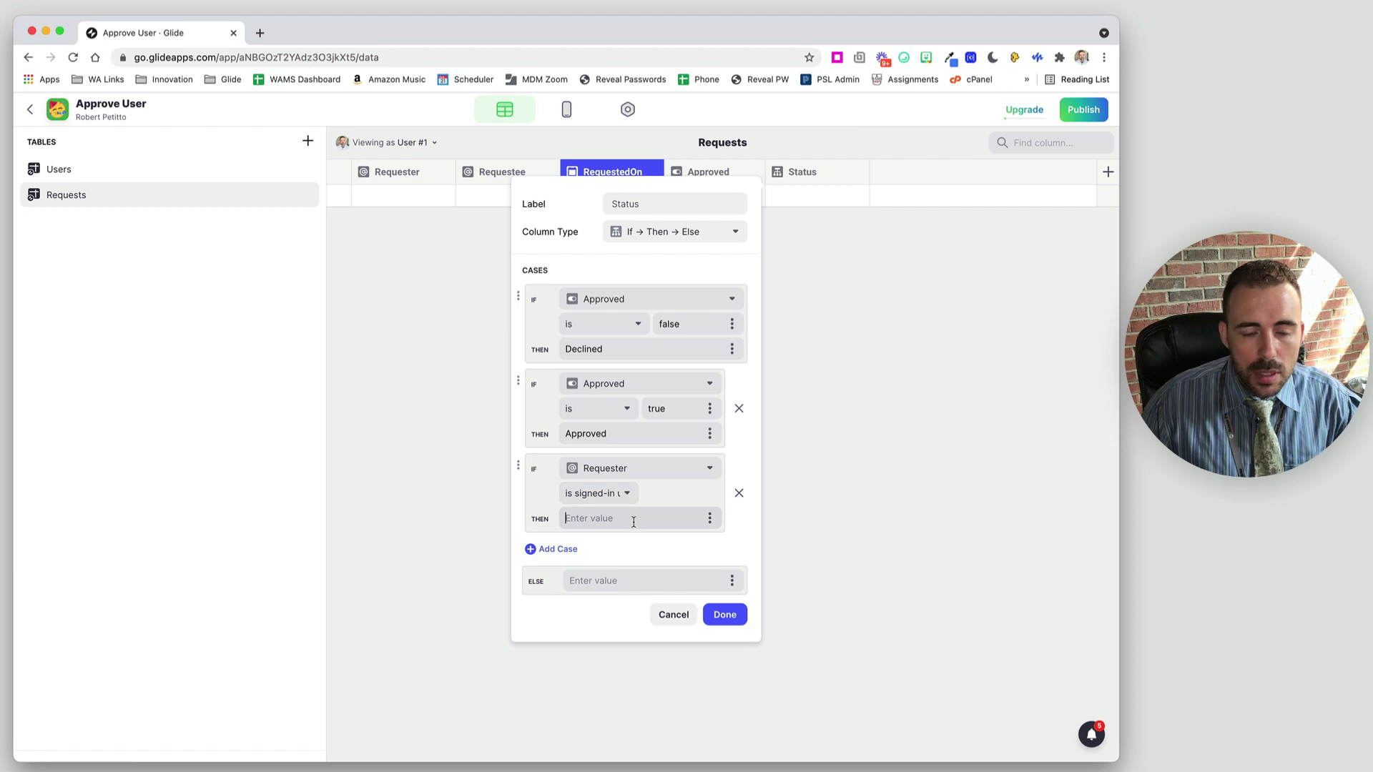
type("Pendi")
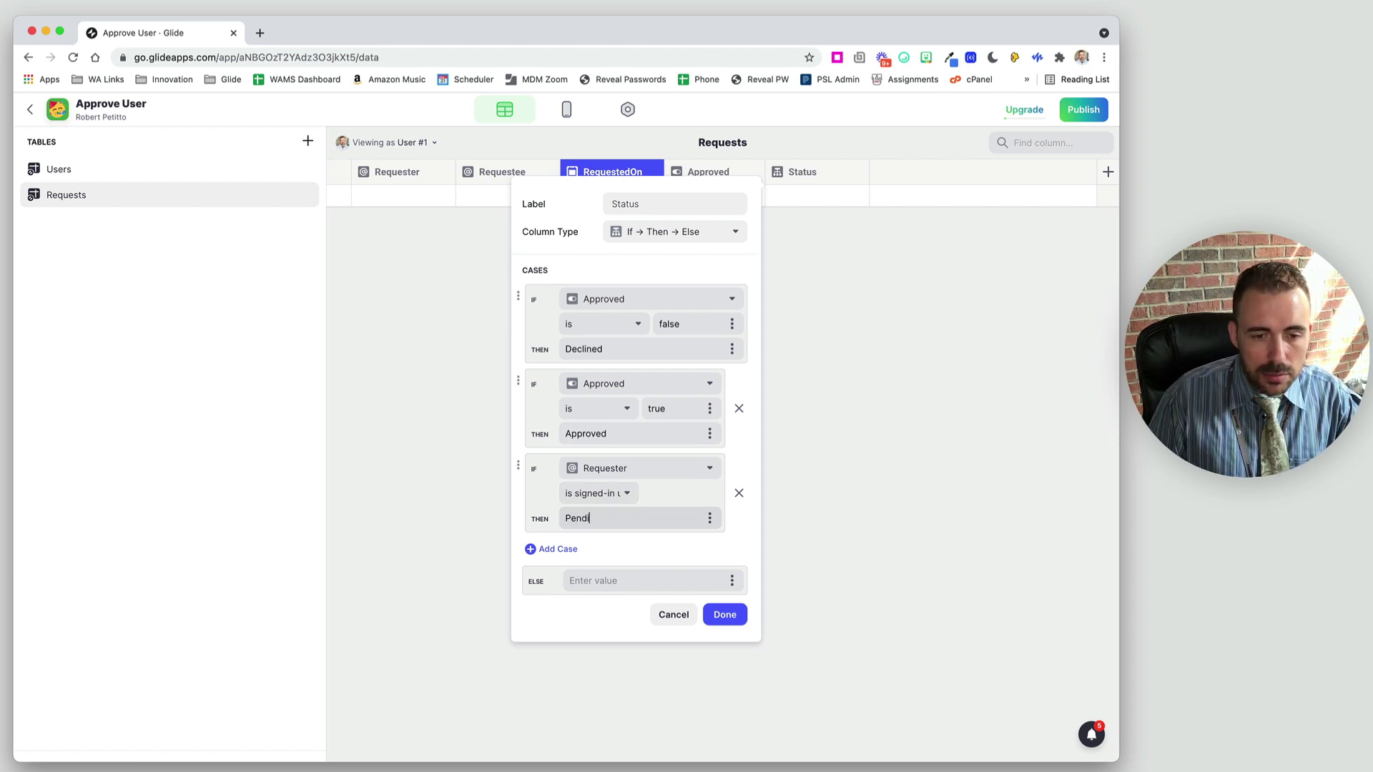
type("ng Appr")
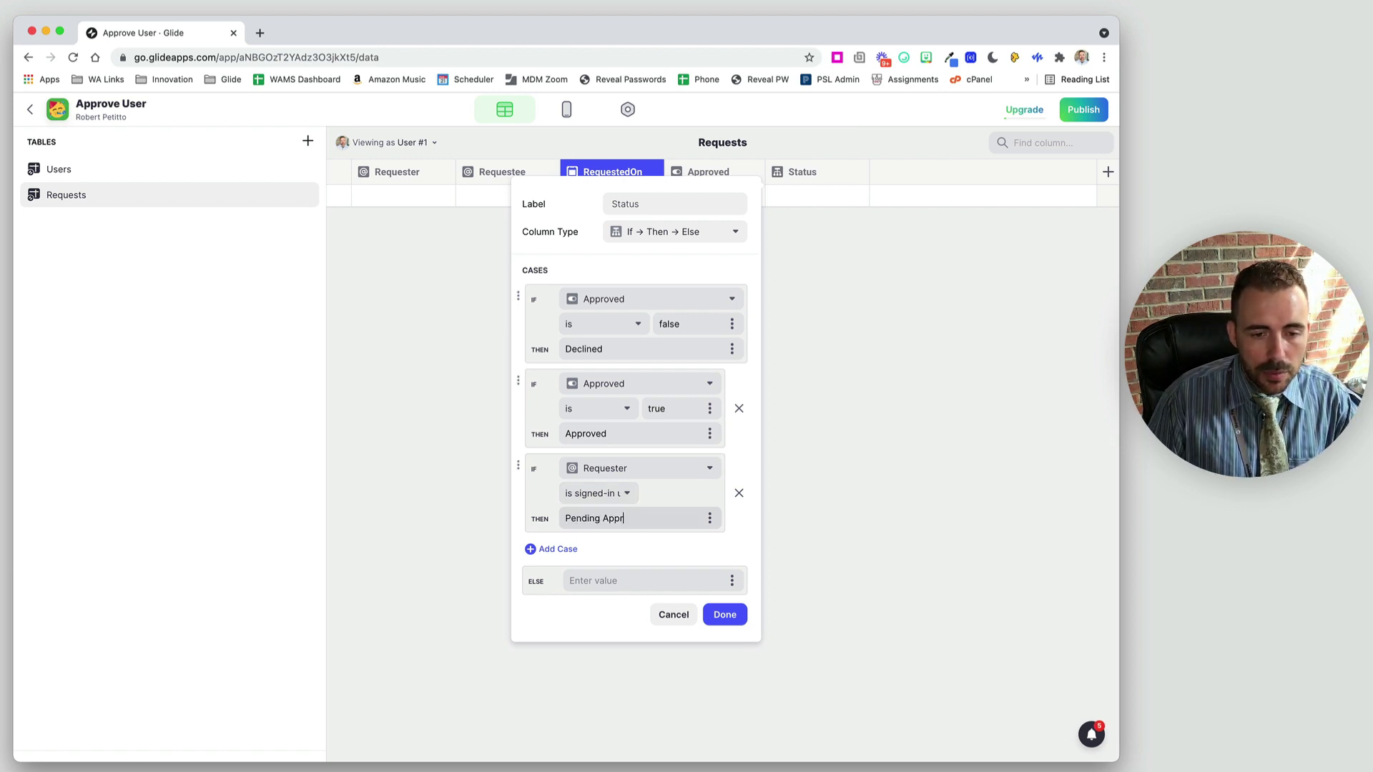
type("oval")
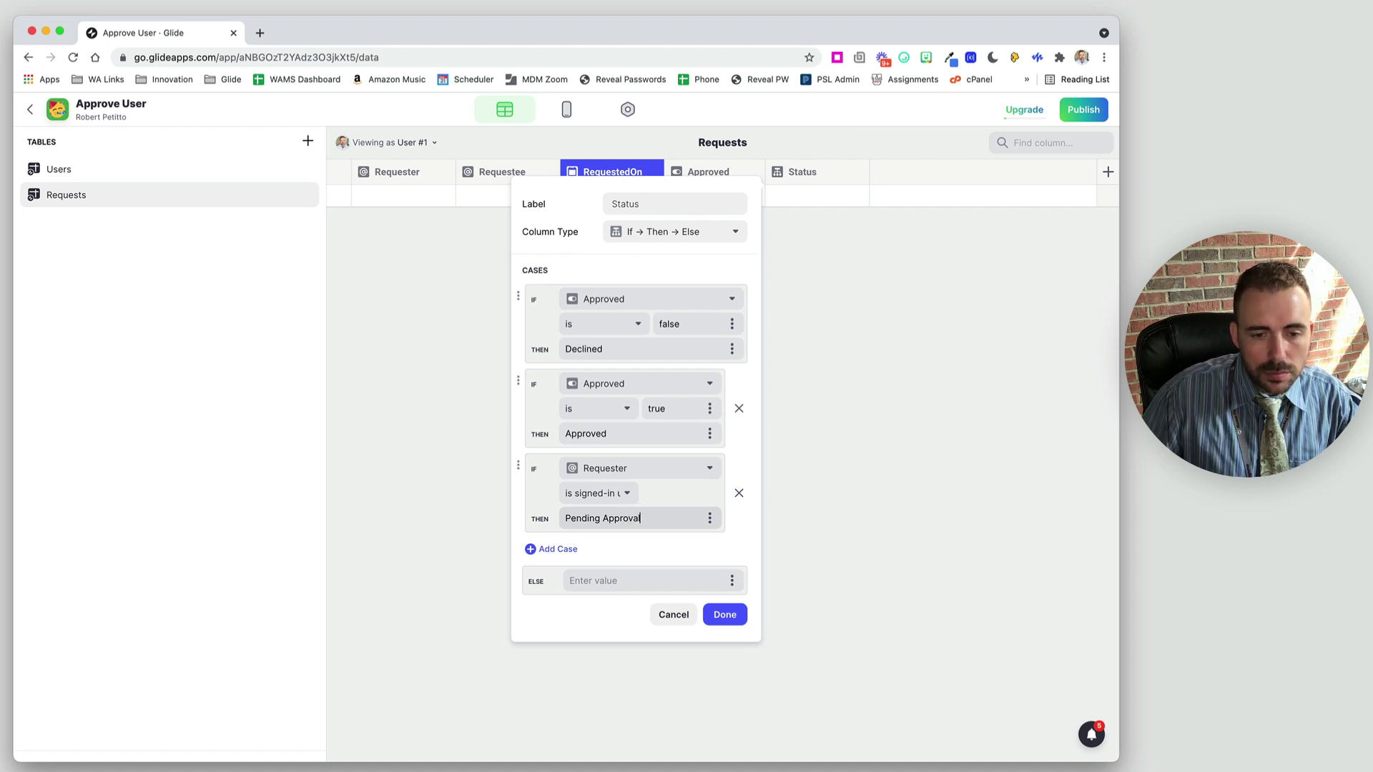
Add a fourth Status case so that Requestee is signed-in user gives "New Request", and save the column.
left_click(550, 548)
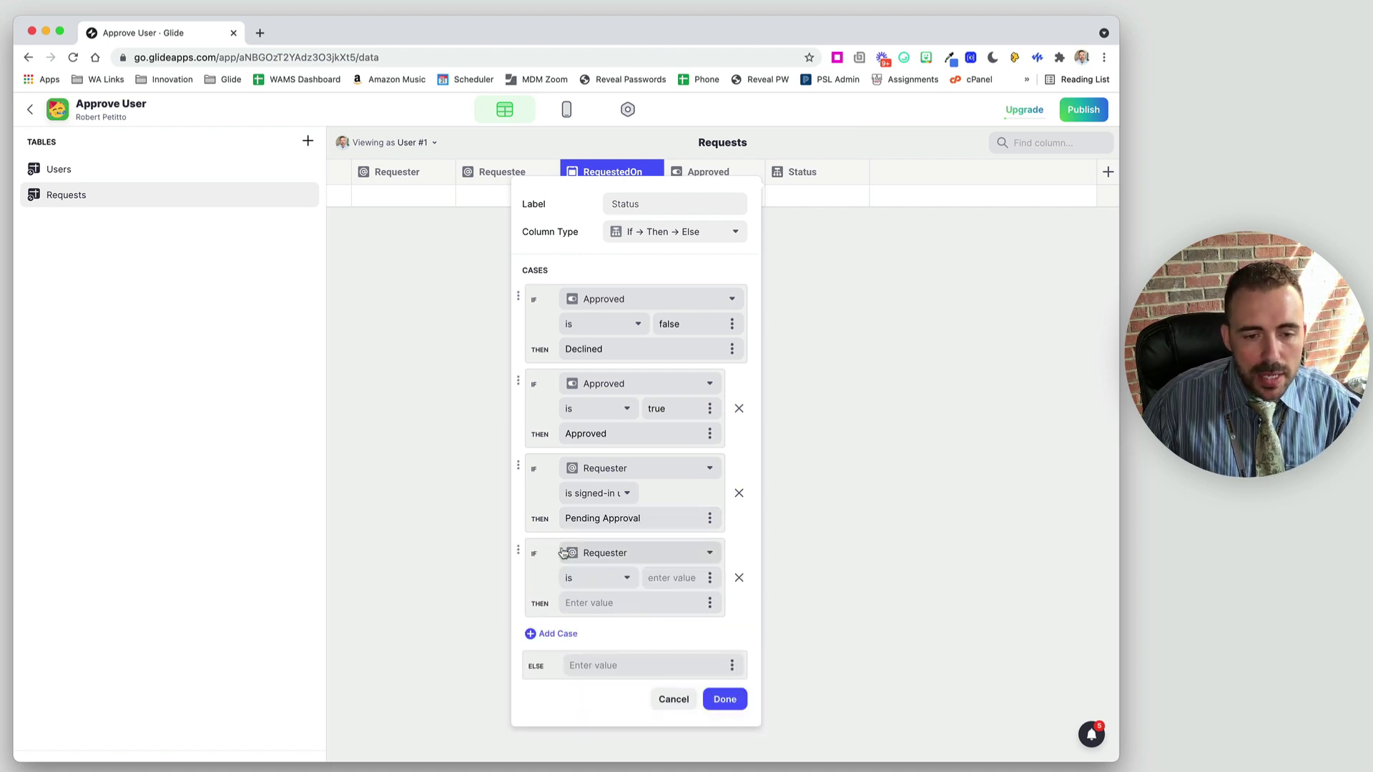
left_click(605, 554)
left_click(616, 650)
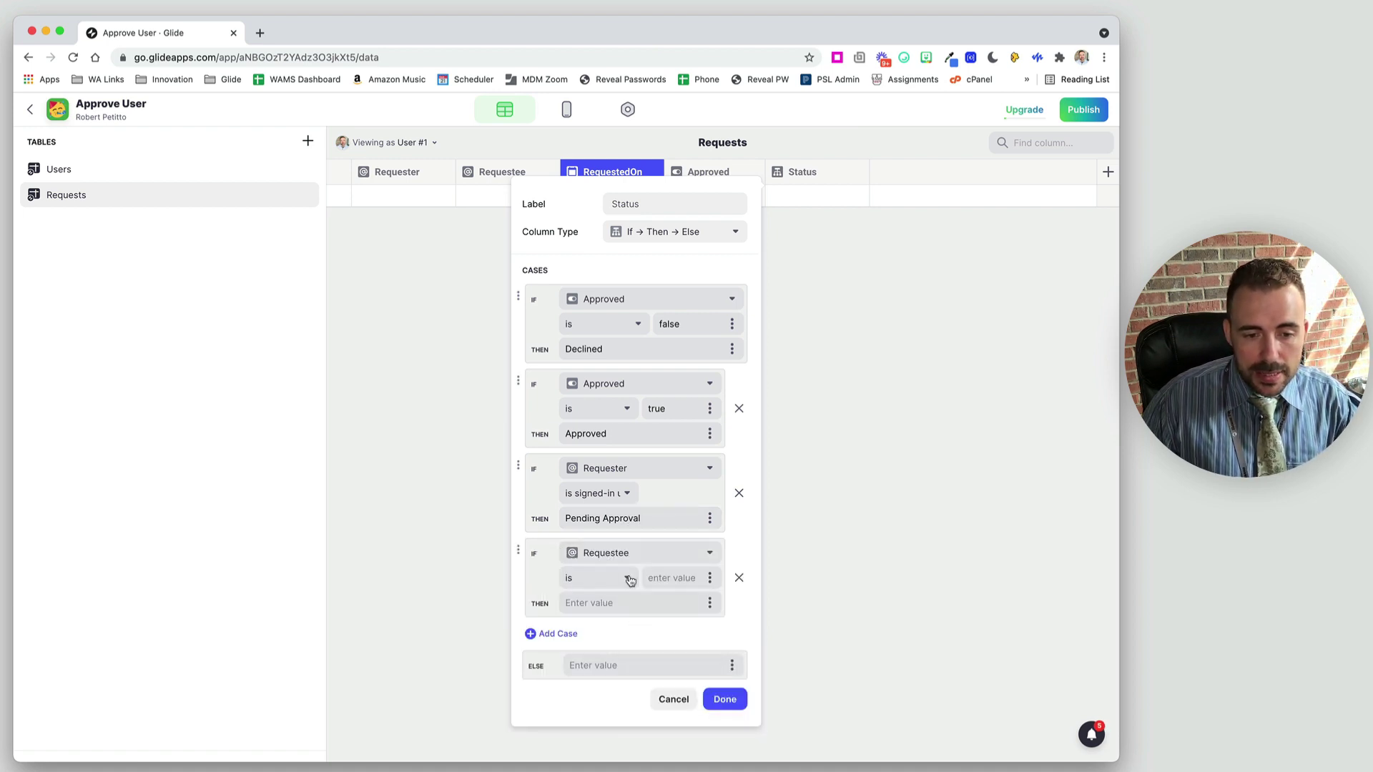
left_click(631, 577)
left_click(515, 531)
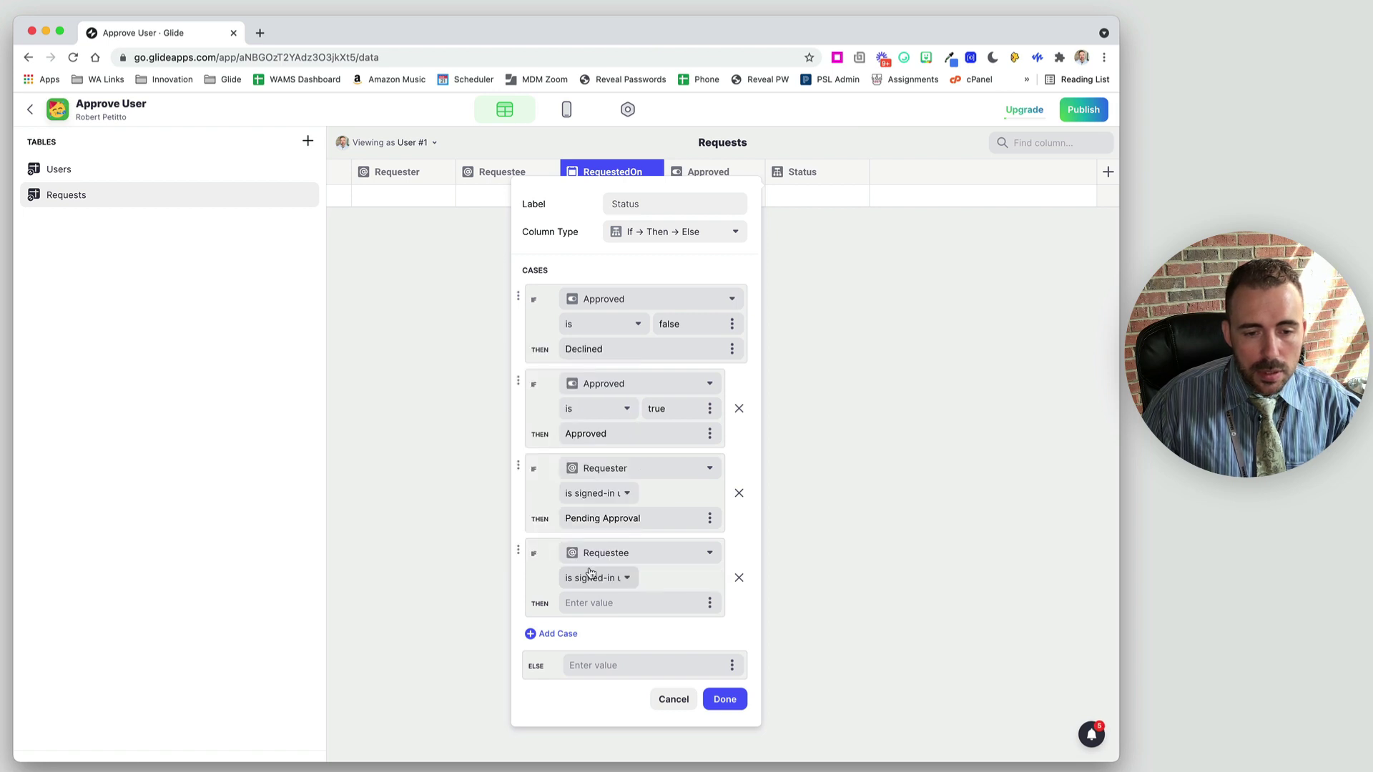
left_click(611, 607)
type("New R")
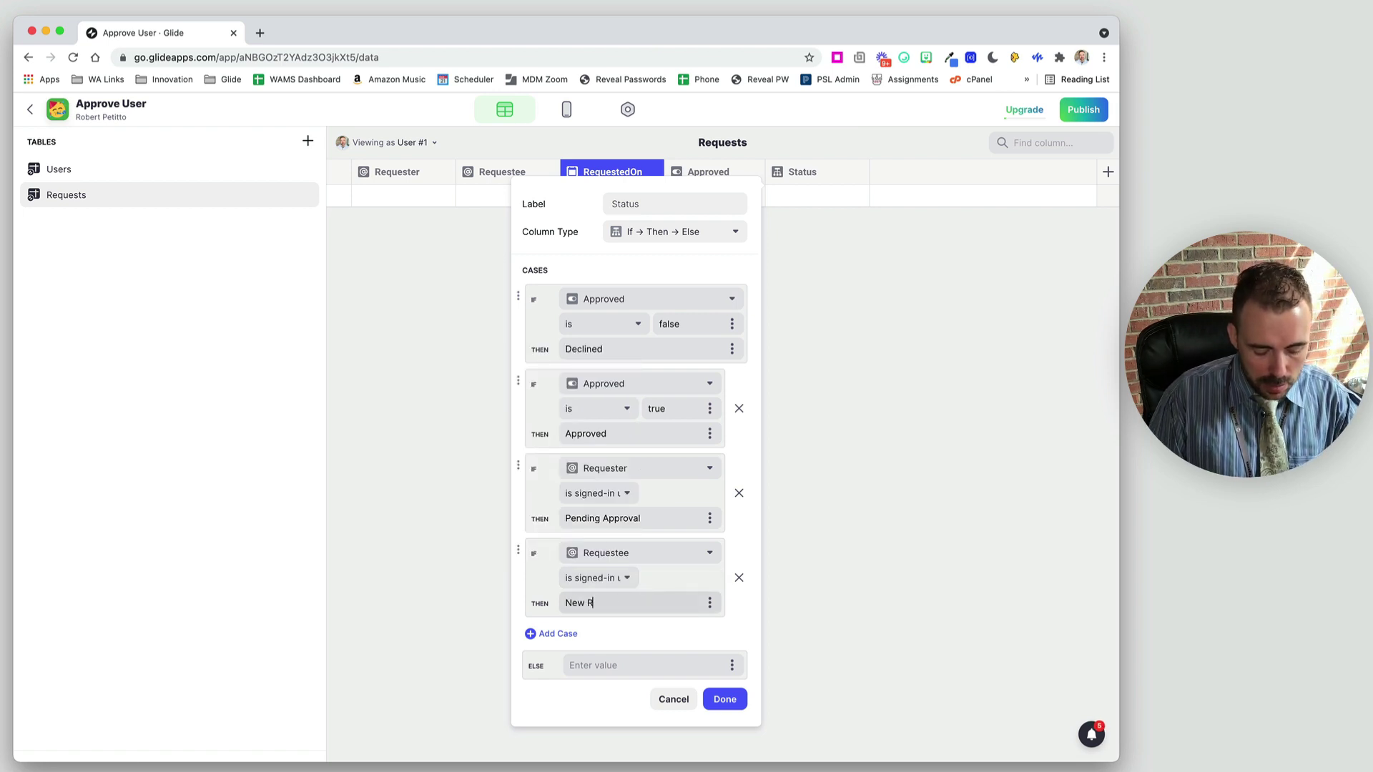
type("equest")
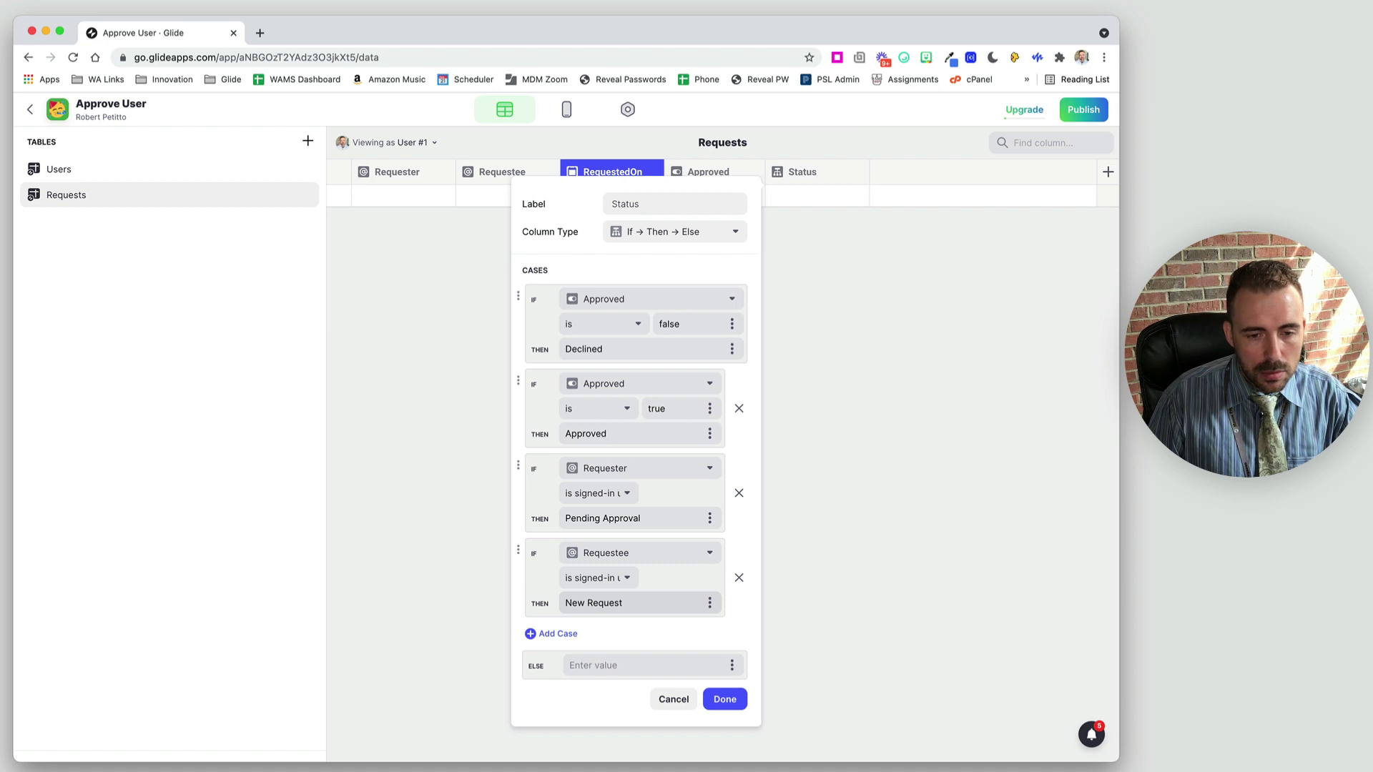
left_click(725, 700)
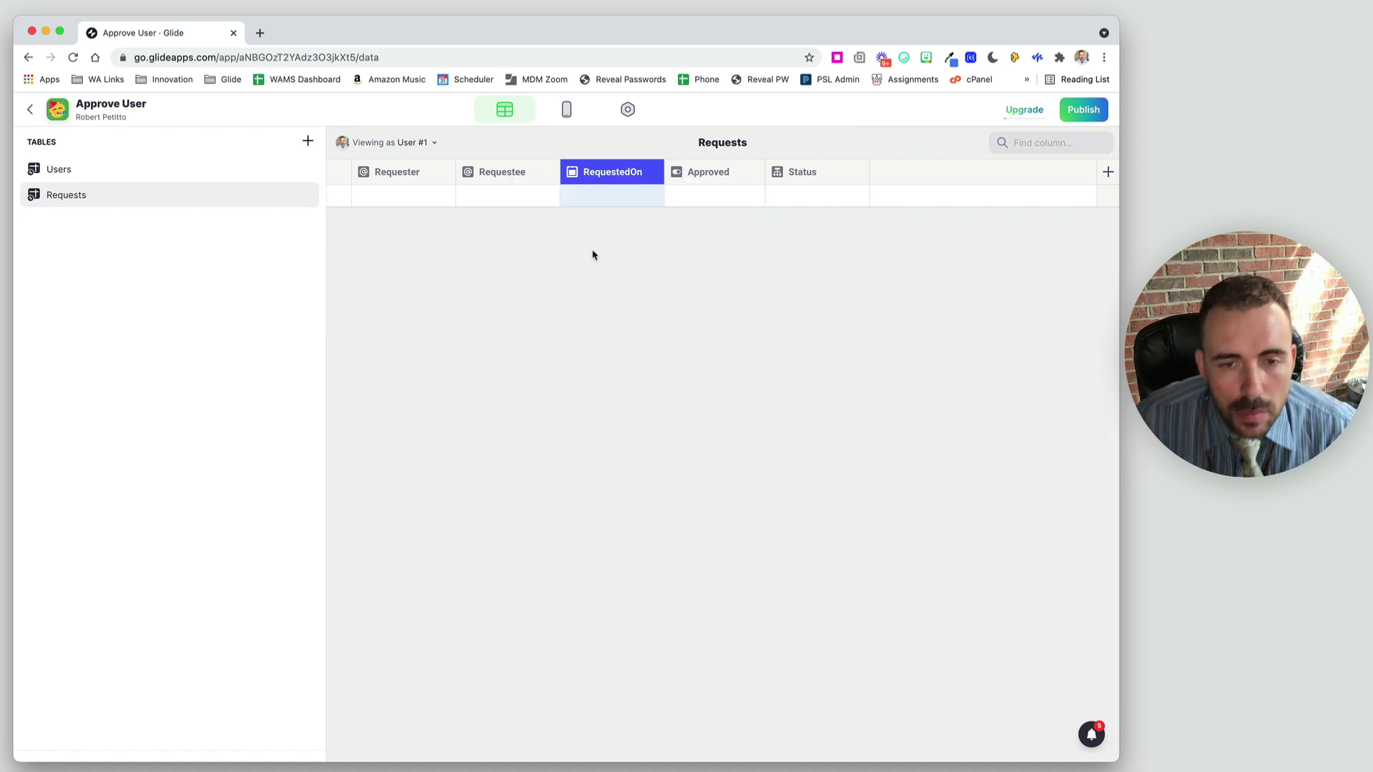
left_click(823, 195)
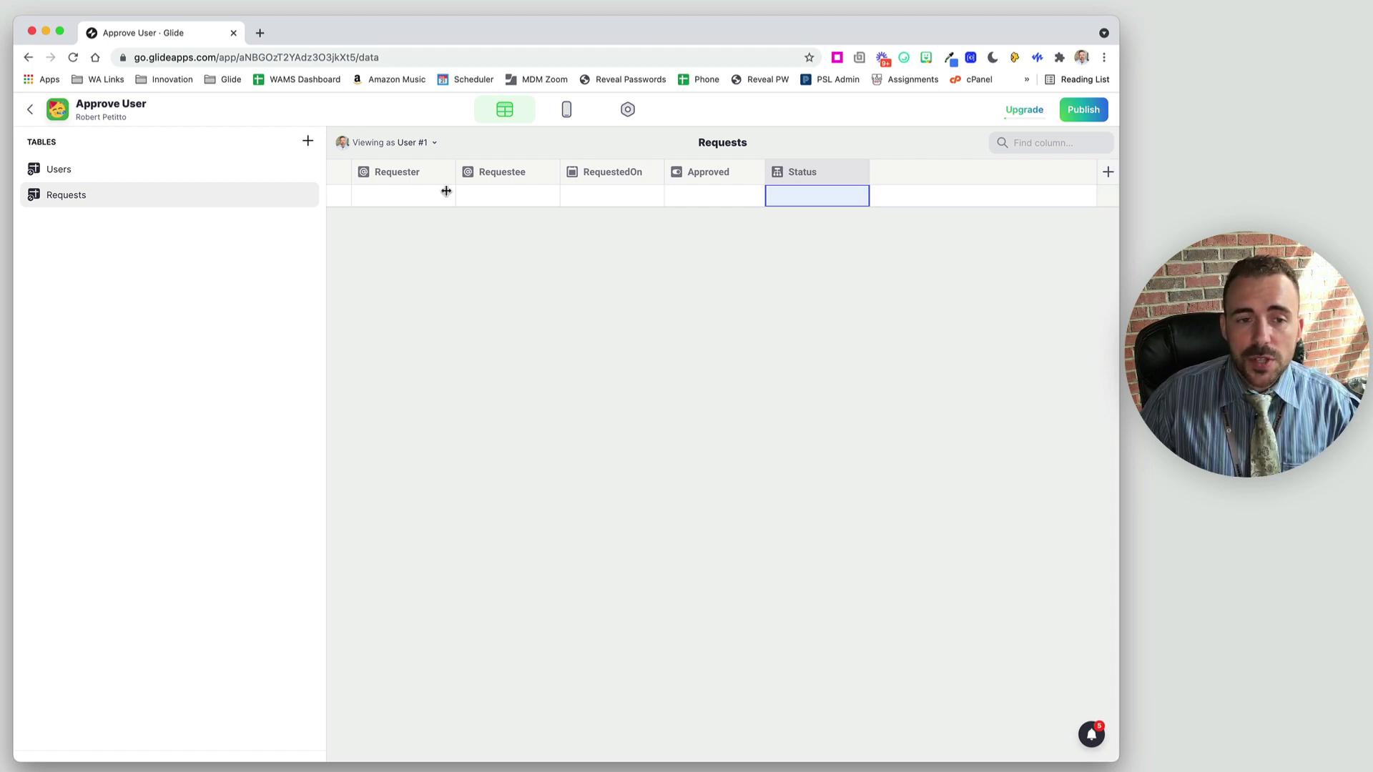
left_click(488, 196)
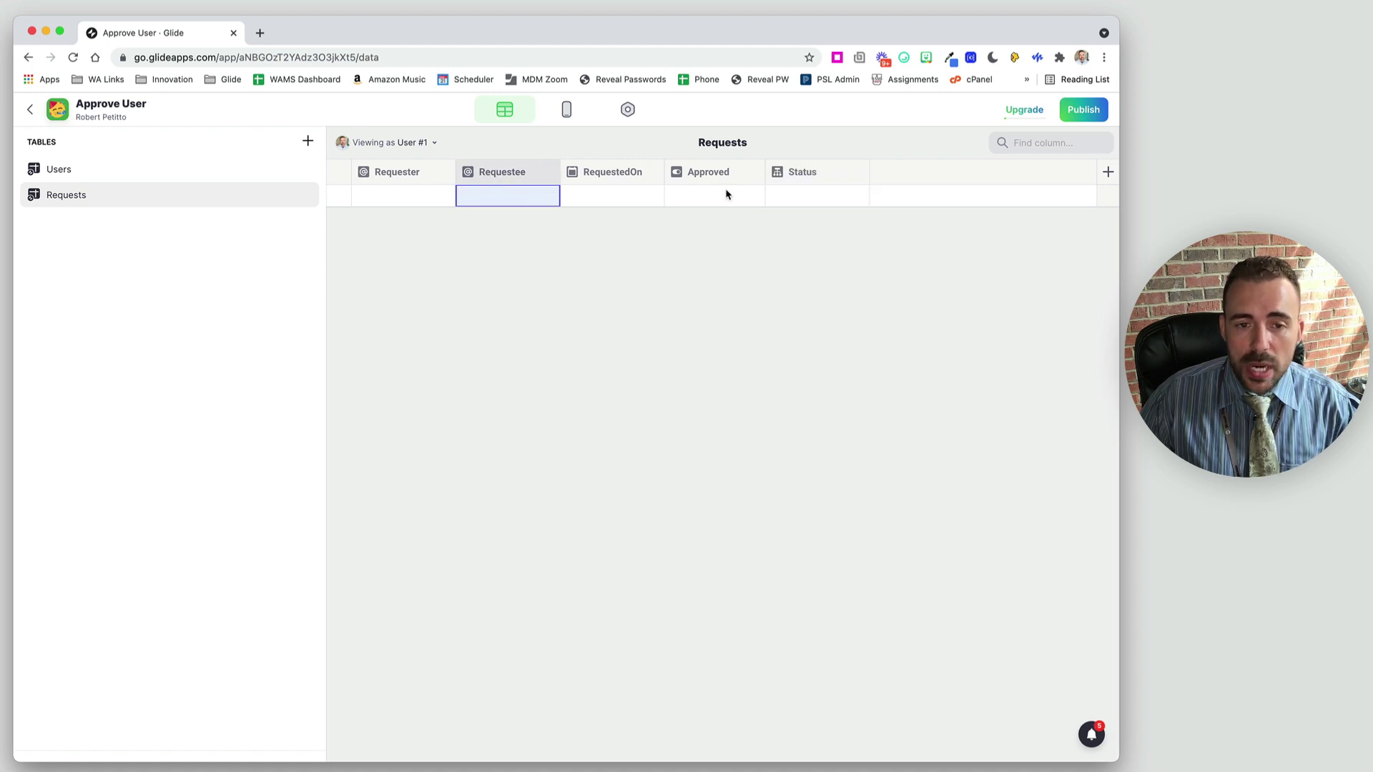
Add an If-Then-Else column to the Requests table with a first case of Requester isn't signed-in user and a blank result.
left_click(1108, 171)
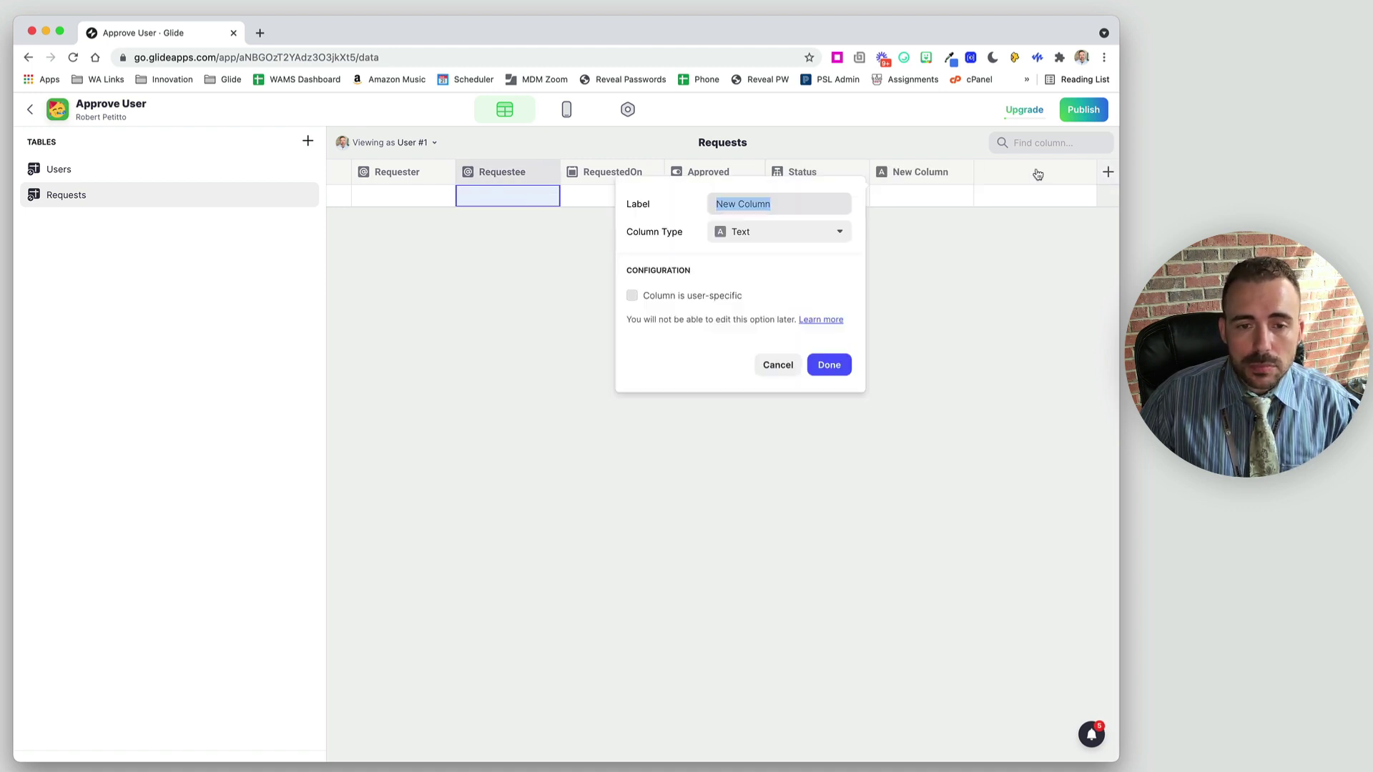
left_click(770, 232)
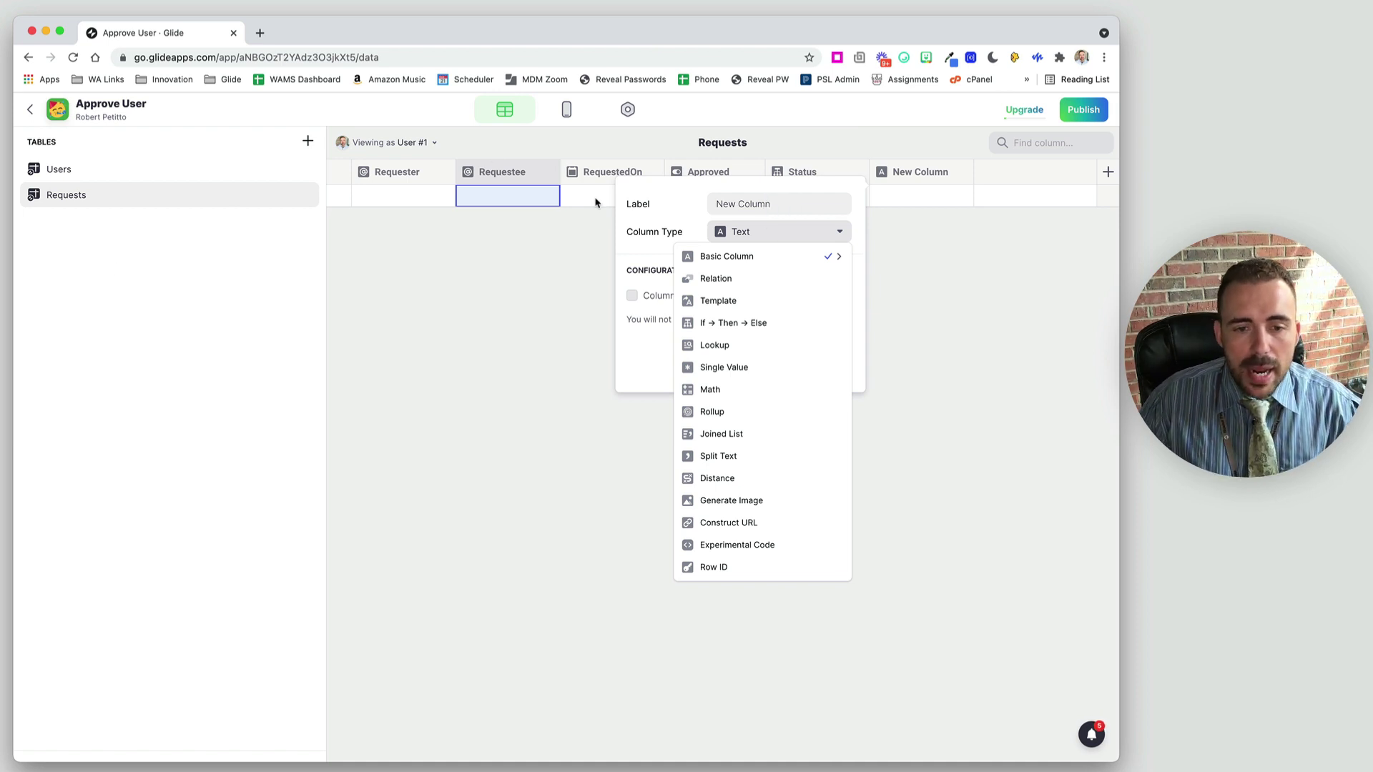
left_click(704, 322)
left_click(699, 299)
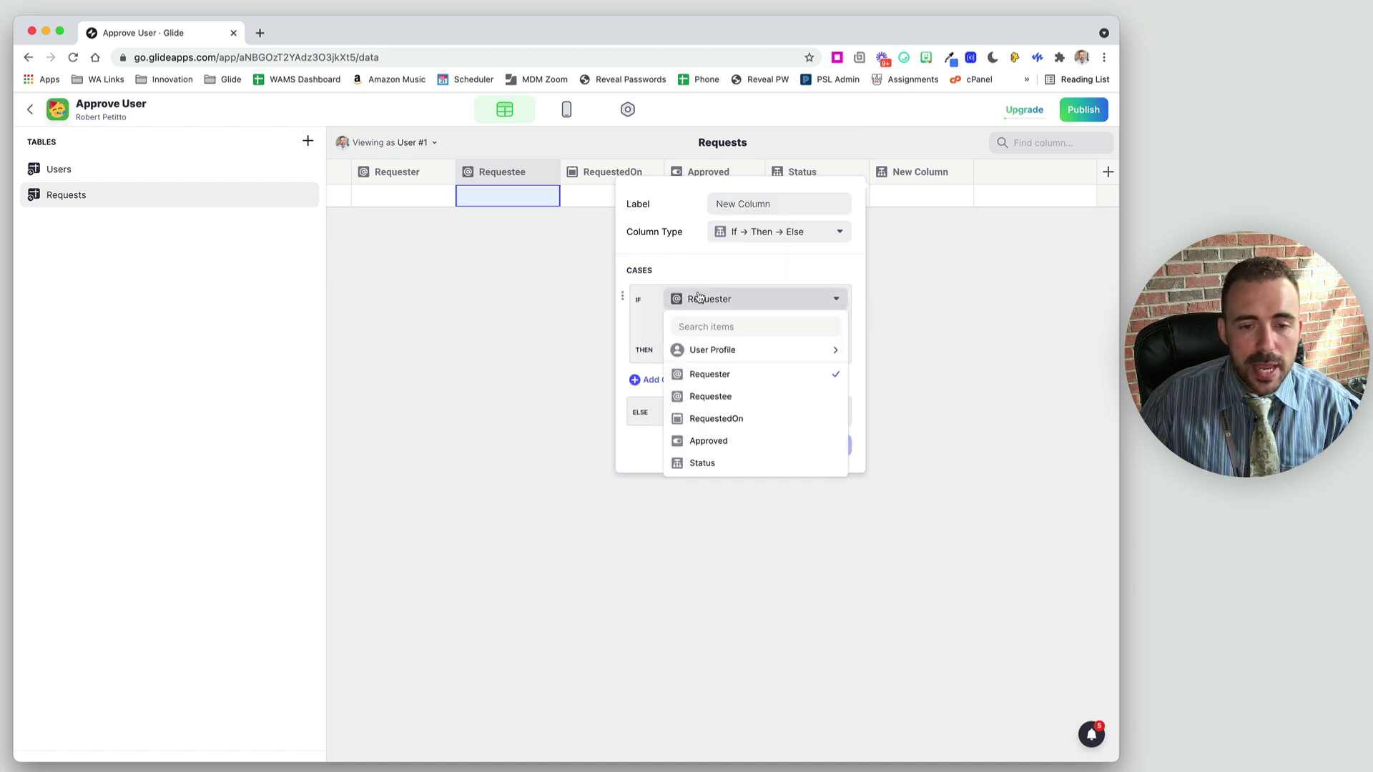
left_click(735, 374)
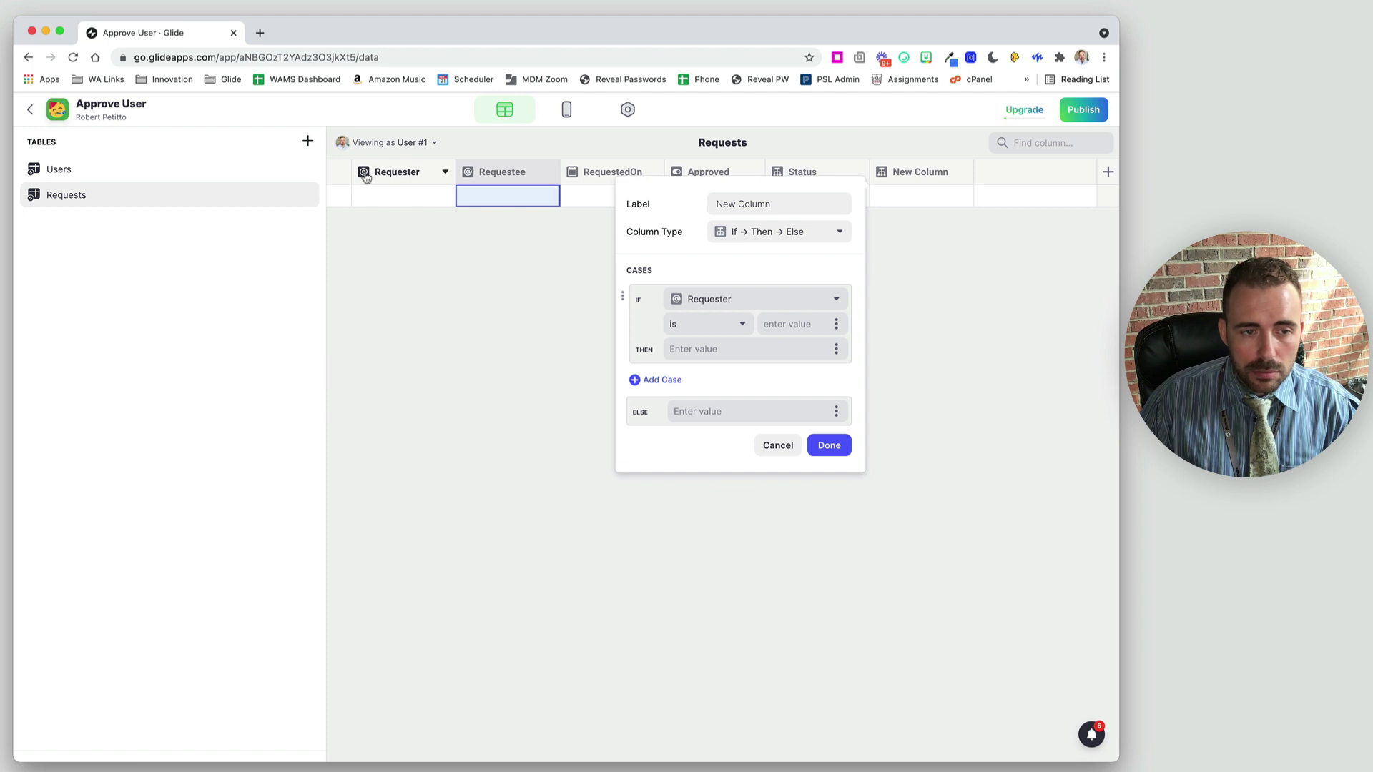
left_click(708, 325)
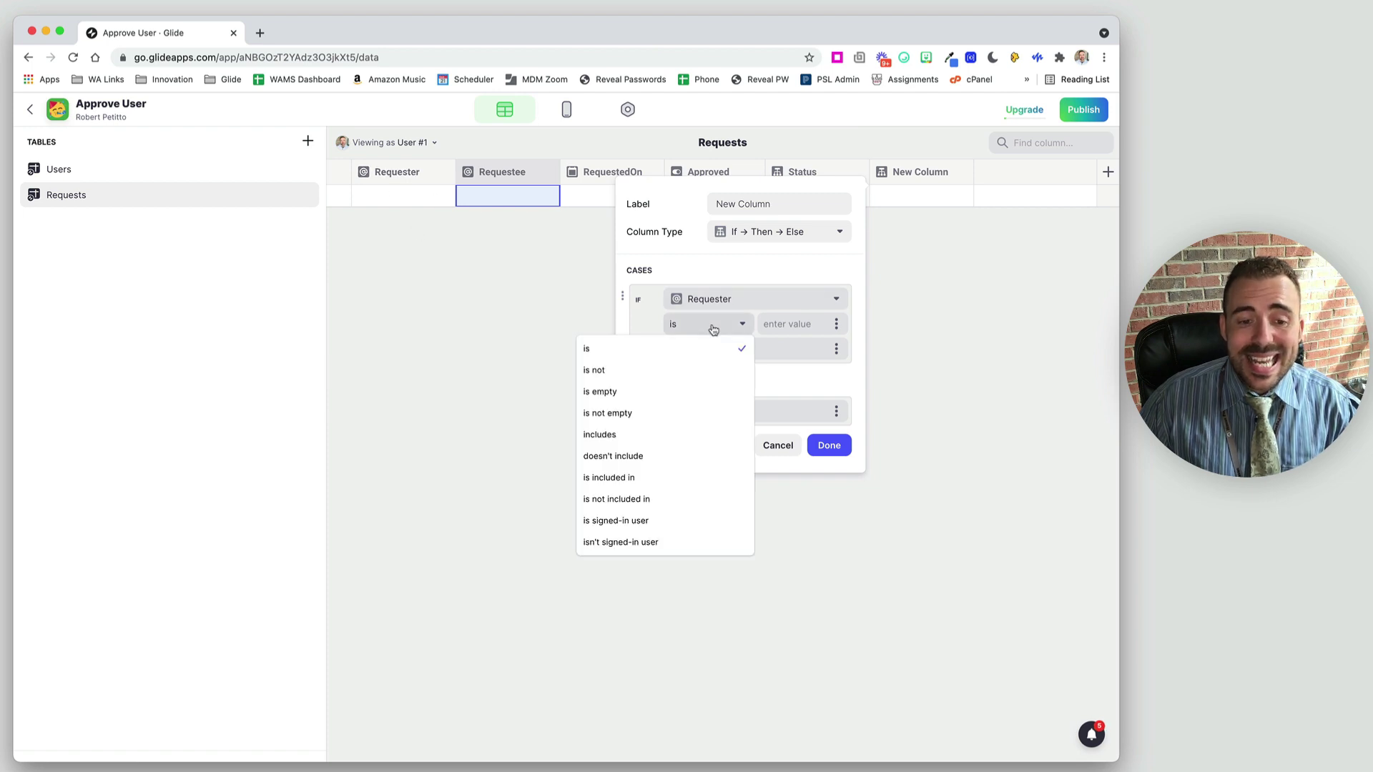
left_click(683, 543)
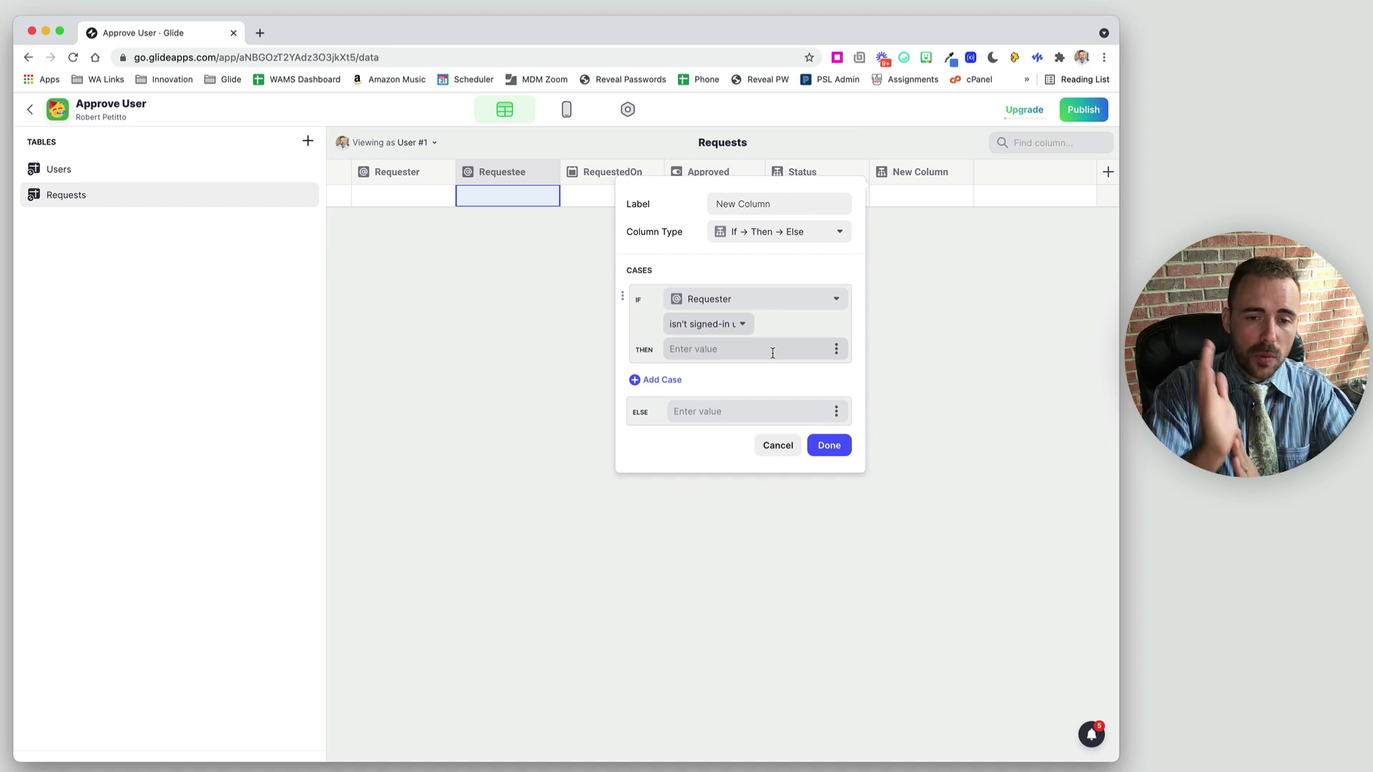
Add a second case so that Approved is true returns Requestee, and save the column.
left_click(648, 380)
left_click(744, 386)
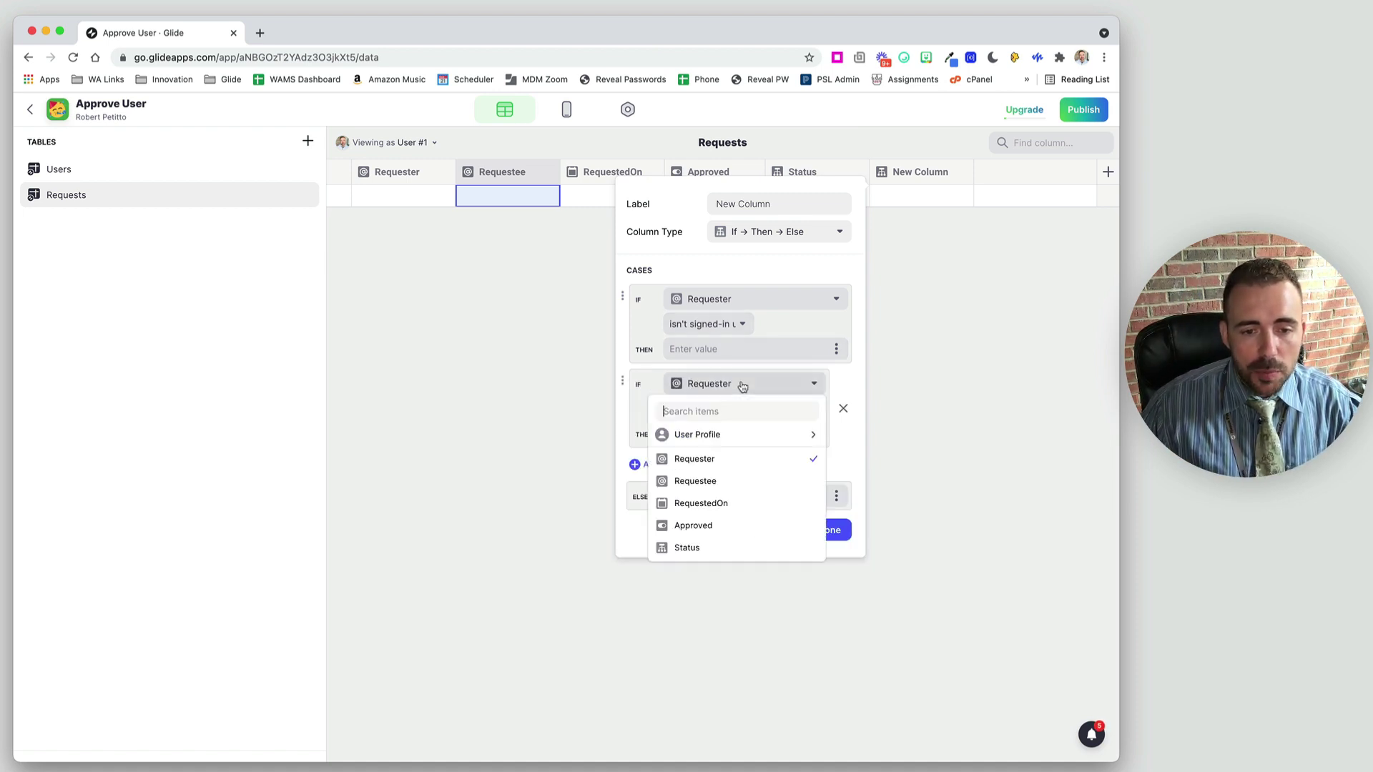
left_click(721, 529)
left_click(786, 410)
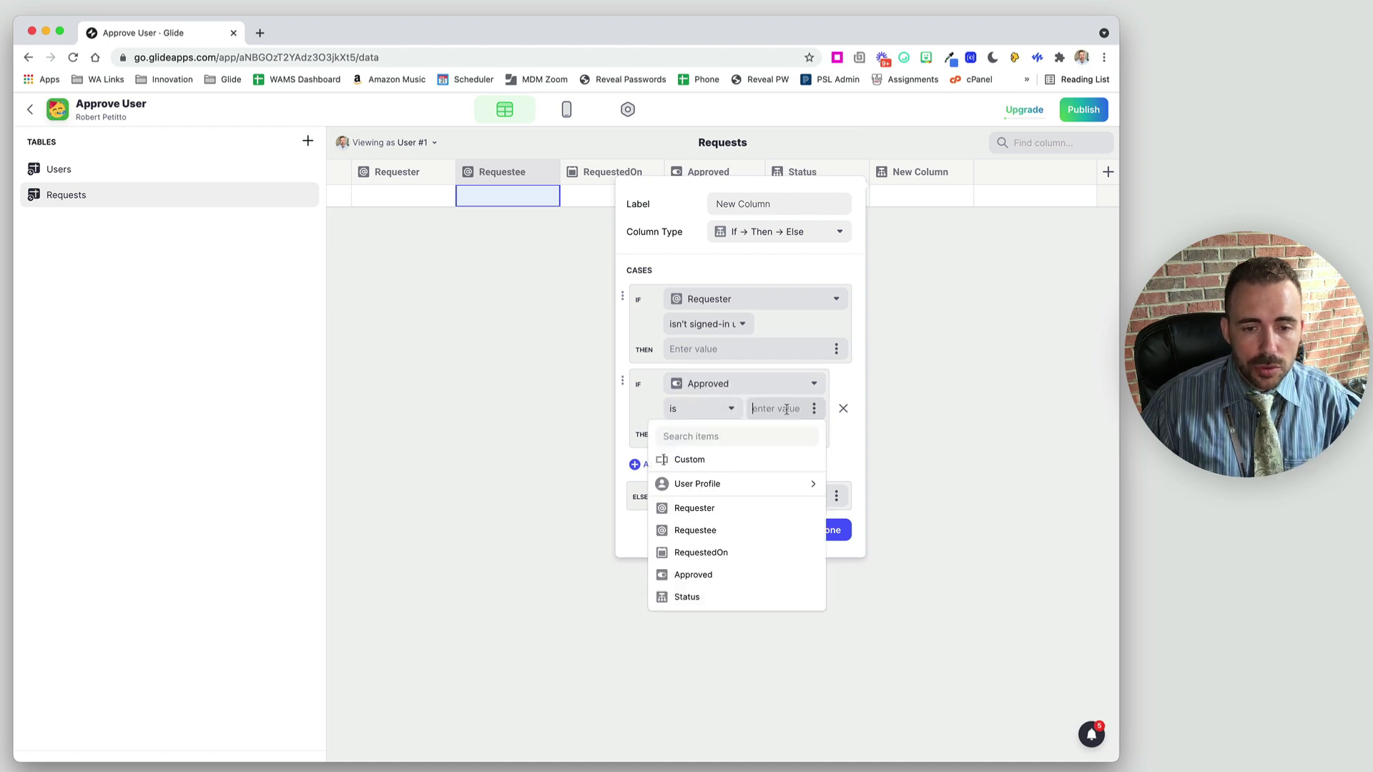
type("true")
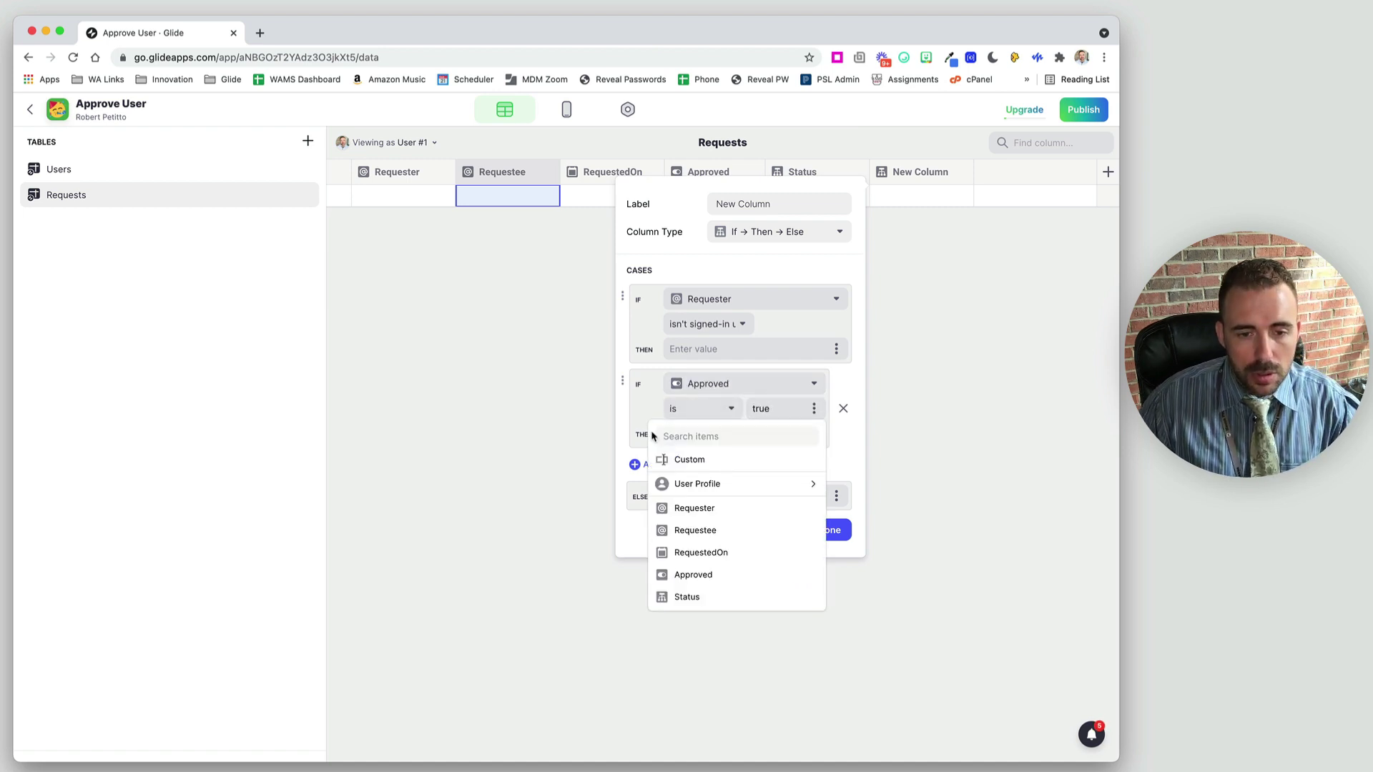
left_click(640, 419)
left_click(812, 433)
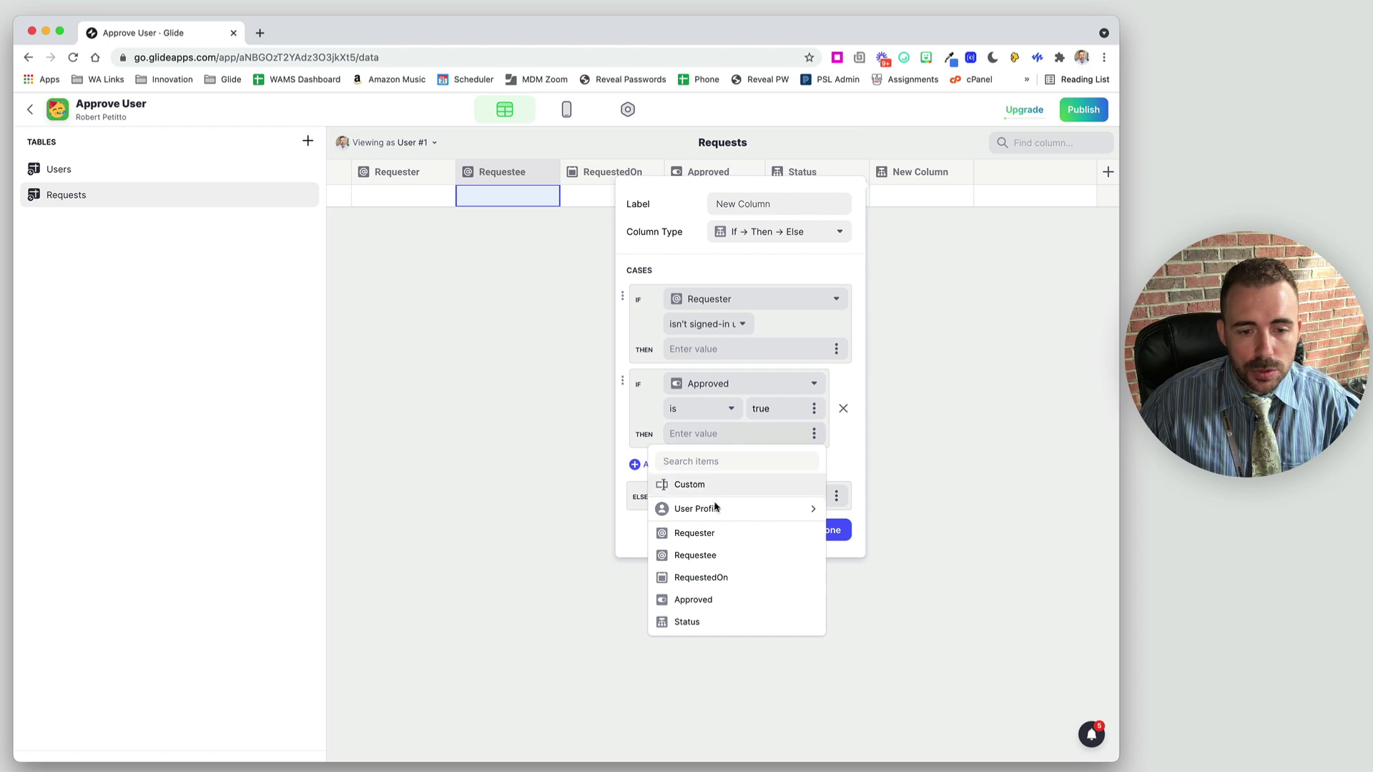
left_click(697, 556)
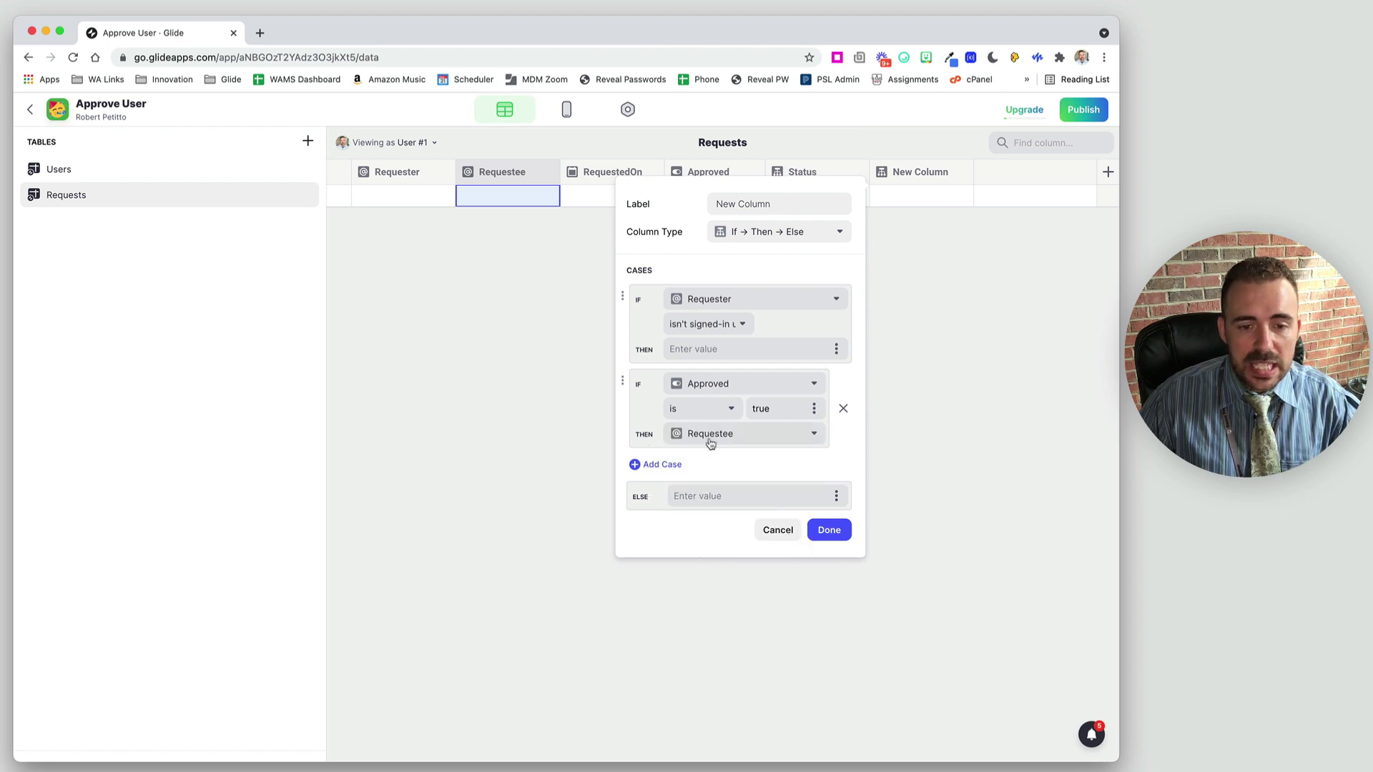
left_click(829, 529)
Set Approved to true in the first row of the Requests table.
left_click(691, 201)
type("true")
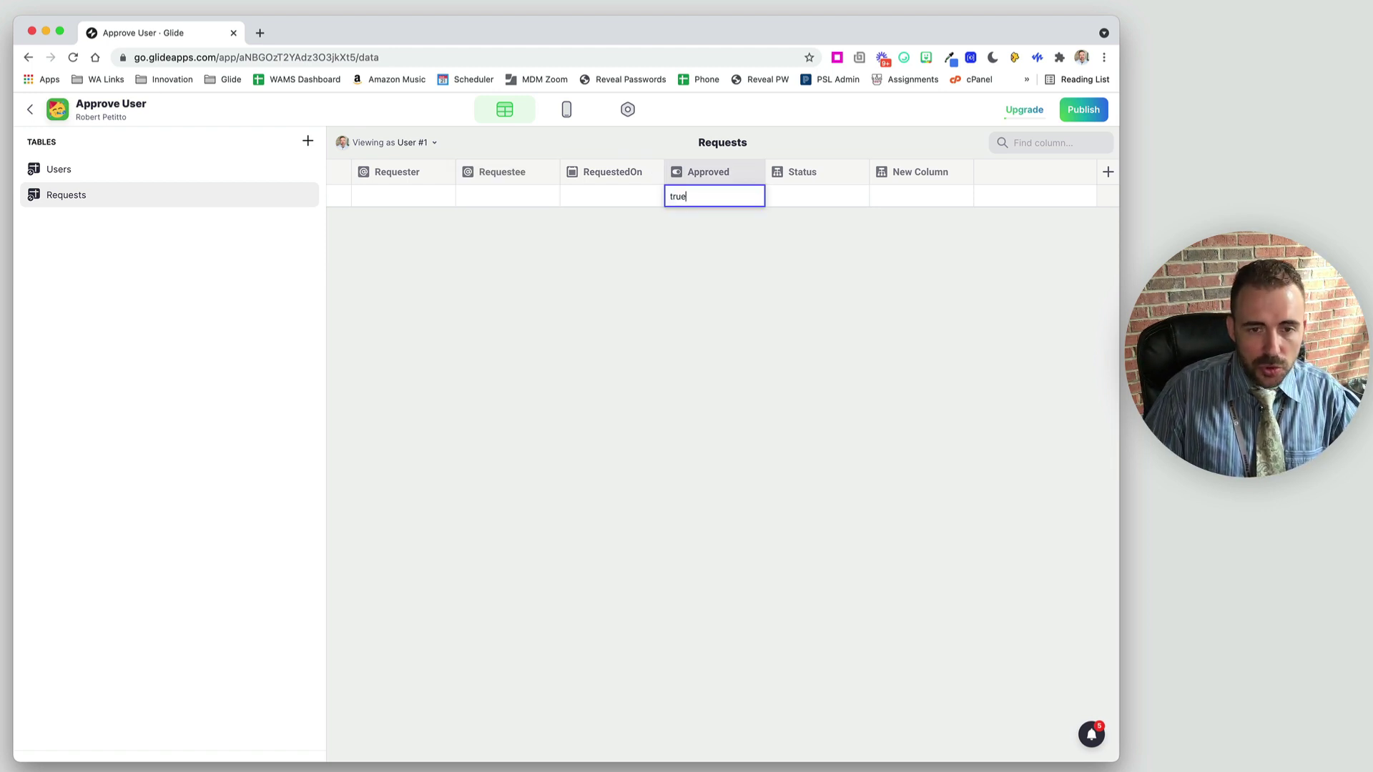
key("Return")
Enter test values 1 for Requester and 2 for Requestee in the first request row.
left_click(505, 196)
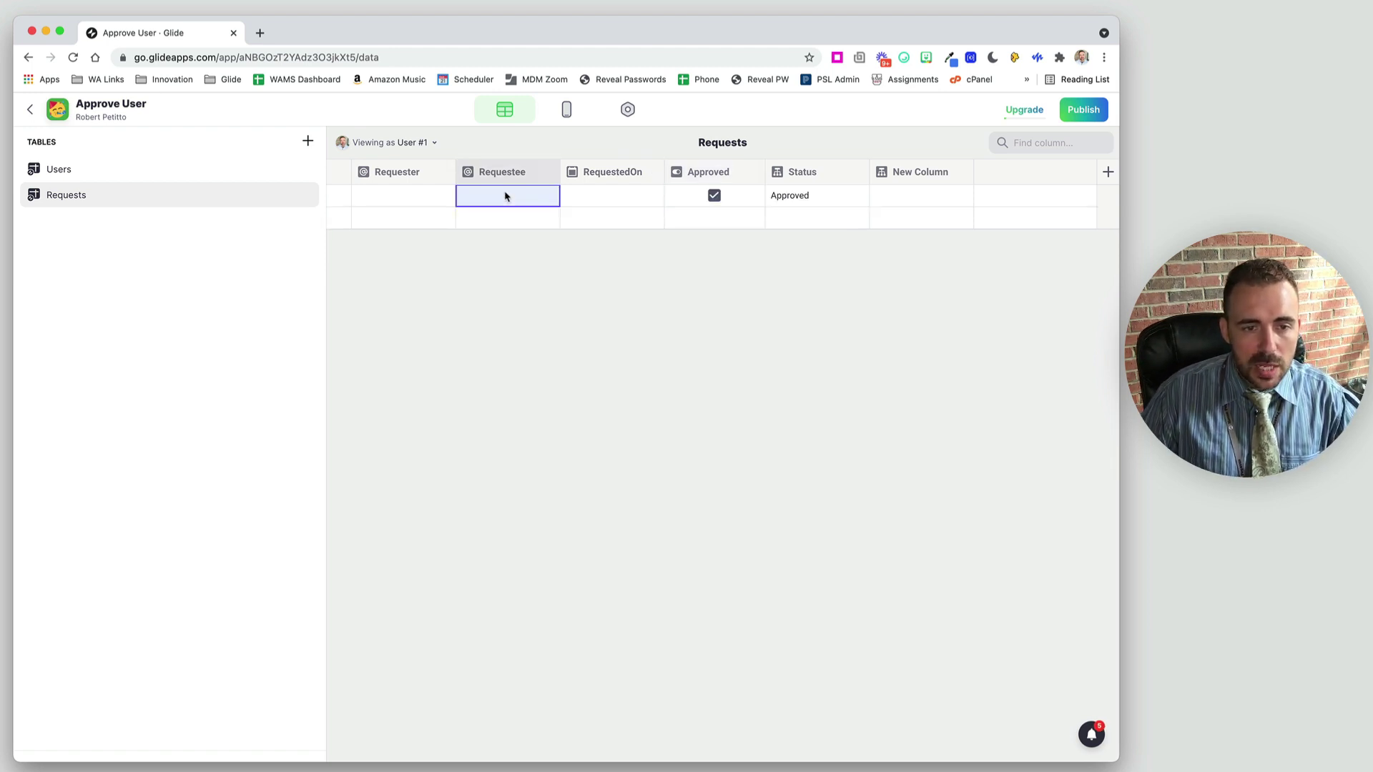
left_click(361, 194)
type("1")
left_click(480, 202)
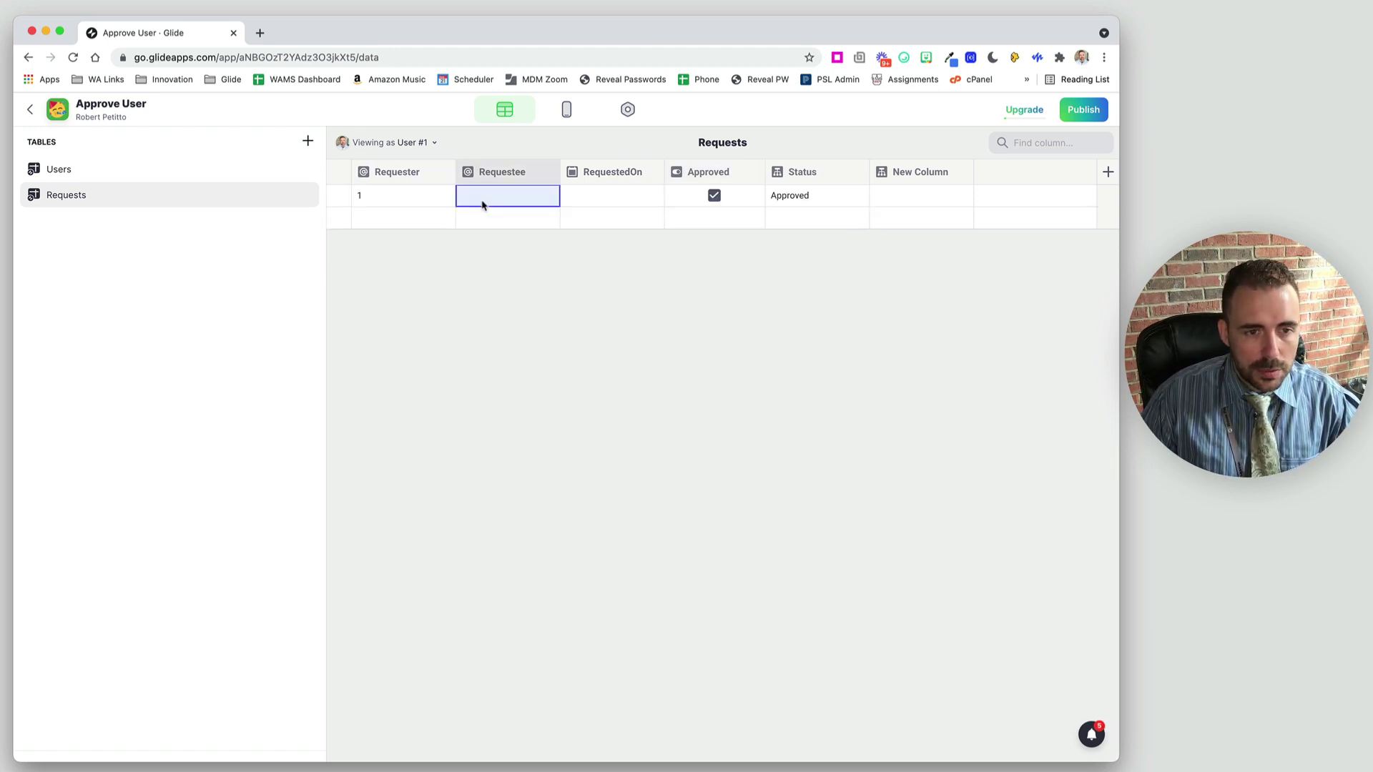
type("2")
left_click(482, 218)
left_click(613, 217)
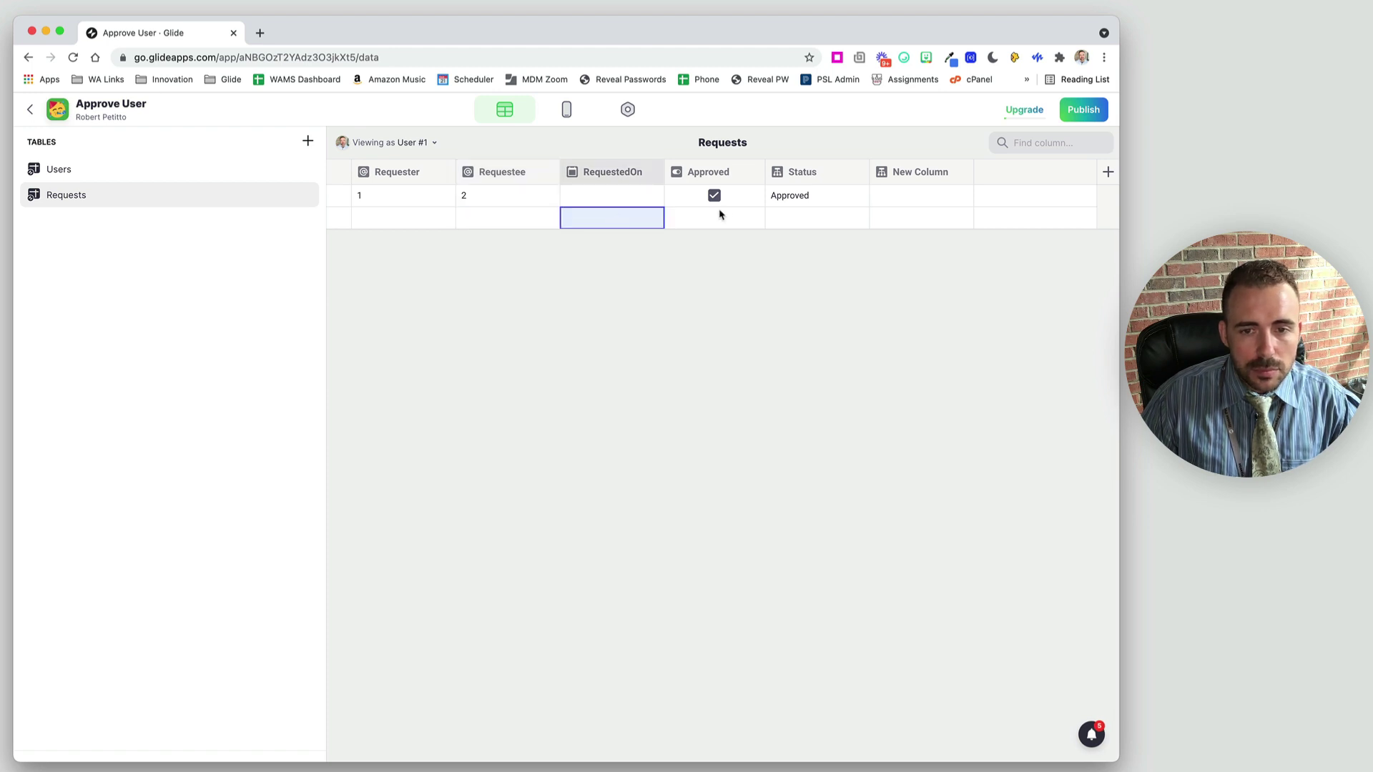
Review the case configuration of the new If-Then-Else column and close it without changes.
left_click(743, 201)
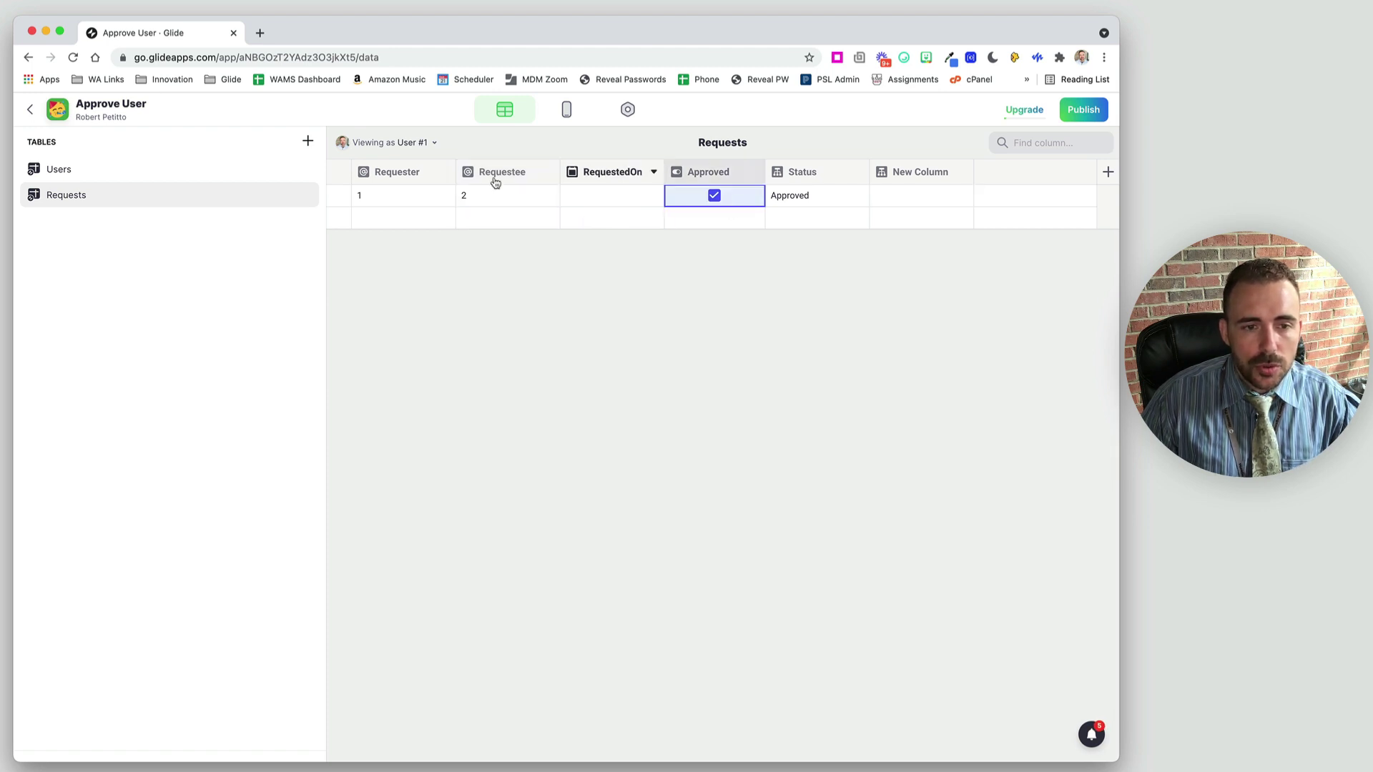
left_click(905, 193)
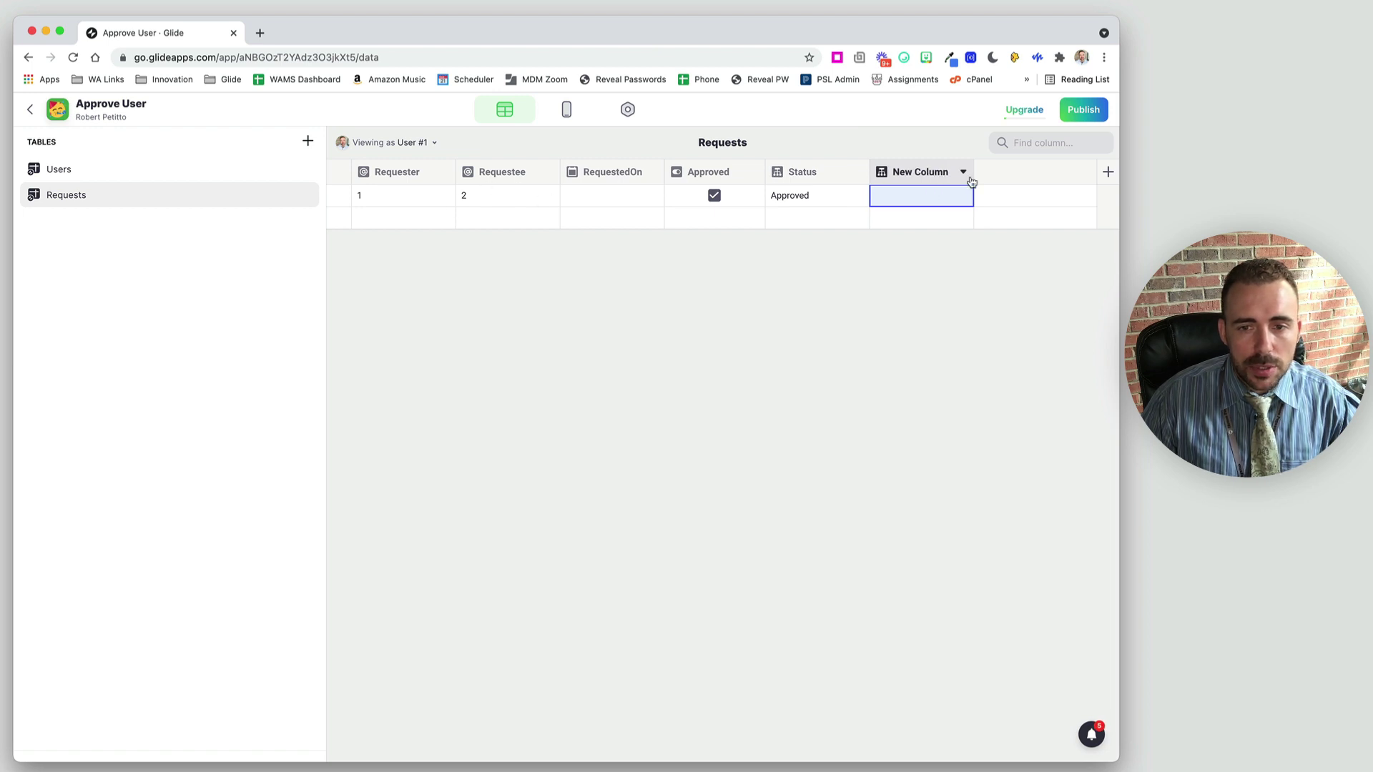
left_click(959, 174)
left_click(916, 199)
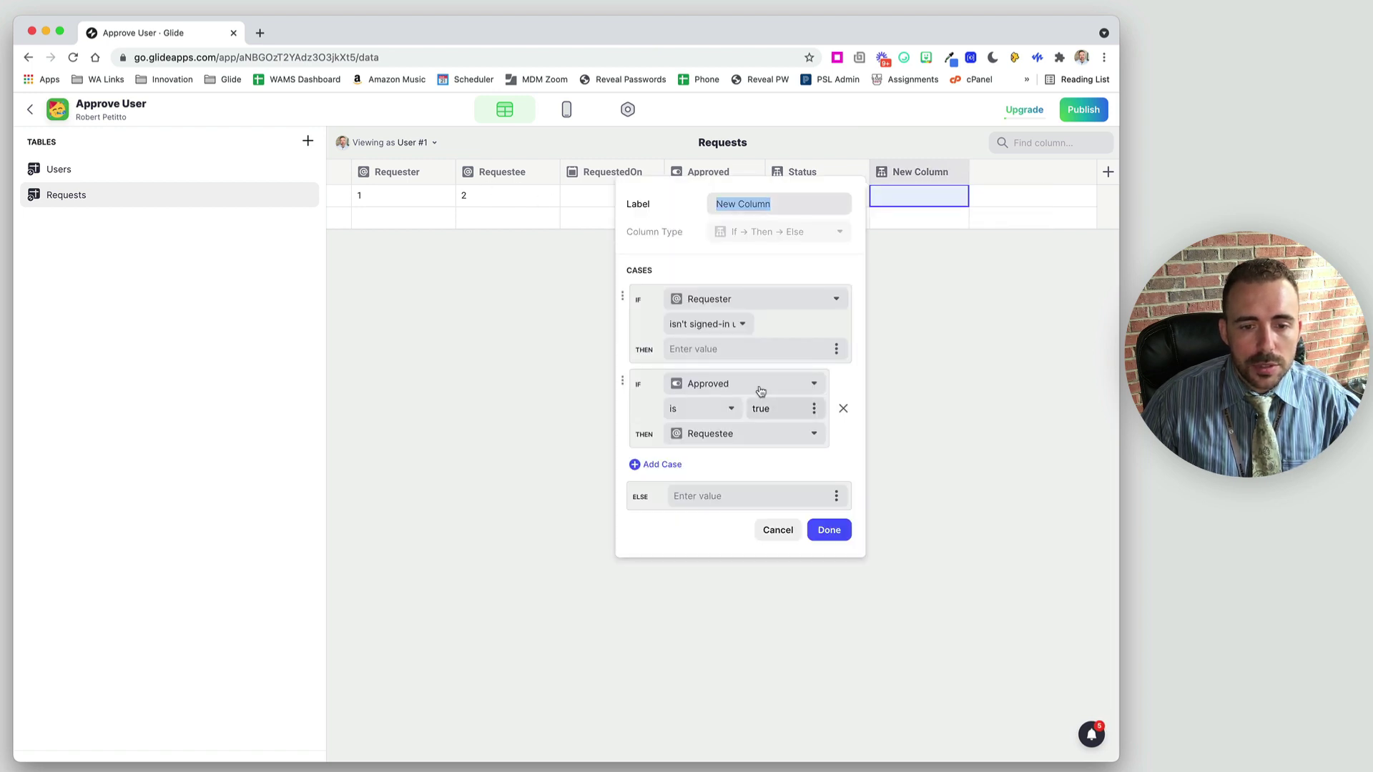
left_click(827, 533)
Try to turn the Requestee and Requester test values in the first request row into email addresses.
left_click(527, 195)
left_click(530, 194)
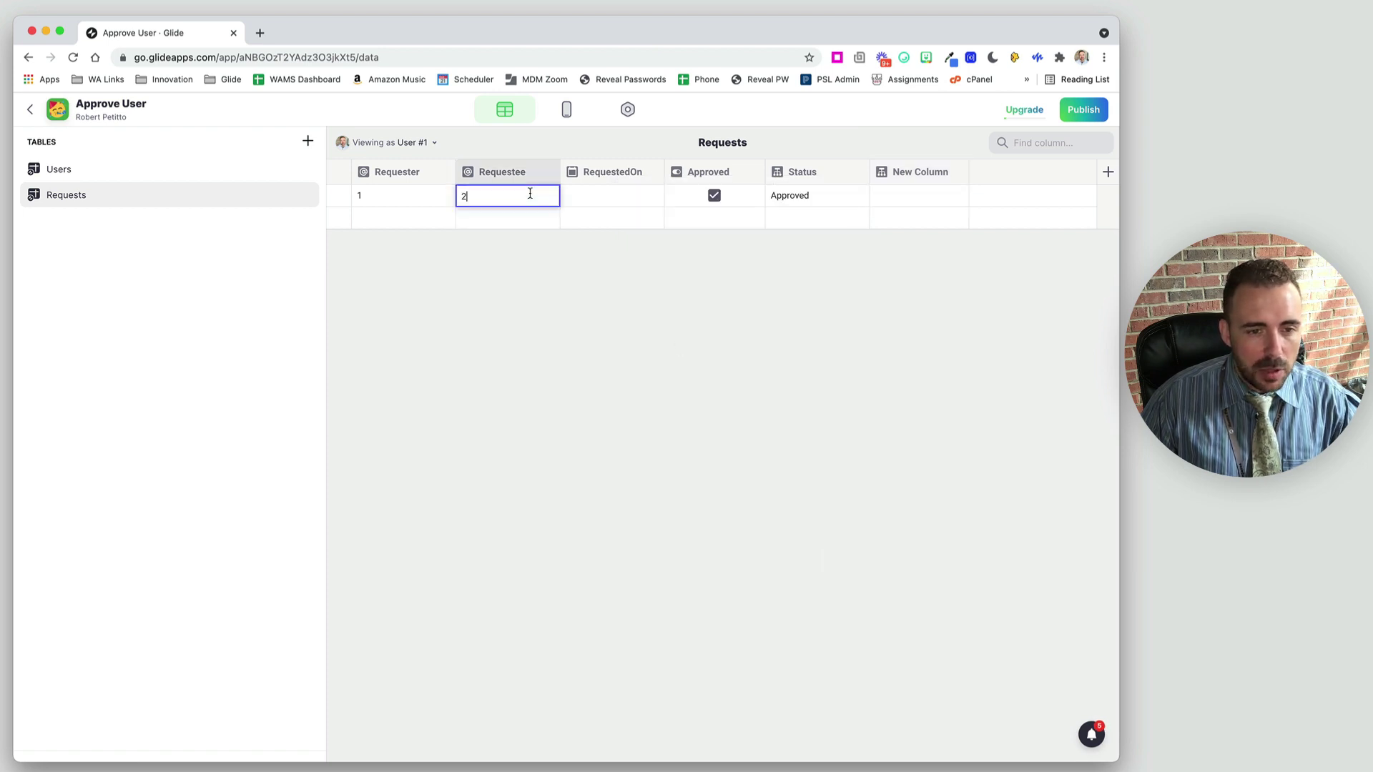
type("@email.com")
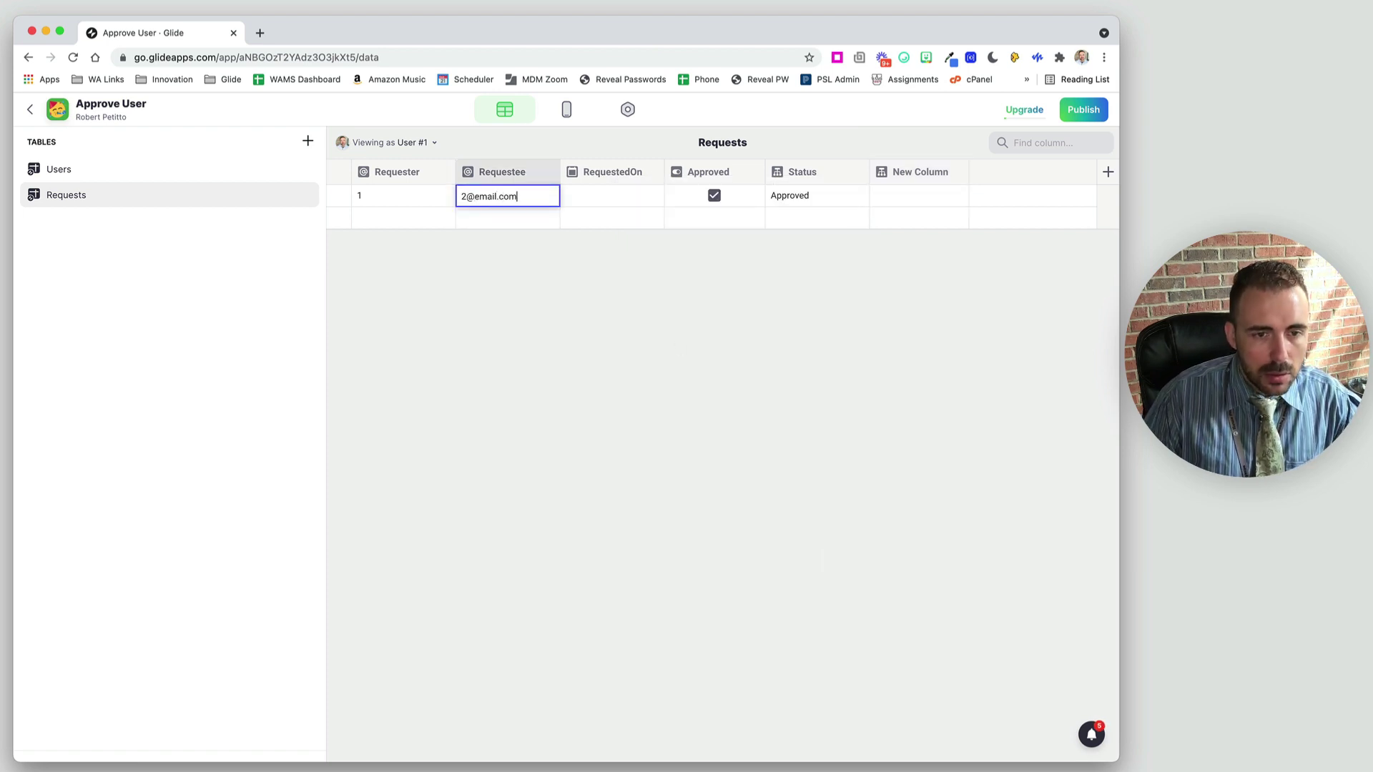
key("Return")
left_click(443, 194)
left_click(442, 194)
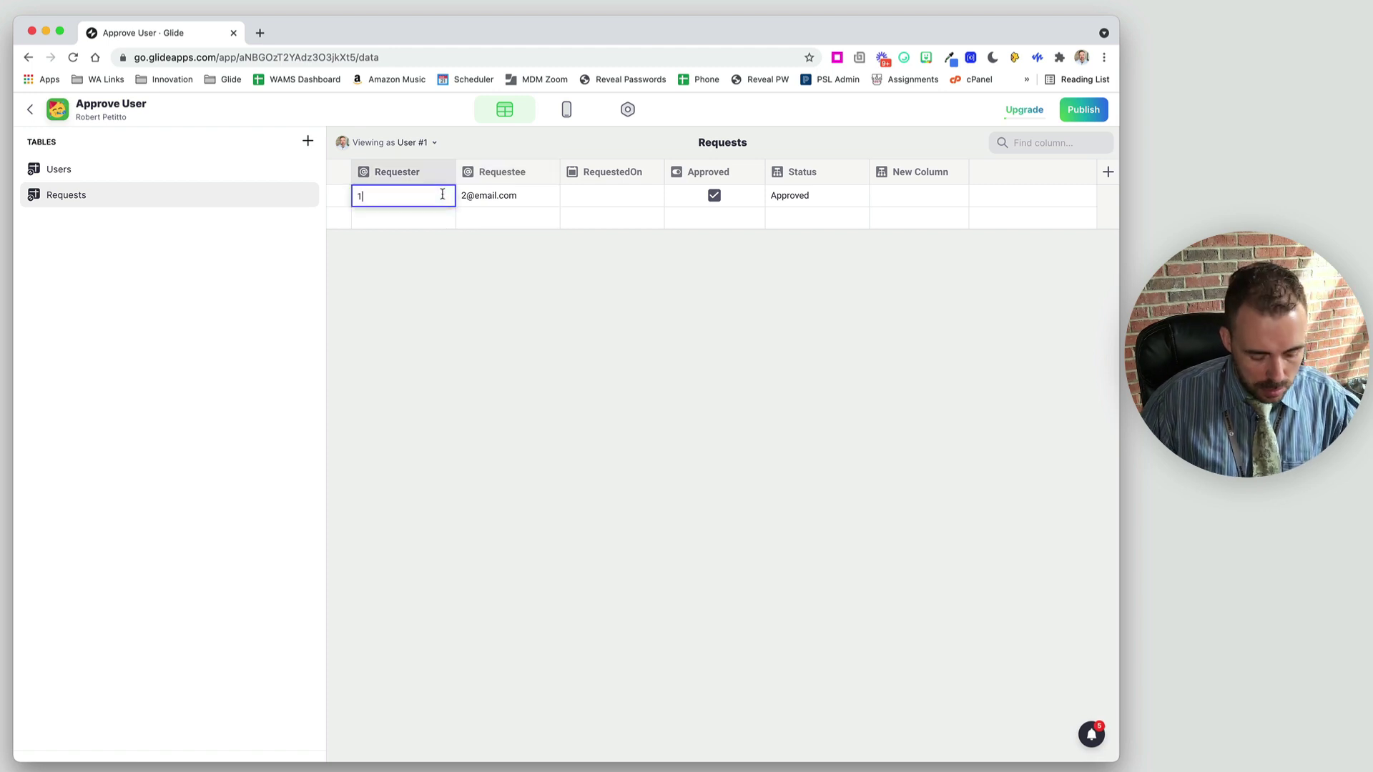
type("@email.")
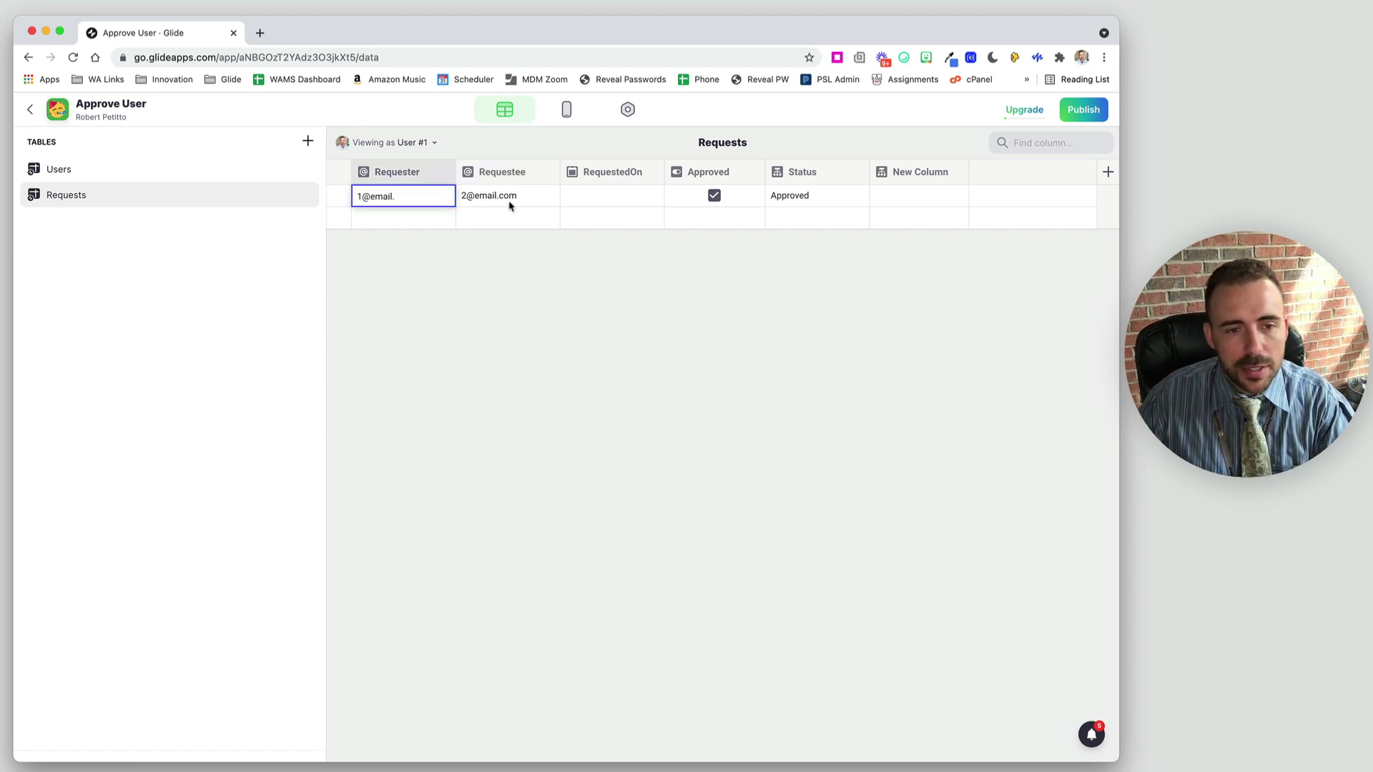
Clear the Requestee and Requester values from the first request row.
left_click(508, 201)
key("Delete")
left_click(398, 199)
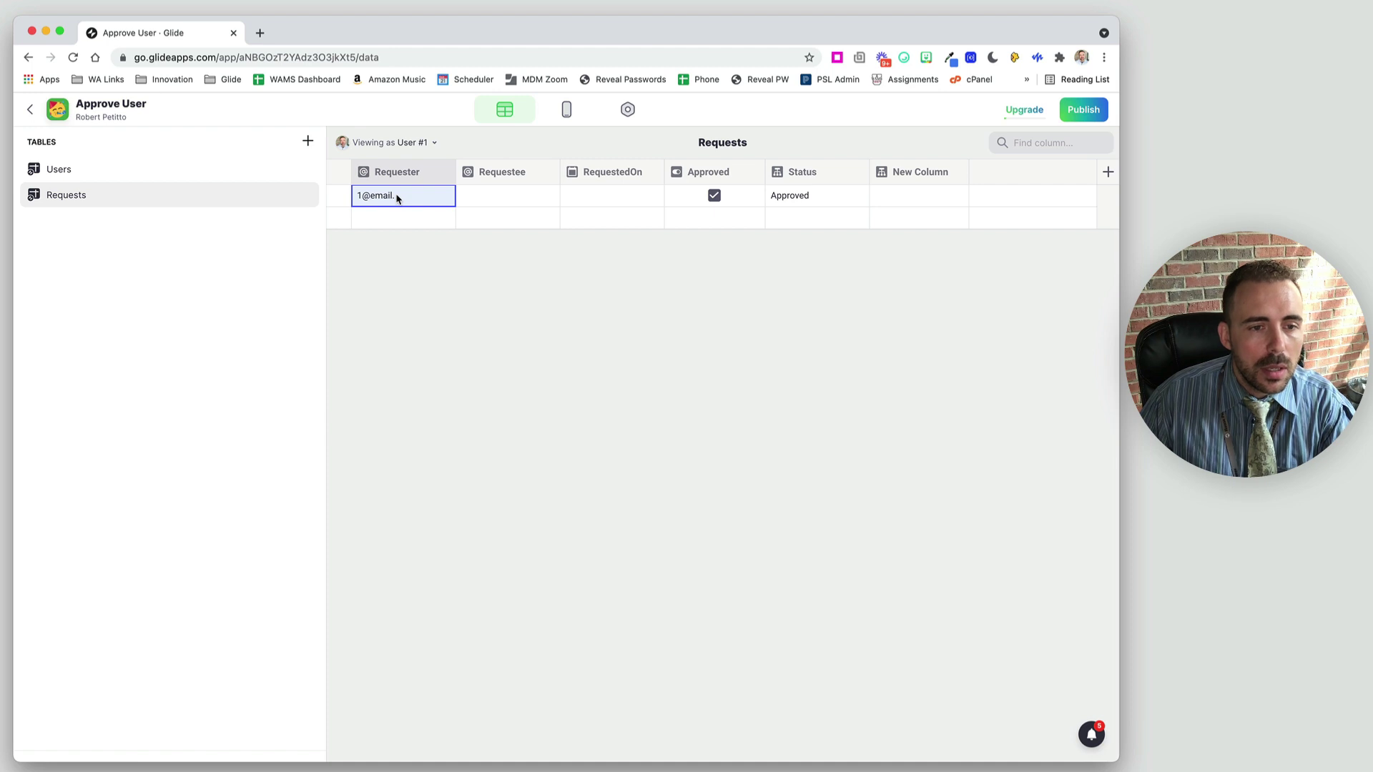
key("Delete")
Replace User #1's email in the Users table with a sample email address.
left_click(126, 175)
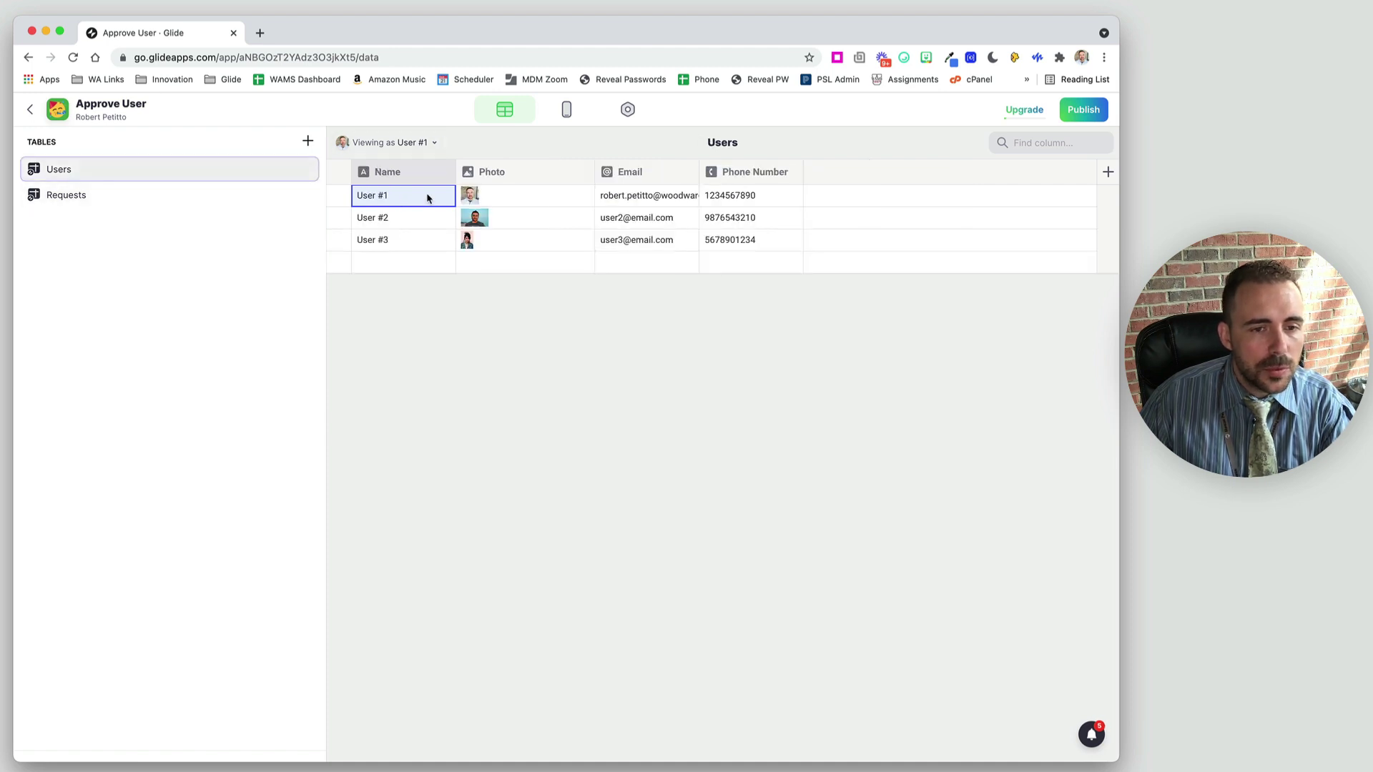
left_click(659, 198)
type("user1@email")
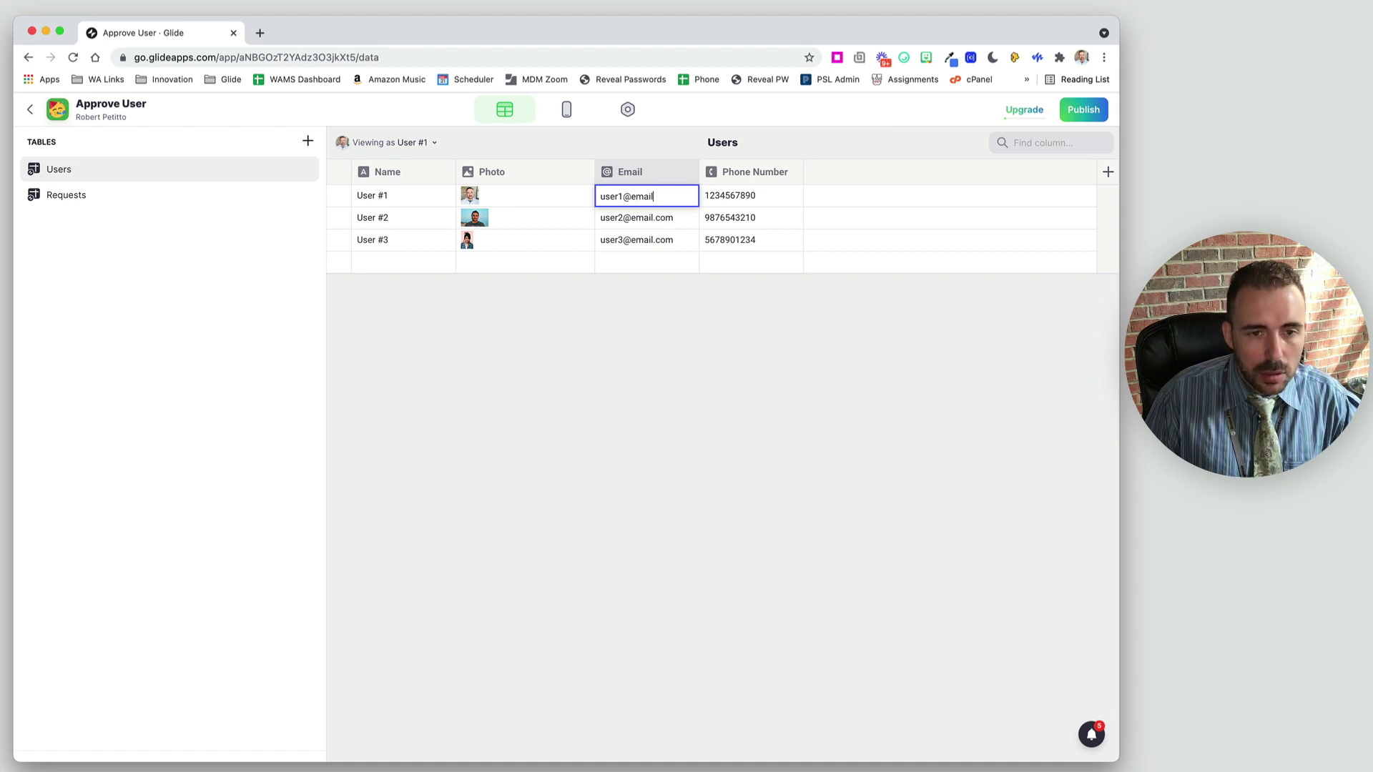
type(".com")
key("Return")
Copy User #1's email from the Users table into the Requester cell of the first request.
left_click(674, 198)
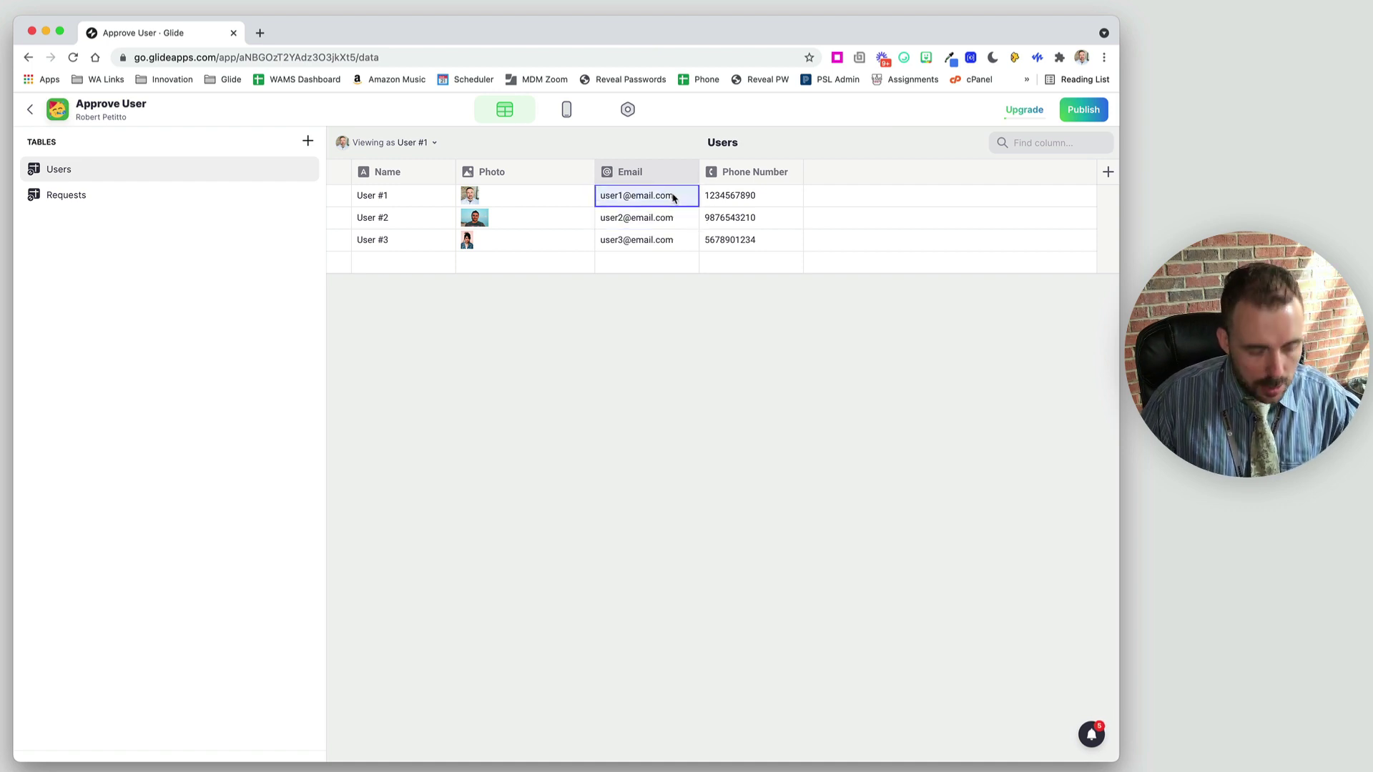
left_click(100, 201)
left_click(427, 204)
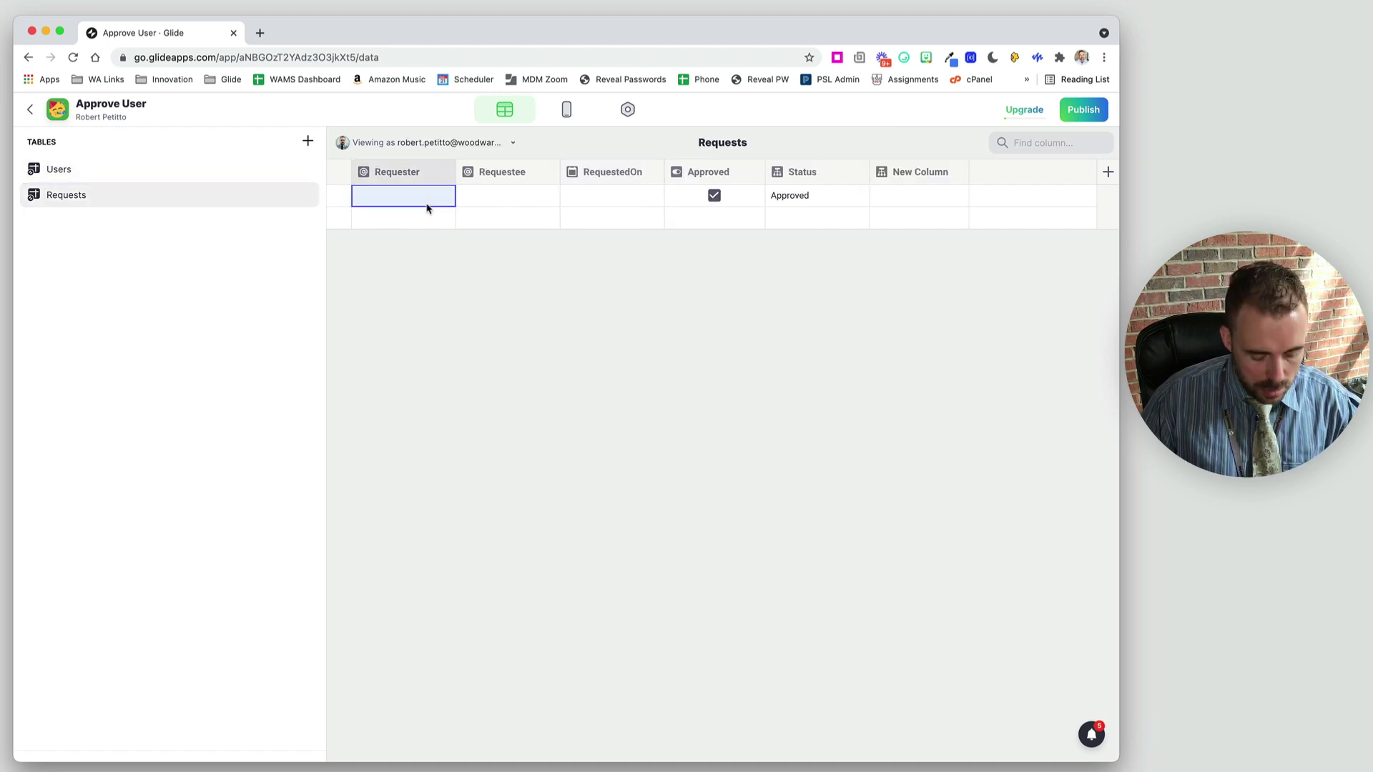
key("super+v")
Fill in a sample email address as the Requestee of the first request.
left_click(498, 200)
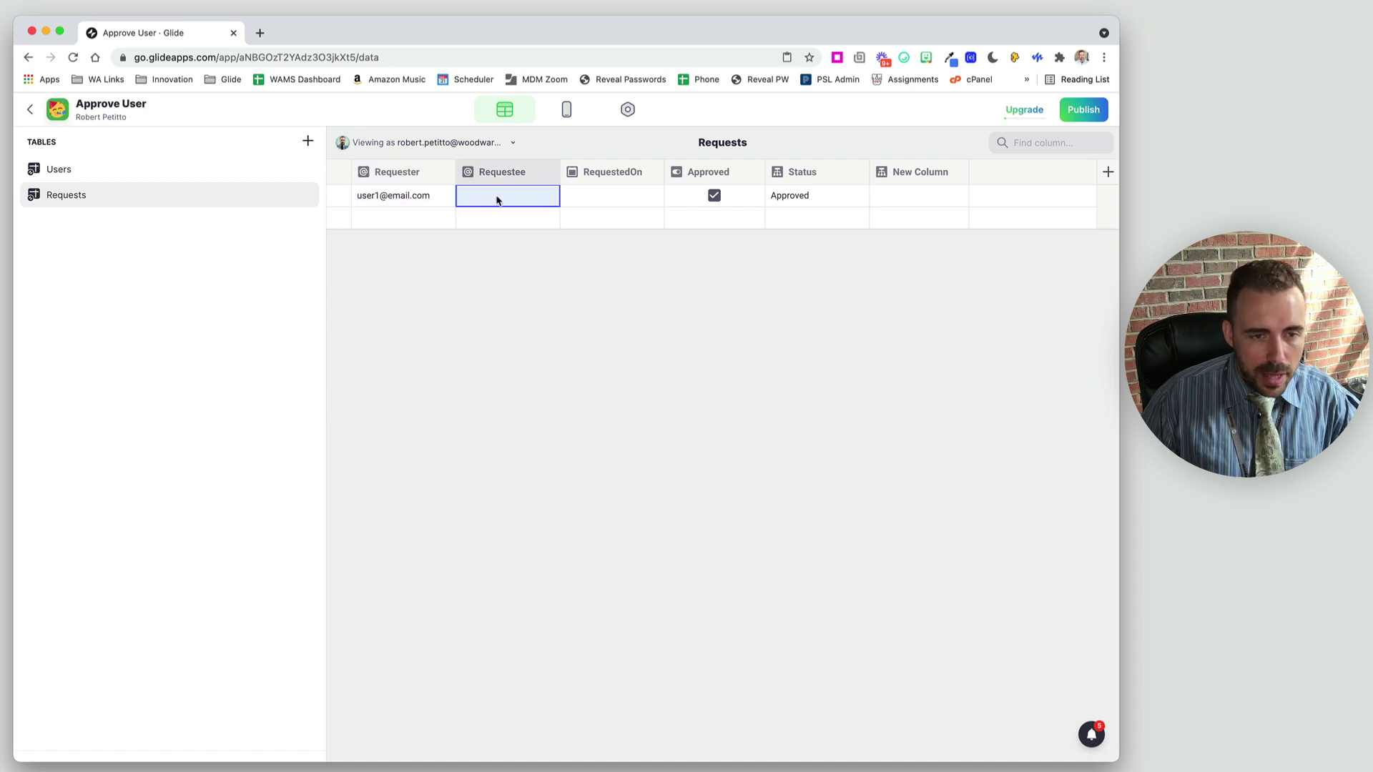
type("user")
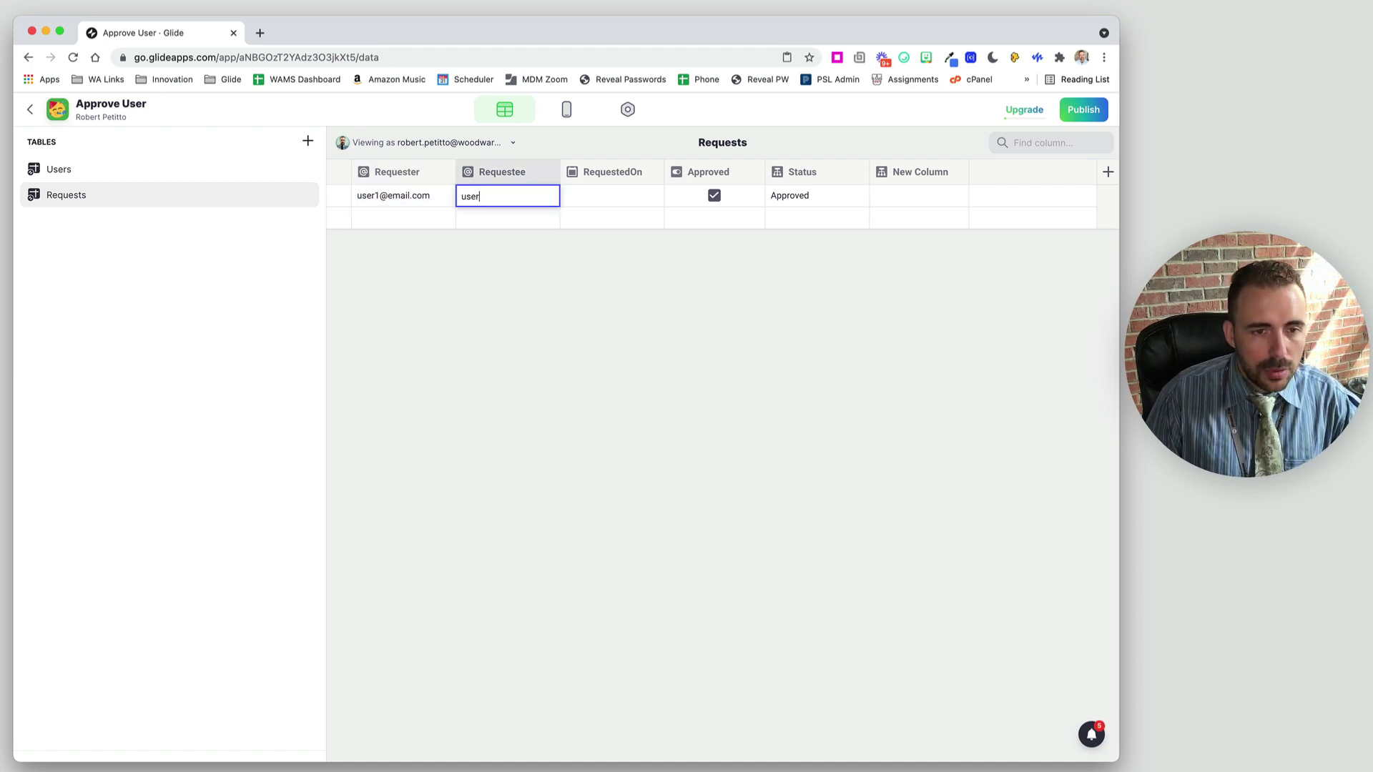
type("2@e")
key("BackSpace")
key("BackSpace")
key("BackSpace")
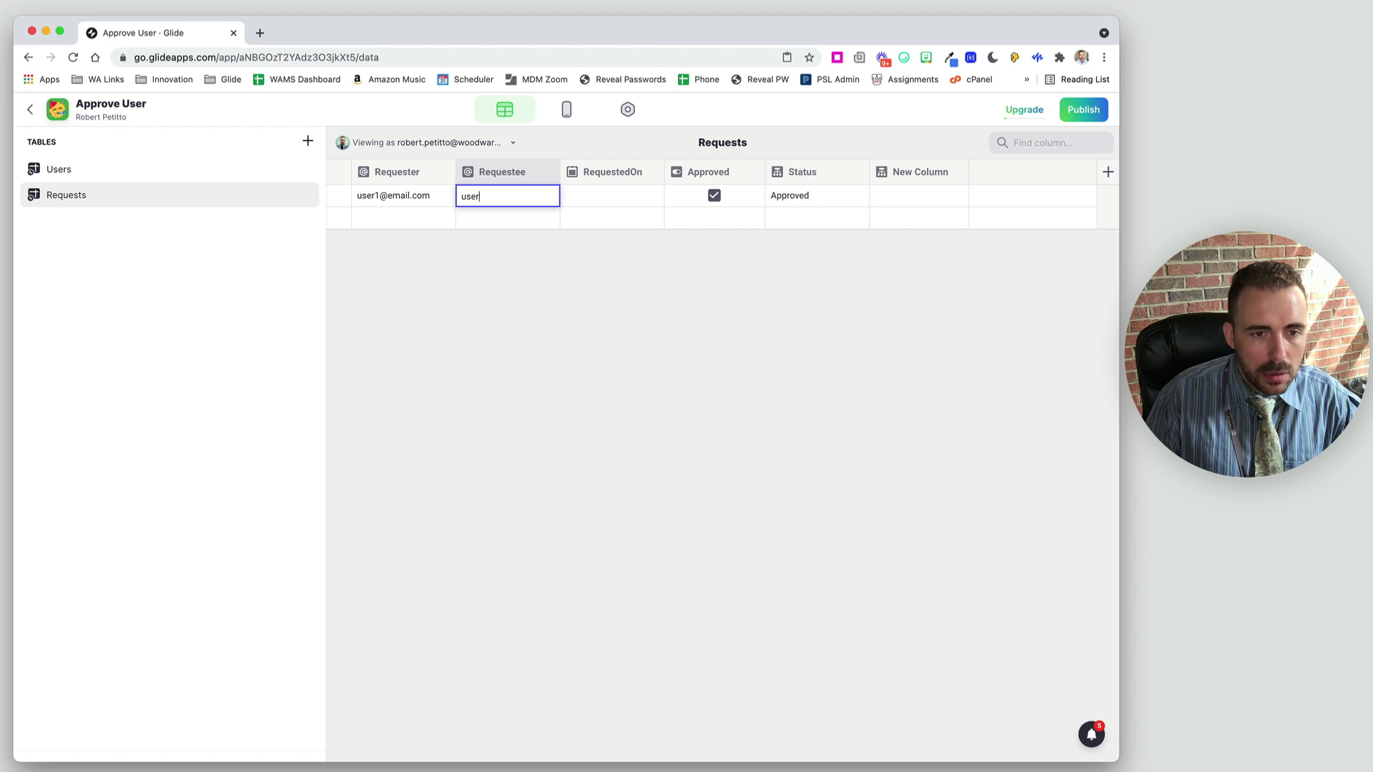
type("@email.")
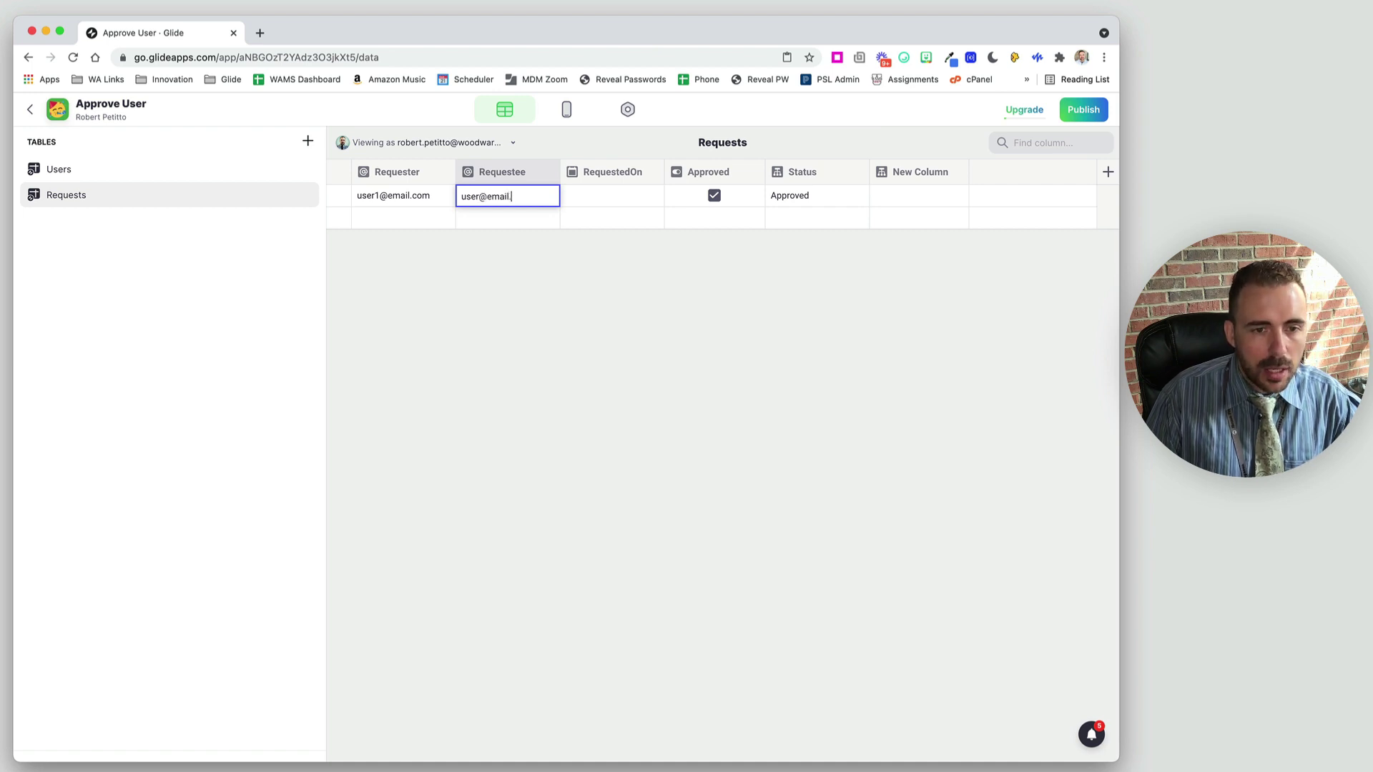
type("com")
key("Return")
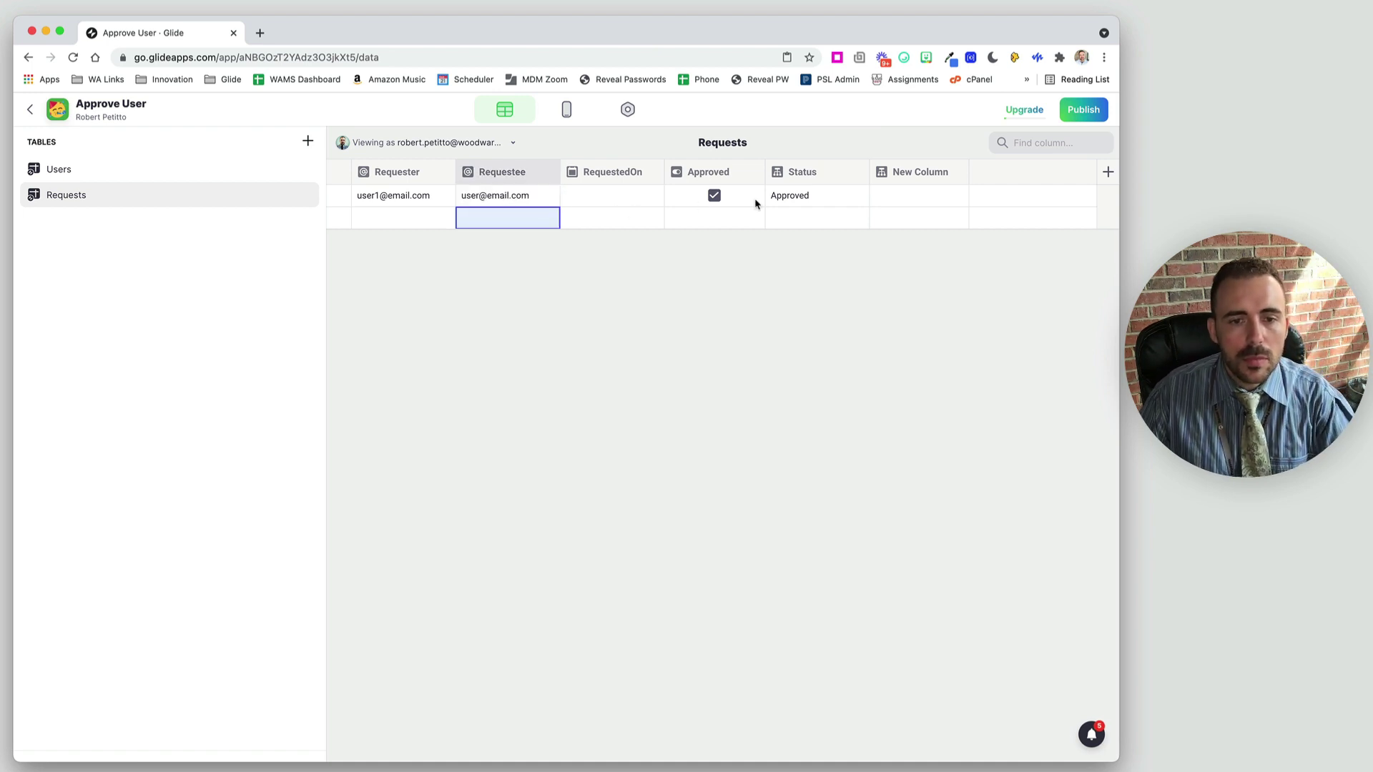
Switch the first request's Approved value off and back on to test the computed columns.
left_click(715, 196)
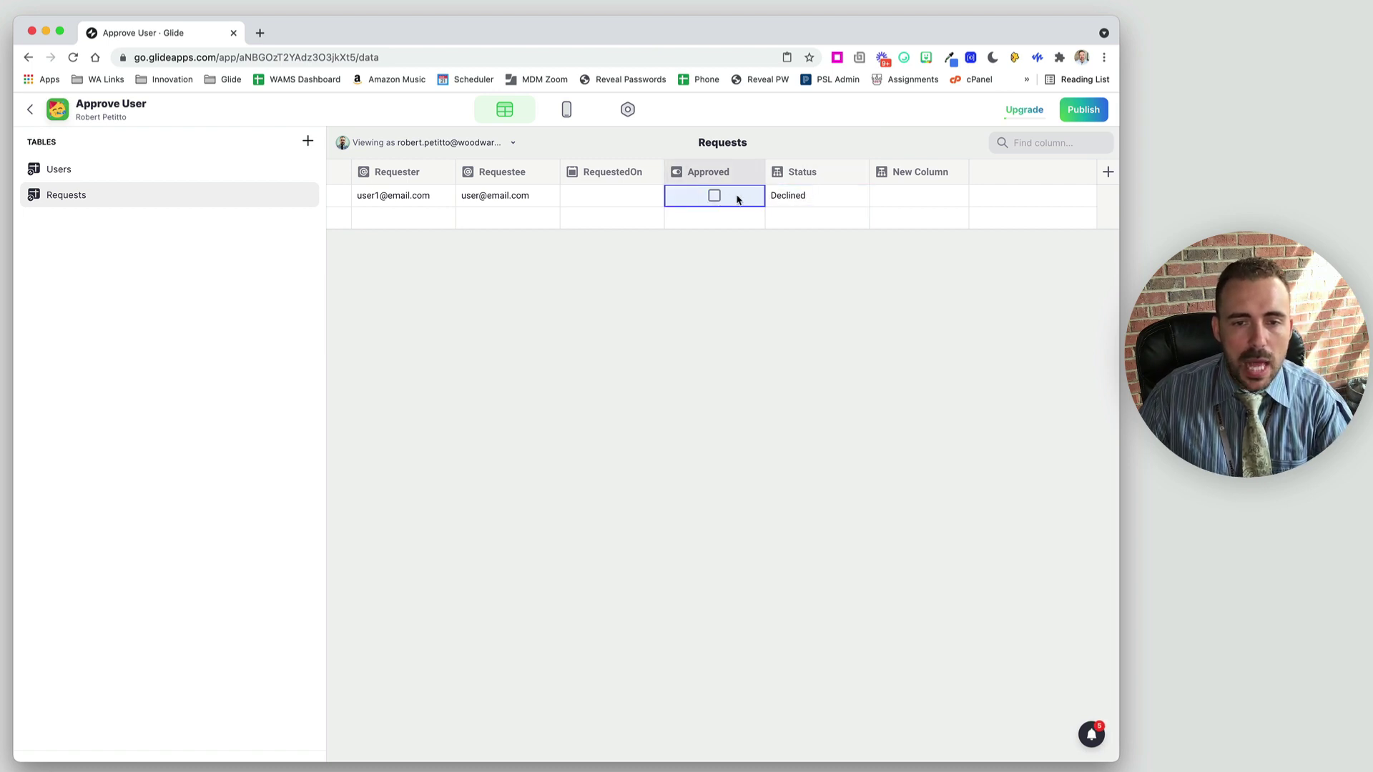
left_click(714, 196)
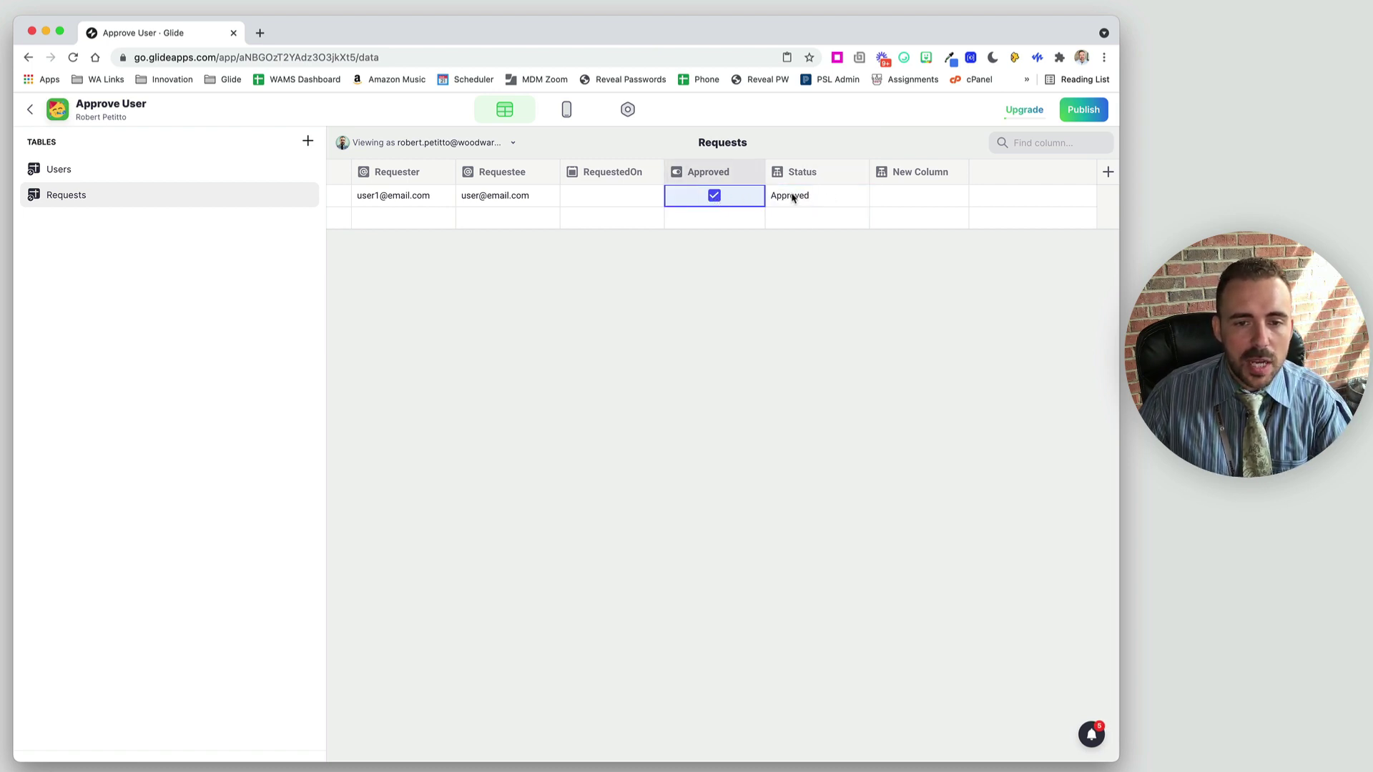
left_click(920, 196)
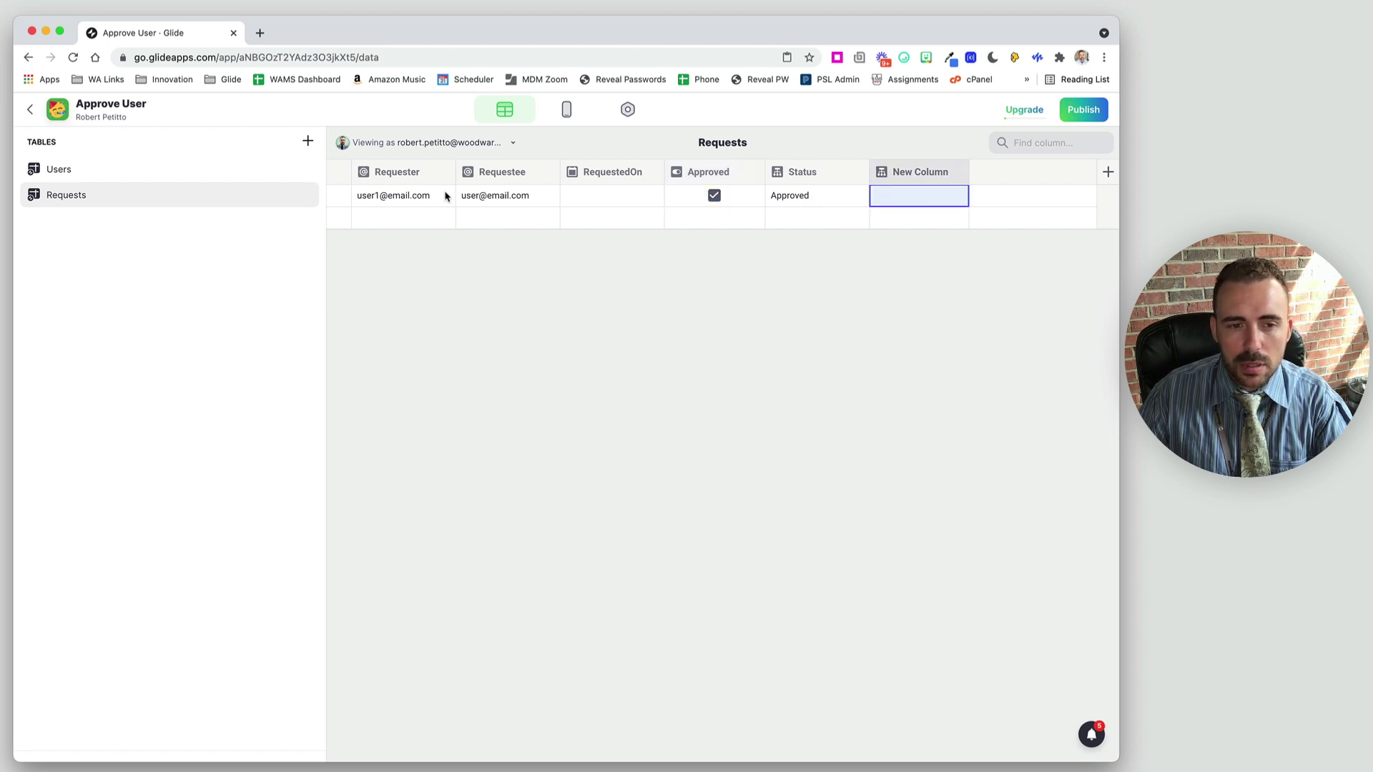
Correct the Requestee of the first request to User #2's sample email address.
left_click(502, 198)
double_click(542, 196)
left_click(481, 196)
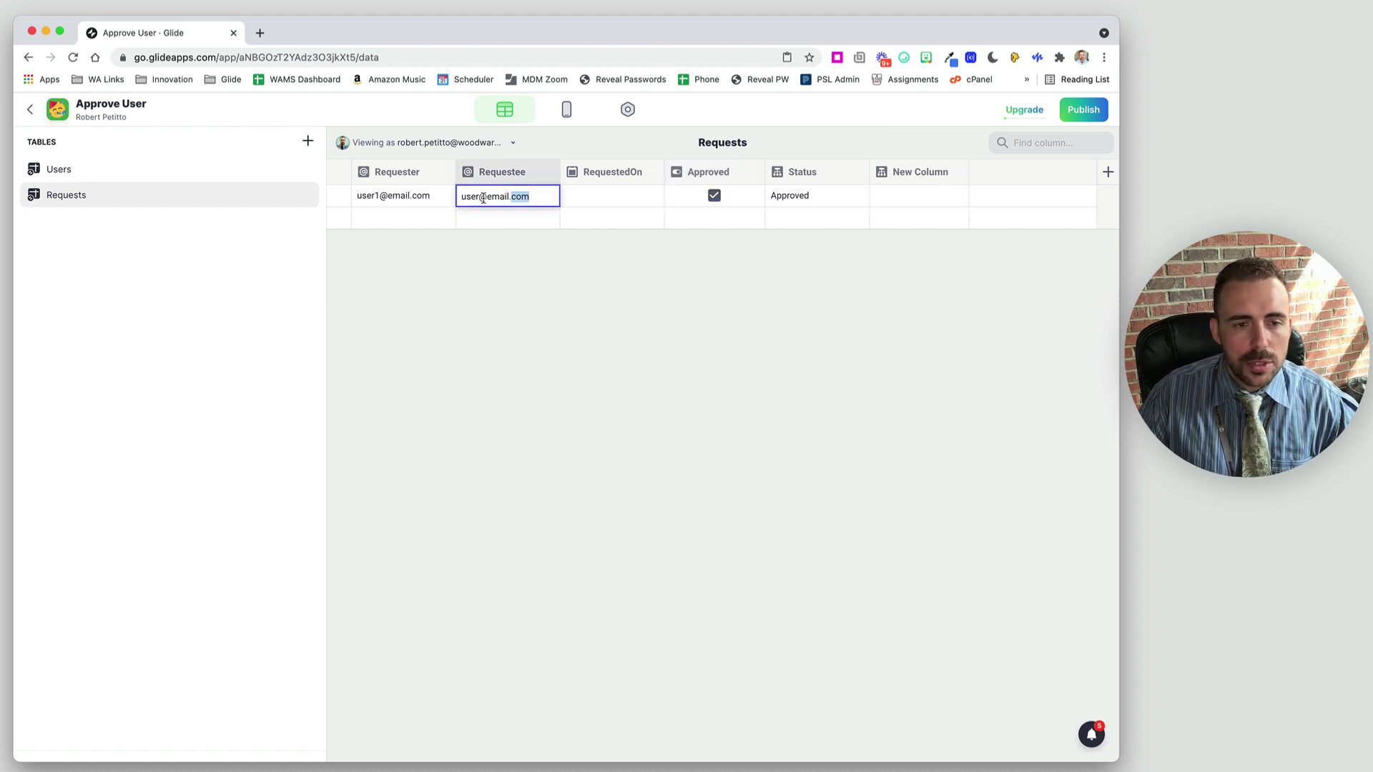
type("2")
left_click(499, 215)
Open the new If-Then-Else column's configuration in the Requests table to examine its cases.
left_click(929, 197)
left_click(959, 171)
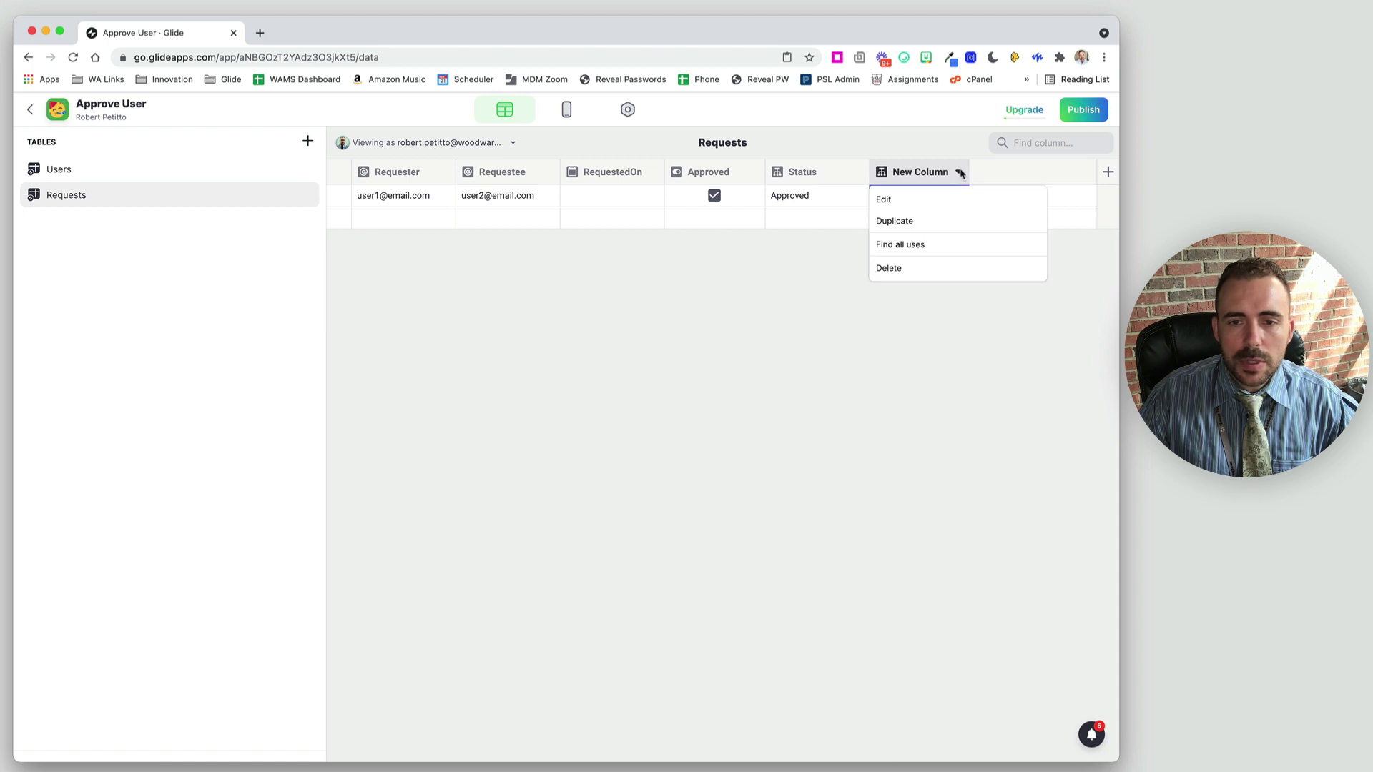
left_click(929, 196)
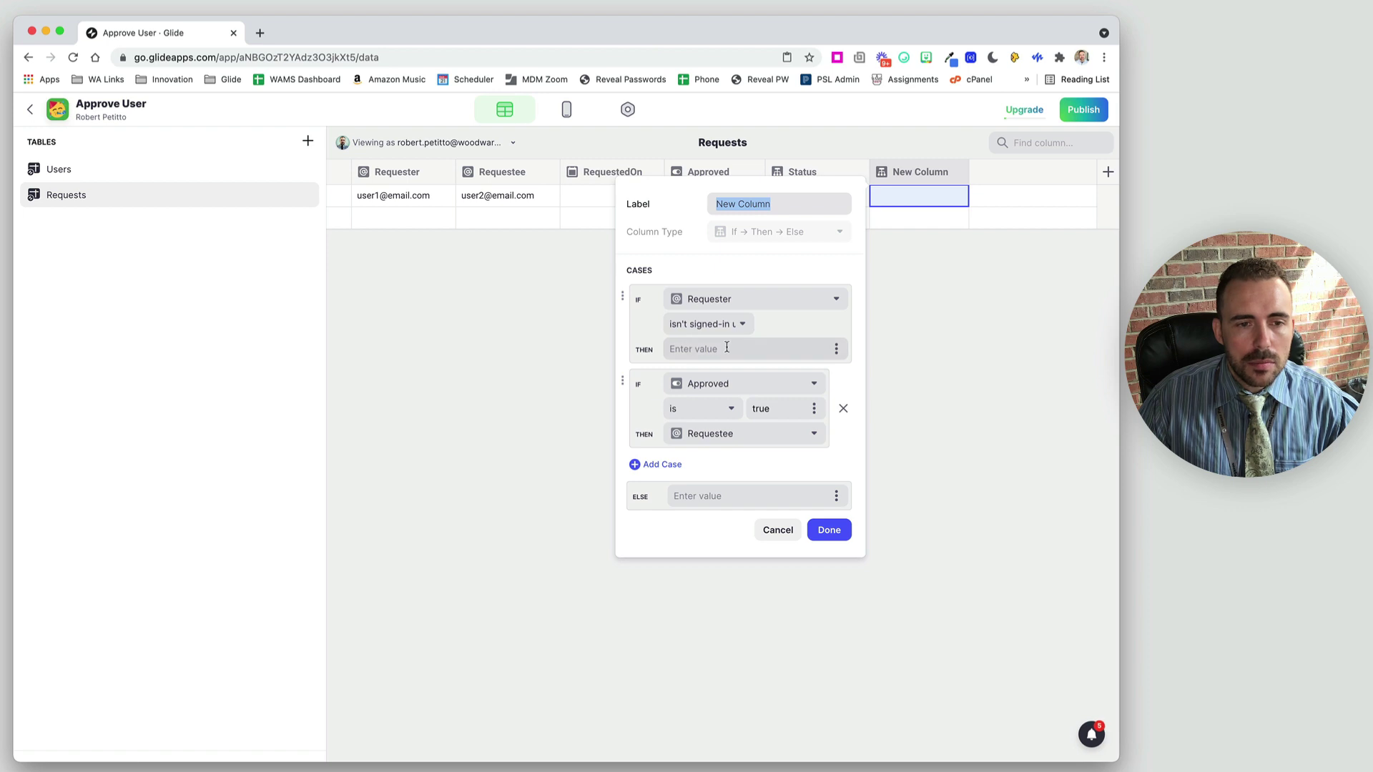
View the Requests table as User #1 to test the new If-Then-Else column's result.
left_click(484, 143)
left_click(398, 218)
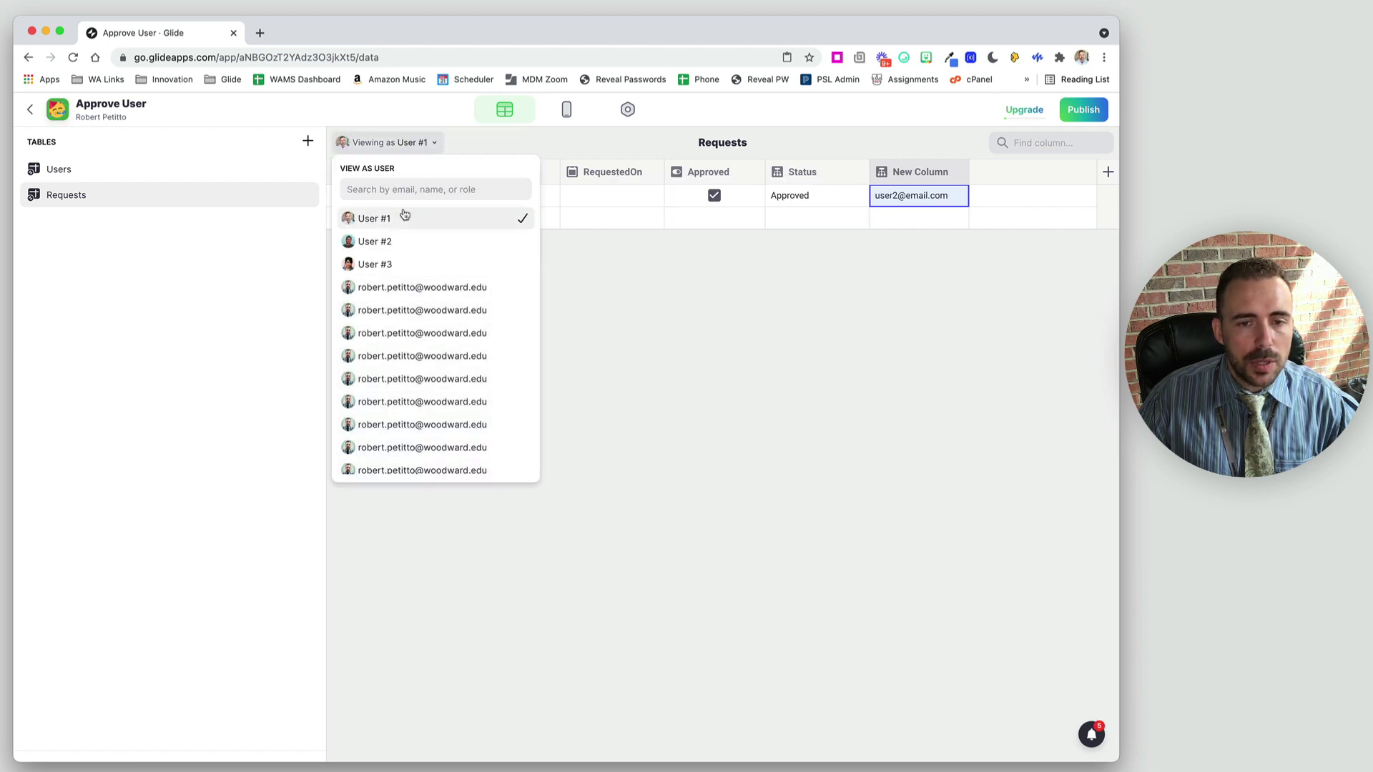
left_click(940, 218)
left_click(908, 197)
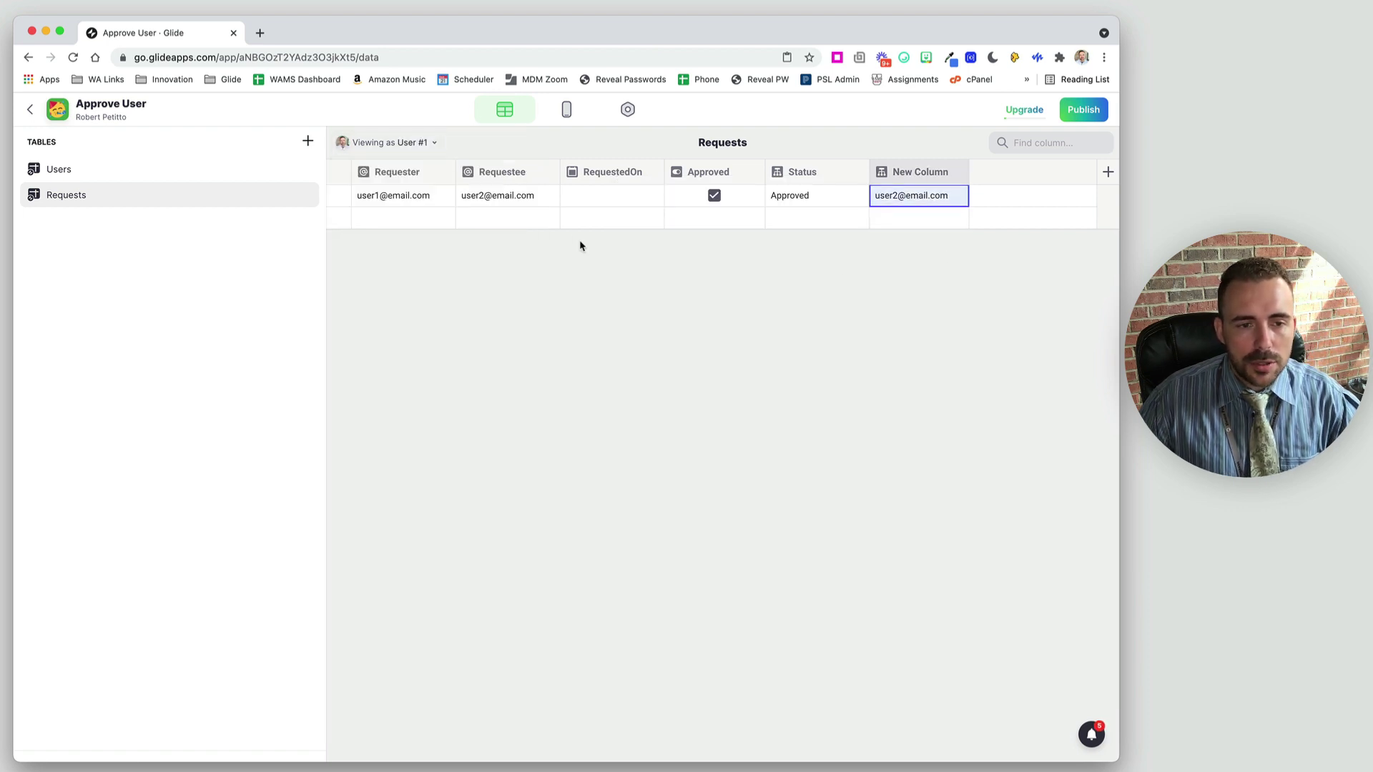
left_click(425, 141)
left_click(390, 242)
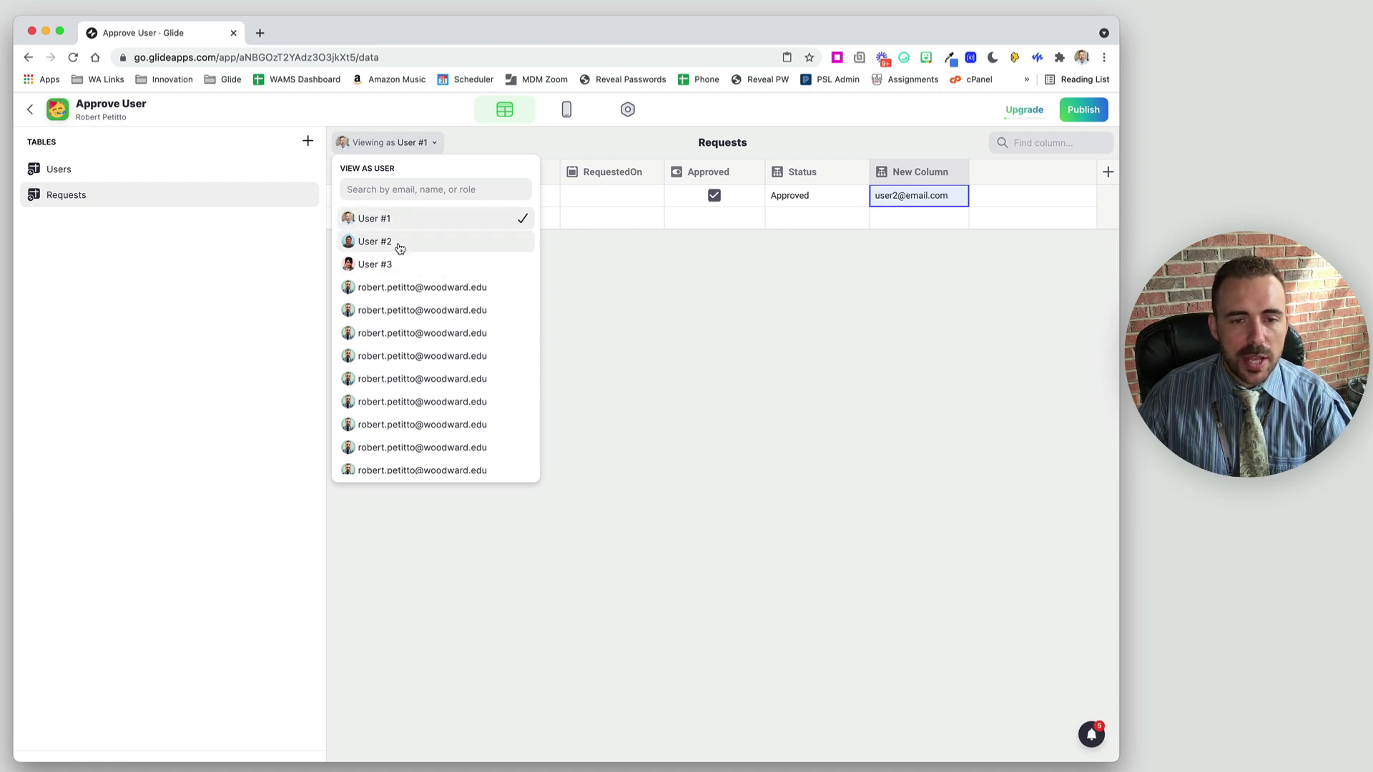
left_click(884, 222)
Rename the new If-Then-Else column in the Requests table as ifApproved>Requestee and save it.
left_click(959, 172)
left_click(941, 199)
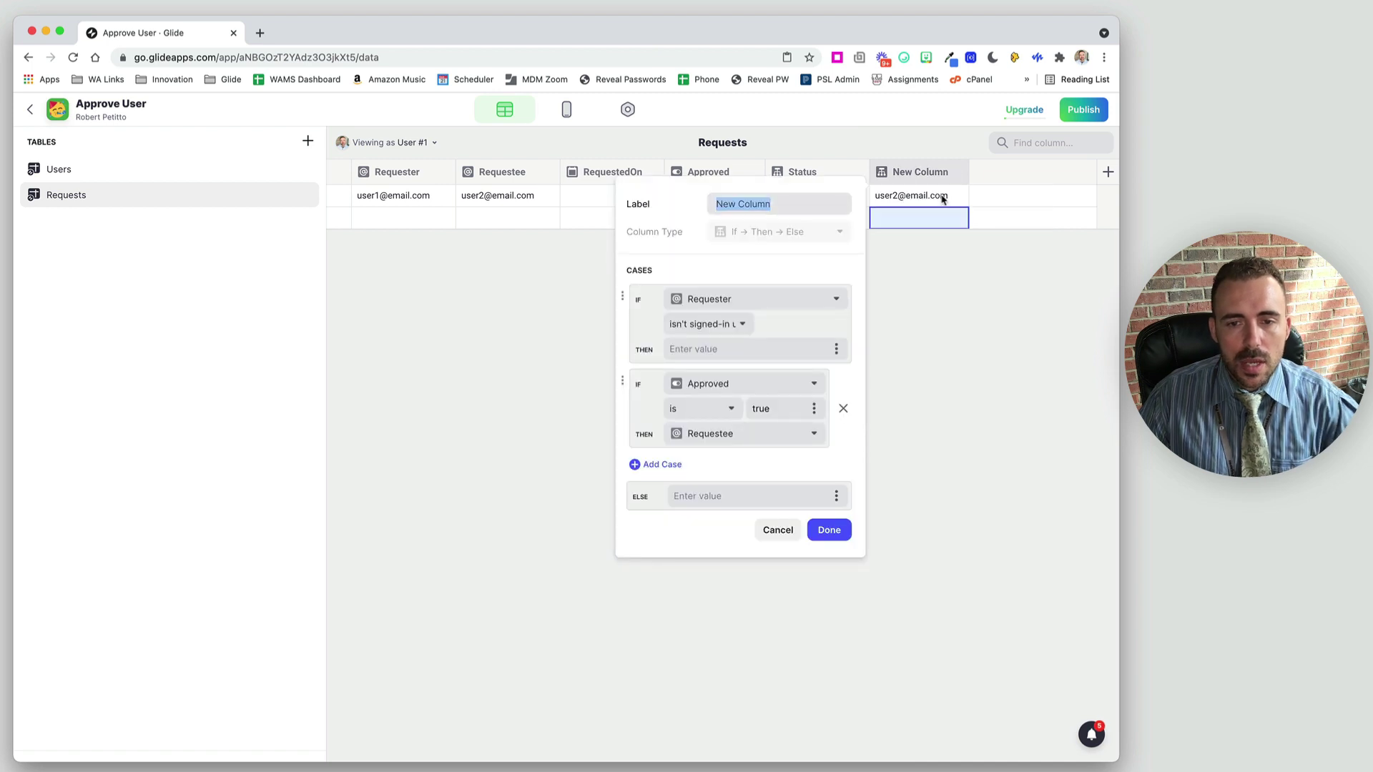
type("if")
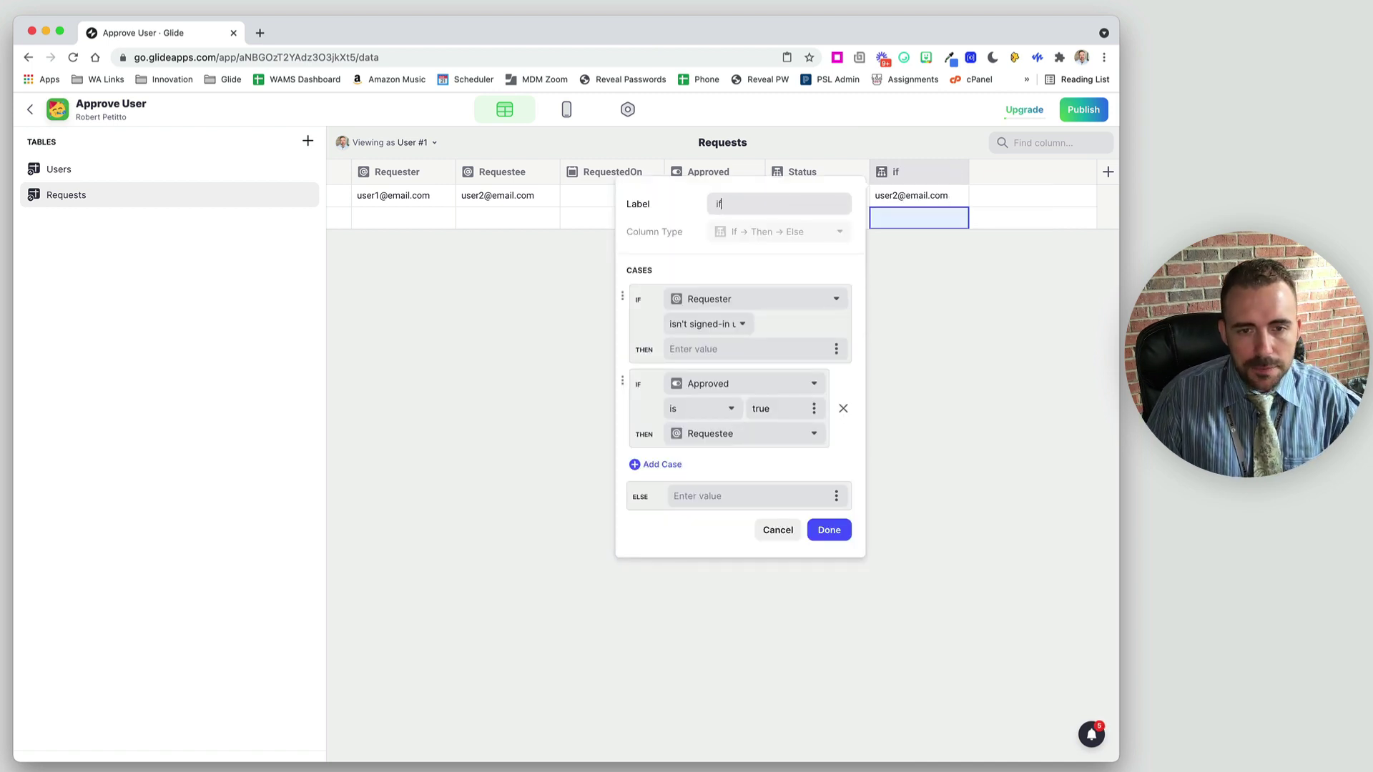
type("Approved>Requestee")
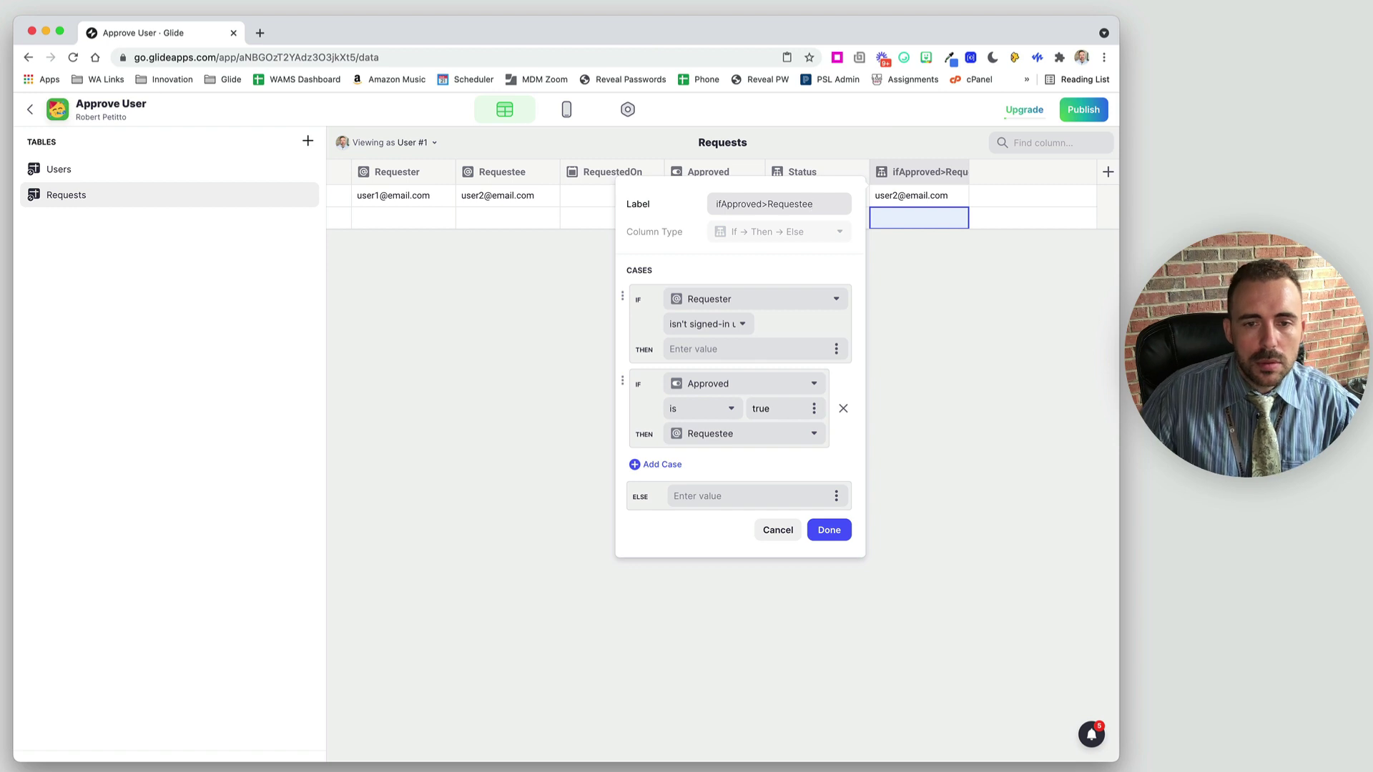
key("BackSpace")
type("d")
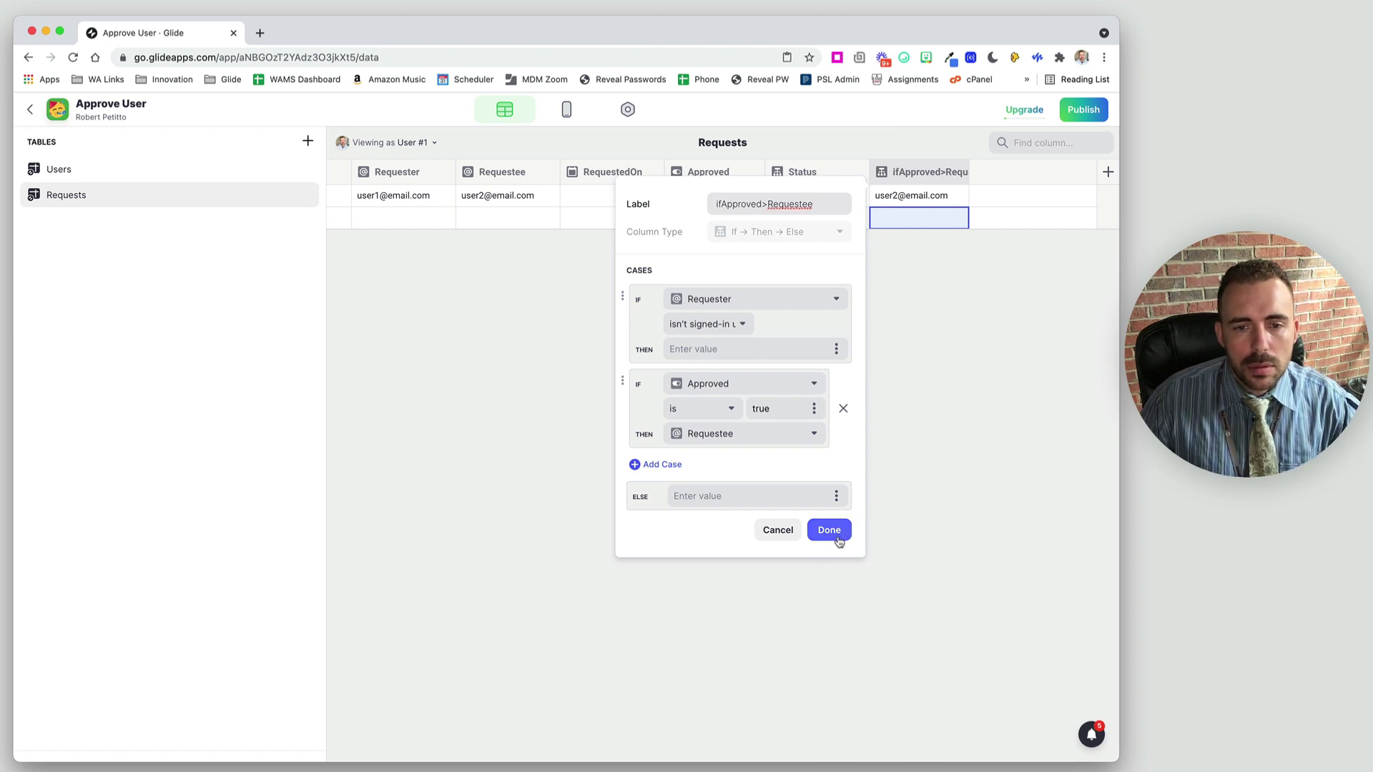
right_click(797, 207)
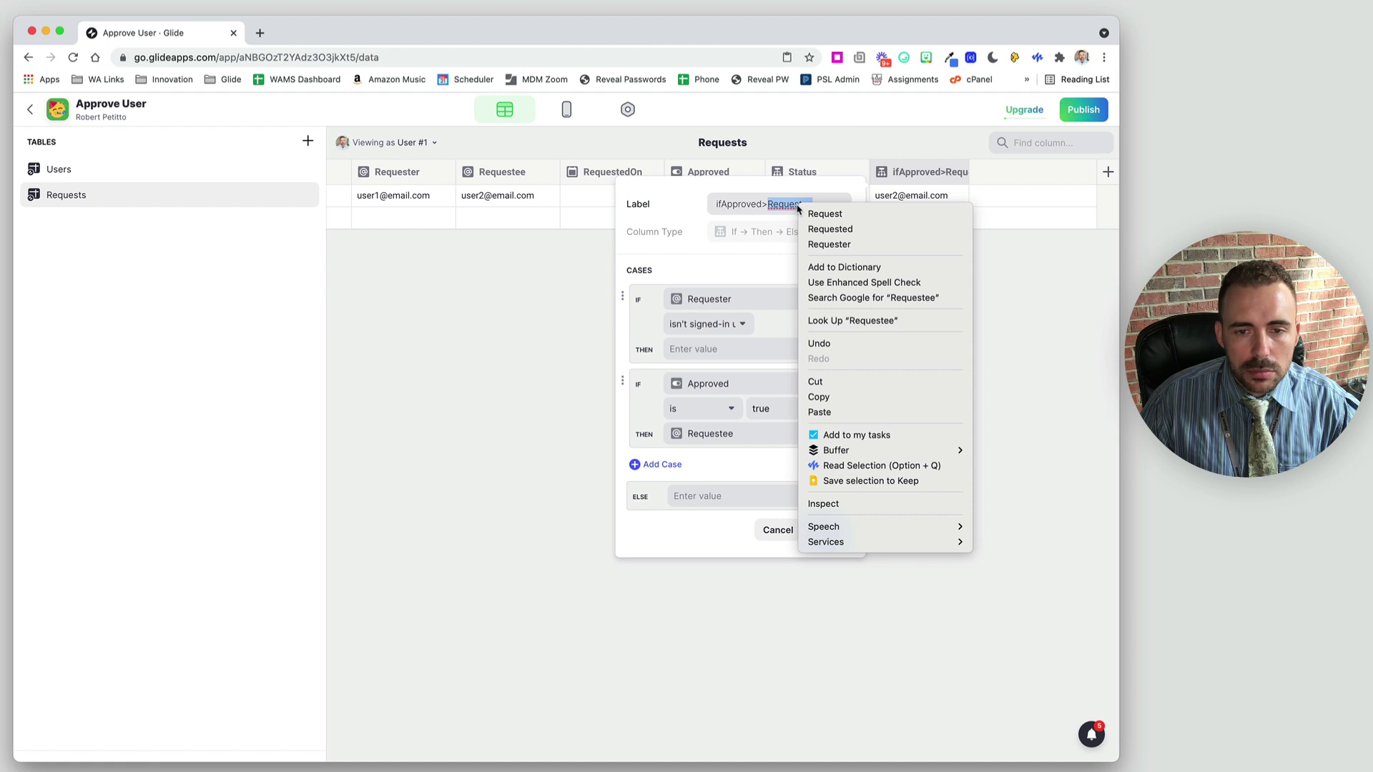
left_click(821, 229)
left_click(838, 533)
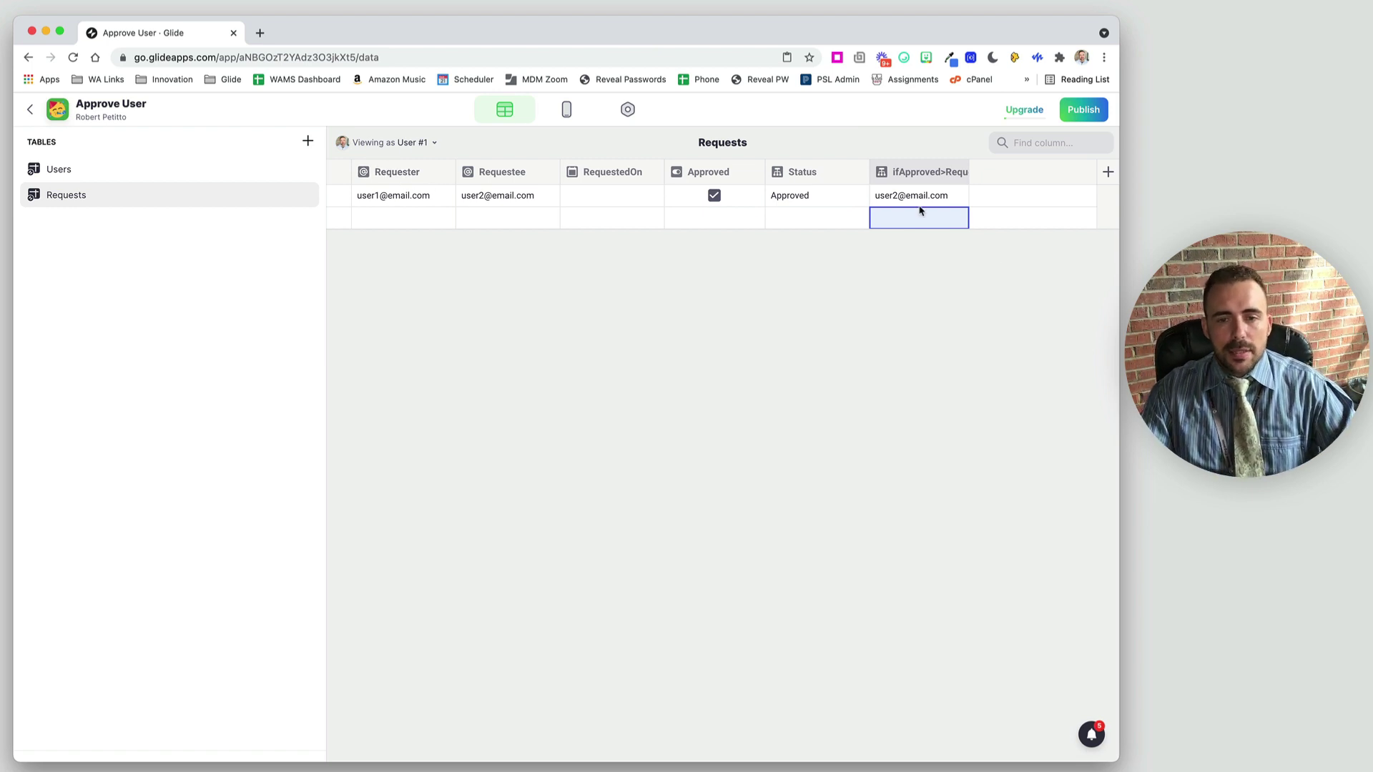
Compare the names and emails in the Users table with the approved request's row in the Requests table.
left_click(387, 200)
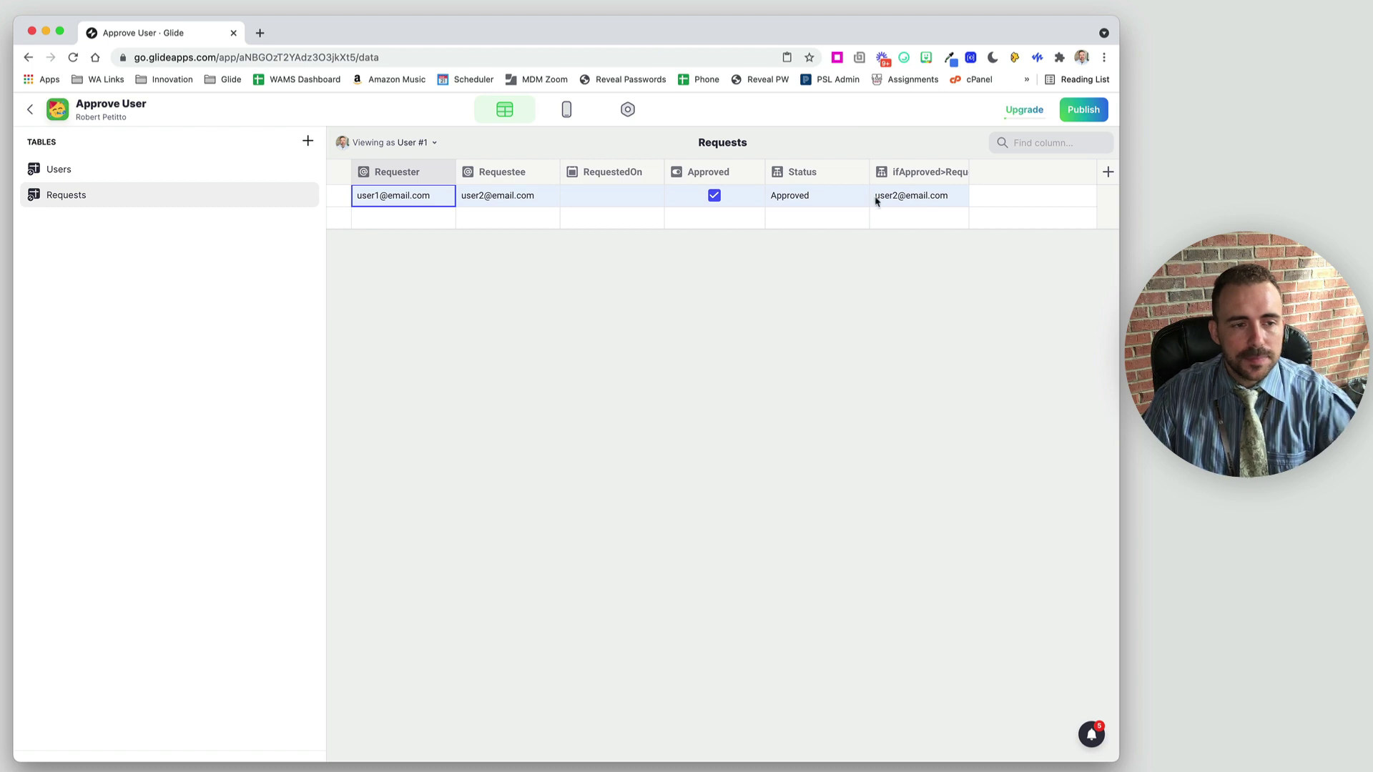
left_click(66, 171)
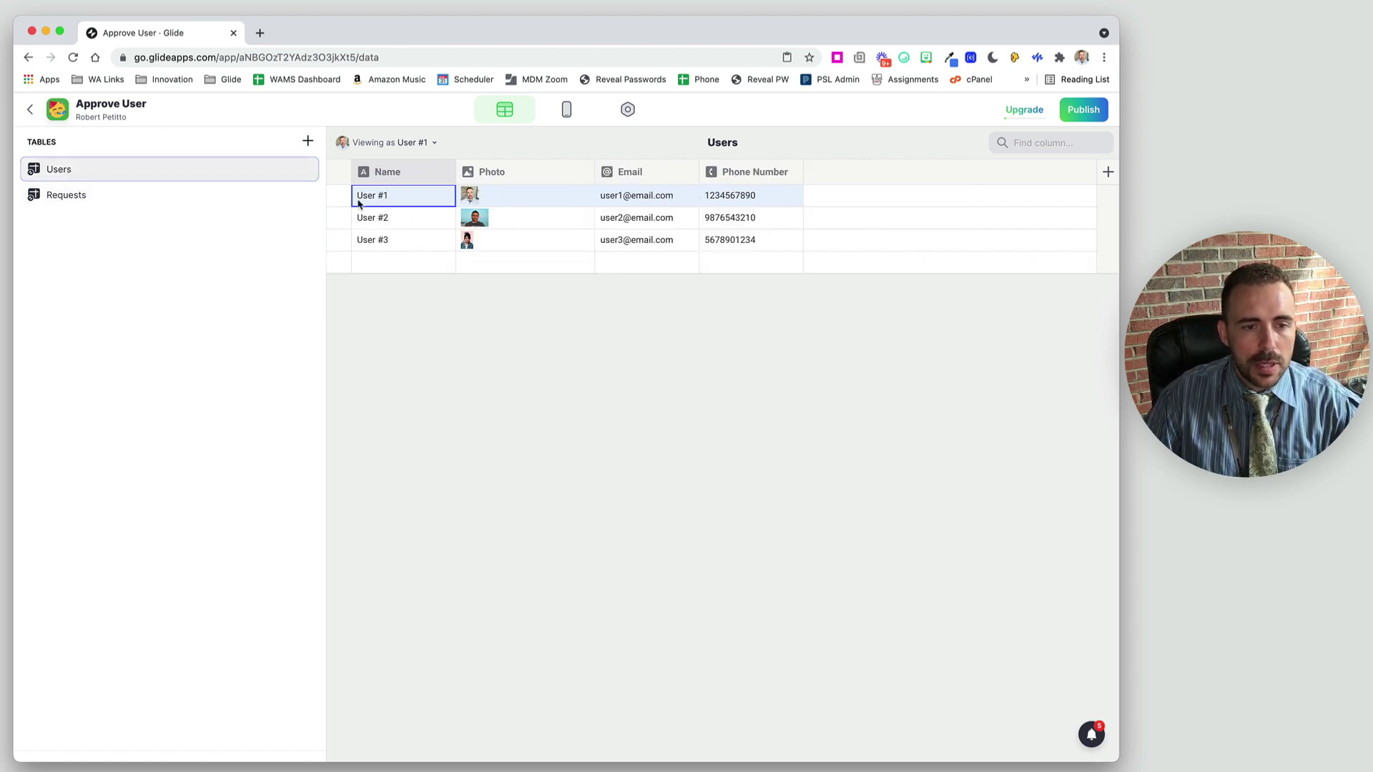
left_click_drag(372, 241, 374, 201)
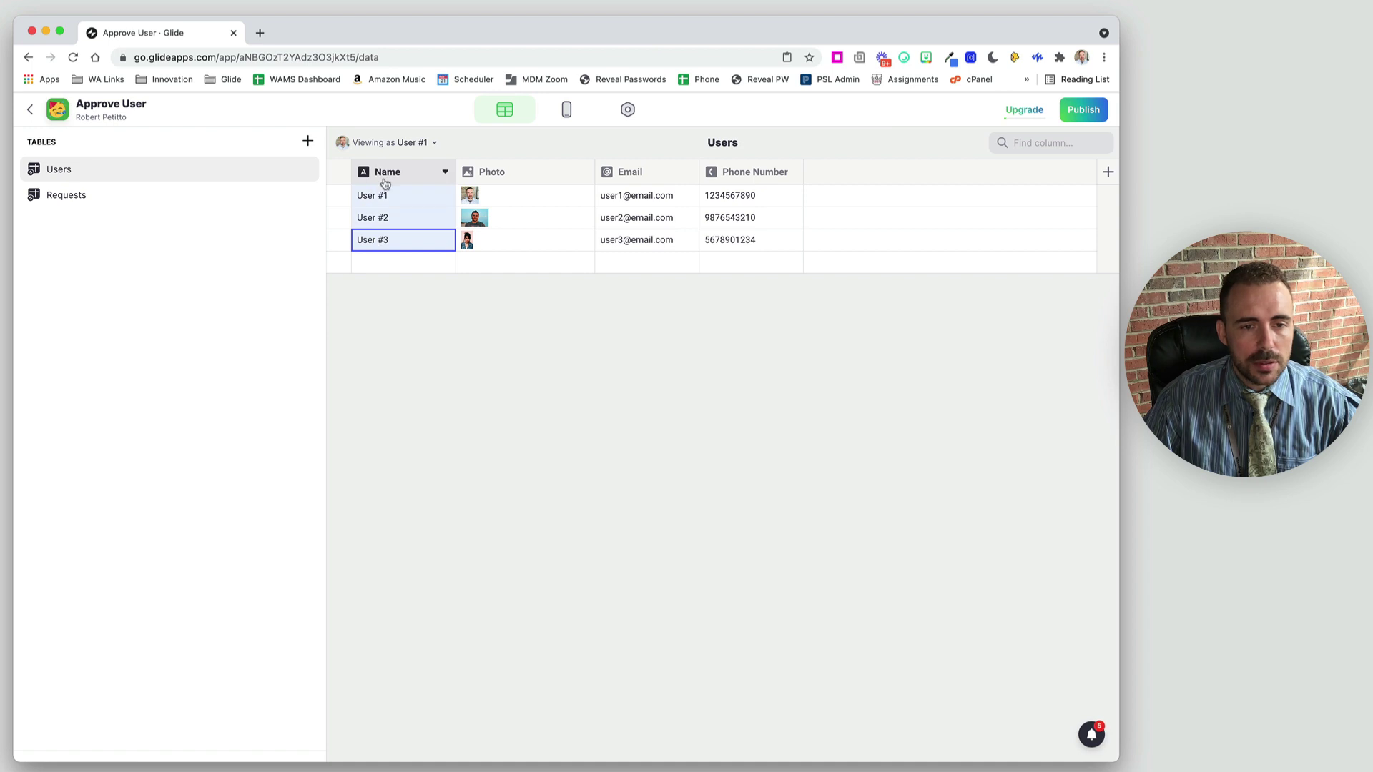
left_click_drag(658, 194, 653, 246)
left_click(109, 193)
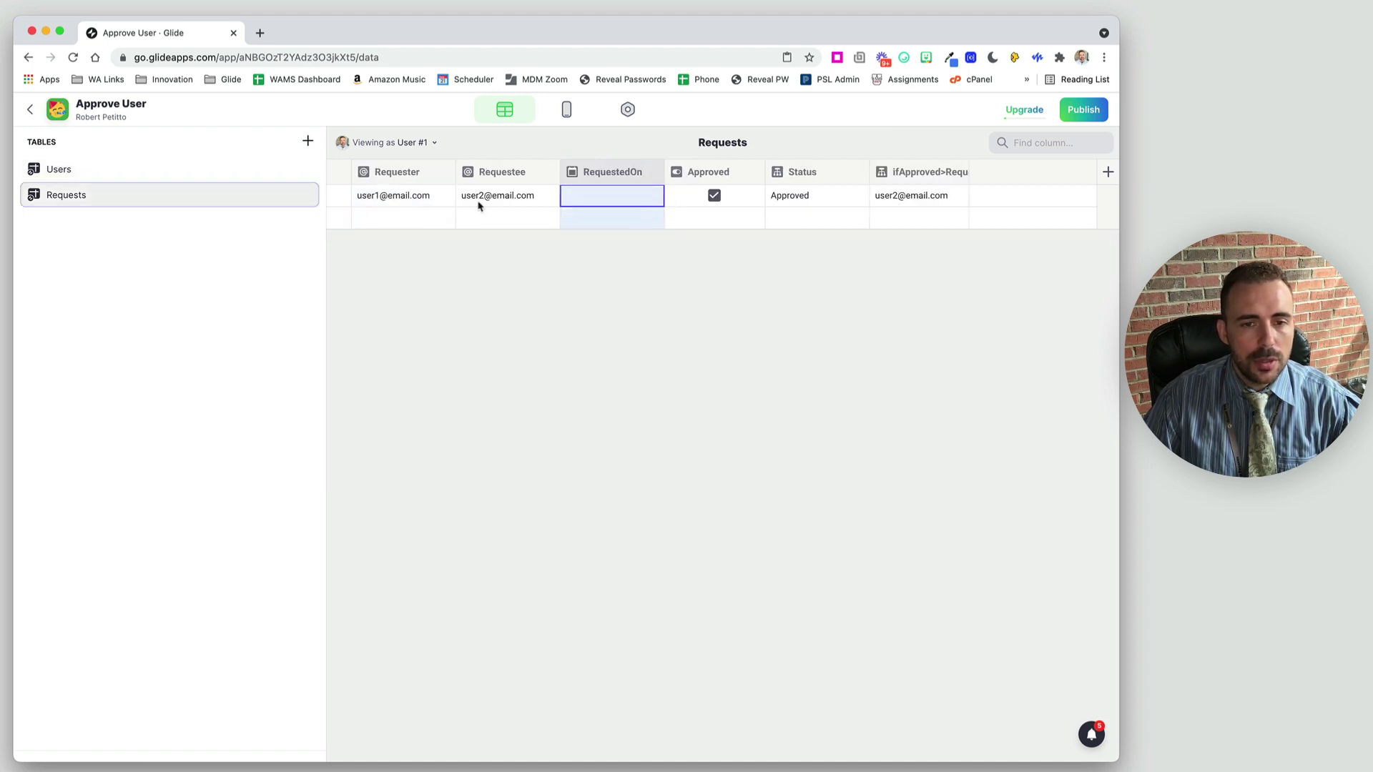
left_click(923, 195)
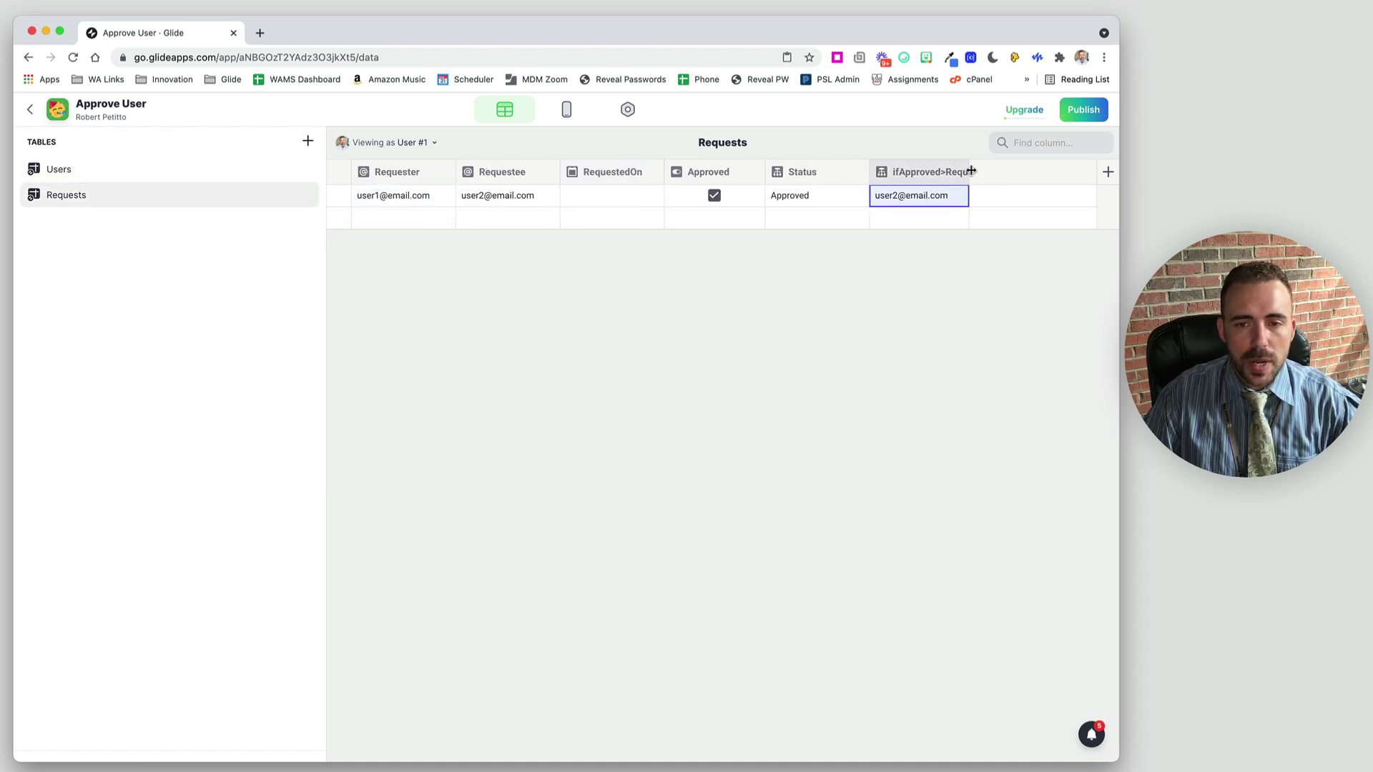
left_click_drag(971, 171, 1029, 171)
Add a Relation column labelled rel_approvedRequest to the Users table.
left_click(86, 169)
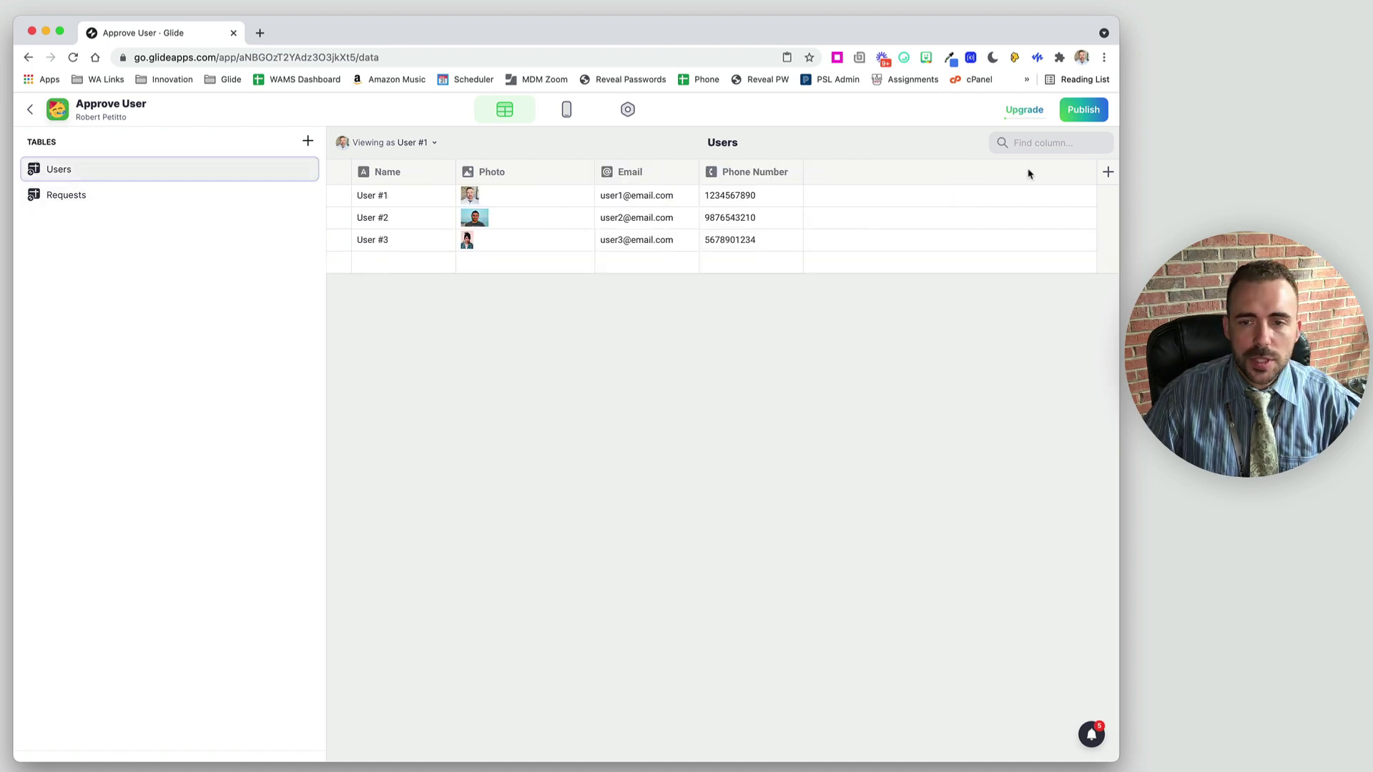
left_click(1108, 171)
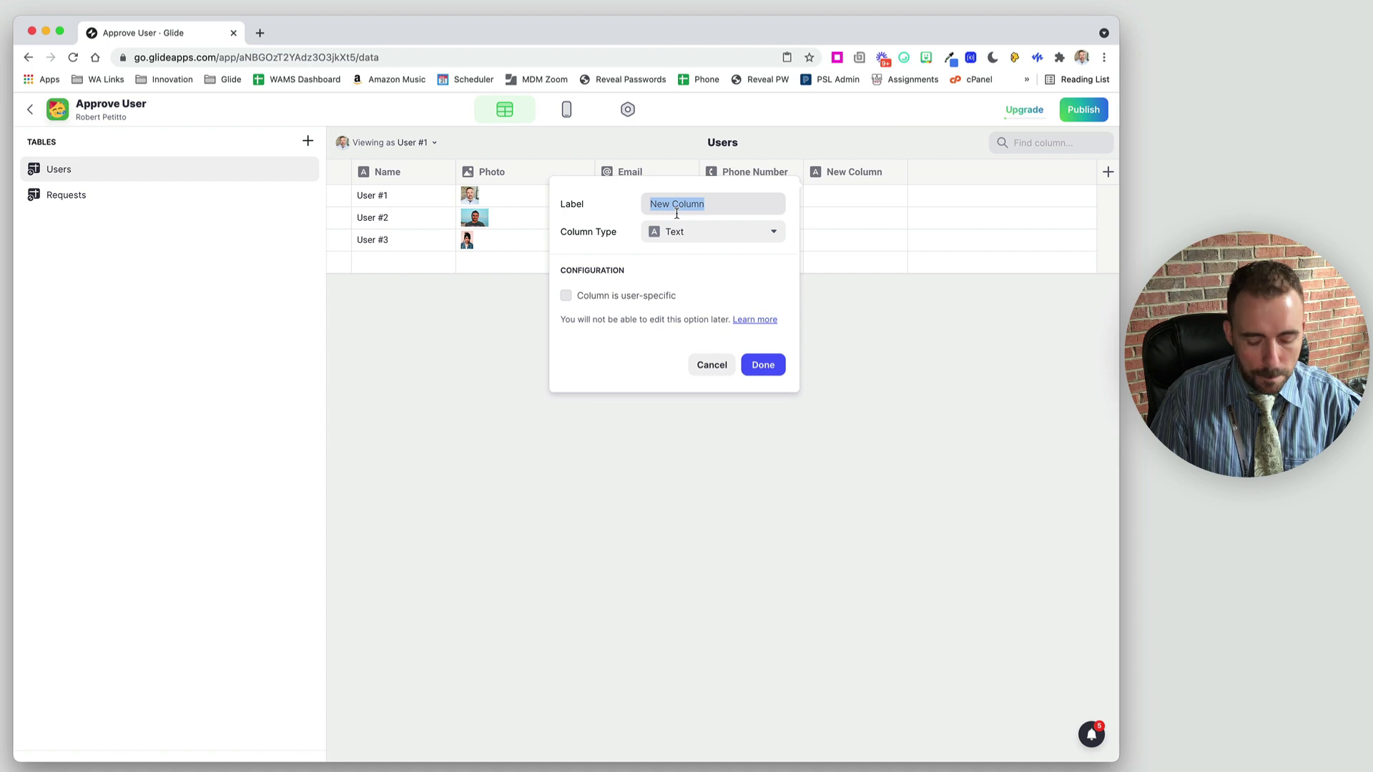
type("approvedRequest")
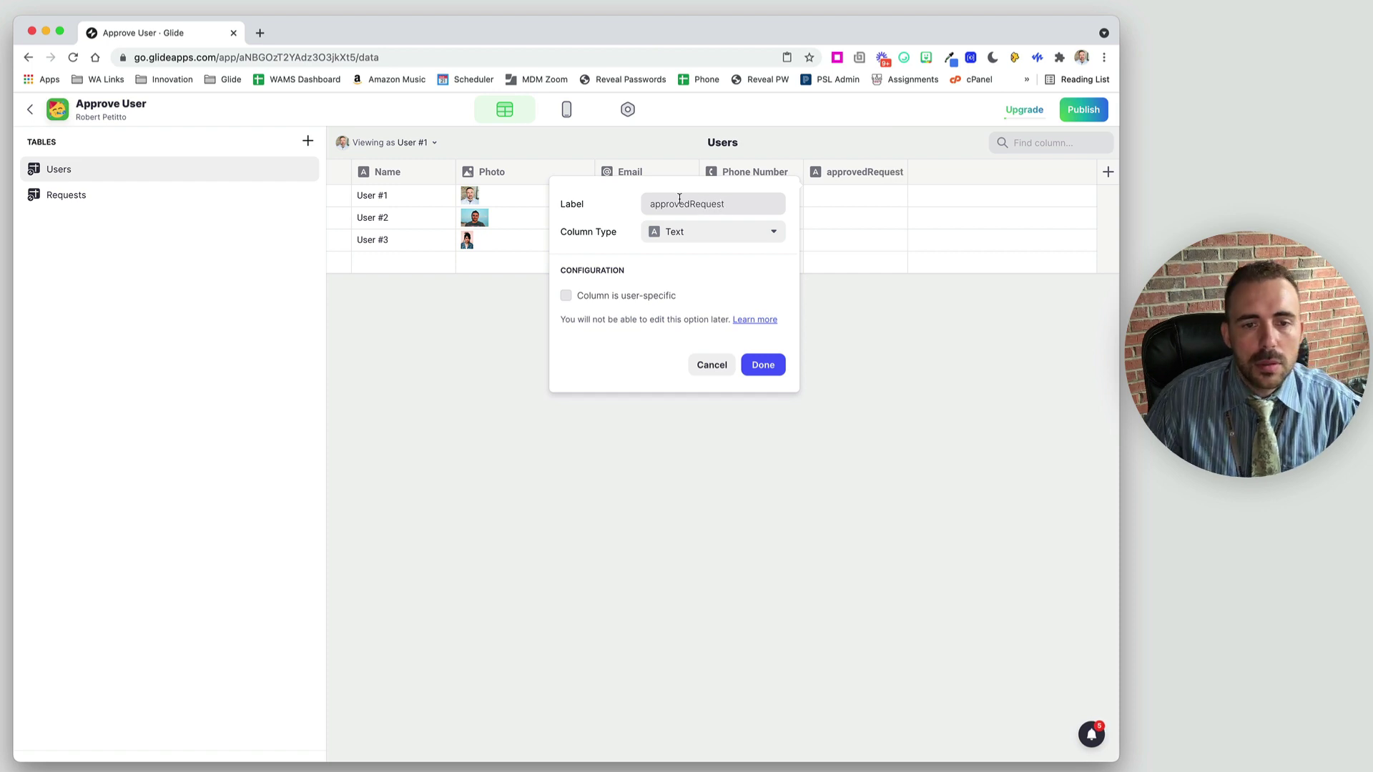
left_click(691, 236)
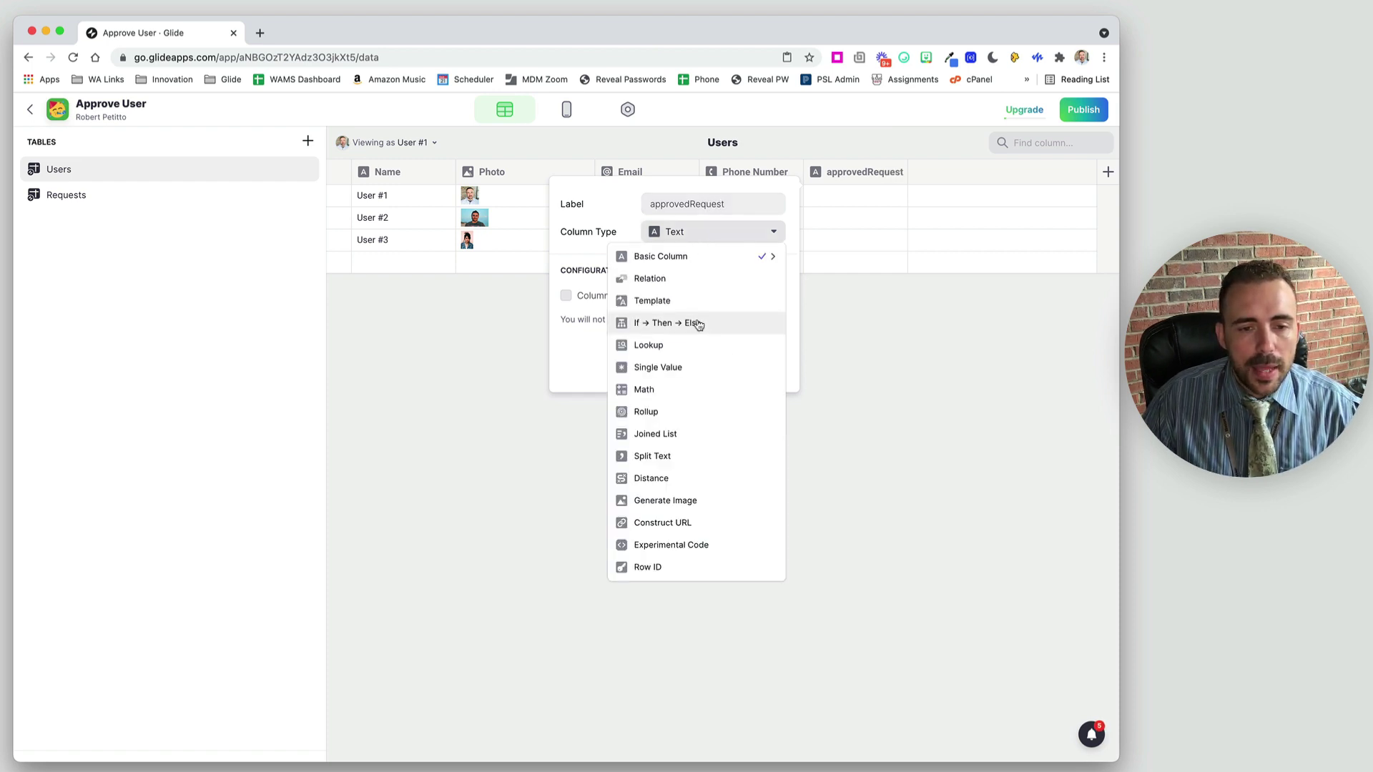
left_click(678, 280)
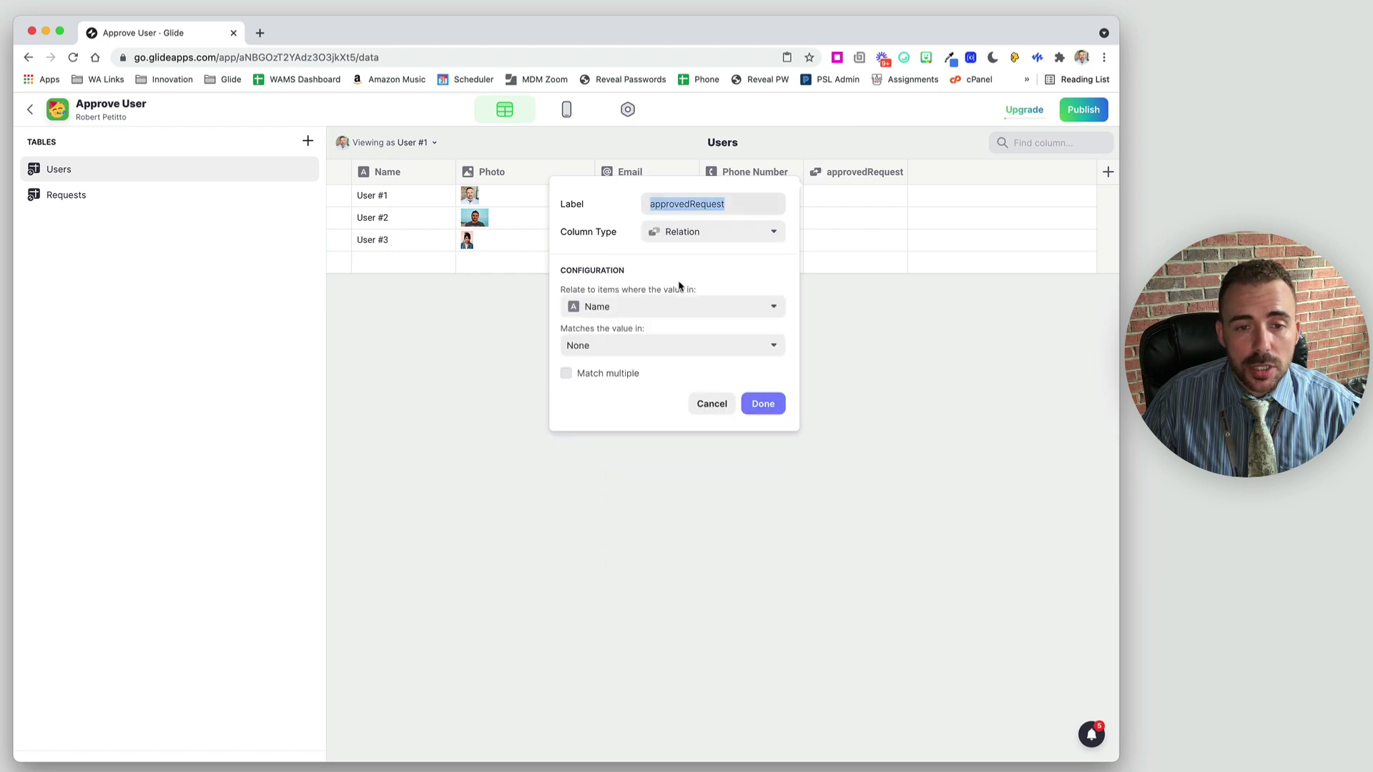
left_click(651, 206)
type("rel_")
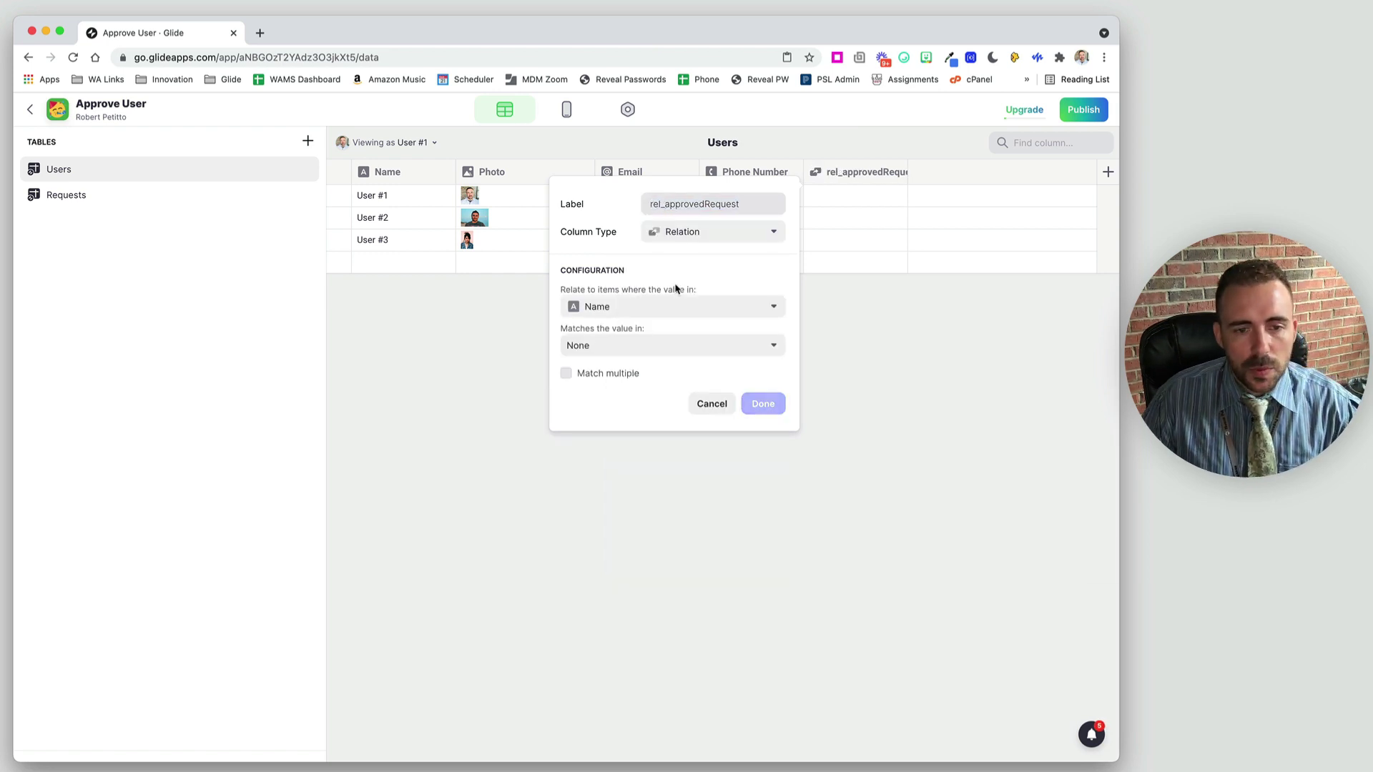
Relate the Users table's Email to ifApproved>Requestee in the Requests table and save the relation column.
left_click(635, 308)
left_click(609, 401)
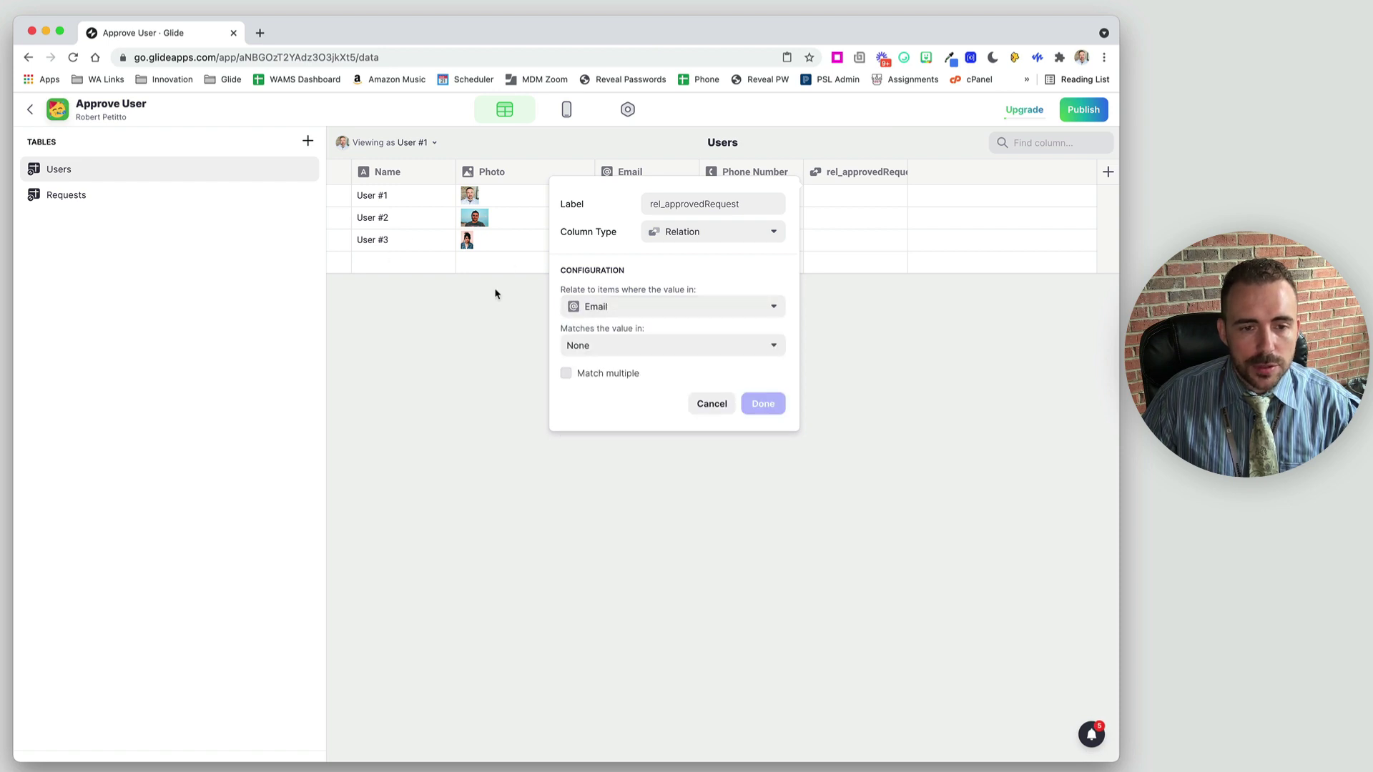
left_click(622, 346)
mouse_move(618, 420)
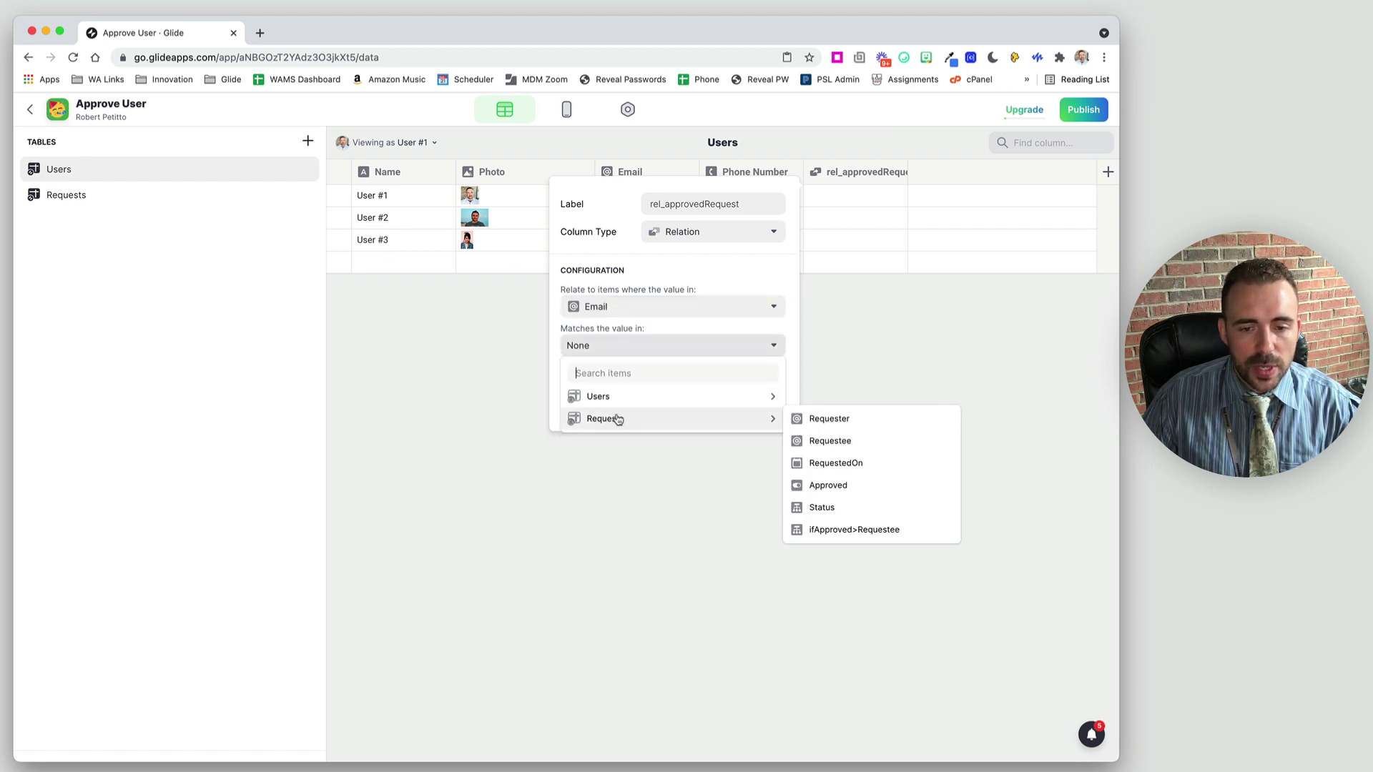
left_click(843, 531)
left_click(763, 405)
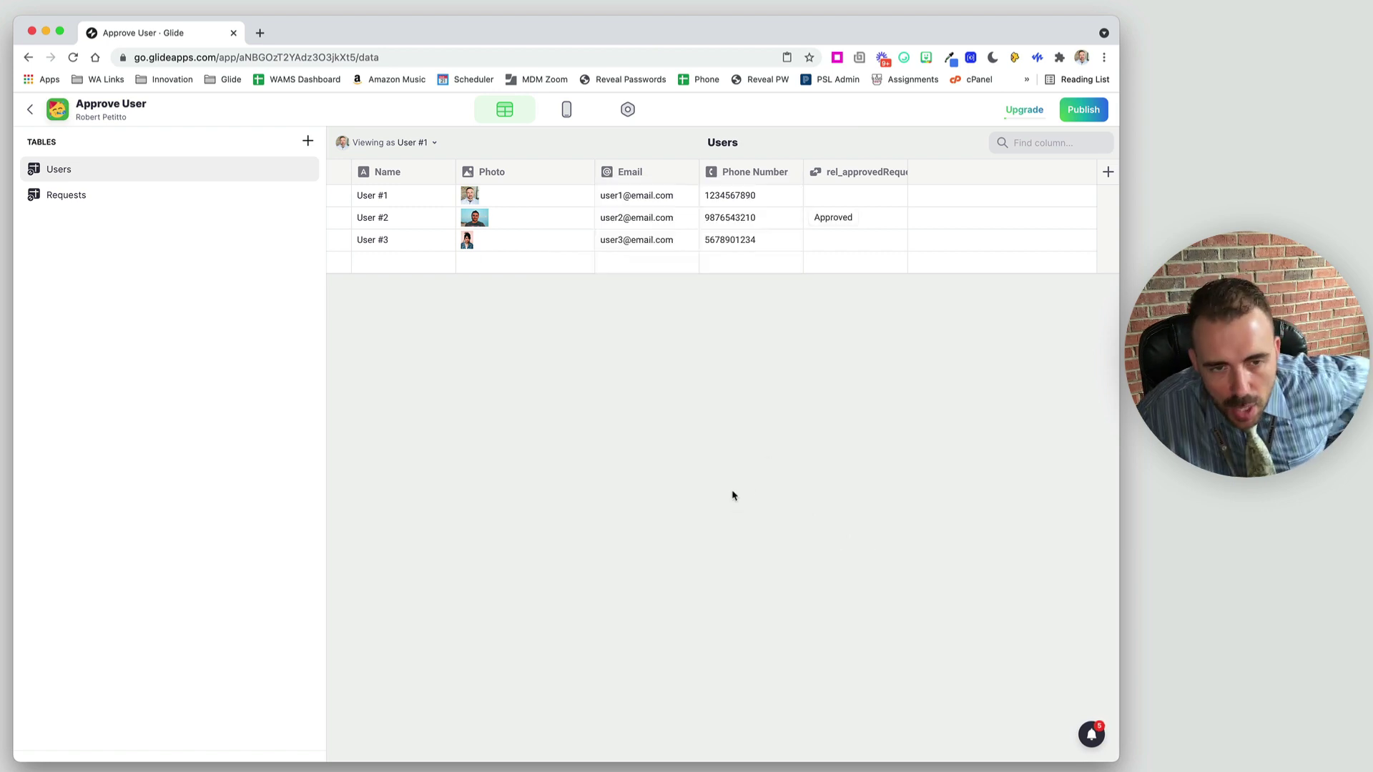
Check the new relation for User #1 and User #2 against the request in the Requests table.
left_click(387, 200)
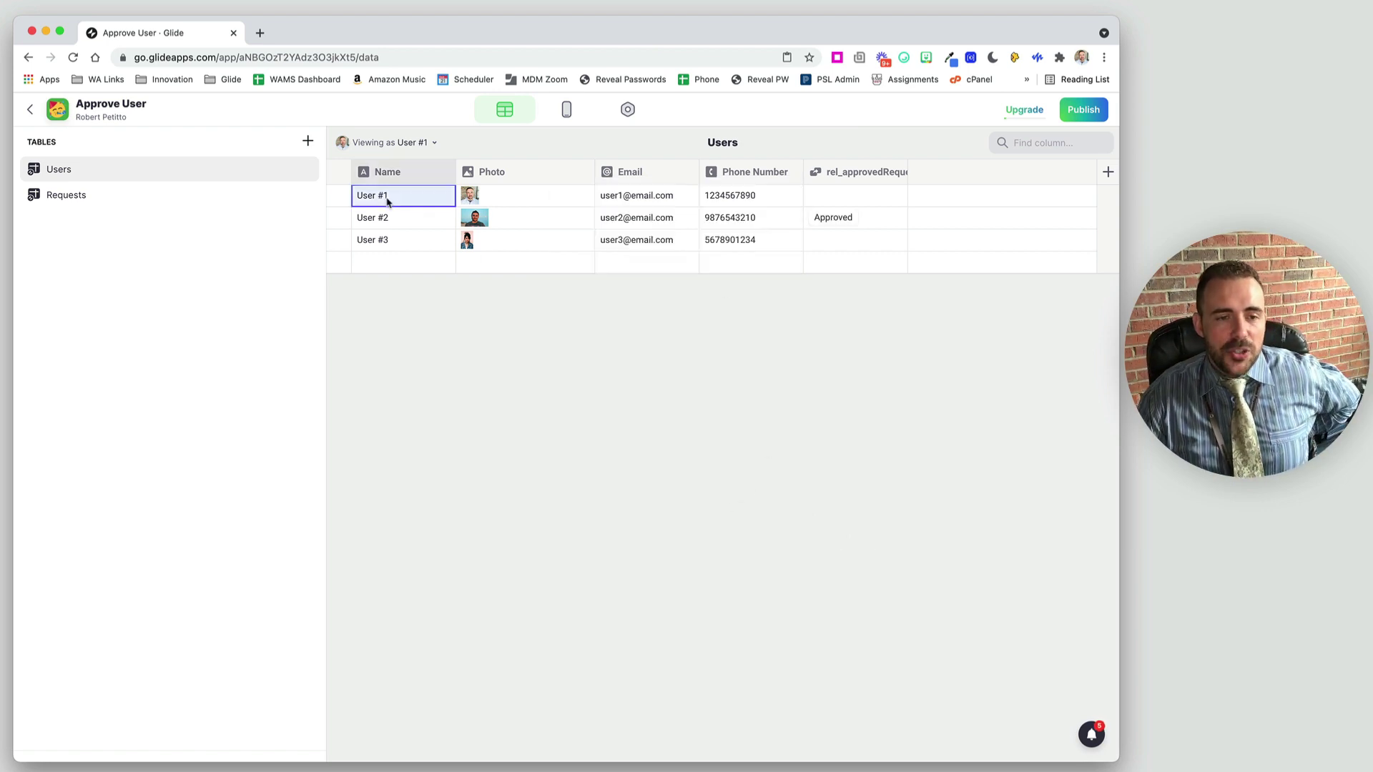
left_click(383, 223)
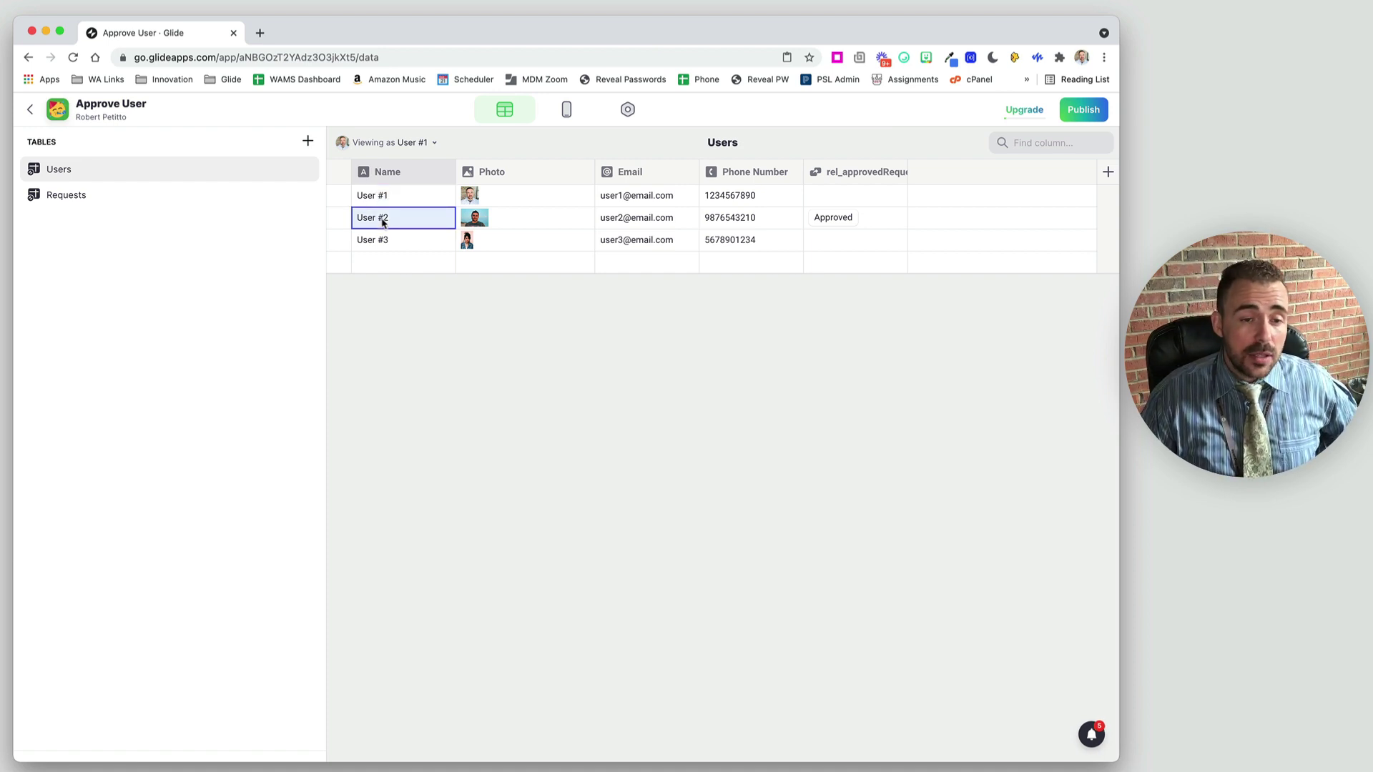
left_click(82, 199)
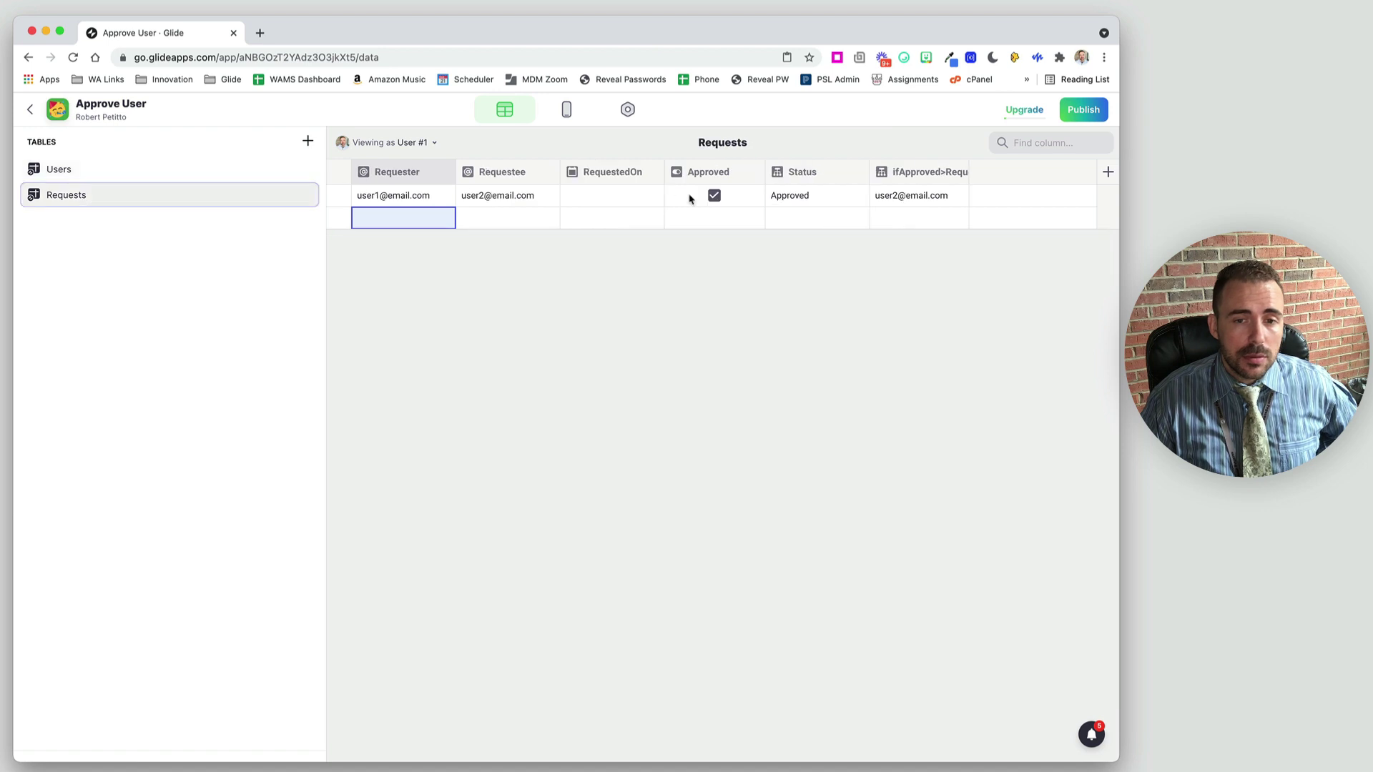
left_click(59, 173)
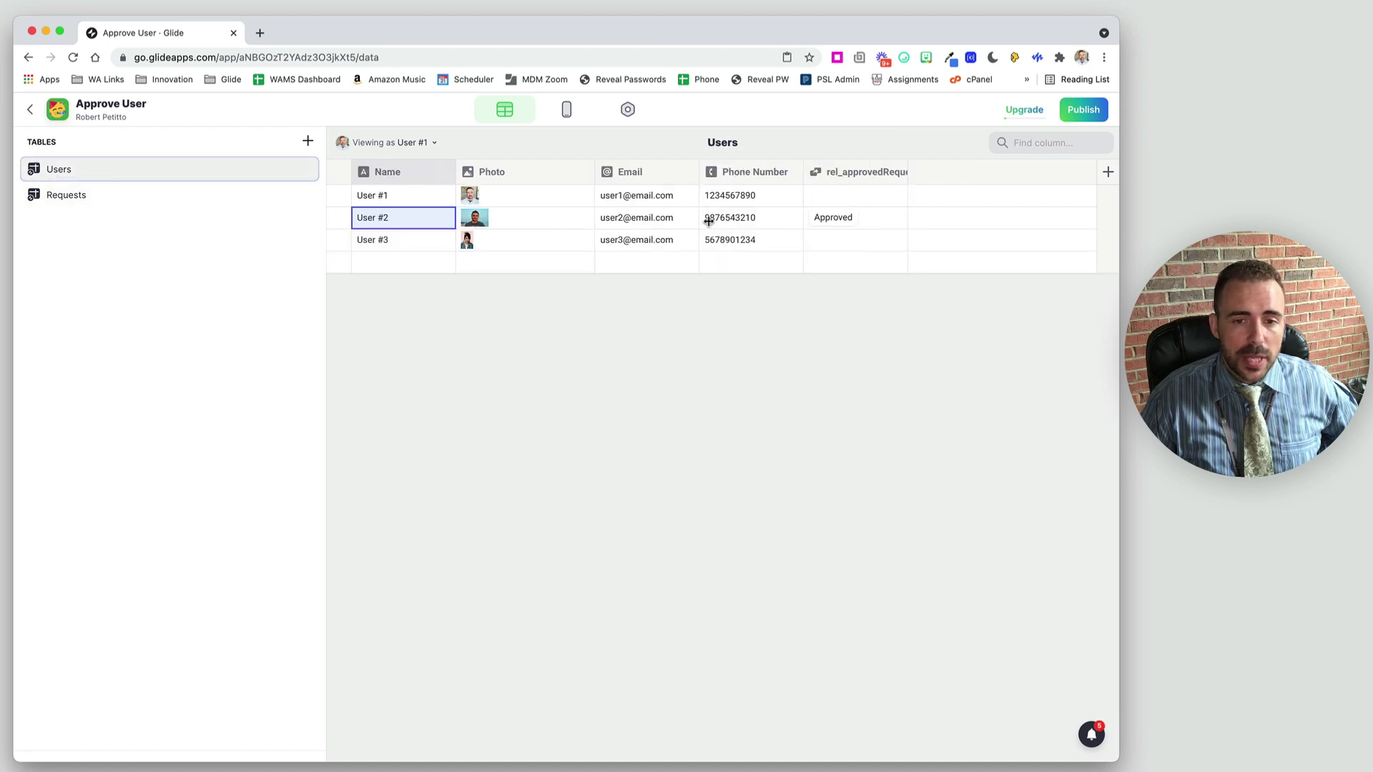
Switch the first request's Approved value off and back on, checking the Users table's relation each time.
left_click(98, 195)
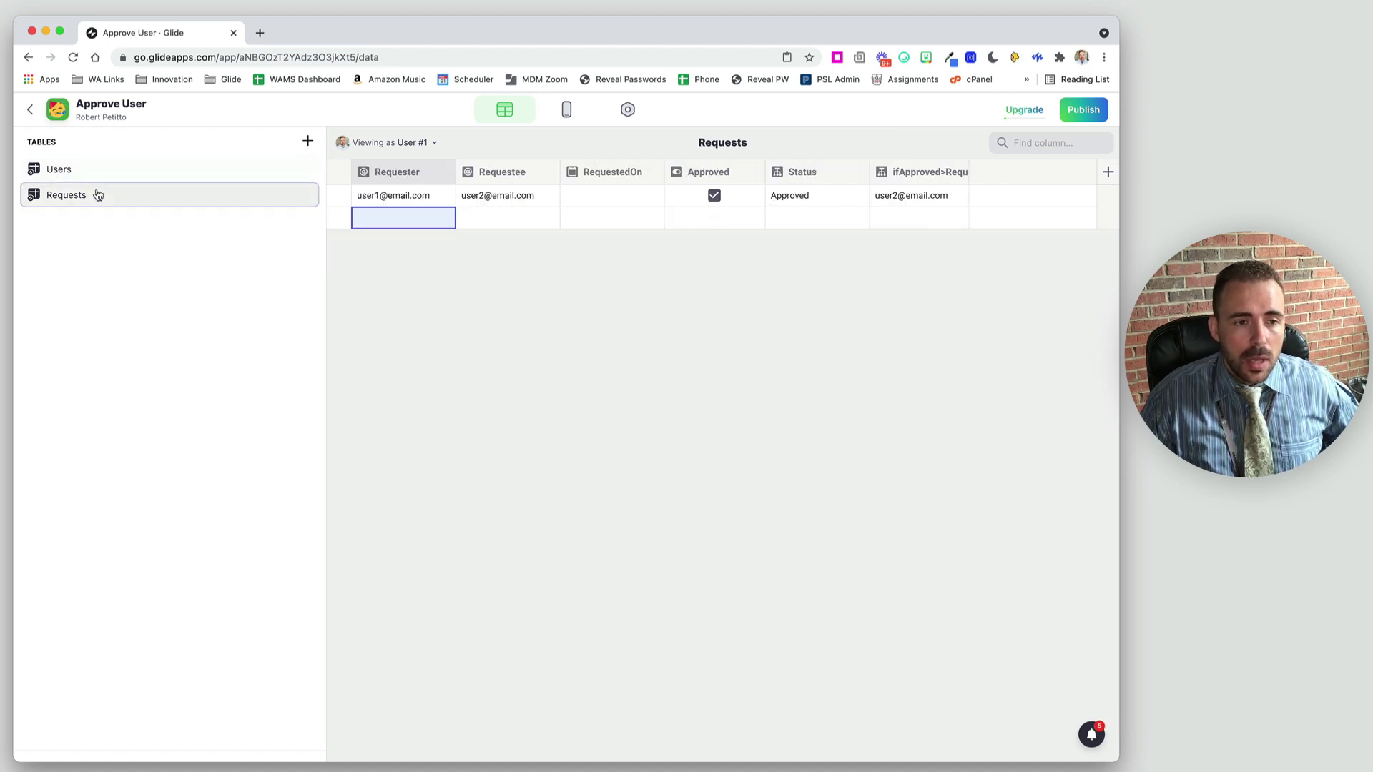
left_click(715, 198)
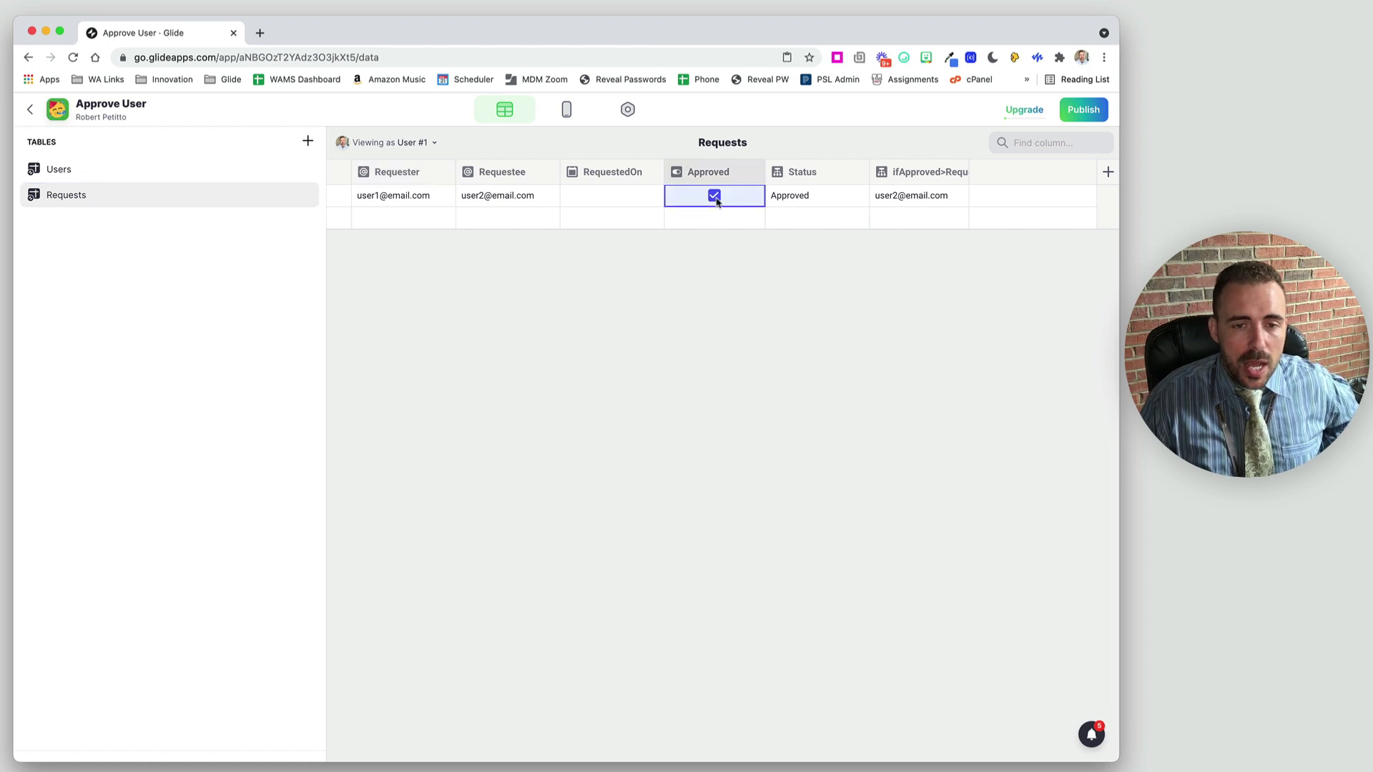
left_click(178, 173)
left_click(823, 227)
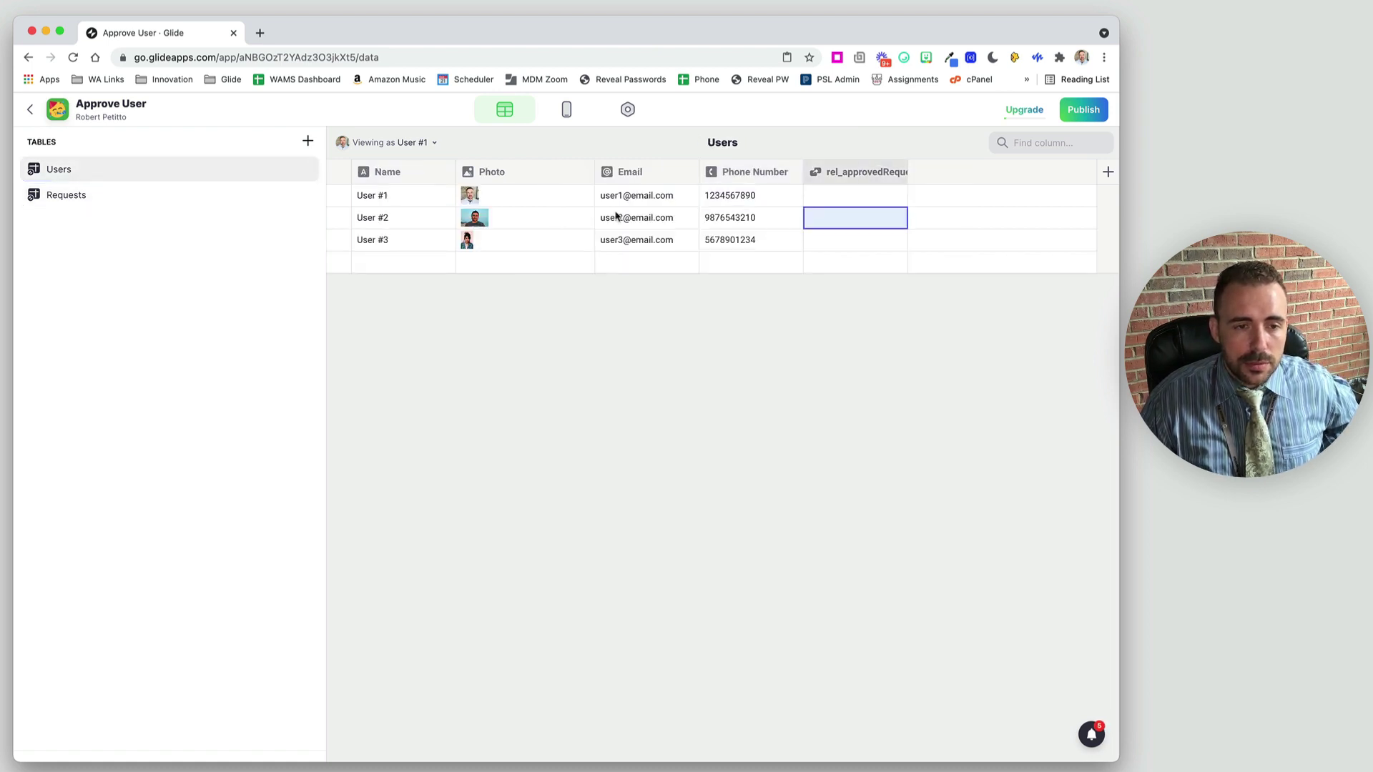
left_click(117, 195)
left_click(714, 196)
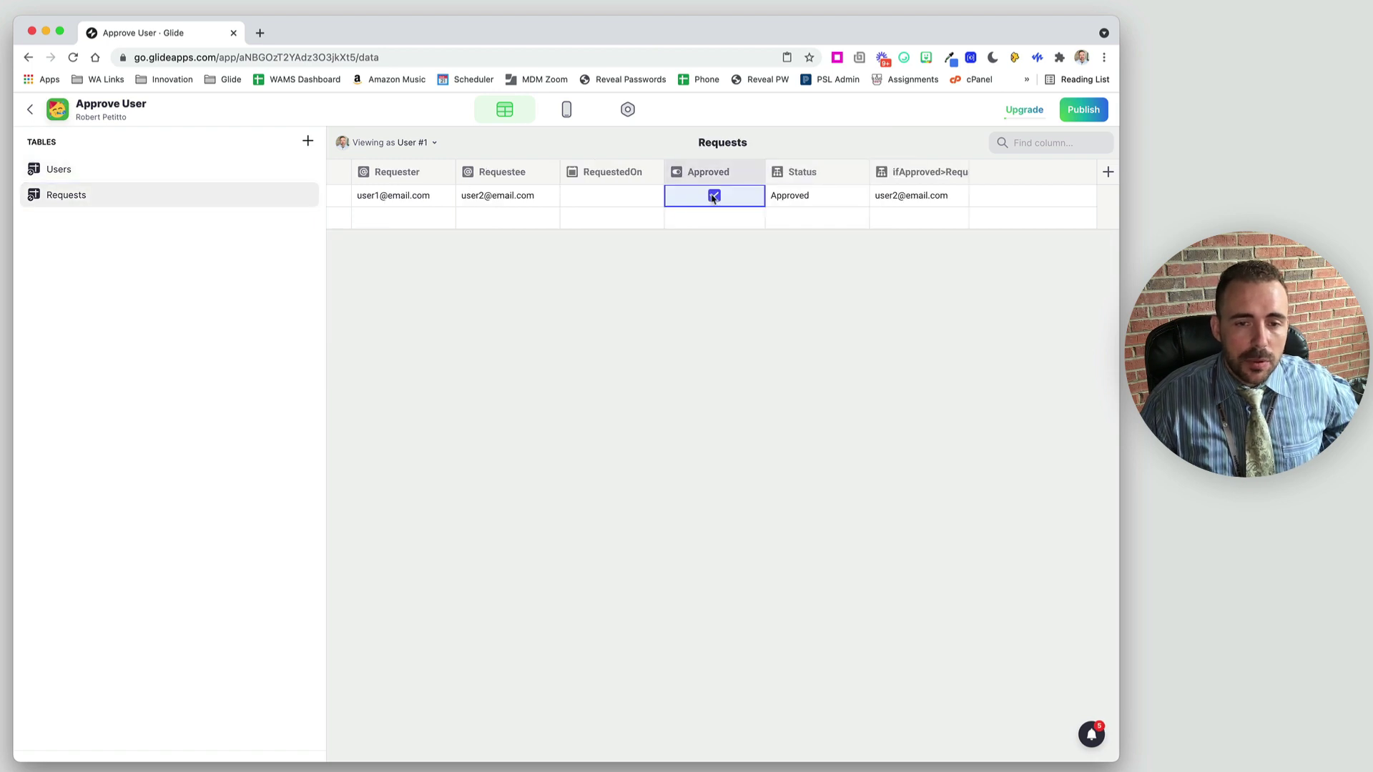
left_click(186, 176)
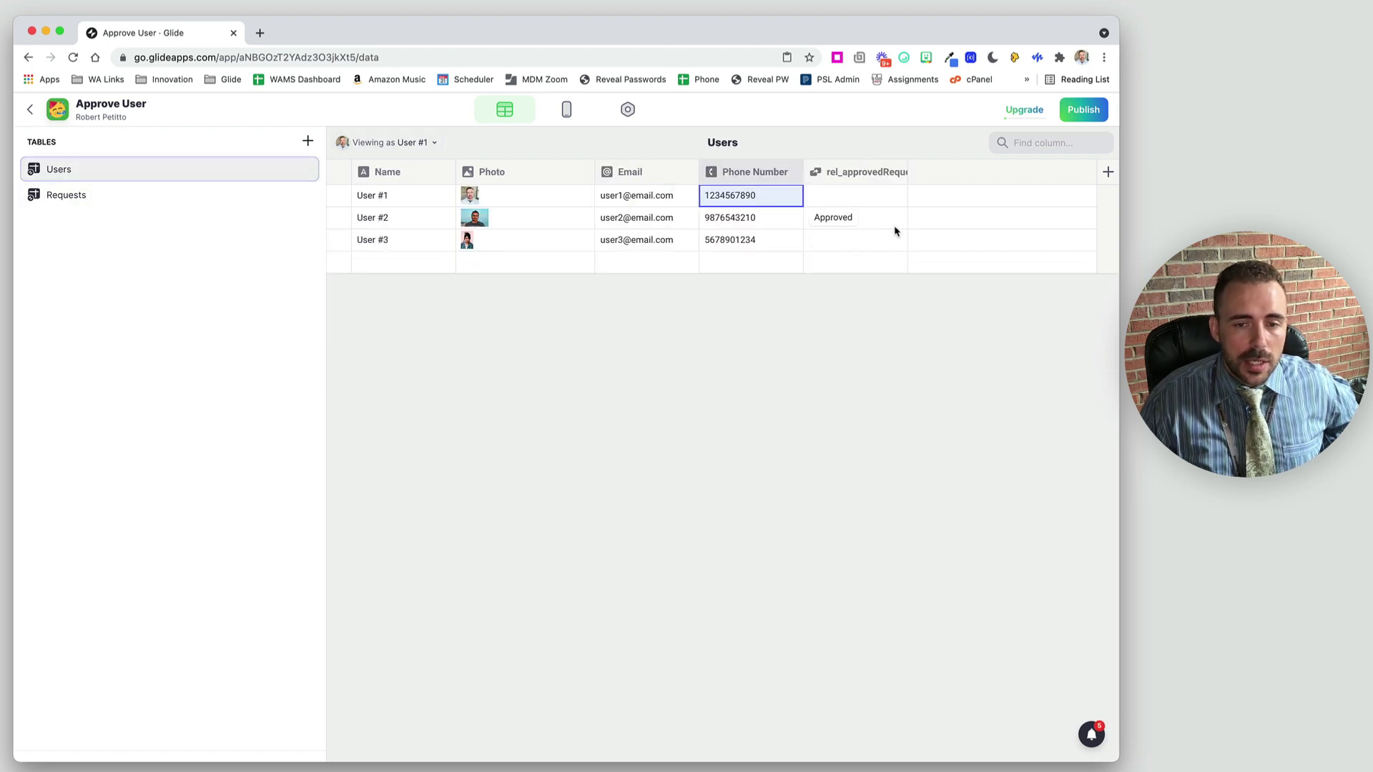
Check the rel_approvedRequest values in the Users table while viewing as User #2, User #3 and User #1 in turn.
left_click(429, 143)
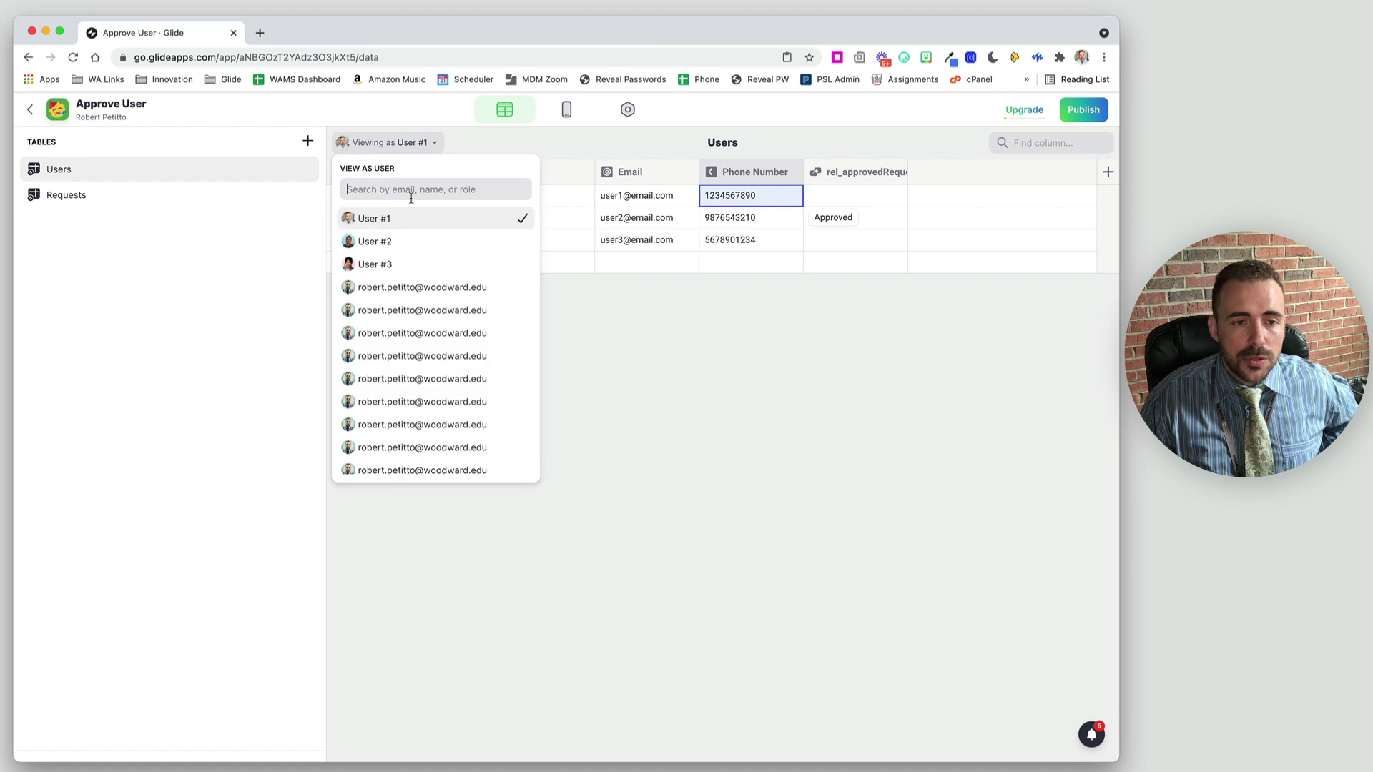
left_click(402, 243)
left_click(860, 218)
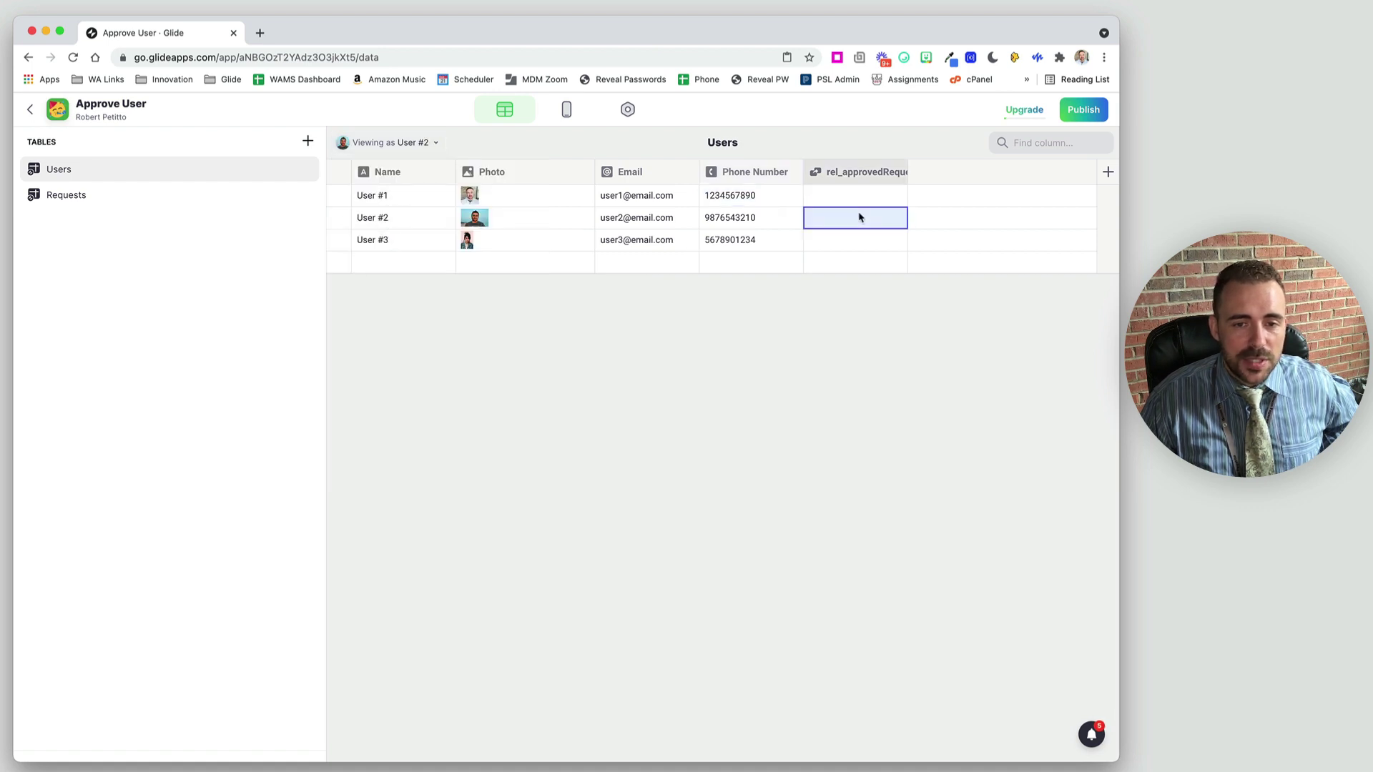
left_click(427, 142)
left_click(412, 265)
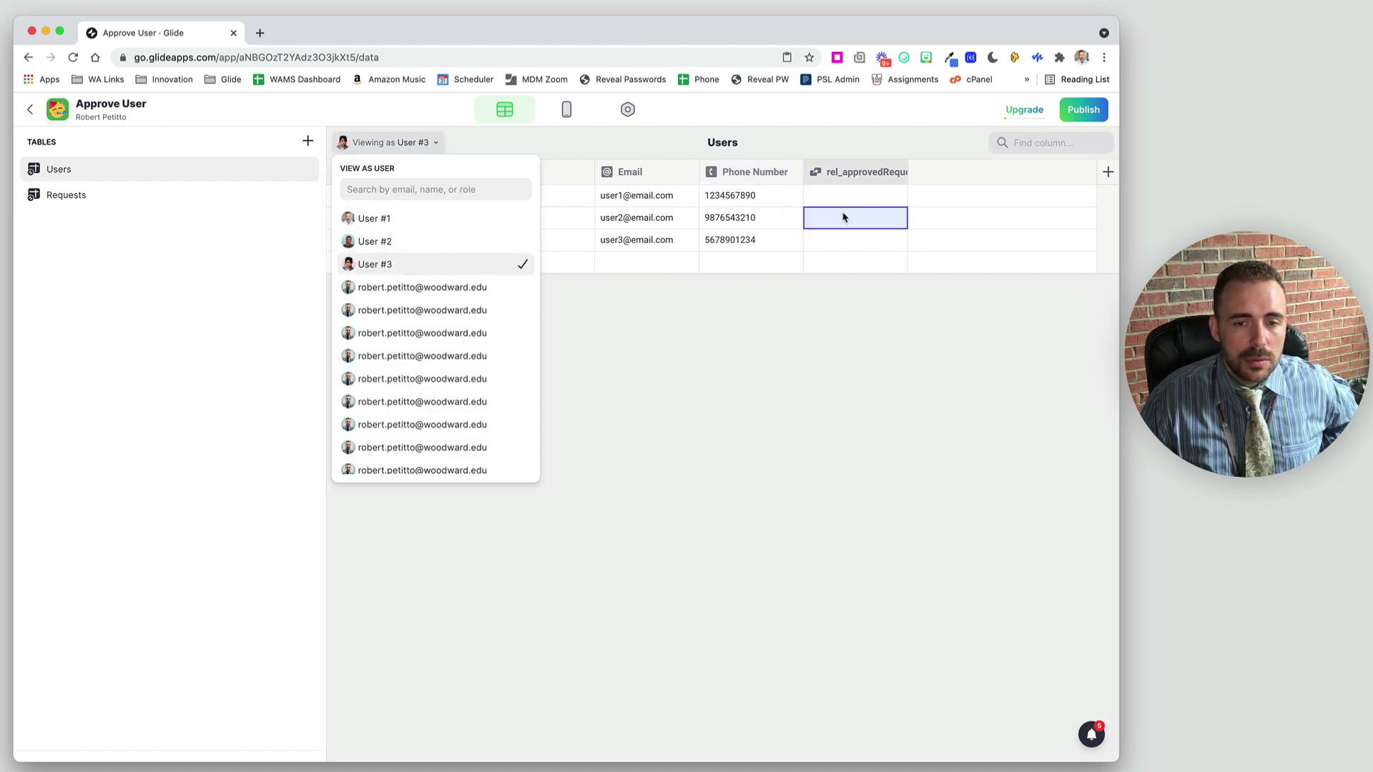
left_click(414, 218)
left_click(868, 216)
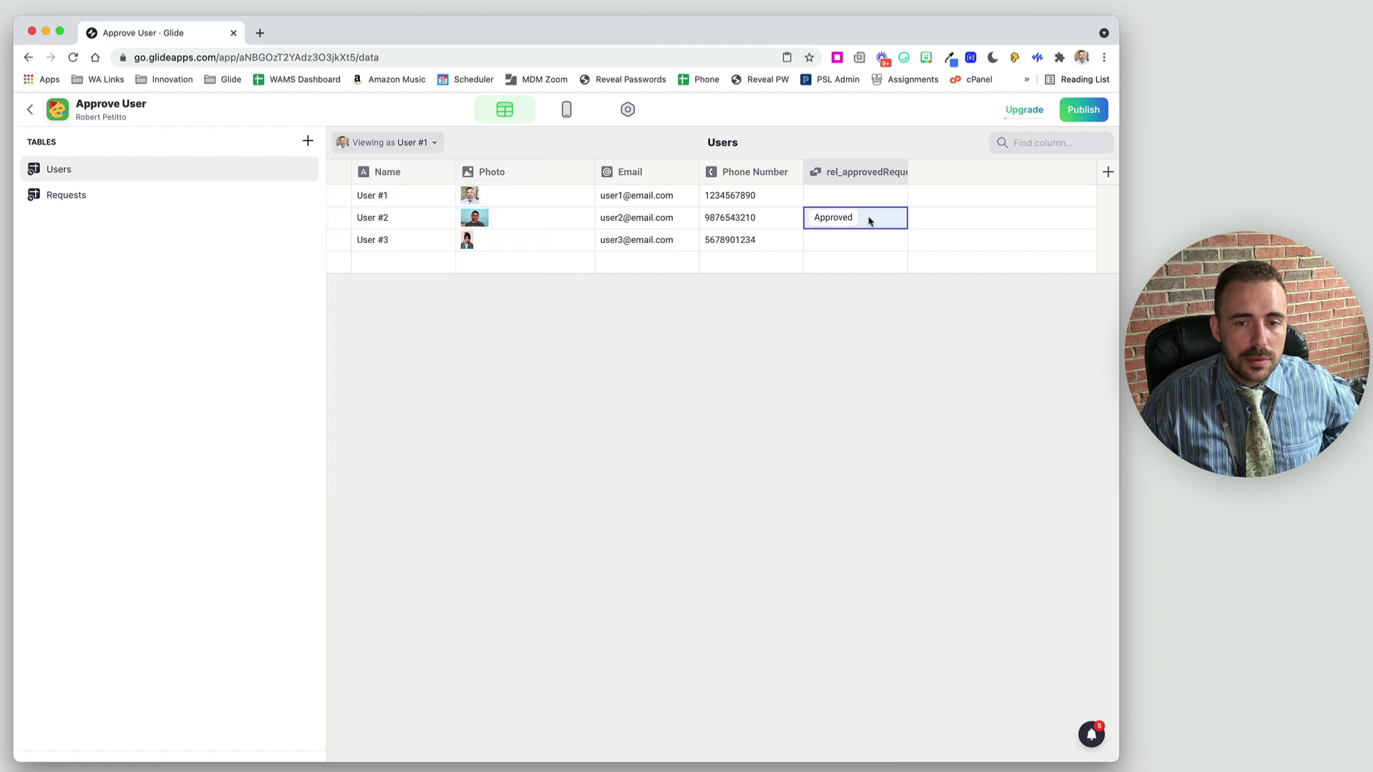
left_click(866, 257)
left_click(849, 170)
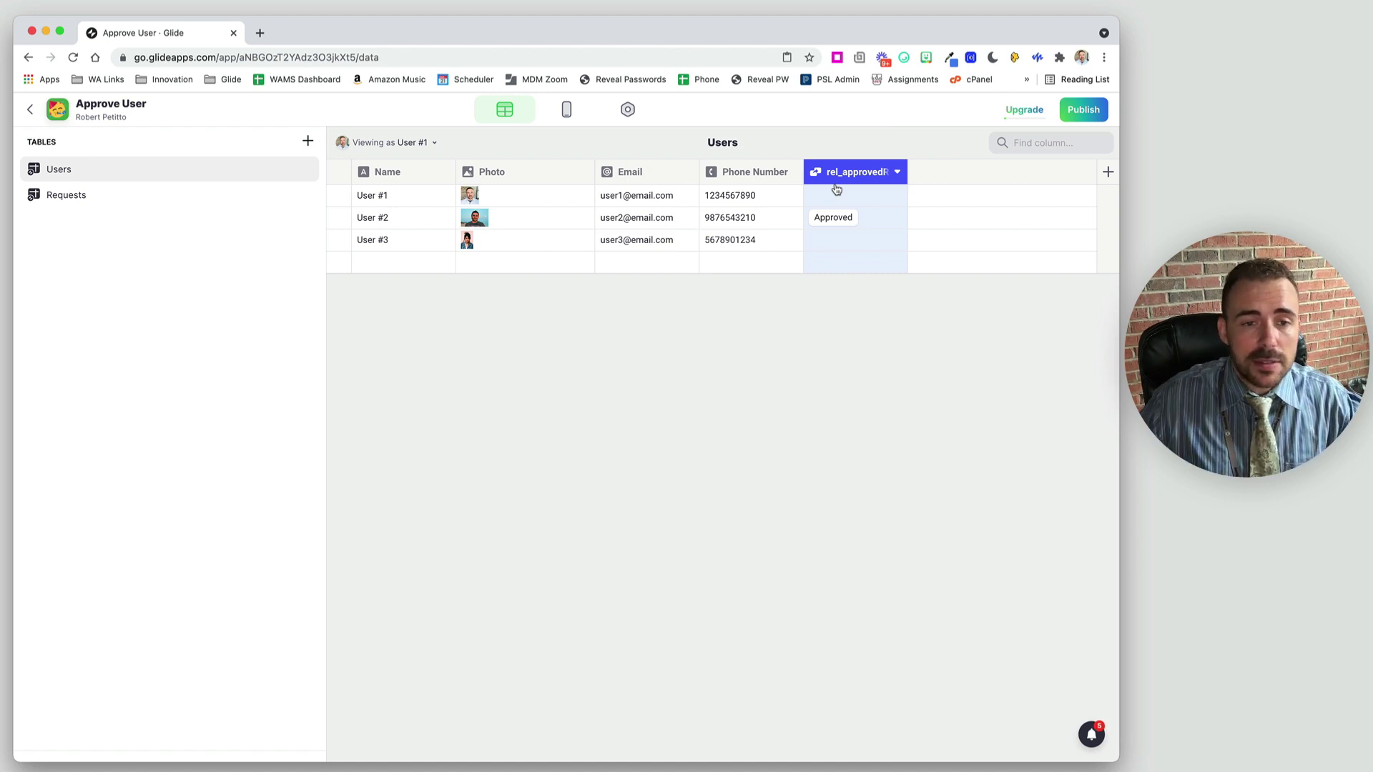
Change the source of the Things tab in the app layout to the Users table.
left_click(565, 109)
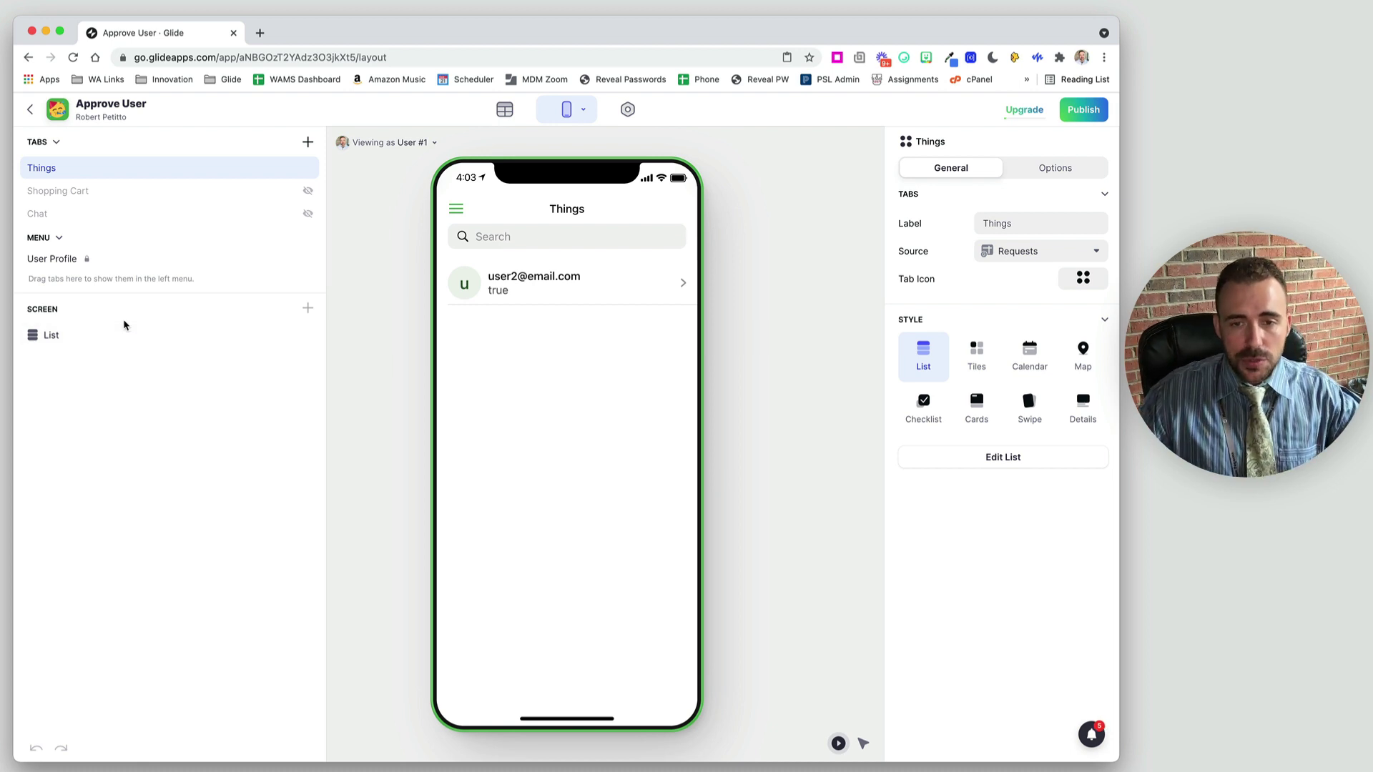
left_click(80, 337)
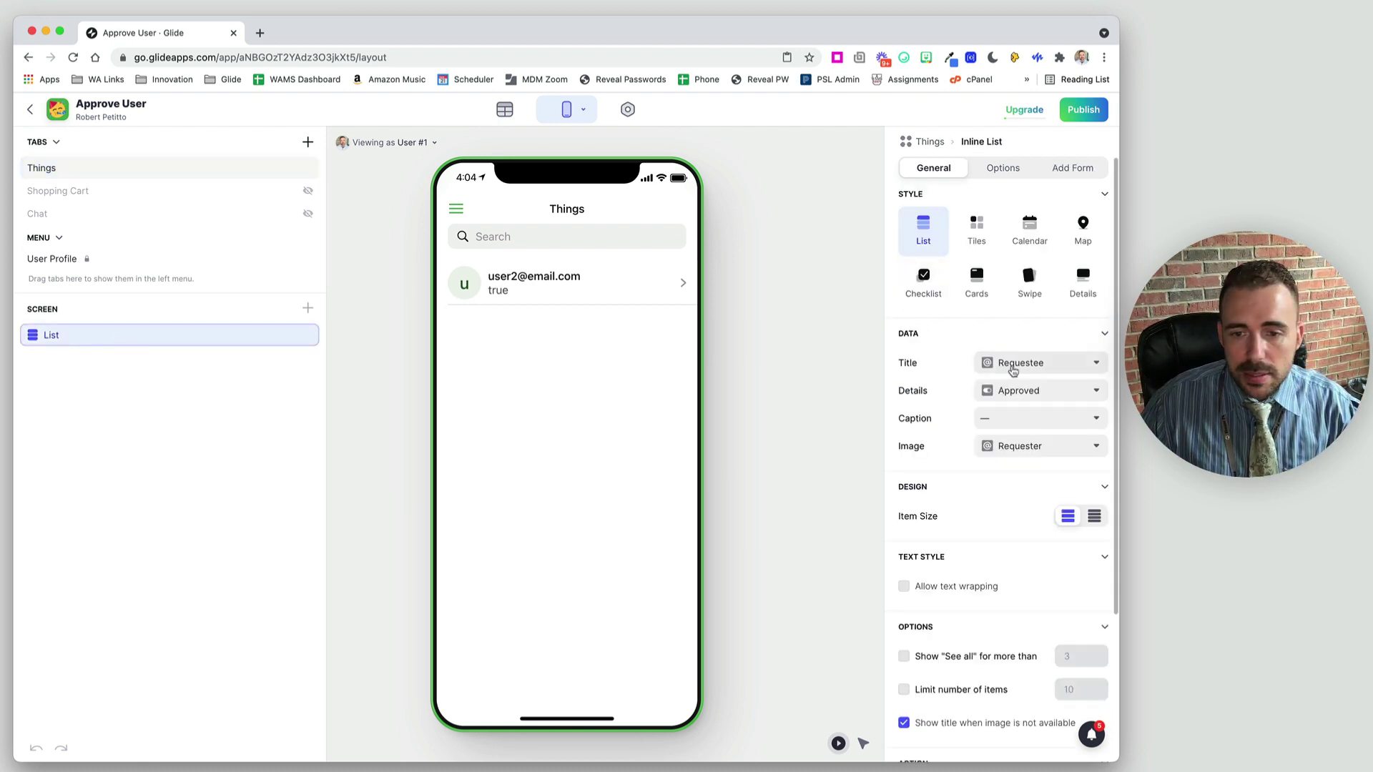
left_click(919, 147)
left_click(1019, 253)
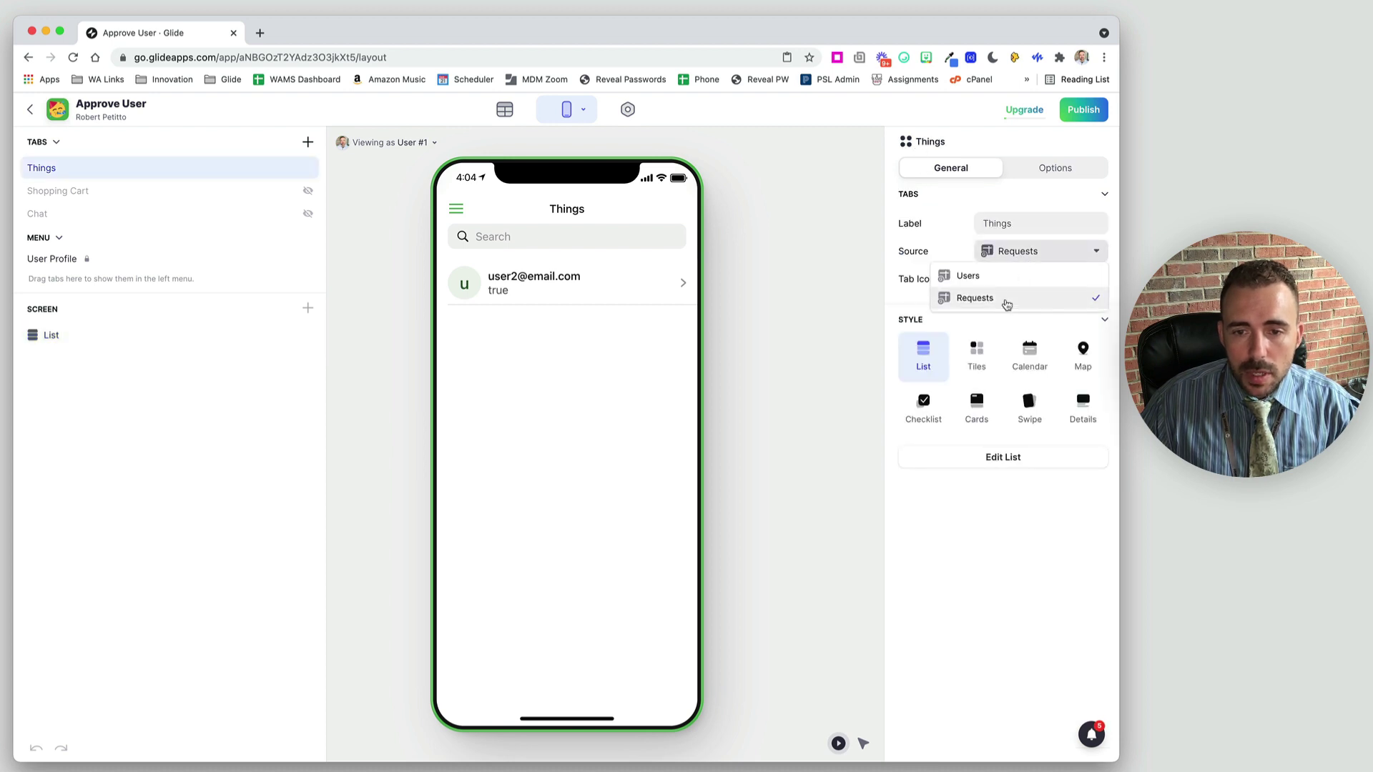
left_click(999, 282)
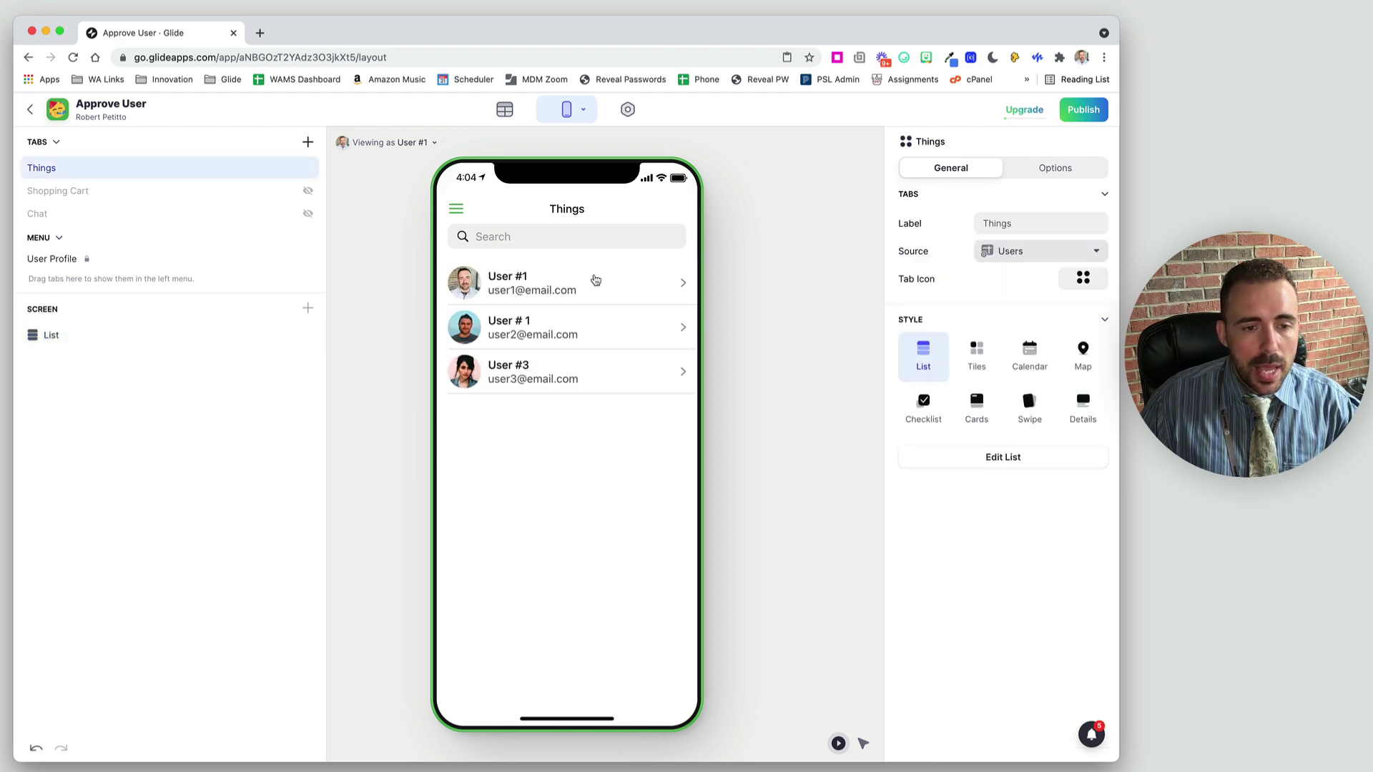
Compare the second user's name in the app preview with the Users table and reload the page.
left_click(505, 112)
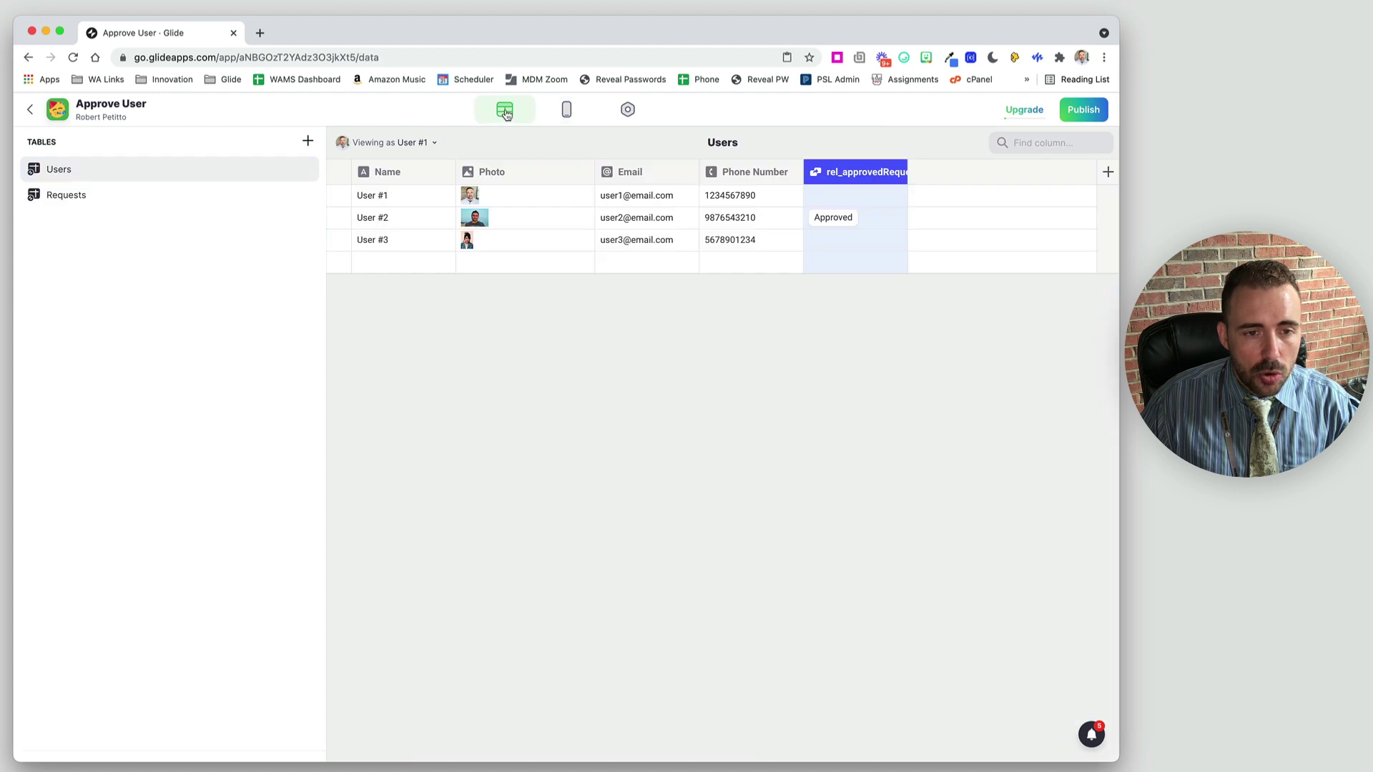
left_click(566, 110)
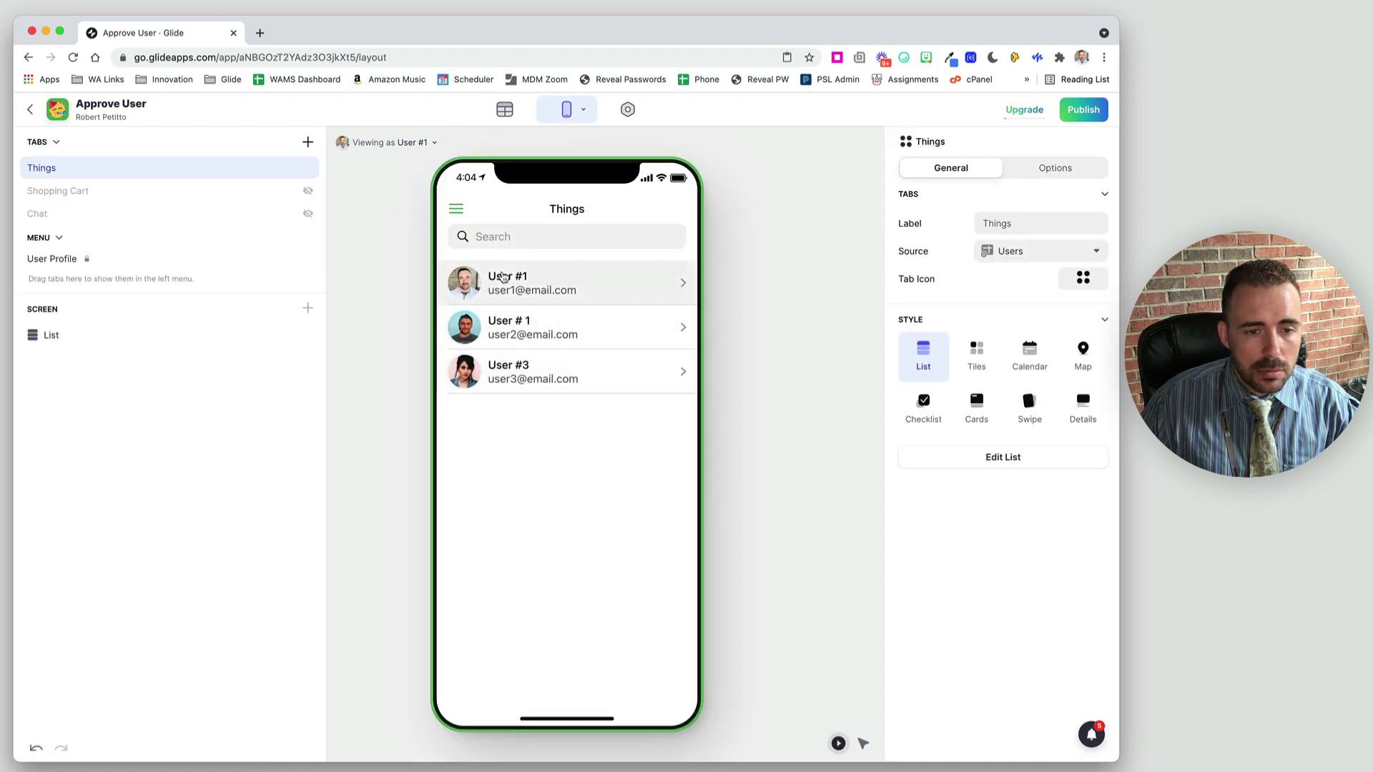
left_click(529, 329)
left_click(474, 207)
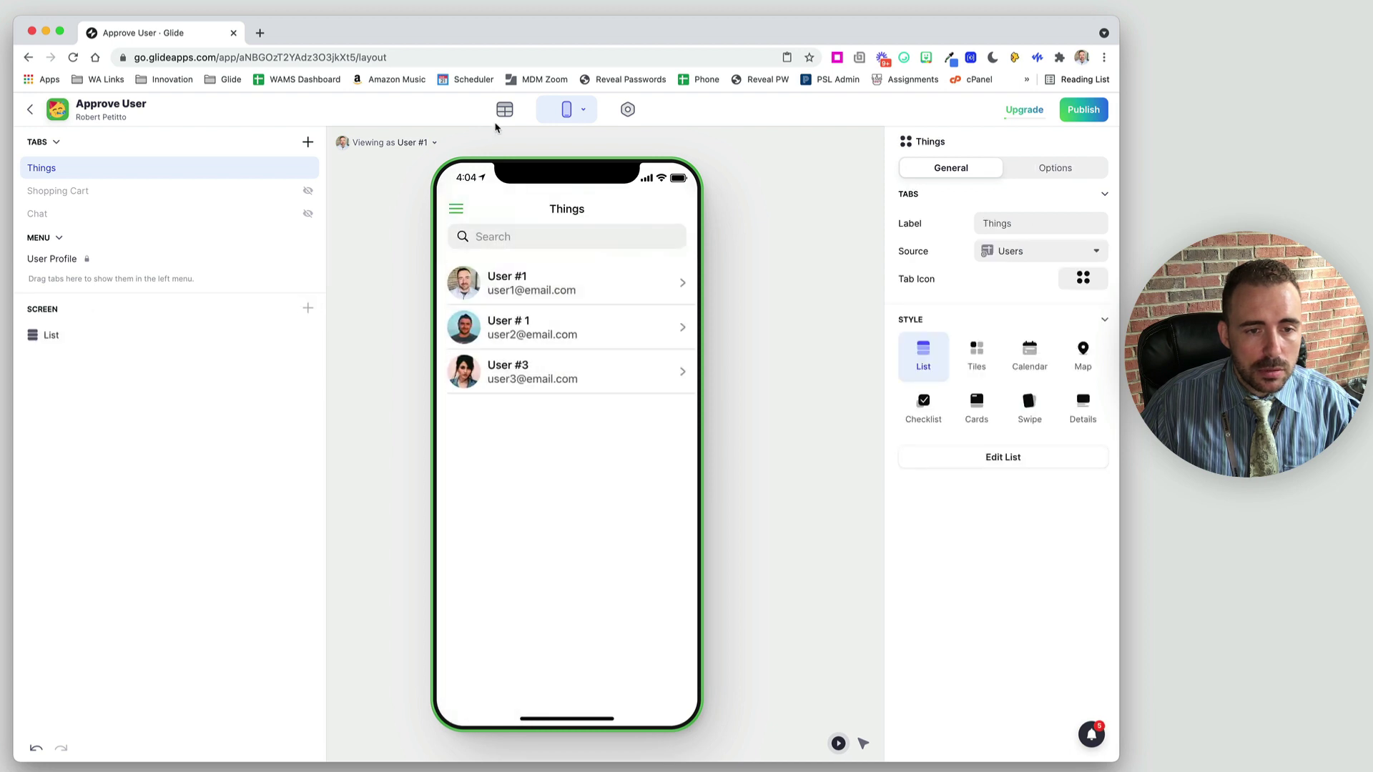
left_click(504, 113)
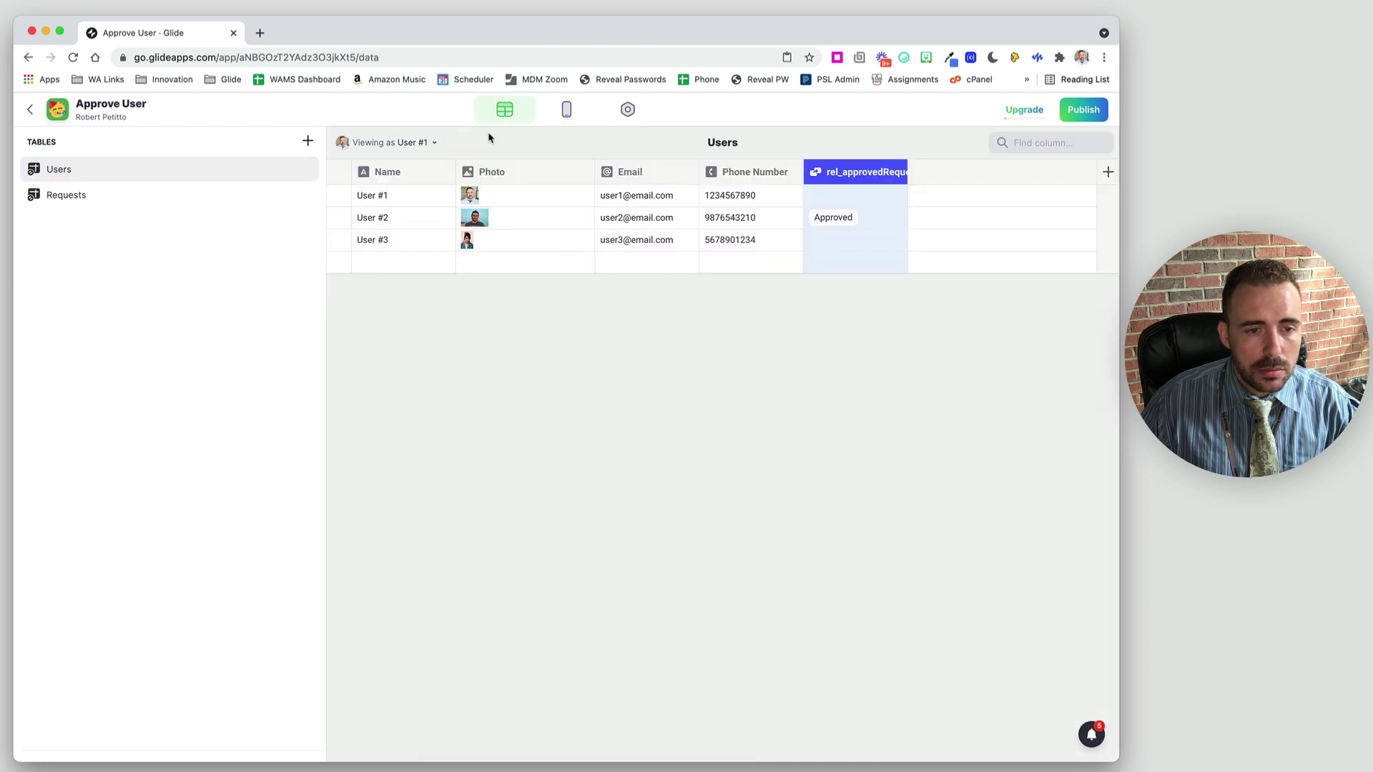
left_click(385, 199)
left_click(567, 108)
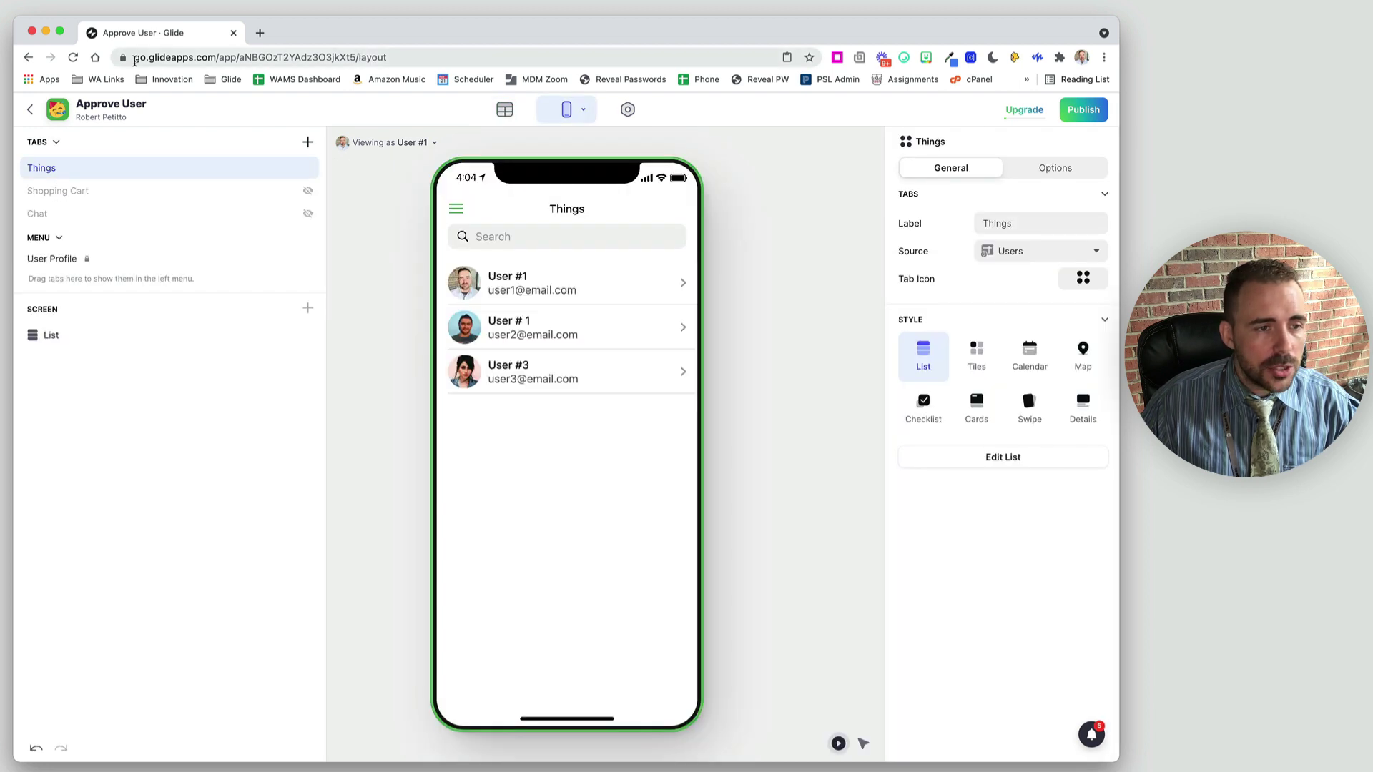
left_click(75, 64)
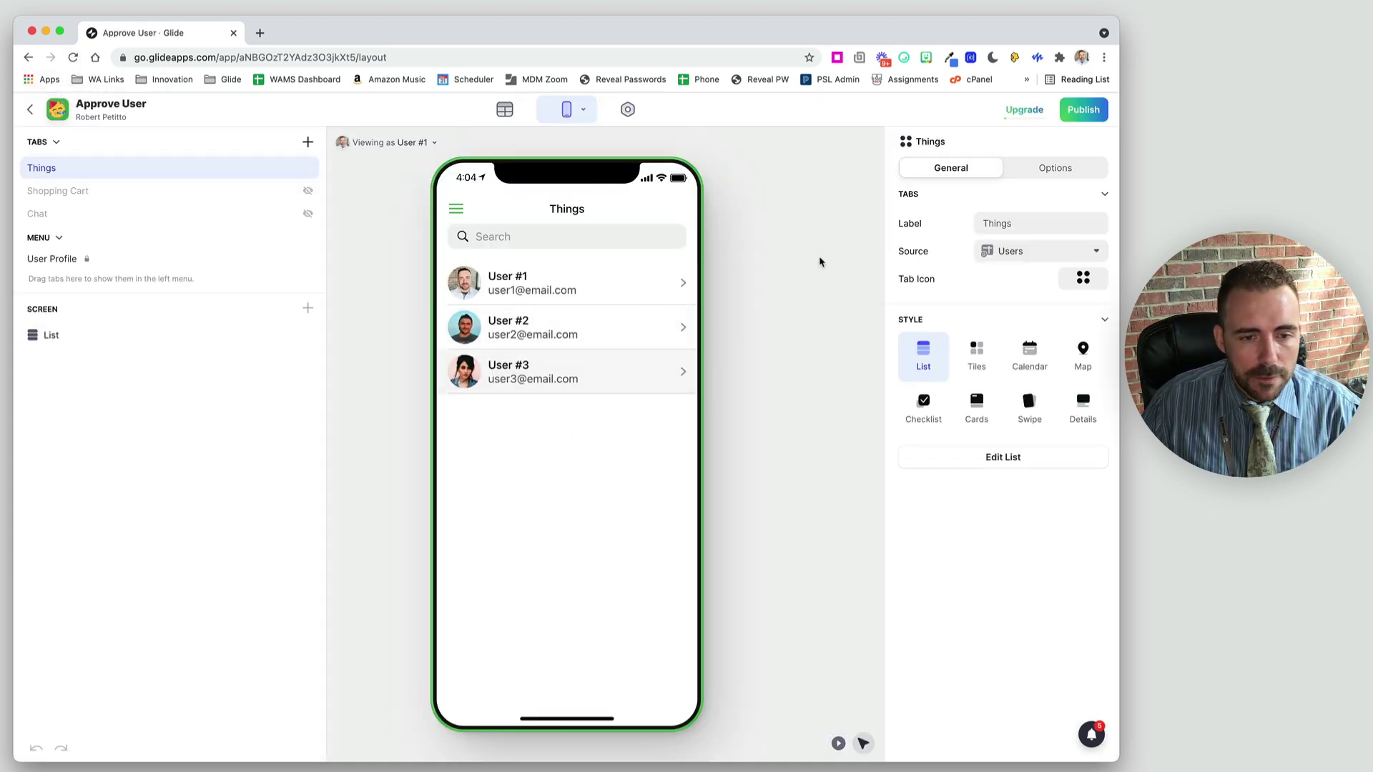
Filter the Things list to show only users whose Email isn't signed-in user.
left_click(1047, 165)
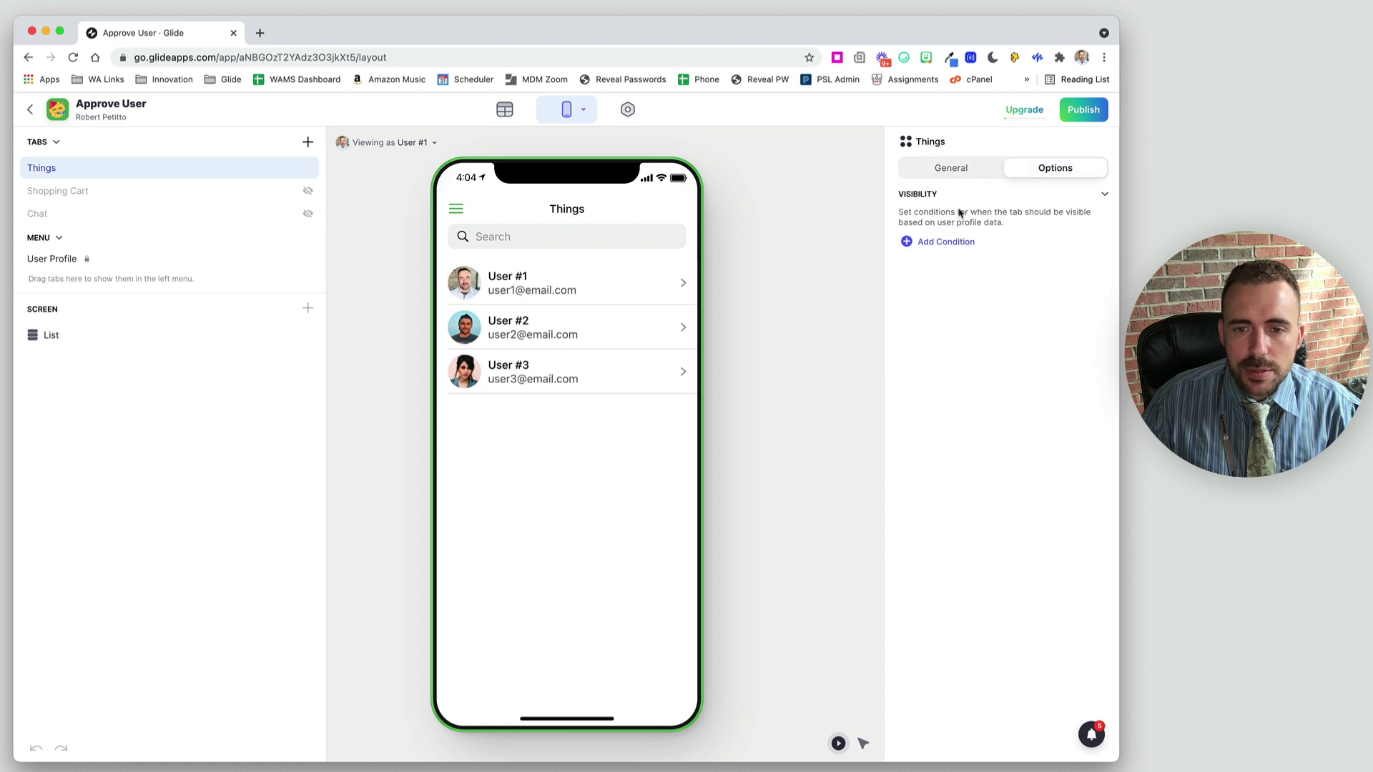
left_click(951, 168)
left_click(1037, 456)
left_click(998, 170)
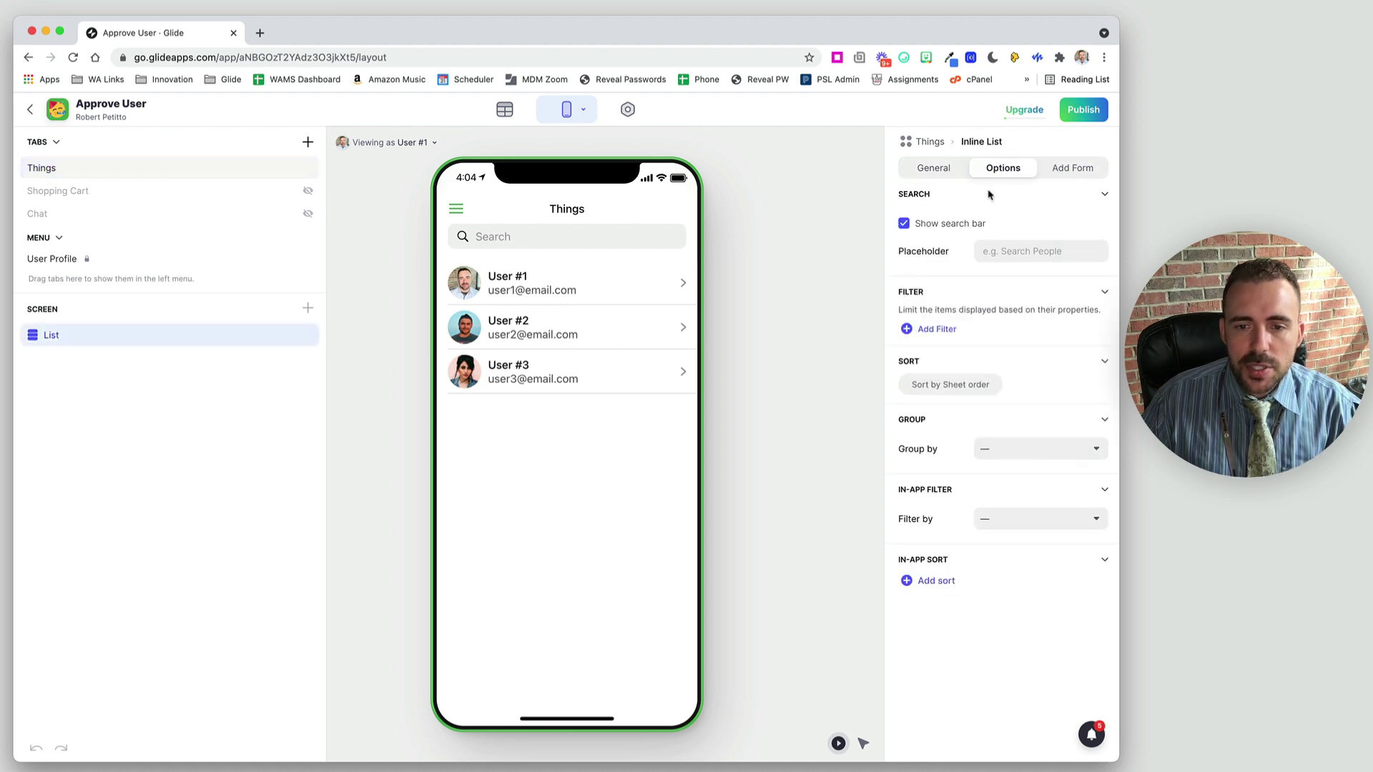
left_click(937, 329)
left_click(945, 331)
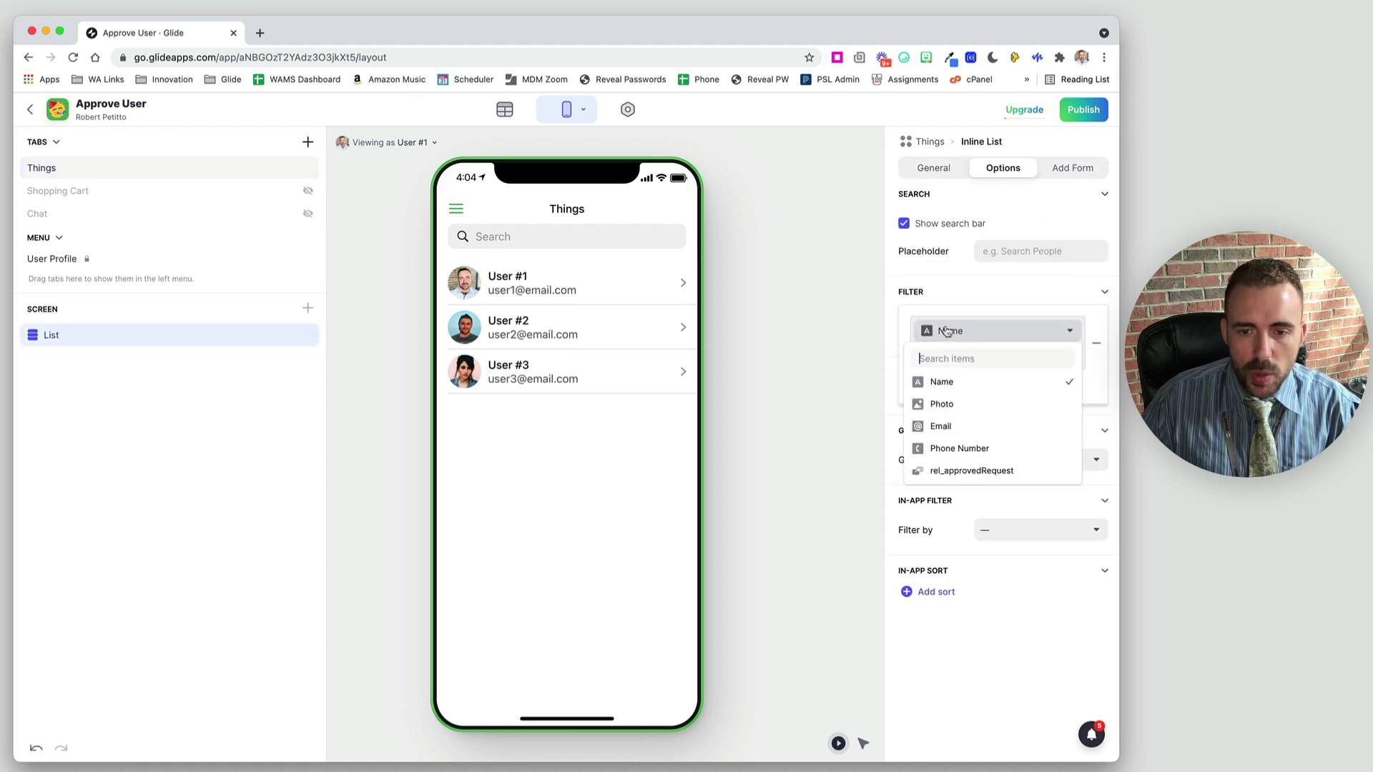
left_click(945, 428)
left_click(954, 358)
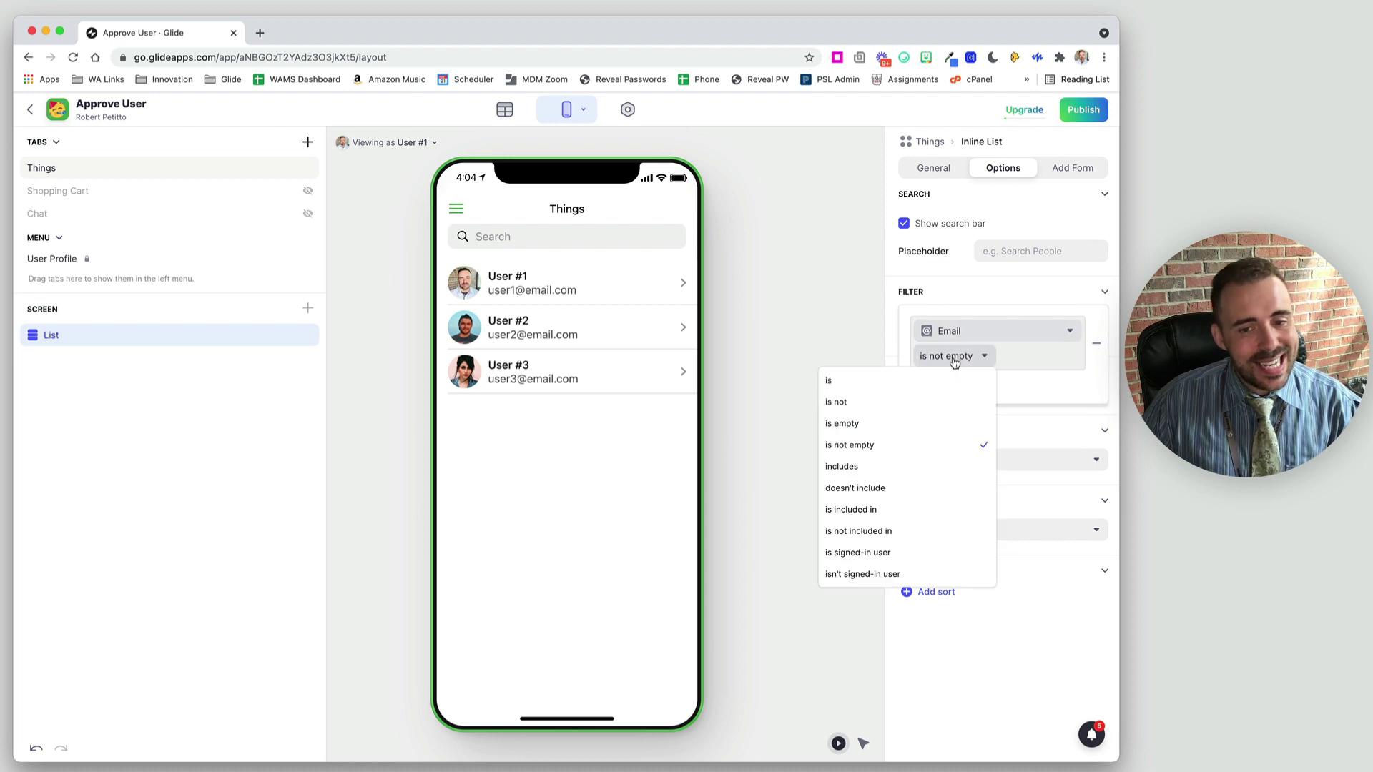
left_click(935, 573)
left_click(835, 486)
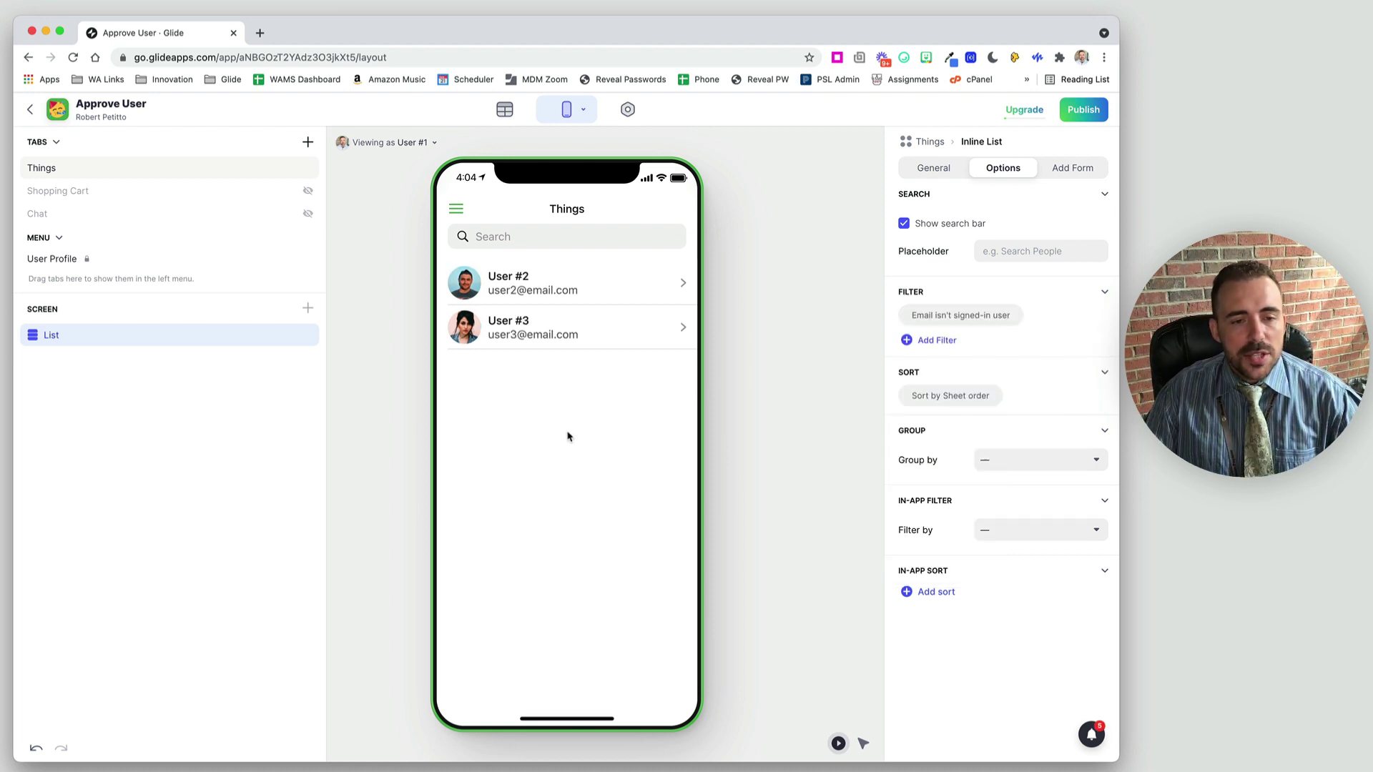
Look into User #3's details screen and clear the Details field of the Things list.
left_click(510, 331)
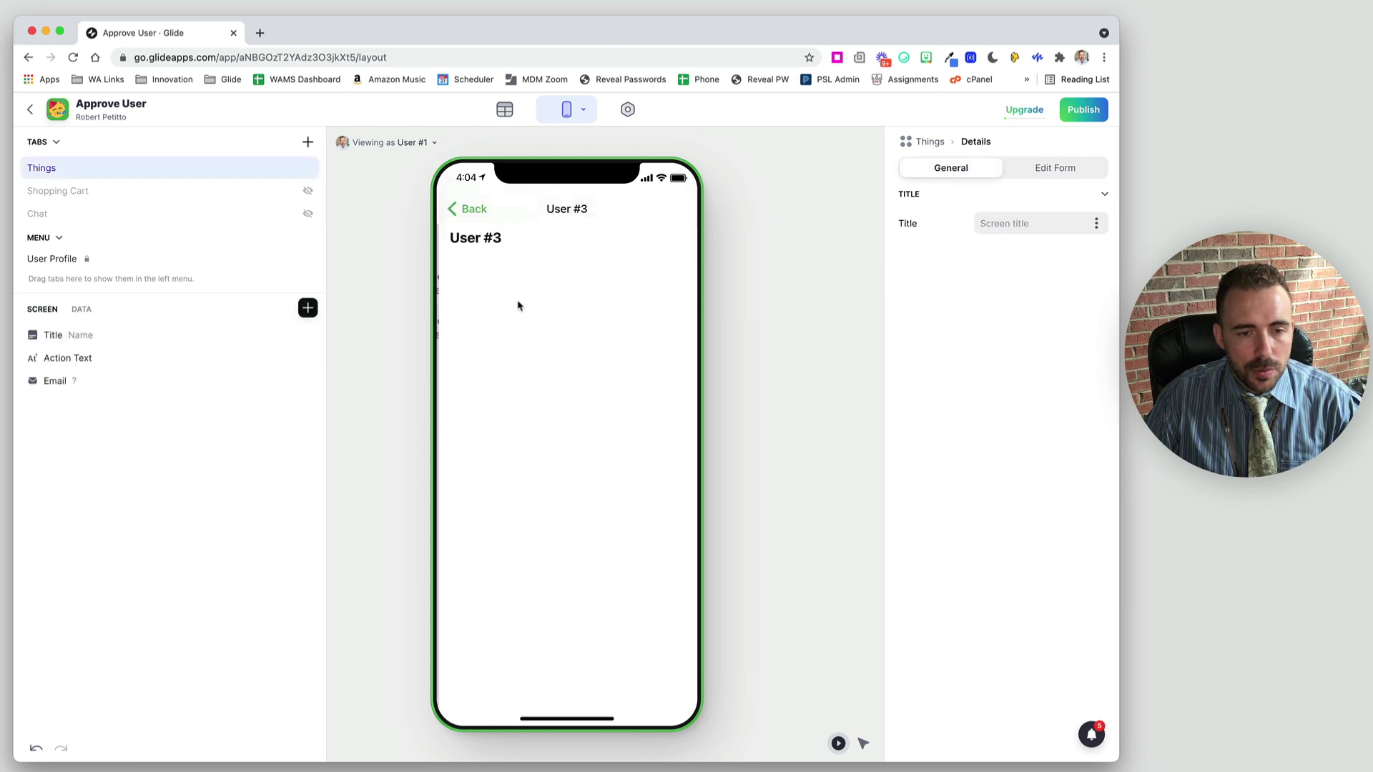
left_click(470, 209)
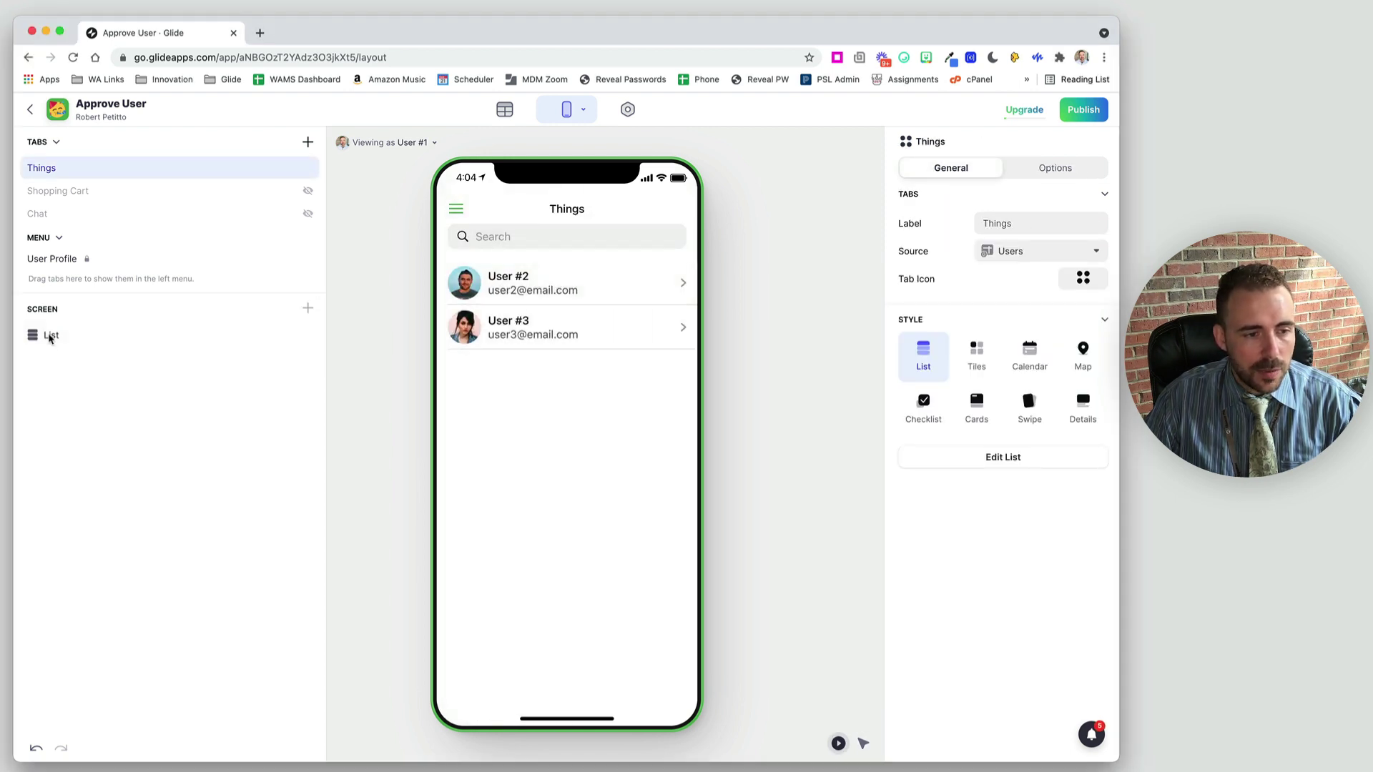
left_click(105, 336)
left_click(1058, 399)
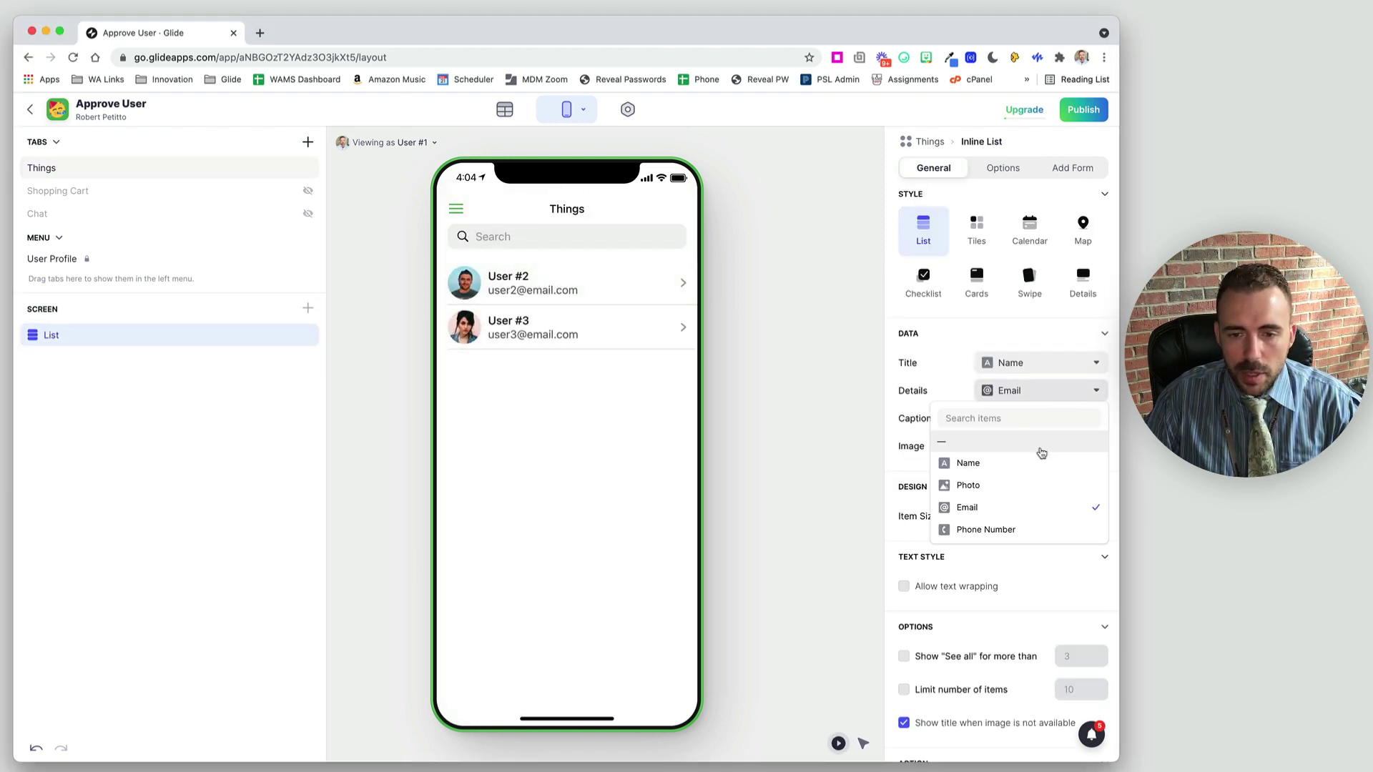
left_click(1039, 445)
Delete the Title, Action Text and Email components from User #2's details screen.
left_click(535, 303)
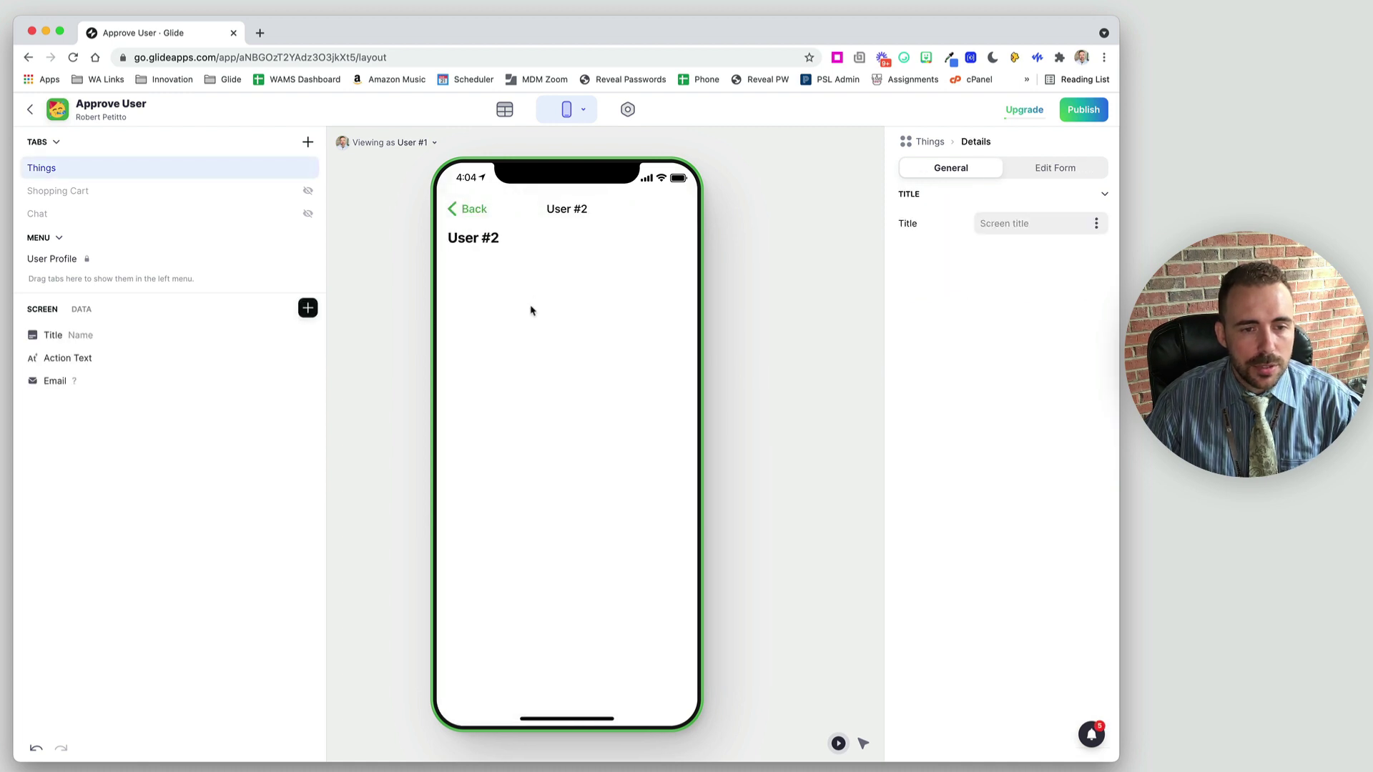
left_click(309, 336)
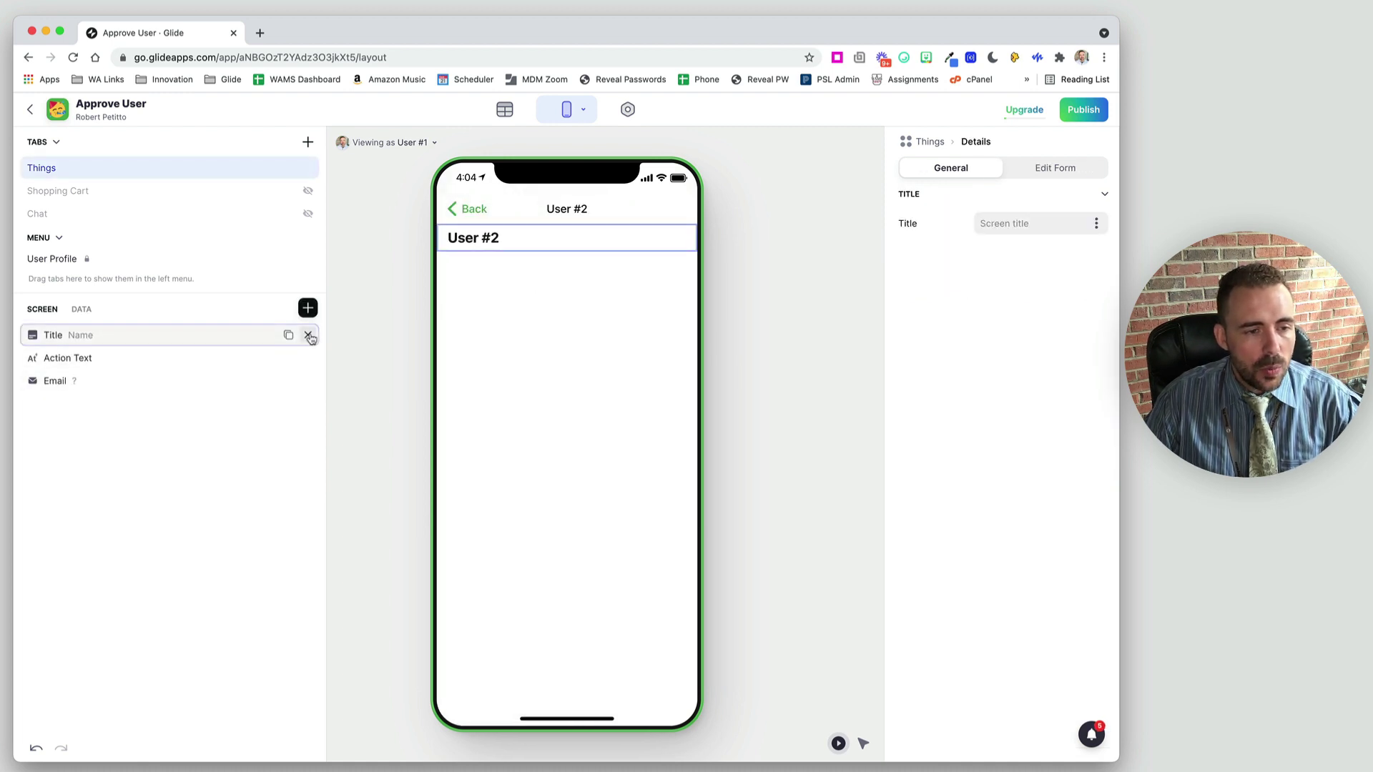
left_click(308, 336)
left_click(308, 336)
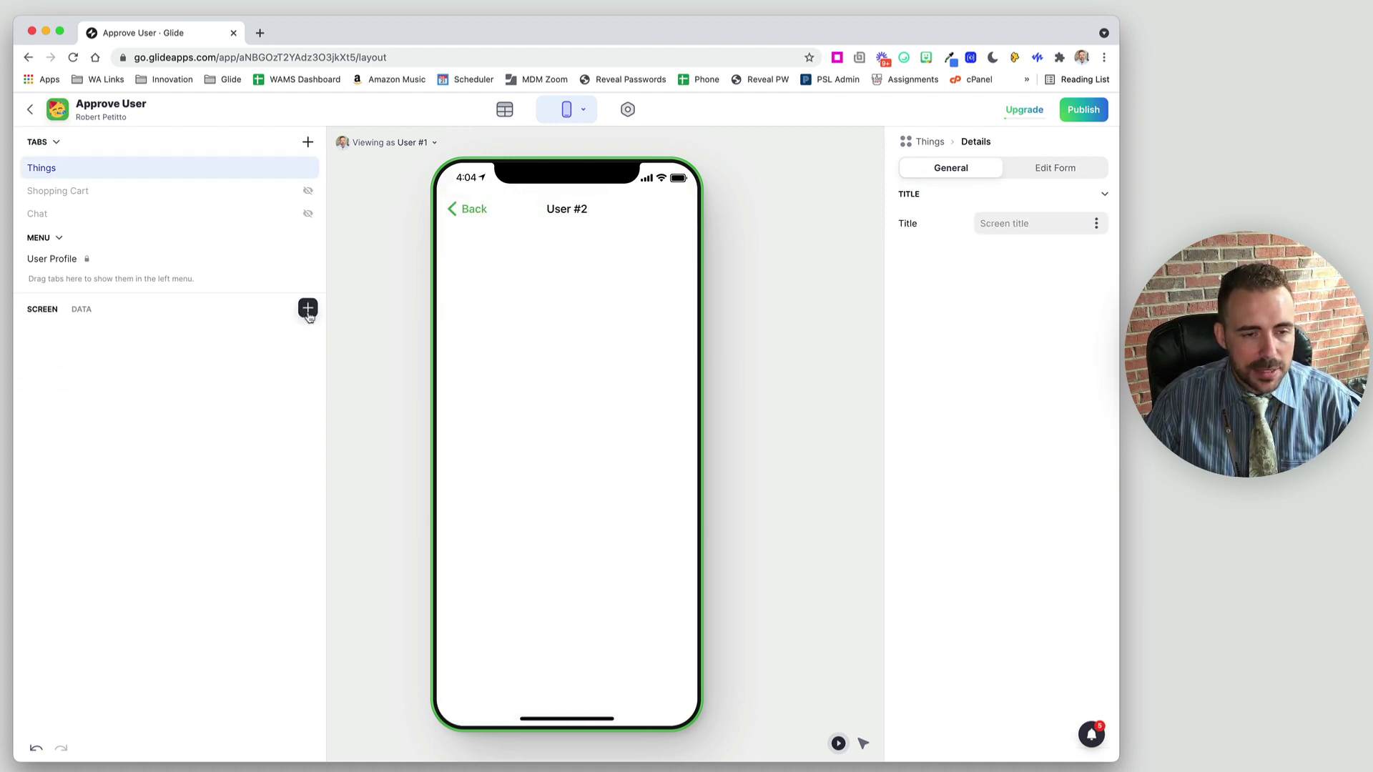
Add a Title component with the circular image appearance and set its Details to an empty Custom value.
left_click(308, 313)
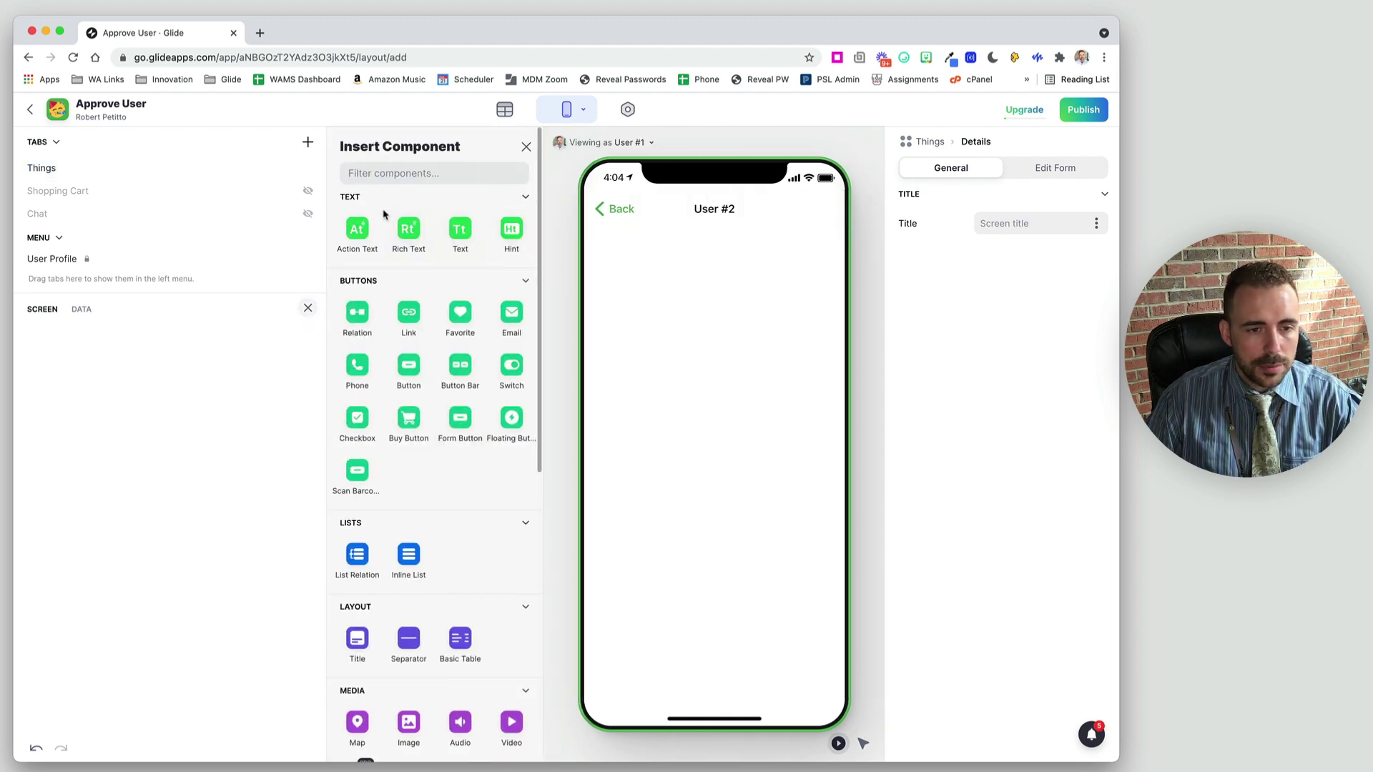
type("title")
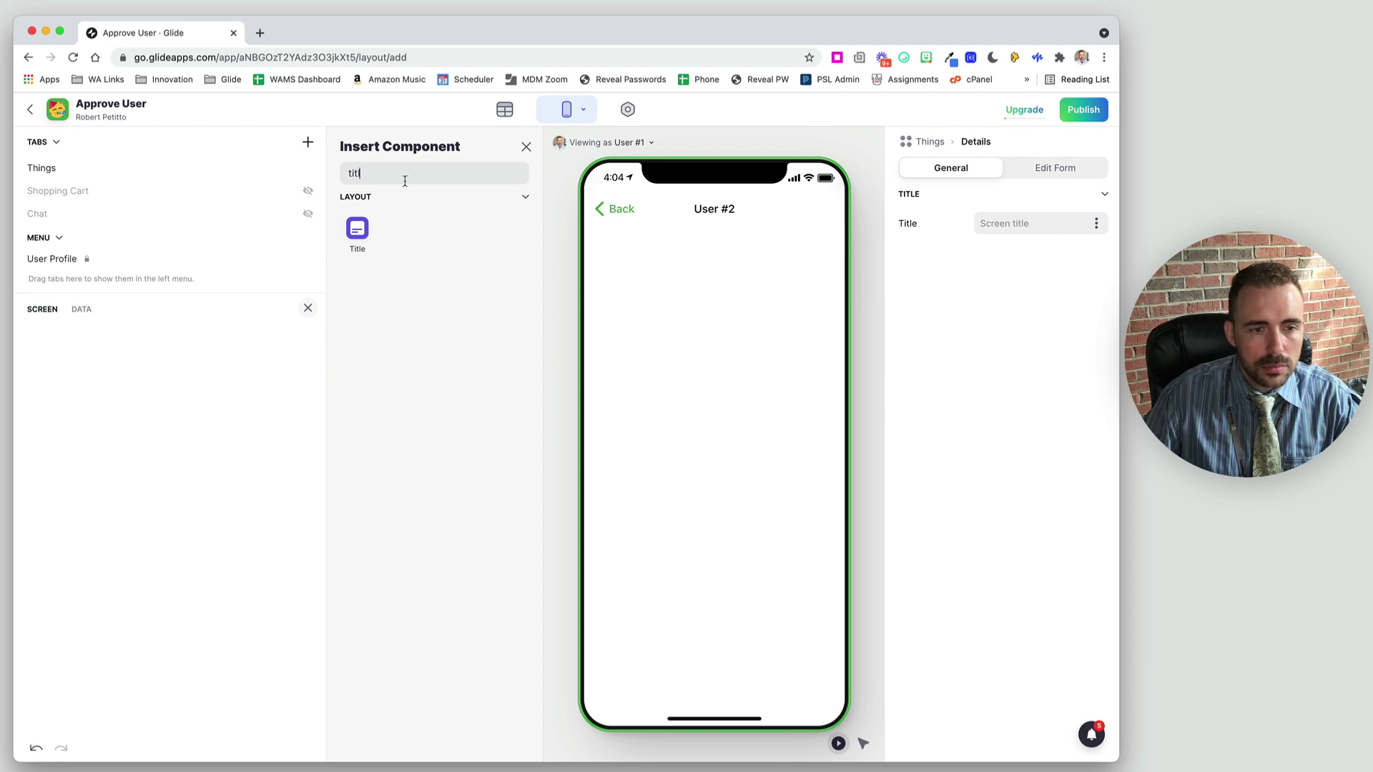
left_click(355, 233)
left_click(1094, 376)
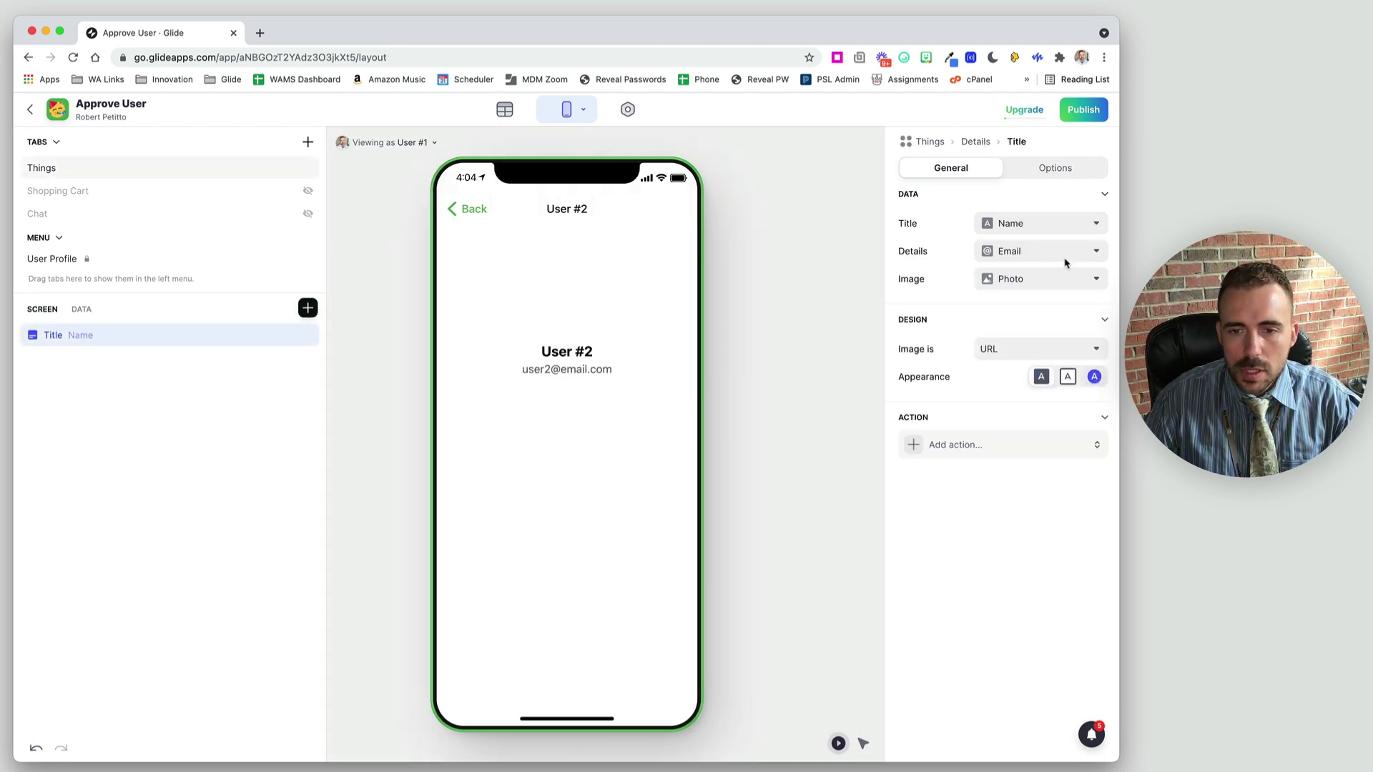
left_click(1011, 251)
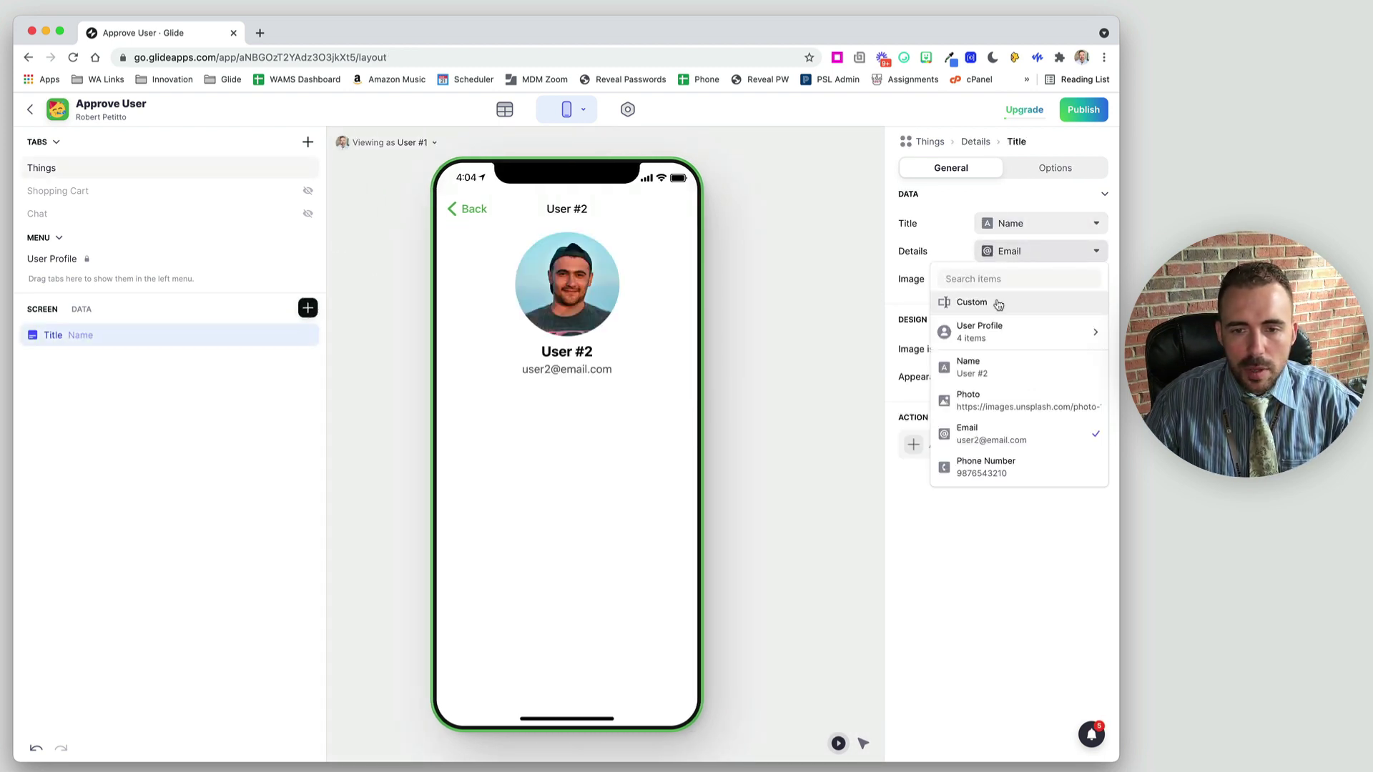
left_click(999, 303)
Add an Email button component below the title on the details screen.
left_click(308, 307)
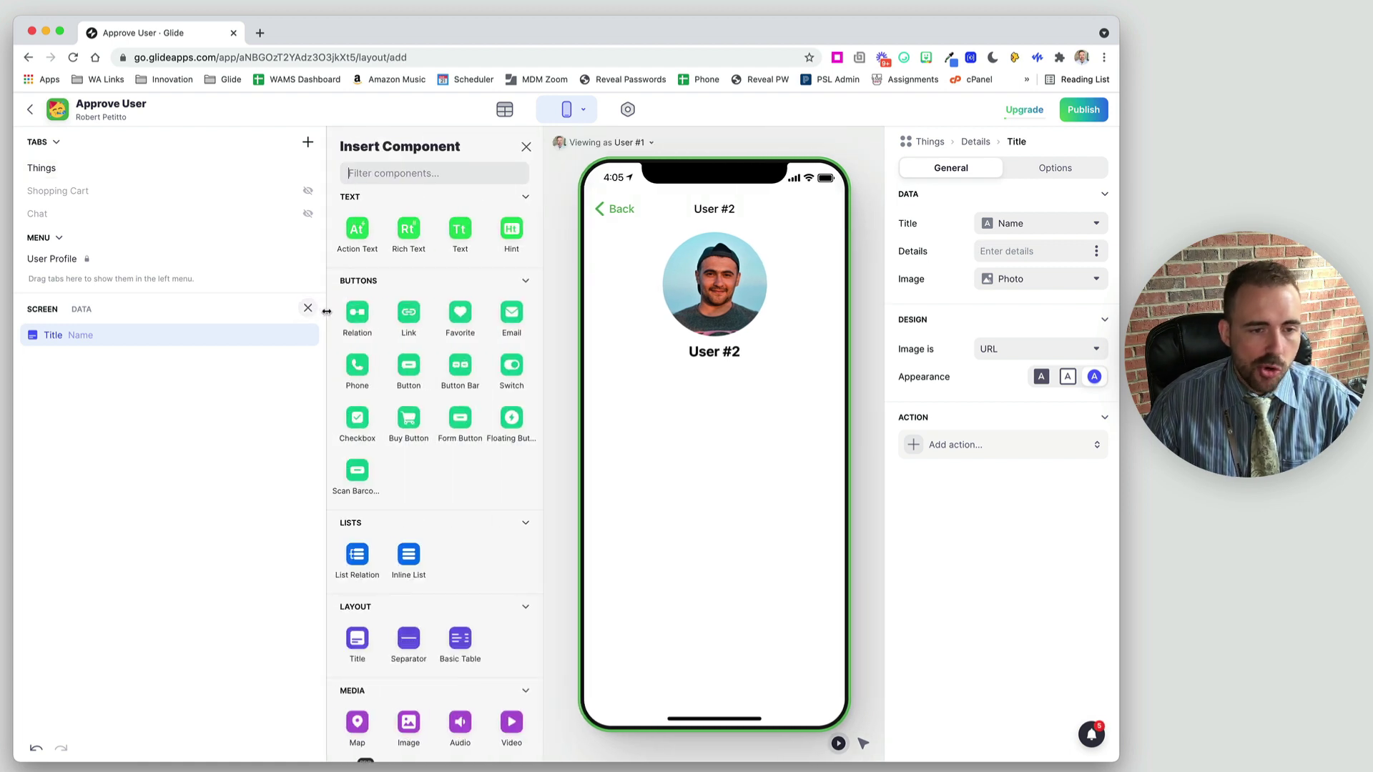
type("email")
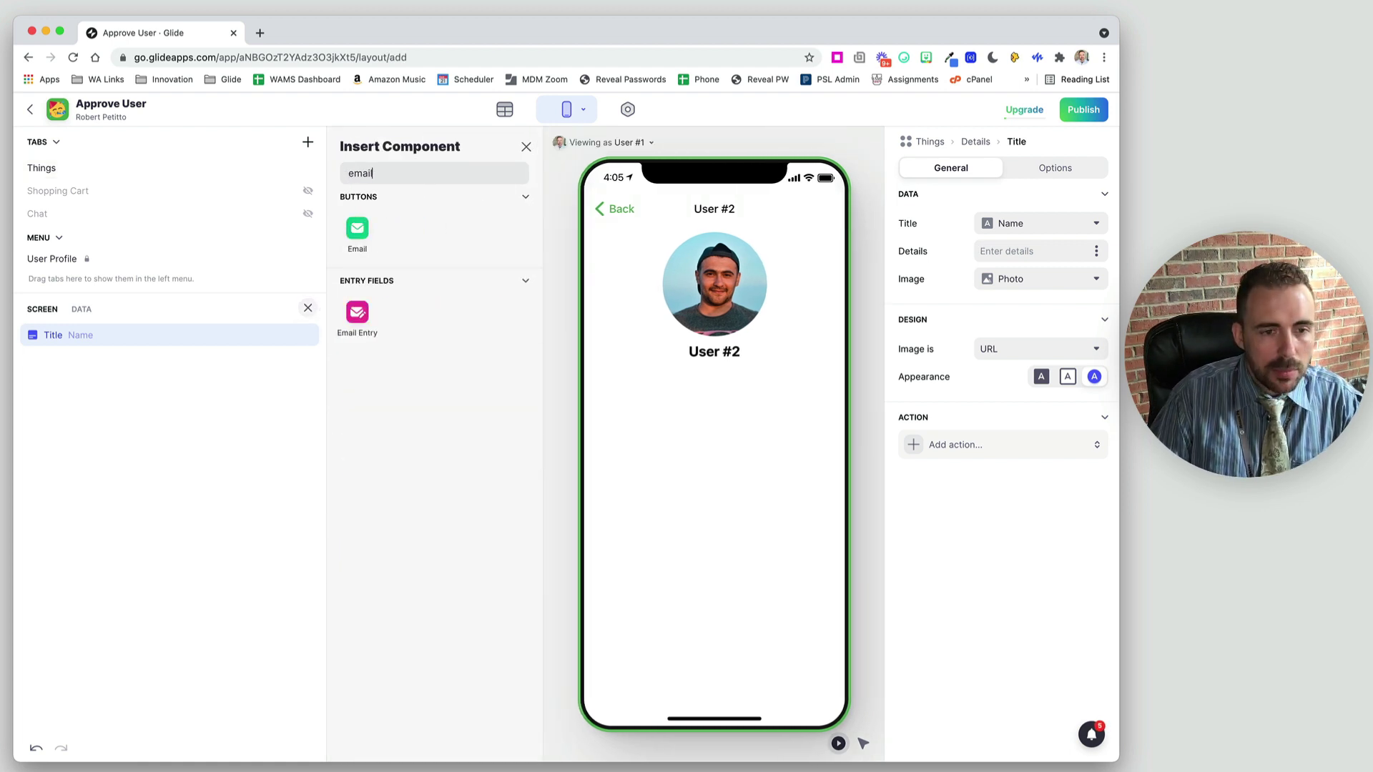
left_click(358, 231)
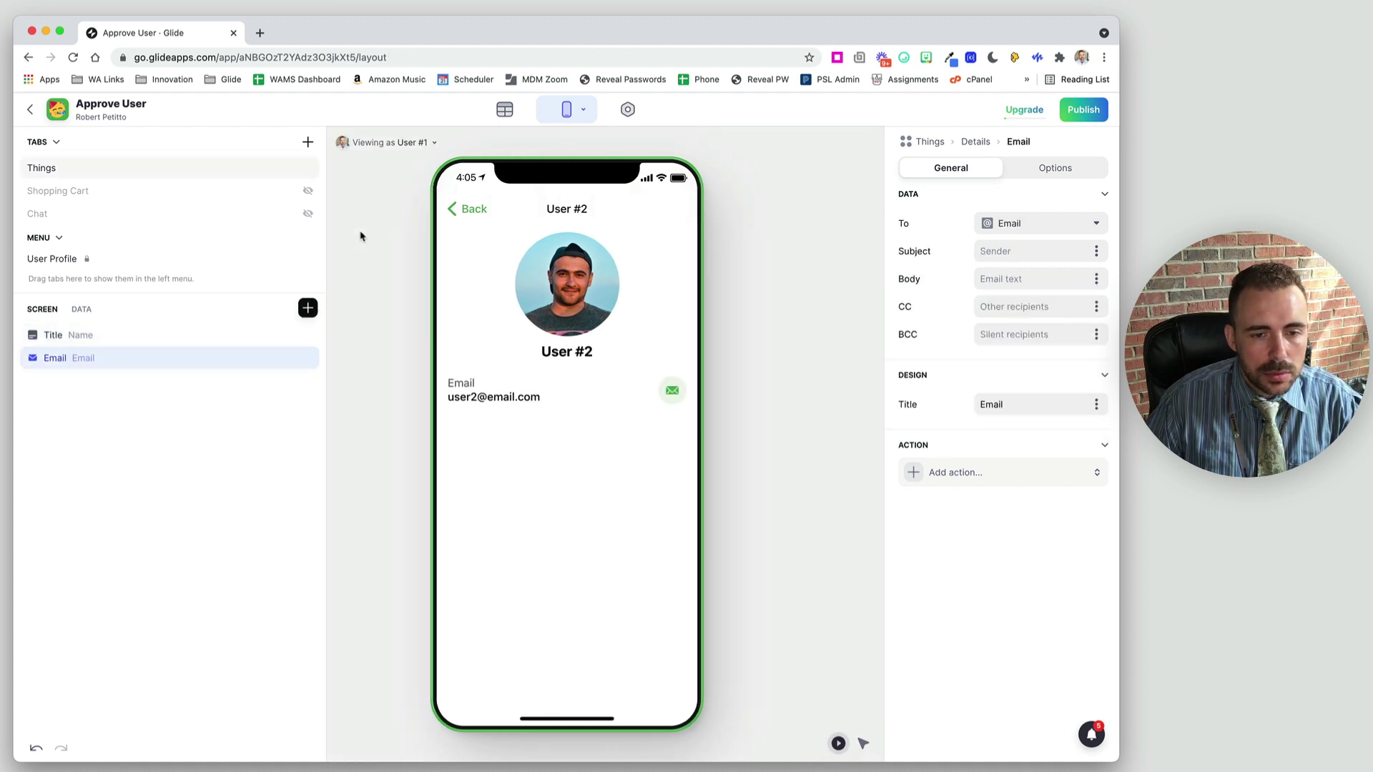
Add a Phone button component below the Email component on the details screen.
left_click(307, 308)
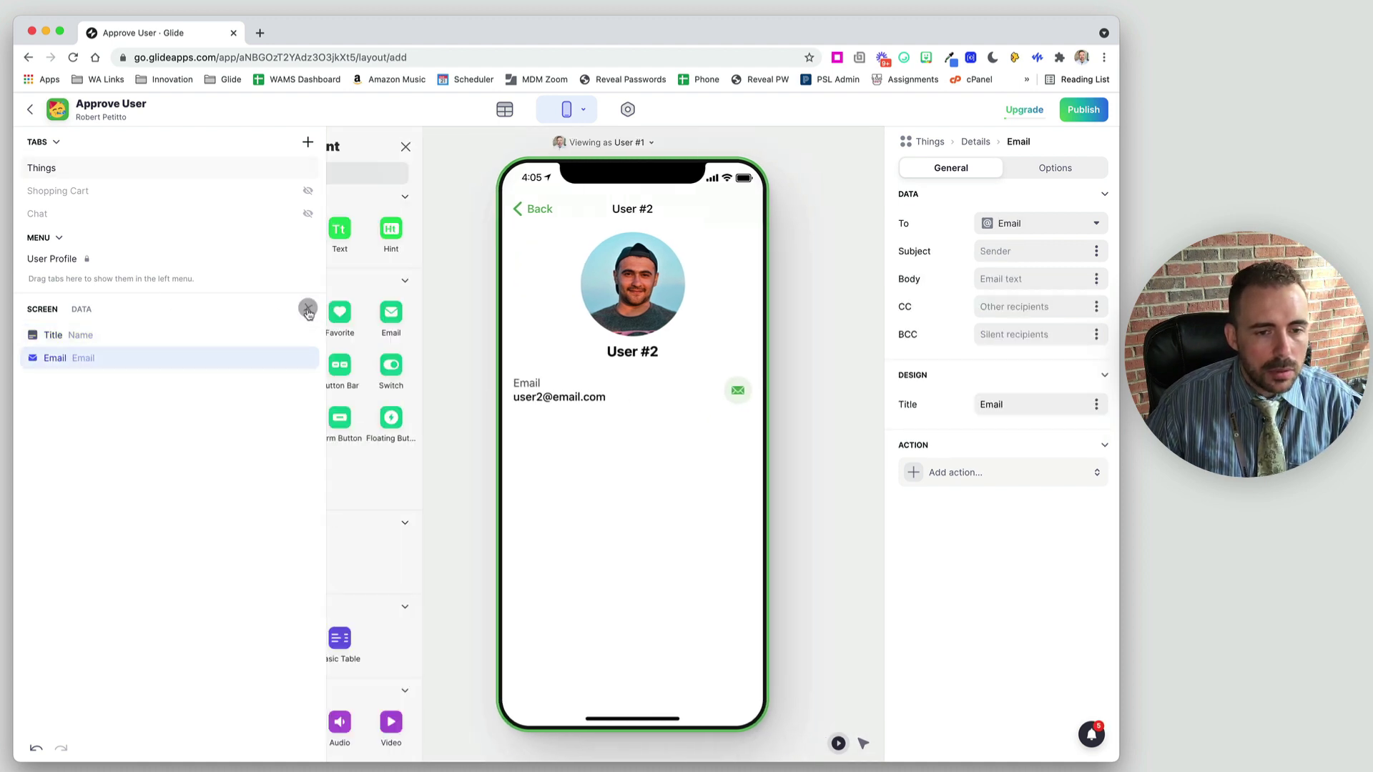
type("phi")
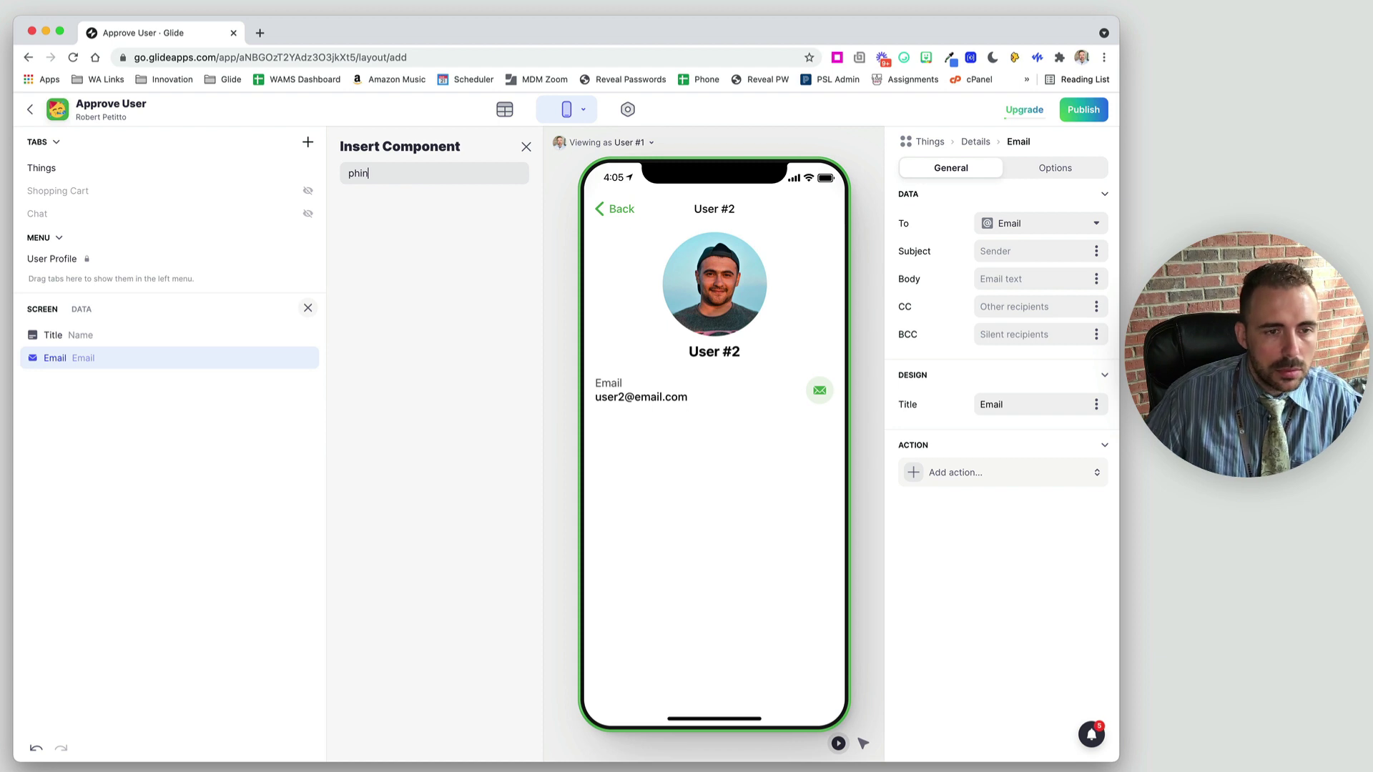
type("n")
key("BackSpace")
key("BackSpace")
left_click(357, 230)
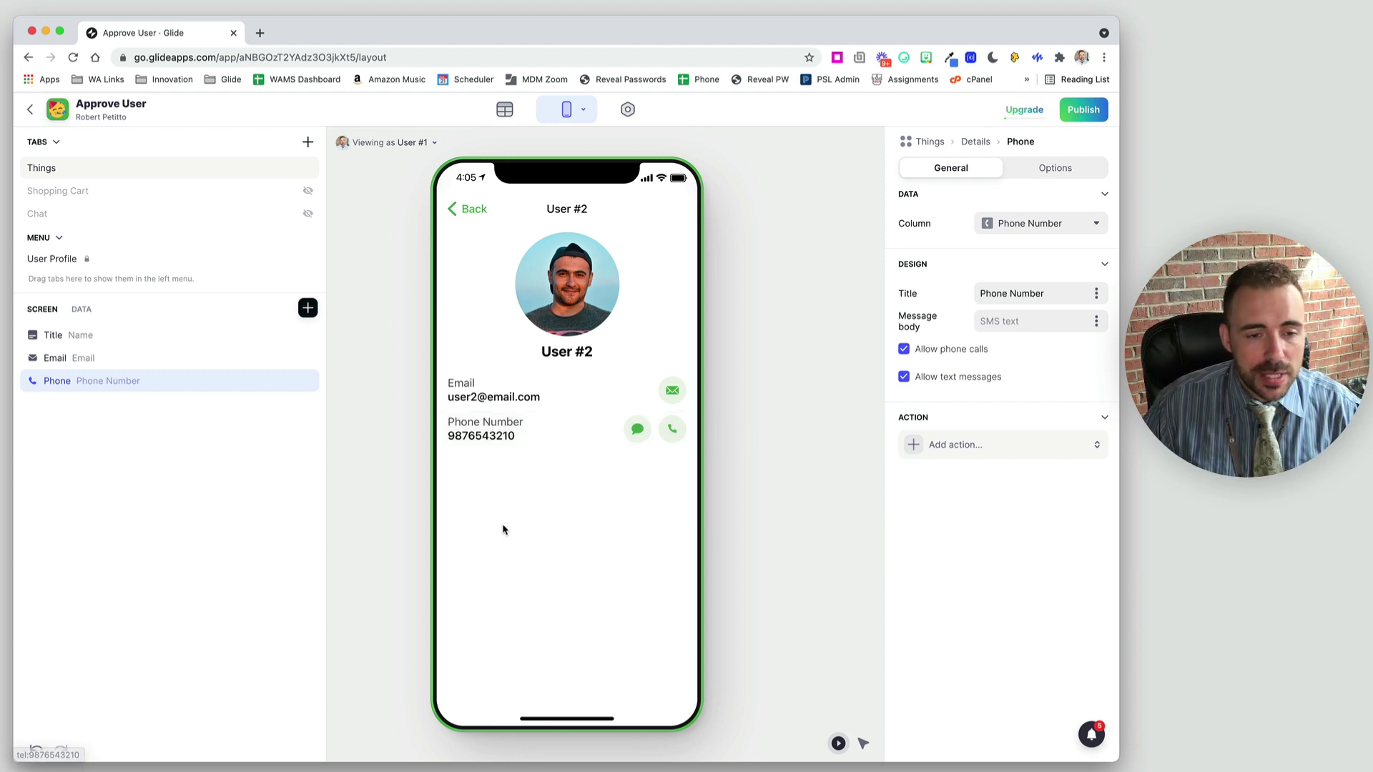
Add a visibility condition to the Email component so it shows only when rel_approvedRequest is not empty.
left_click(473, 398)
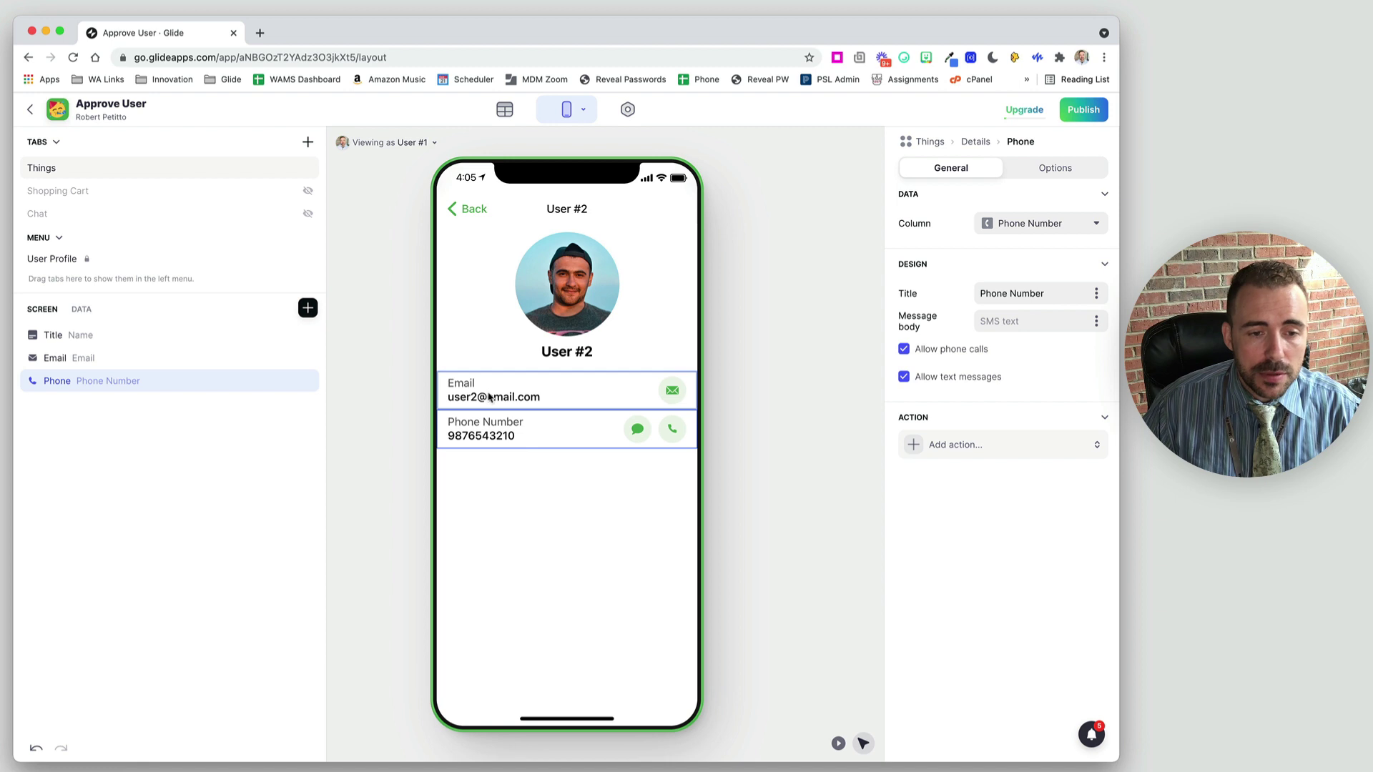
left_click(1046, 172)
left_click(952, 243)
left_click(965, 235)
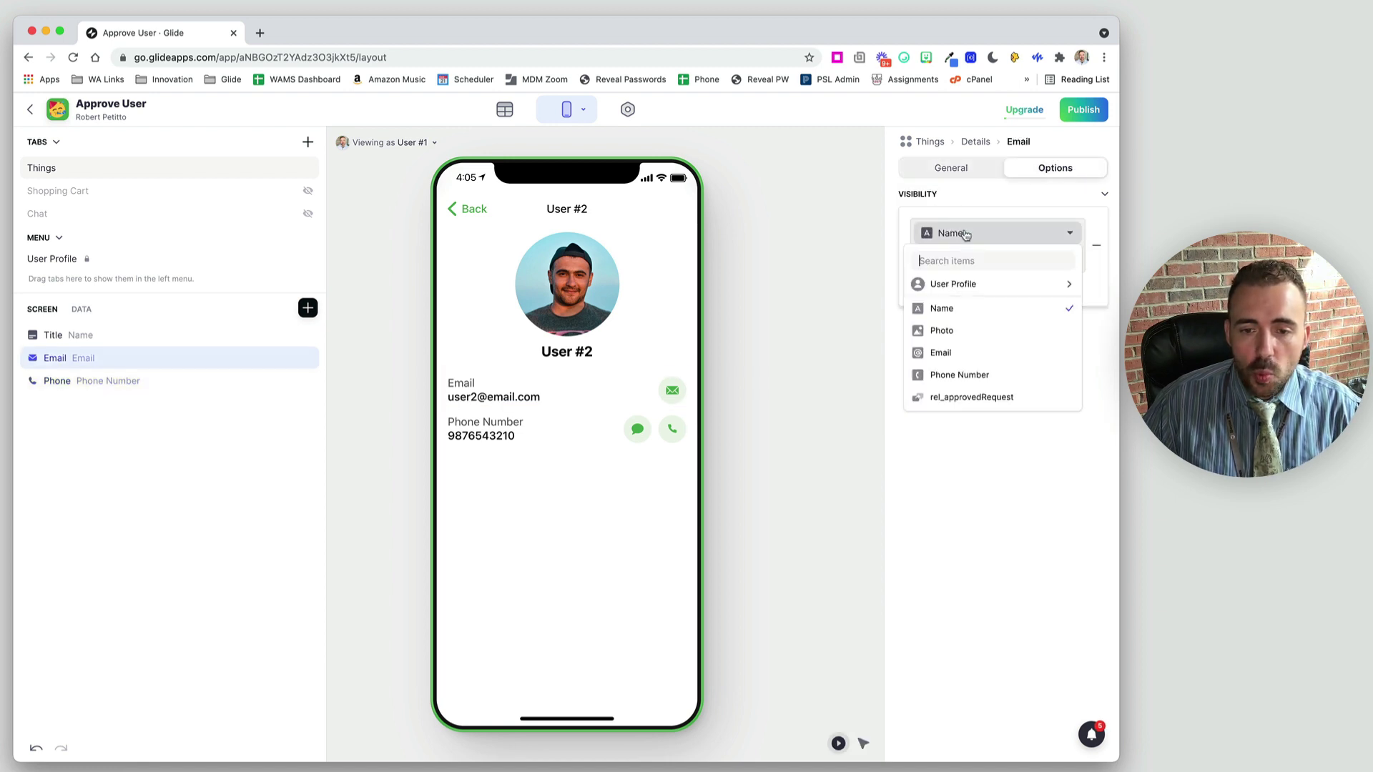
left_click(965, 398)
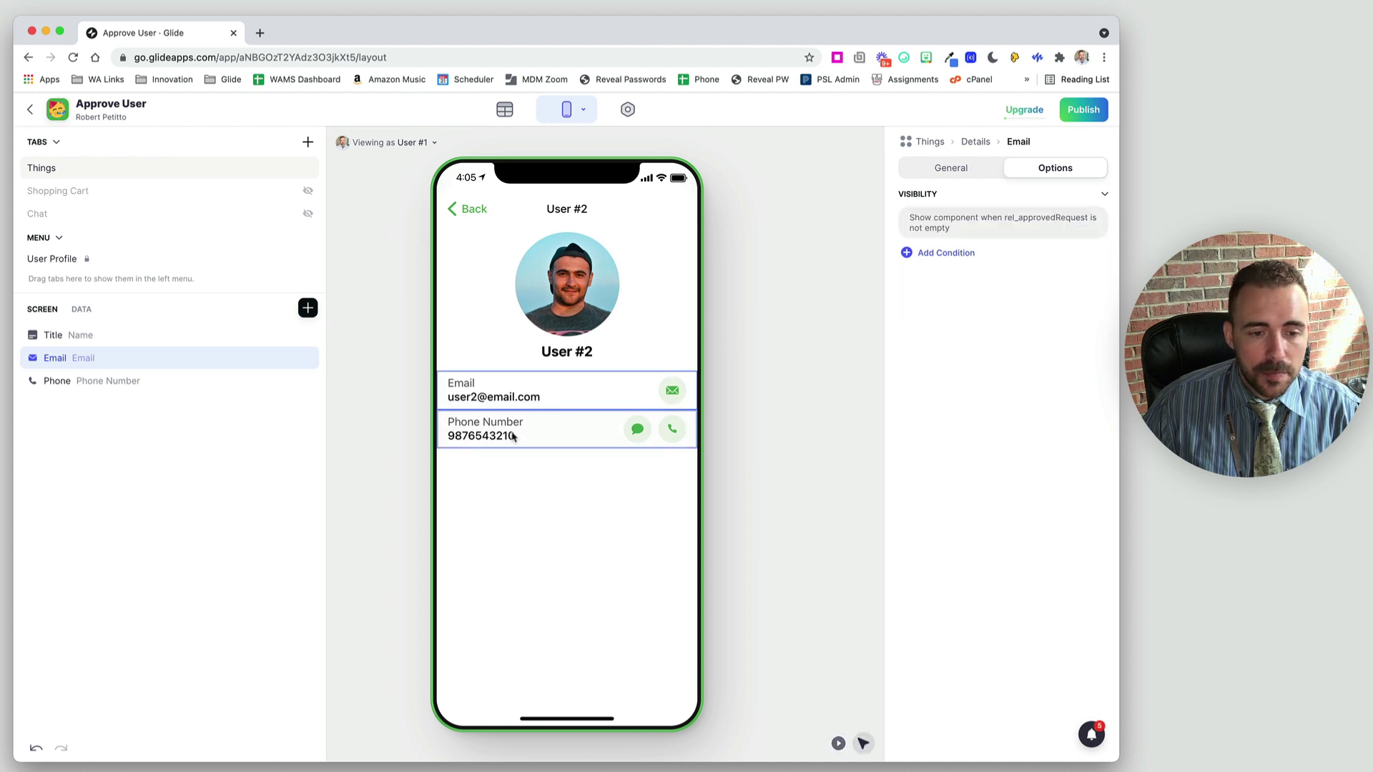
Make the Phone component visible only when rel_approvedRequest is not empty.
left_click(513, 436)
left_click(1052, 168)
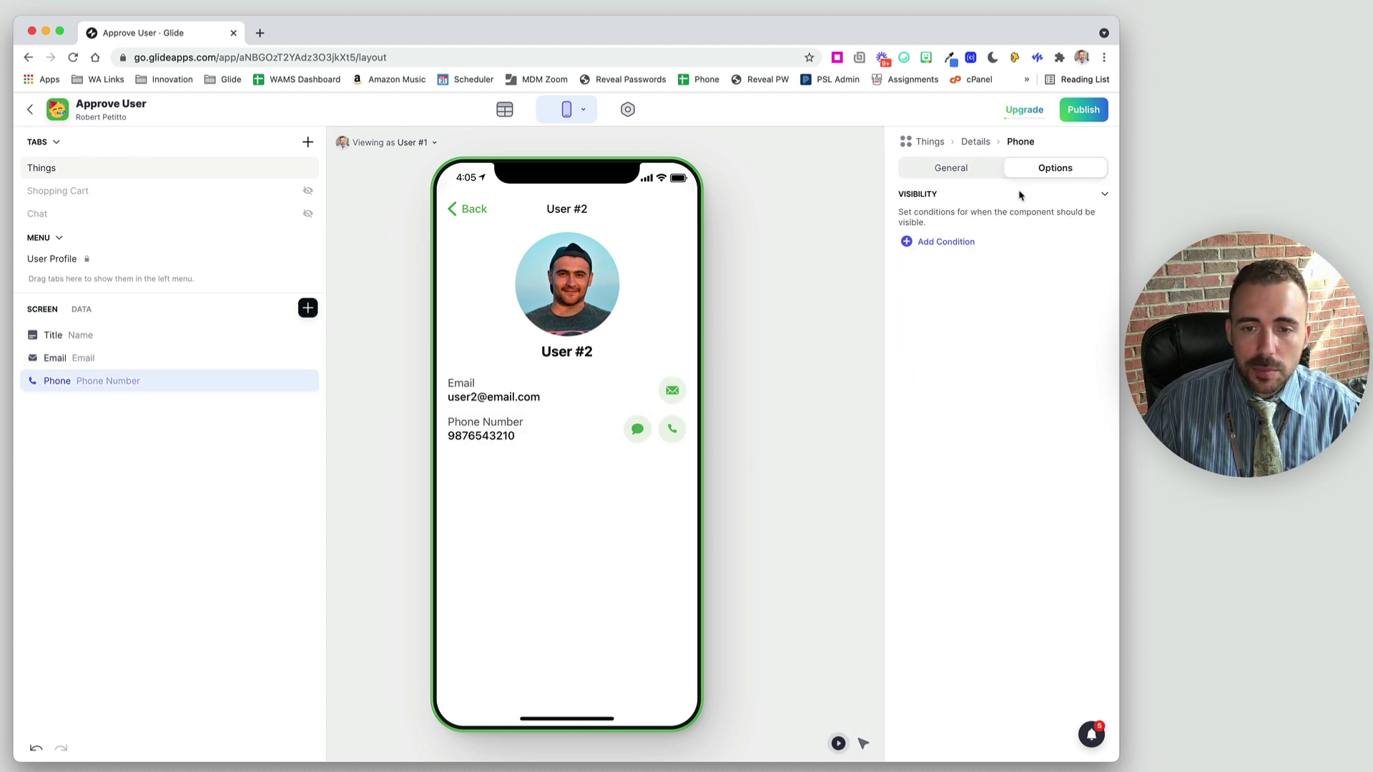
left_click(945, 239)
left_click(951, 238)
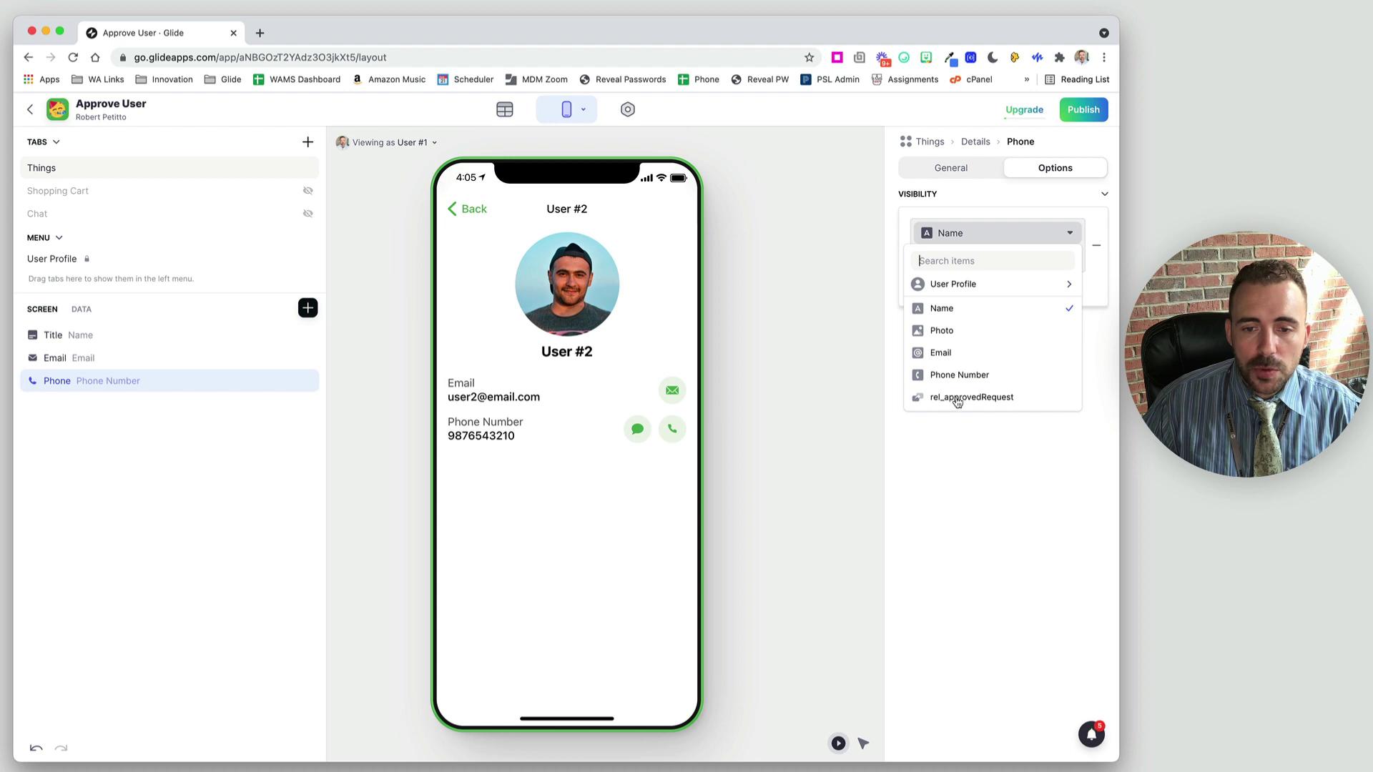
left_click(957, 400)
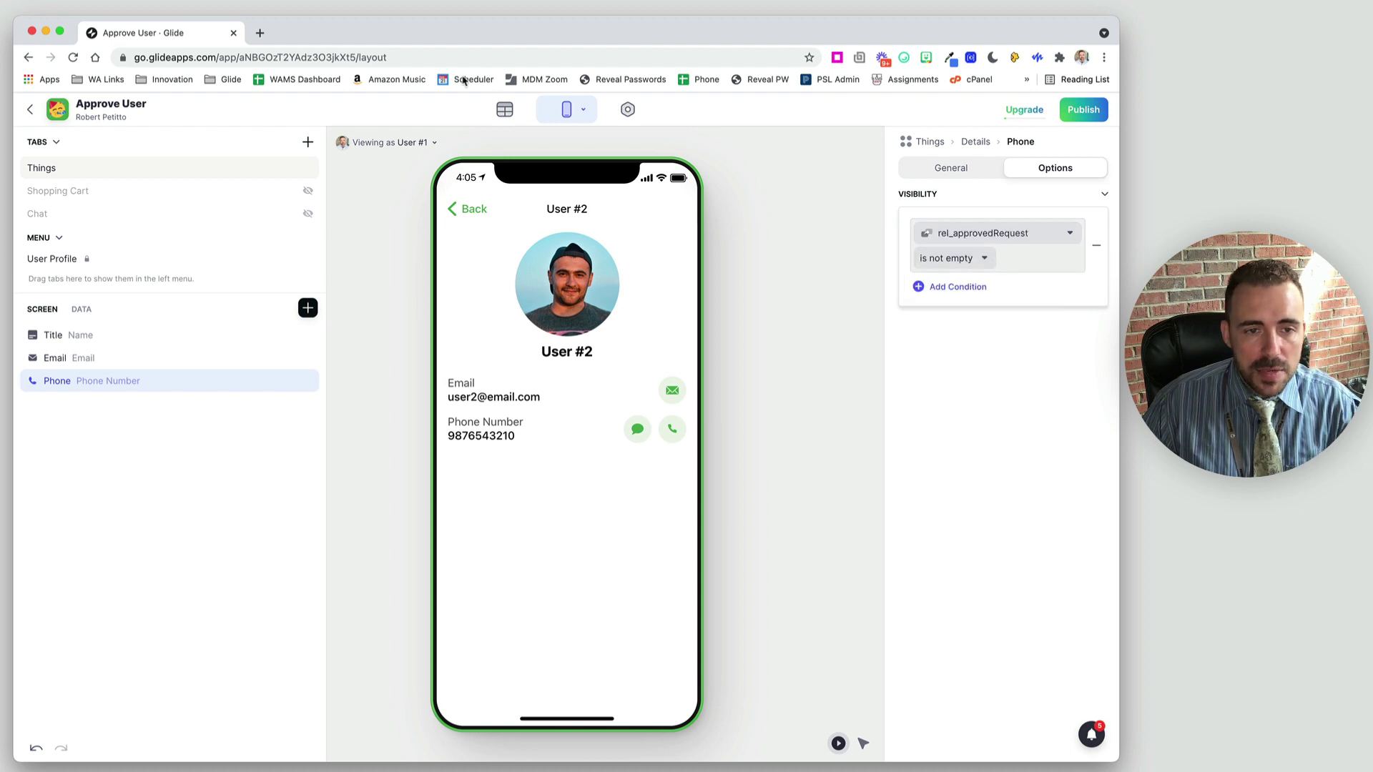
Delete the approved request row from the Requests table and return to the app layout.
left_click(511, 111)
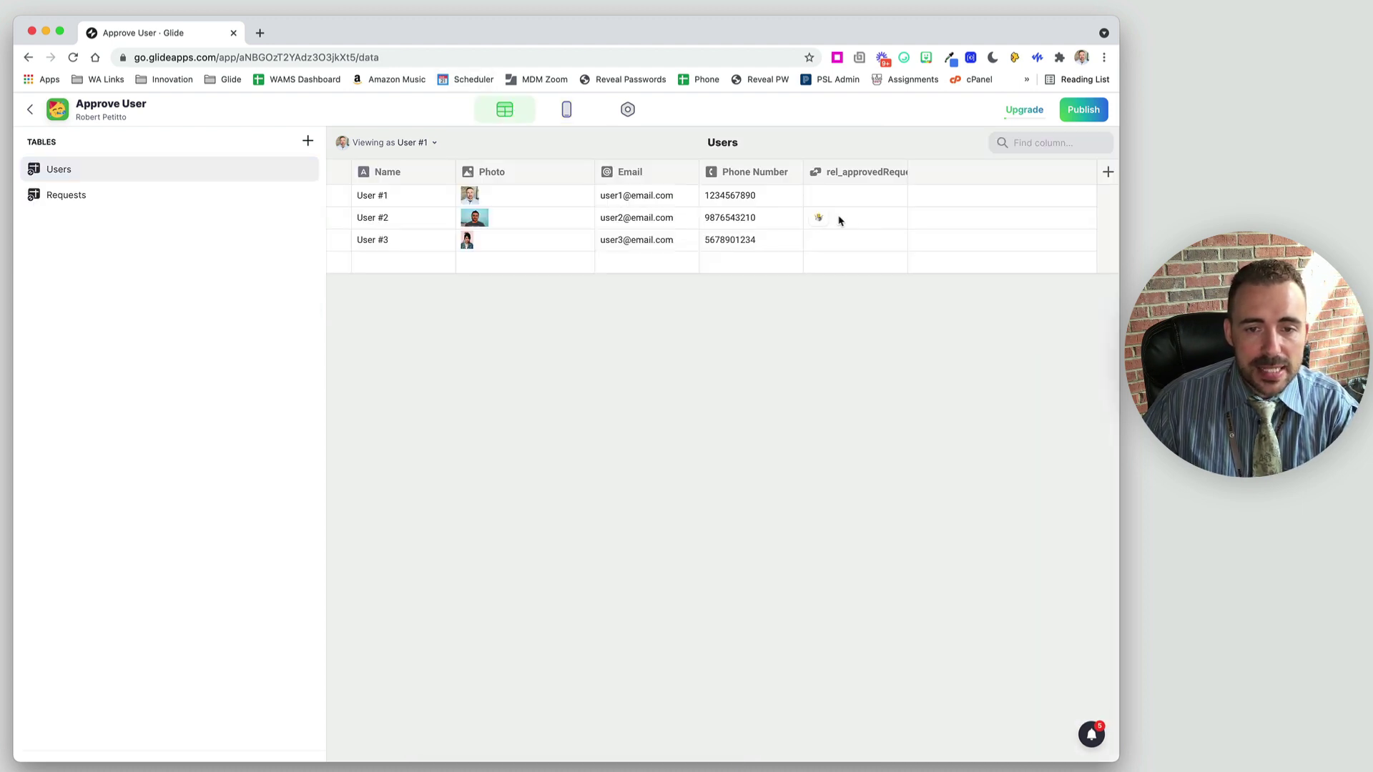
left_click(97, 195)
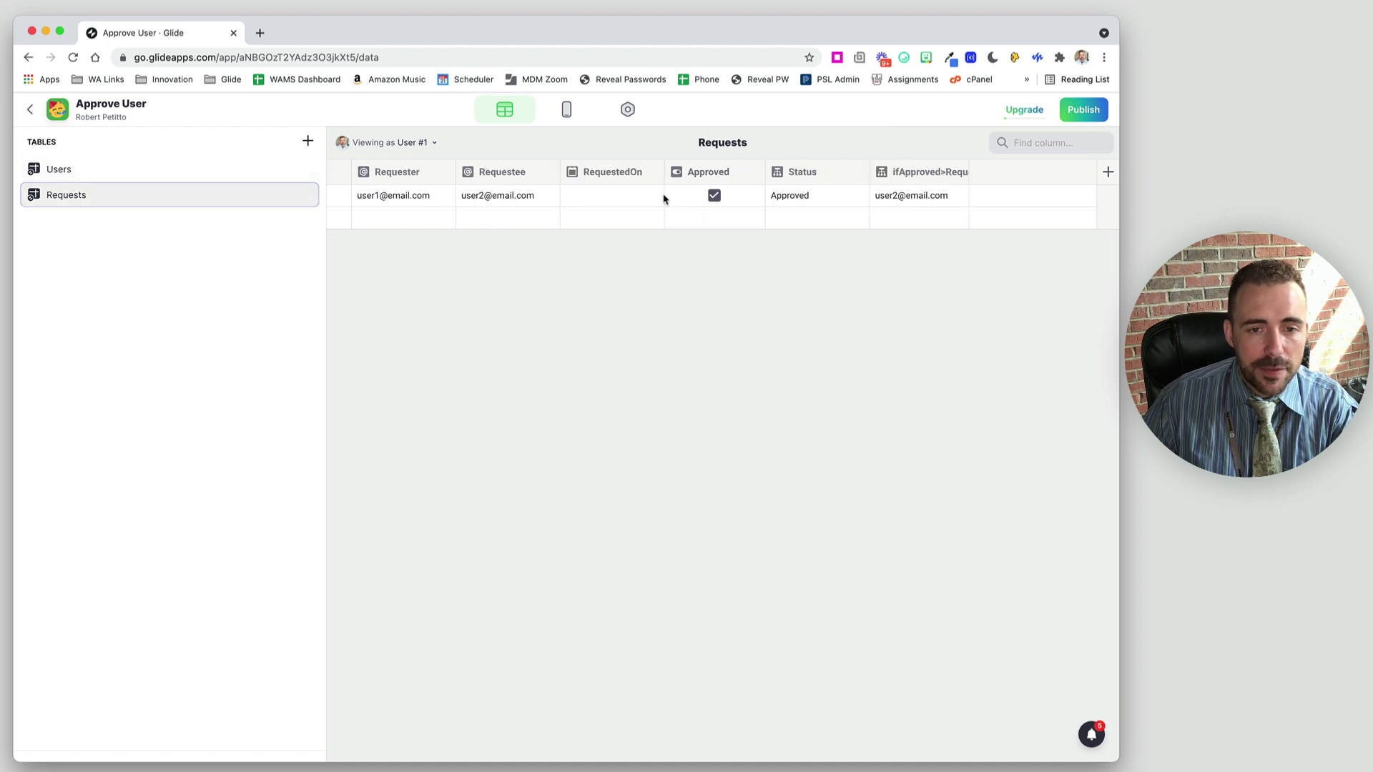
left_click(339, 196)
key("Delete")
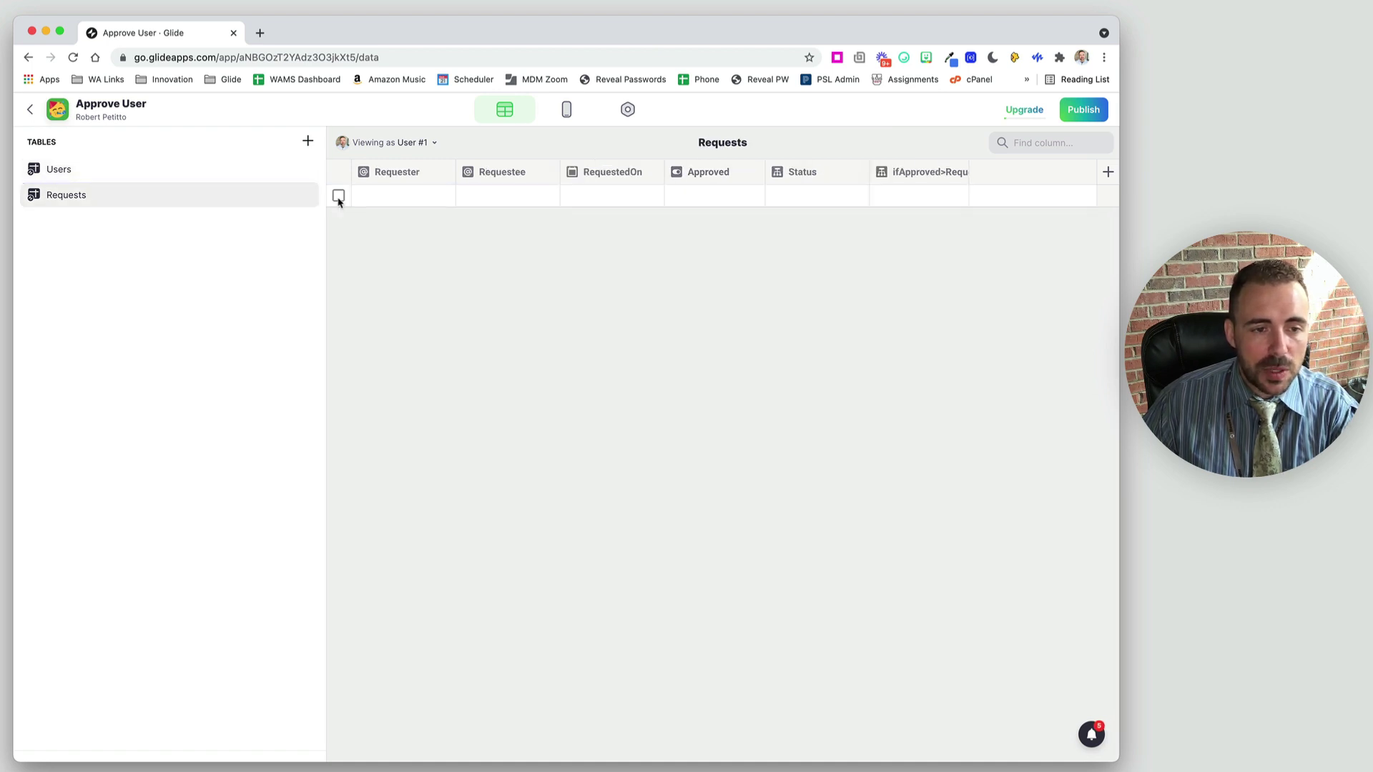
left_click(566, 109)
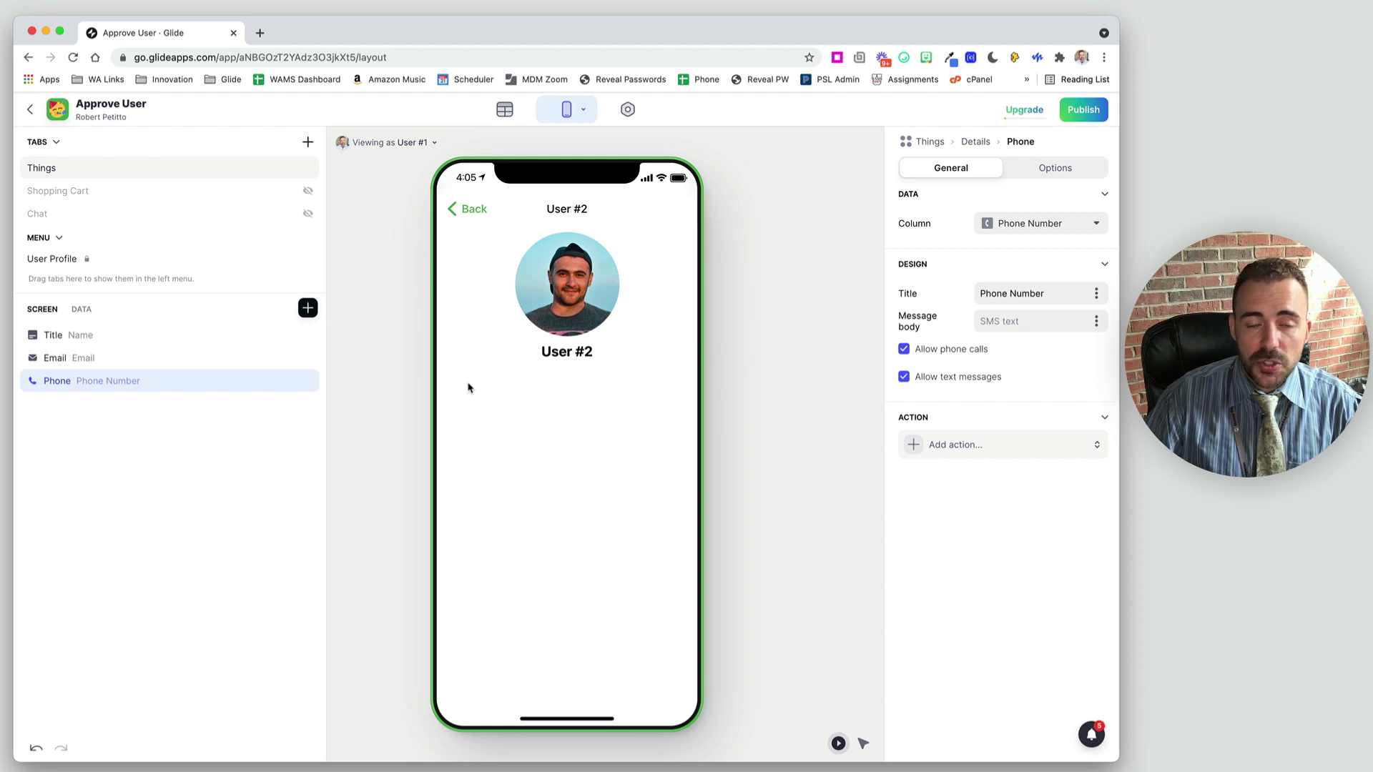
Add a Button component to the details screen and title it "Request contact information".
left_click(308, 309)
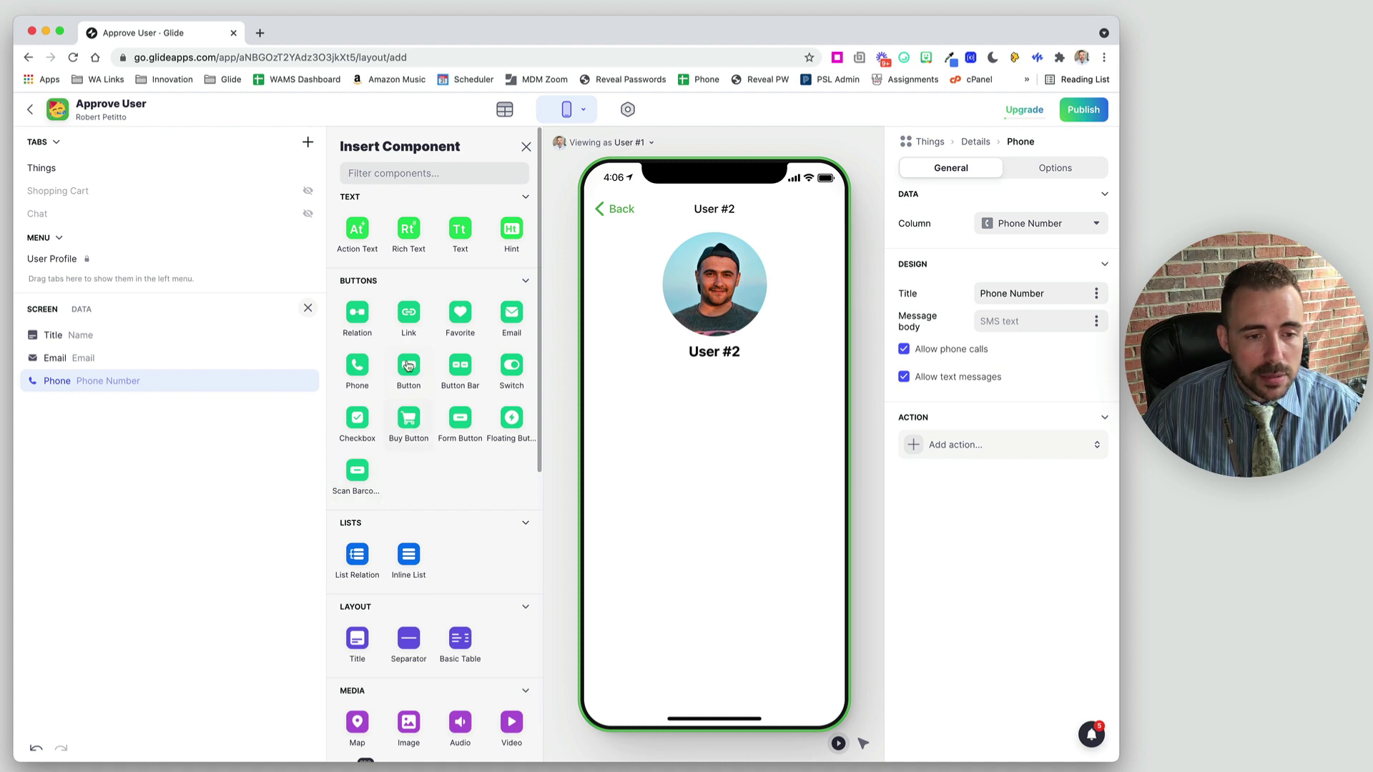
left_click(409, 372)
triple_click(1019, 218)
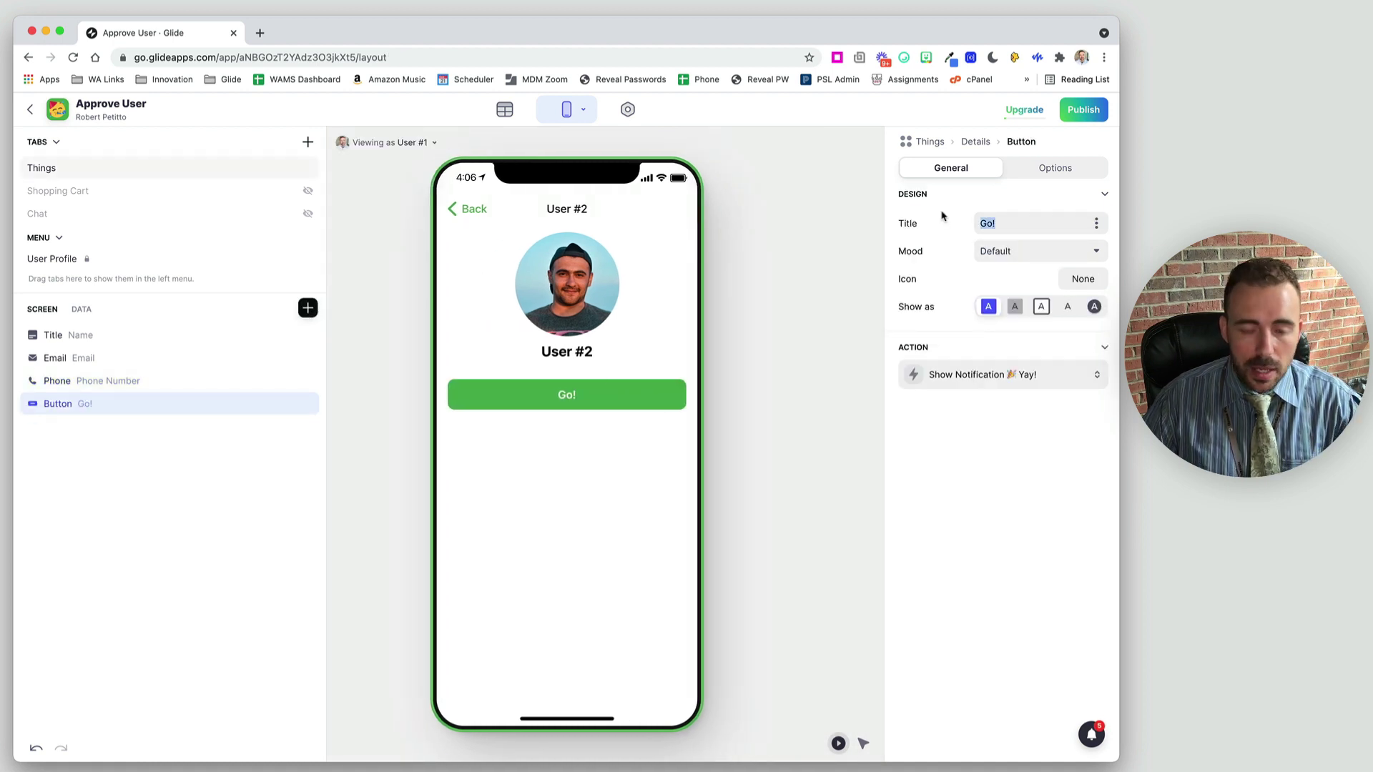
type("Request")
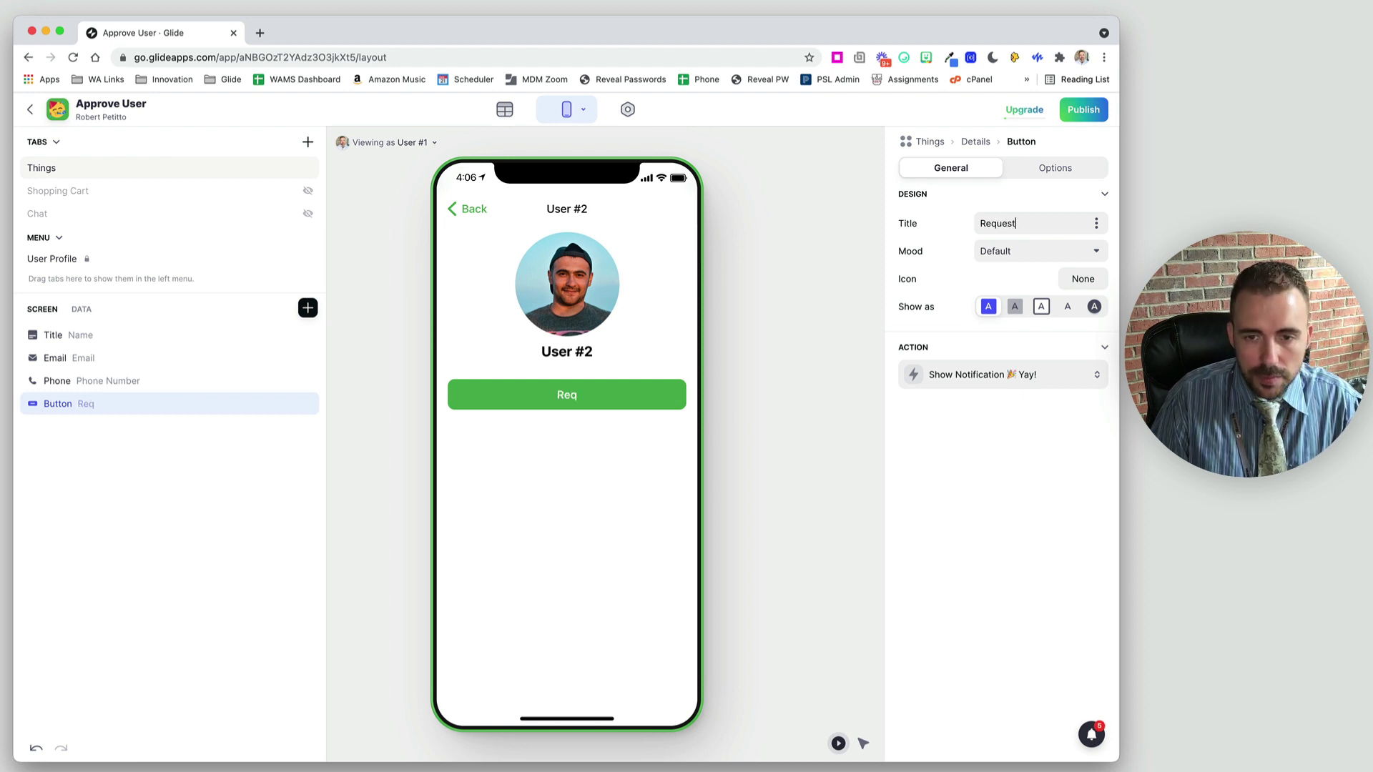
type(" contact info")
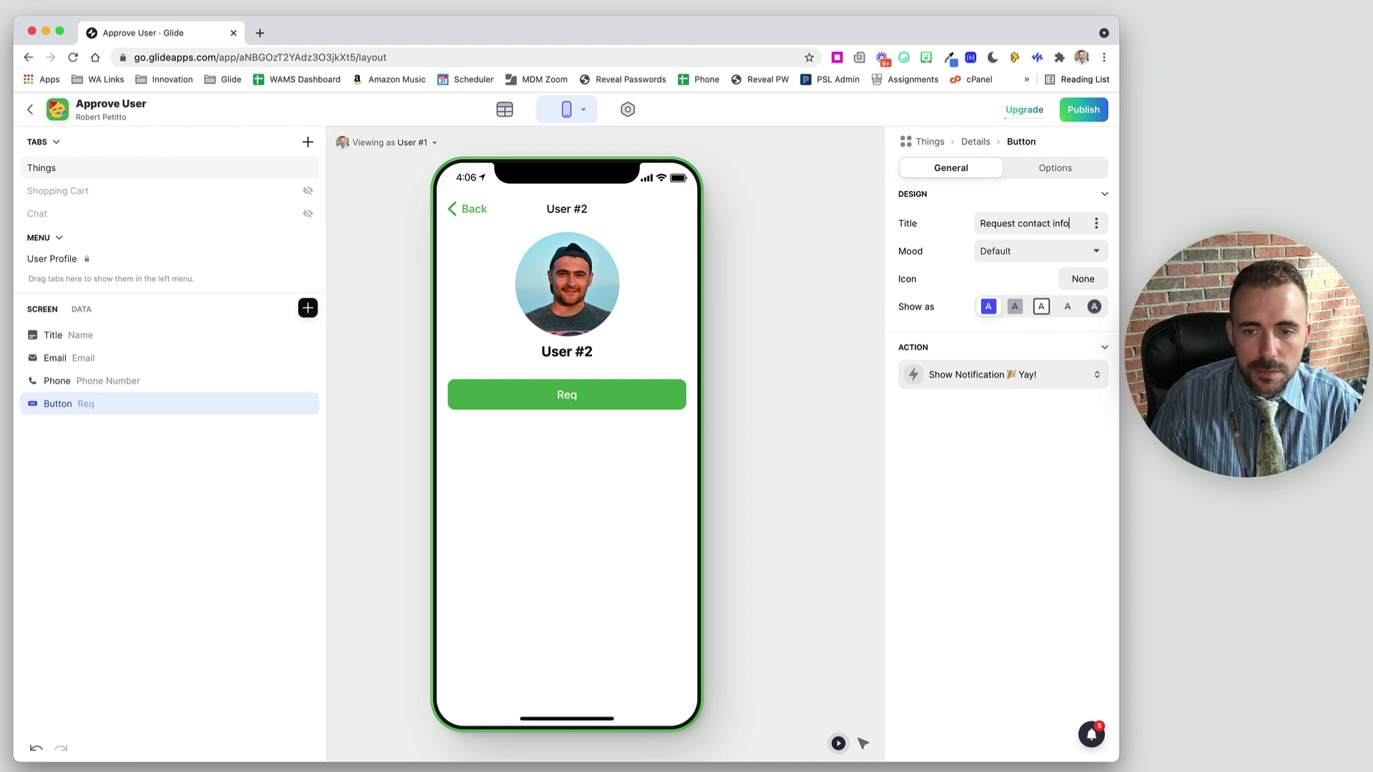
type("rm")
key("BackSpace")
type("rmation")
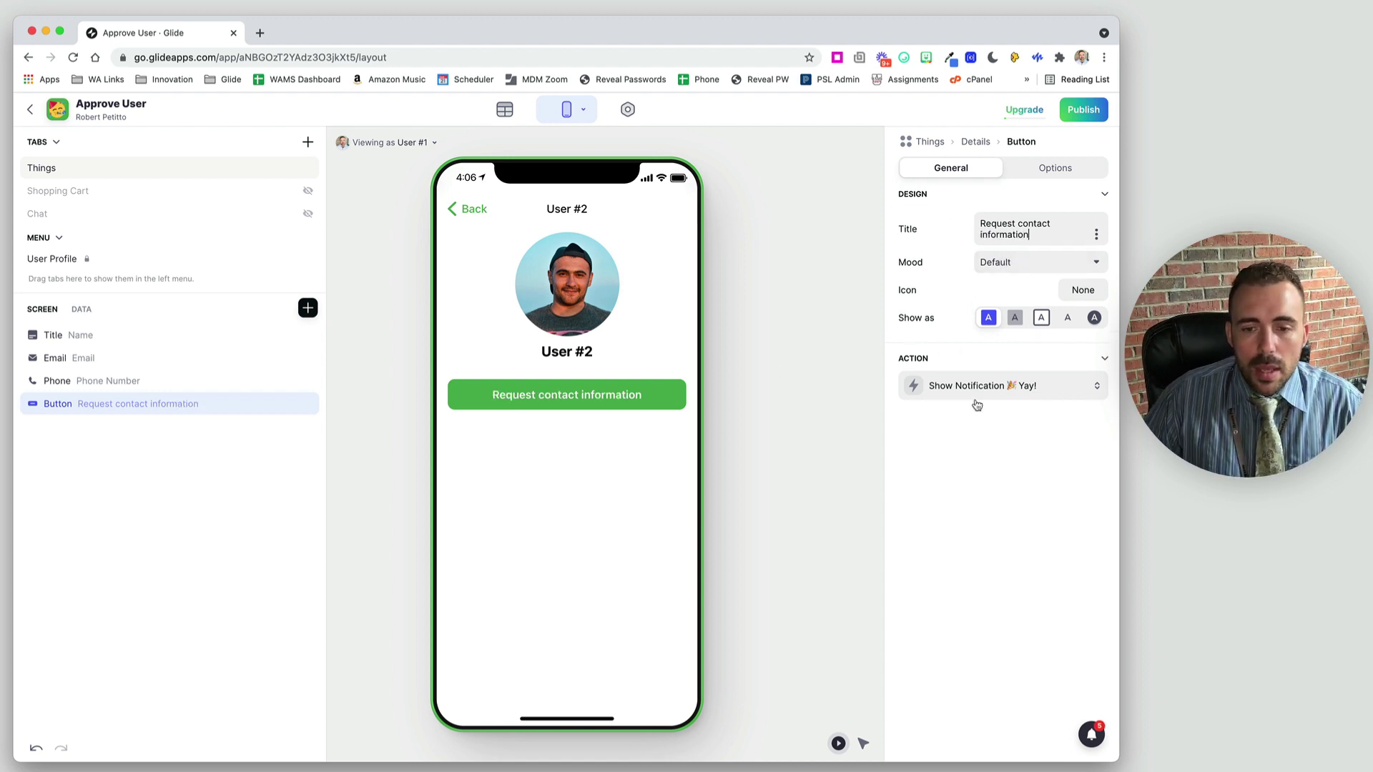
Create a new custom action for the request button and open the choice of actions following its Open Link step.
left_click(938, 396)
left_click(944, 439)
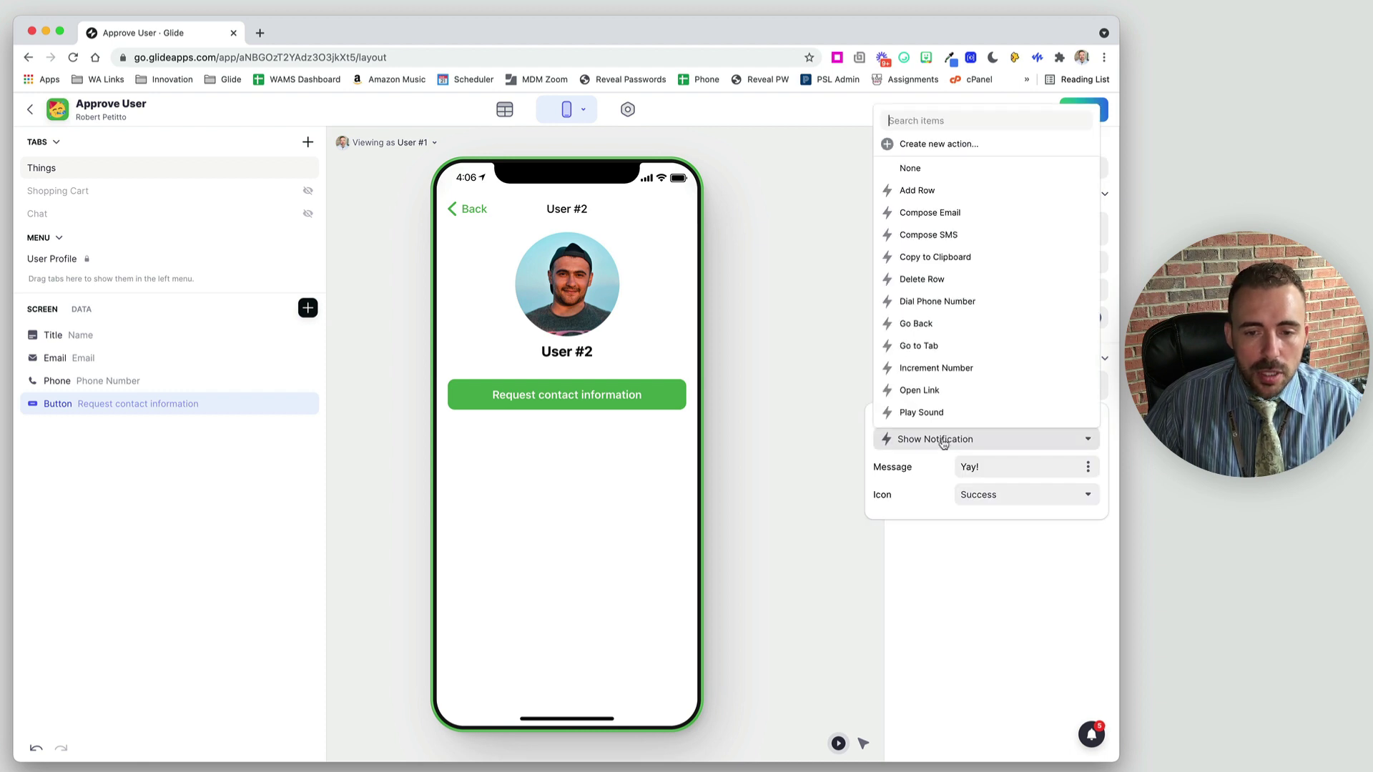
left_click(929, 146)
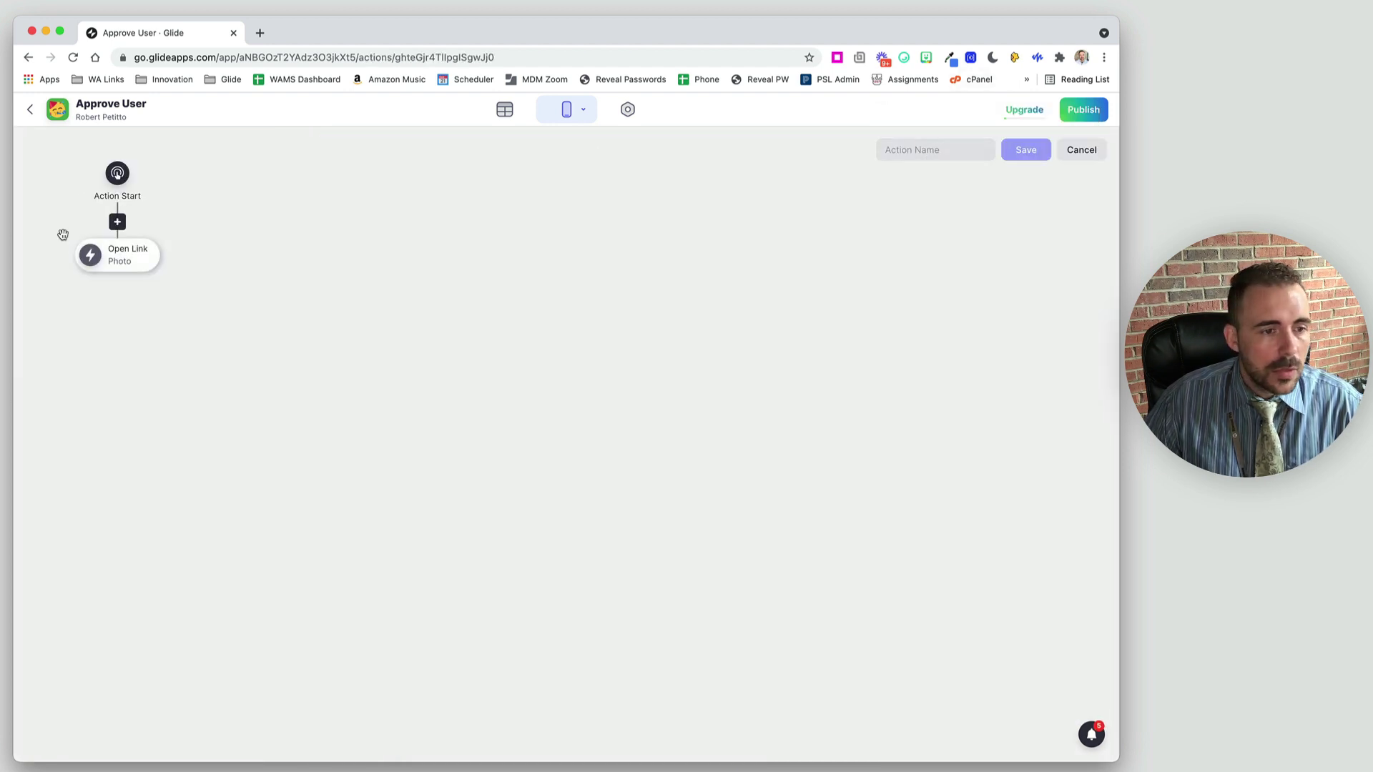
left_click(118, 272)
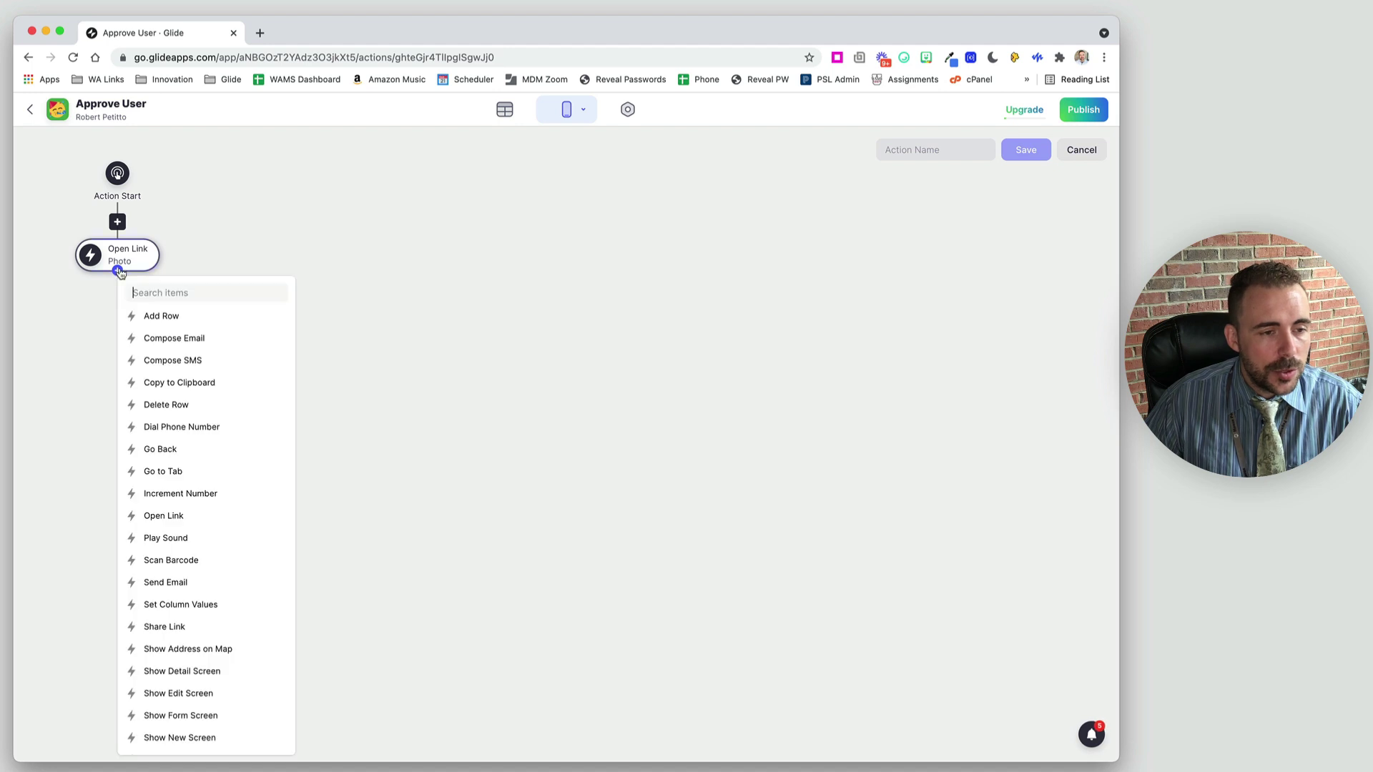
Add a Play Sound action after Open Link, and change Open Link to Show Notification with the message "Information requested".
scroll(236, 575, "down", 3)
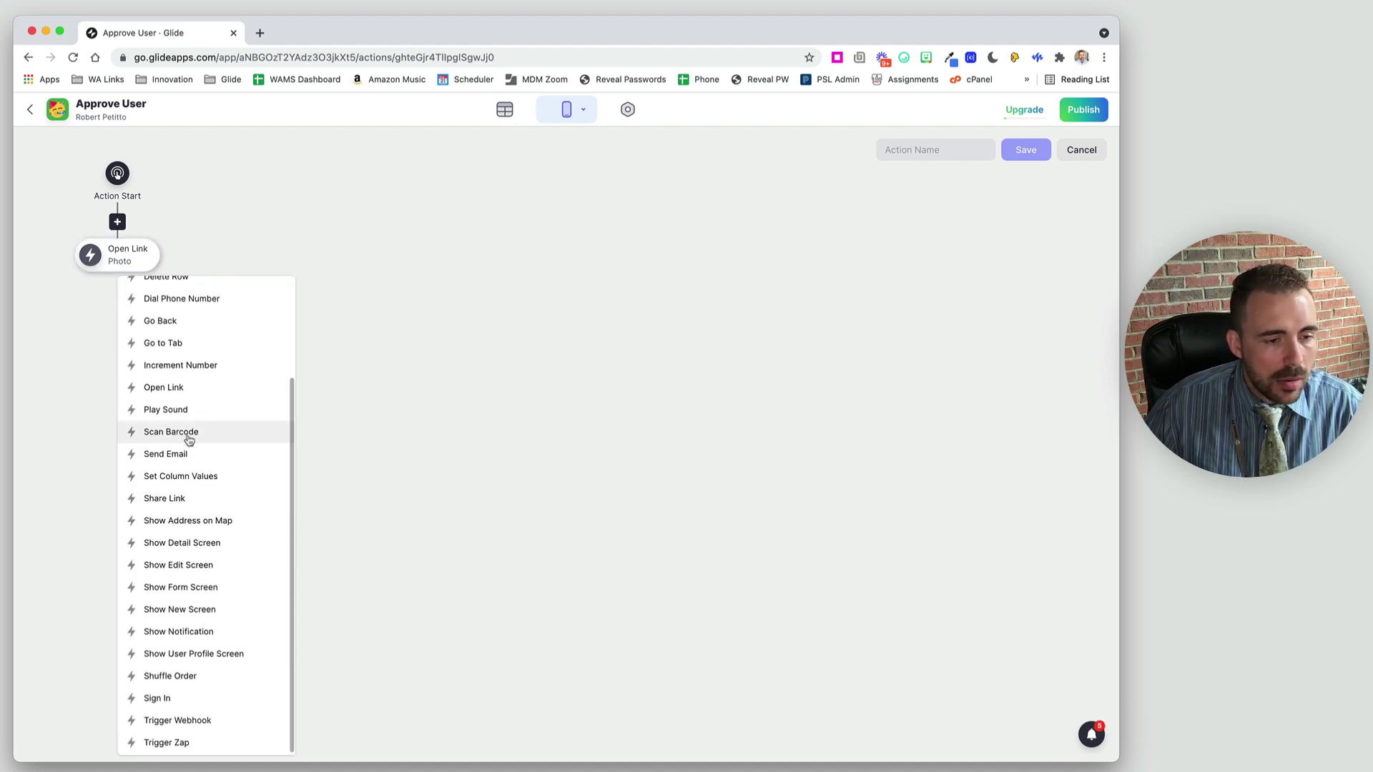
left_click(173, 408)
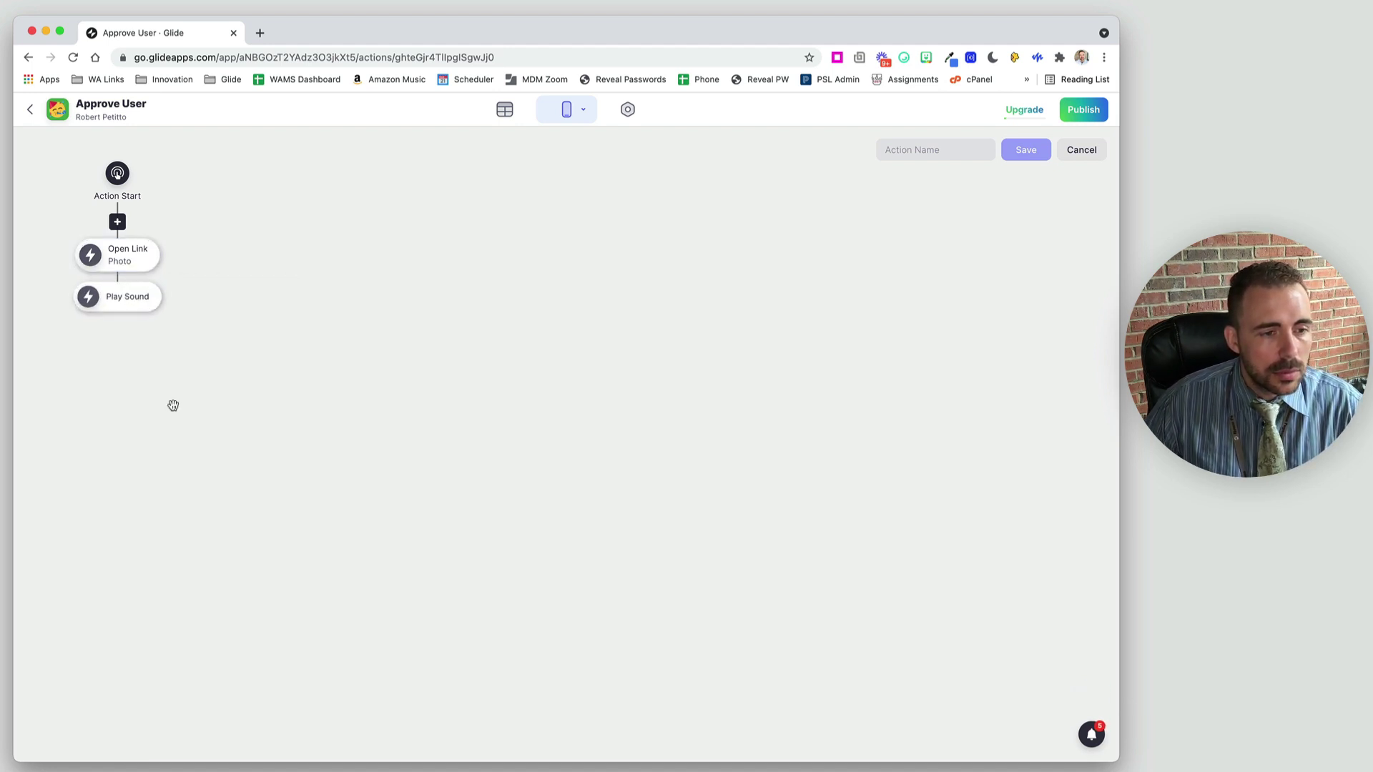
left_click(123, 265)
left_click(207, 361)
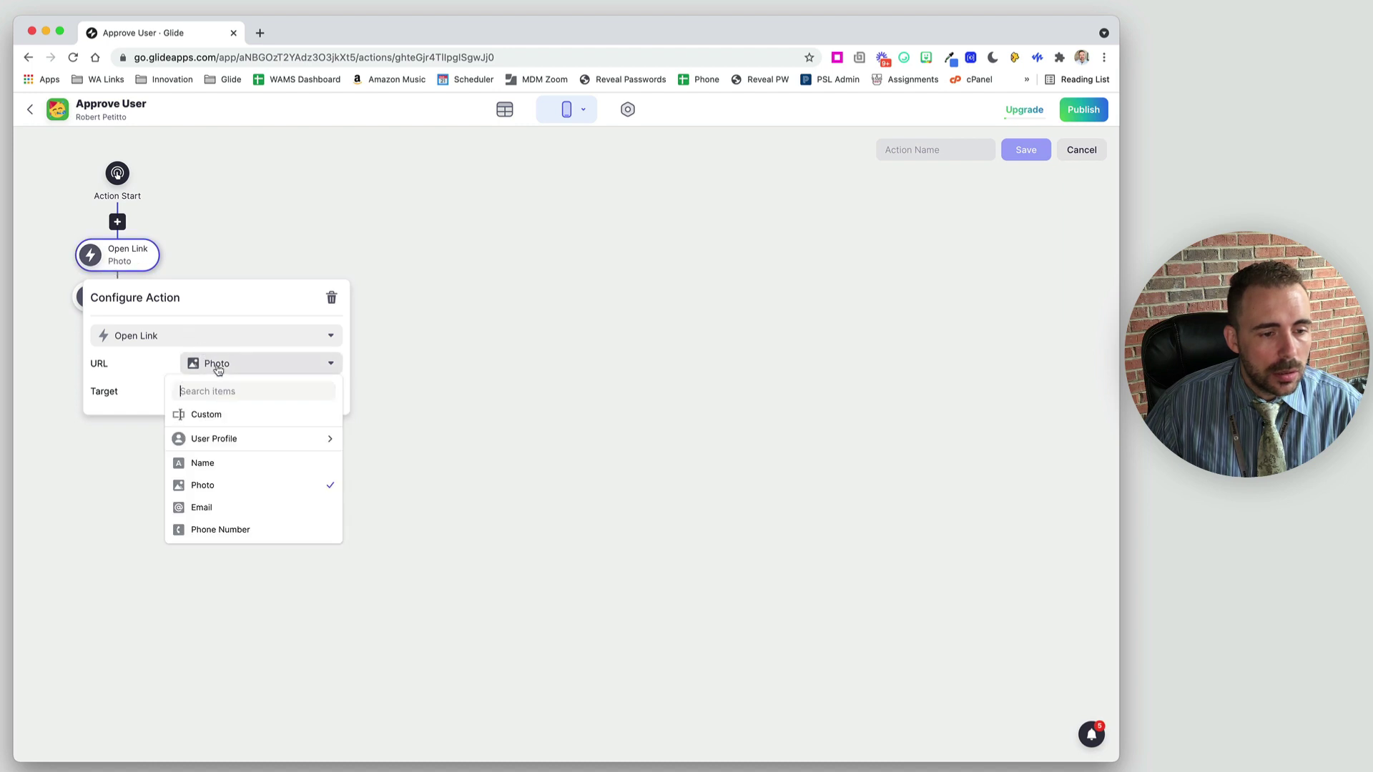
left_click(156, 336)
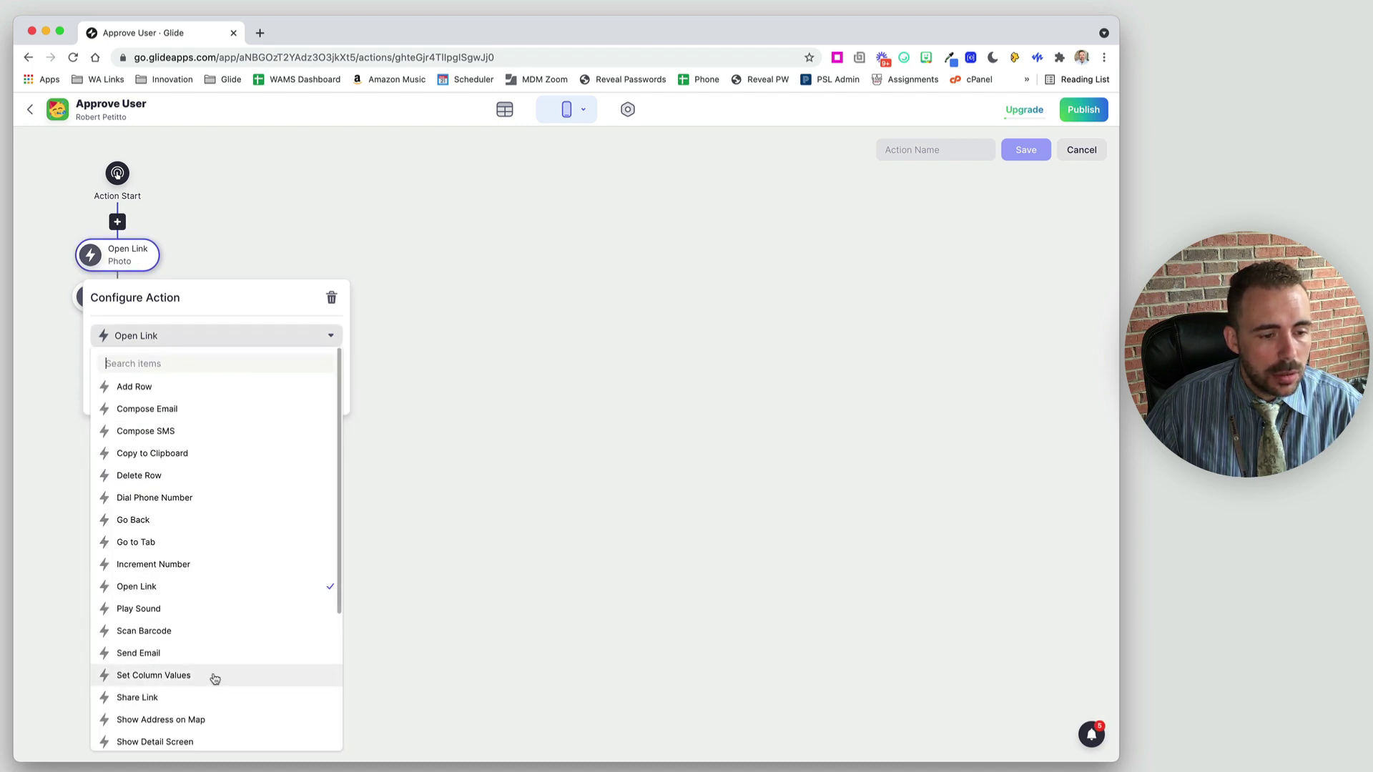
scroll(185, 653, "down", 2)
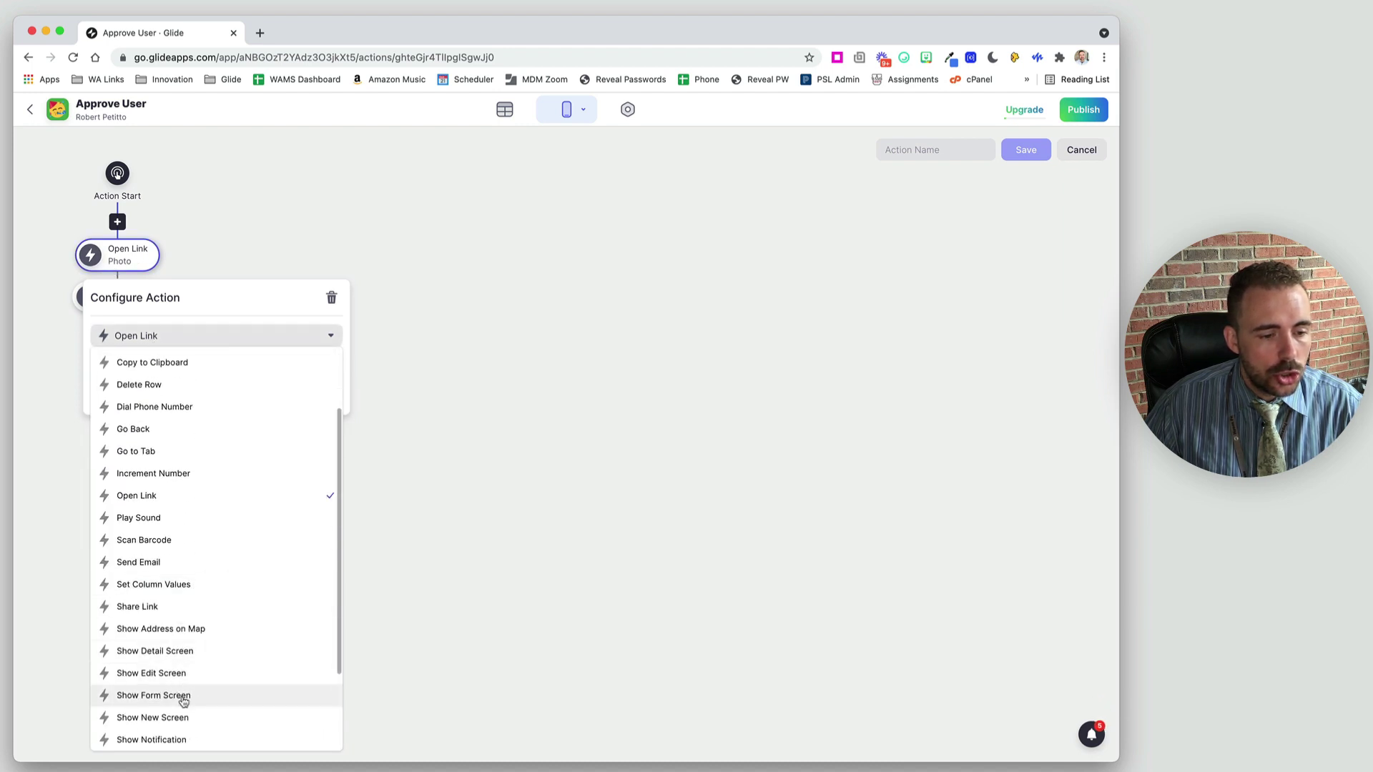
left_click(187, 741)
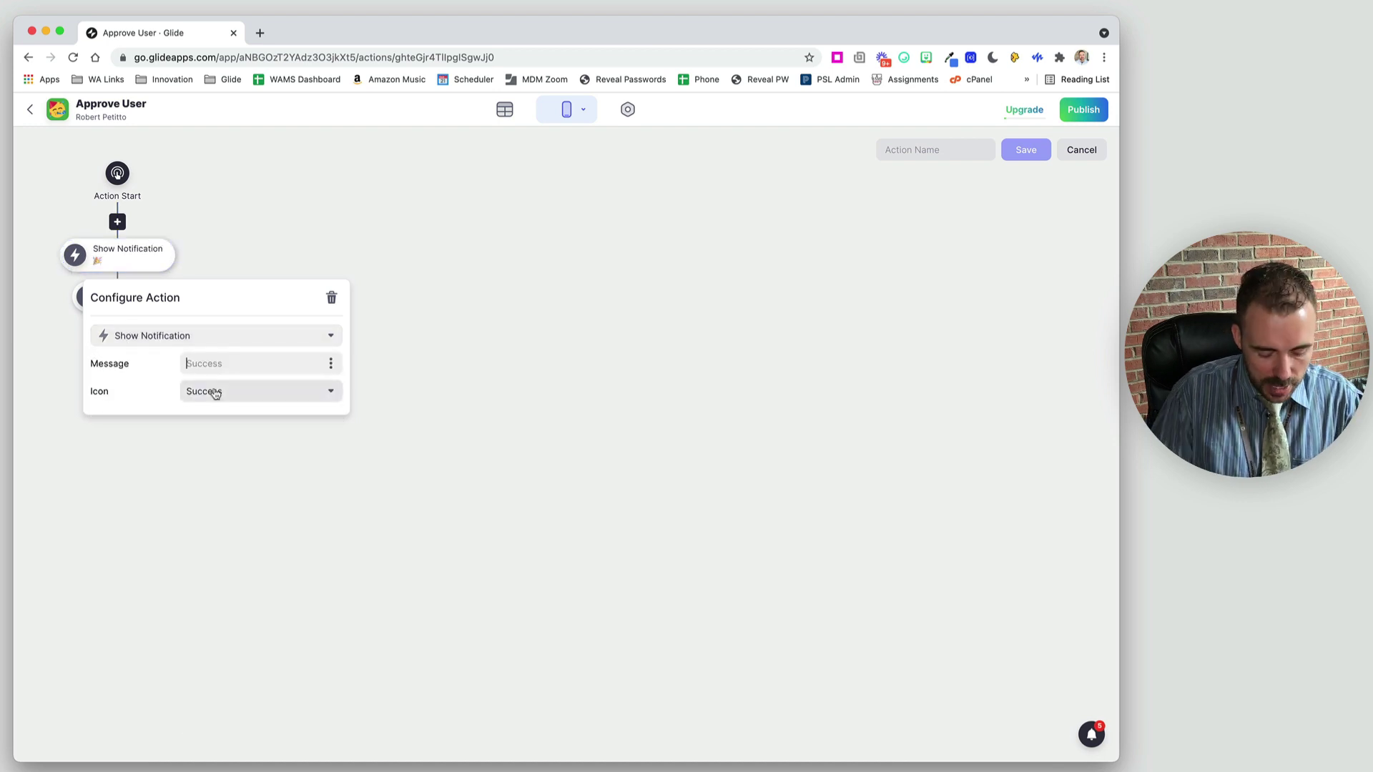
type("Information re")
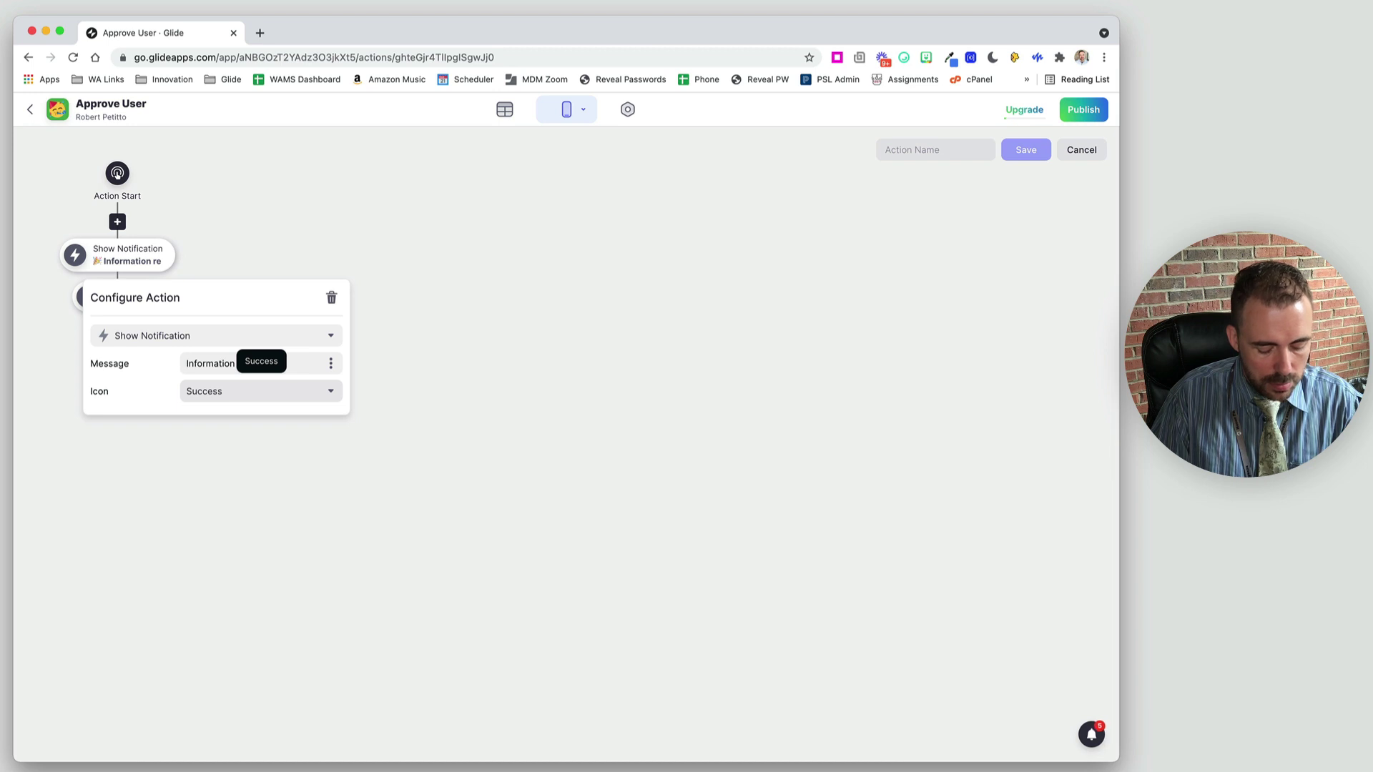
type("quested")
left_click(475, 359)
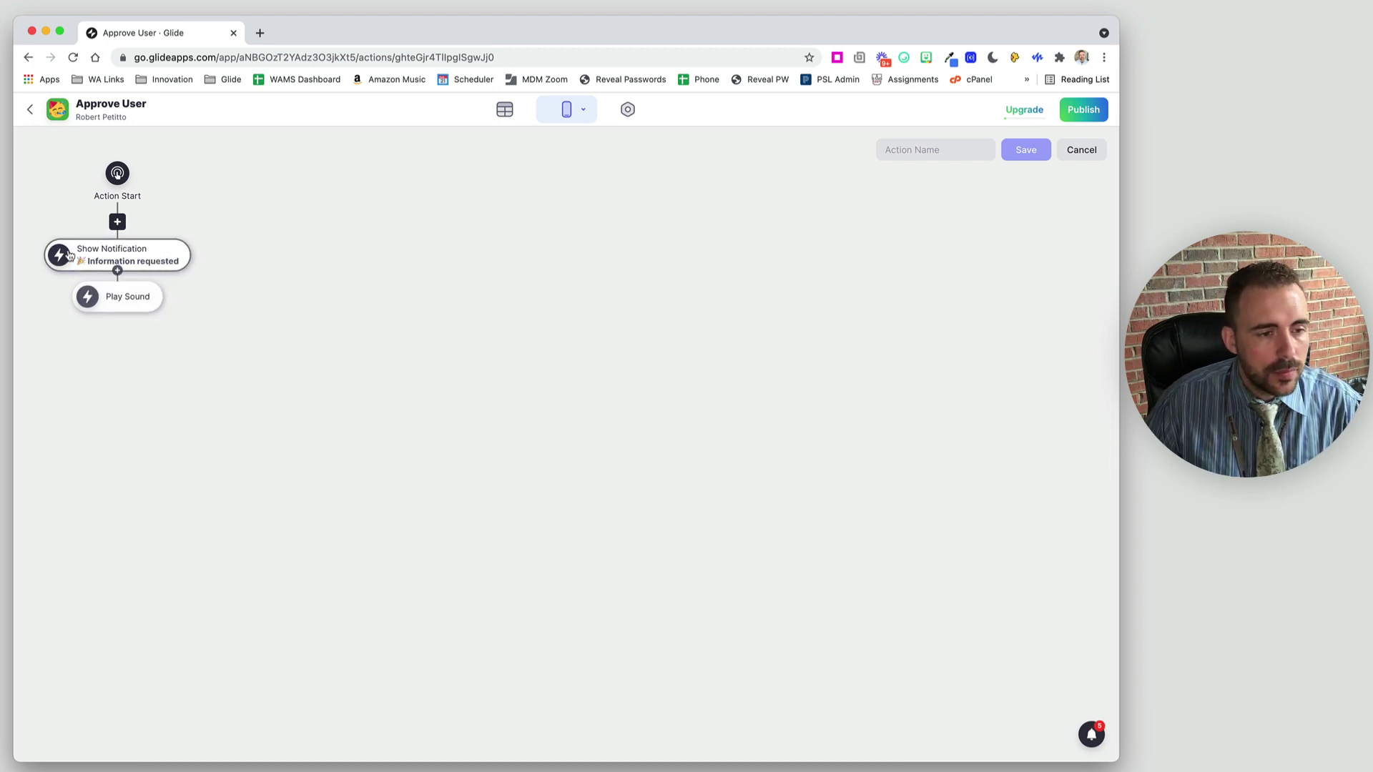
Add an Add Row action after Play Sound and set its target sheet to Requests.
left_click(117, 313)
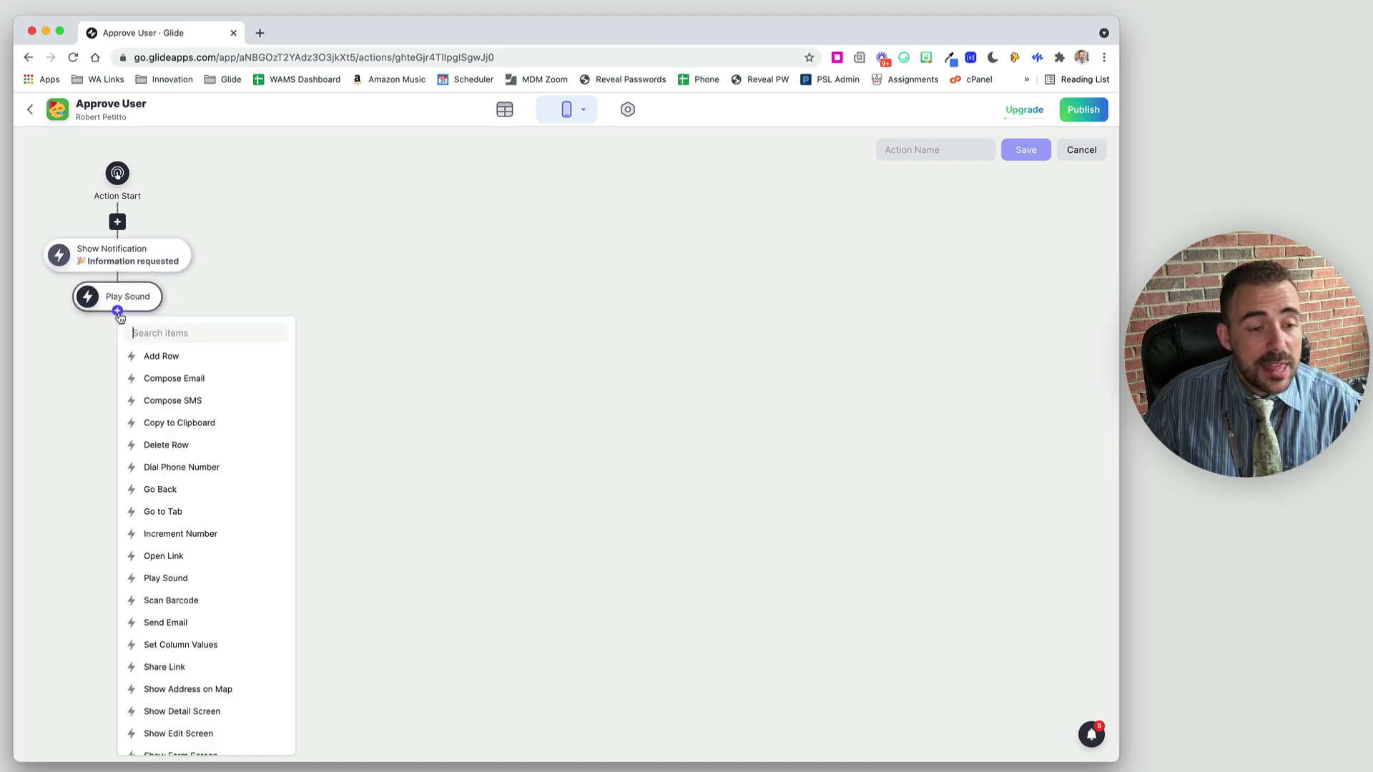
left_click(172, 359)
left_click(143, 343)
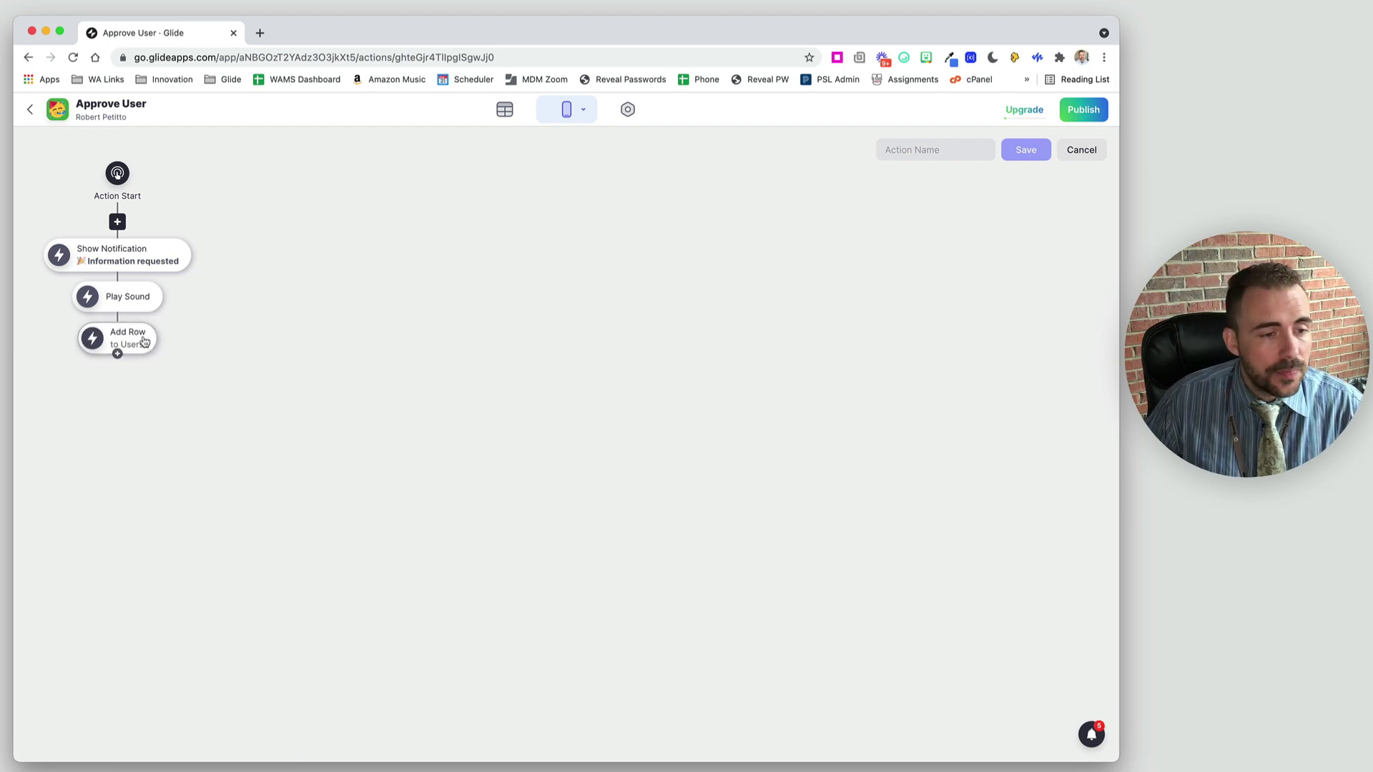
left_click(221, 447)
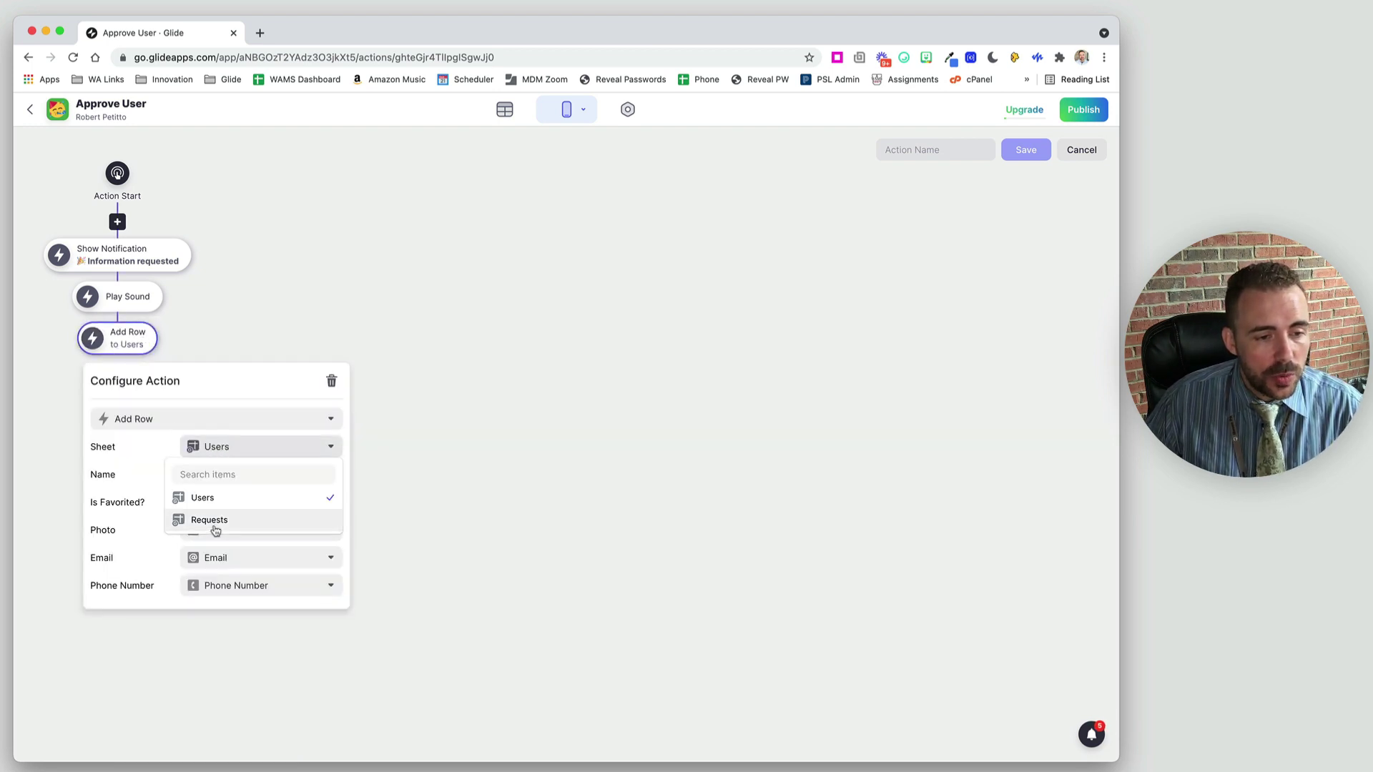
left_click(214, 525)
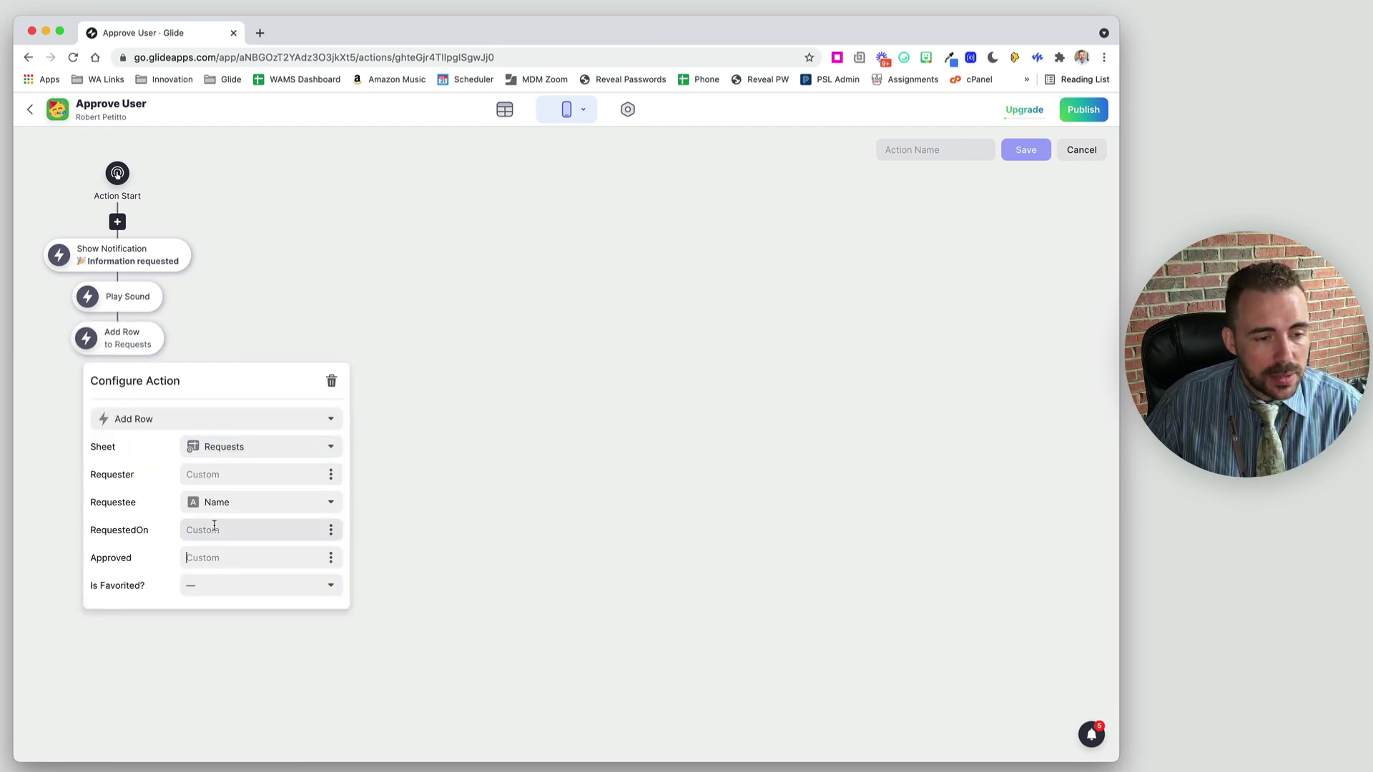
left_click(330, 474)
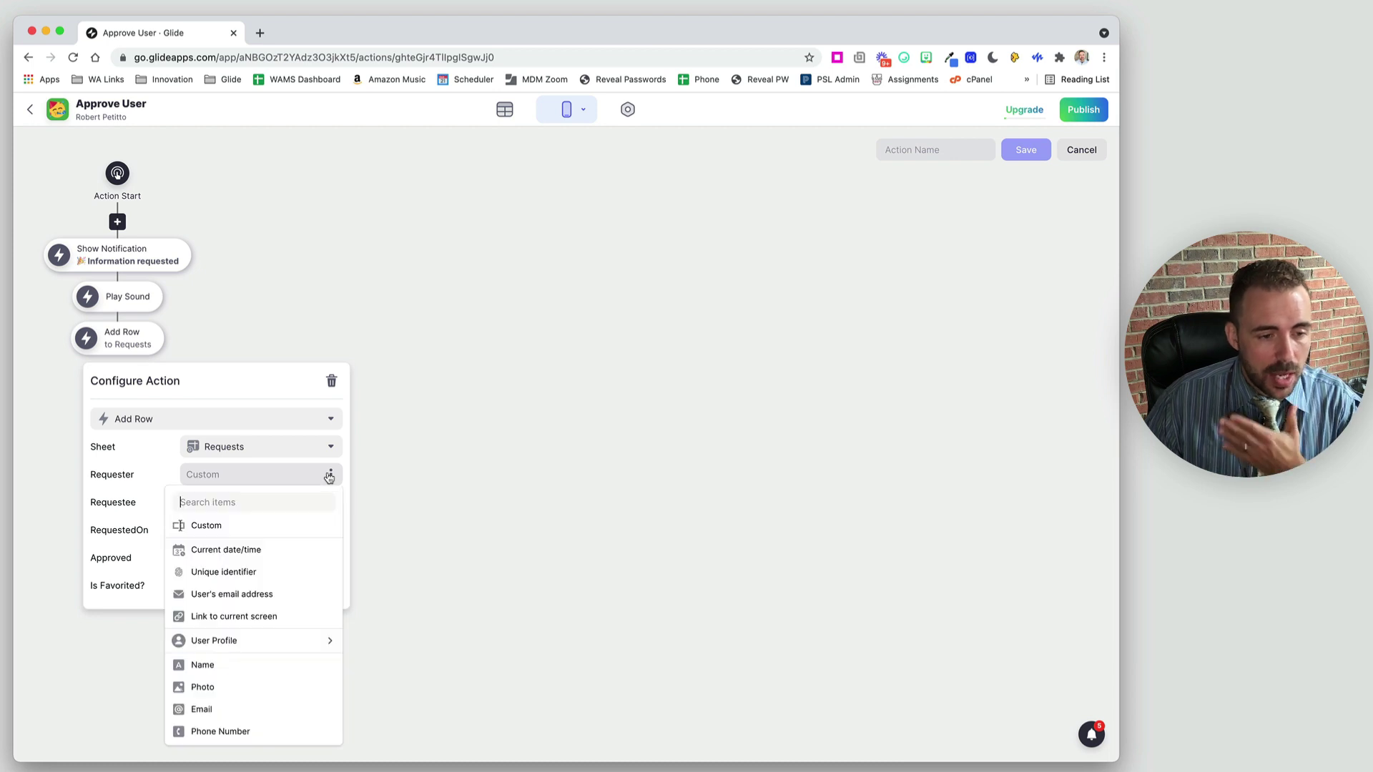
left_click(238, 593)
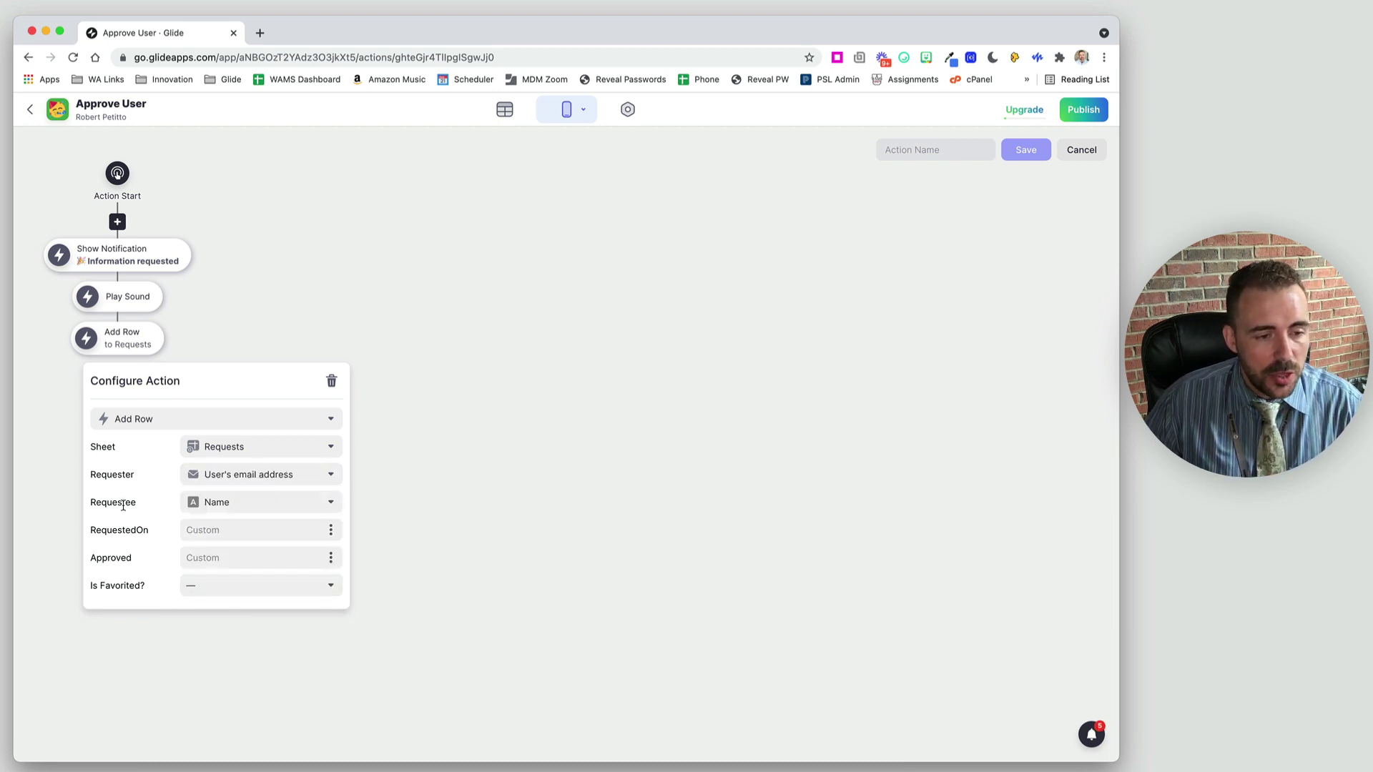
left_click(331, 504)
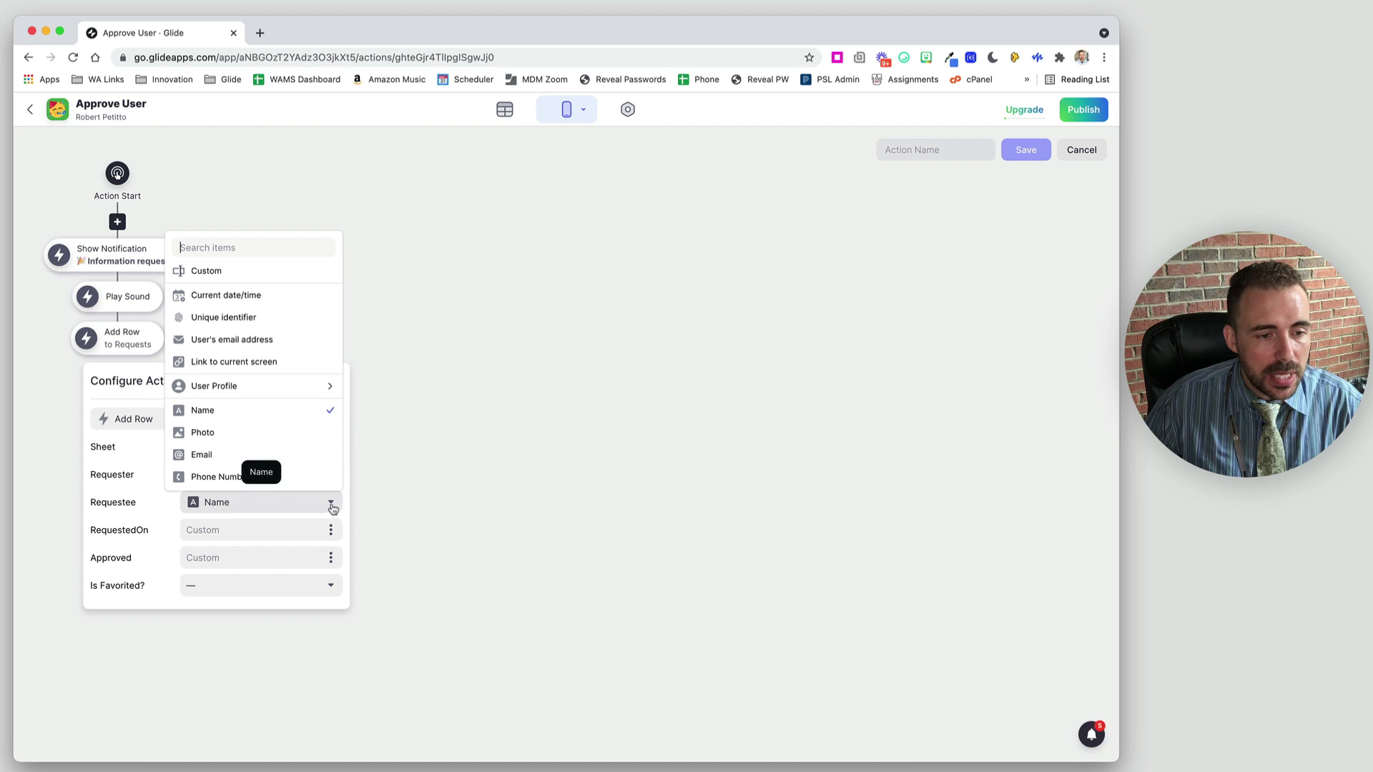
left_click(239, 462)
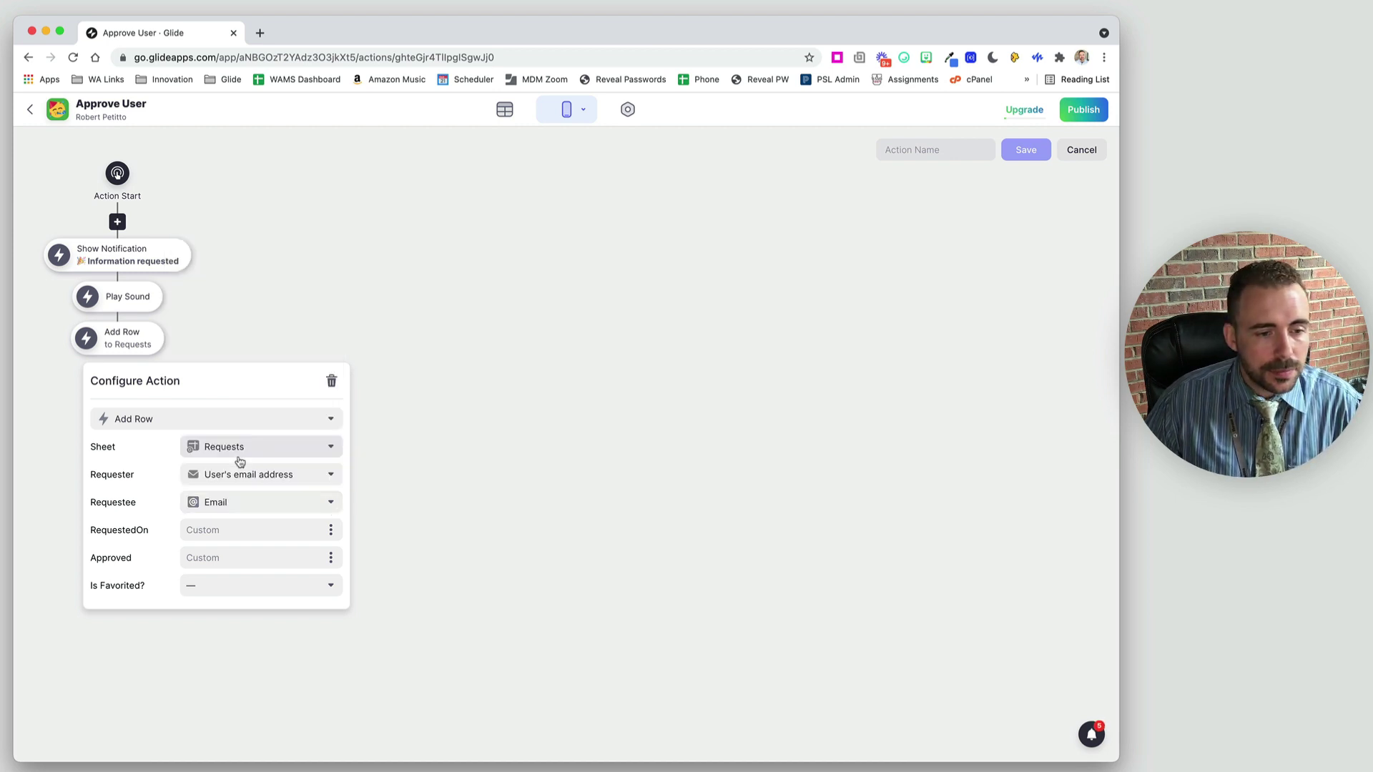
left_click(330, 529)
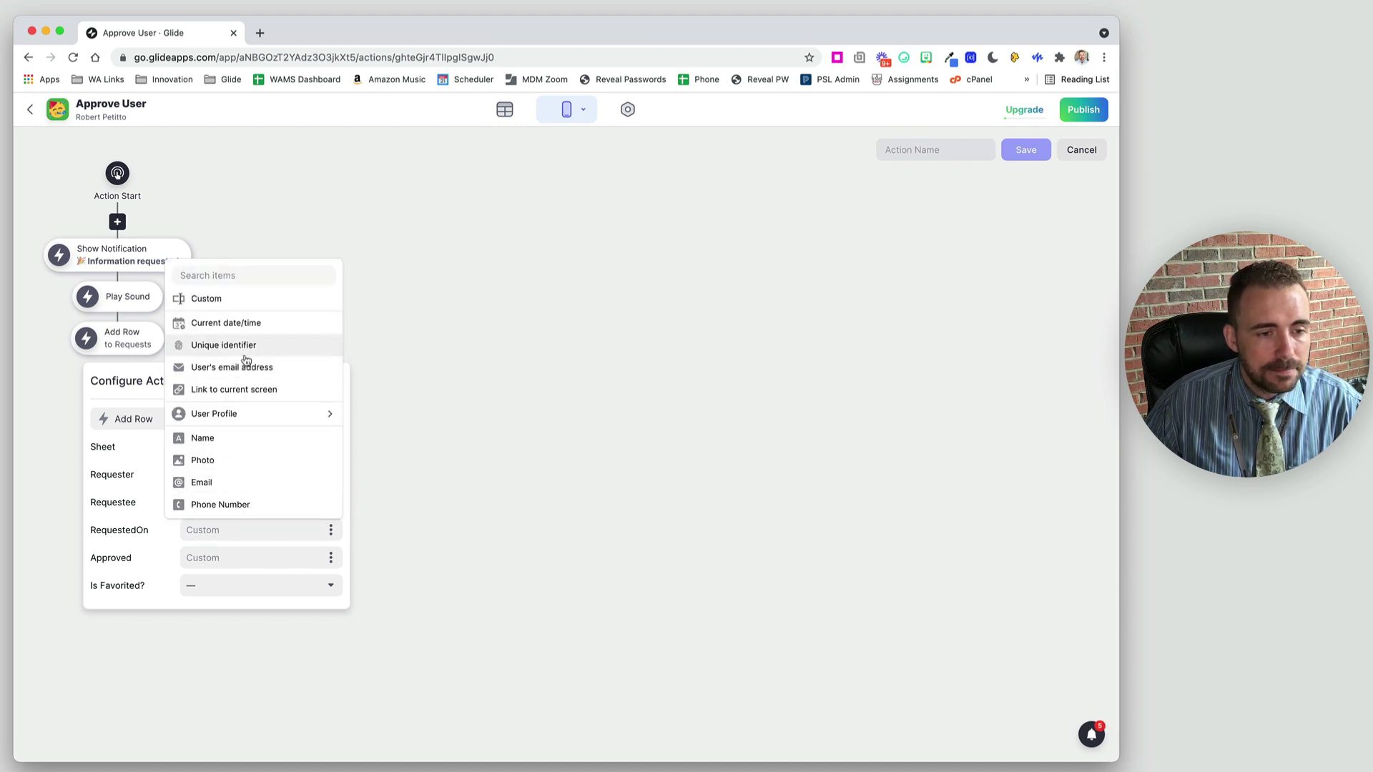
left_click(240, 329)
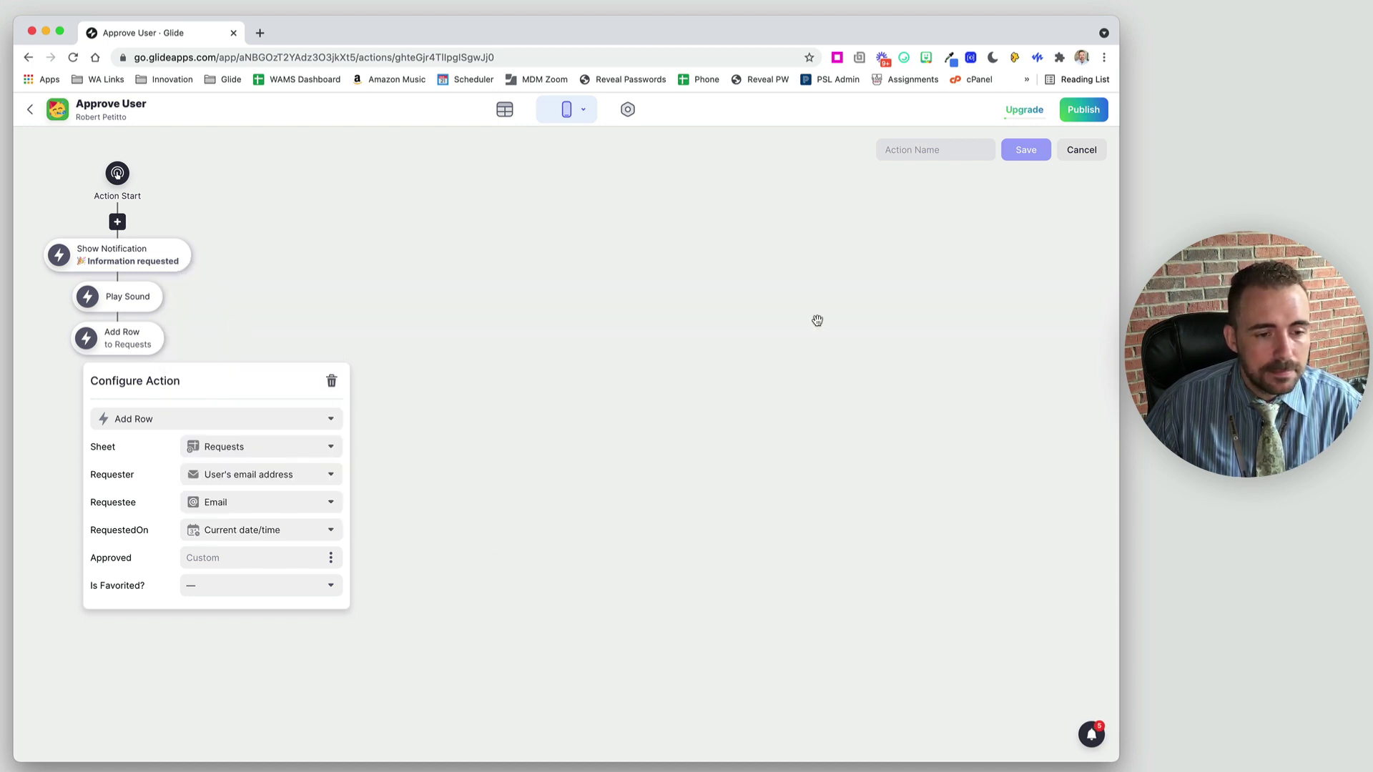
Name the custom action "Request" and save it.
left_click(905, 151)
type("Request")
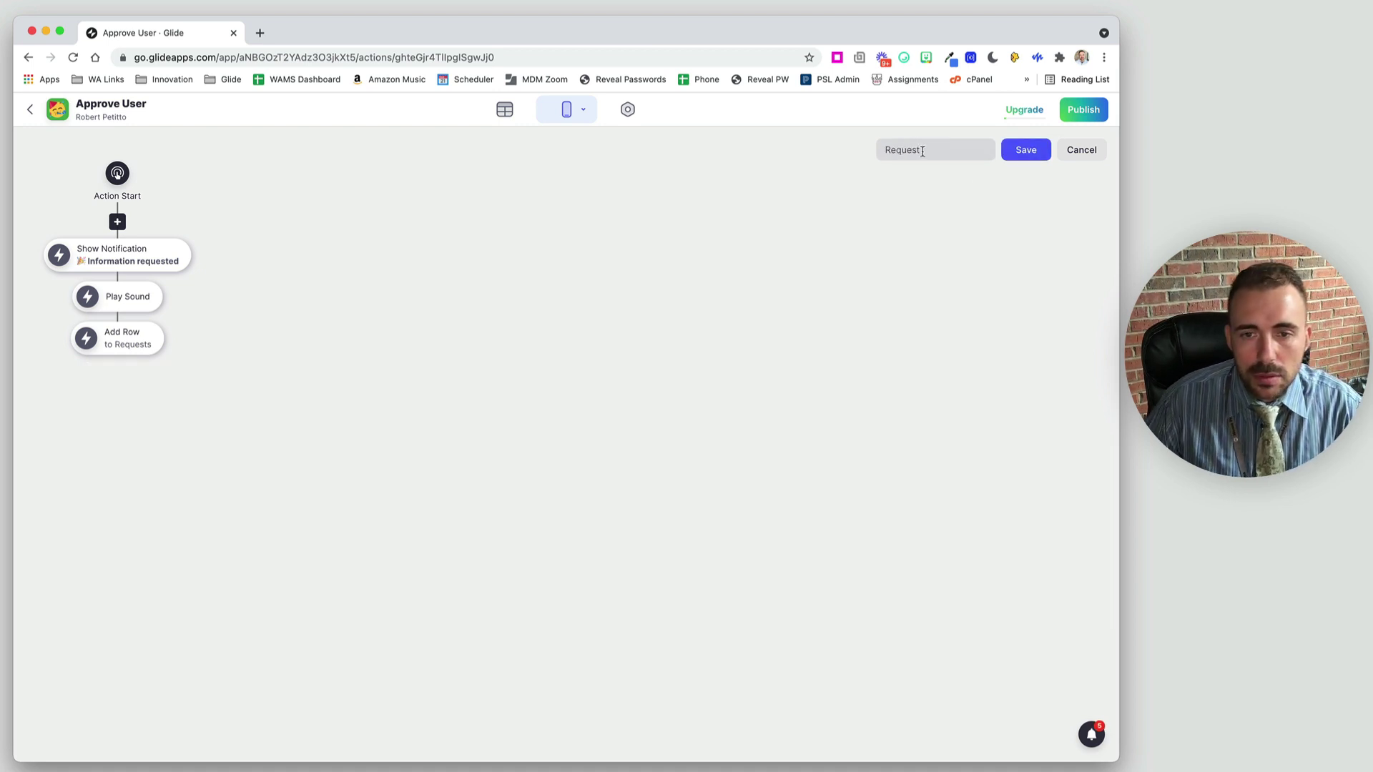
left_click(1026, 151)
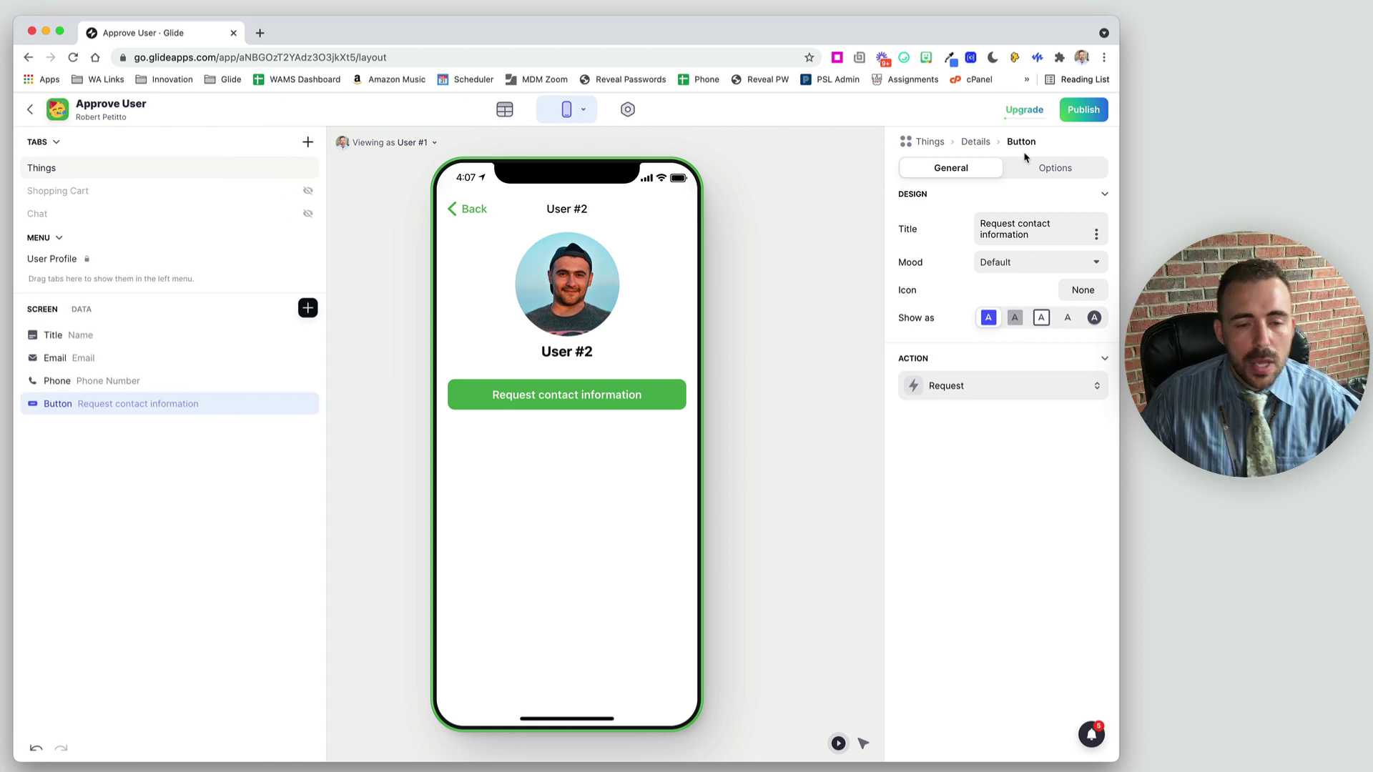
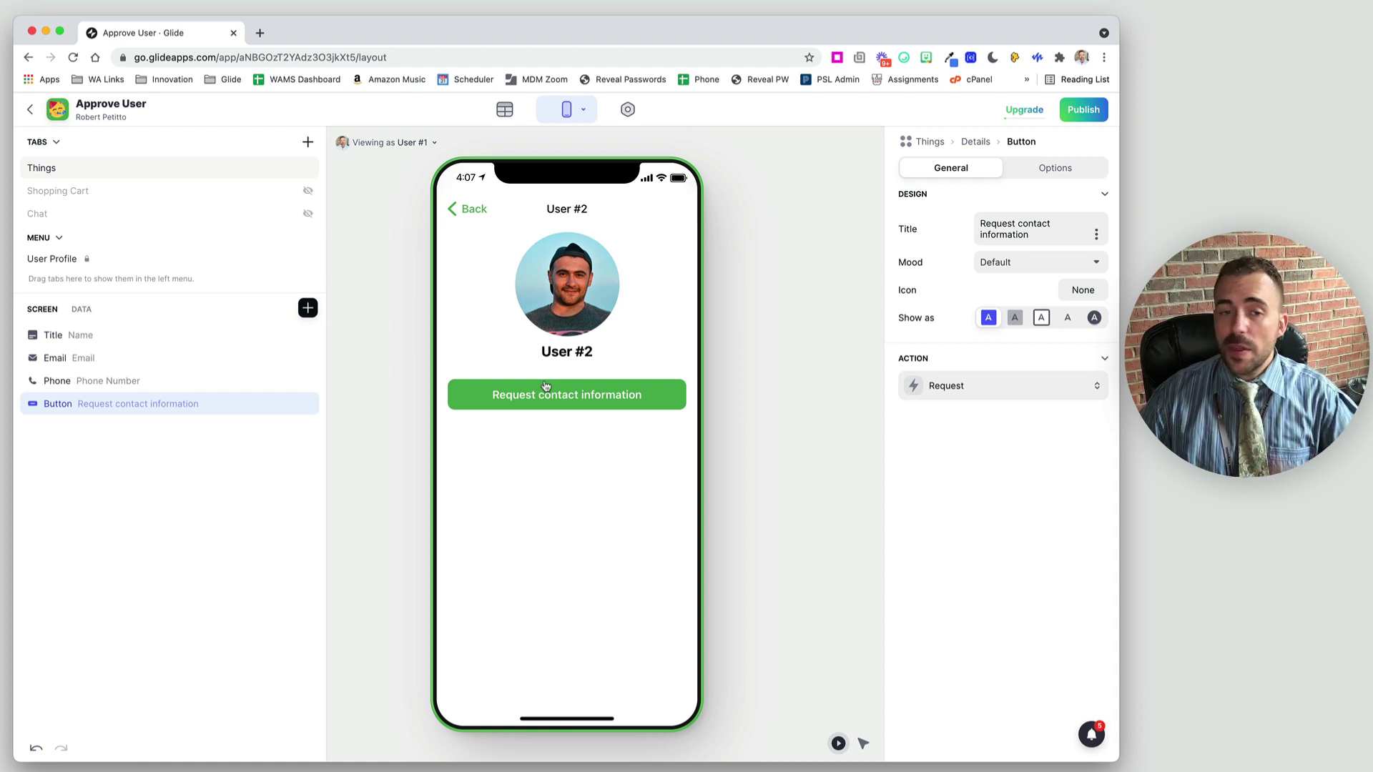
Duplicate the ifApproved>Requestee column in the Requests data table.
left_click(505, 110)
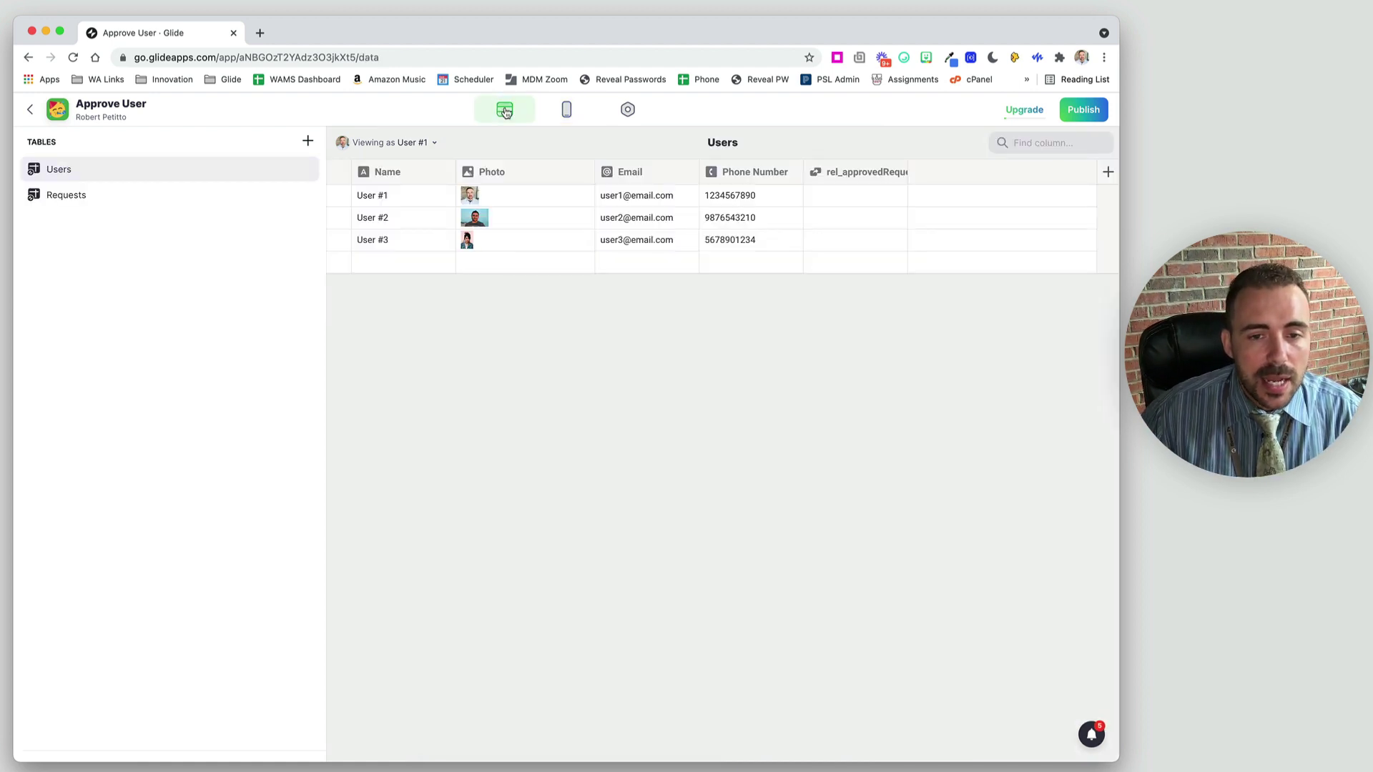
left_click(113, 199)
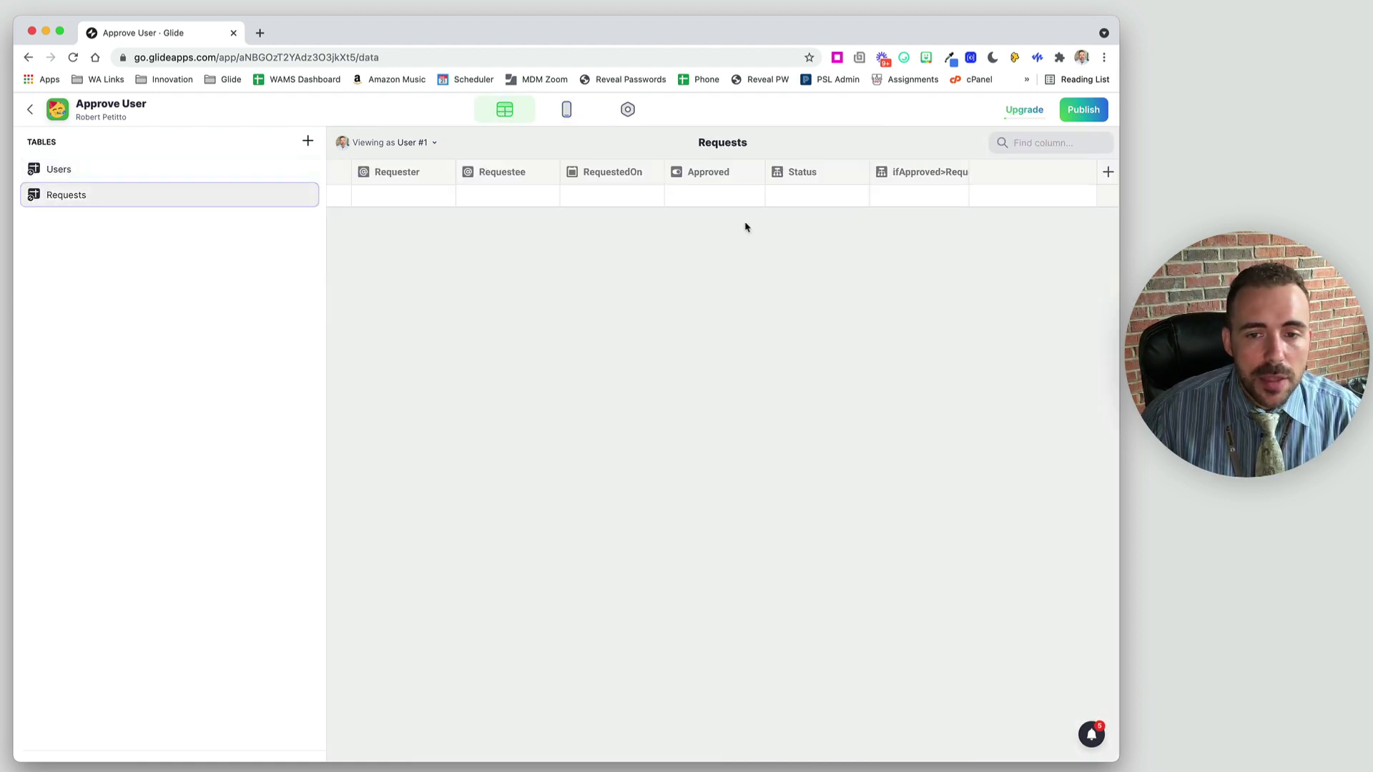
left_click_drag(967, 166, 1069, 170)
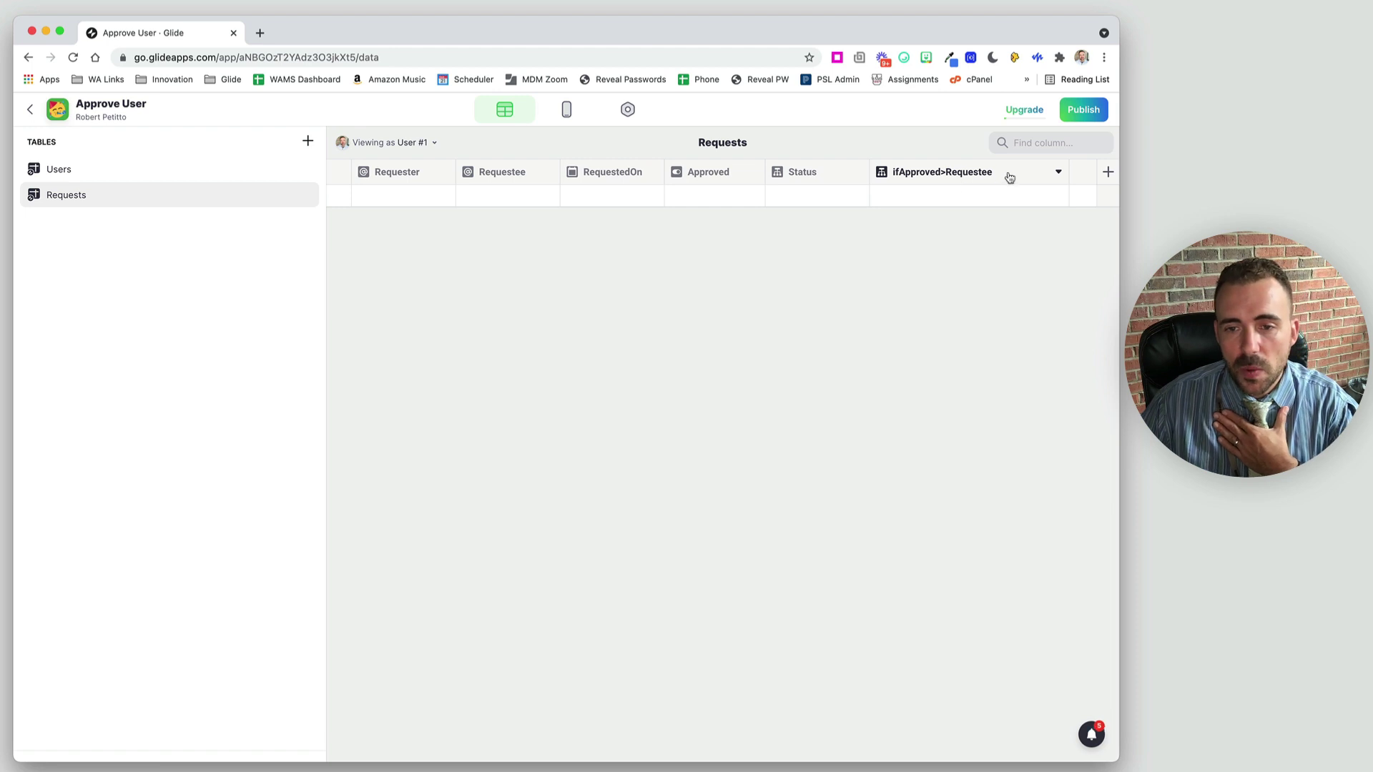
left_click(1057, 172)
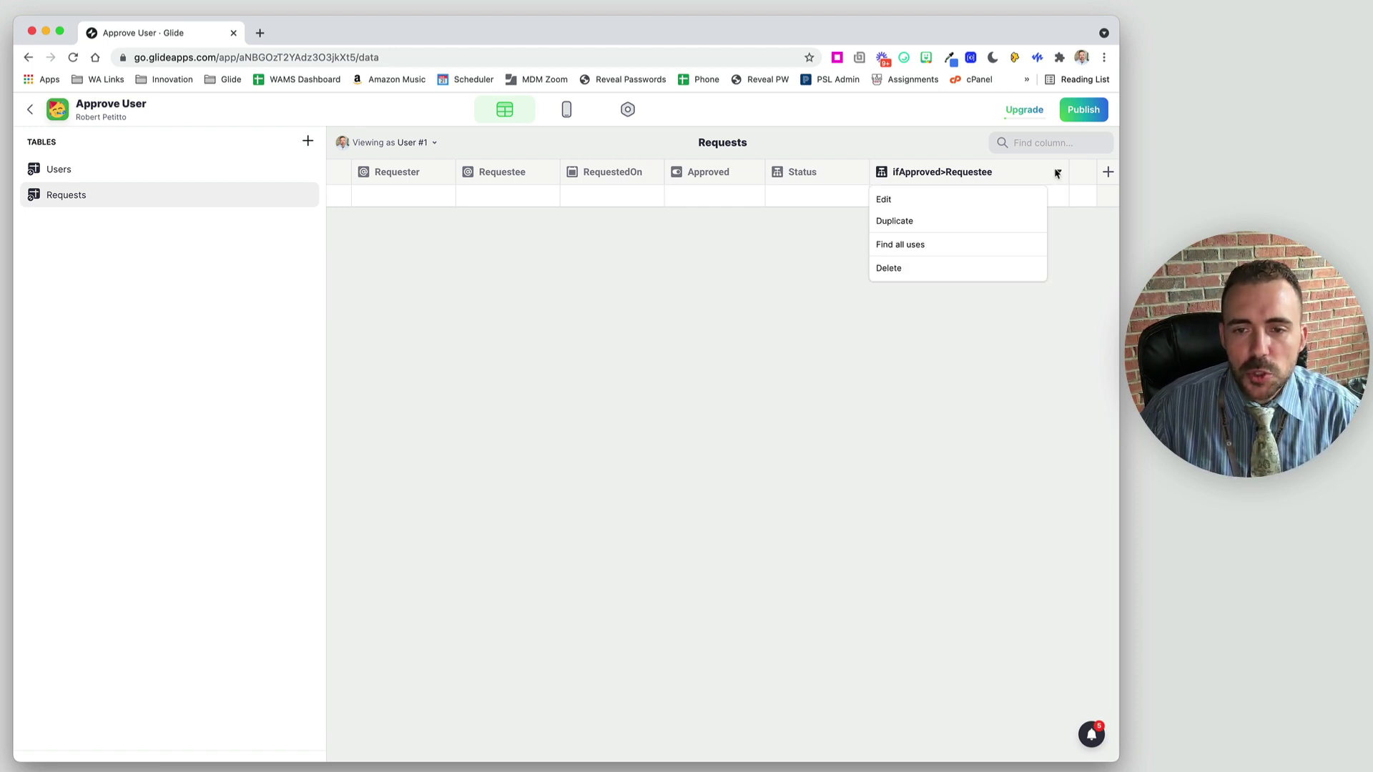
left_click(963, 227)
Label the duplicated if-then-else column "fMyRequest>Requestee".
left_click(889, 206)
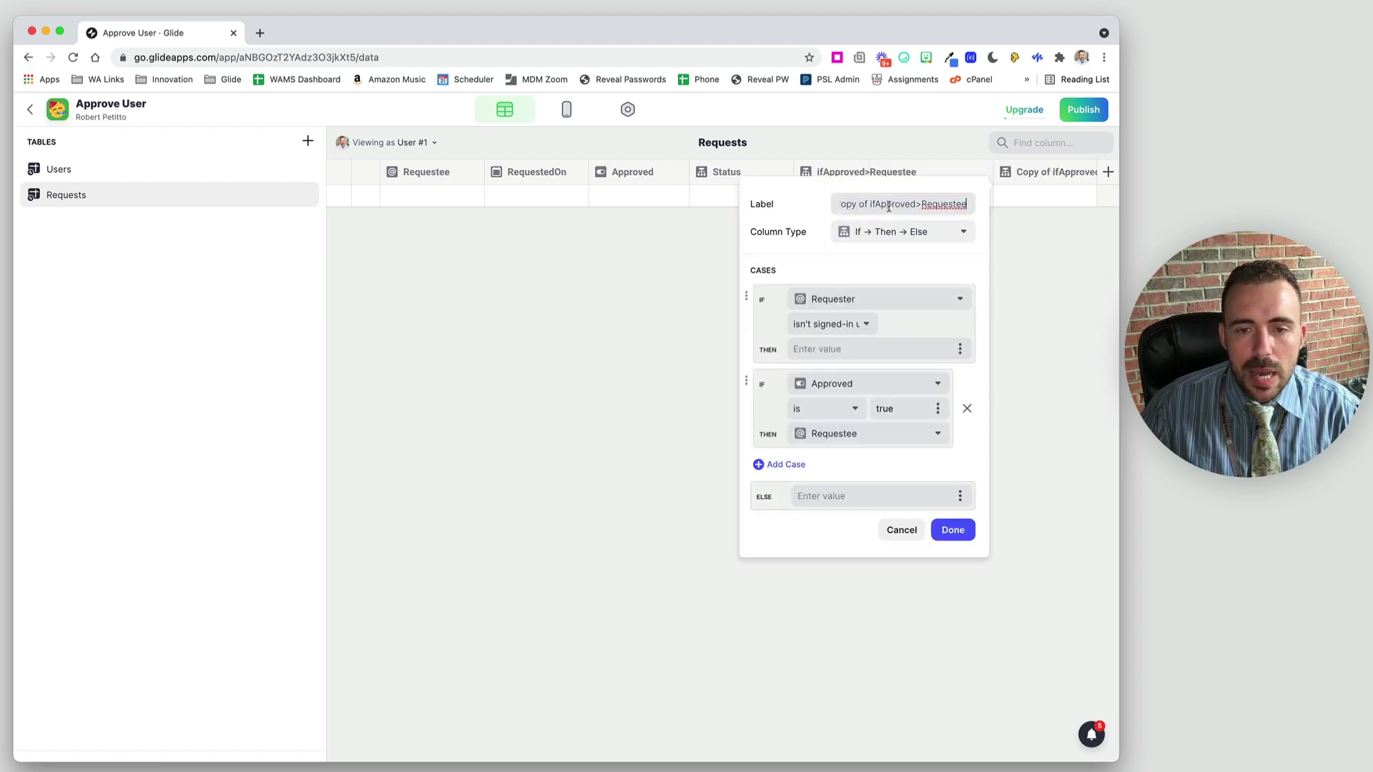
mouse_move(871, 204)
left_mouse_down()
mouse_move(848, 208)
mouse_move(885, 204)
left_mouse_up()
key("BackSpace")
type("MyRequ")
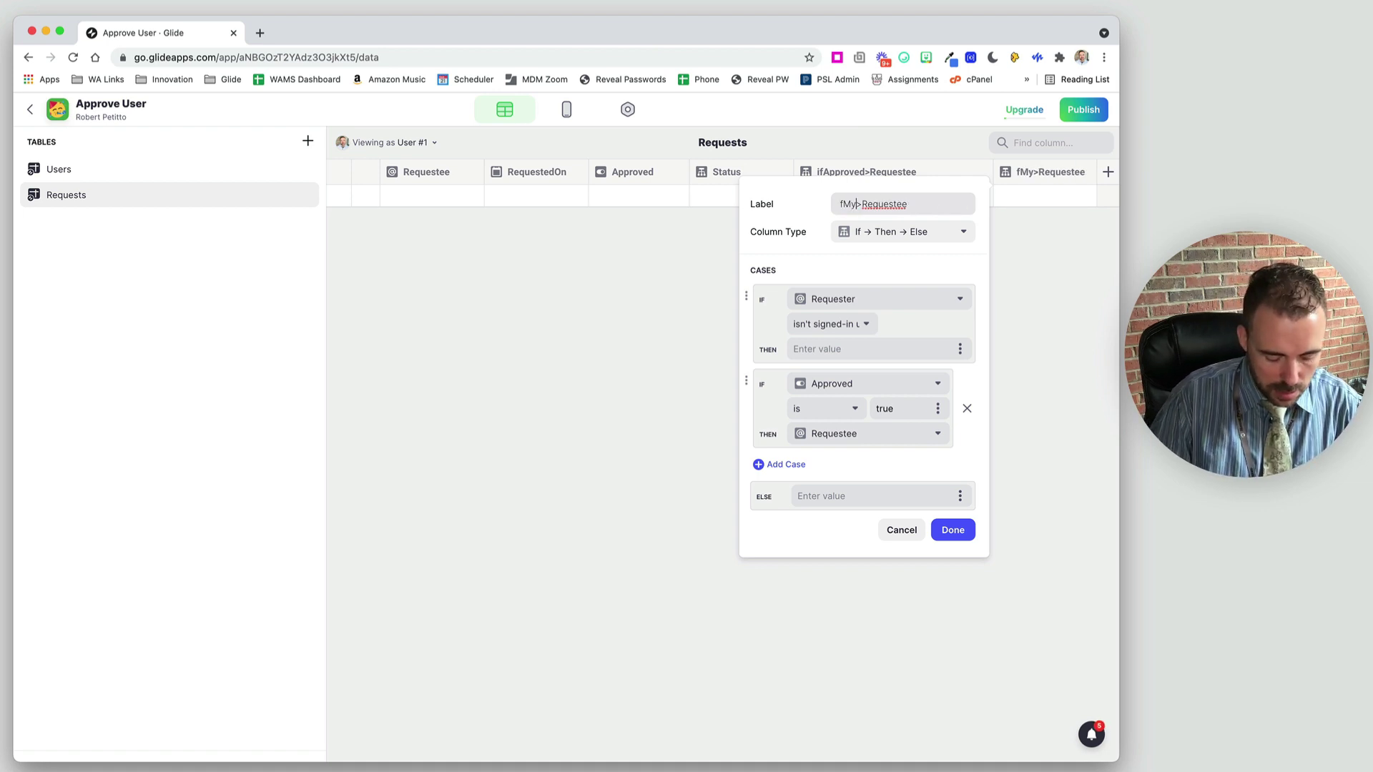
type("est")
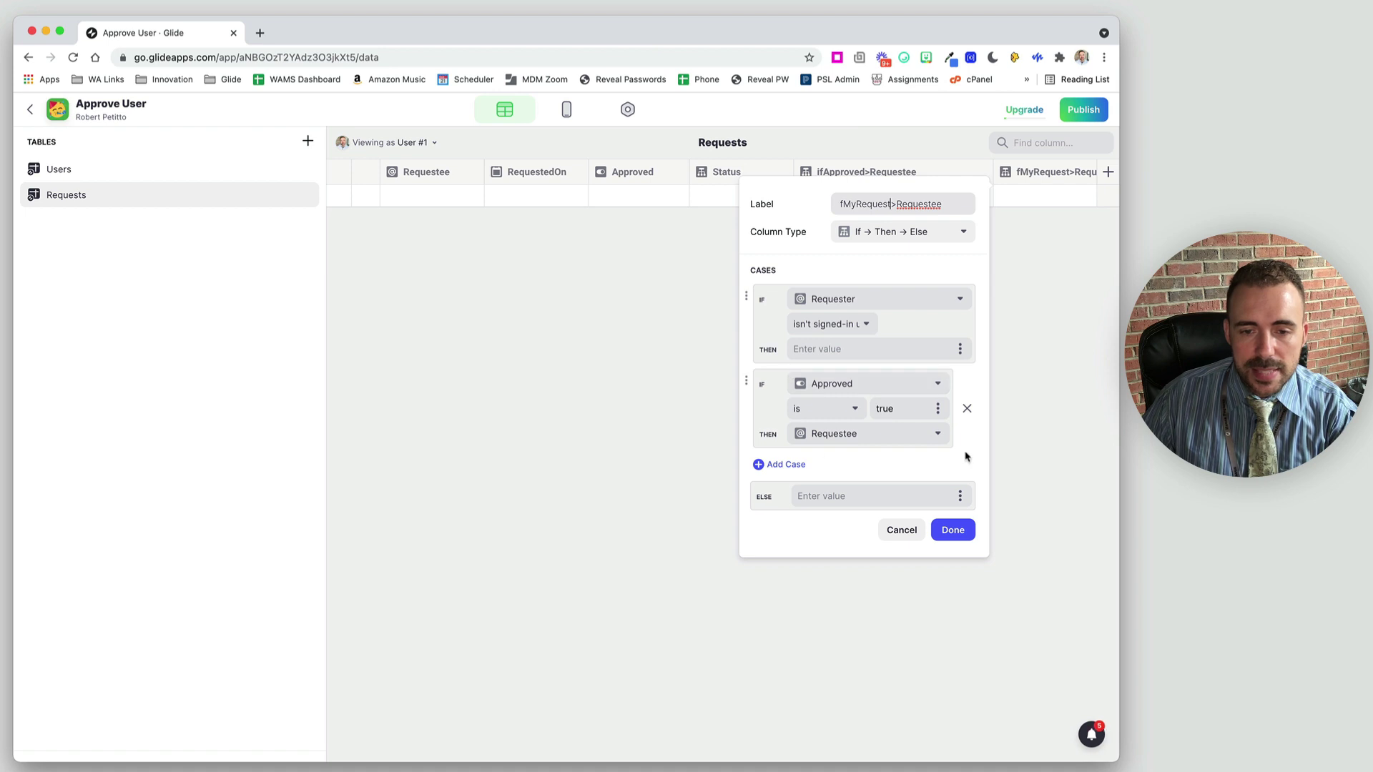
Remove the Approved case from the duplicated column, set its else value to Requestee, and save the column.
left_click(969, 408)
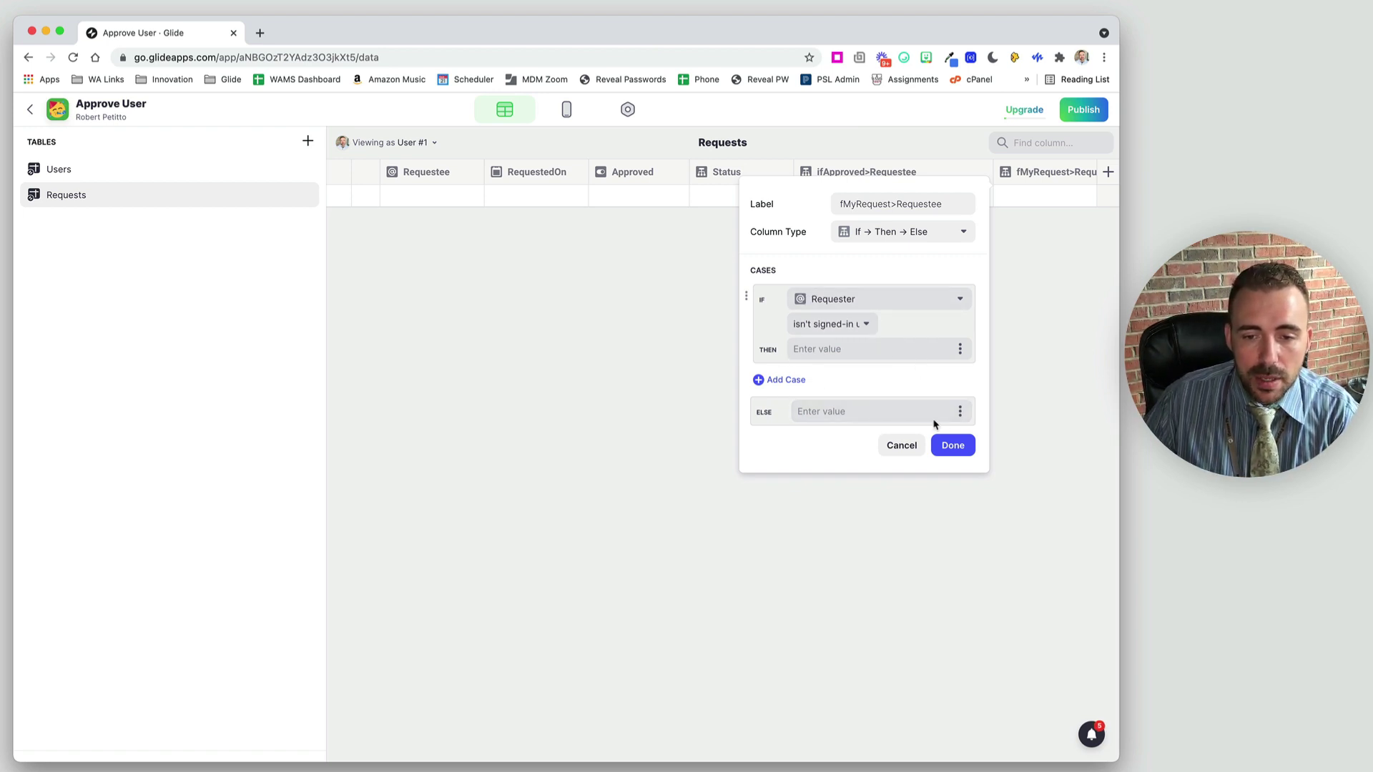
left_click(959, 411)
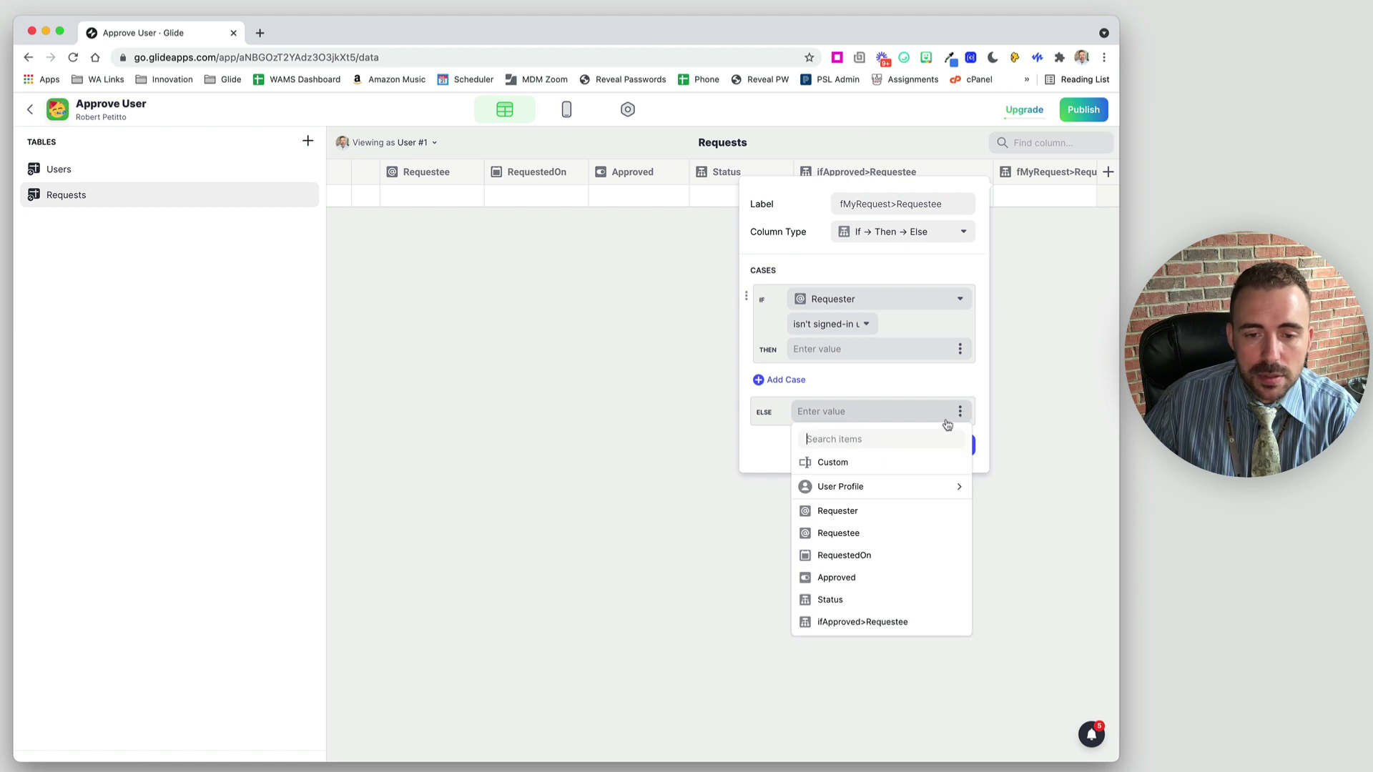
left_click(860, 542)
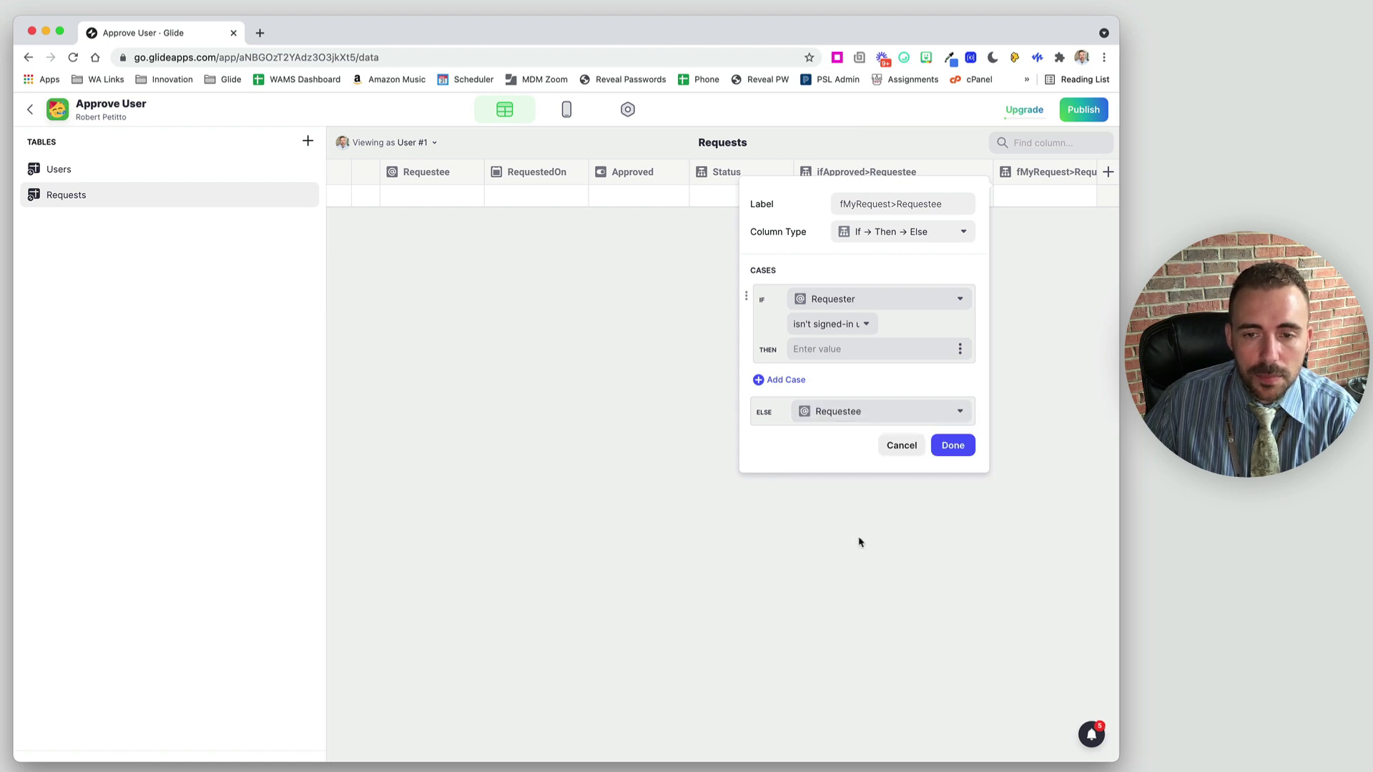
left_click(953, 444)
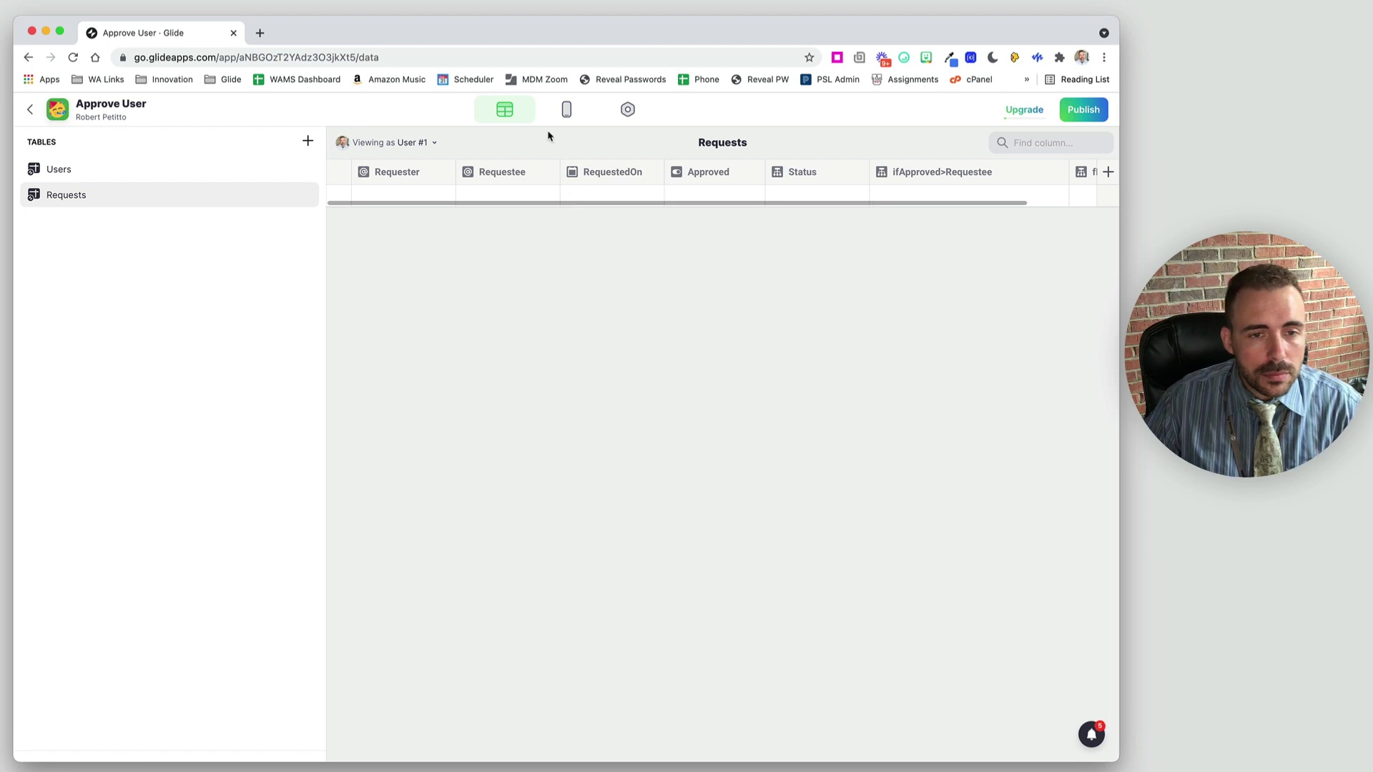
Add a new column labelled "rel_request" to the Users table.
left_click(198, 171)
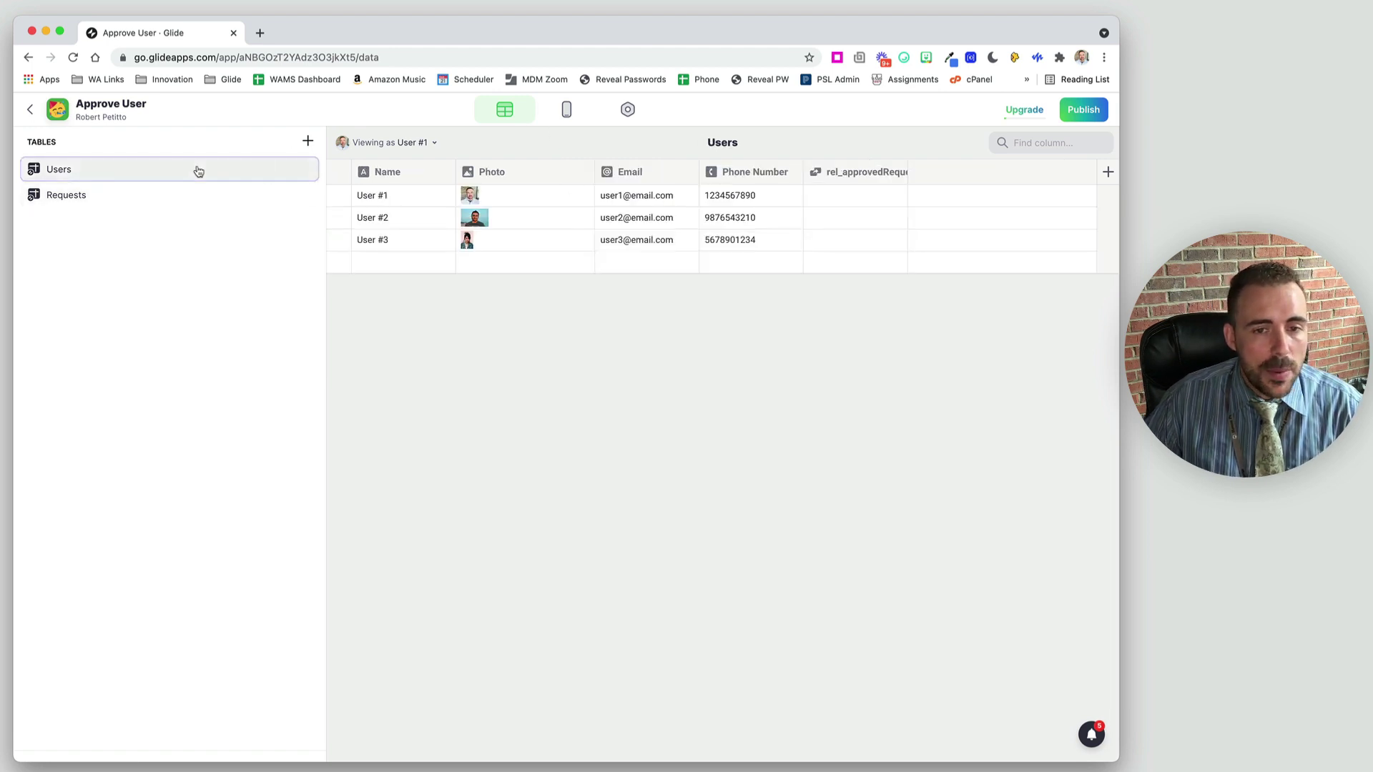
left_click(1108, 171)
type("rel")
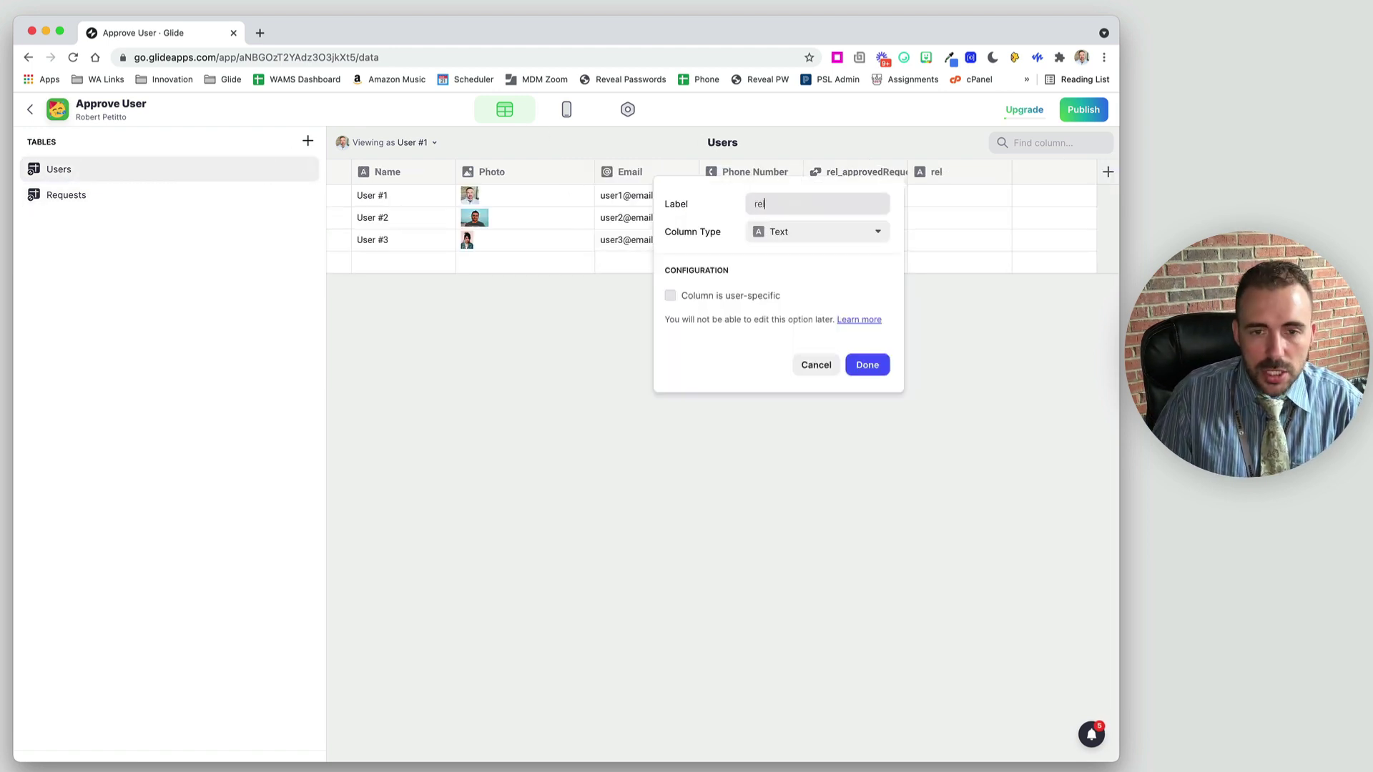
type("_re")
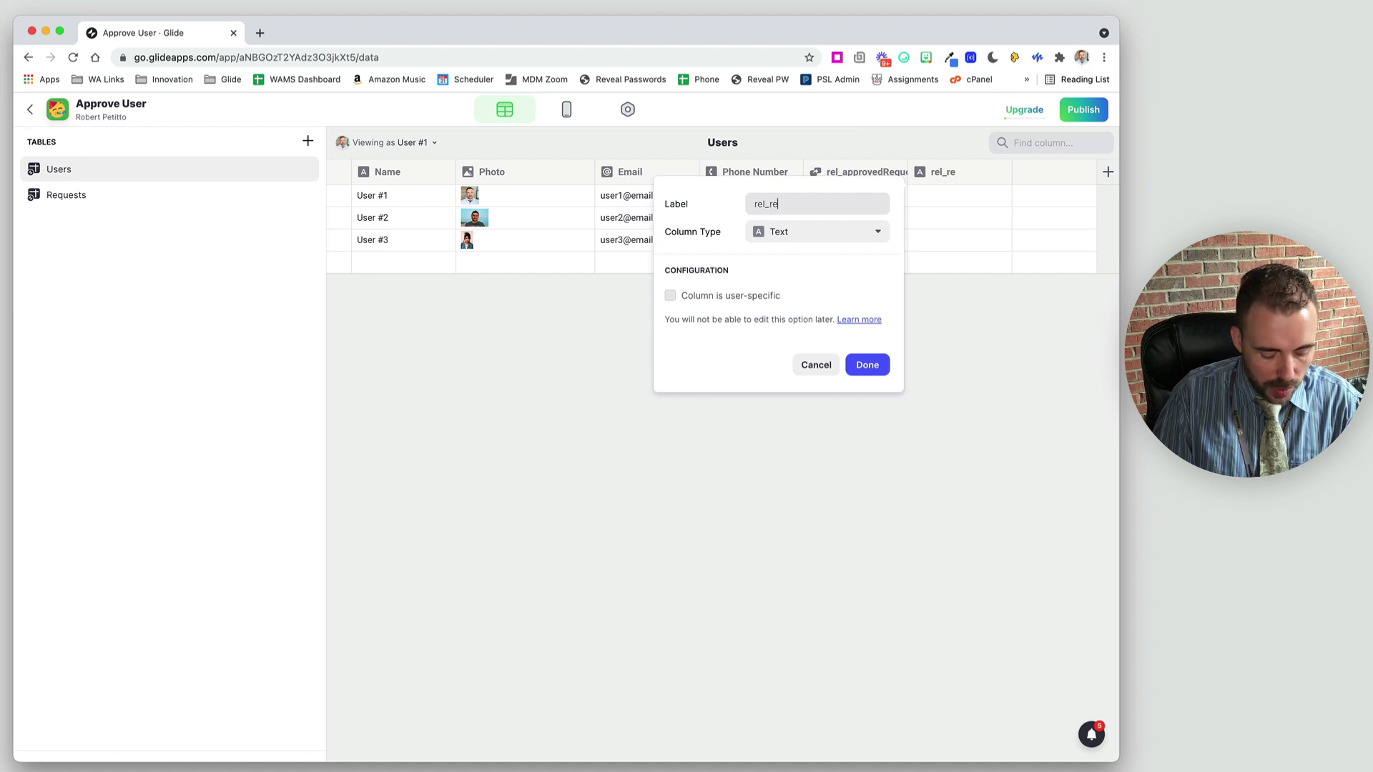
type("quest")
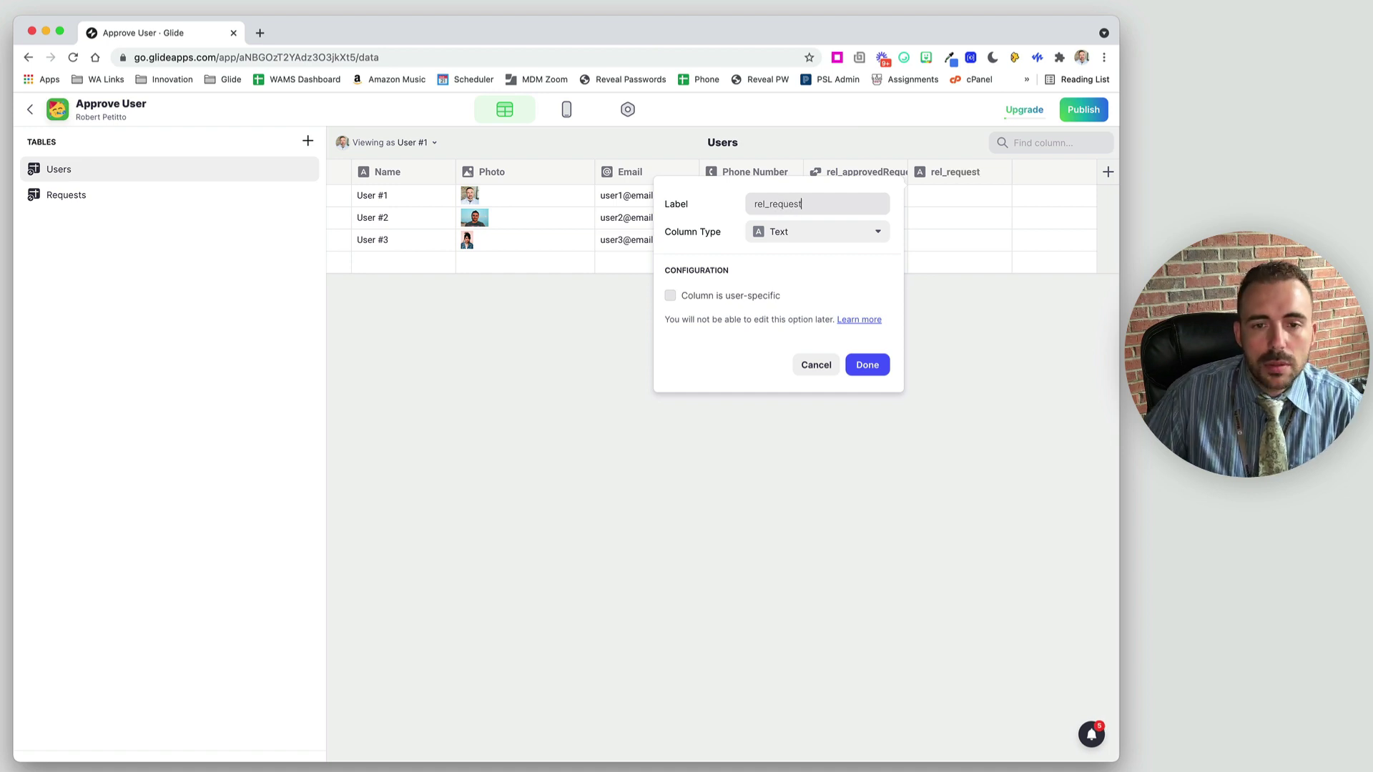
Make rel_request a relation matching Email to fMyRequest>Requestee in Requests, save it, and place the column before rel_approvedRequest.
left_click(856, 232)
left_click(801, 279)
left_click(775, 308)
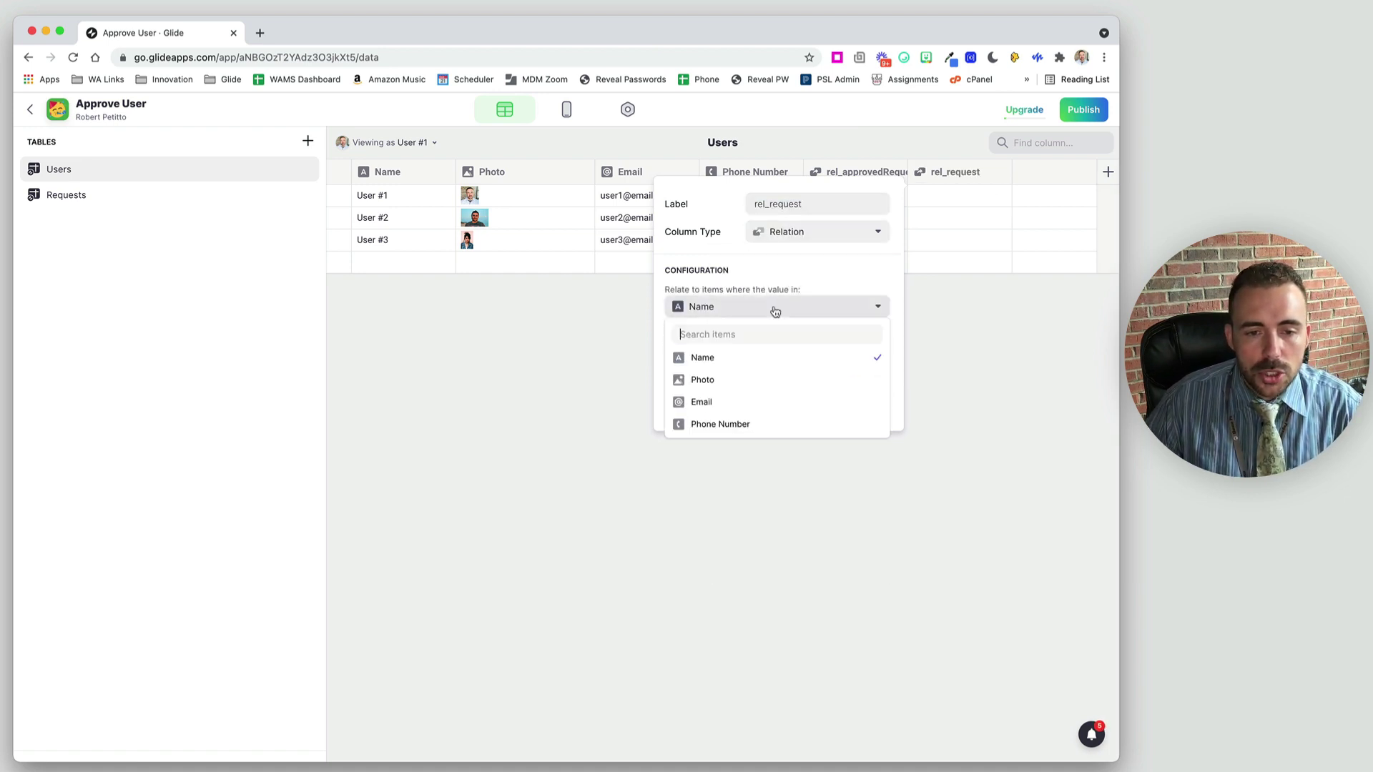
left_click(729, 404)
left_click(742, 347)
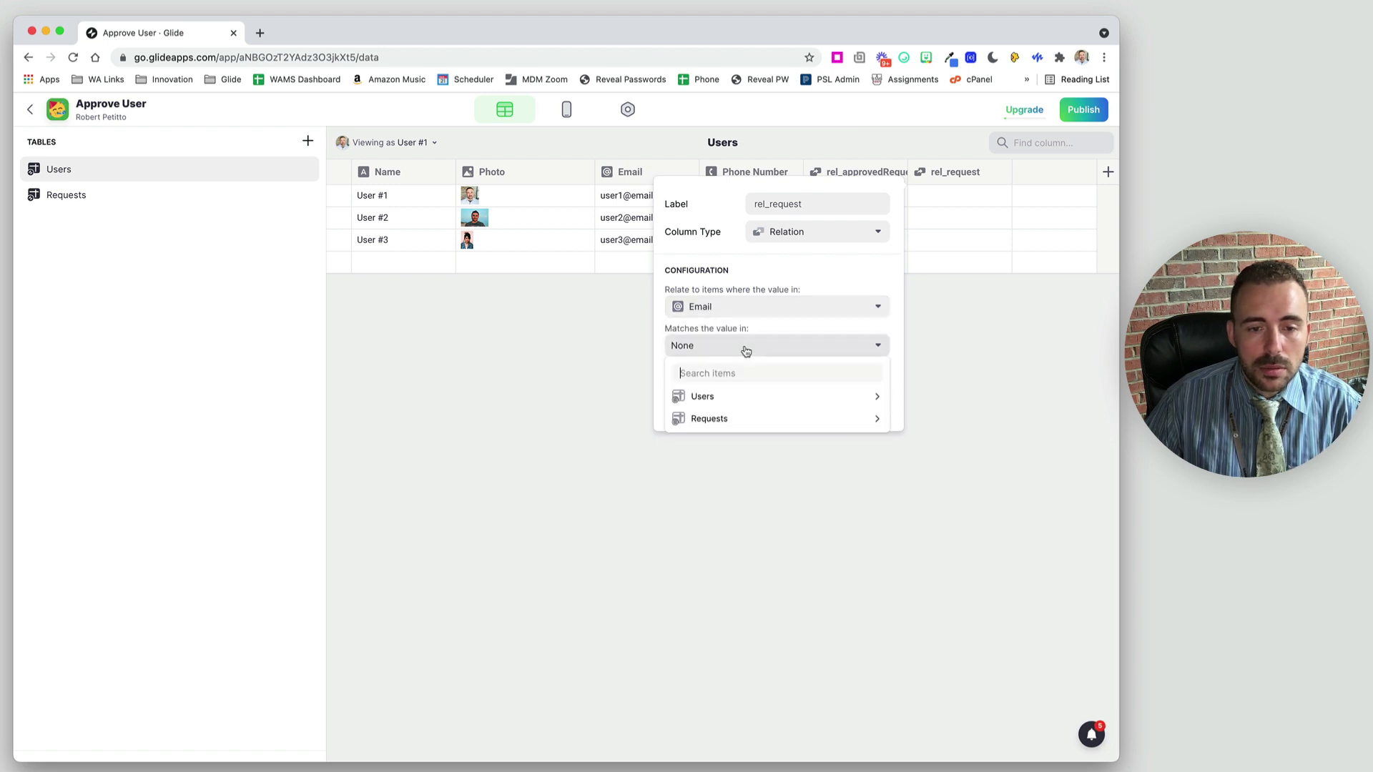
mouse_move(734, 422)
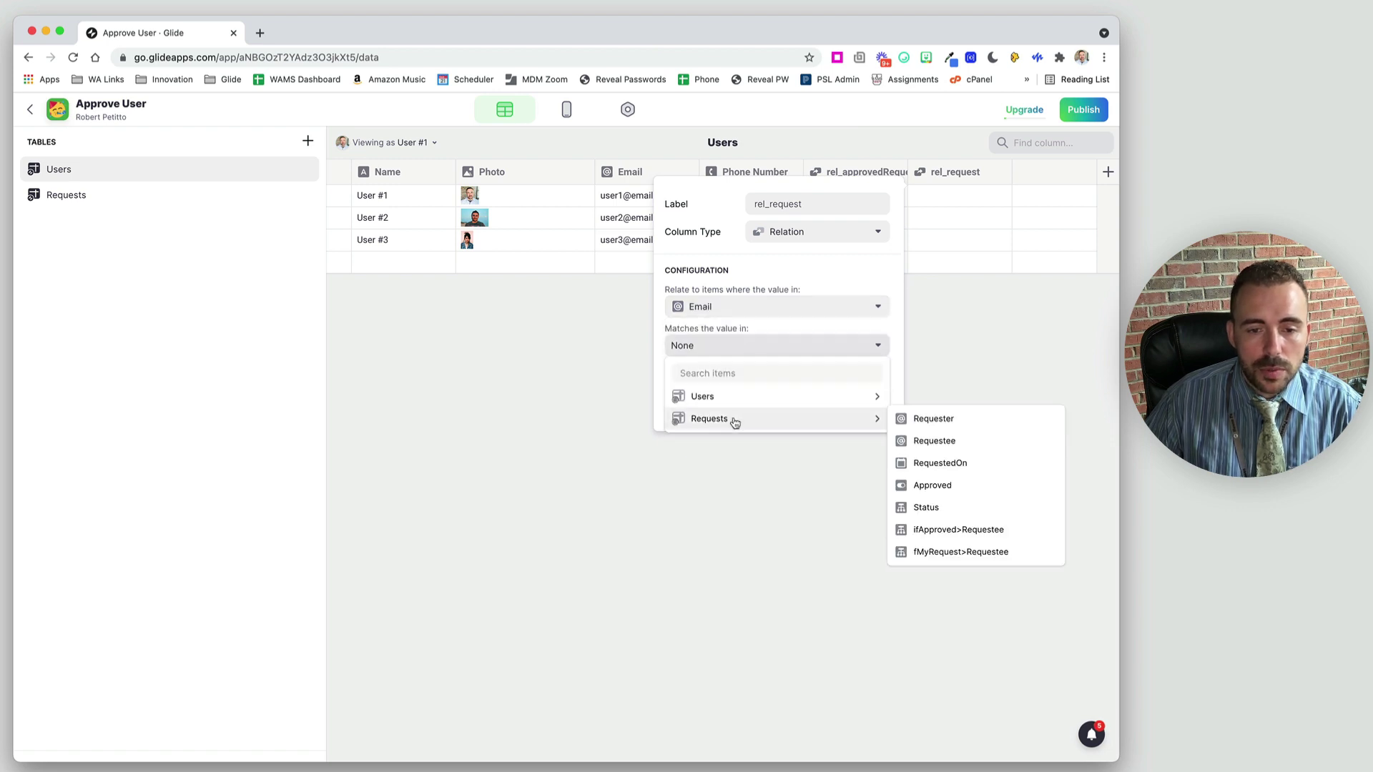
left_click(955, 554)
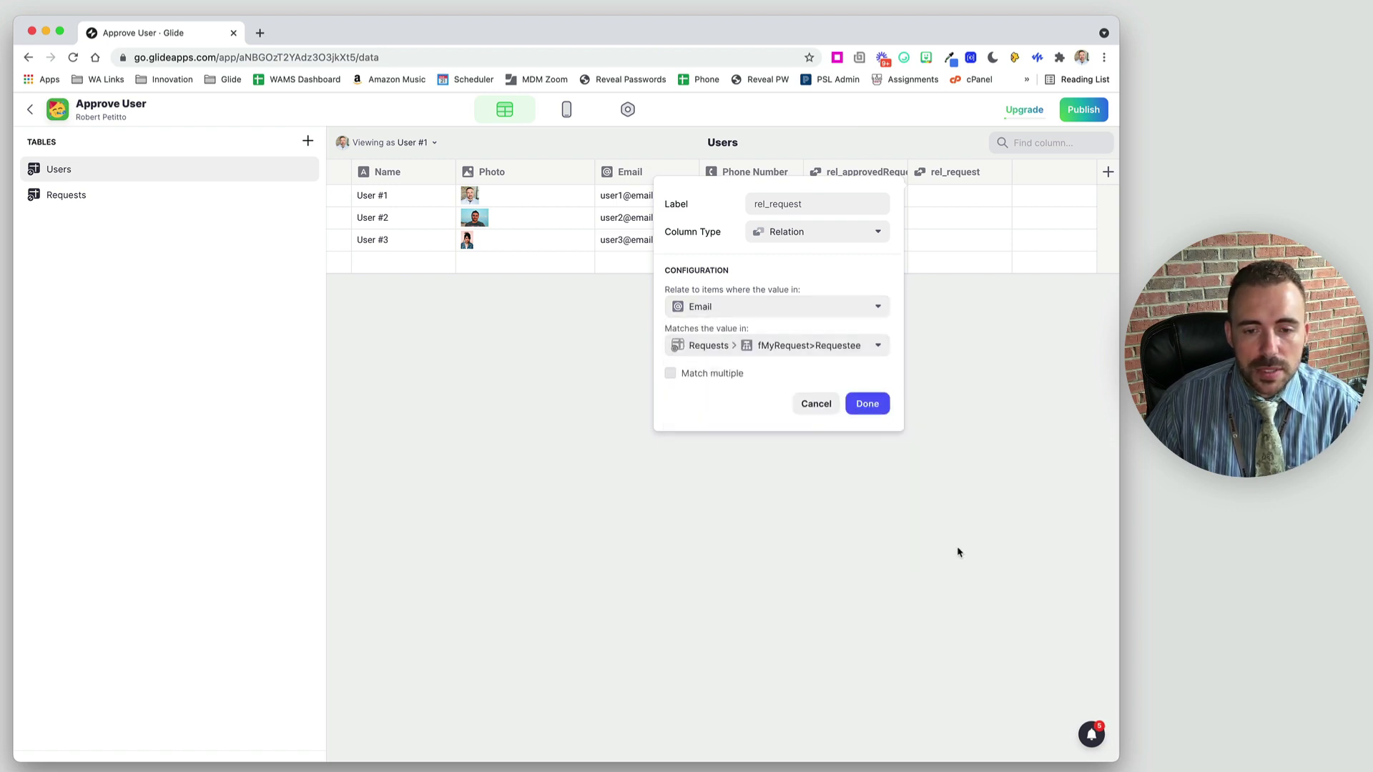
left_click(868, 404)
left_click_drag(947, 173, 824, 176)
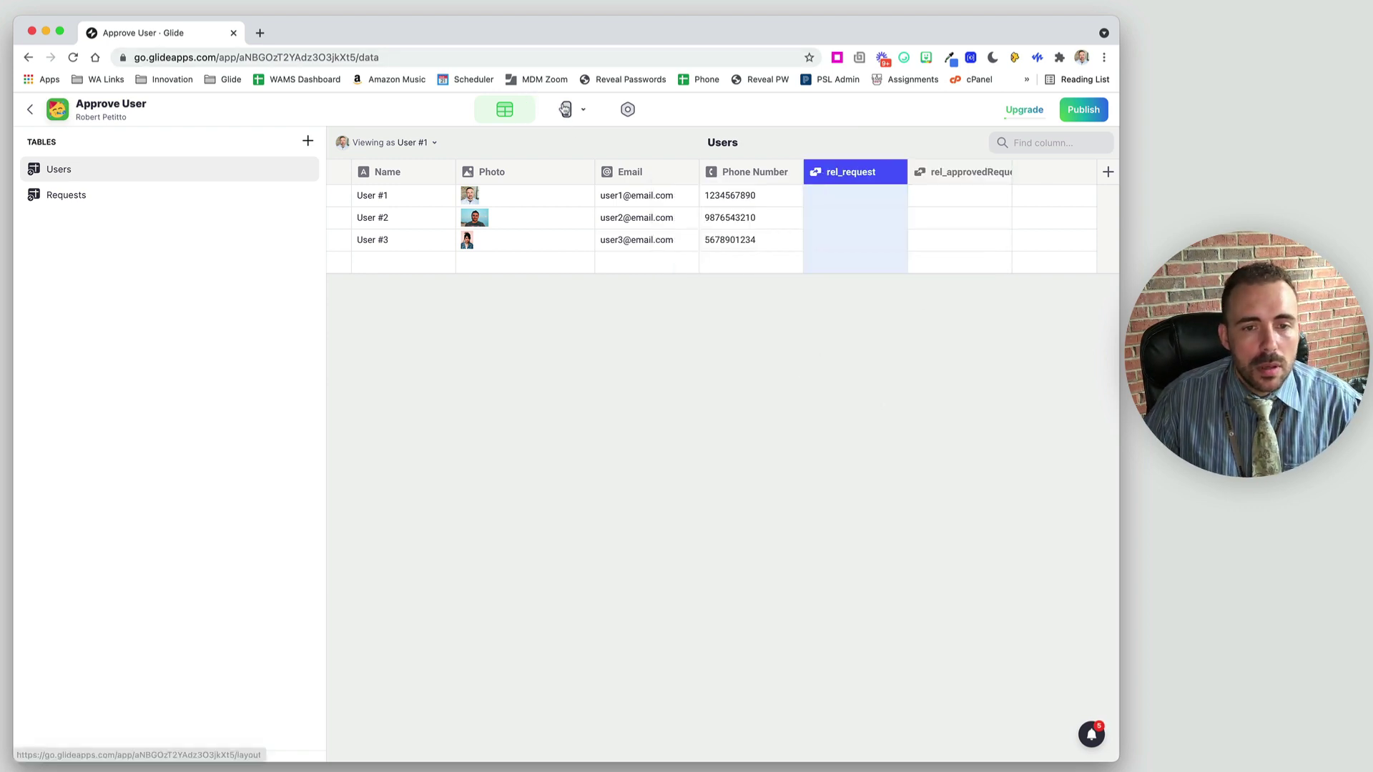
Request contact information from User #2 in the app preview and check that user's rel_request cell in the Users table.
left_click(565, 109)
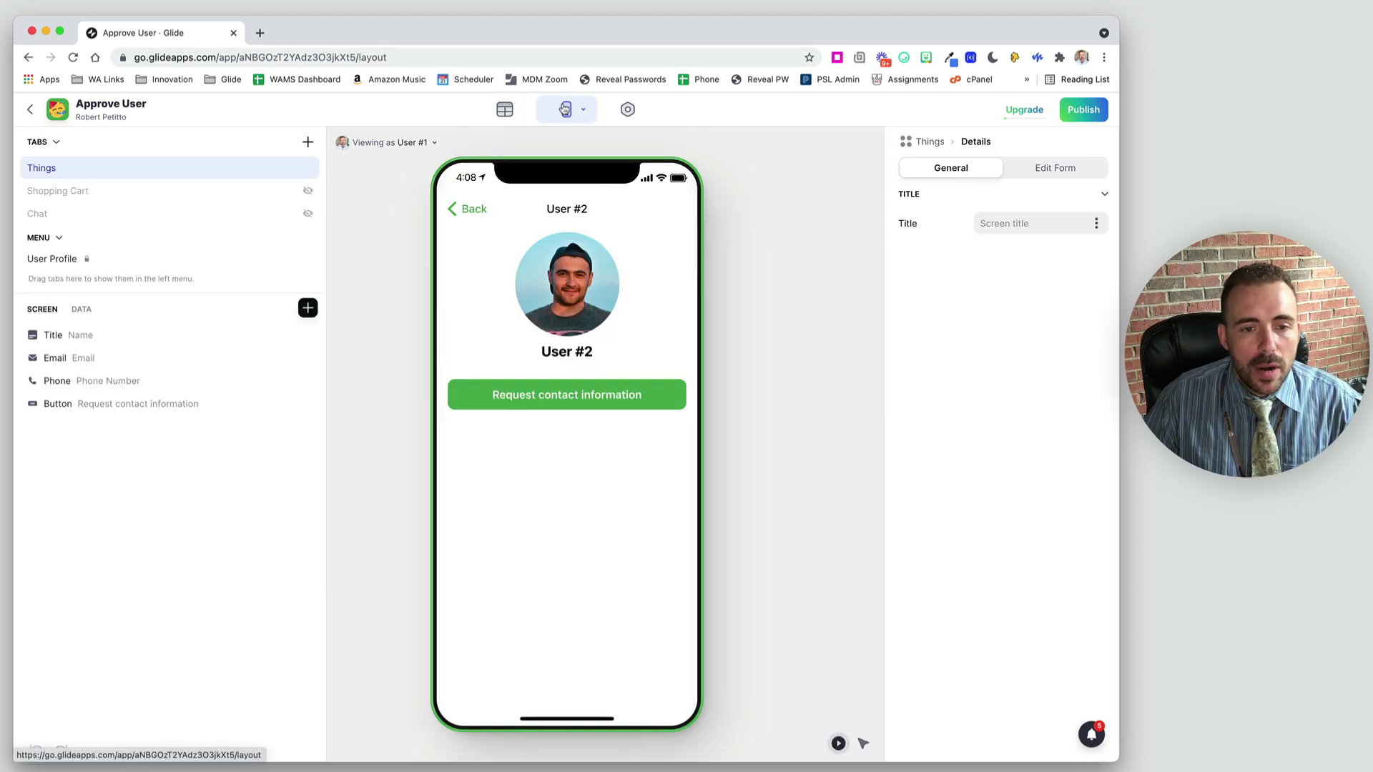
left_click(569, 404)
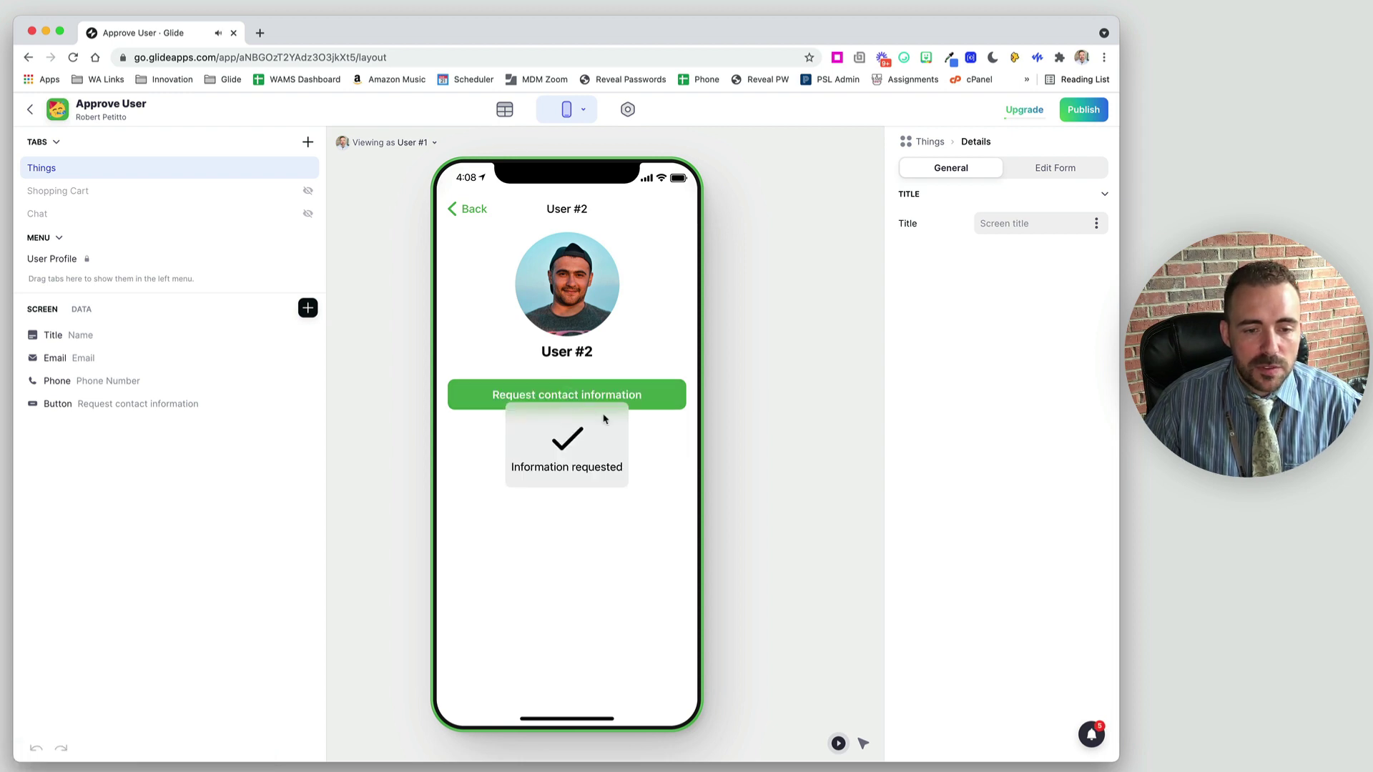
left_click(504, 109)
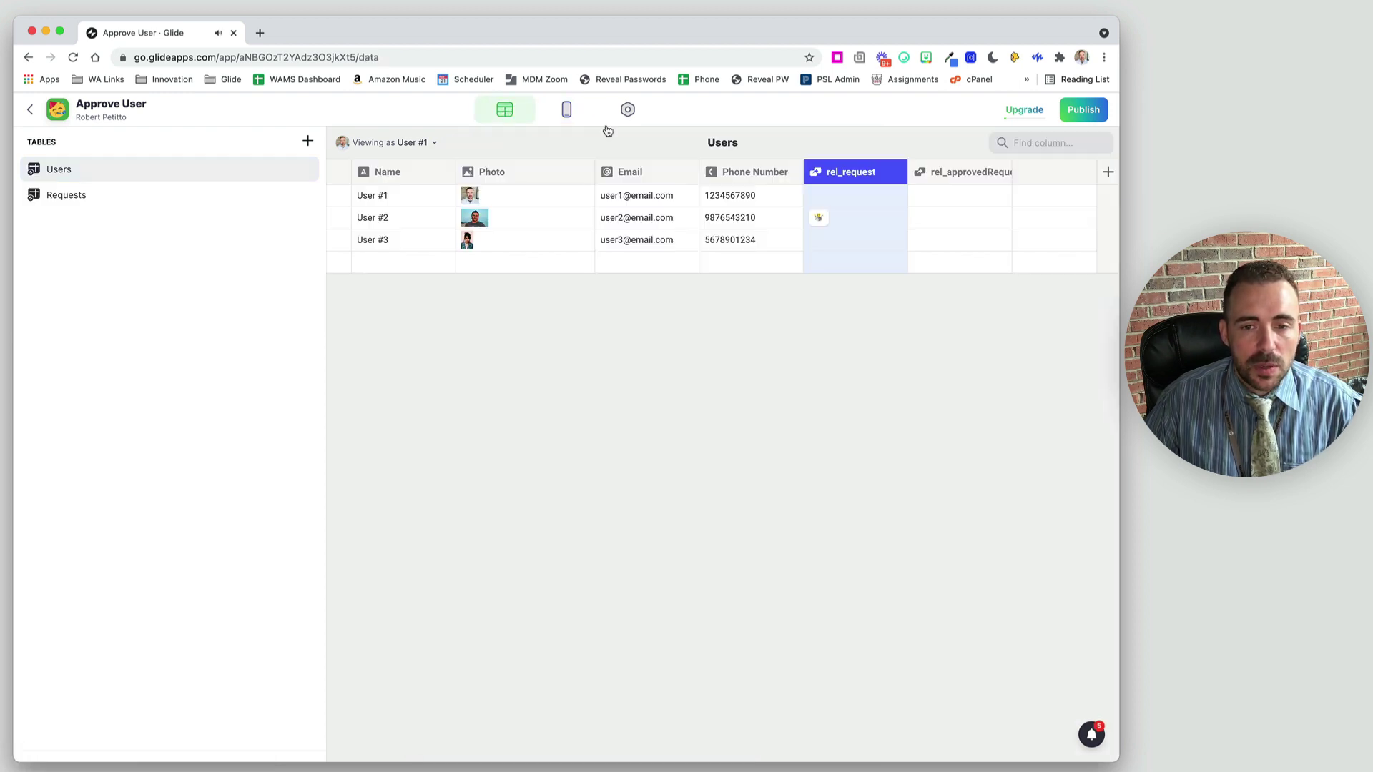
left_click(861, 224)
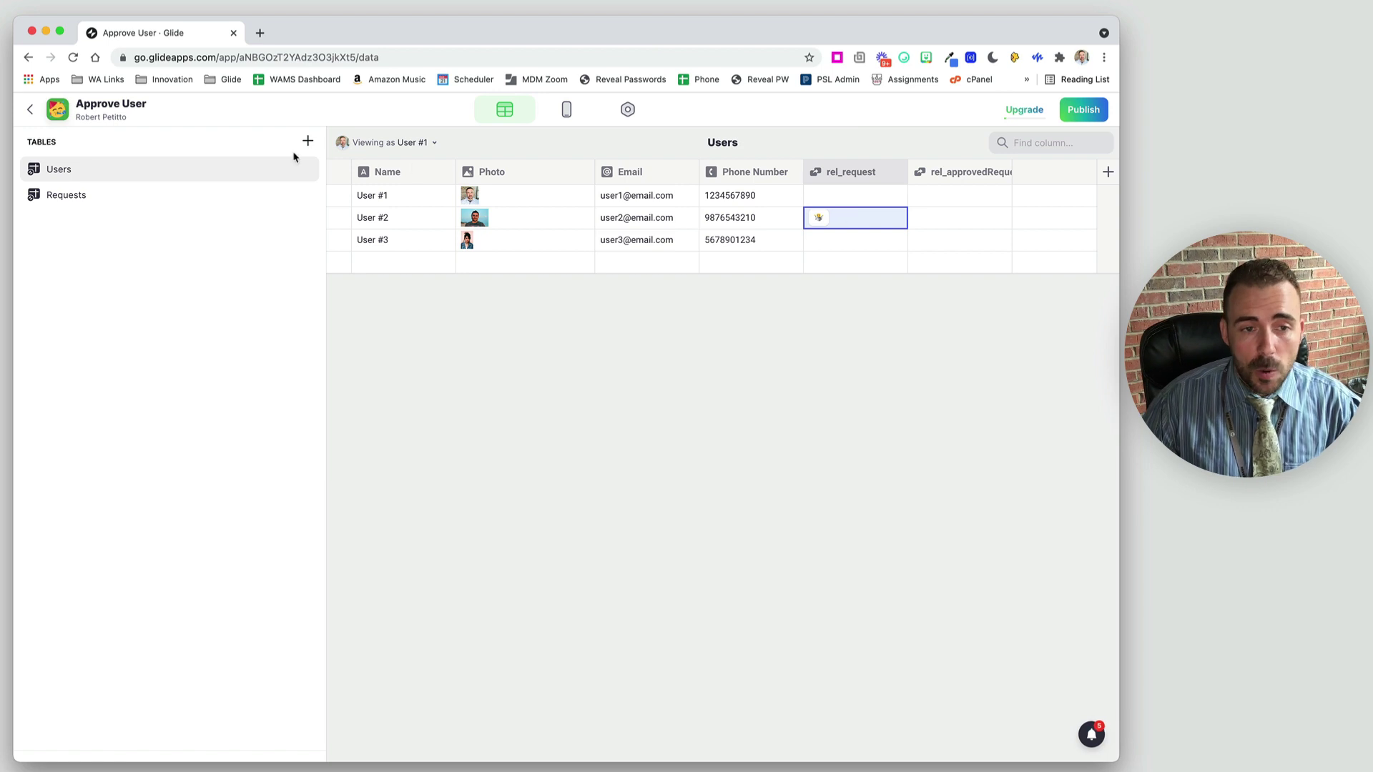
Check the rel_request column while viewing as User #3, and switch the view back to User #1.
left_click(422, 147)
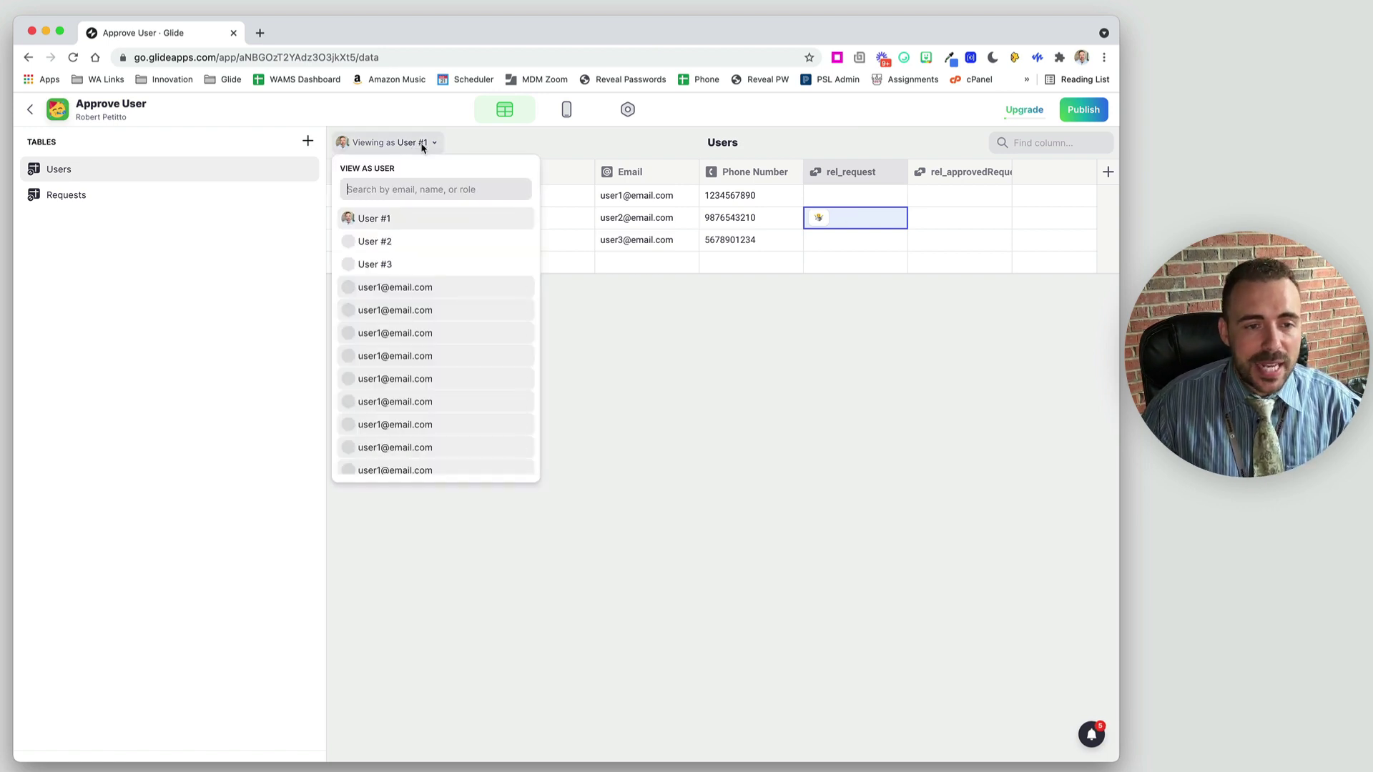
left_click(384, 264)
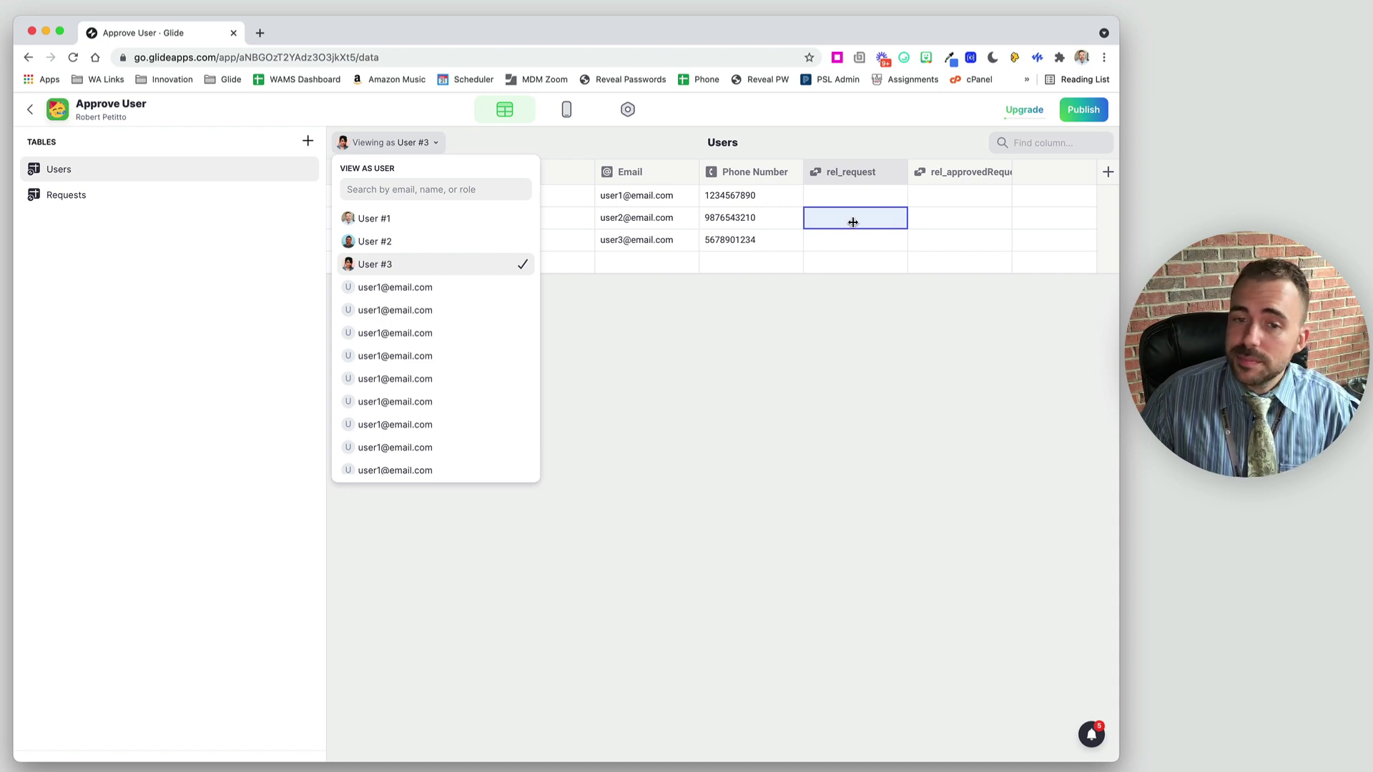
left_click(404, 219)
left_click(879, 259)
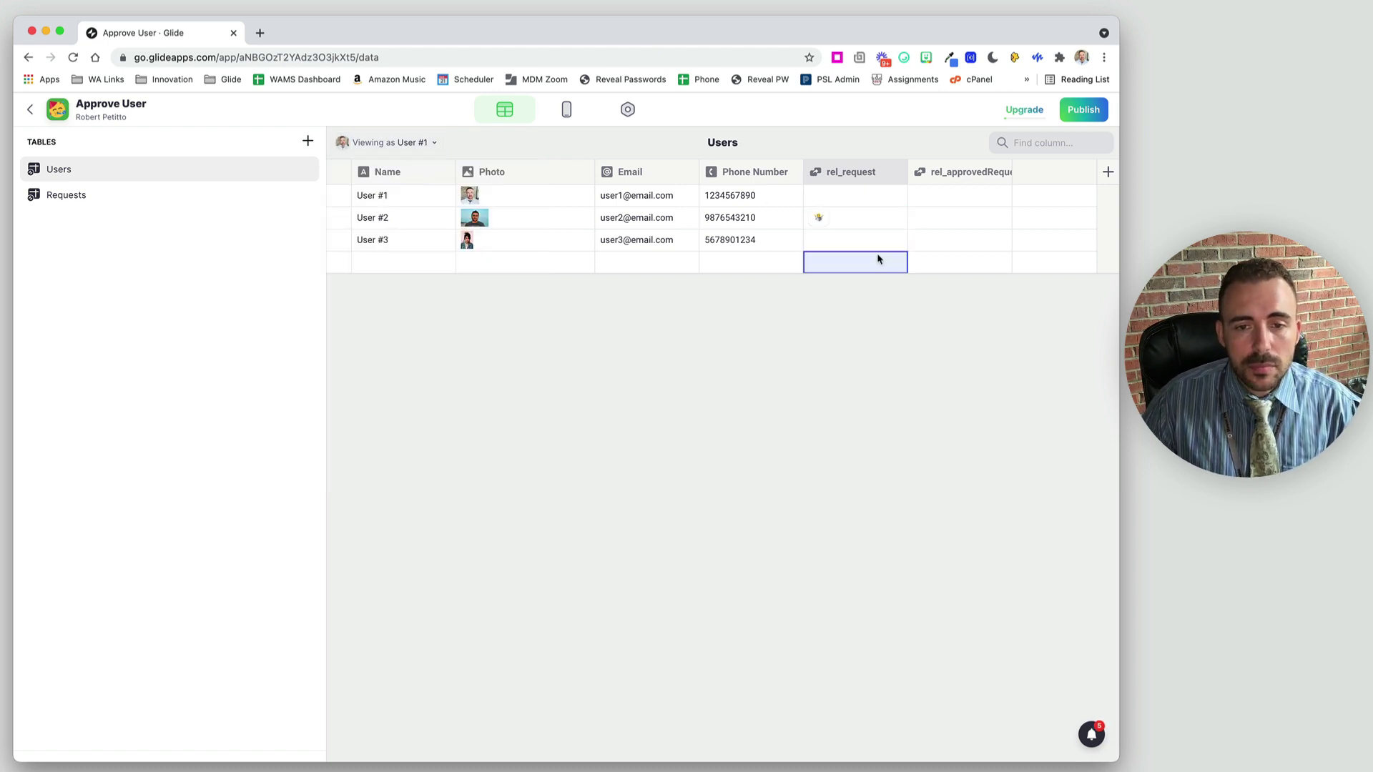
Add a visibility condition to the "Request contact information" button so it shows only when rel_request is empty.
left_click(566, 108)
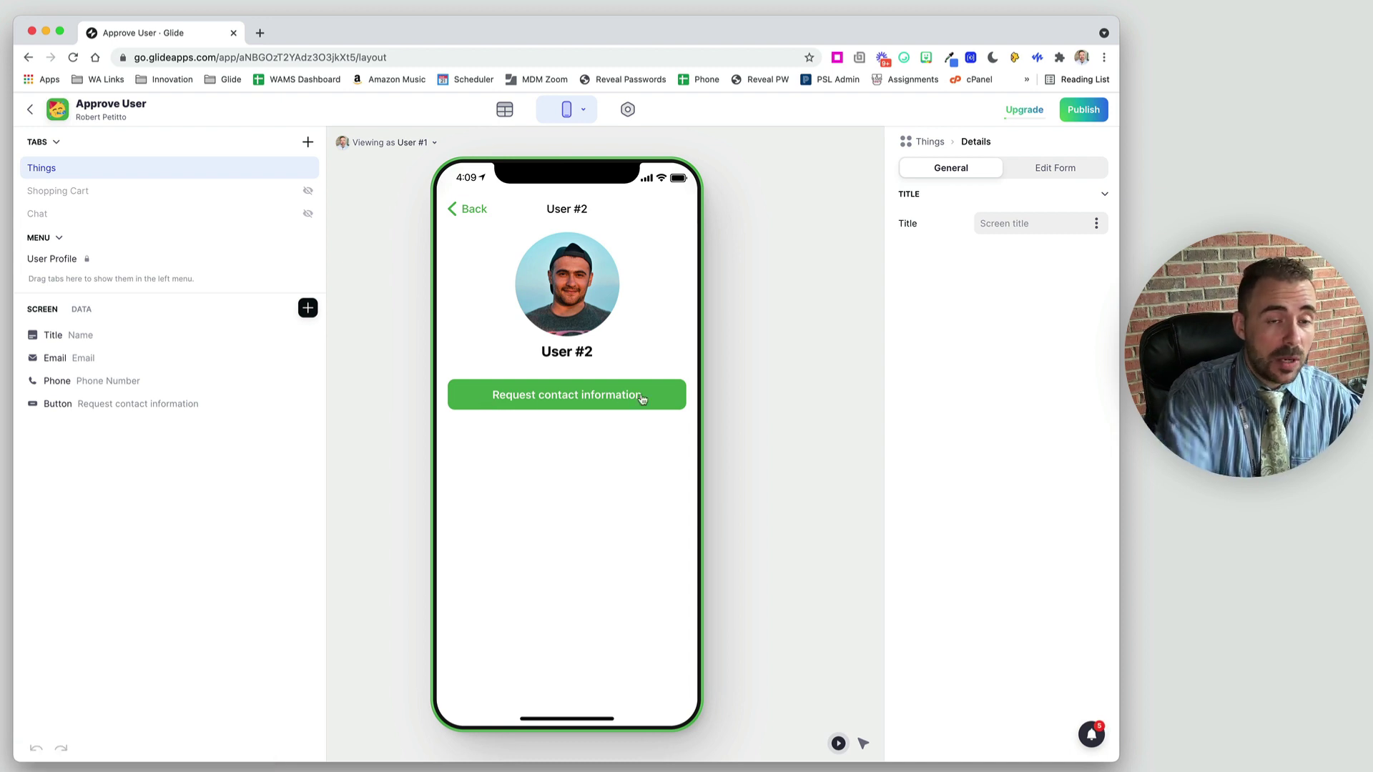
left_click(140, 413)
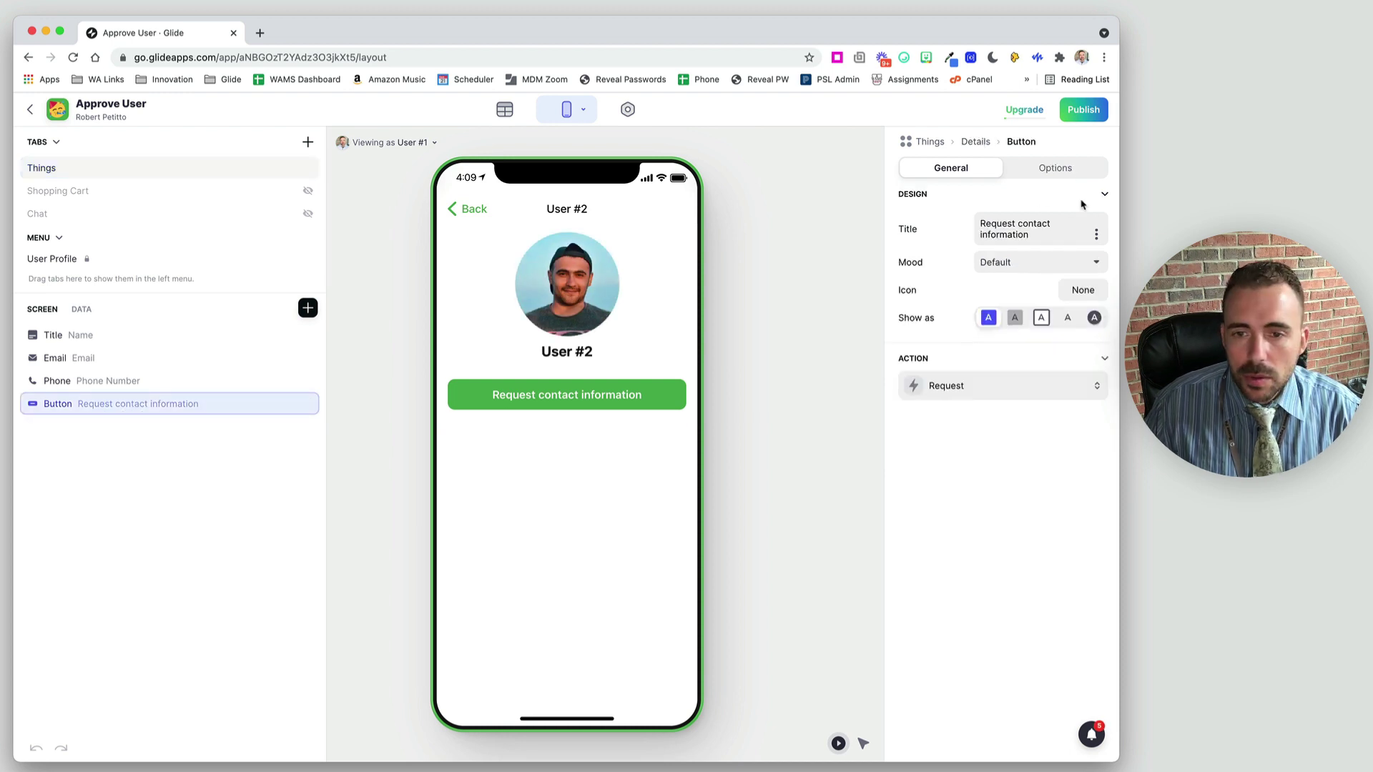
left_click(1056, 167)
left_click(945, 241)
left_click(964, 235)
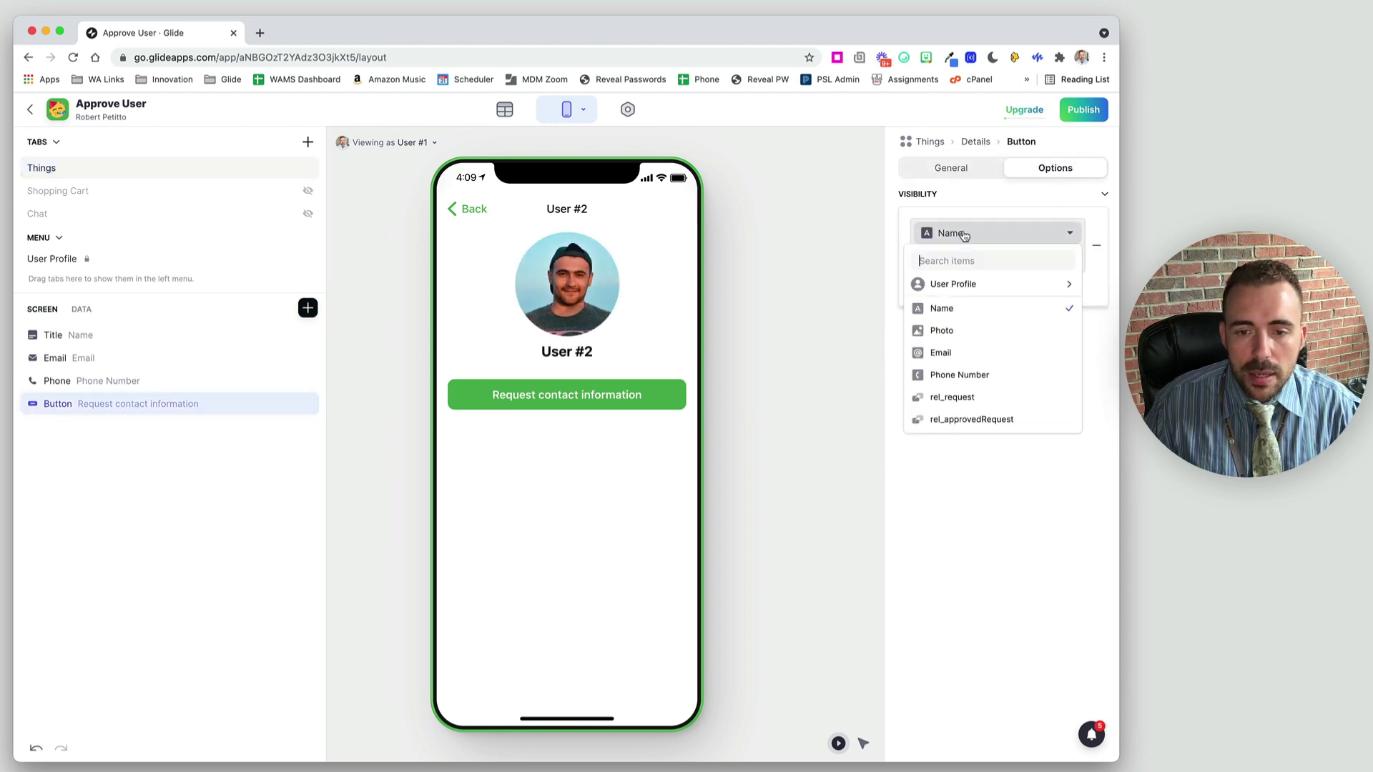
left_click(962, 401)
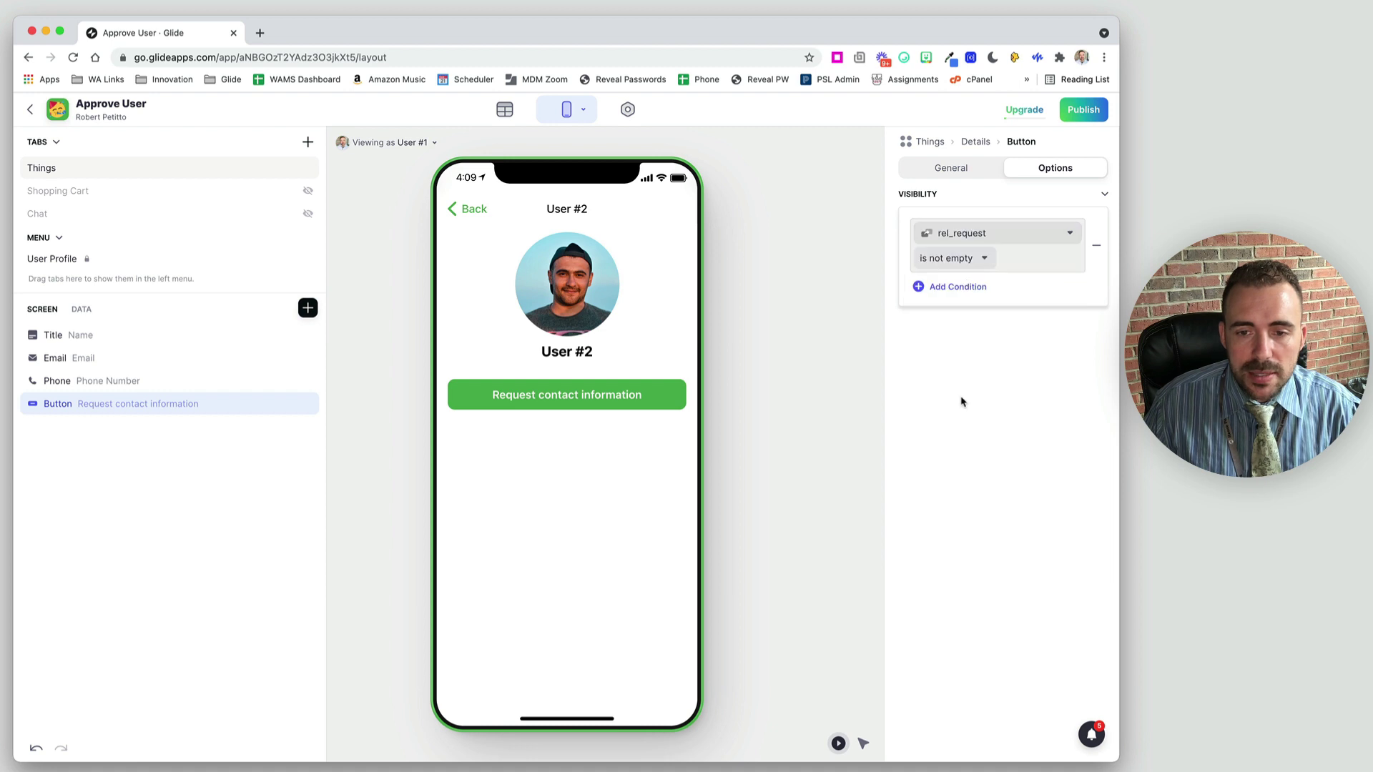
left_click(964, 258)
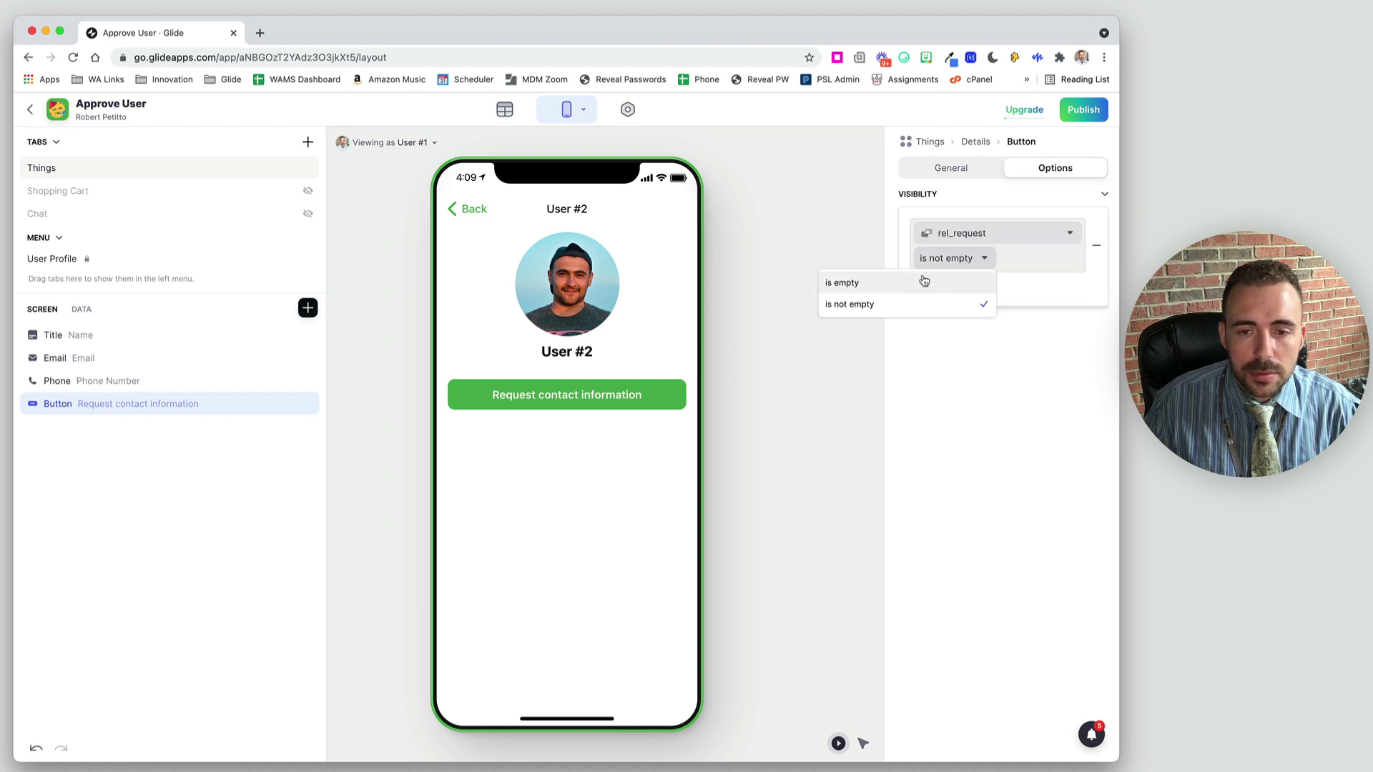
left_click(924, 281)
left_click(604, 565)
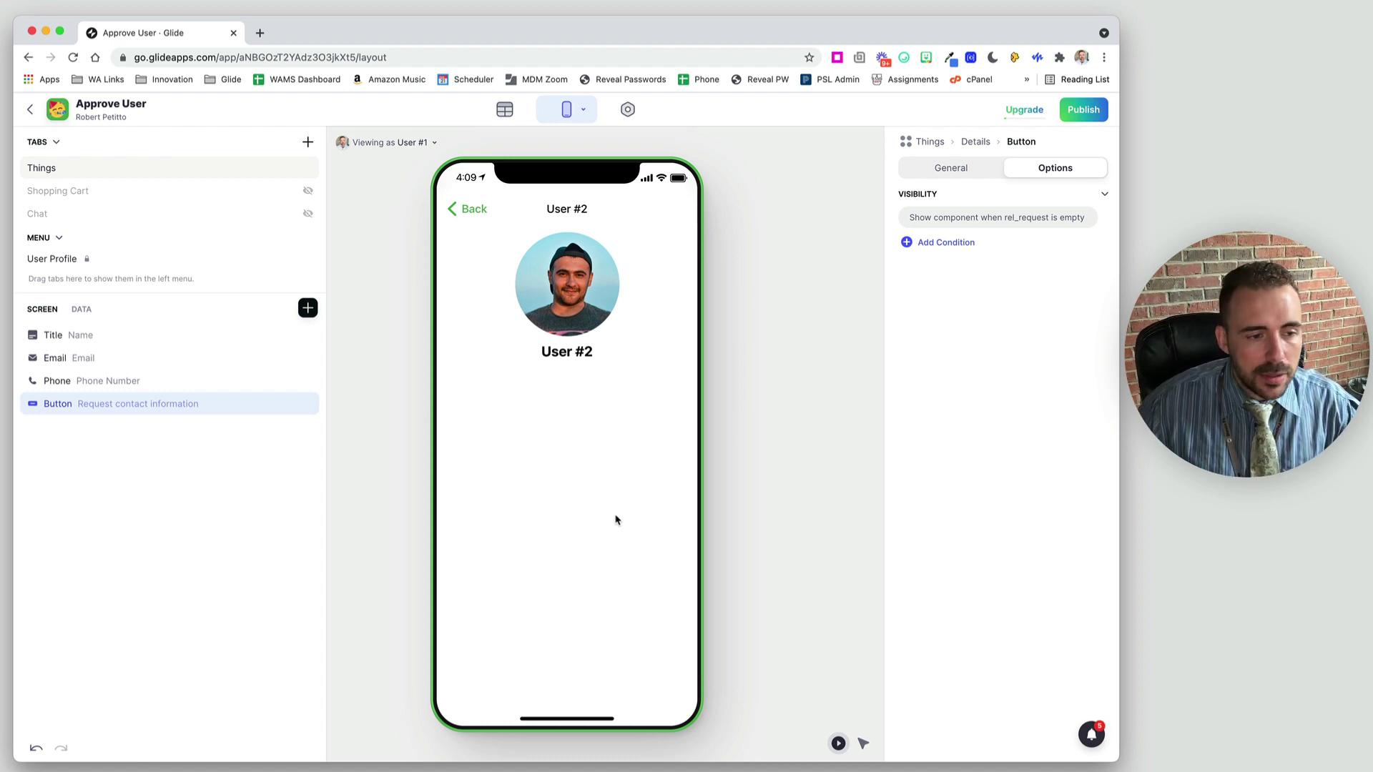
Duplicate the "Request contact information" button on the details screen and select the copy's title text.
left_click(288, 403)
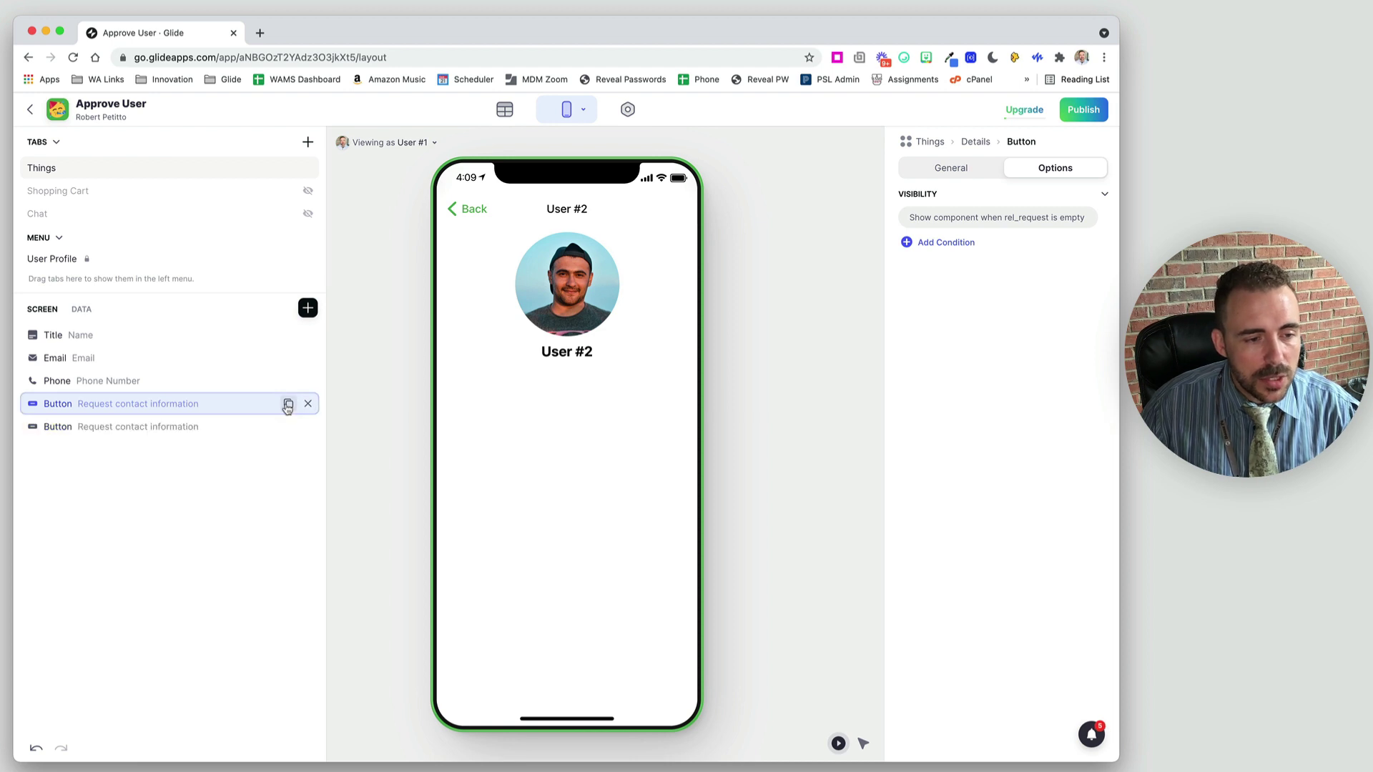
left_click(118, 432)
left_click(1052, 237)
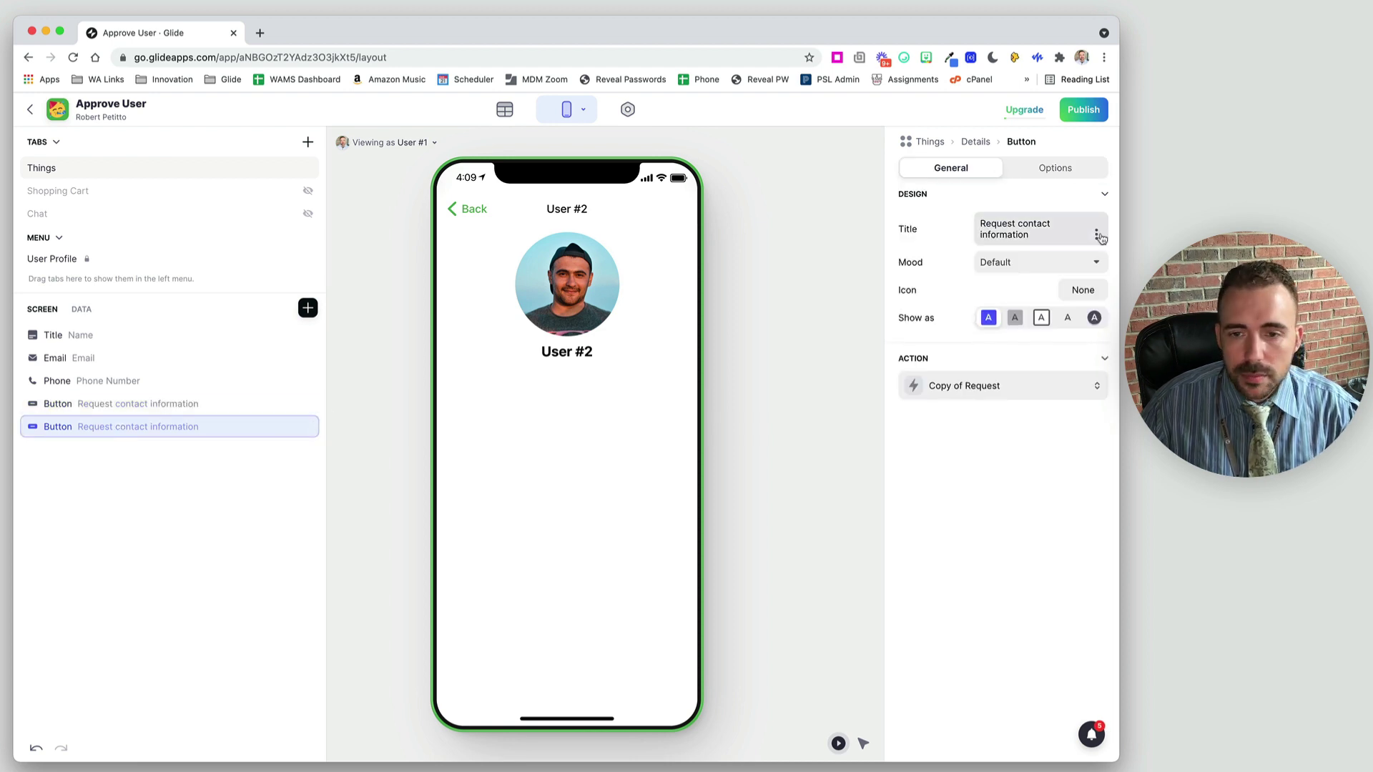
left_click_drag(1052, 237, 953, 215)
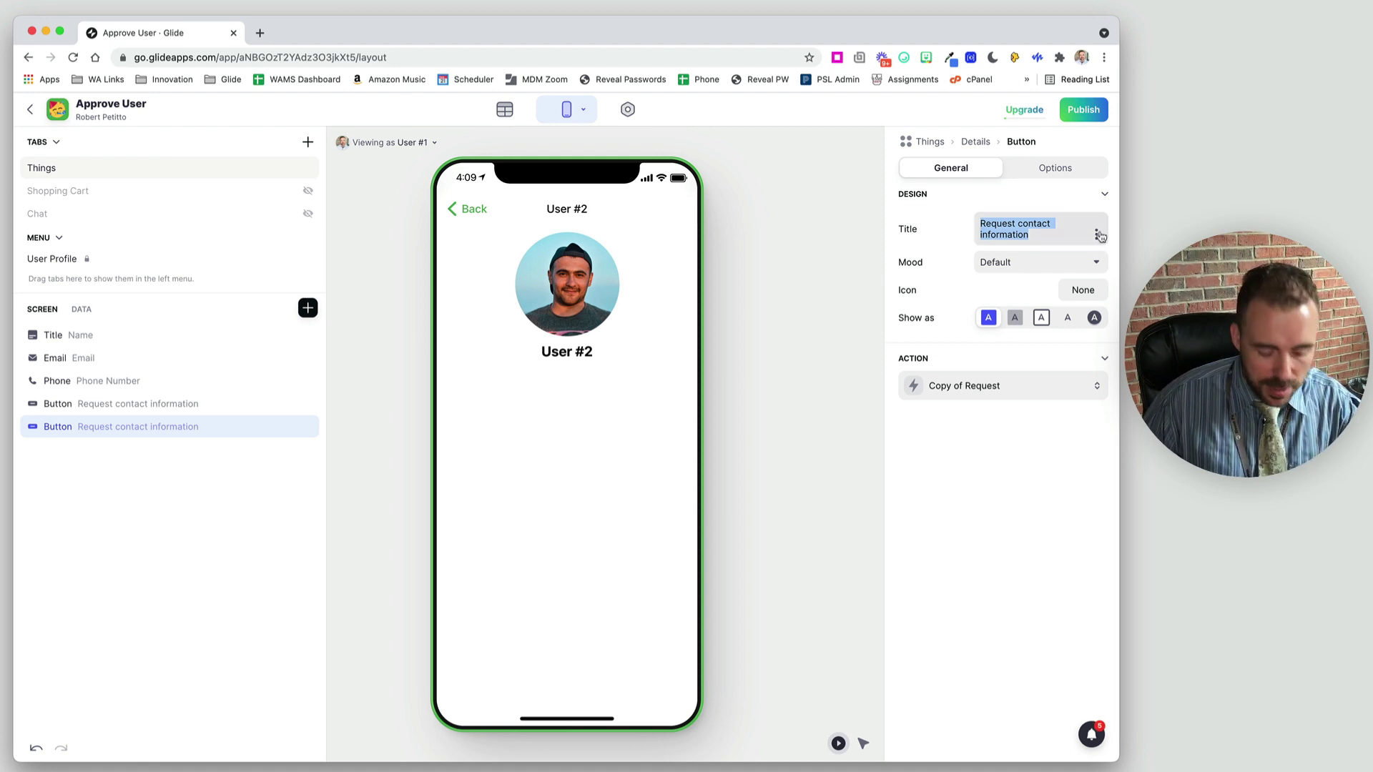
Add a Lookup column to the Users table that returns Status through the rel_request relation, and save it.
left_click(506, 113)
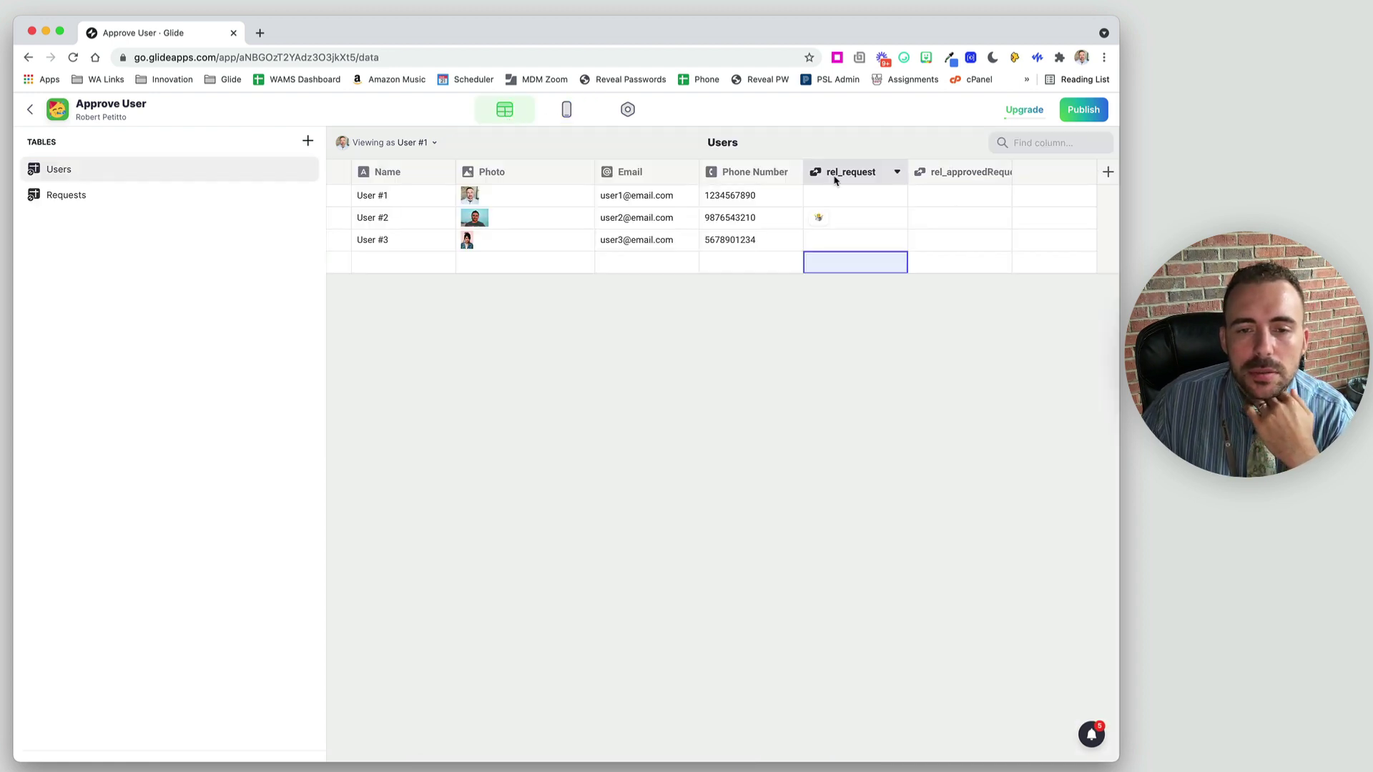
left_click(1107, 172)
left_click(869, 242)
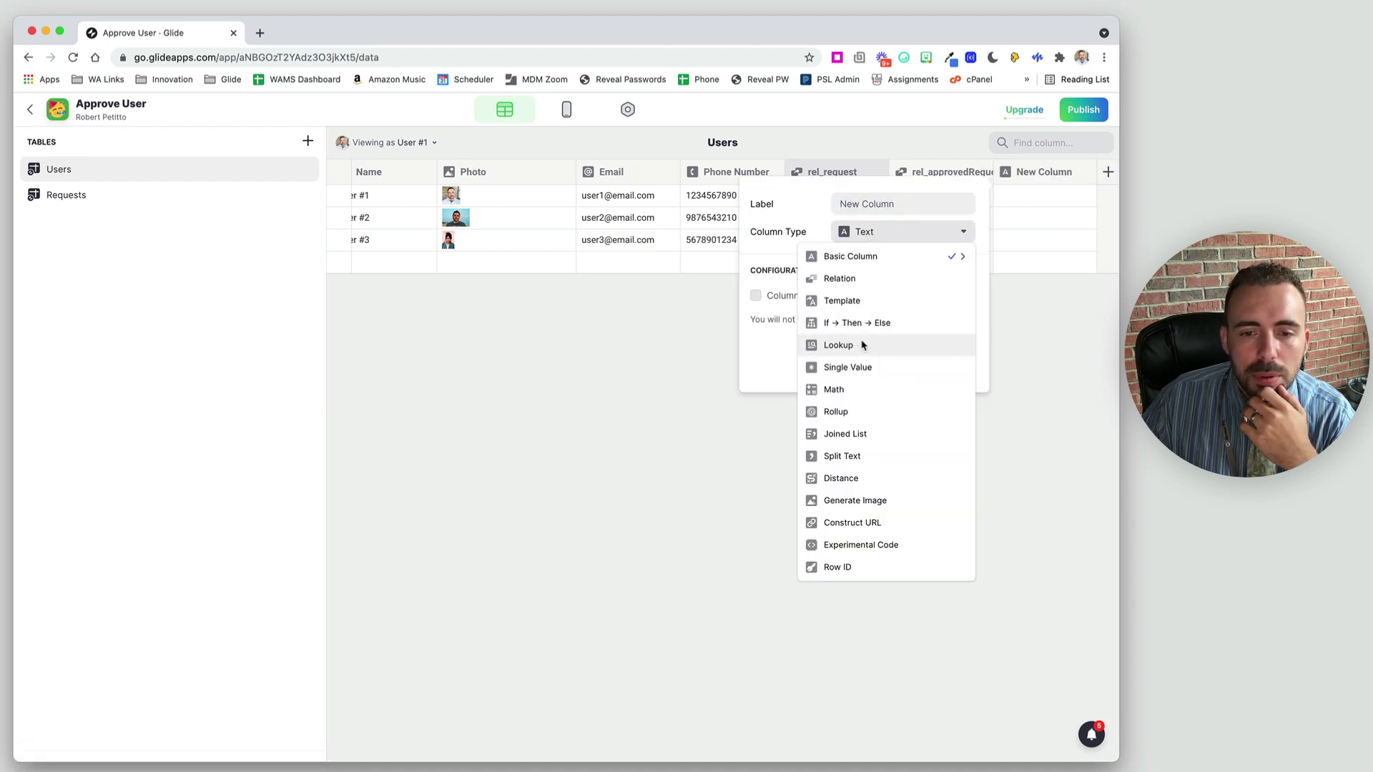
left_click(861, 346)
left_click(848, 307)
mouse_move(834, 359)
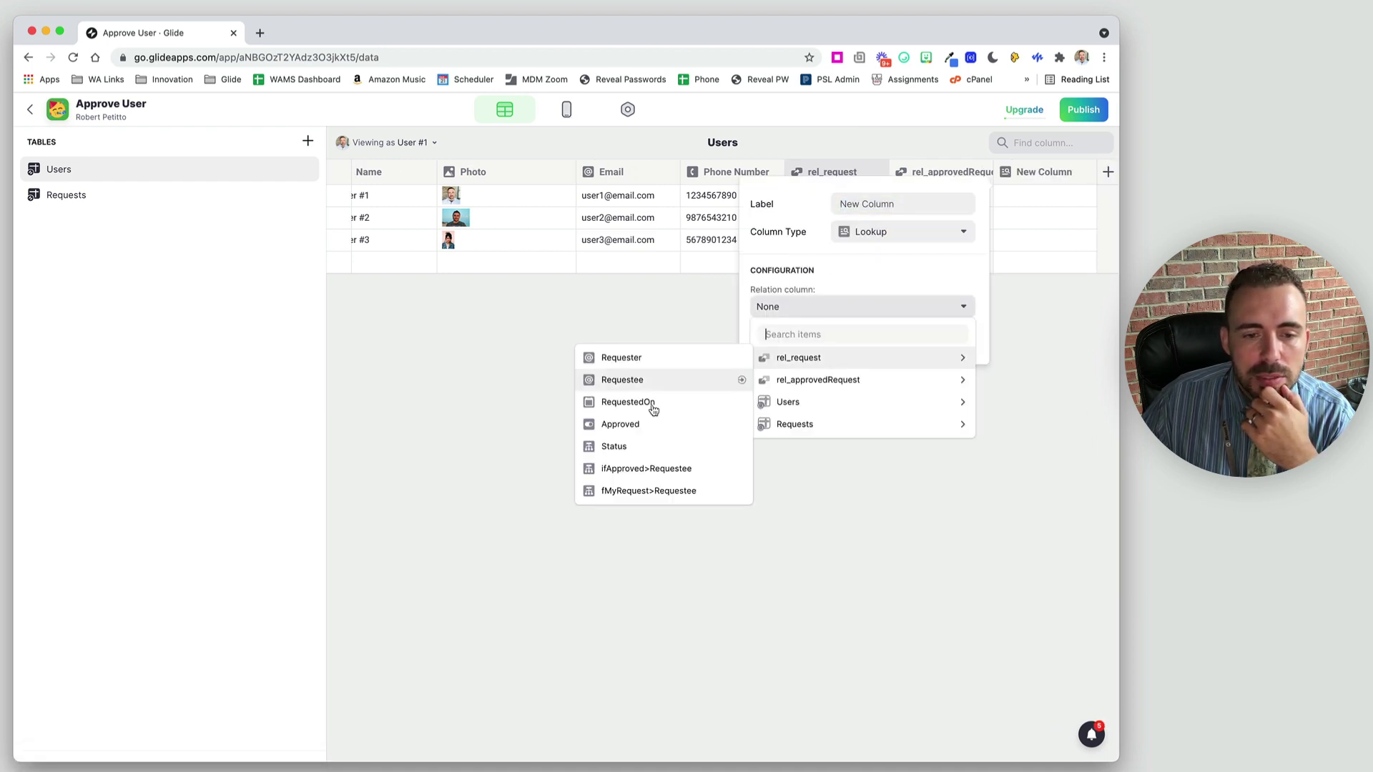
left_click(639, 451)
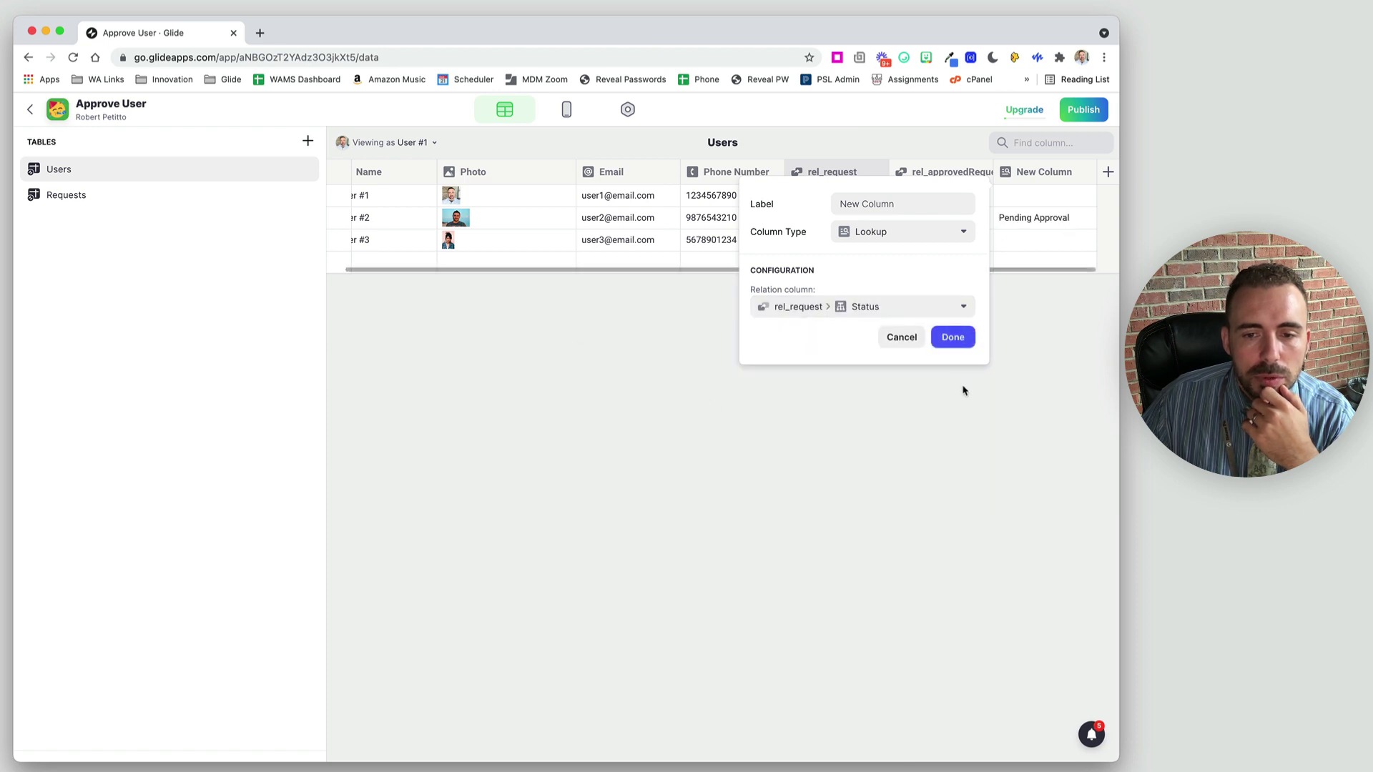
left_click(958, 338)
Set the duplicated button's title to the New Column lookup value.
left_click(566, 109)
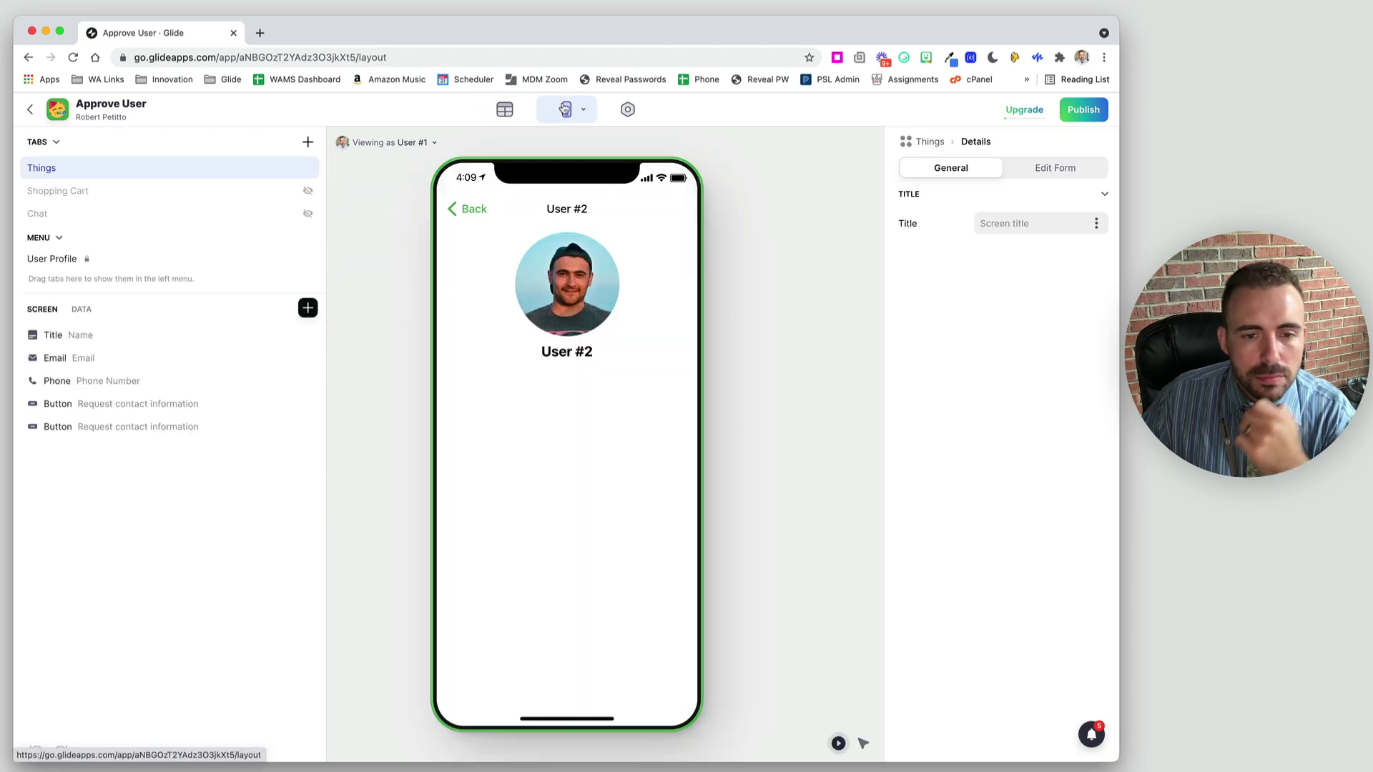
left_click(121, 432)
left_click(1096, 234)
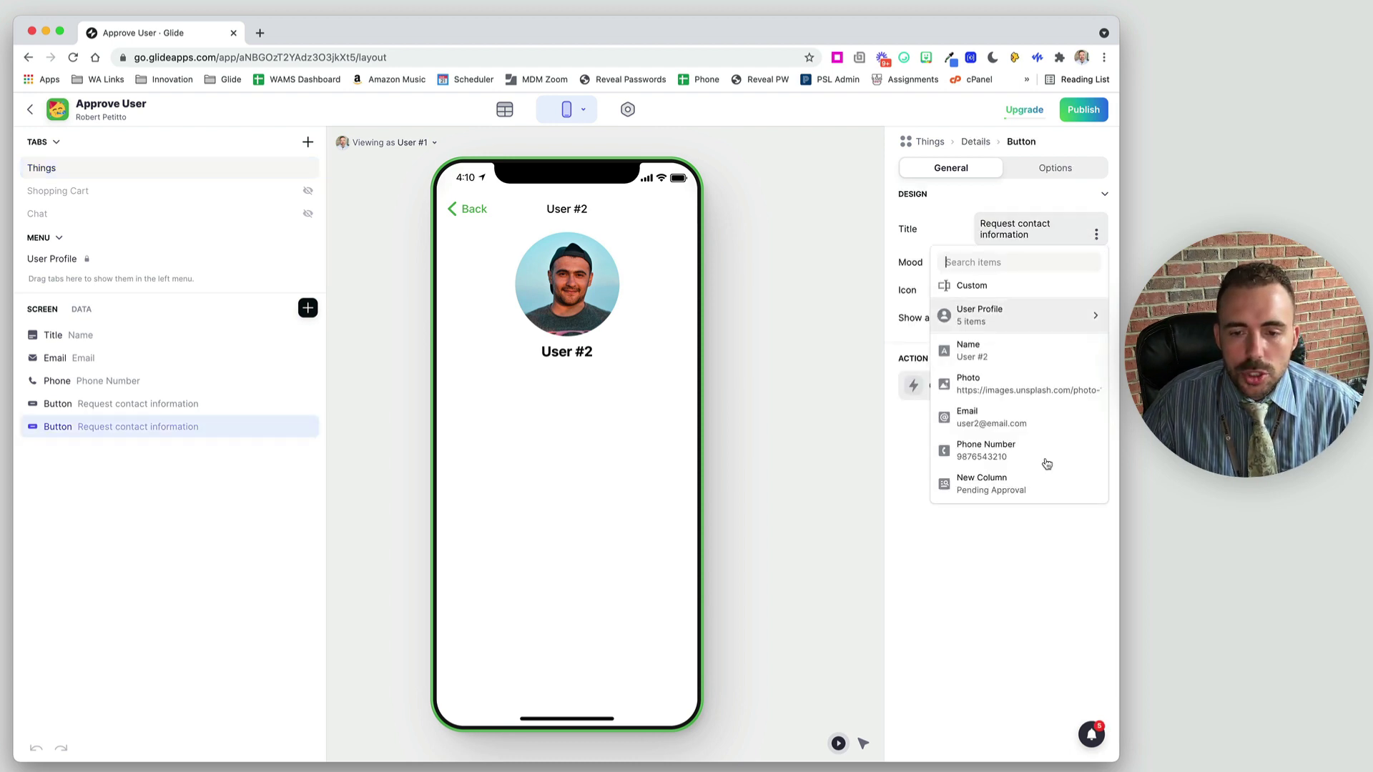
left_click(1044, 479)
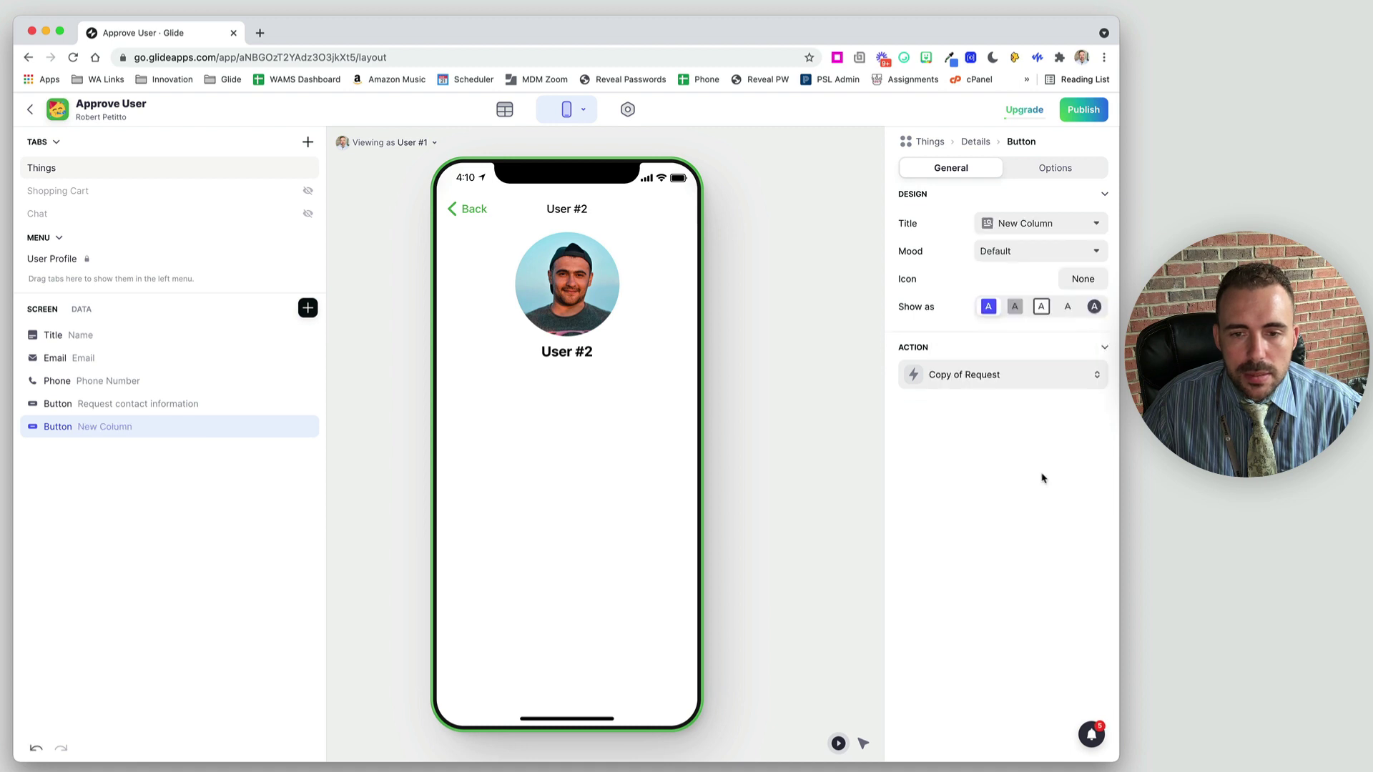
Change the duplicated button's visibility condition so it shows when rel_request is not empty.
left_click(1055, 168)
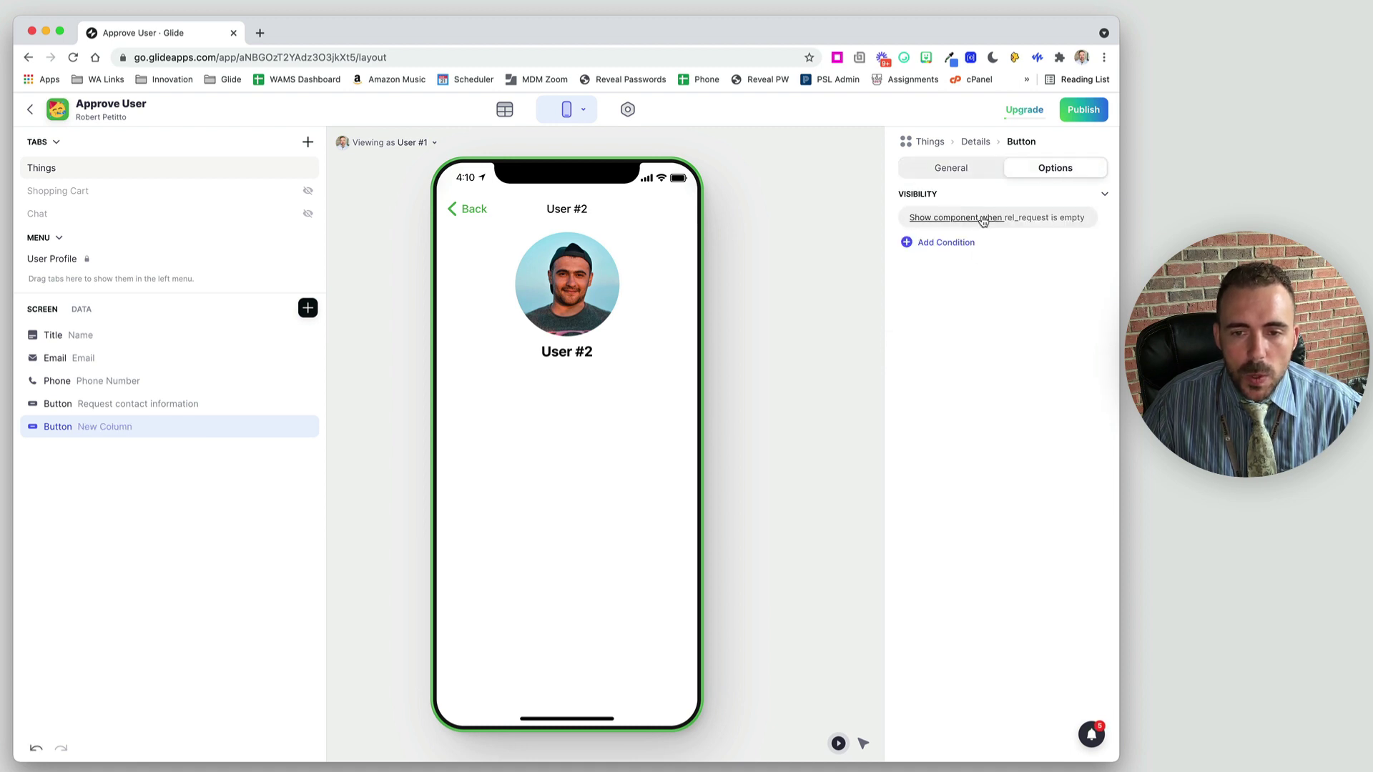
left_click(984, 221)
left_click(952, 259)
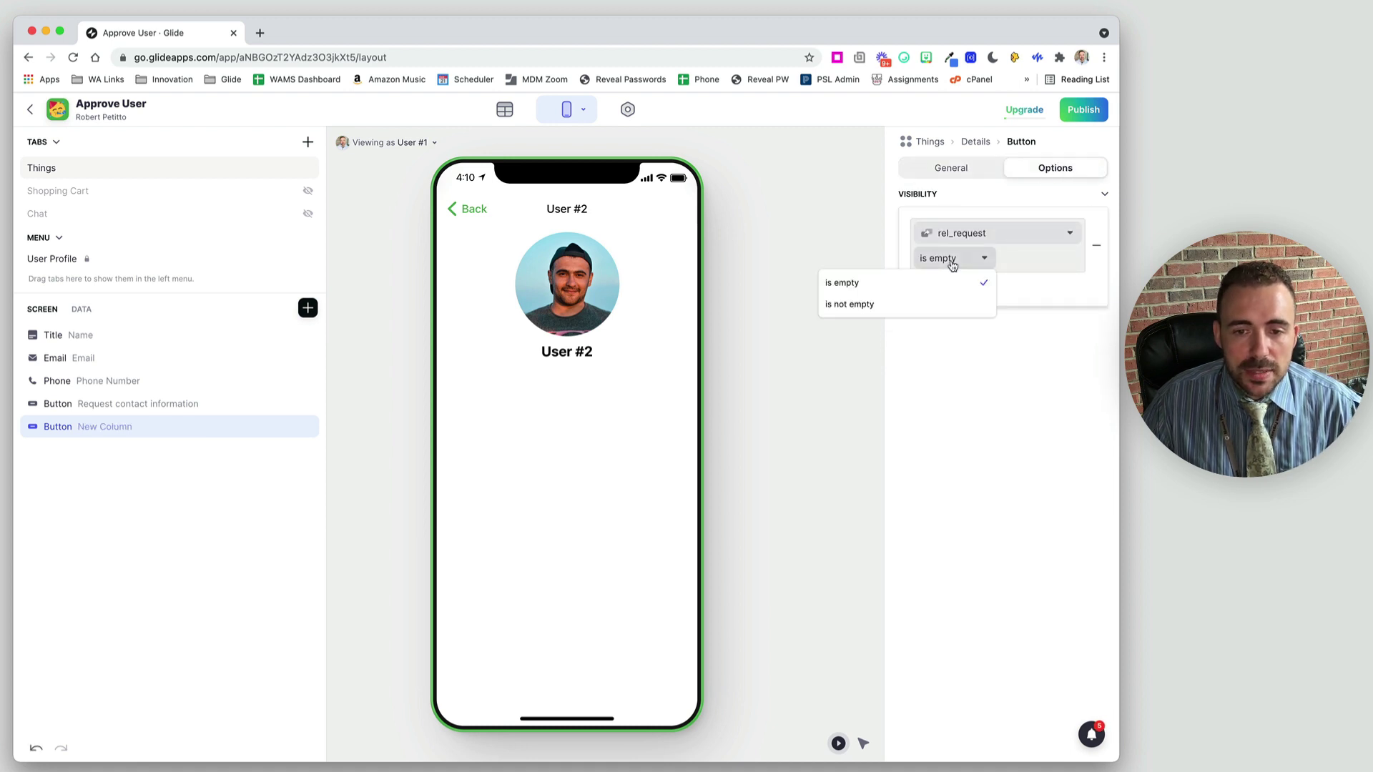
left_click(913, 307)
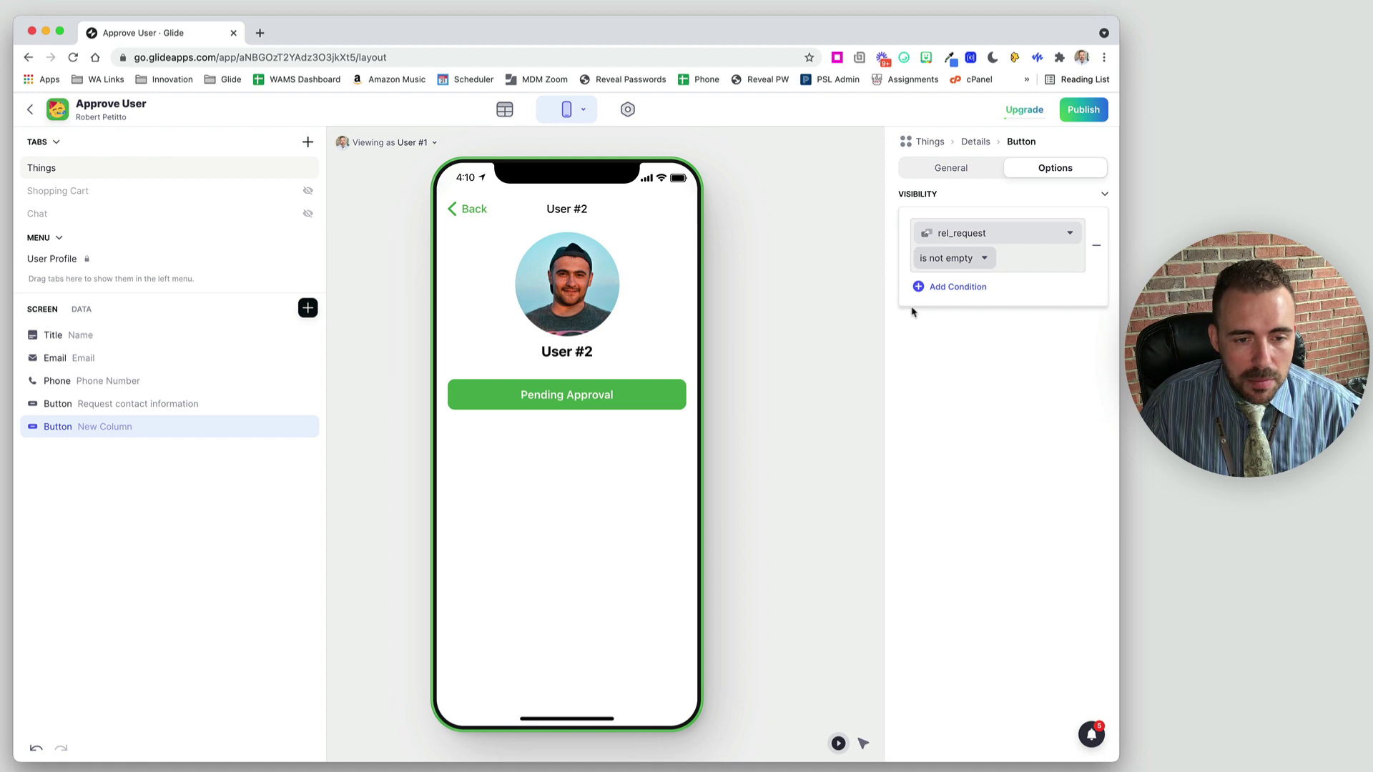
Show the New Column button in the light tinted style instead of solid green.
left_click(951, 169)
left_click(1015, 307)
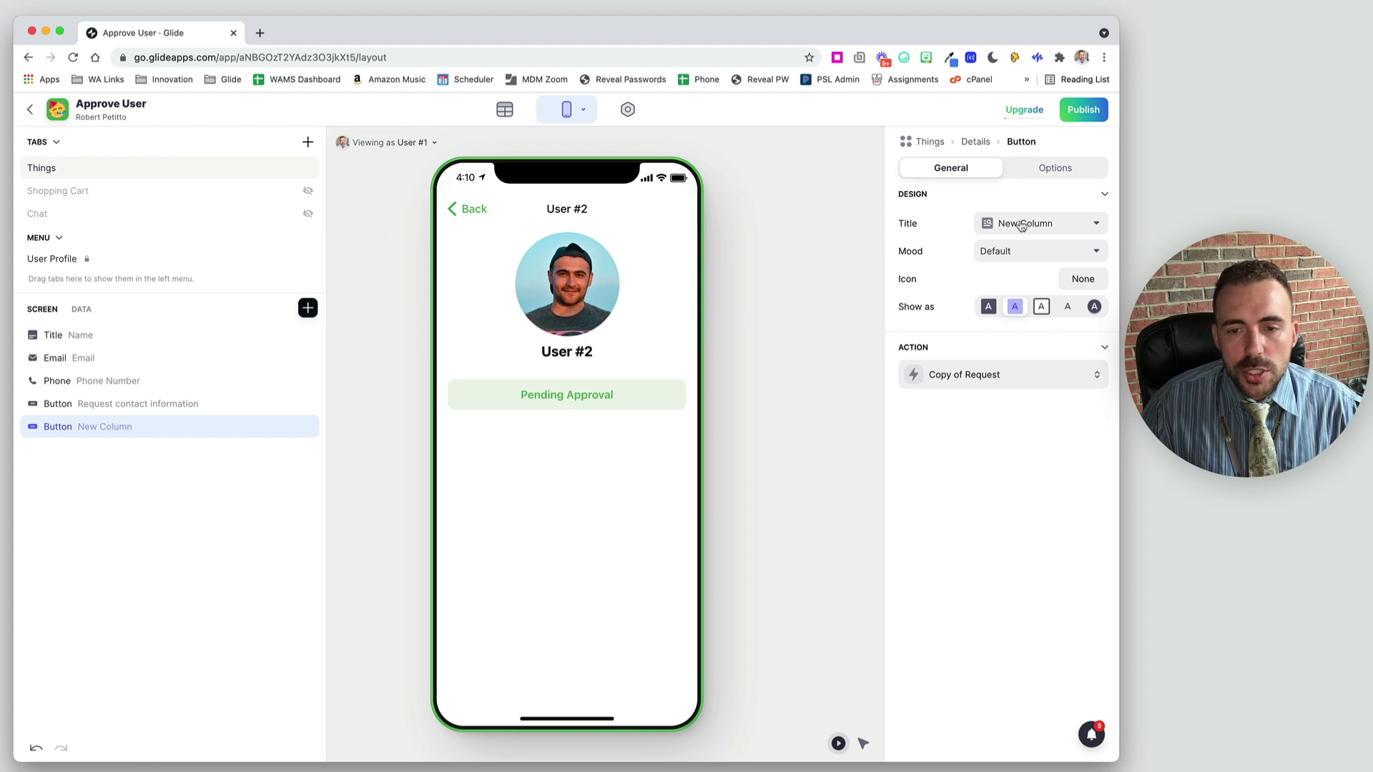
left_click(1055, 169)
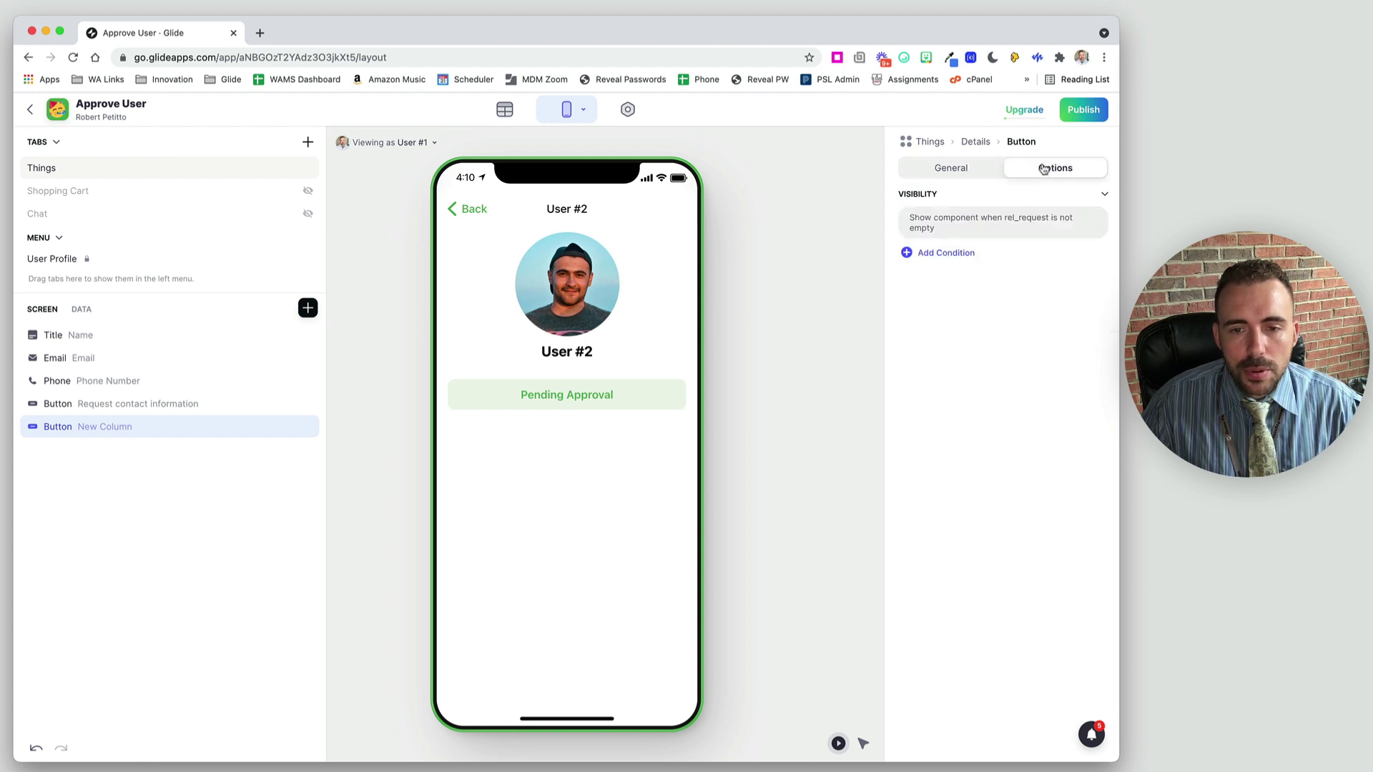
left_click(946, 254)
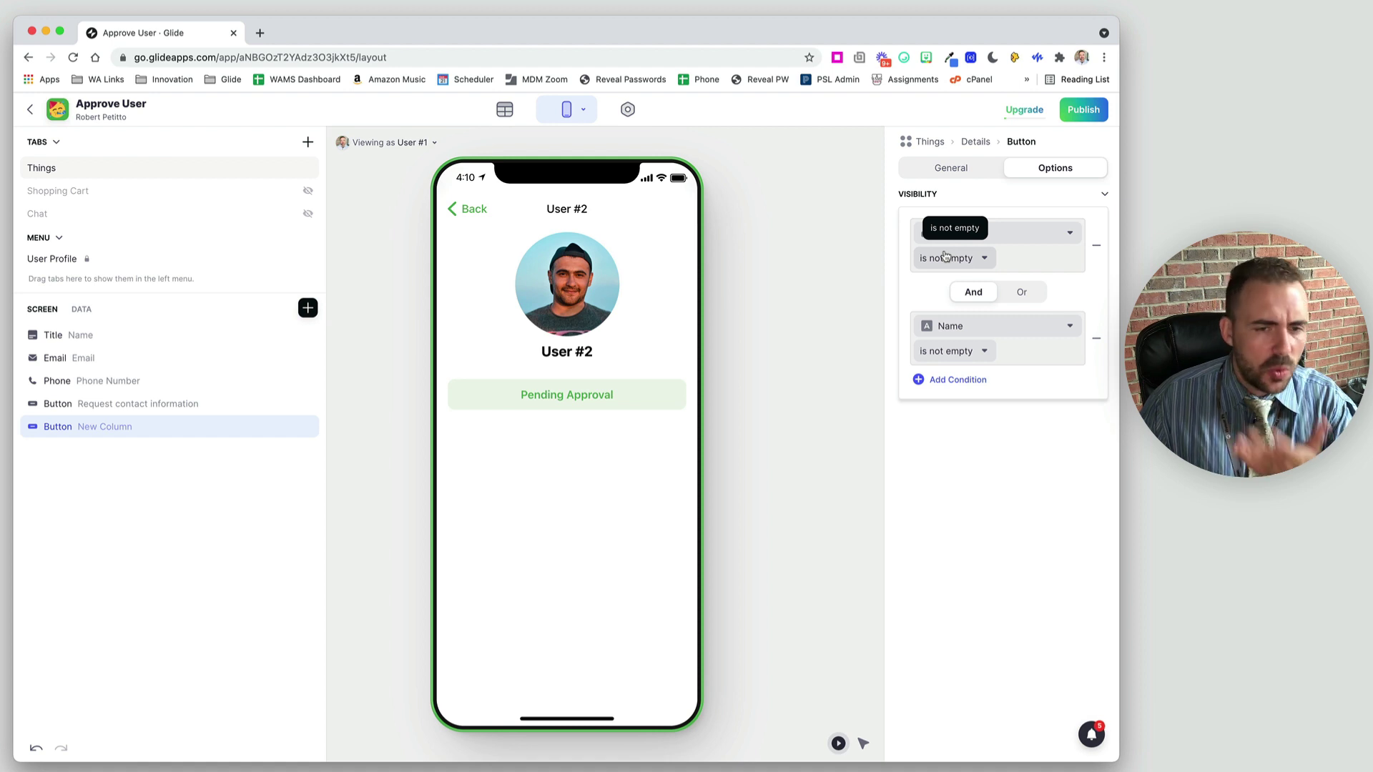
left_click(1095, 339)
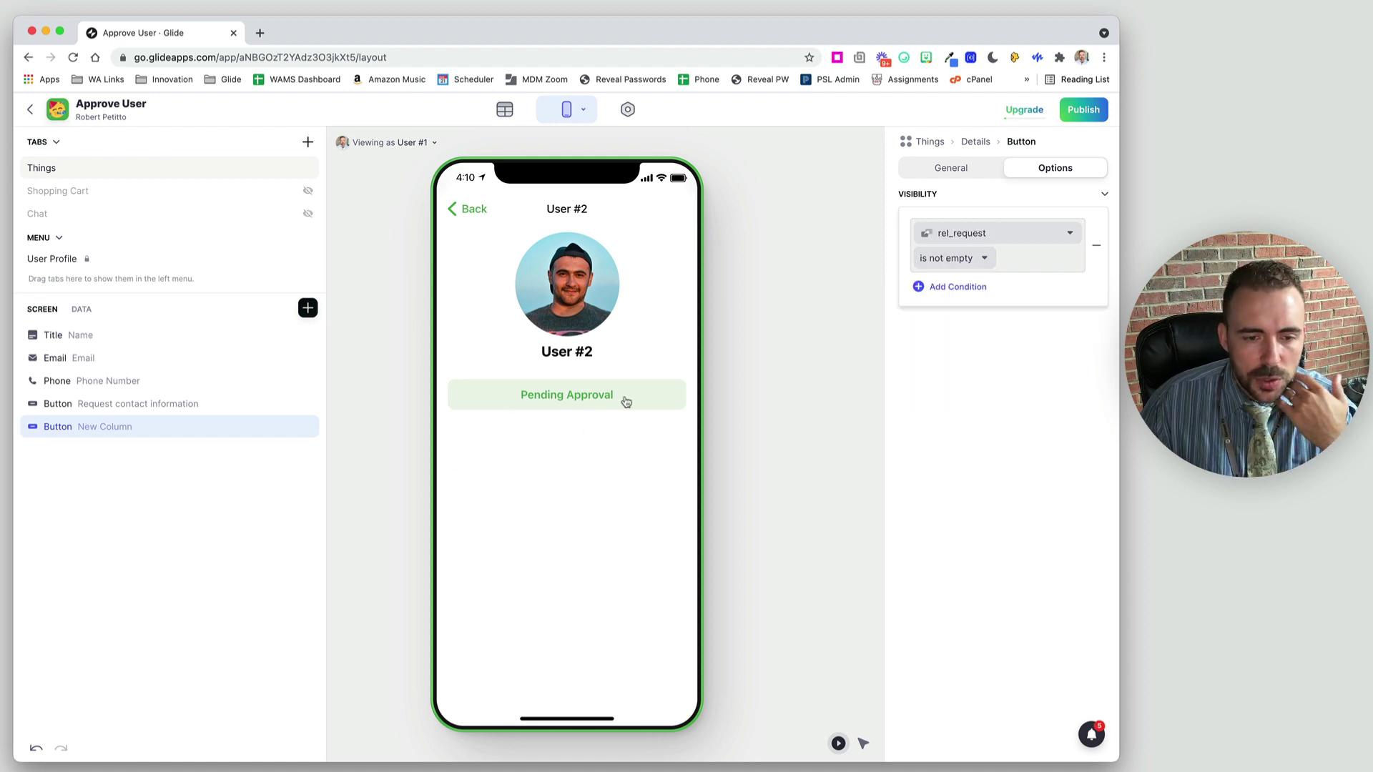
left_click(555, 447)
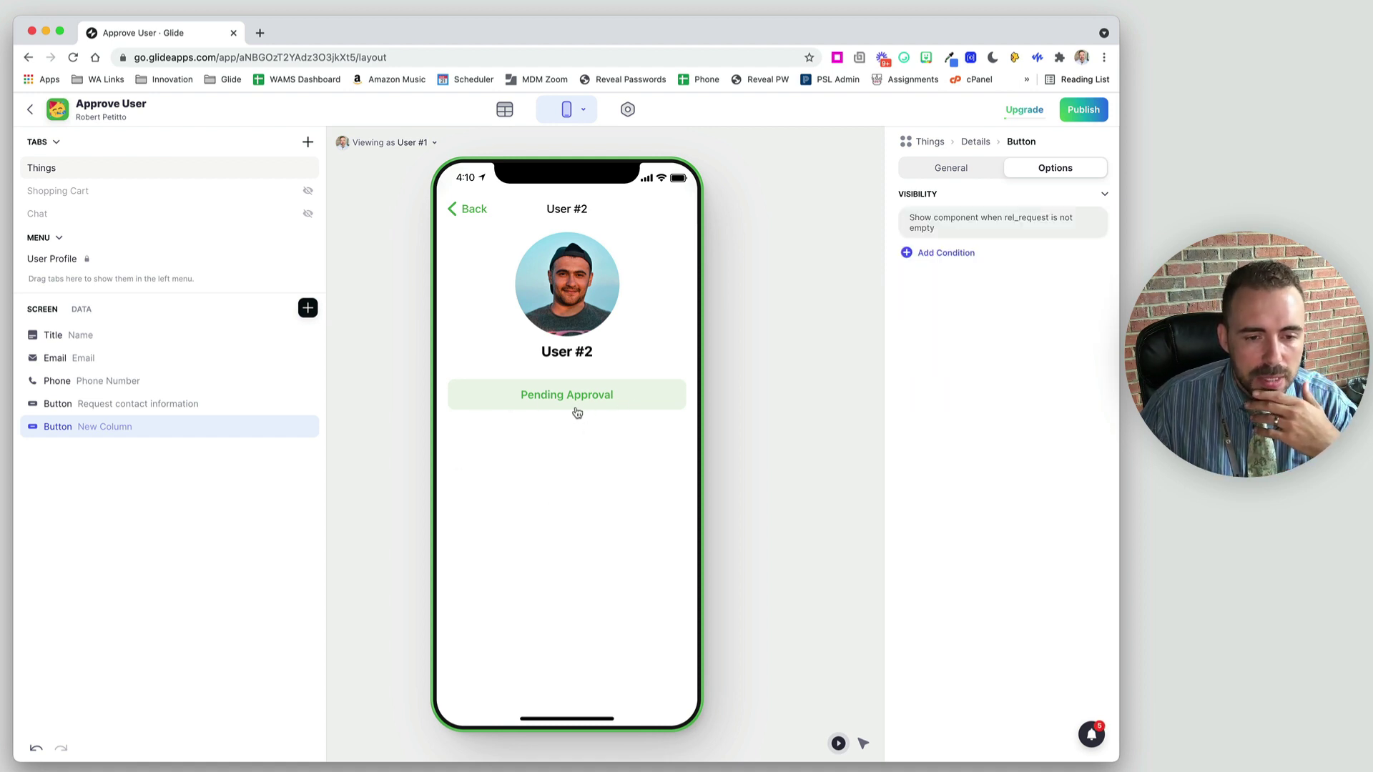
Change the New Column button's action to Show Edit Screen with rel_request as its data.
left_click(960, 169)
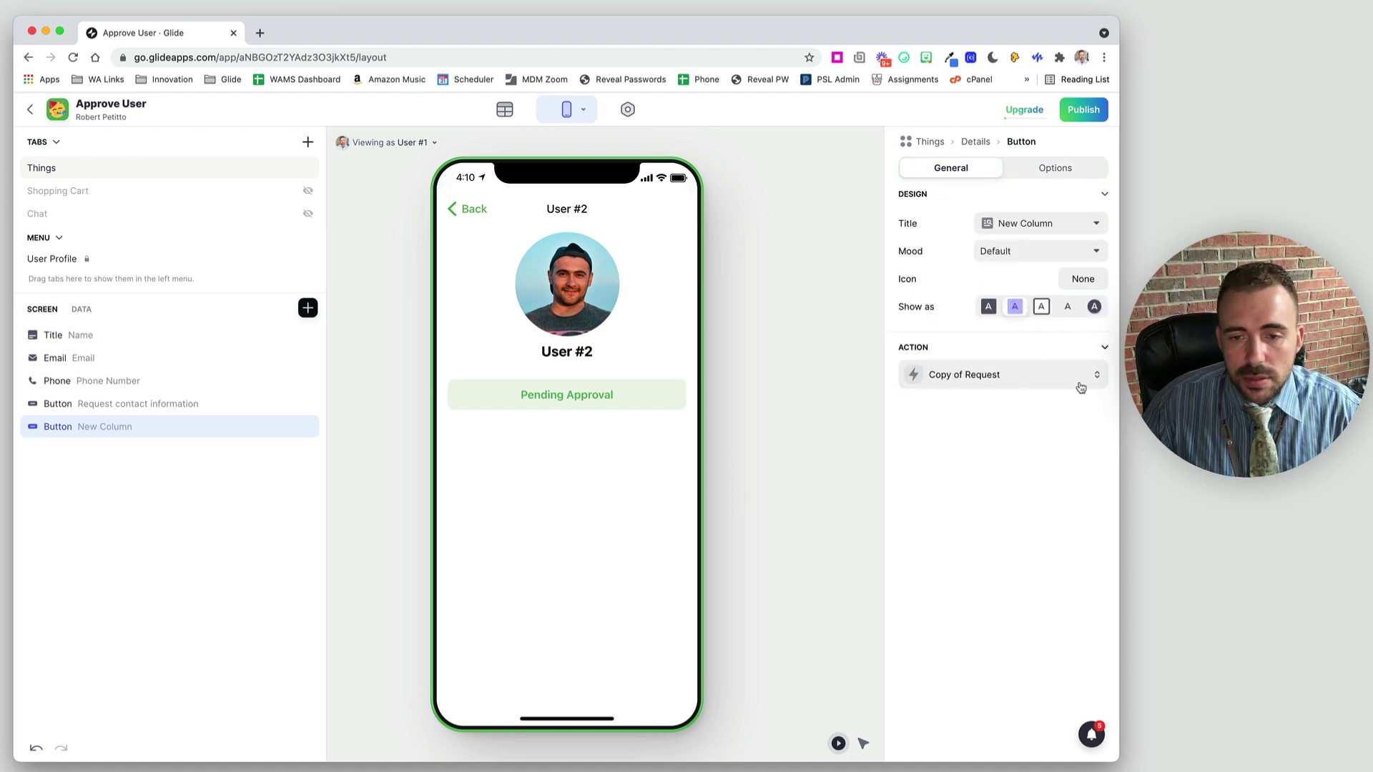
left_click(1099, 378)
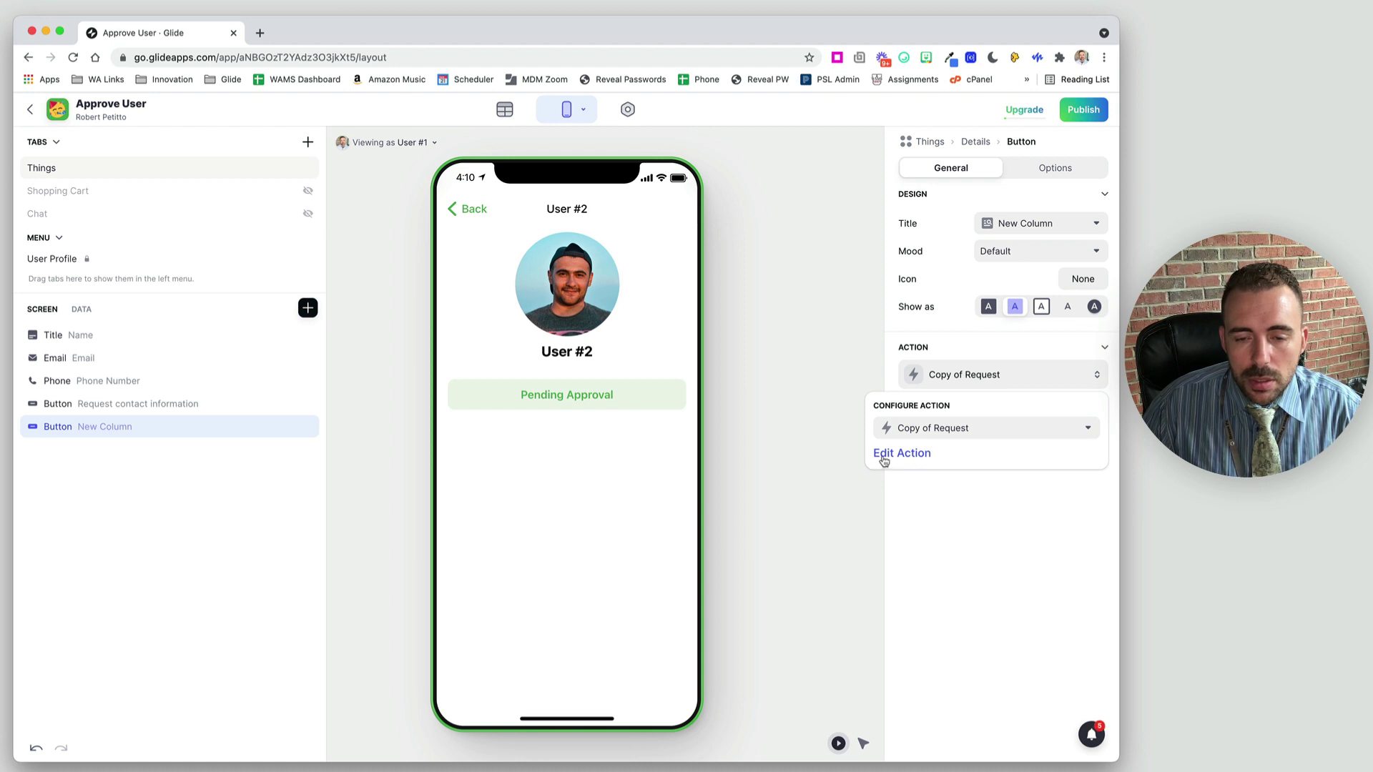
left_click(927, 429)
scroll(969, 663, "down", 5)
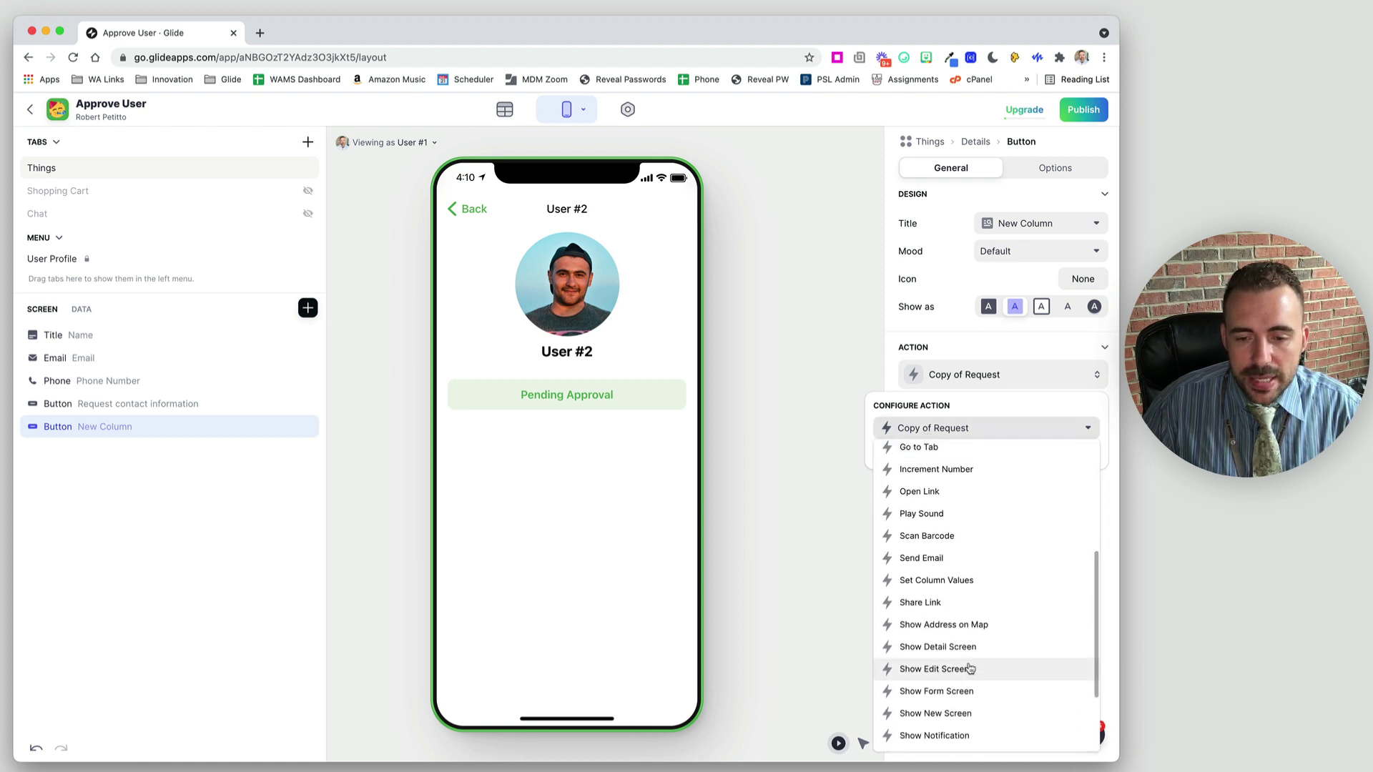
left_click(933, 669)
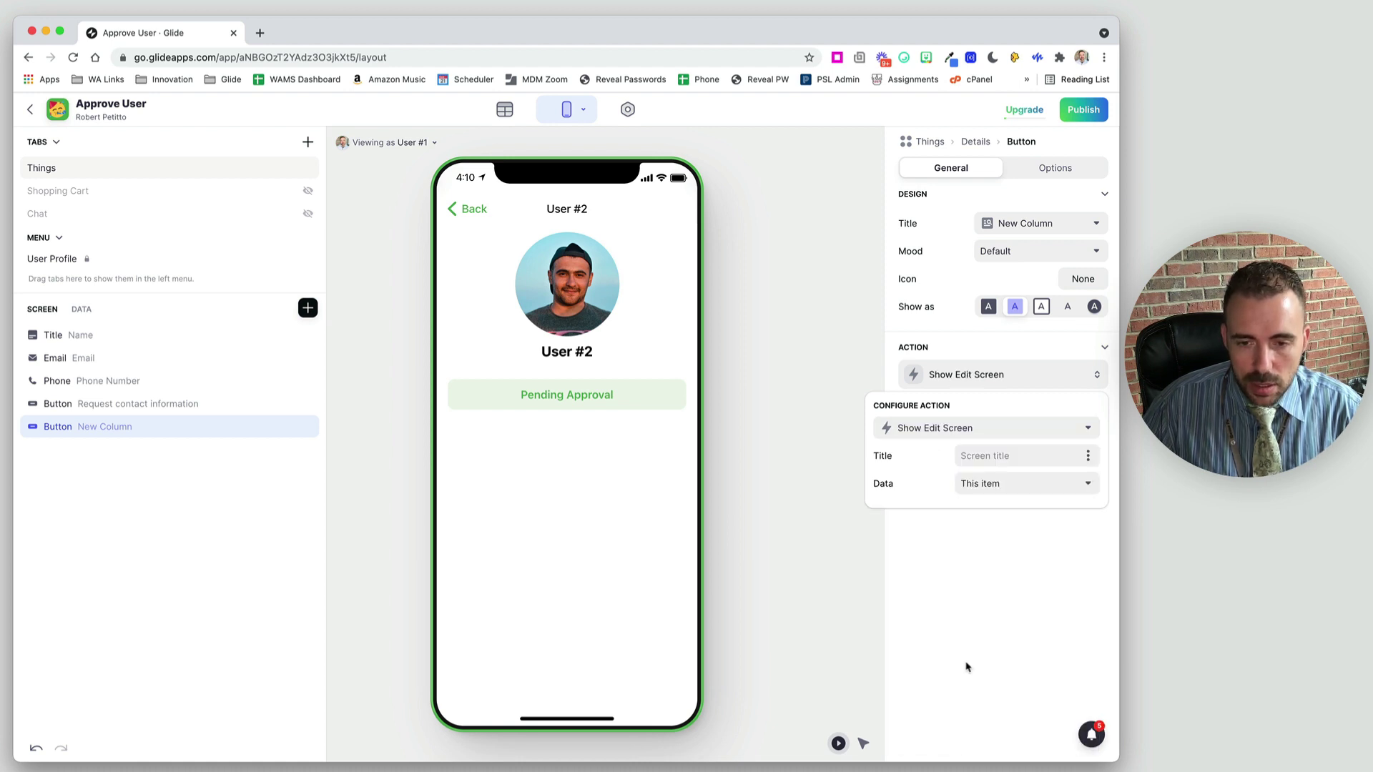
left_click(1090, 486)
left_click(970, 559)
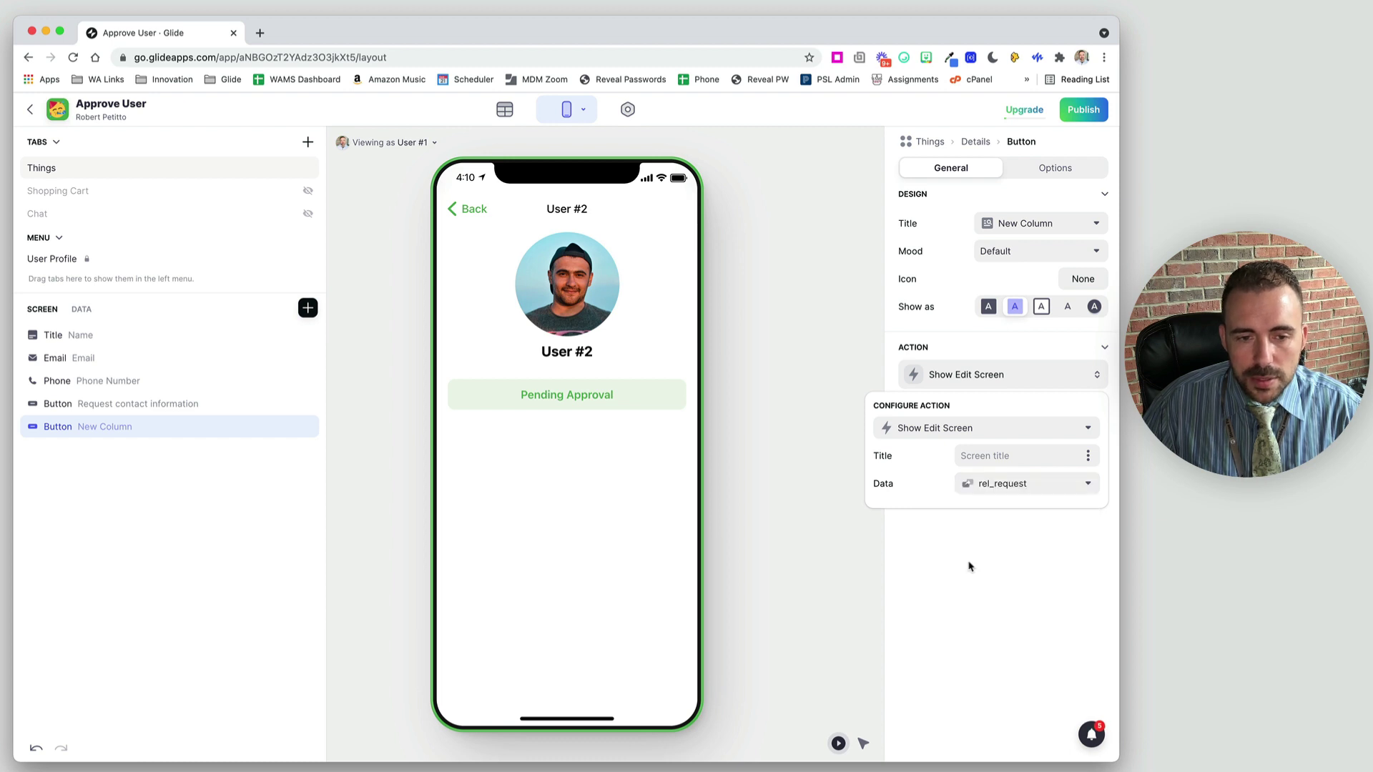
left_click(632, 526)
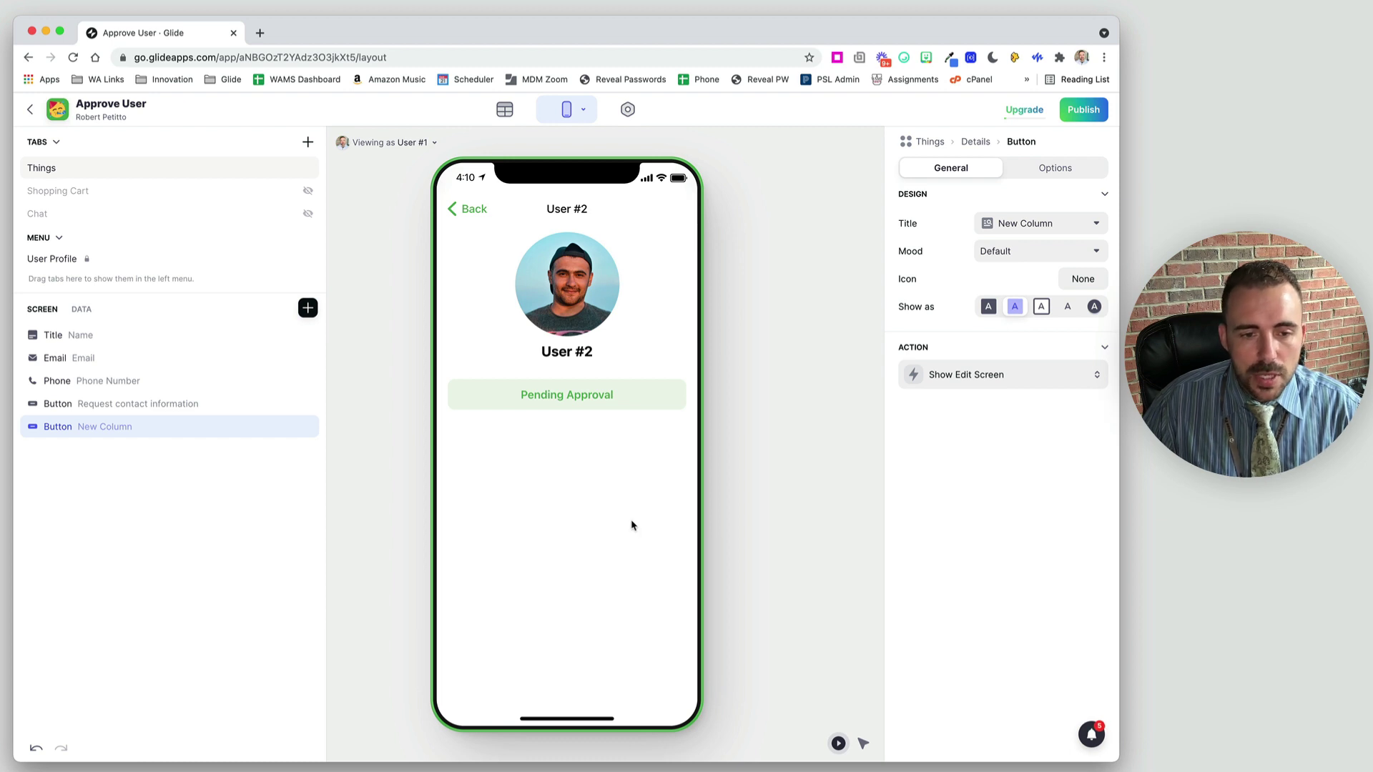
Open the request's edit form from the Pending Approval button and remove all its default entry fields.
left_click(572, 399)
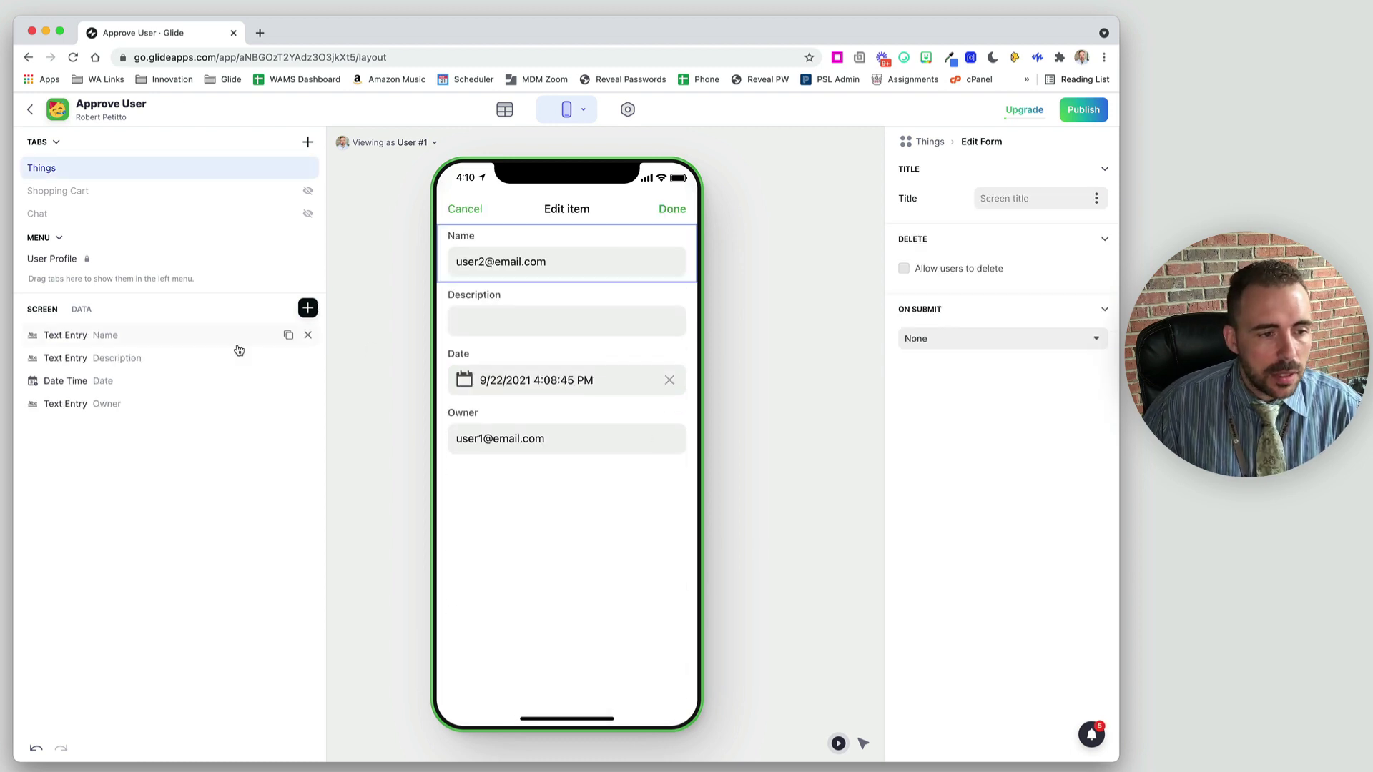
left_click(307, 336)
left_click(307, 335)
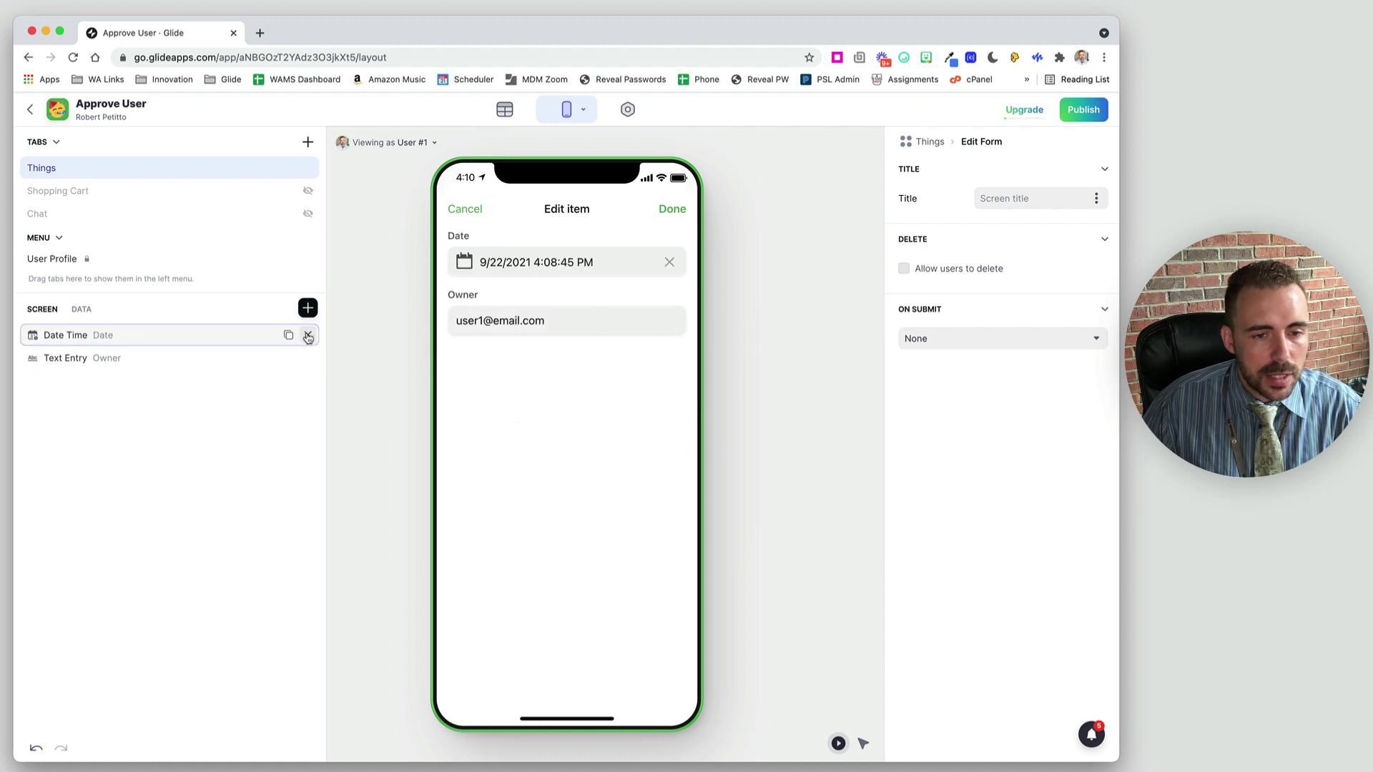
left_click(307, 336)
left_click(308, 335)
Add a Basic Table to the edit form with rows for Status and RequestedOn.
left_click(307, 308)
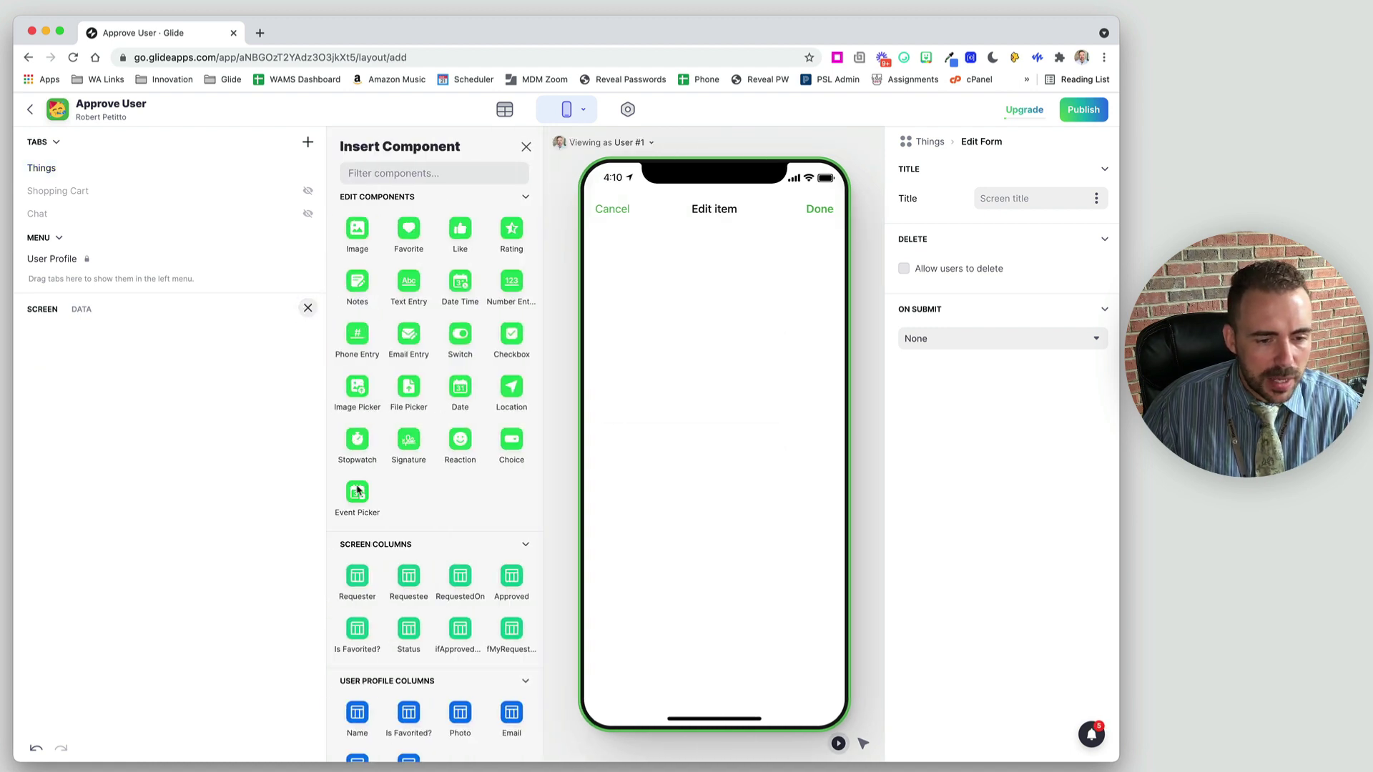
type("basi")
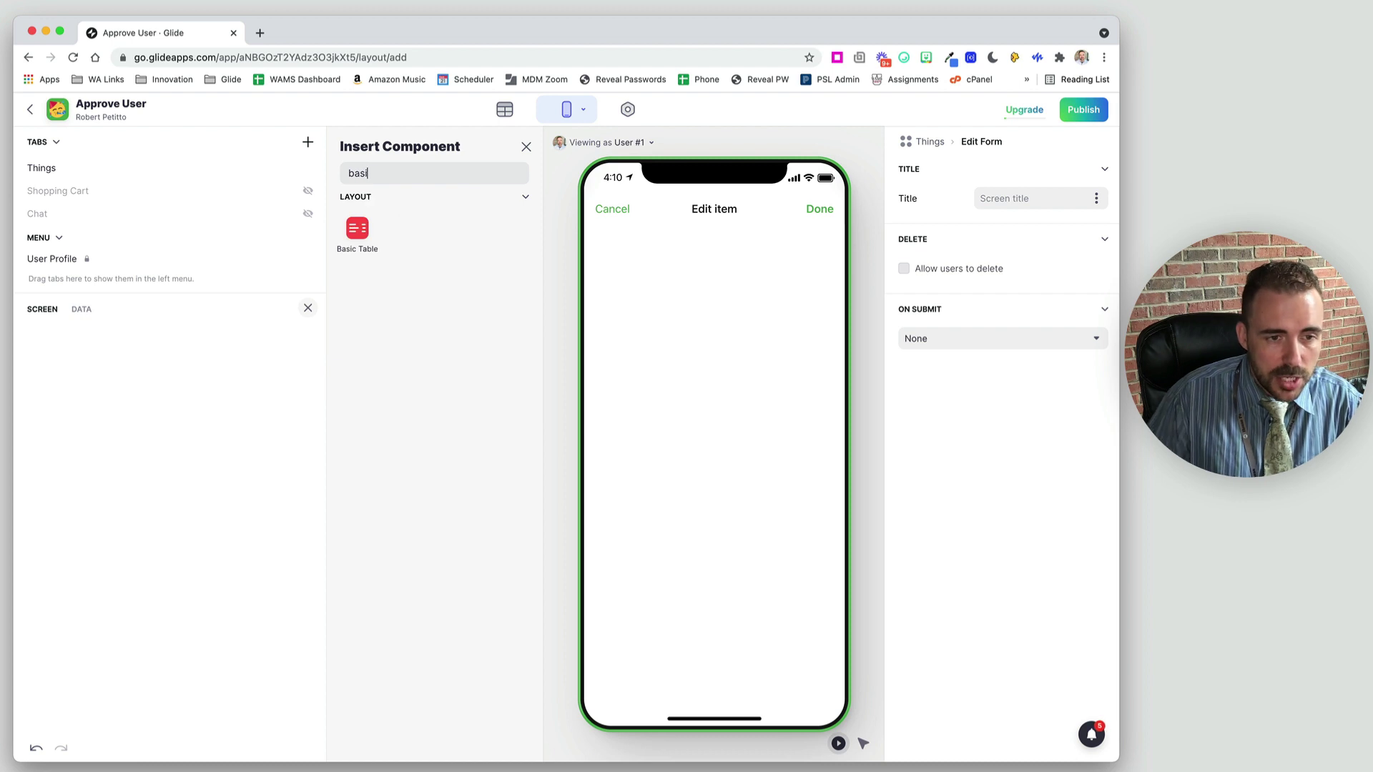
left_click(352, 228)
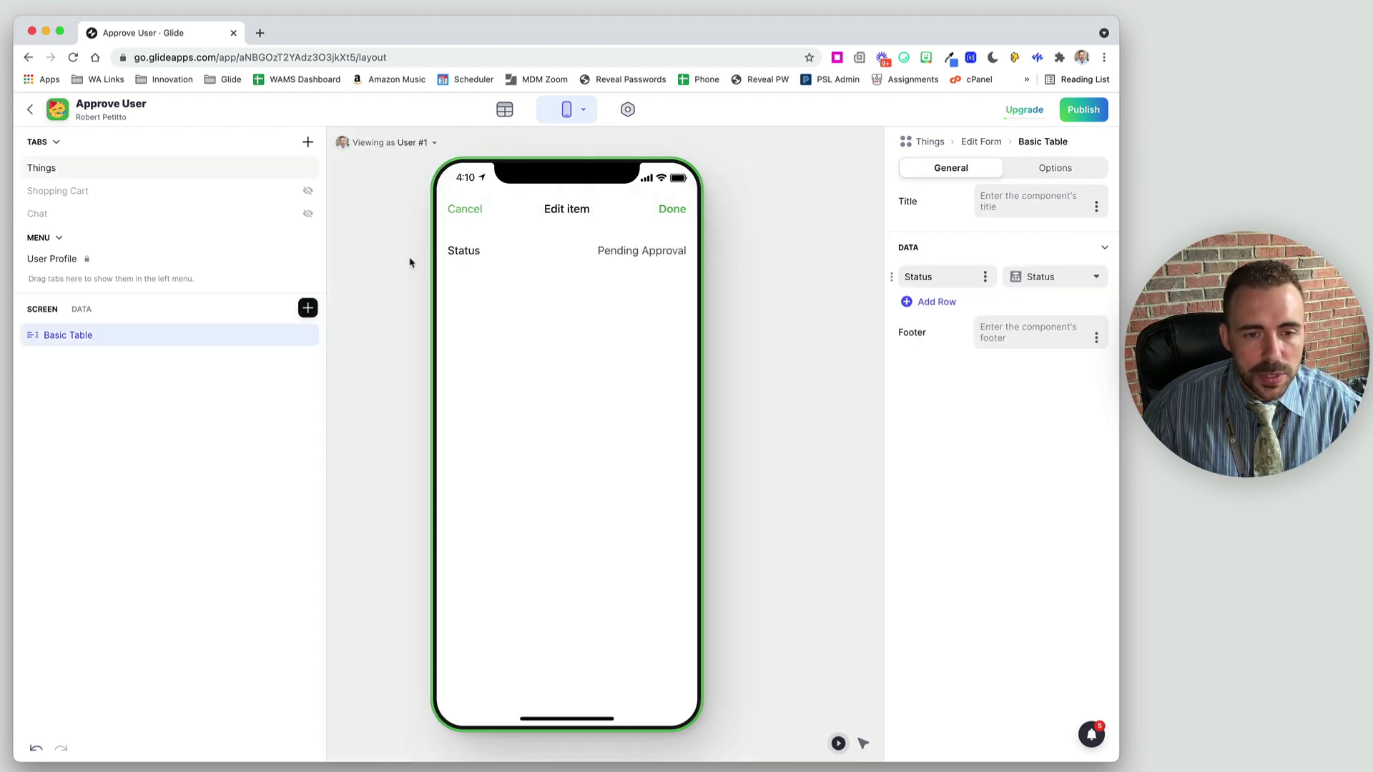
left_click(937, 301)
left_click(1039, 304)
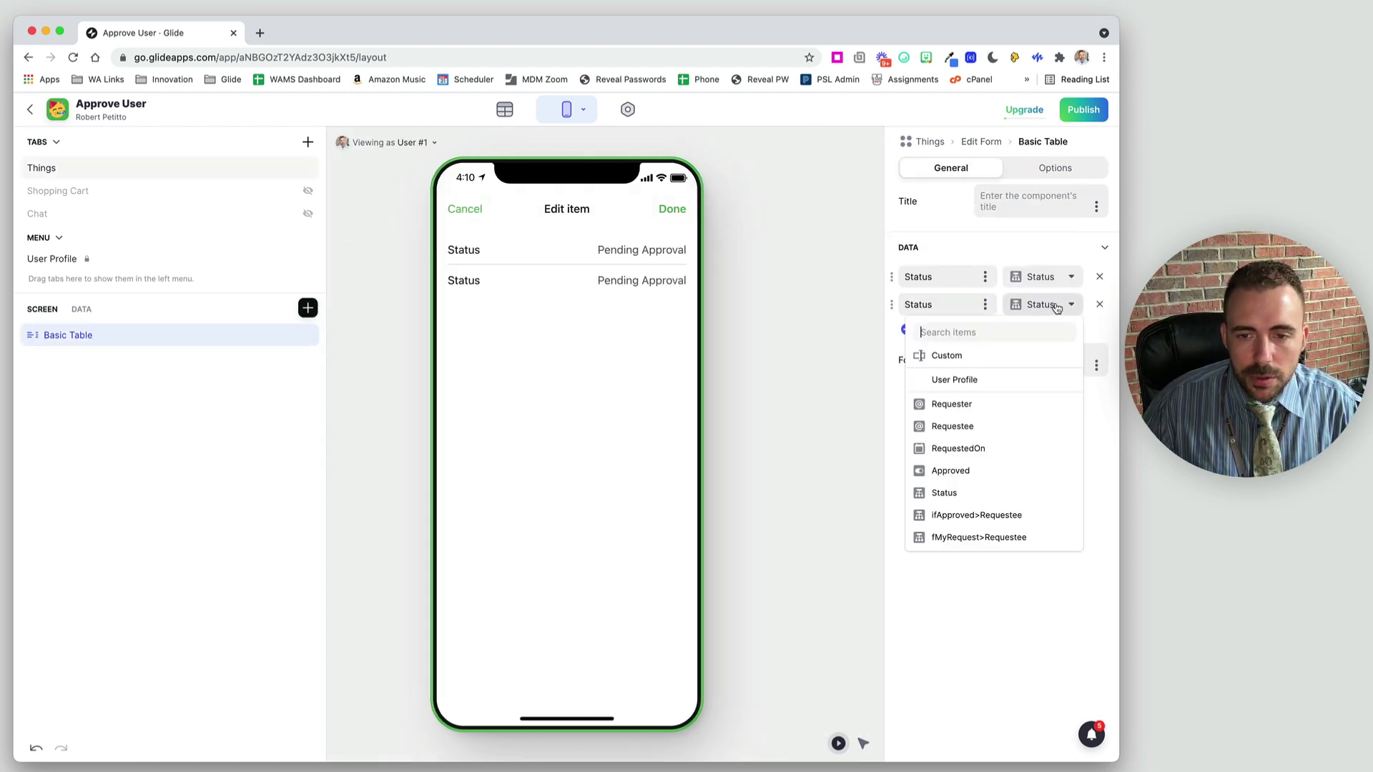
left_click(1011, 452)
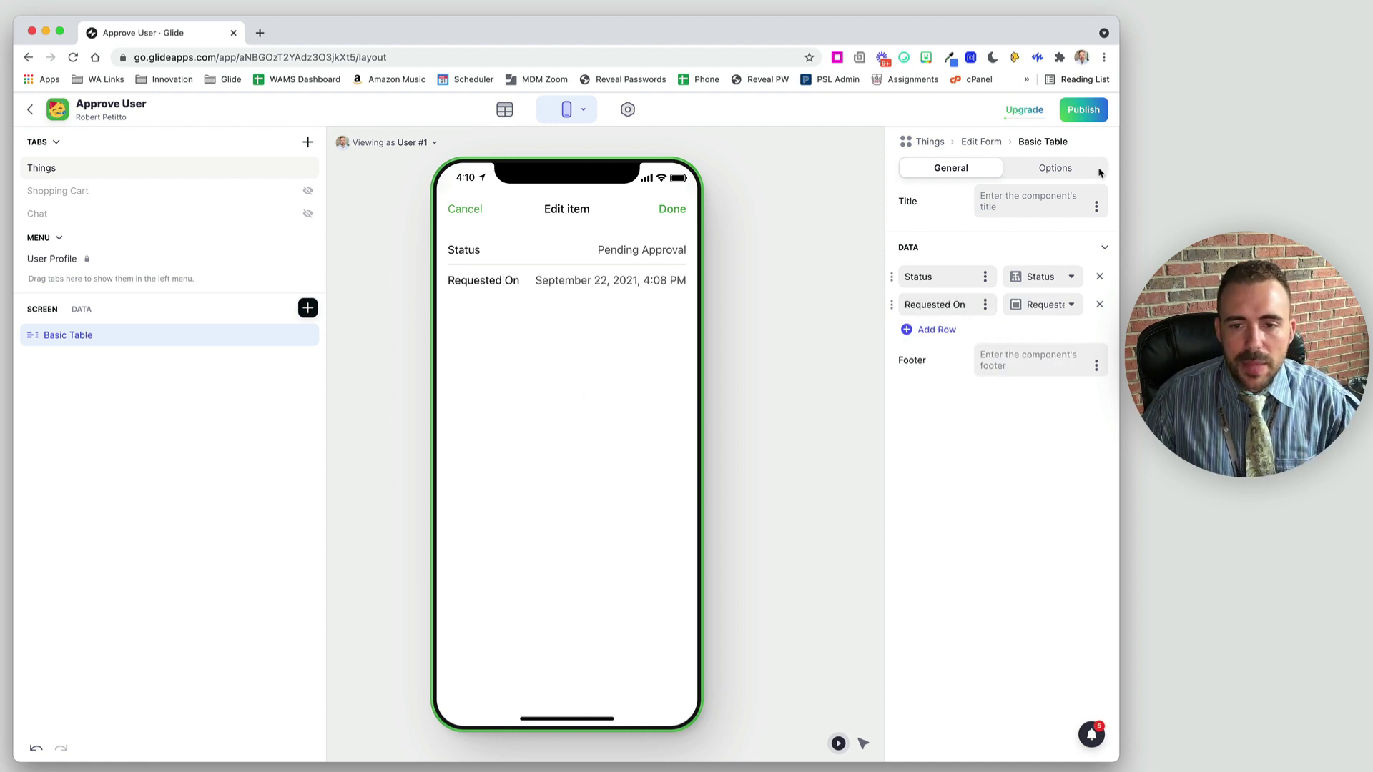
Allow users to delete the item from the edit form.
left_click(1045, 168)
left_click(990, 143)
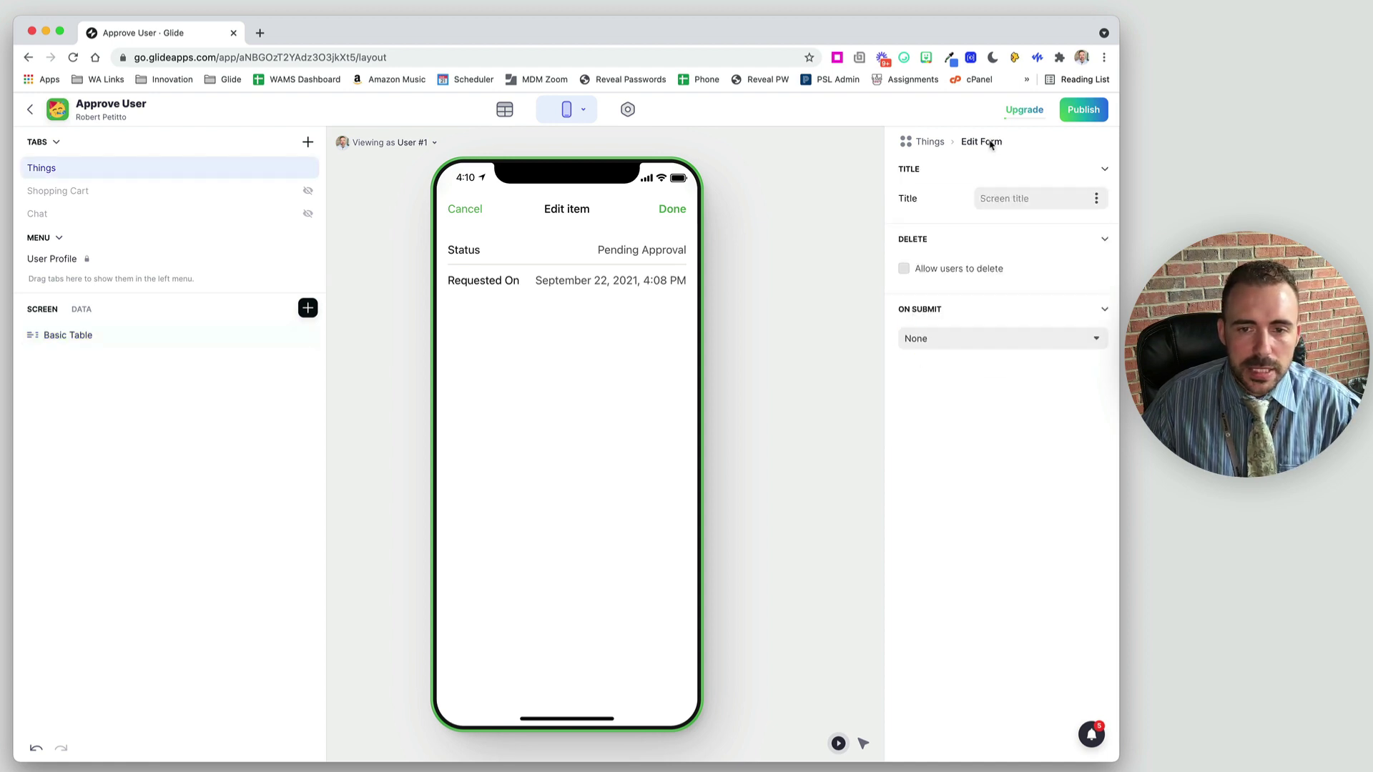
left_click(951, 270)
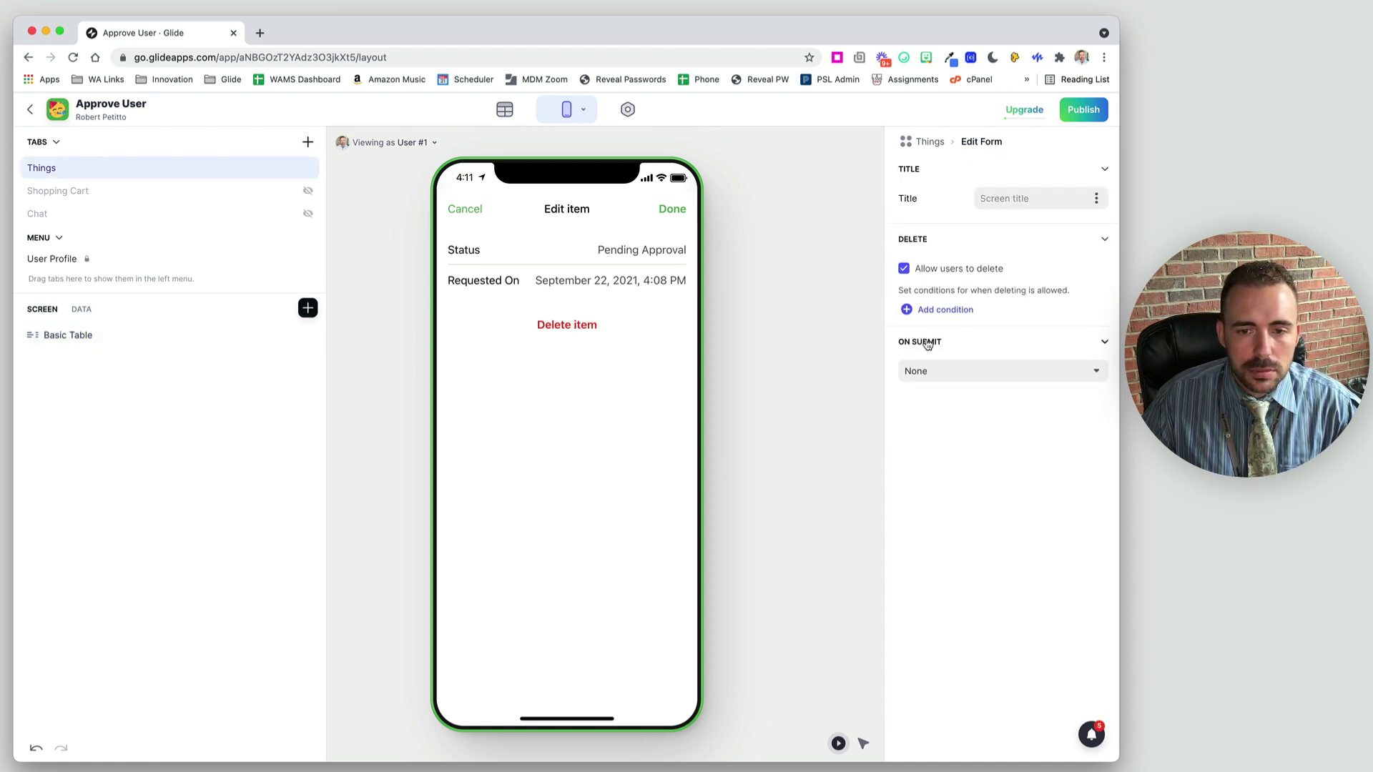
Test the flow in the preview by deleting User #2's pending request and requesting the contact information again.
left_click(573, 331)
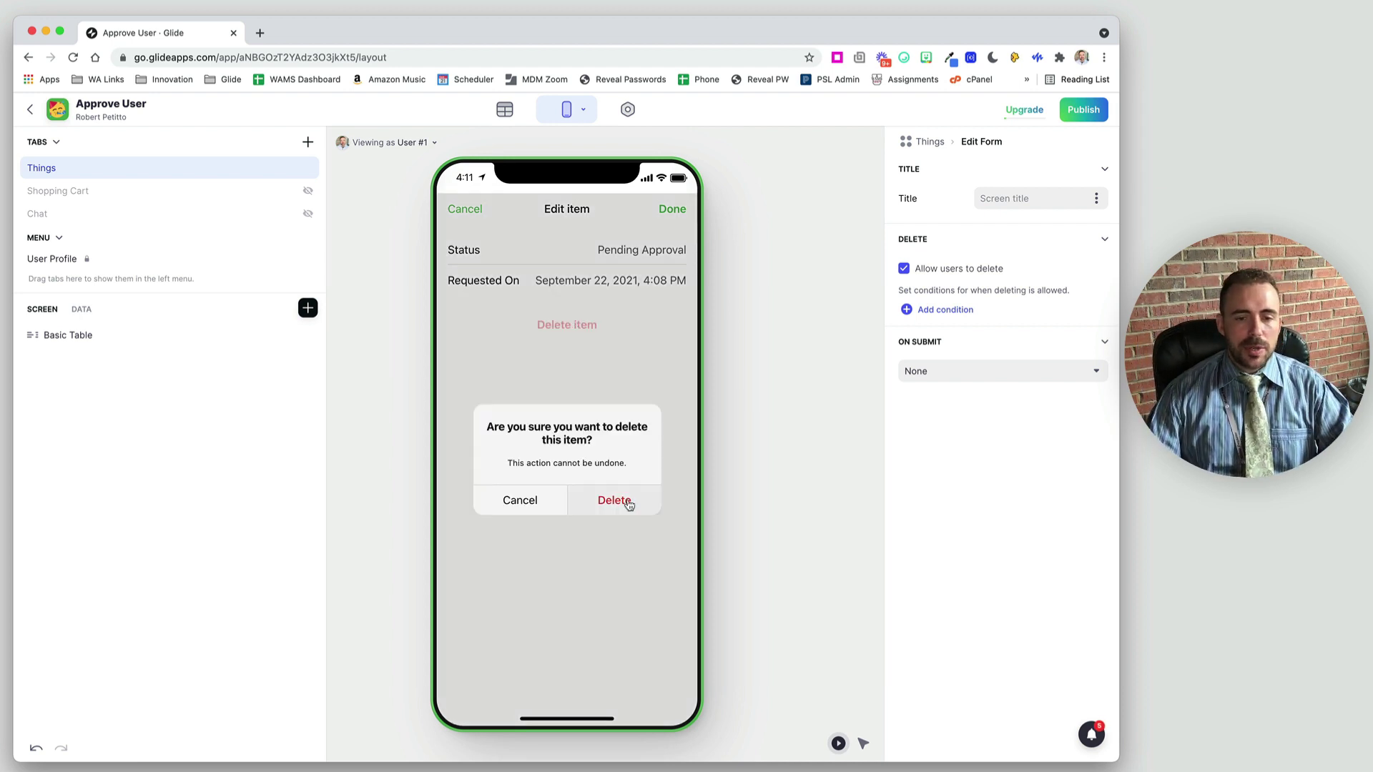
left_click(628, 504)
left_click(551, 289)
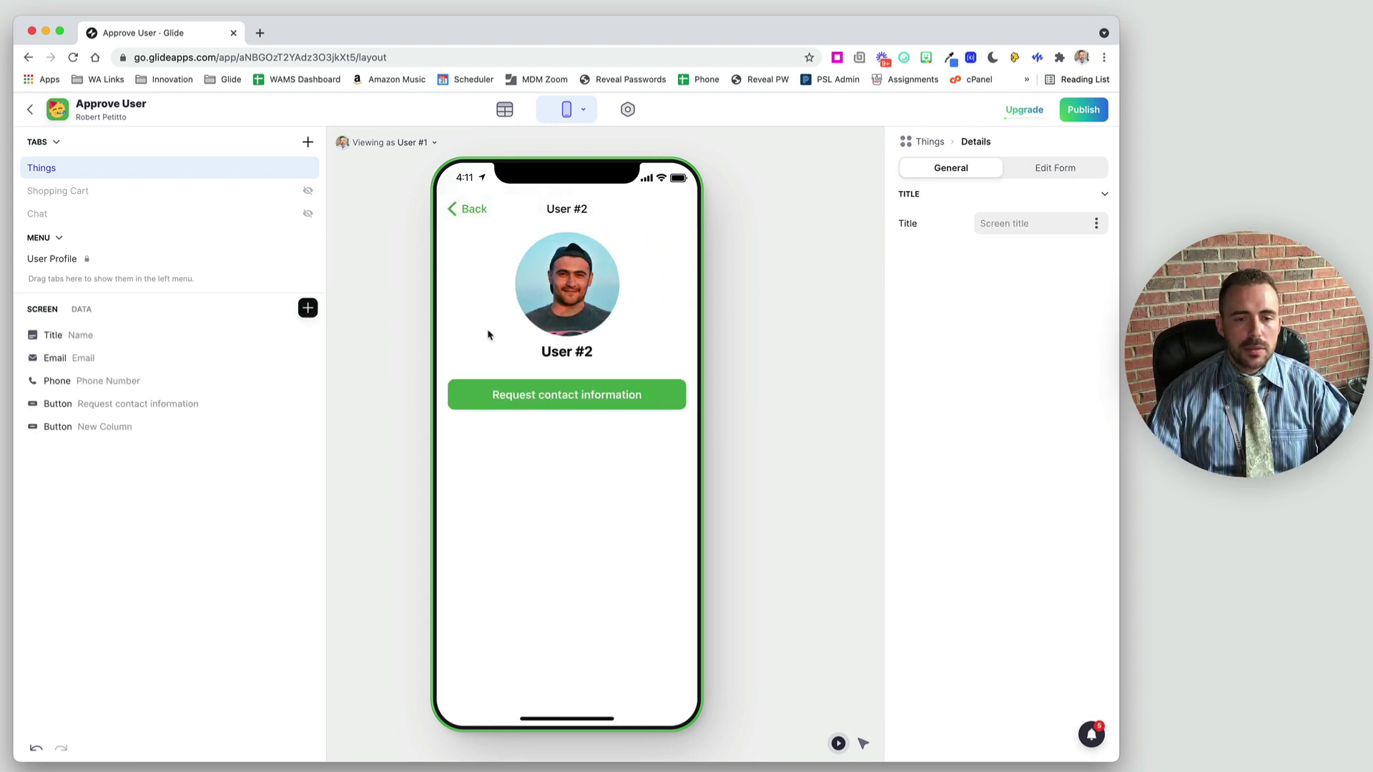
left_click(549, 410)
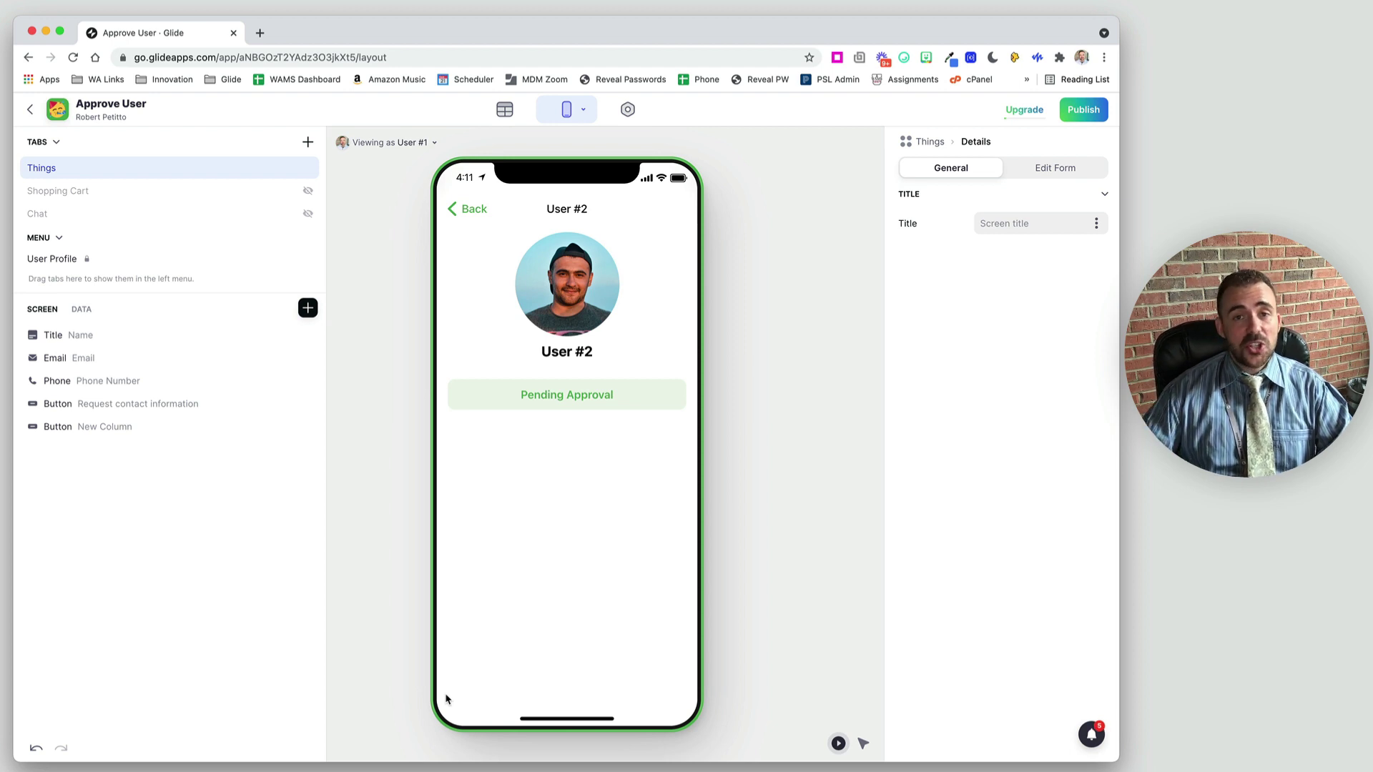
Preview as User #2 and add a visibility condition to the Request contact information button that Email isn't signed-in user.
left_click(390, 142)
left_click(398, 241)
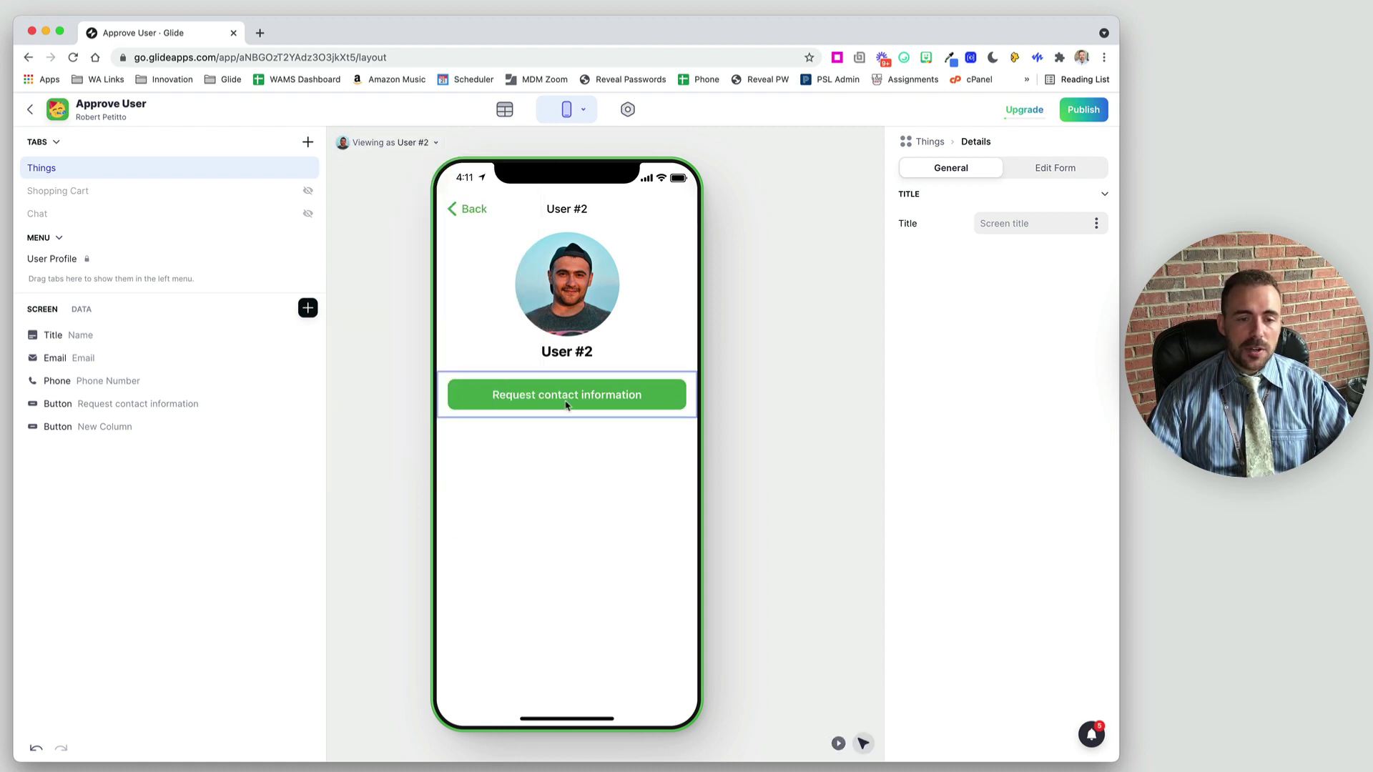
left_click(613, 403)
left_click(1038, 170)
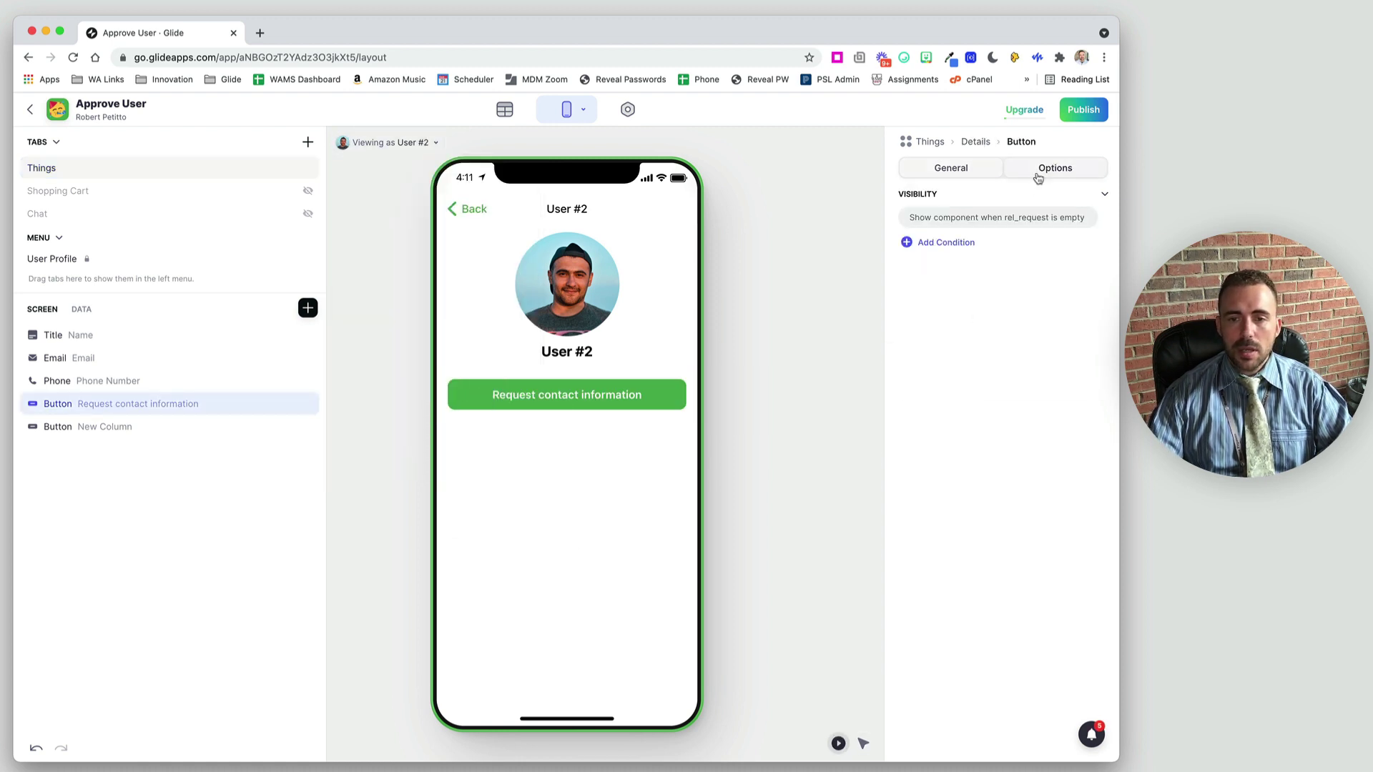
left_click(934, 245)
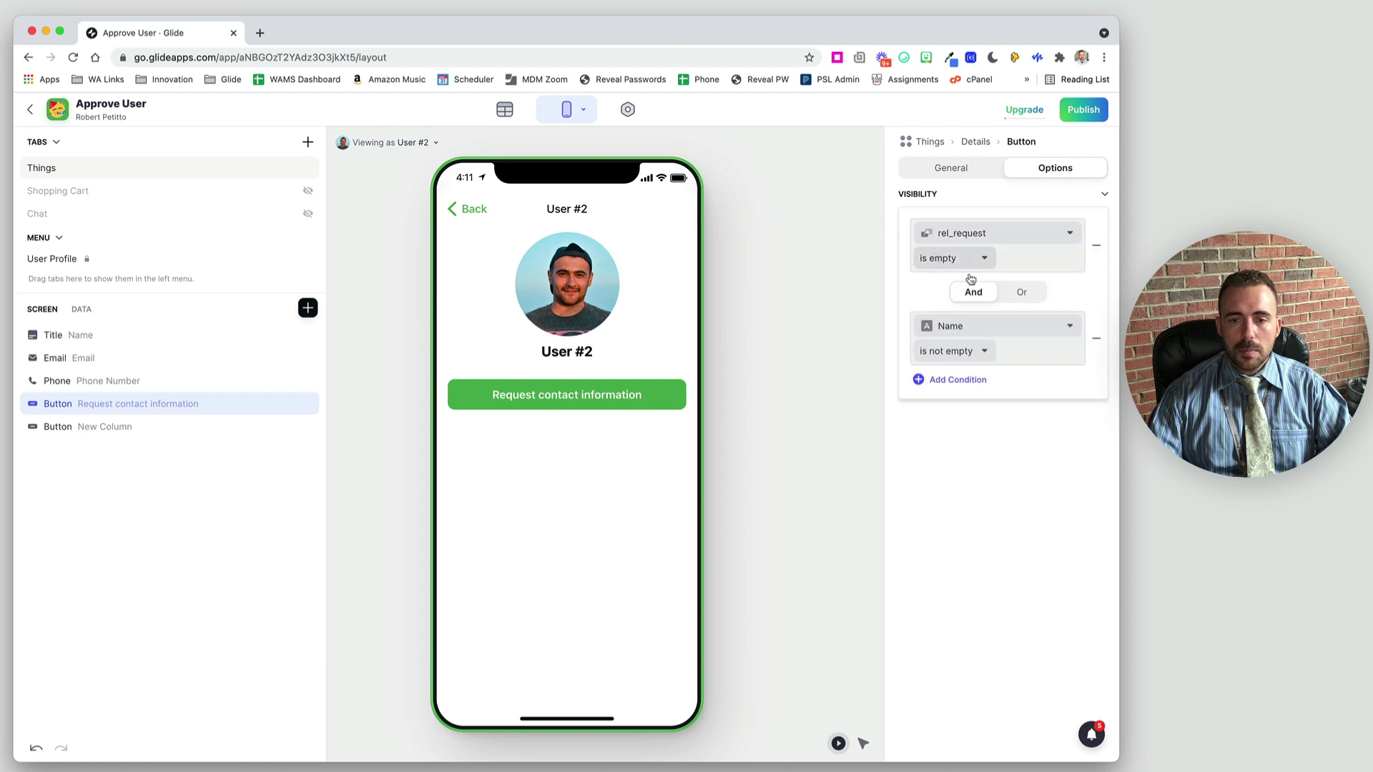
left_click(986, 326)
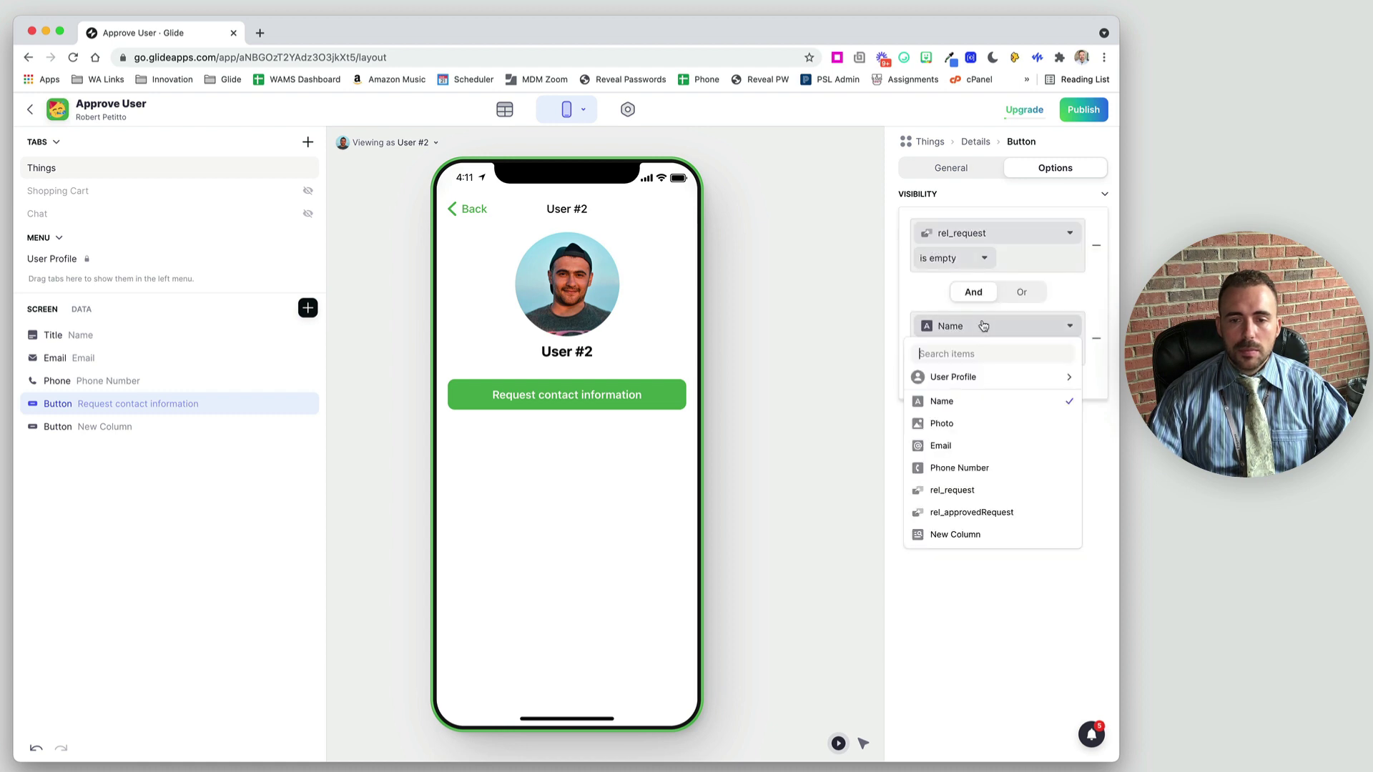
left_click(941, 445)
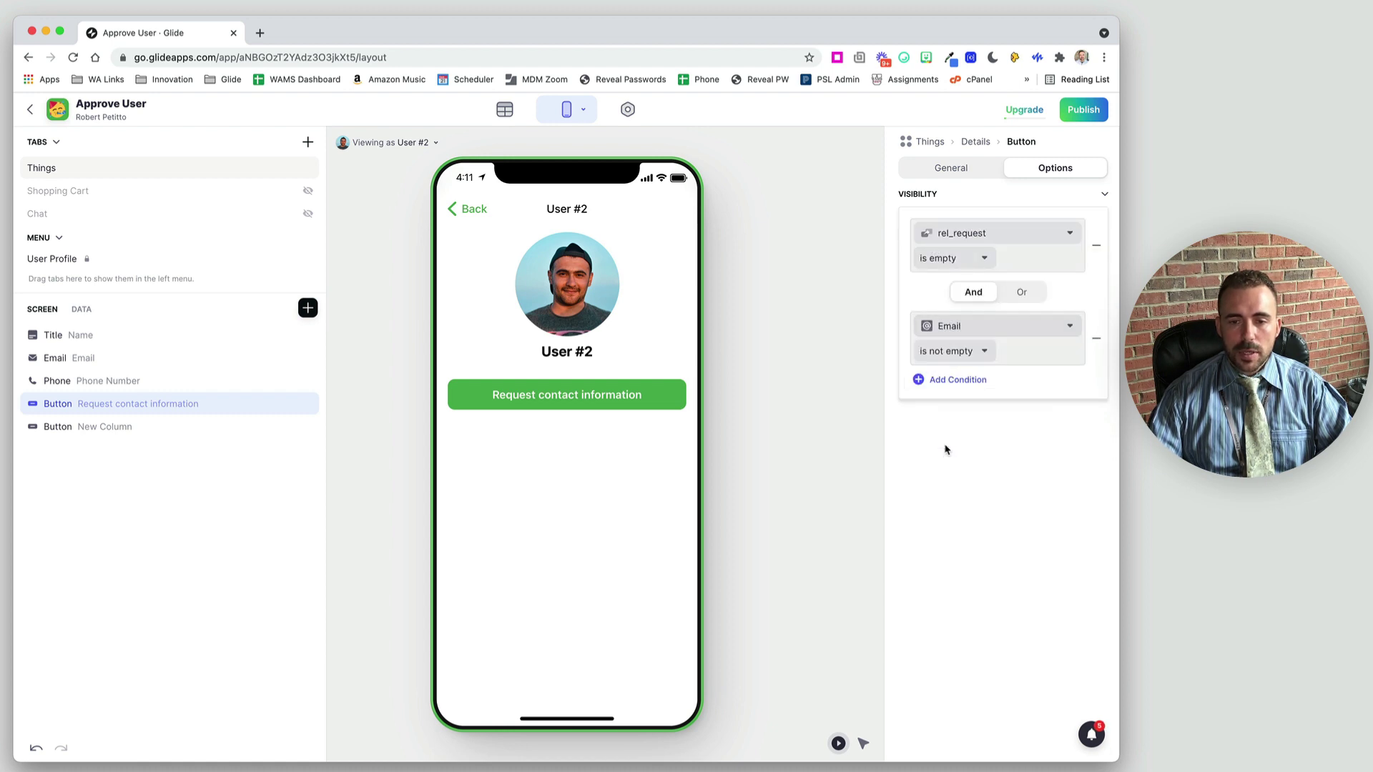
left_click(953, 350)
left_click(869, 572)
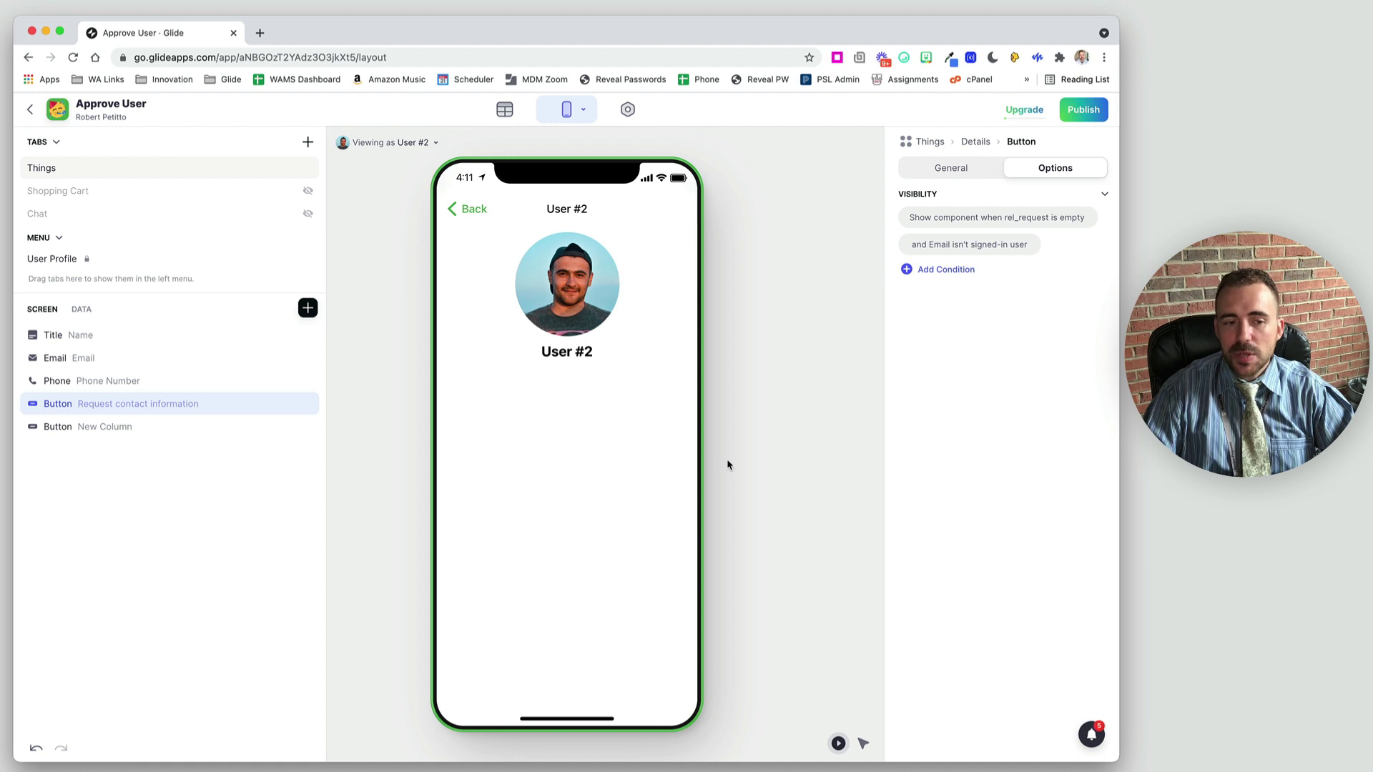
Add an Inline List to the details screen with the Requests table as its source.
left_click(307, 308)
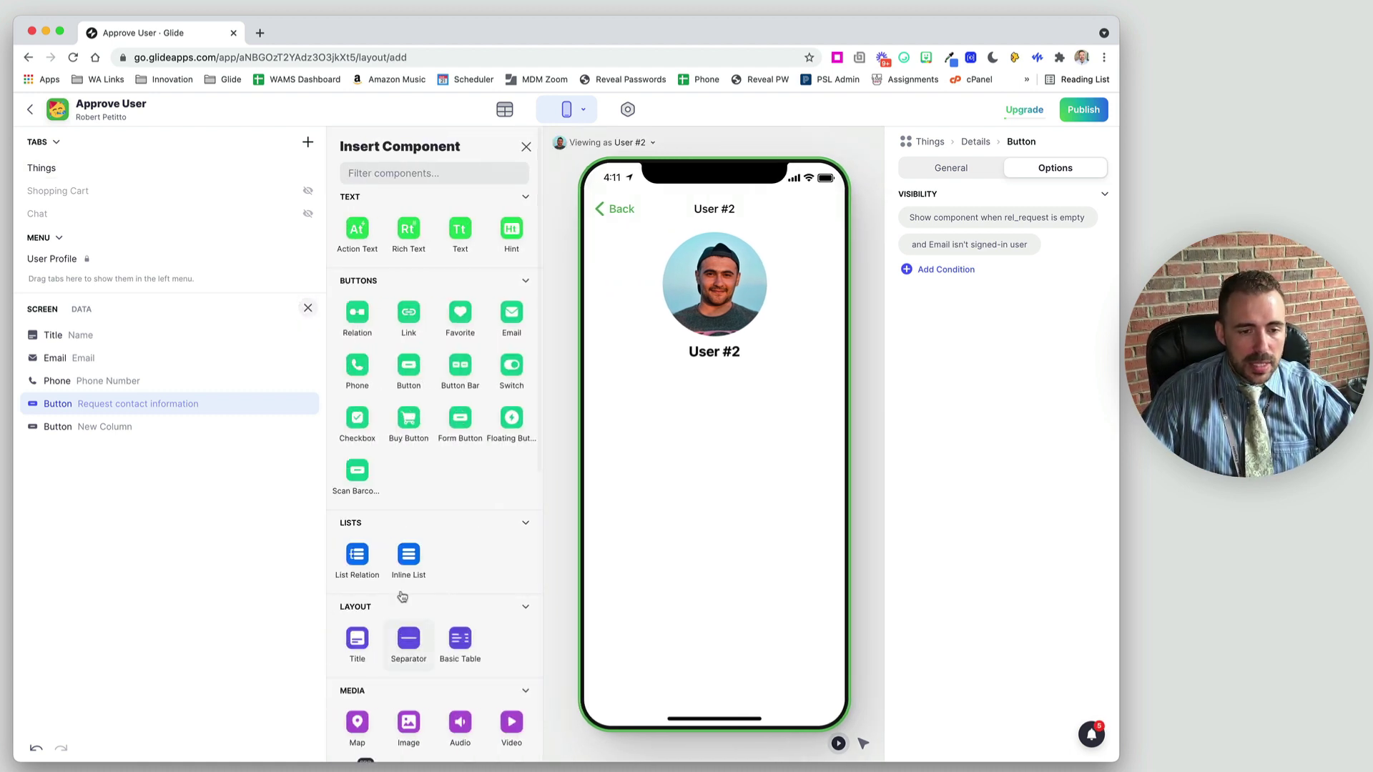
left_click(410, 565)
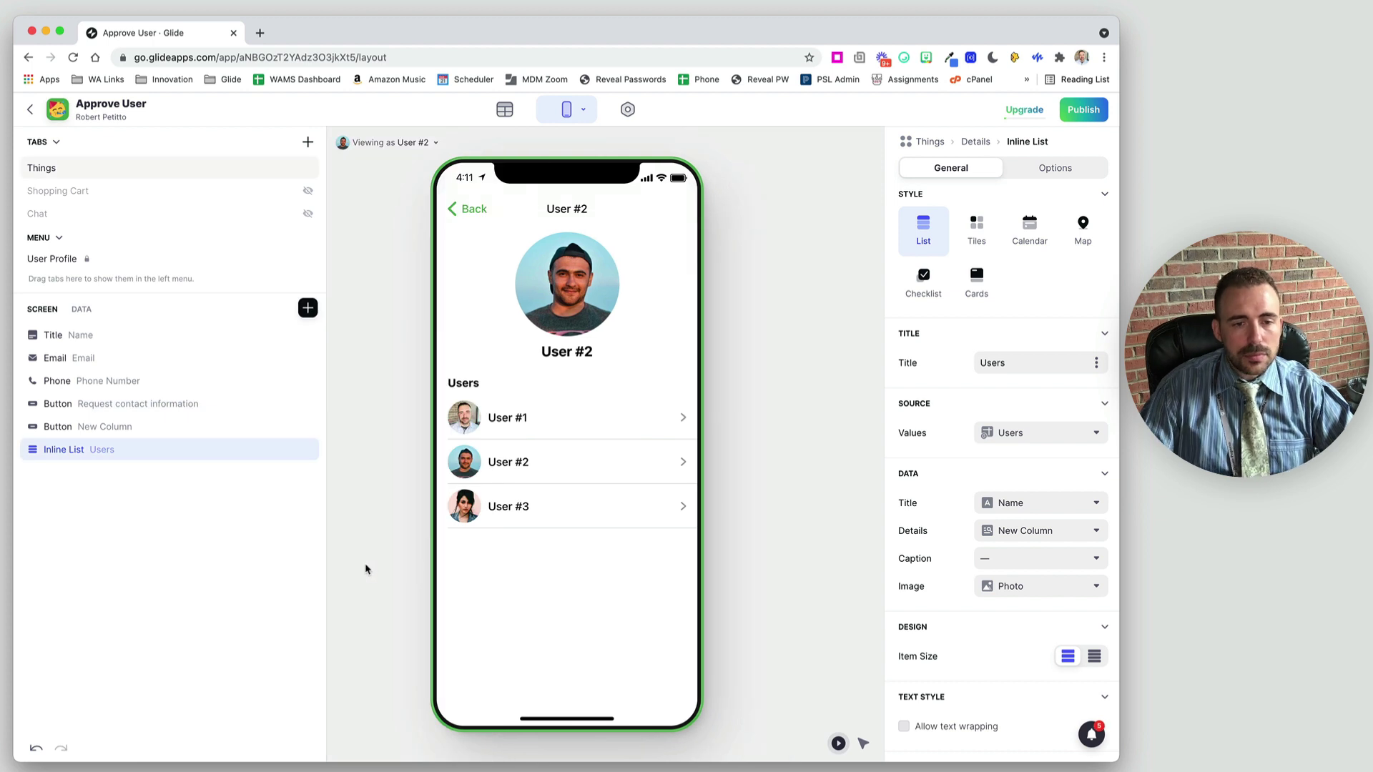
left_click(1096, 434)
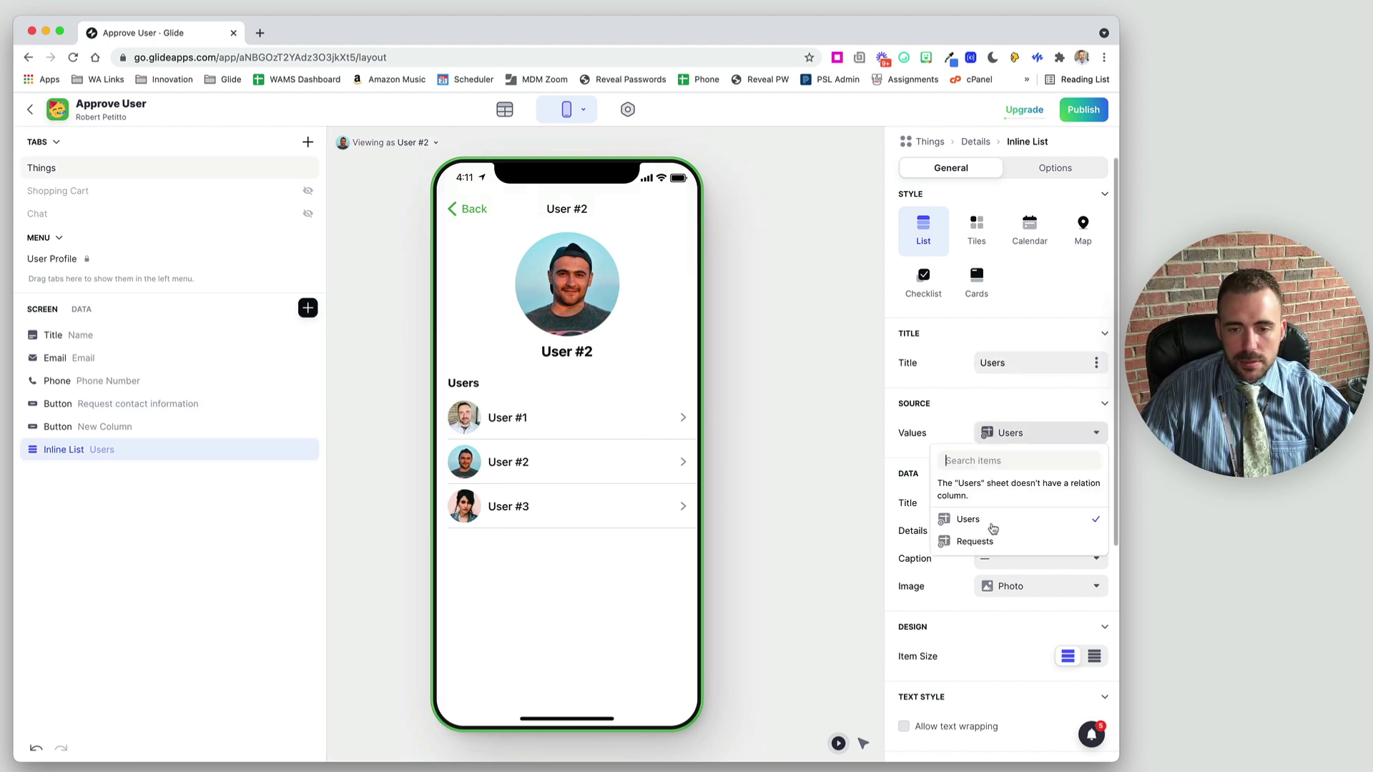
left_click(987, 540)
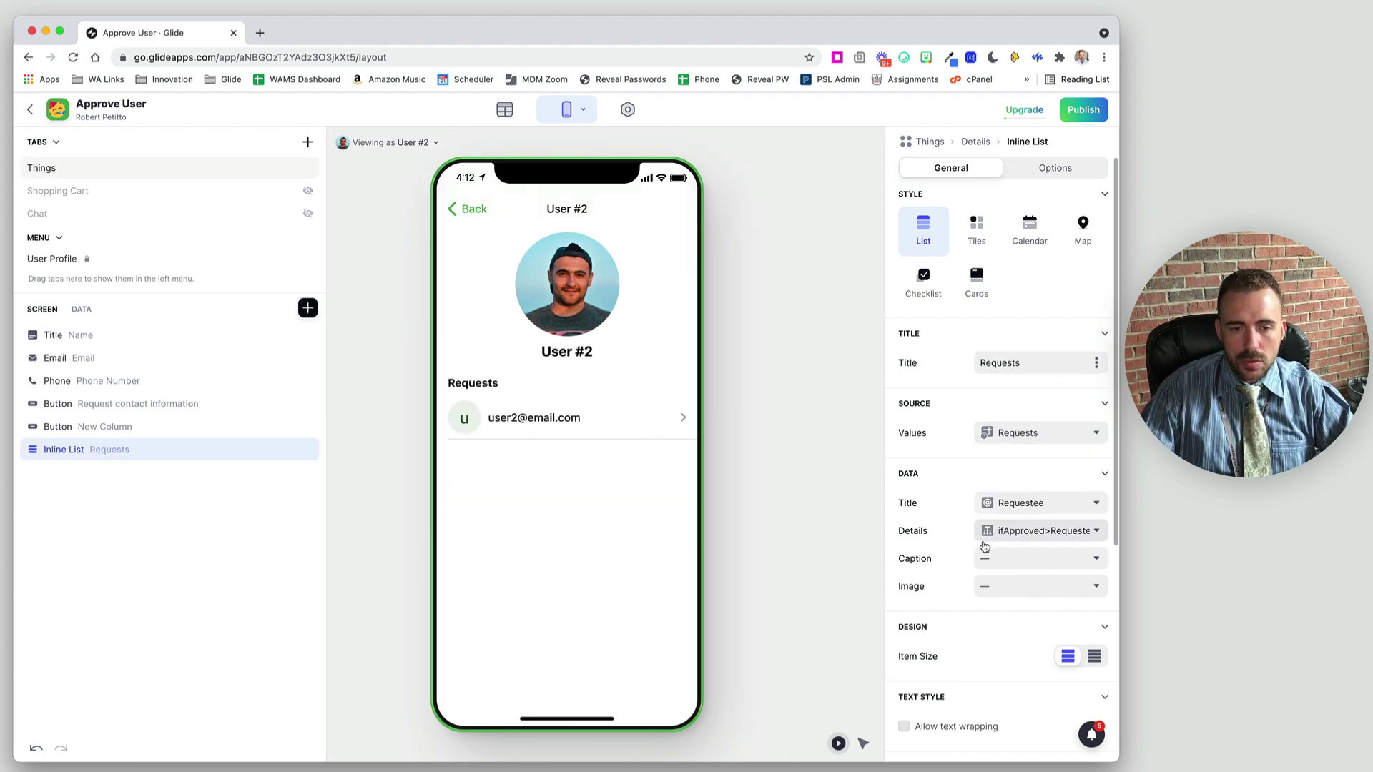
Filter the Requests inline list to items where Requestee is signed-in user, leaving its visibility without conditions.
left_click(1054, 169)
left_click(945, 241)
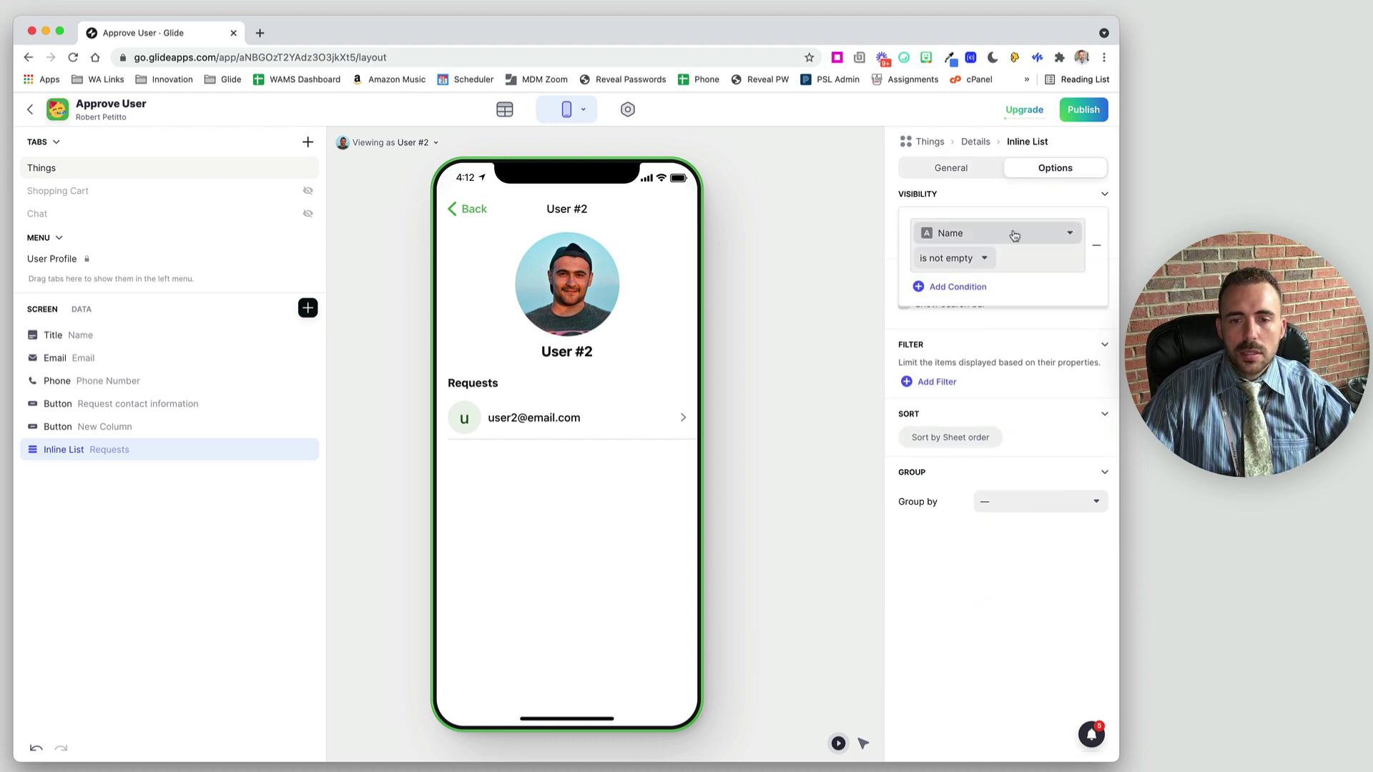
left_click(1097, 251)
left_click(935, 382)
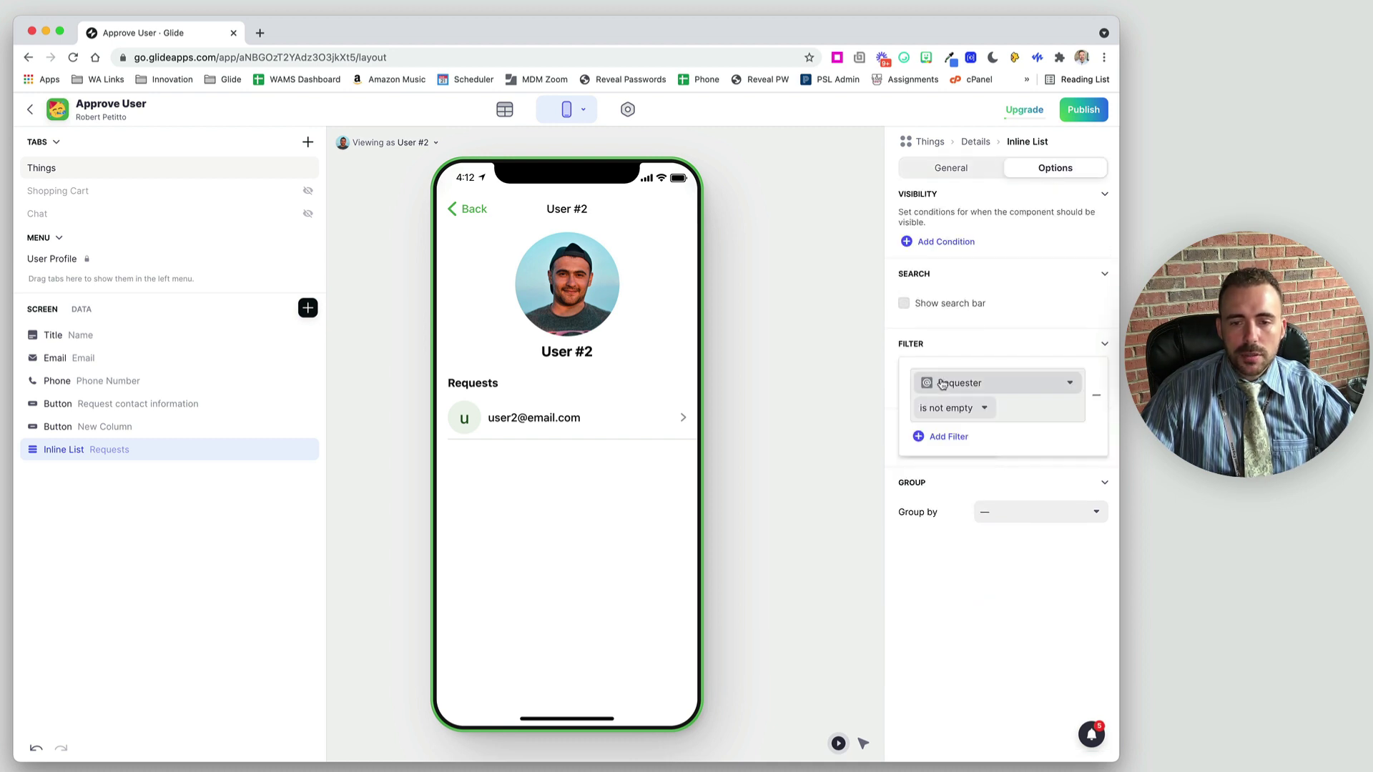
left_click(938, 384)
left_click(950, 457)
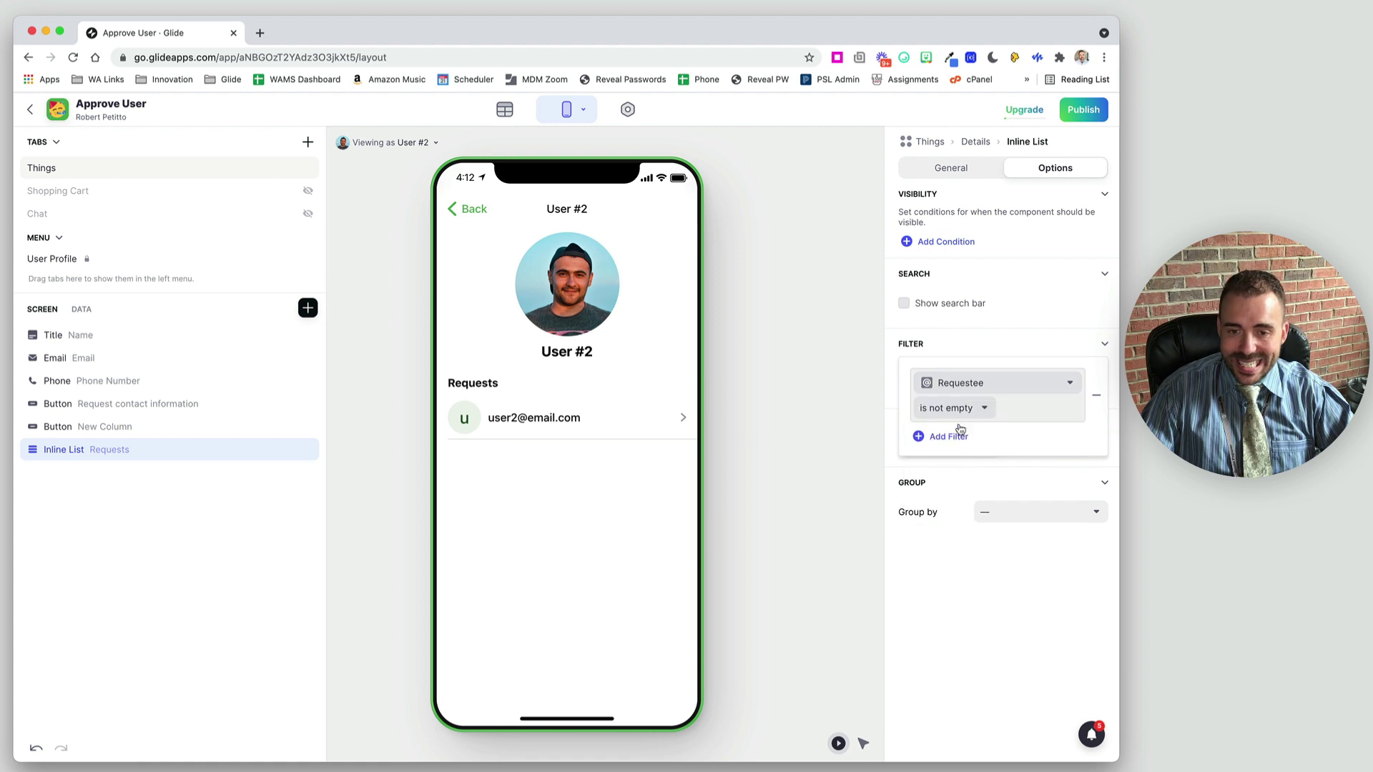
left_click(958, 408)
left_click(881, 600)
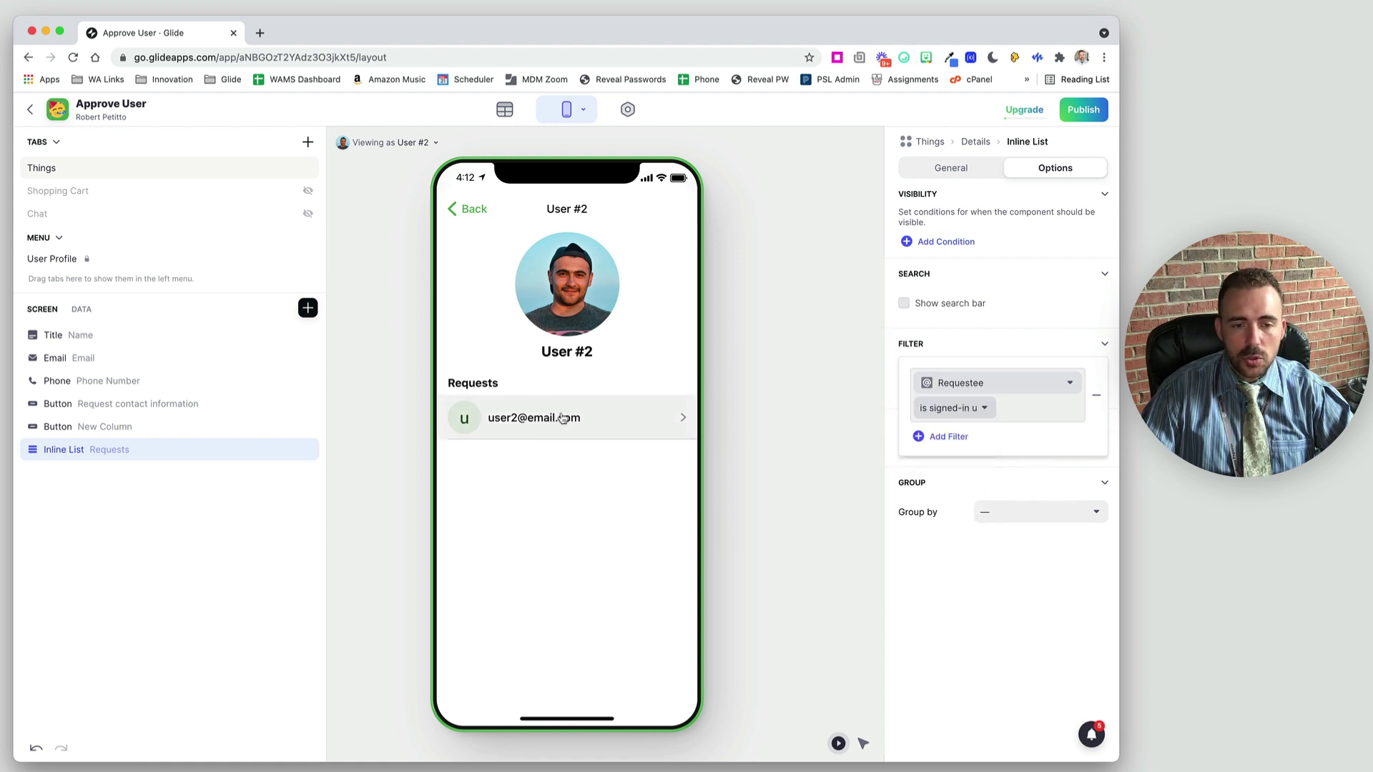
left_click(951, 168)
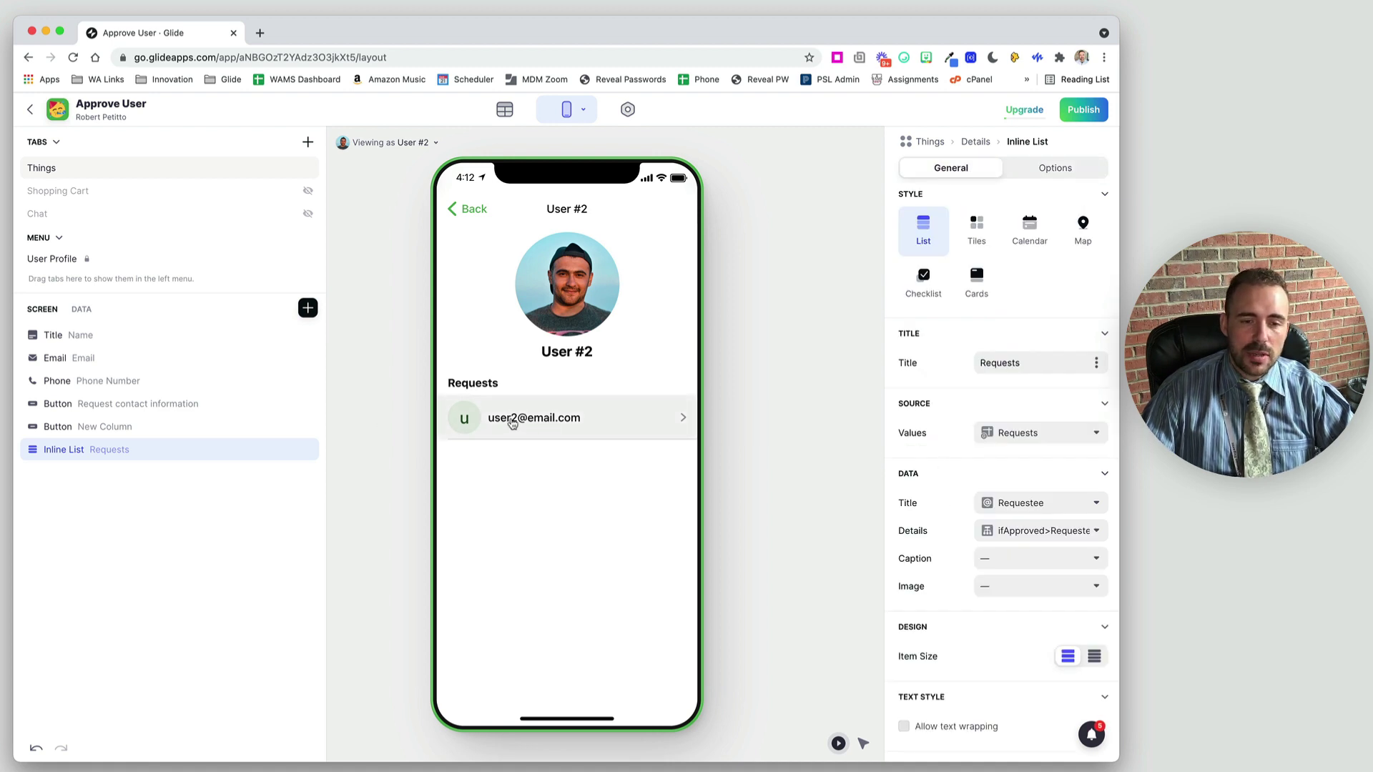
Add a Relation column labelled rel_requester to the Requests table.
left_click(503, 111)
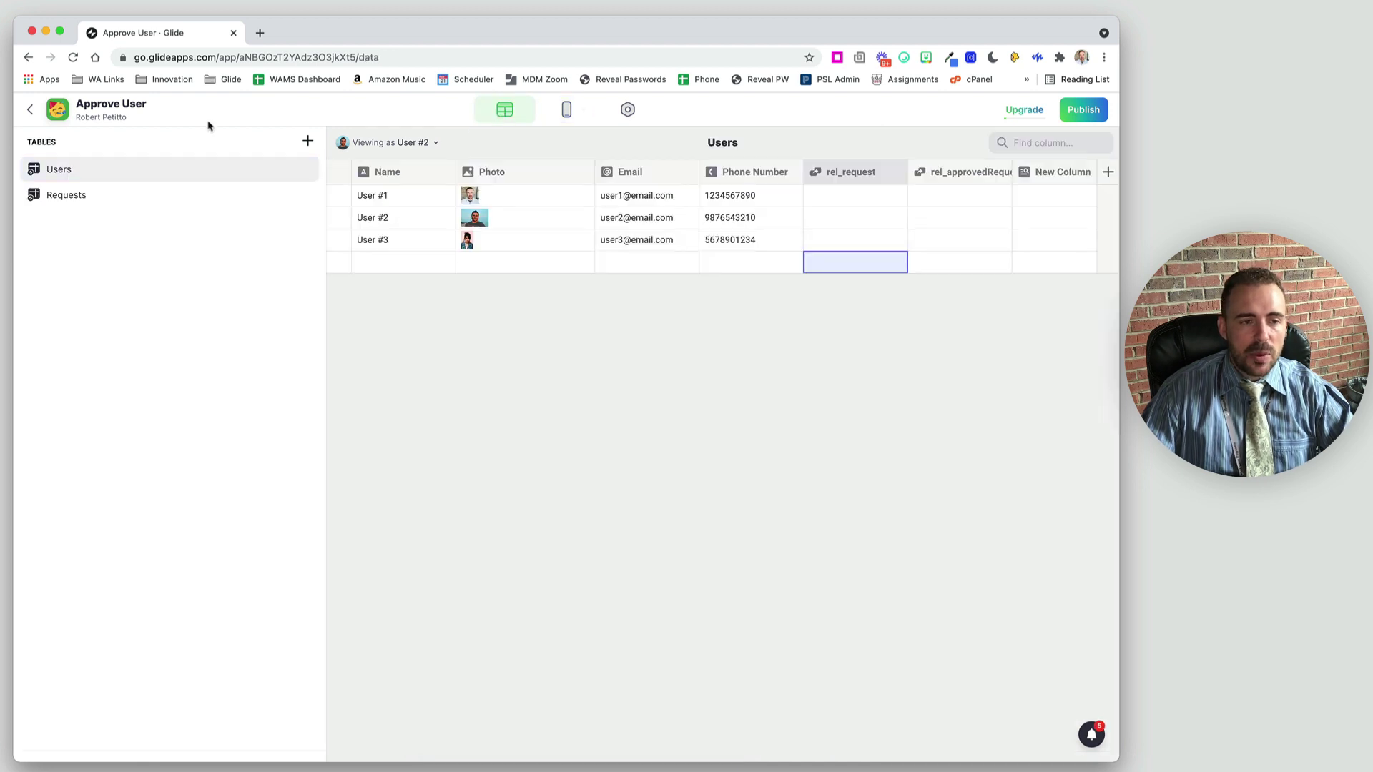
left_click(175, 199)
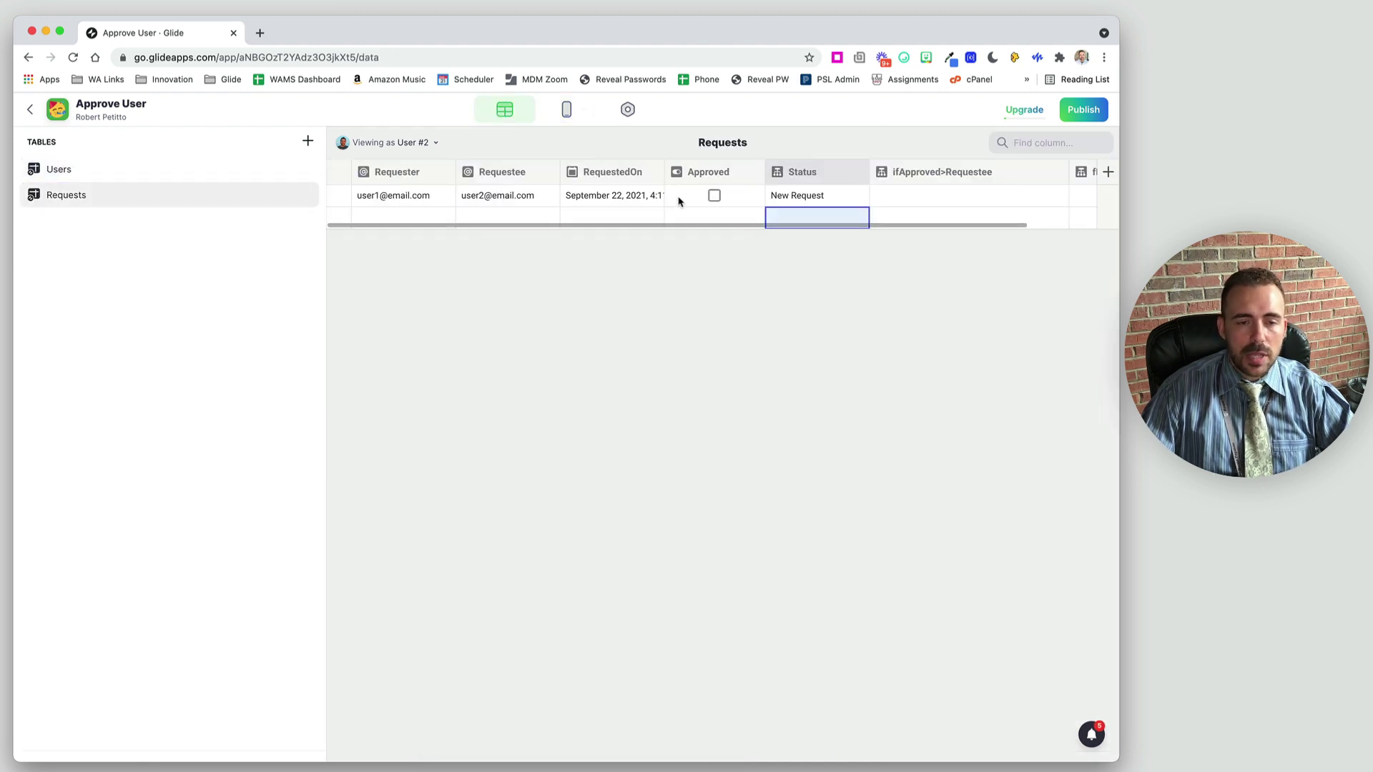
scroll(879, 188, "right", 2)
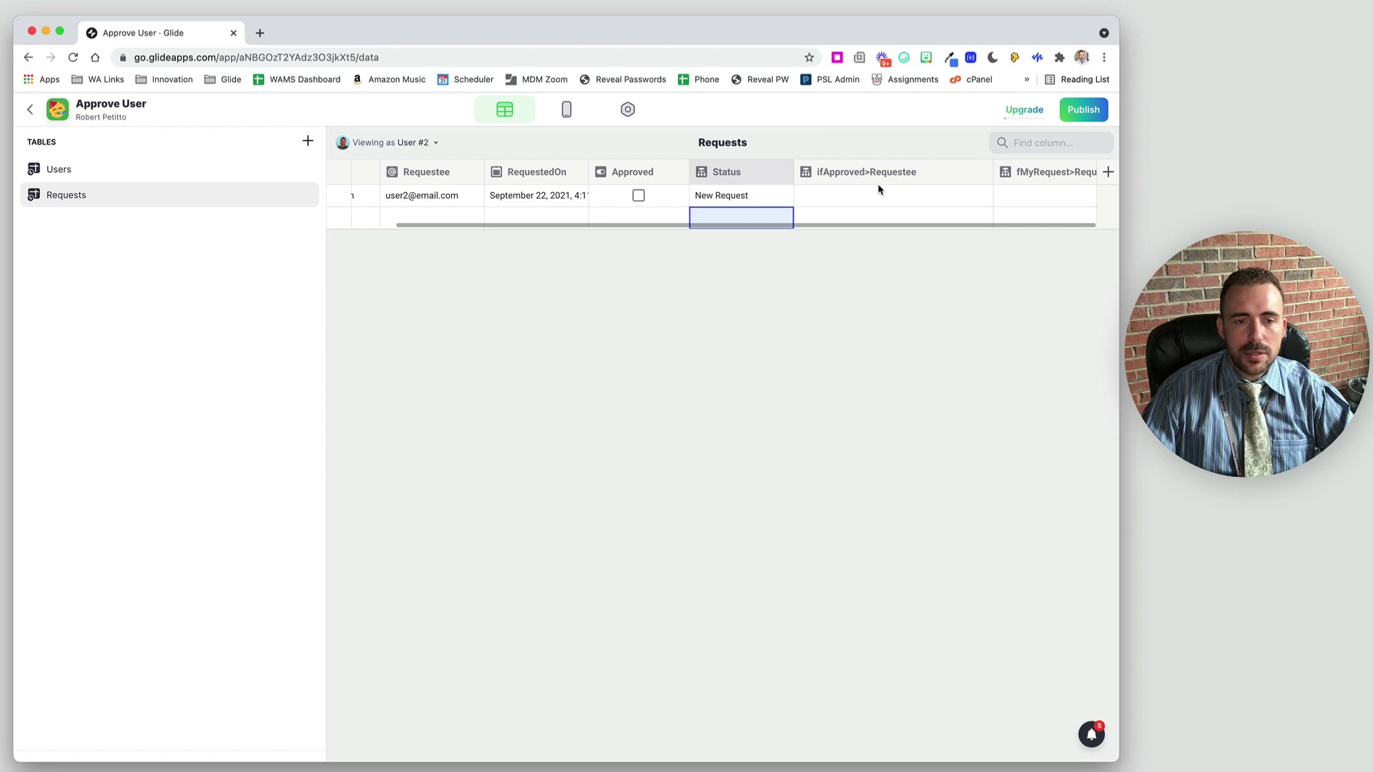
scroll(830, 200, "left", 2)
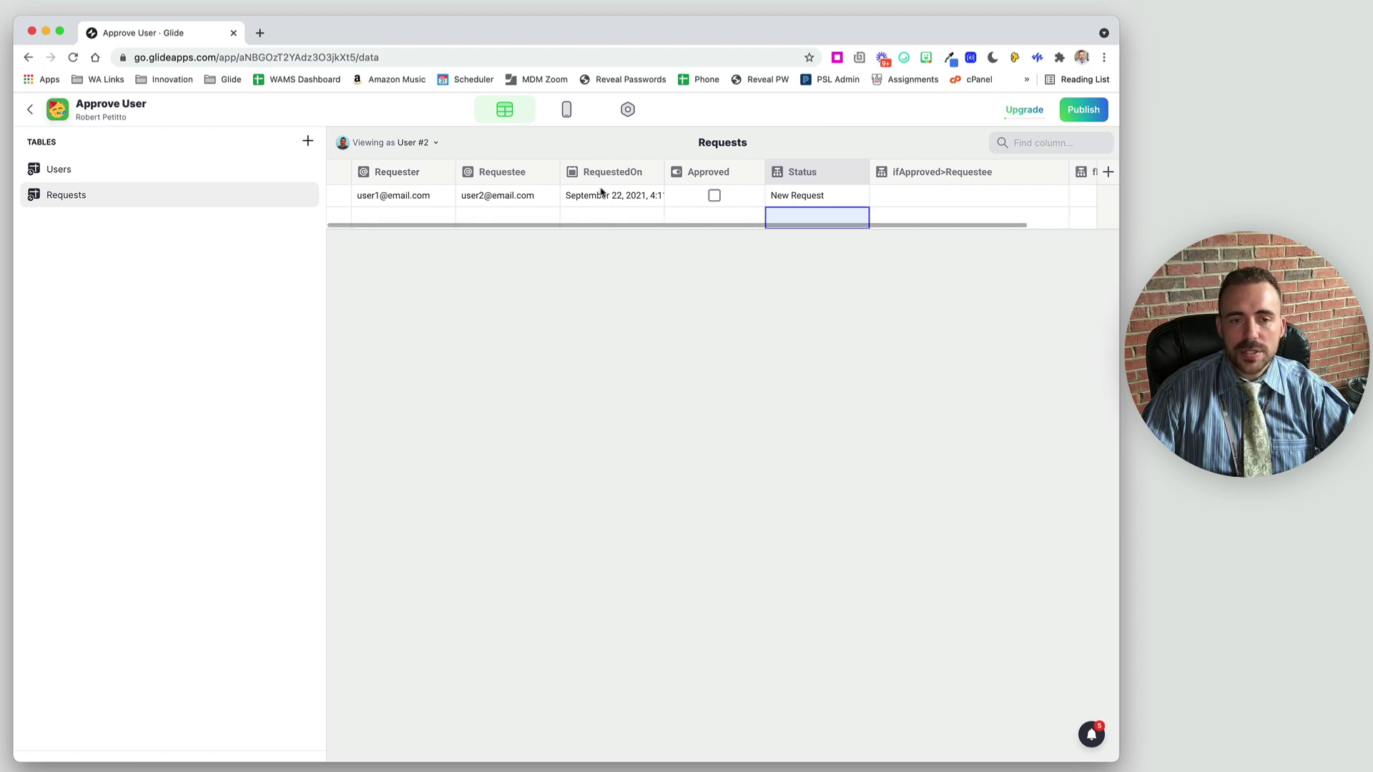
scroll(1008, 192, "right", 2)
left_click(1107, 172)
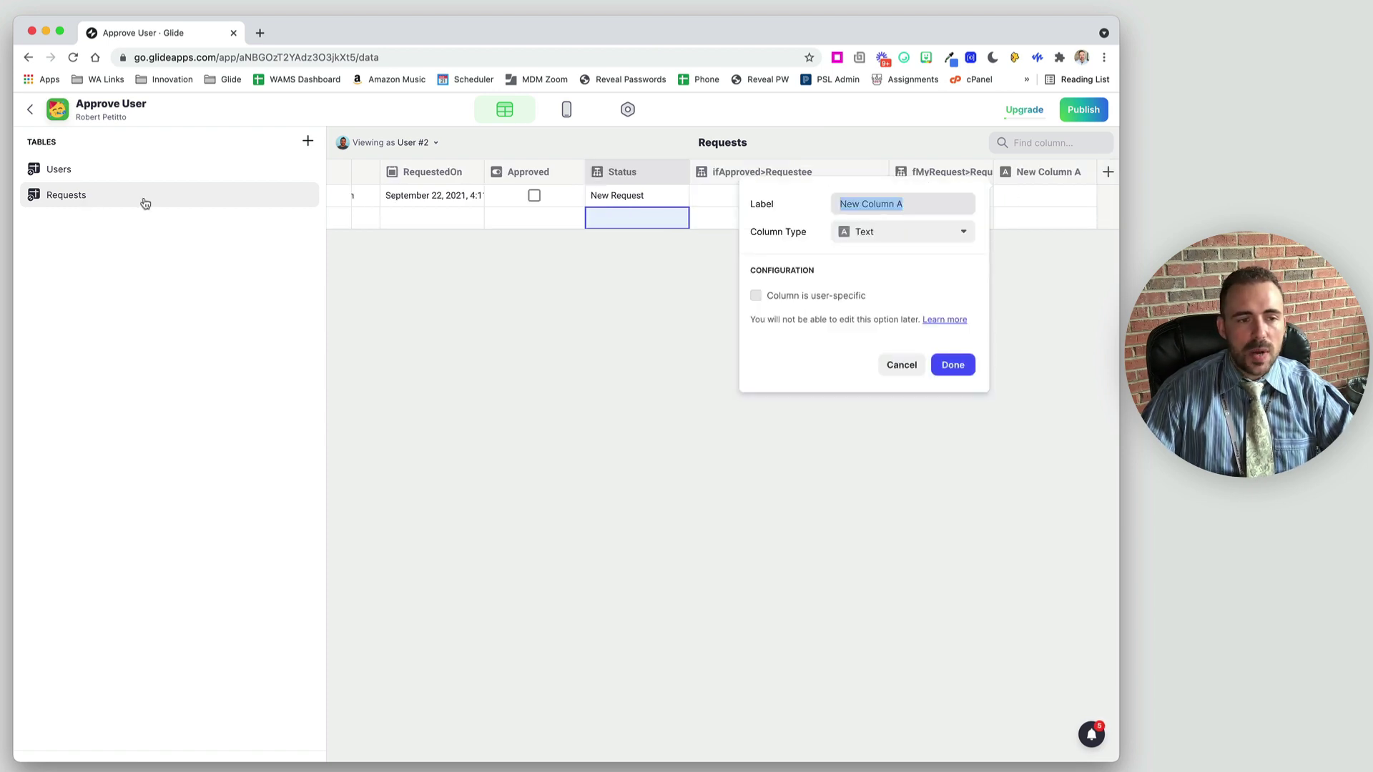
type("rel_re")
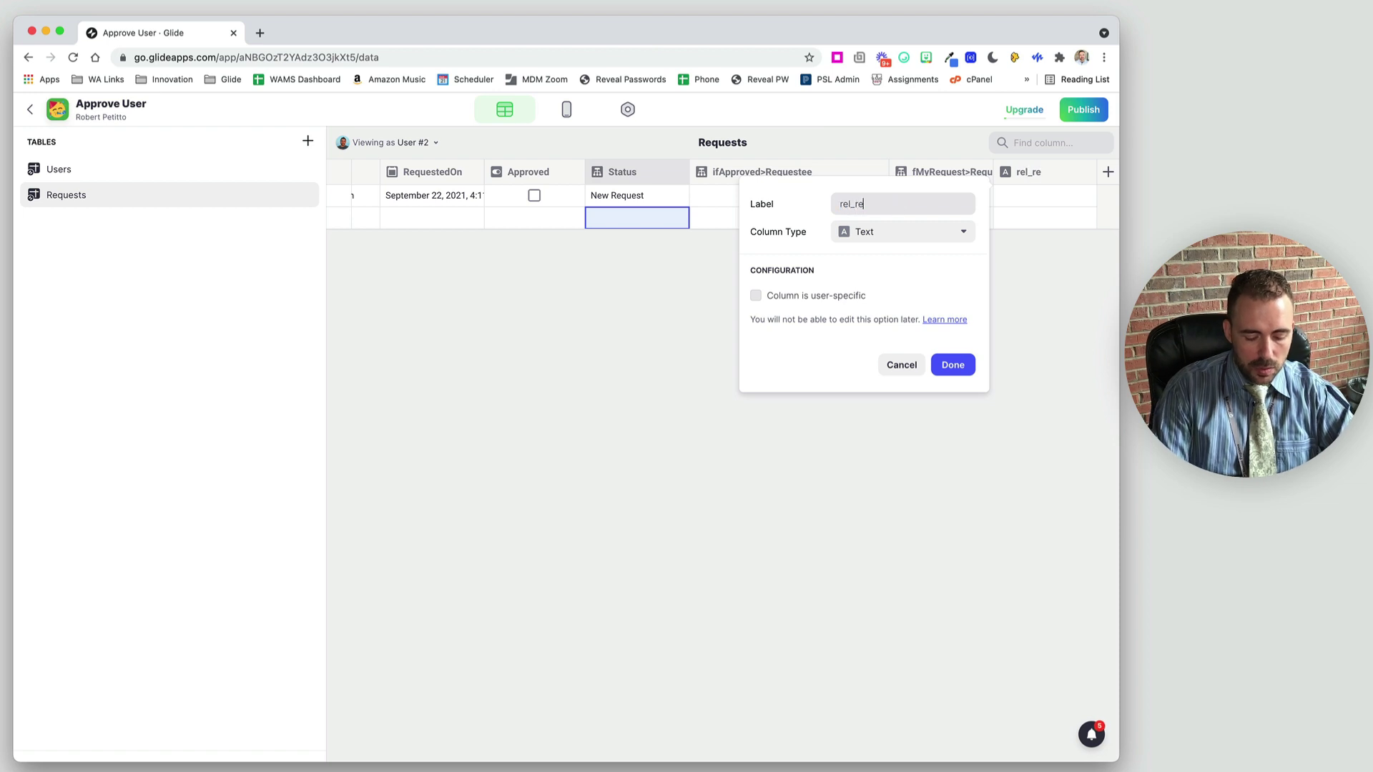
type("quester")
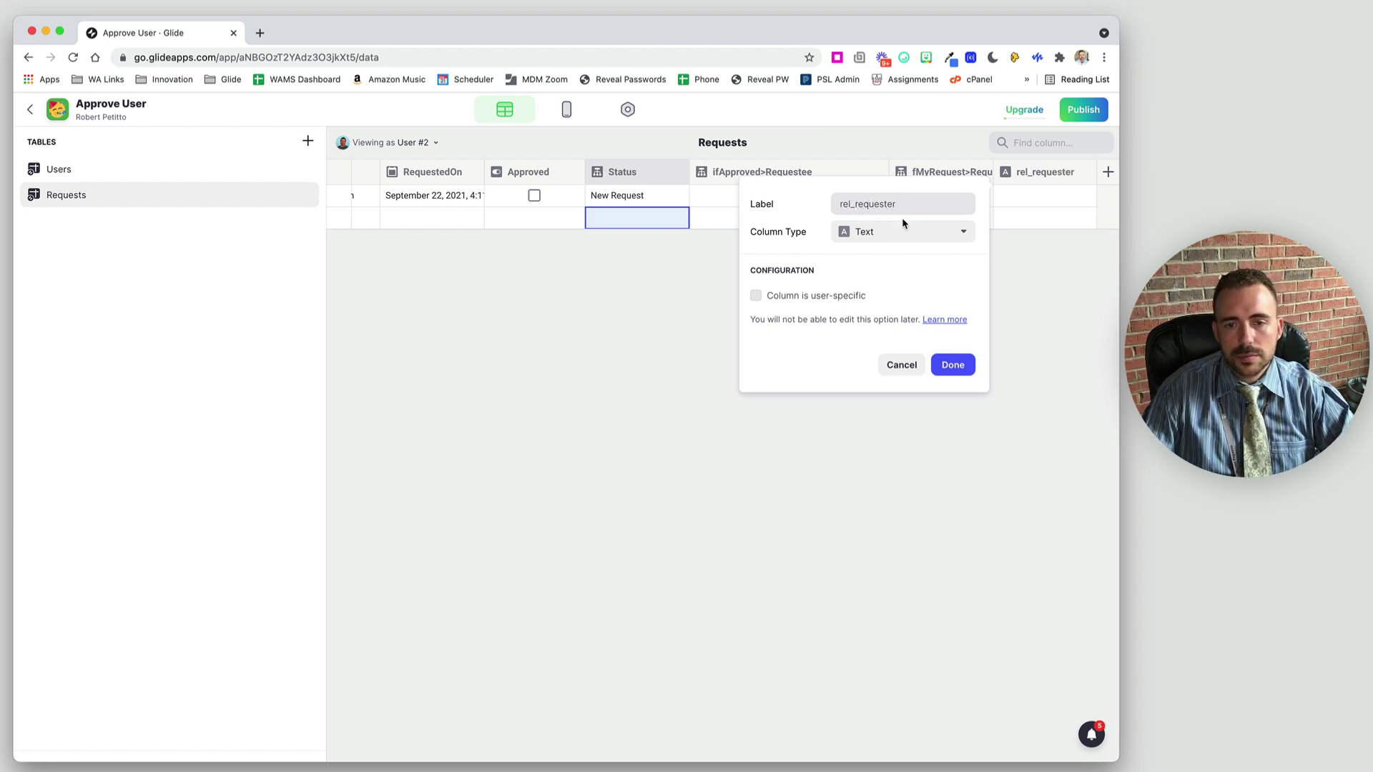
left_click(900, 232)
left_click(882, 286)
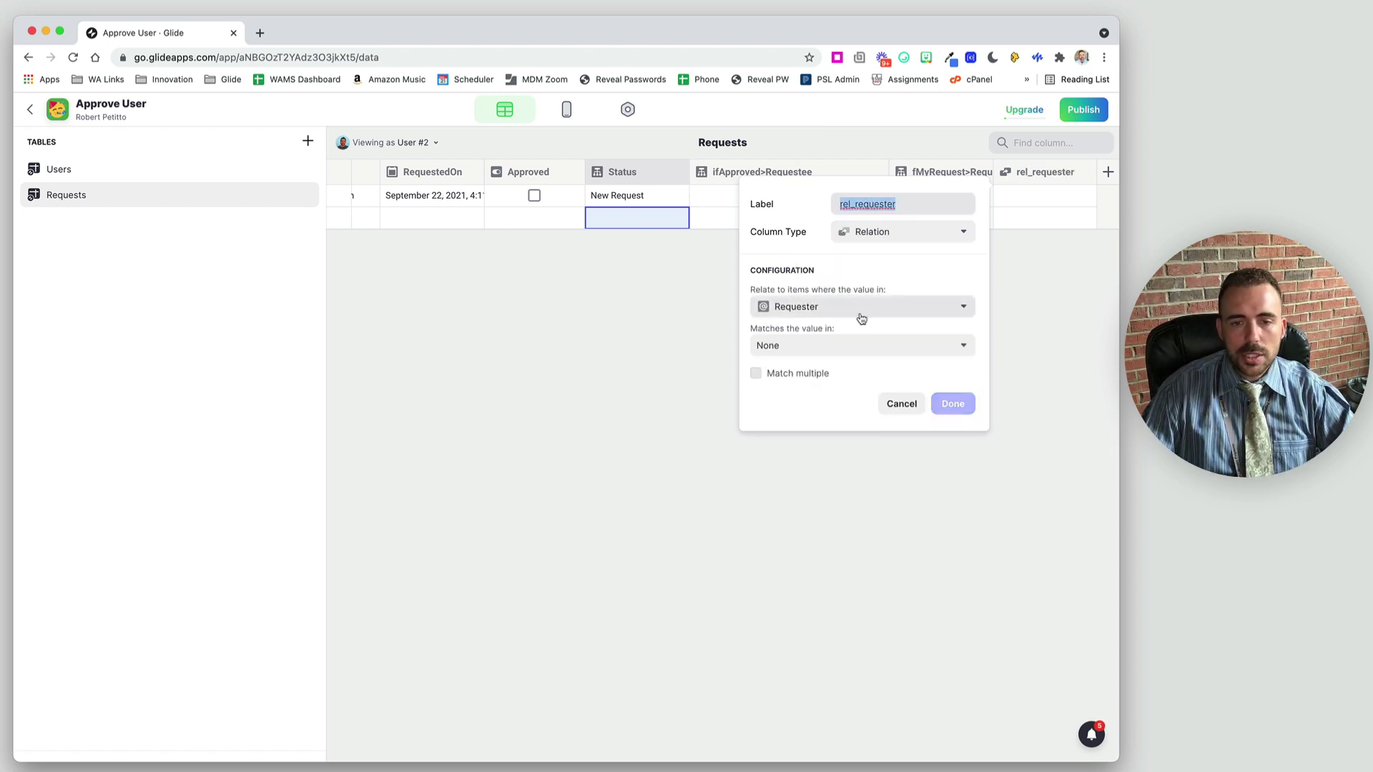
Relate the Requester value to Email in the Users table for rel_requester and save the column.
left_click(861, 312)
left_click(851, 357)
left_click(851, 356)
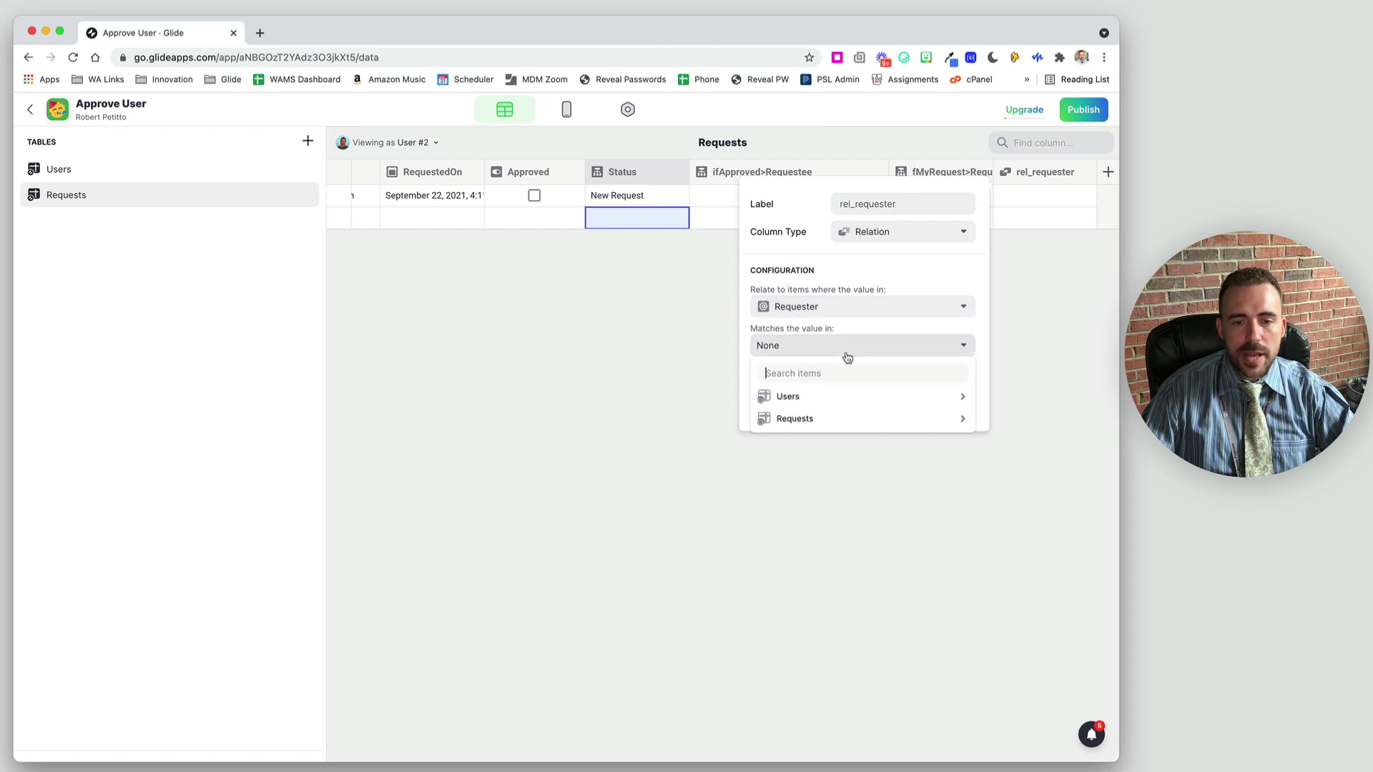
mouse_move(822, 409)
left_click(633, 441)
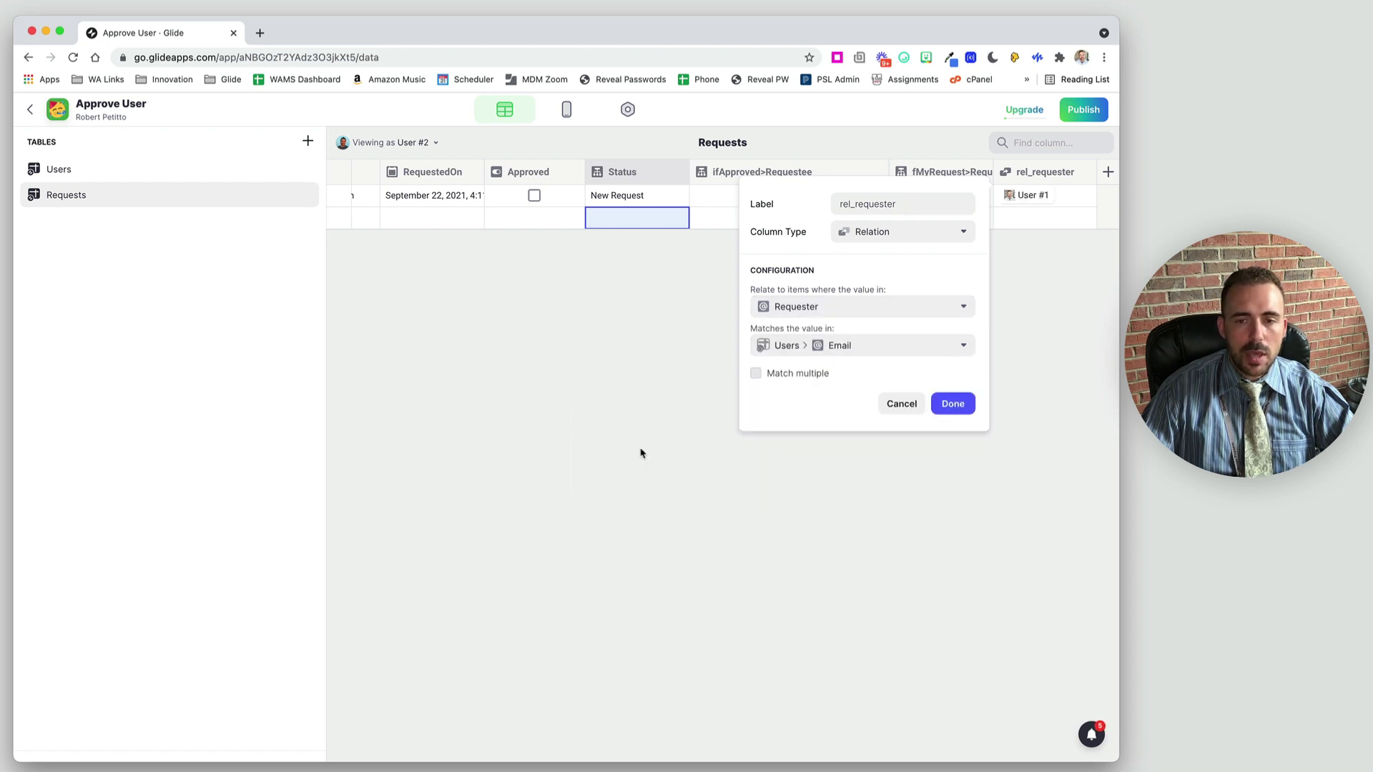
left_click(955, 402)
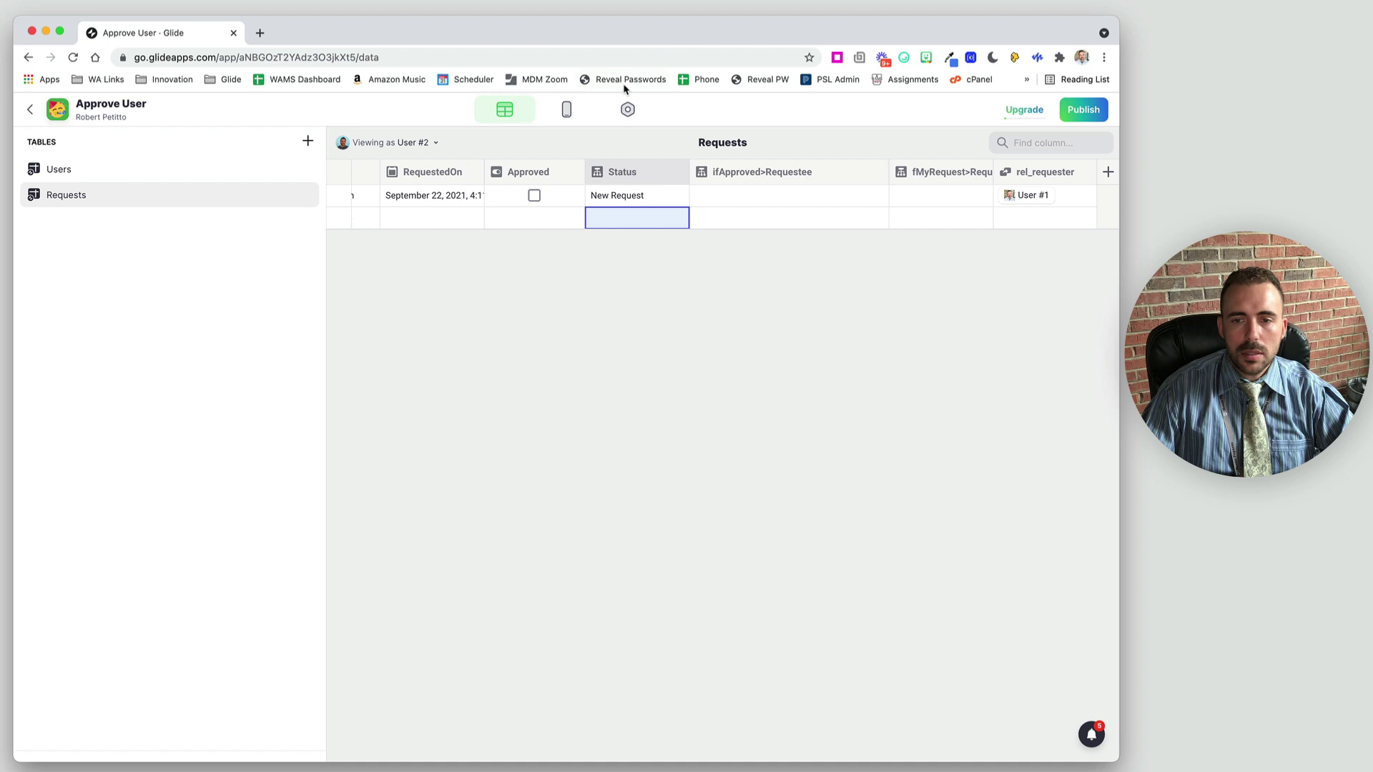
Add a Lookup column labelled r_photo to the Requests table that retrieves Photo through rel_requester.
left_click(1108, 172)
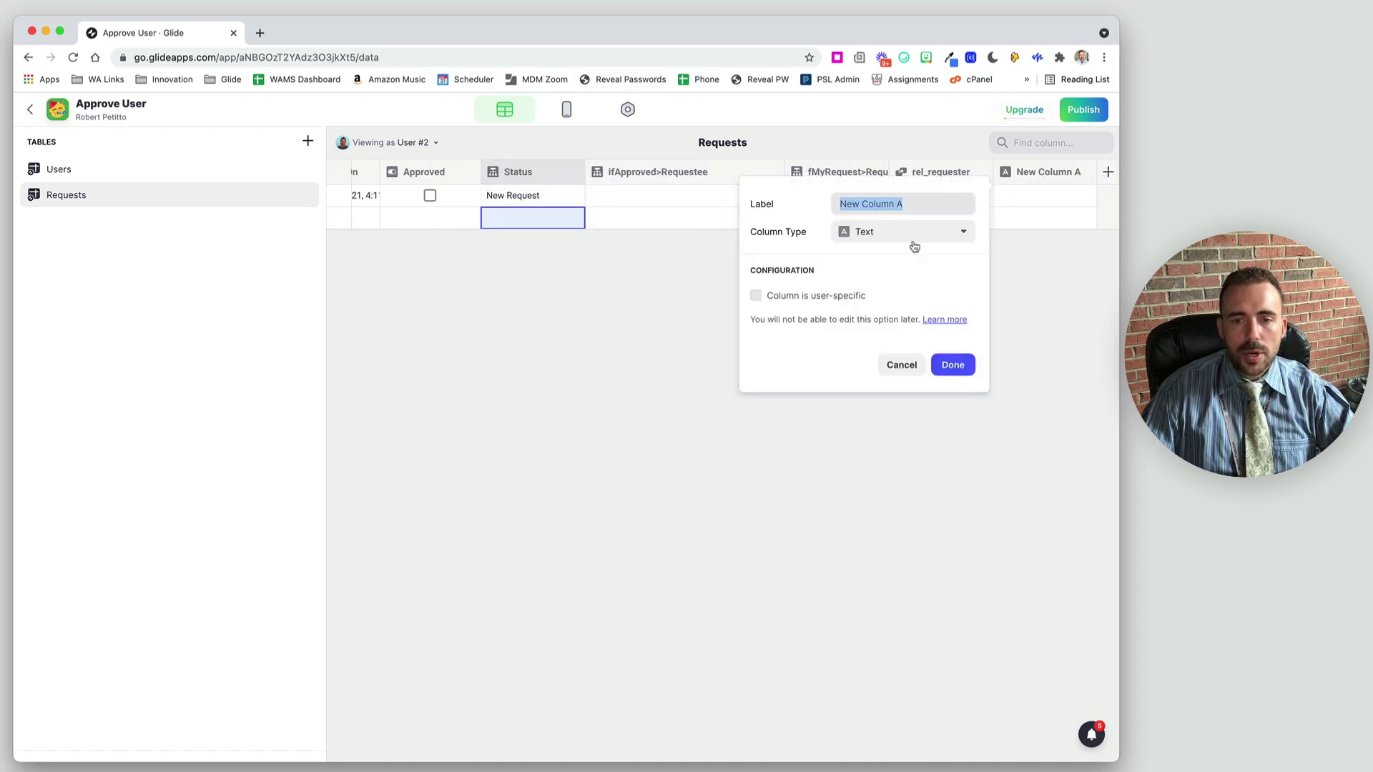
left_click(915, 241)
left_click(922, 205)
left_click_drag(901, 204, 779, 197)
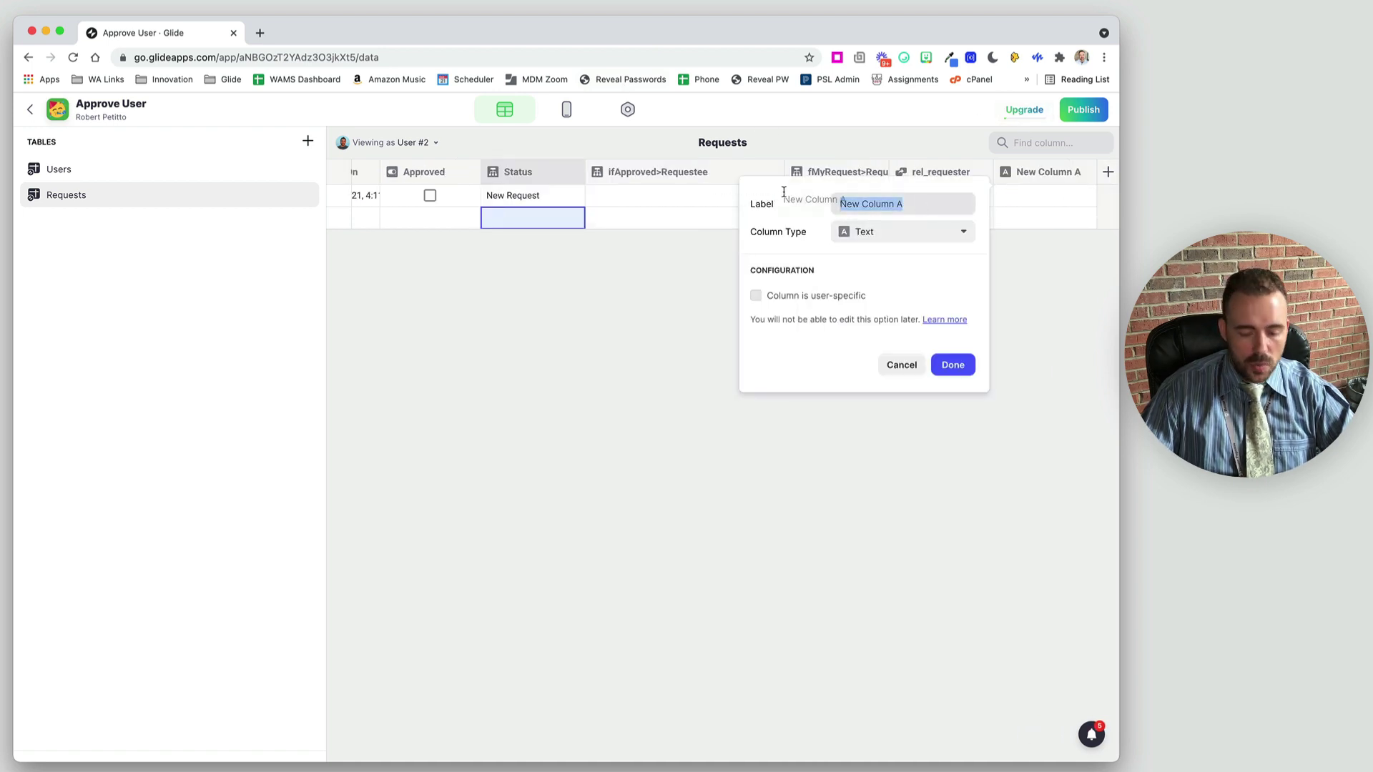
type("r_photo")
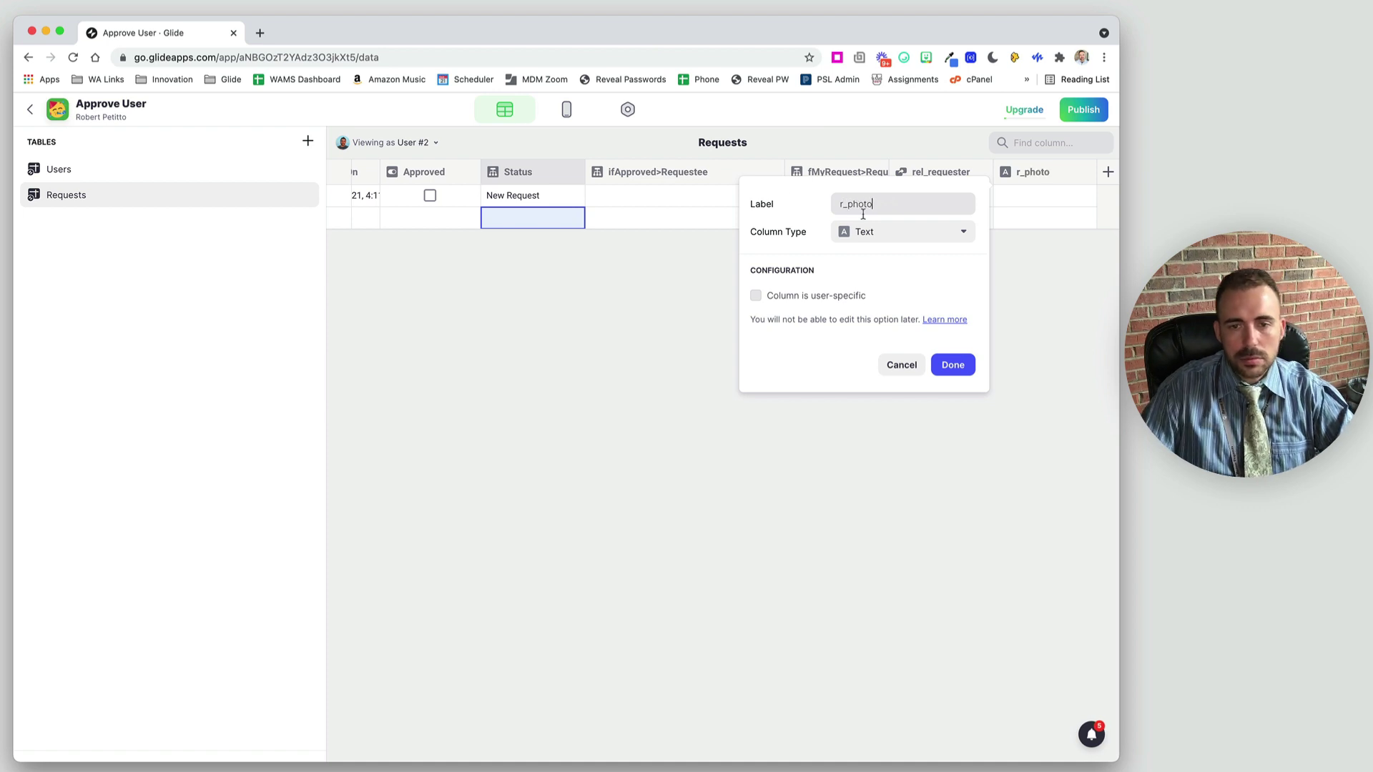
left_click(867, 231)
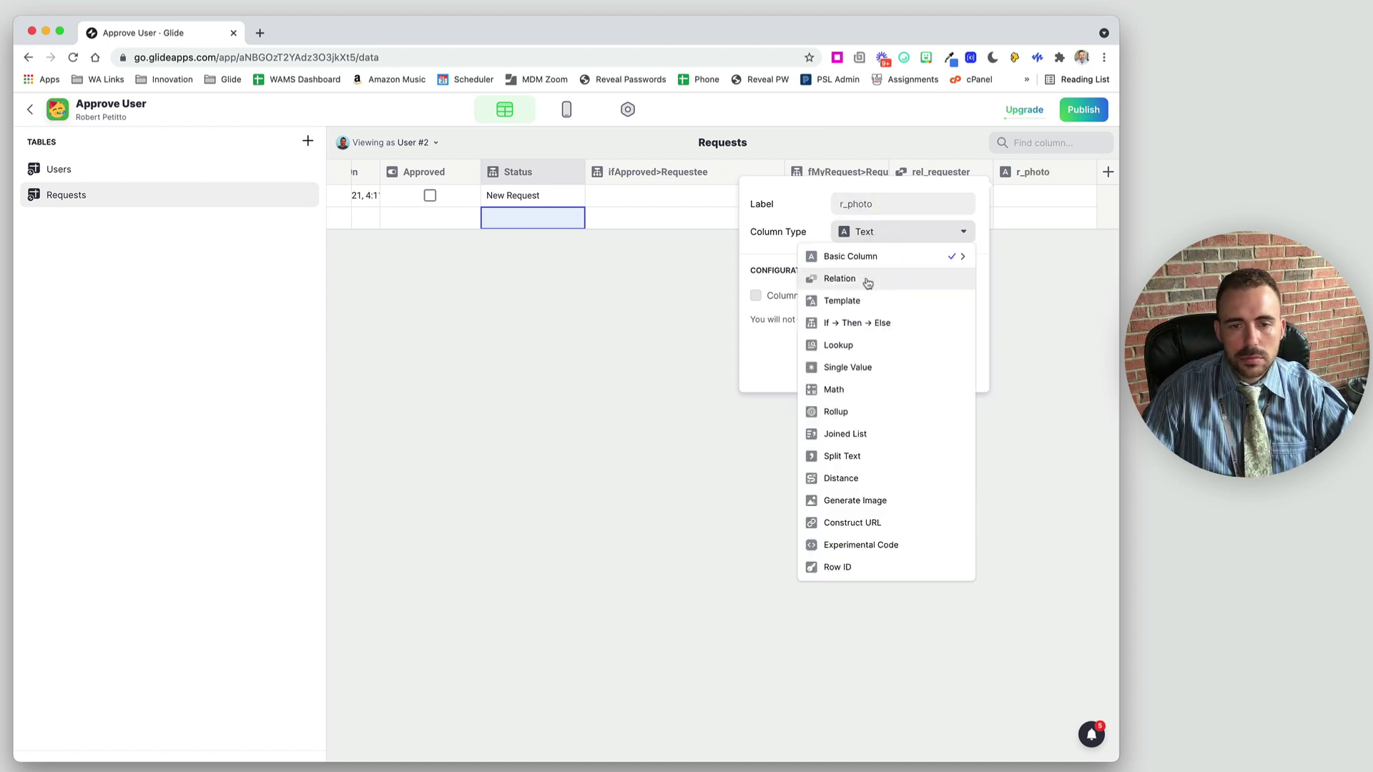
left_click(844, 346)
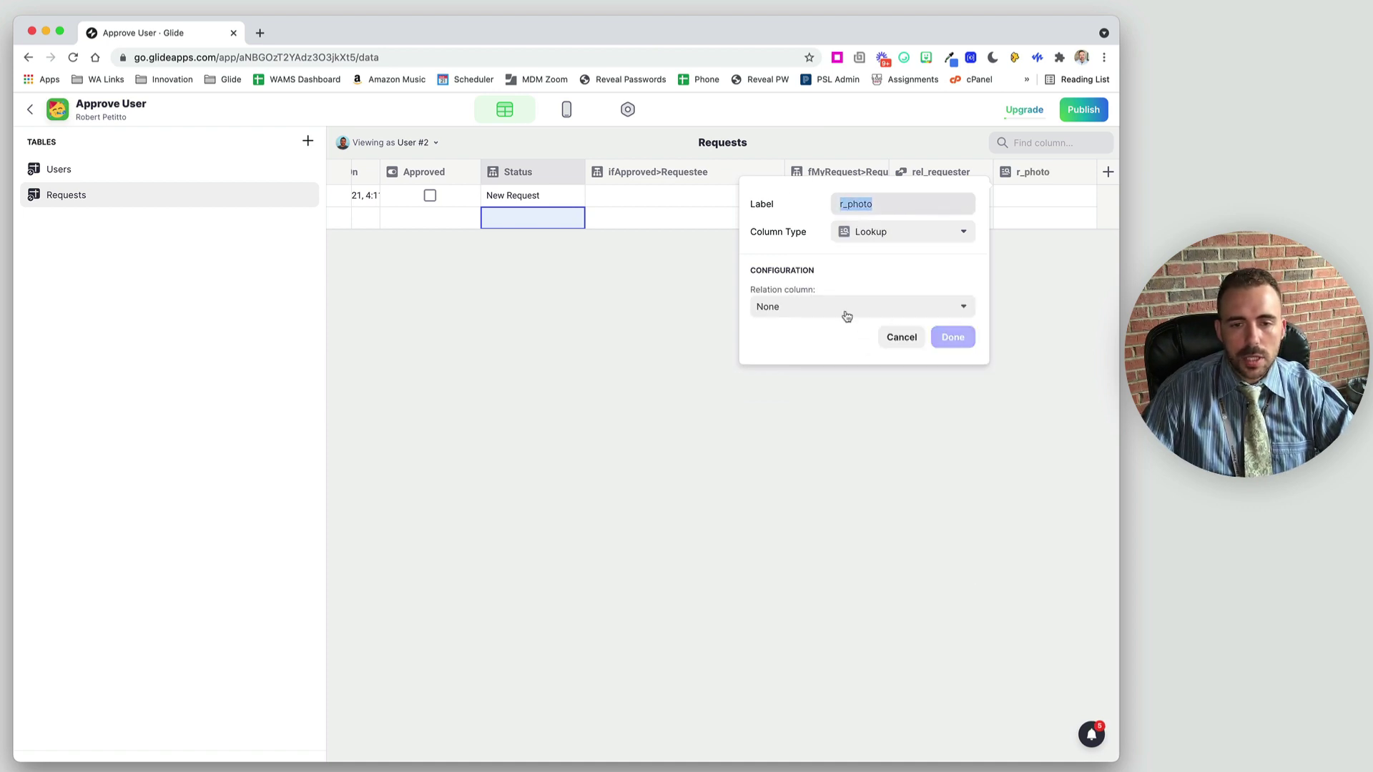
left_click(845, 312)
mouse_move(824, 387)
mouse_move(827, 358)
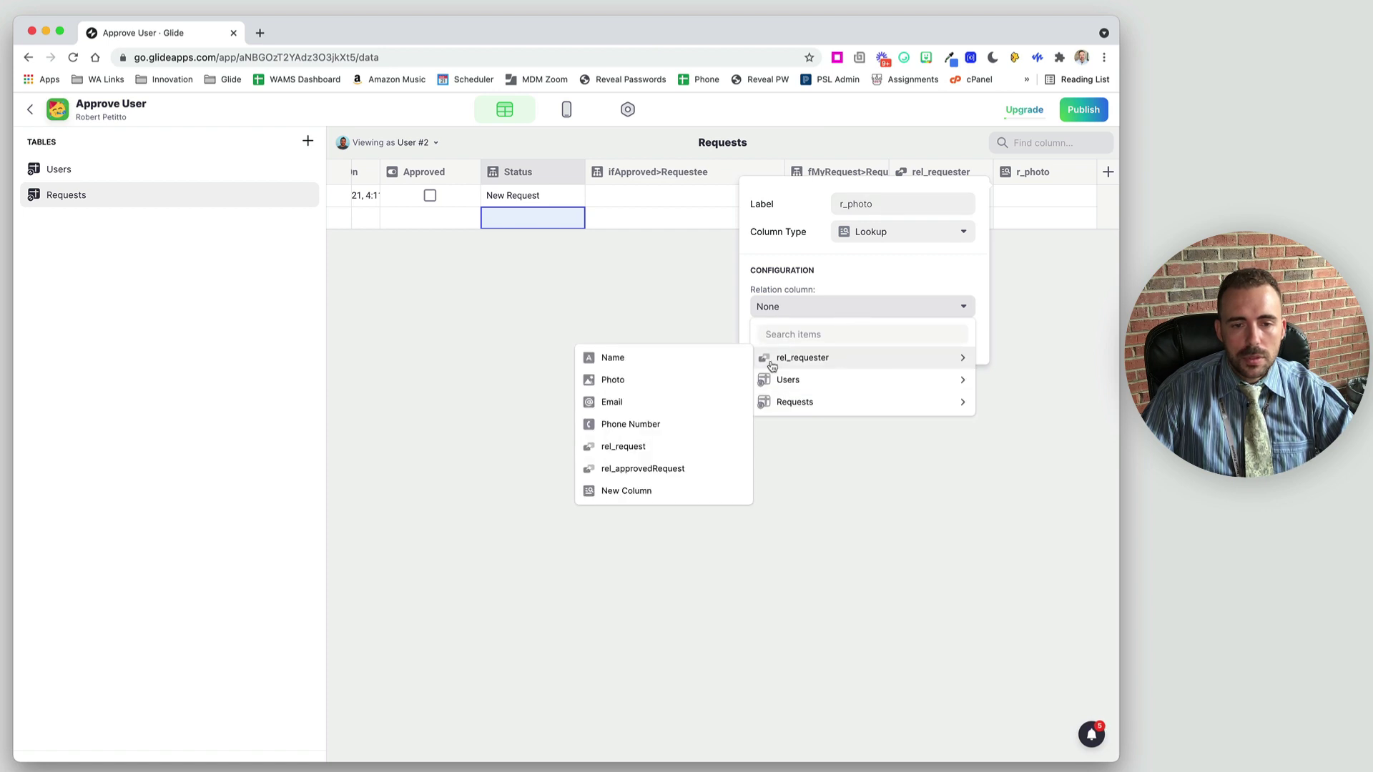
left_click(637, 383)
Relabel the photo lookup column requesterPhoto, copy the "requester" part of the label, and save the column.
double_click(850, 205)
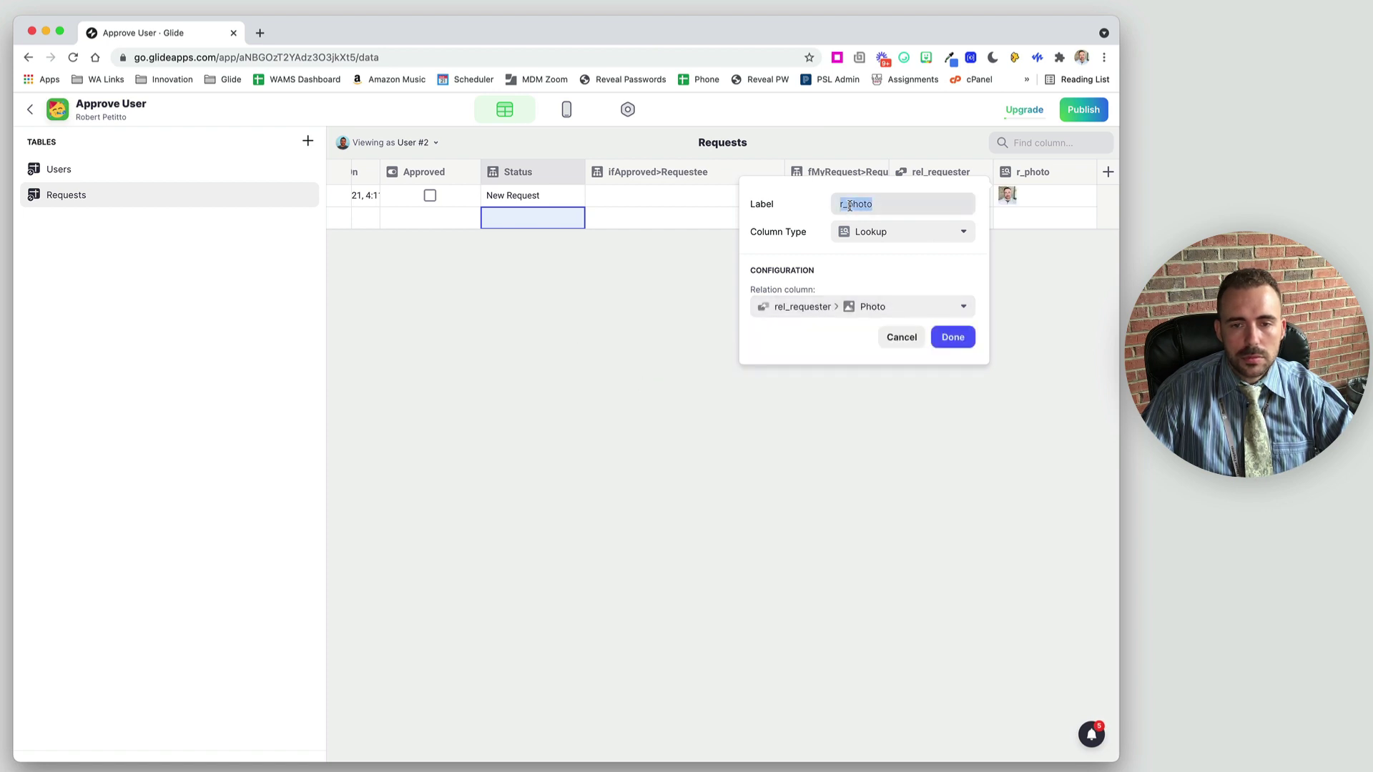
left_click(847, 204)
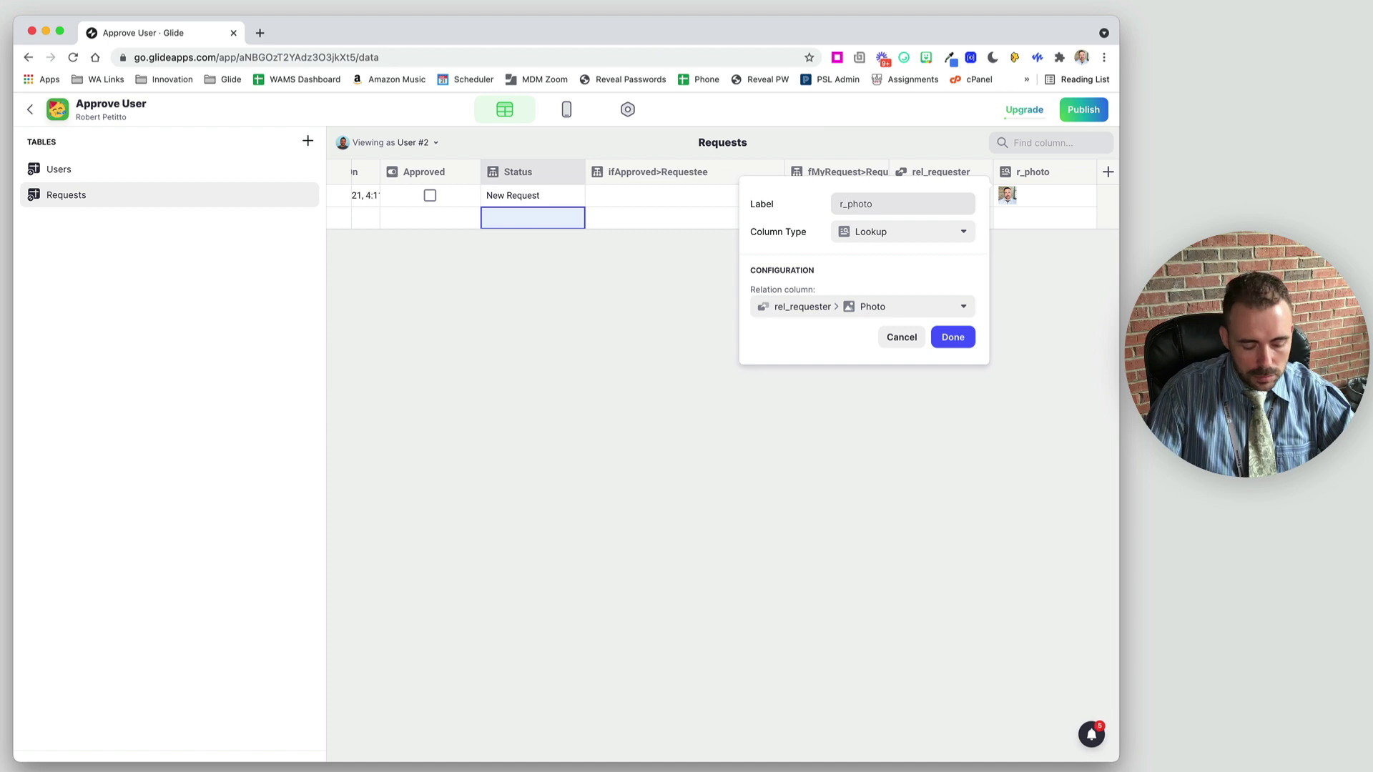
key("BackSpace")
key("BackSpace")
type("equester")
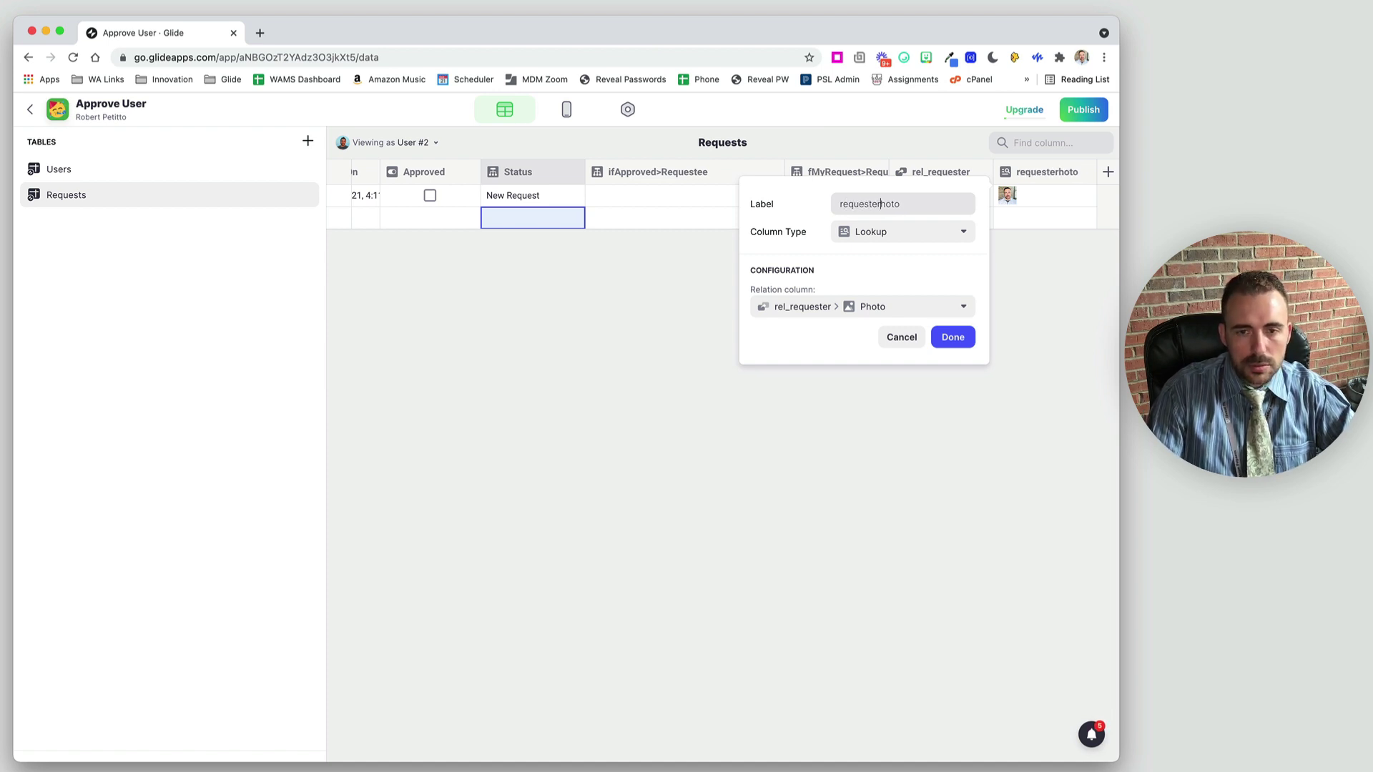
type("p")
key("BackSpace")
type("P")
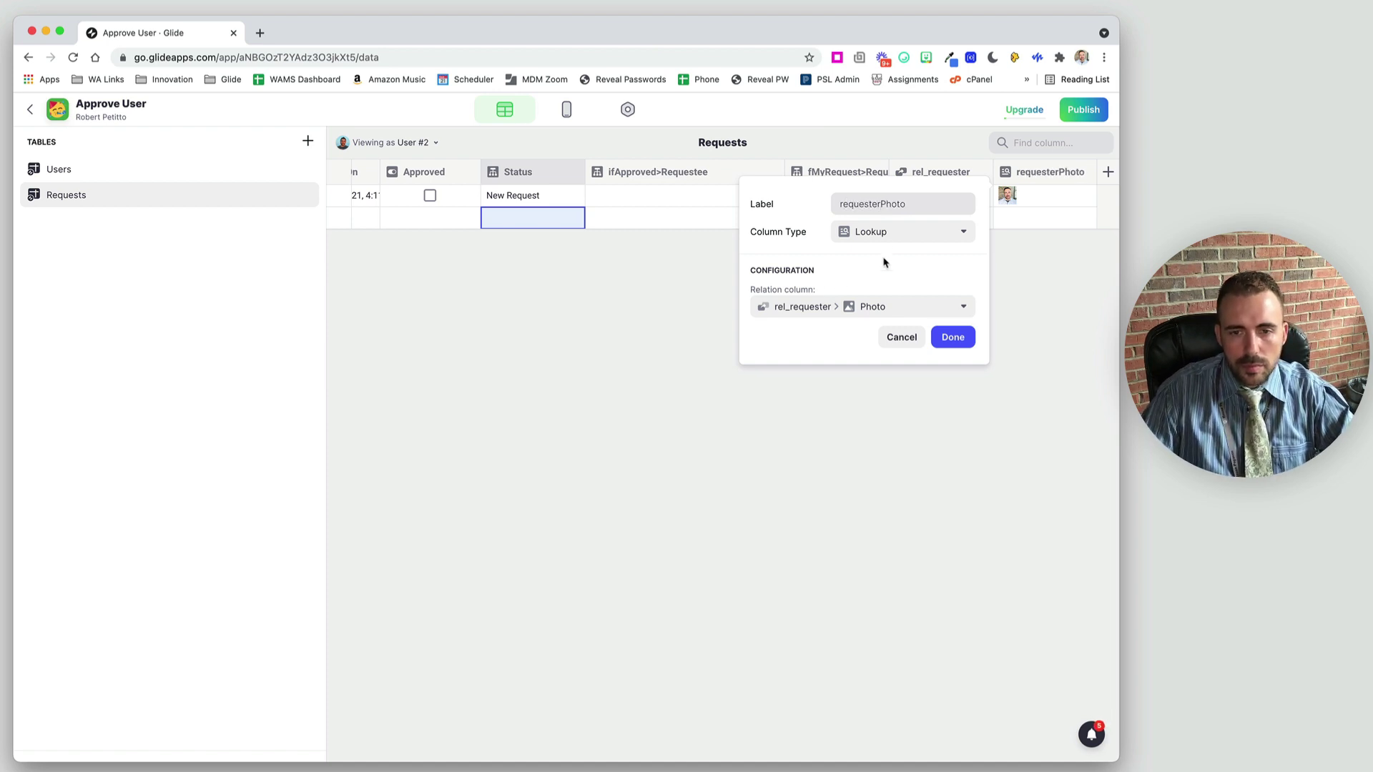
left_click_drag(881, 204, 806, 205)
key("ctrl+c")
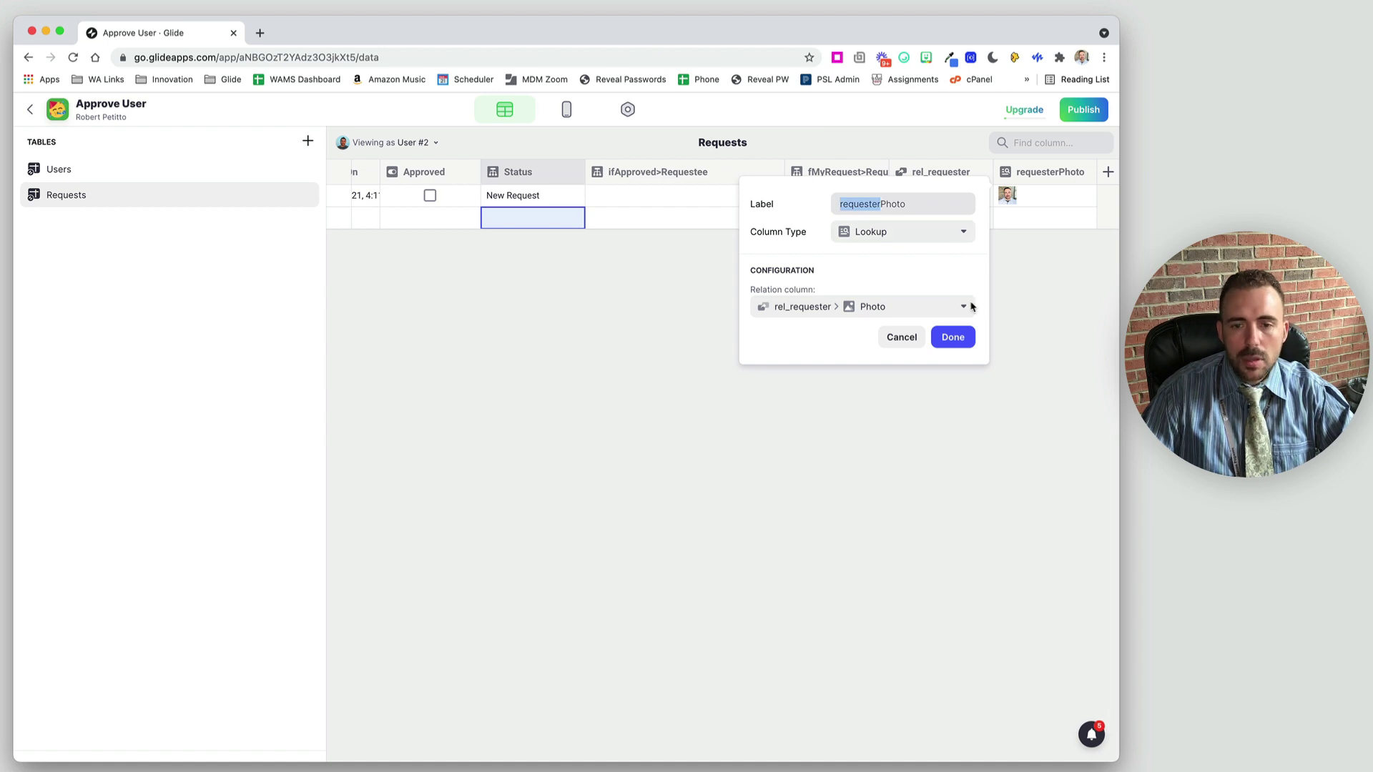
left_click(953, 337)
Add a Lookup column labelled requesterName to the Requests table that retrieves Name through rel_requester.
left_click(1109, 172)
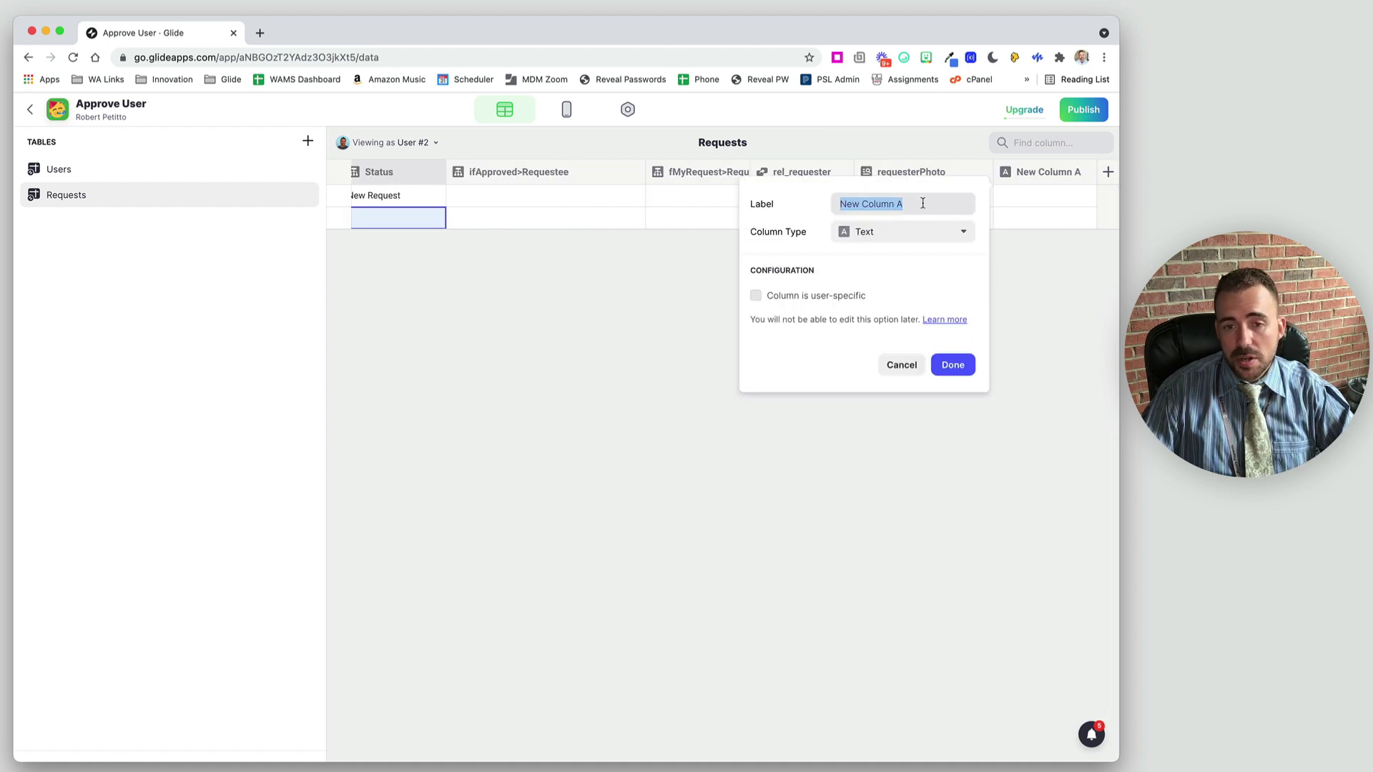
key("ctrl+v")
type("Nam")
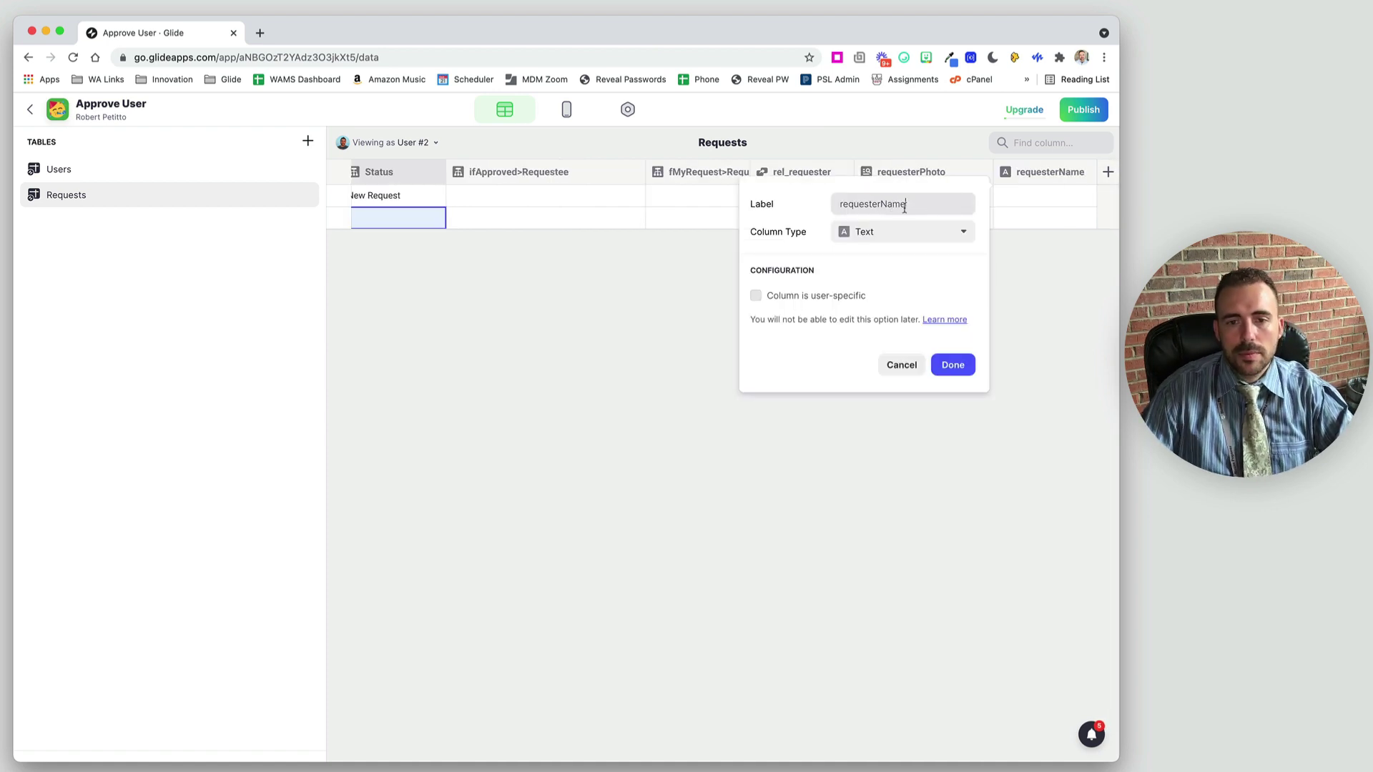
left_click(871, 234)
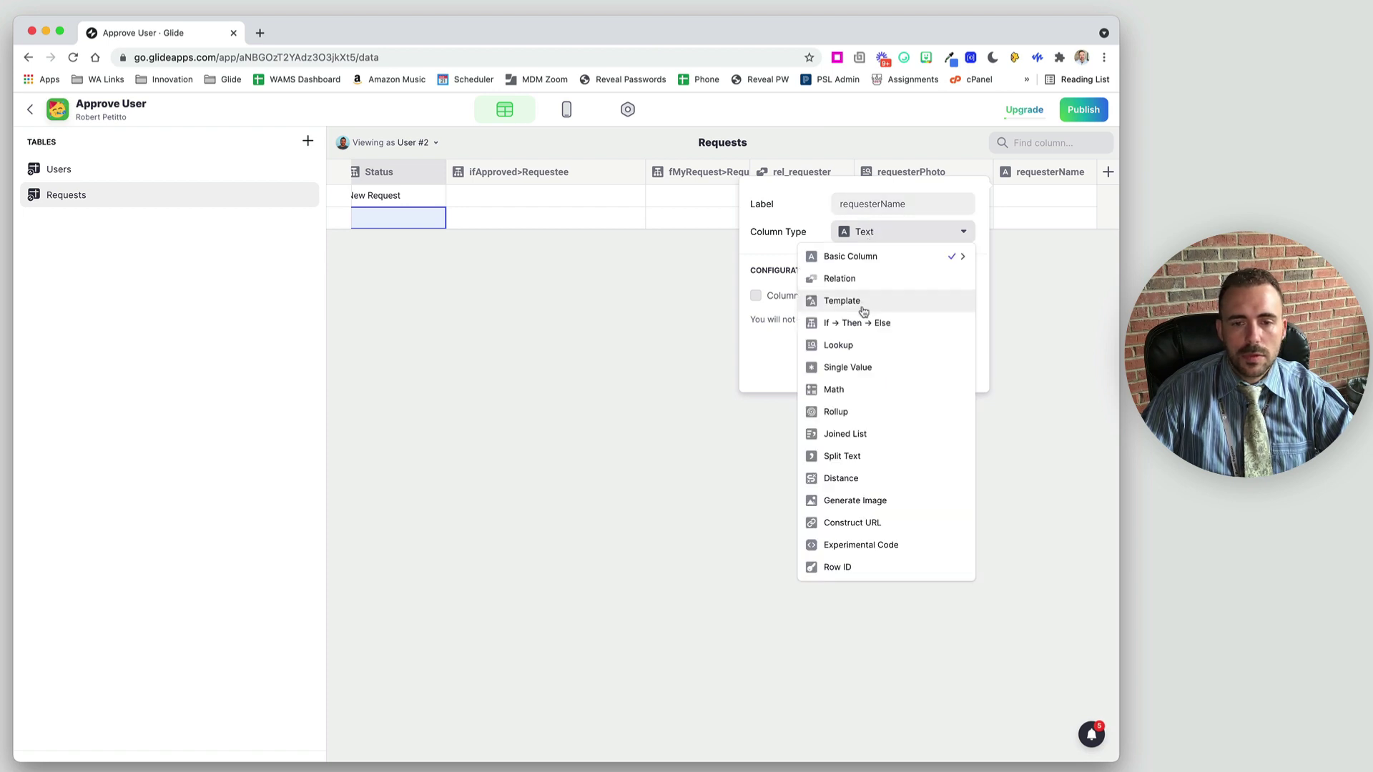
left_click(855, 345)
left_click(840, 318)
mouse_move(819, 362)
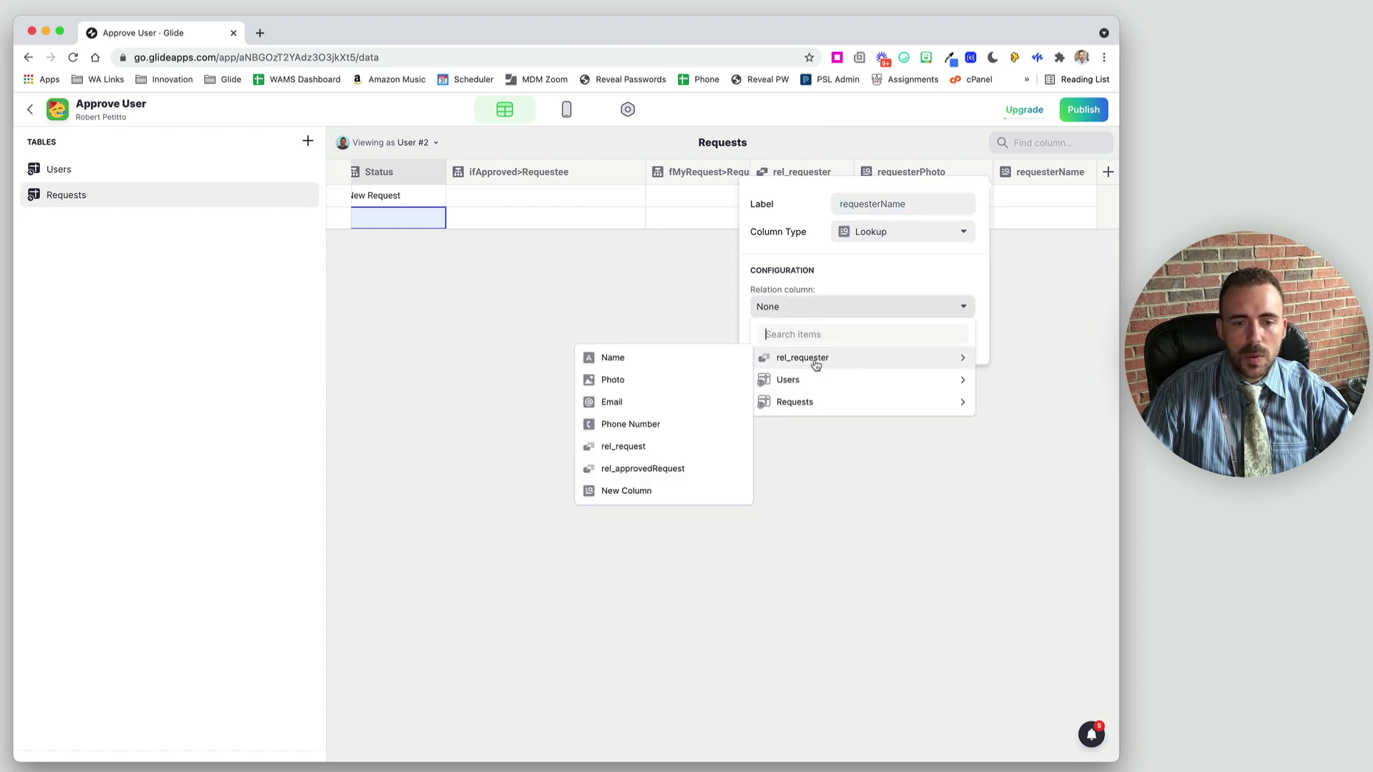
left_click(647, 358)
left_click(955, 337)
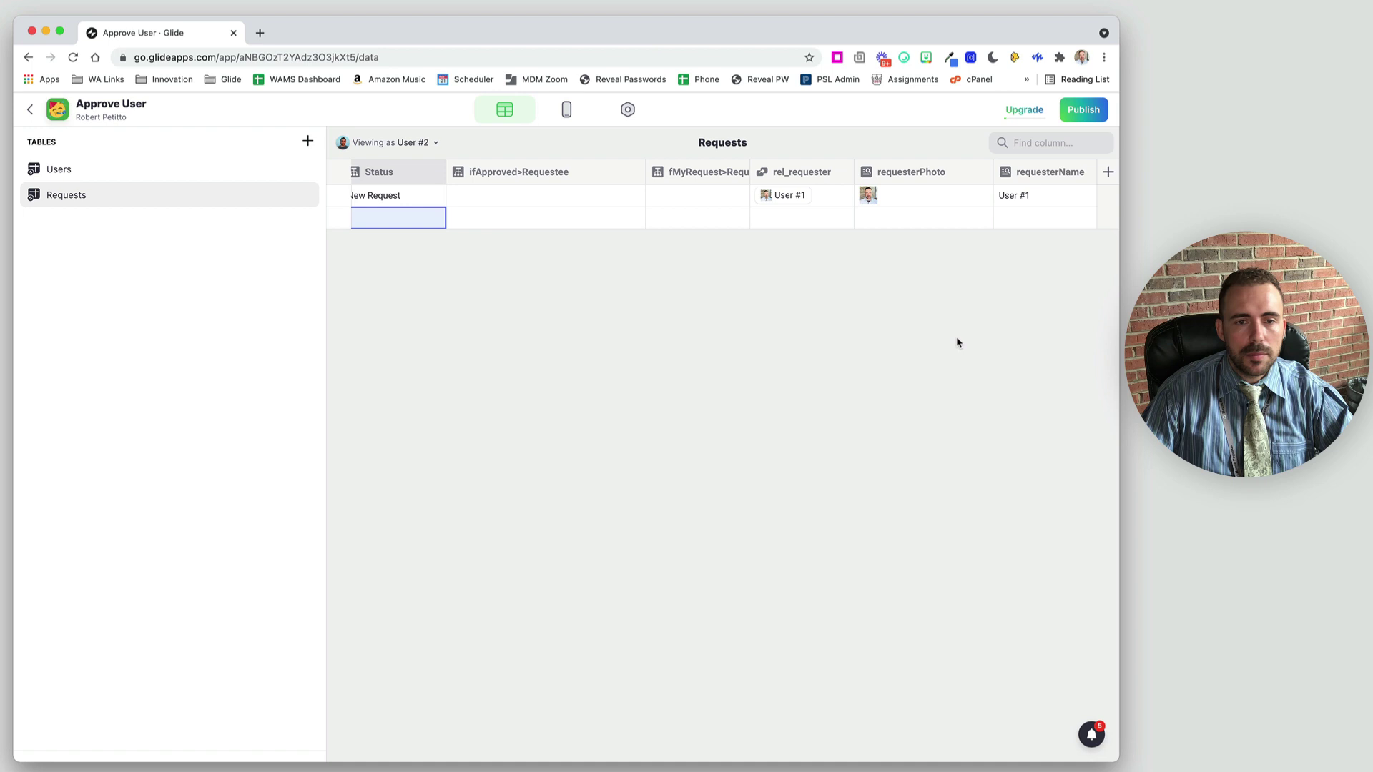
In the app layout, set the User #2 screen's Requests list to show requesterName as the title and Status as the details.
left_click(566, 109)
left_click(522, 428)
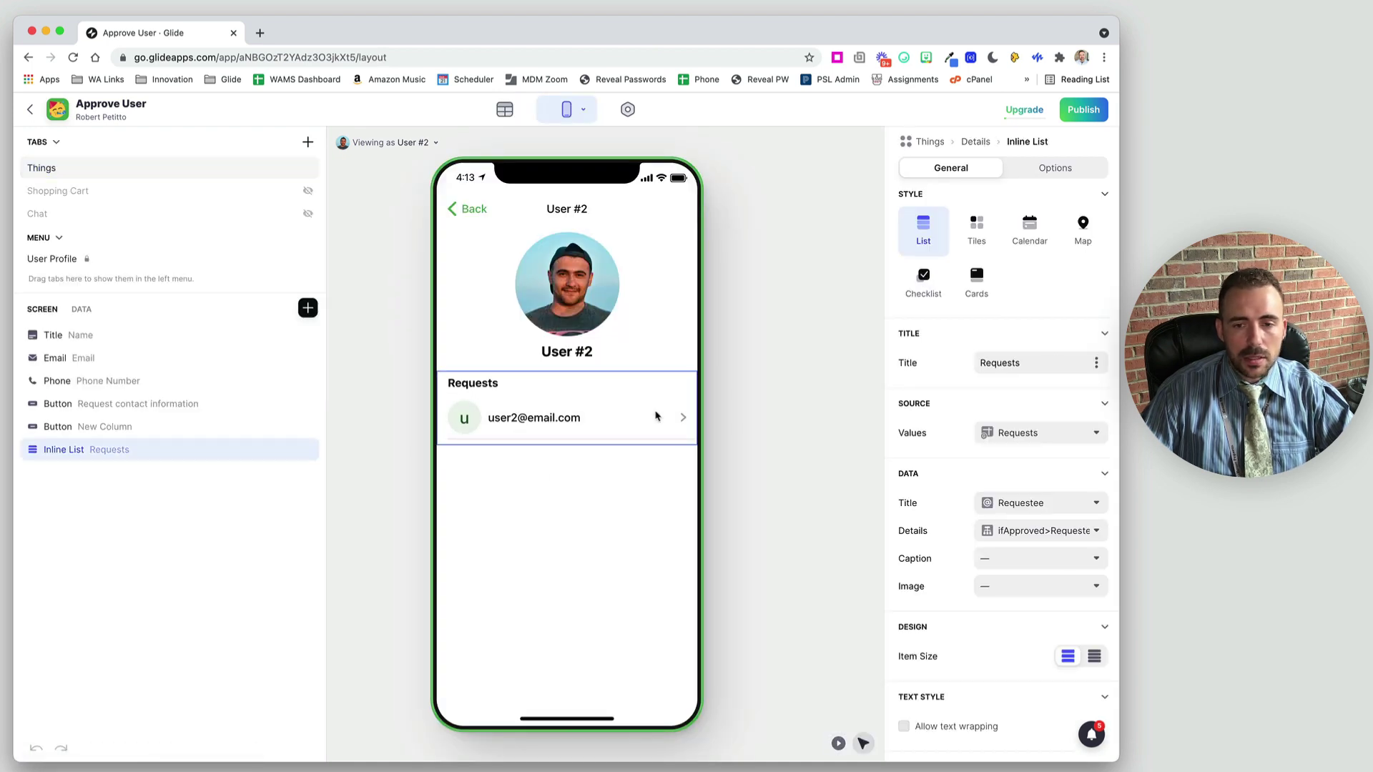
left_click(1039, 507)
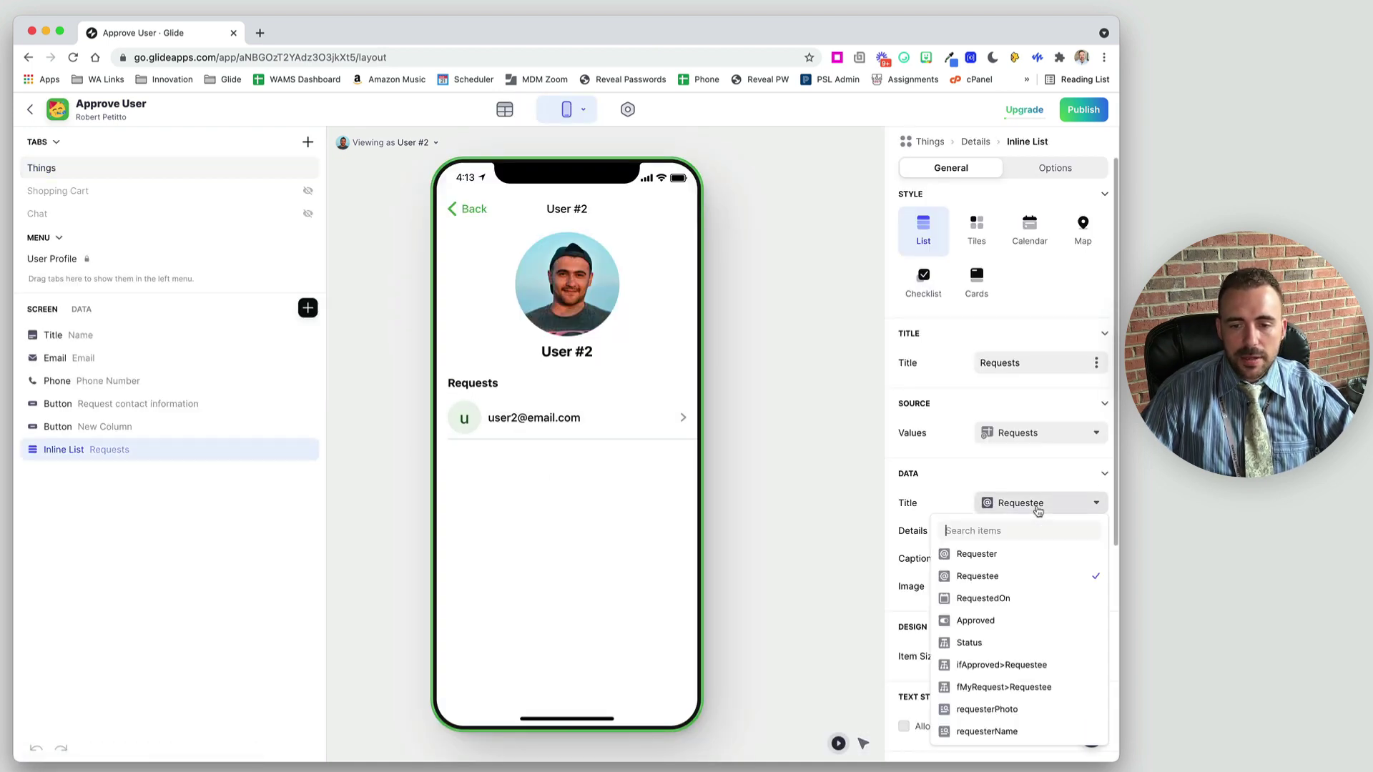
left_click(1022, 729)
left_click(1024, 530)
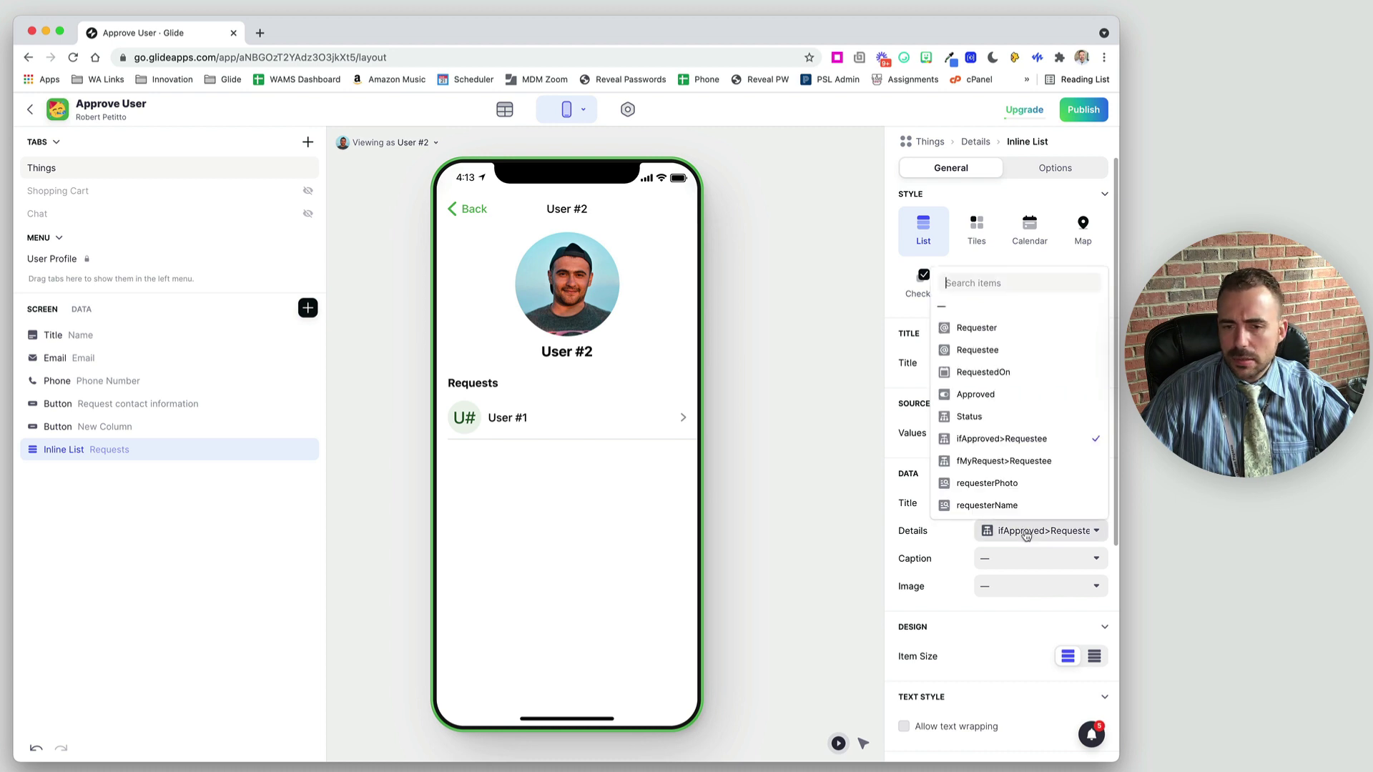
left_click(999, 418)
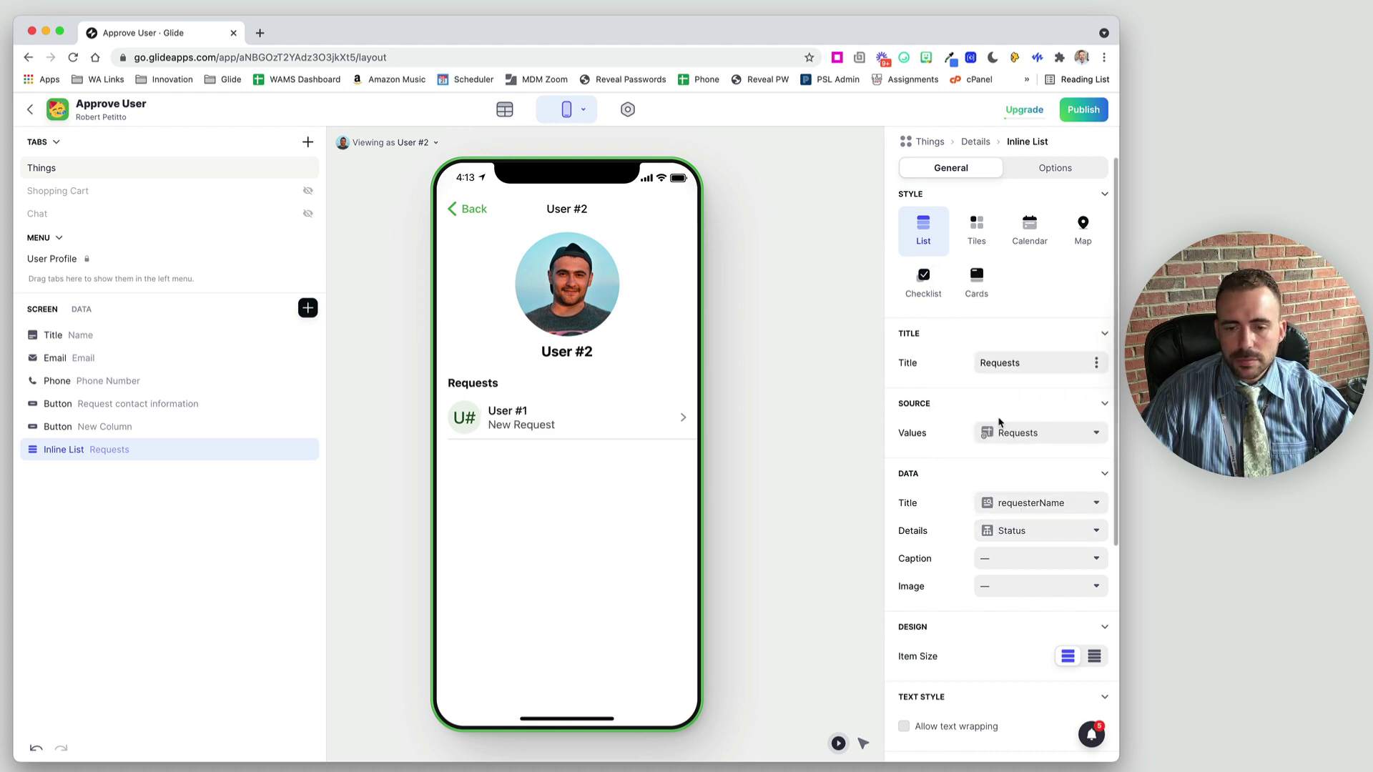
Switch the Requests list to the compact item size and use requesterPhoto as its image.
left_click(1088, 661)
left_click(1093, 564)
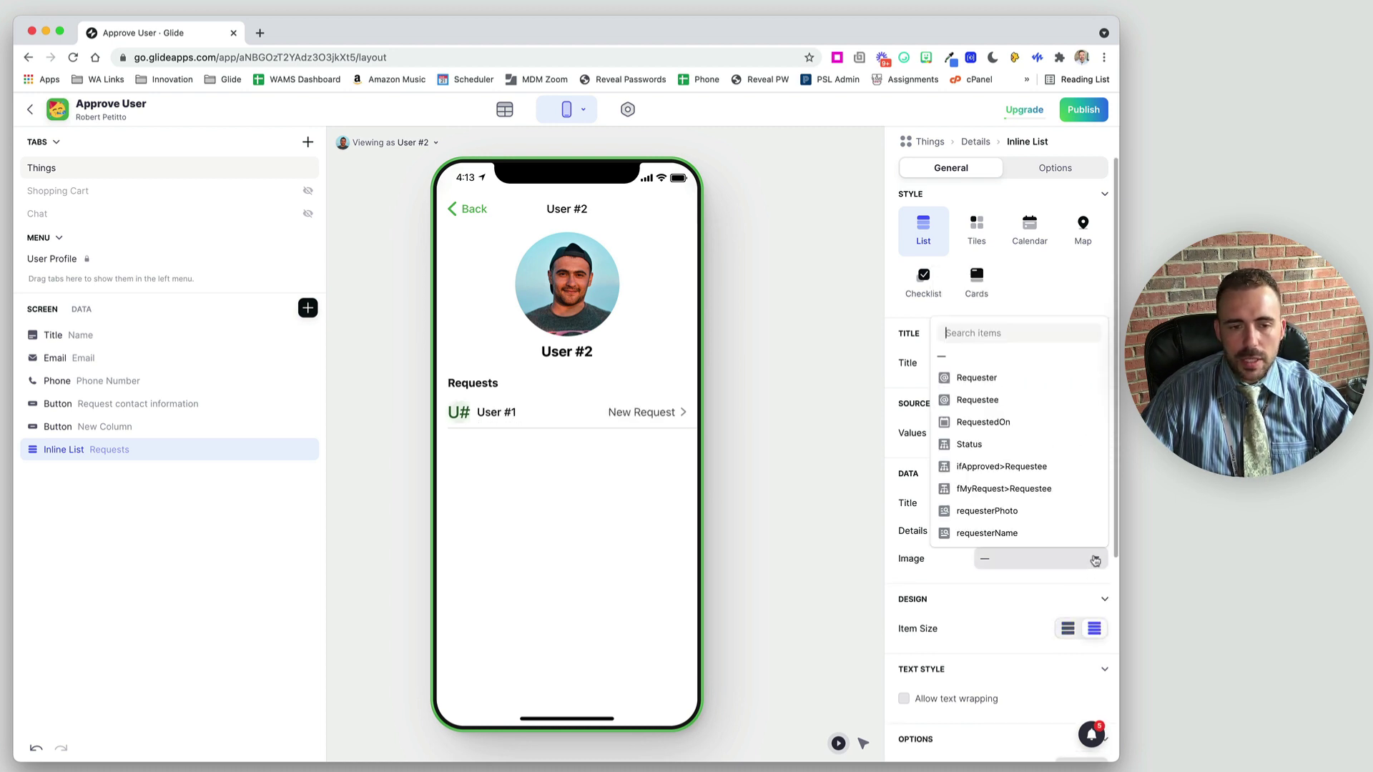
left_click(1001, 512)
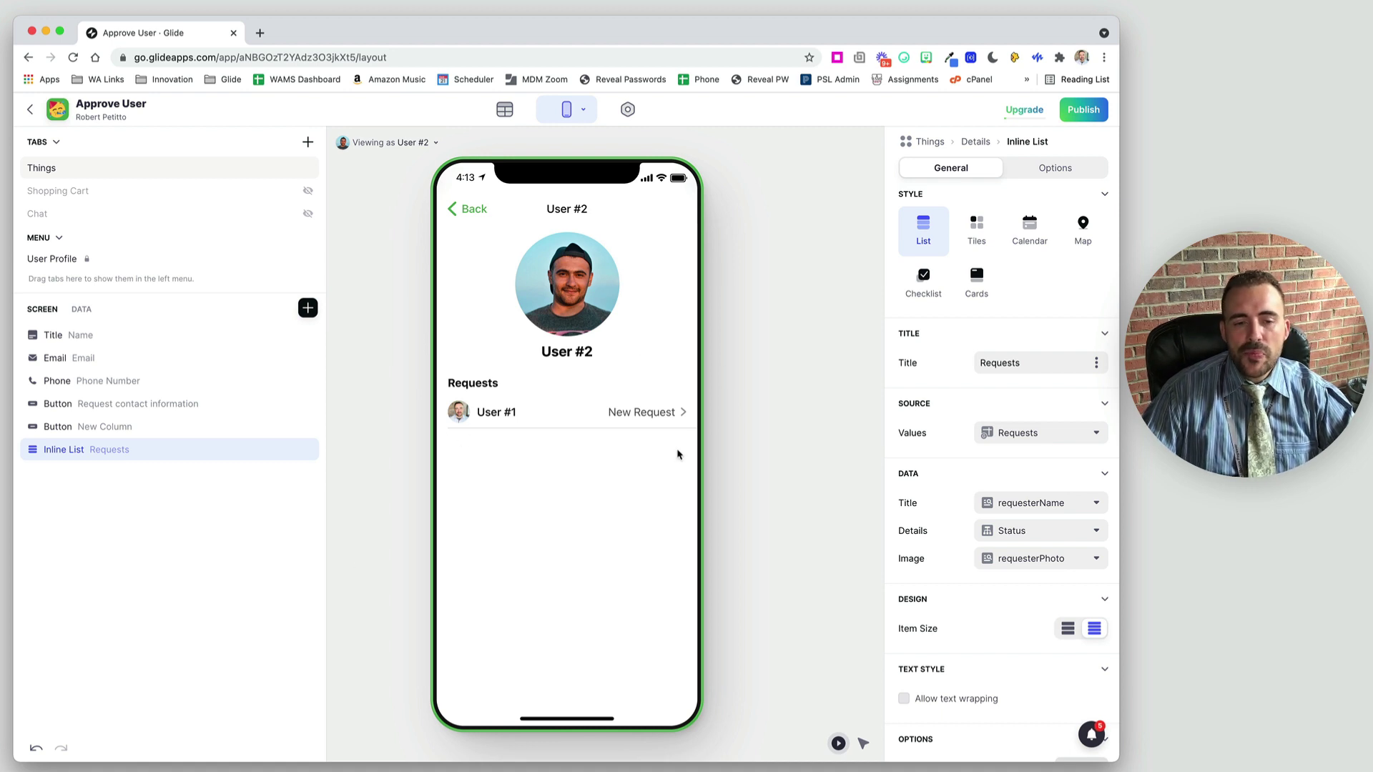
Change the Requests list to the Cards style with no image and Status as the header.
left_click(977, 280)
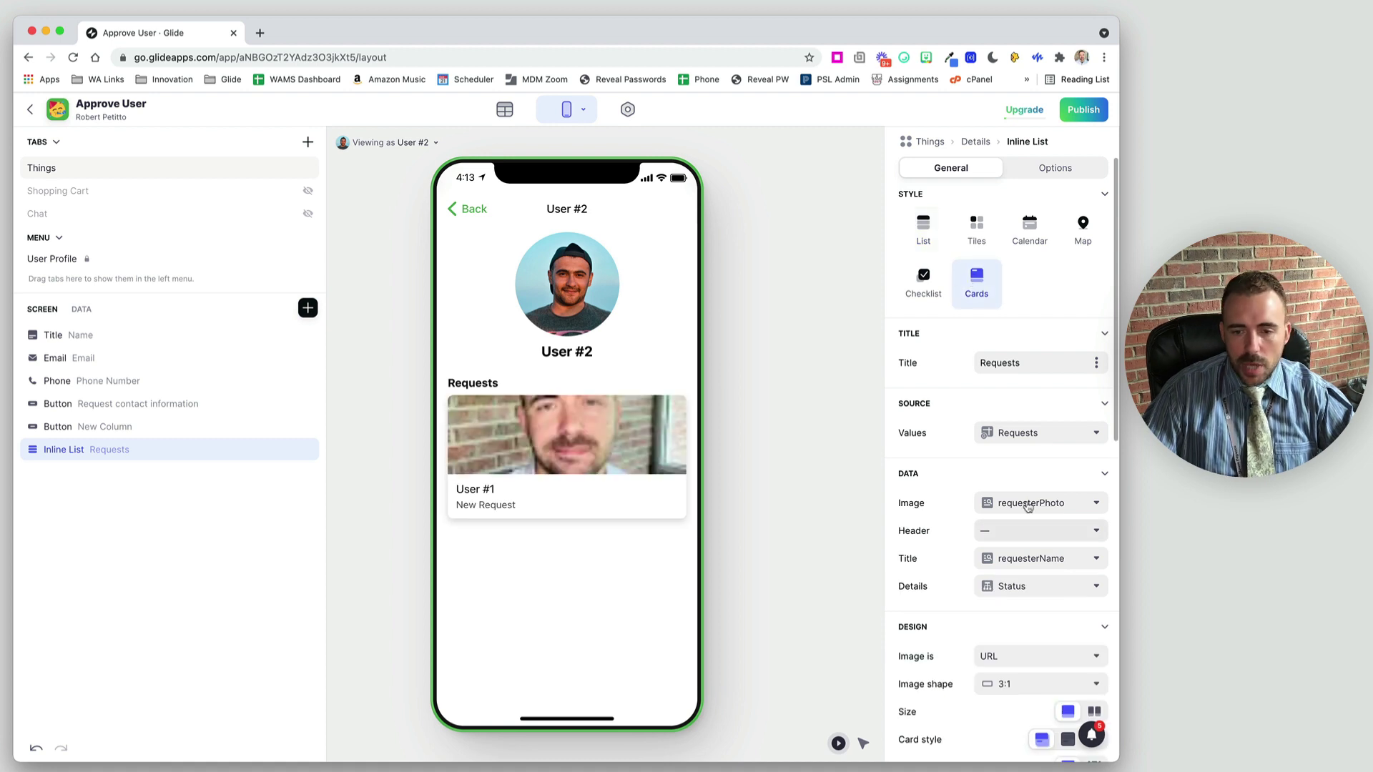
left_click(1029, 507)
left_click(1024, 564)
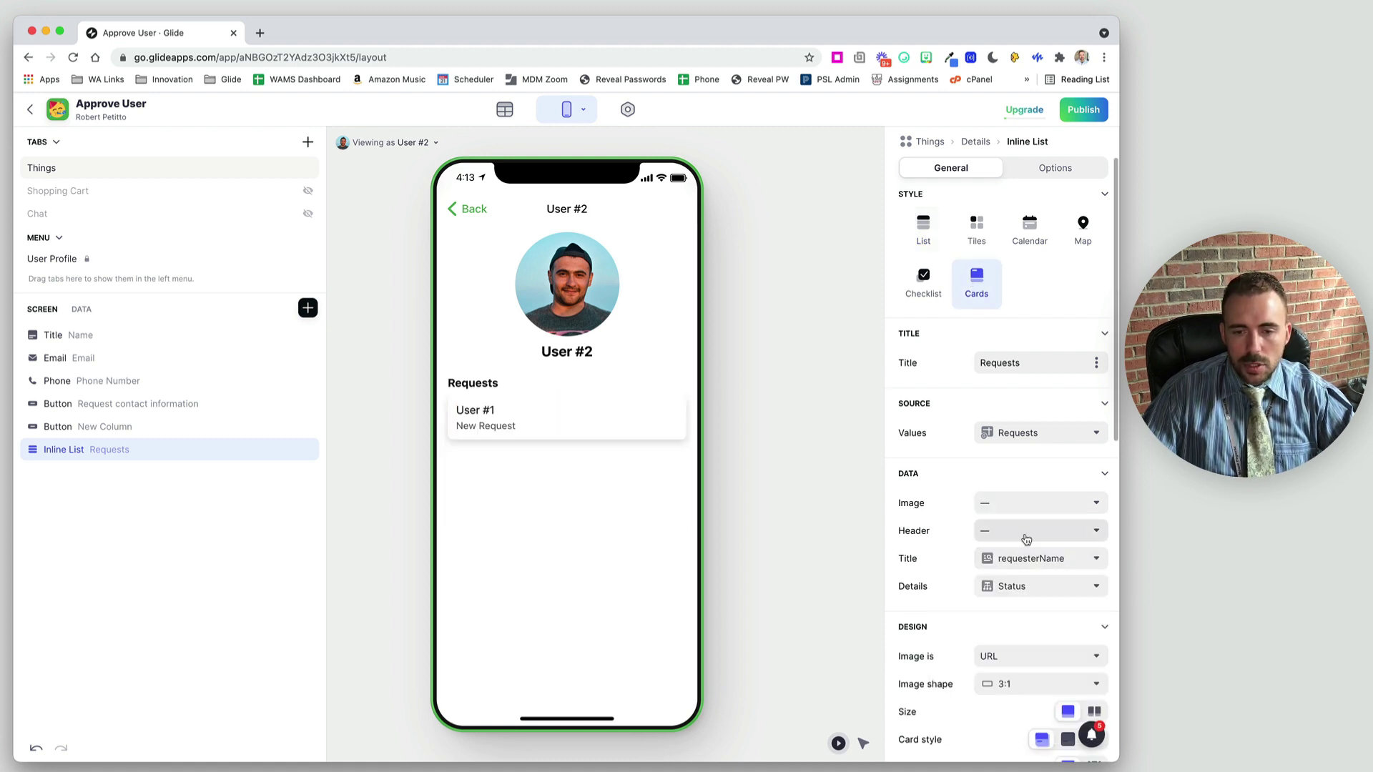
left_click(1030, 535)
left_click(974, 416)
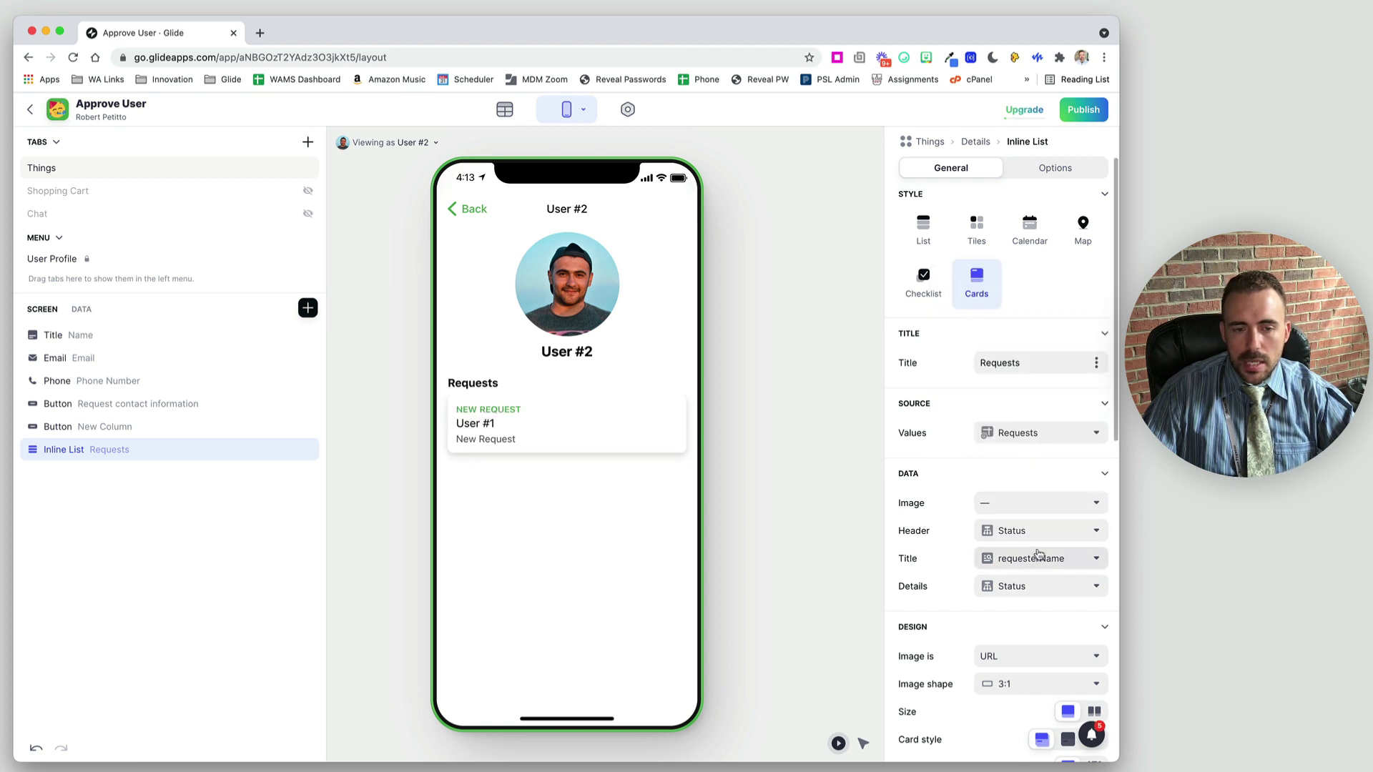
Set the card overlays to requesterPhoto for the avatar, requesterName for the avatar text and RequestedOn for the caption.
scroll(1001, 608, "down", 6)
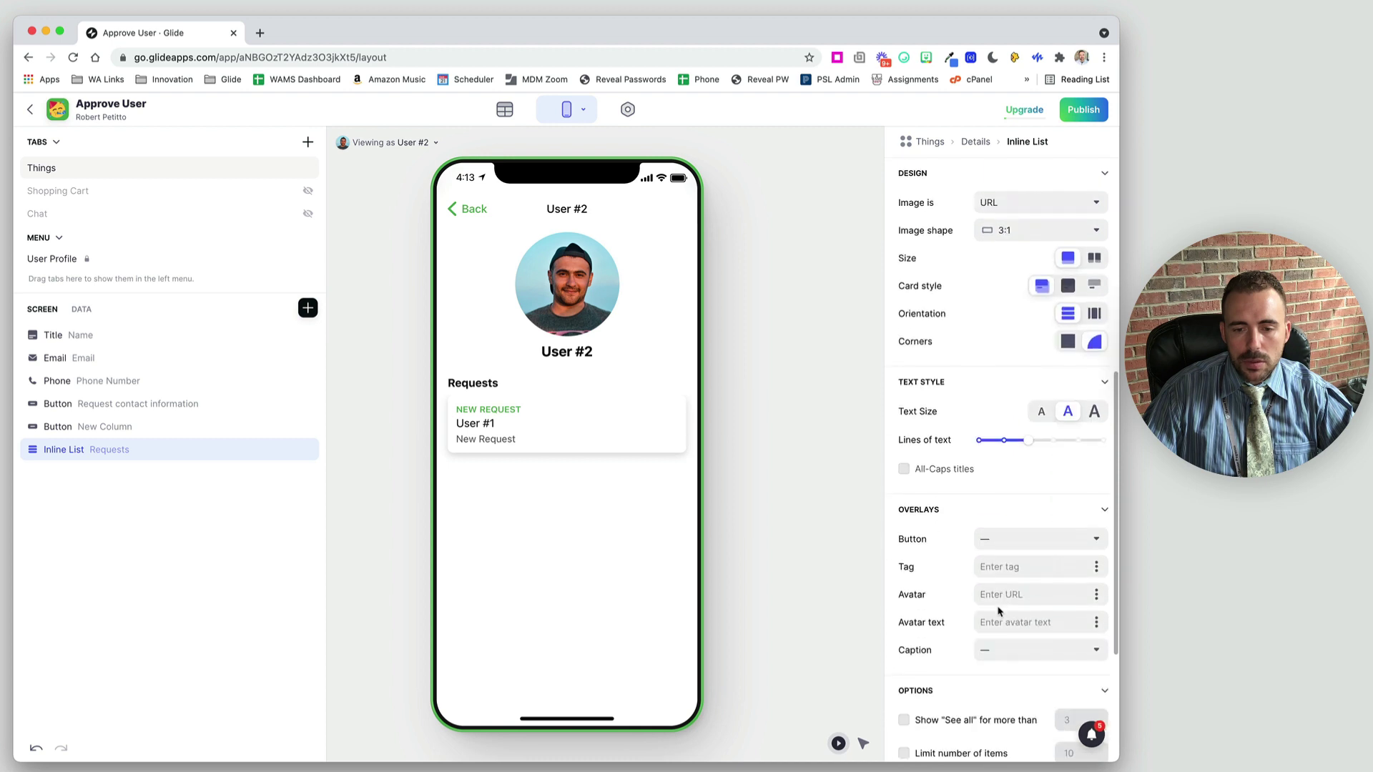
left_click(1097, 595)
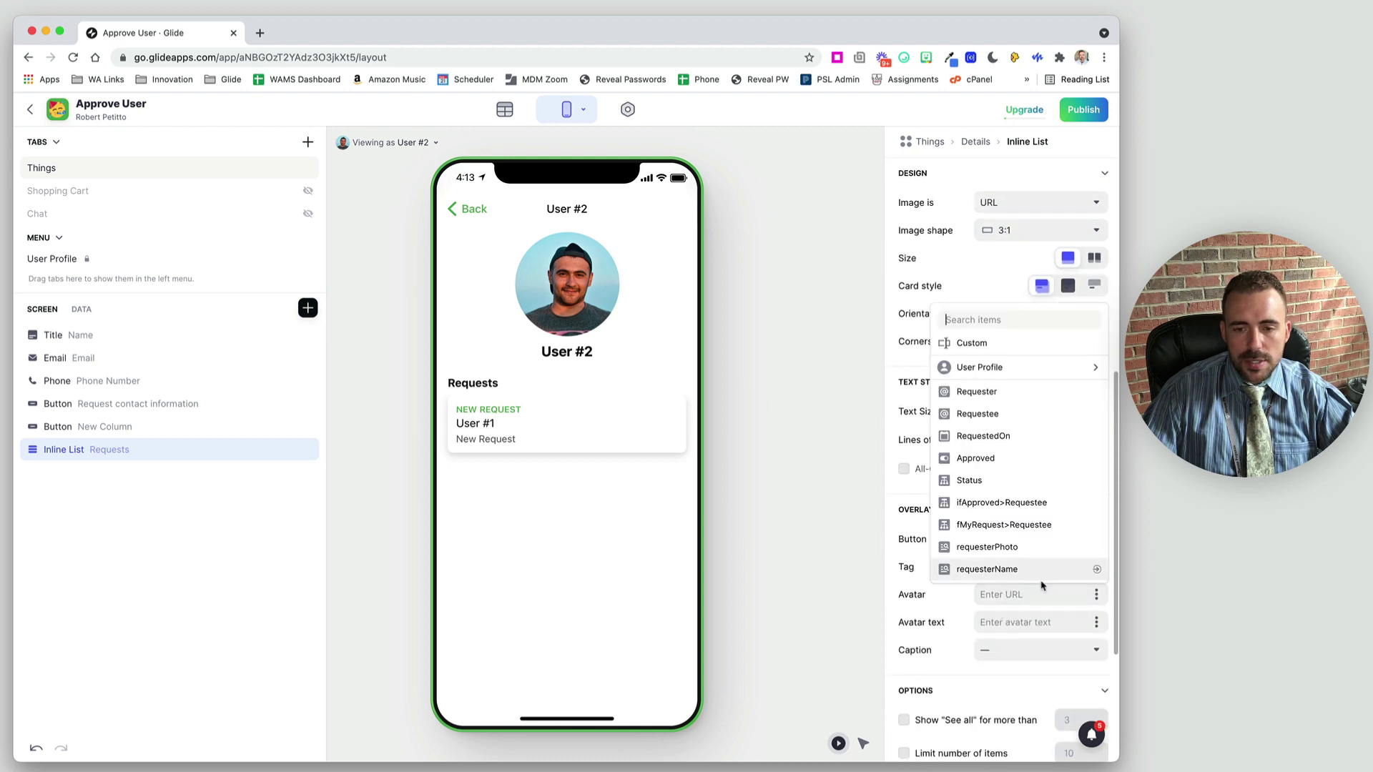
left_click(1041, 548)
left_click(1096, 624)
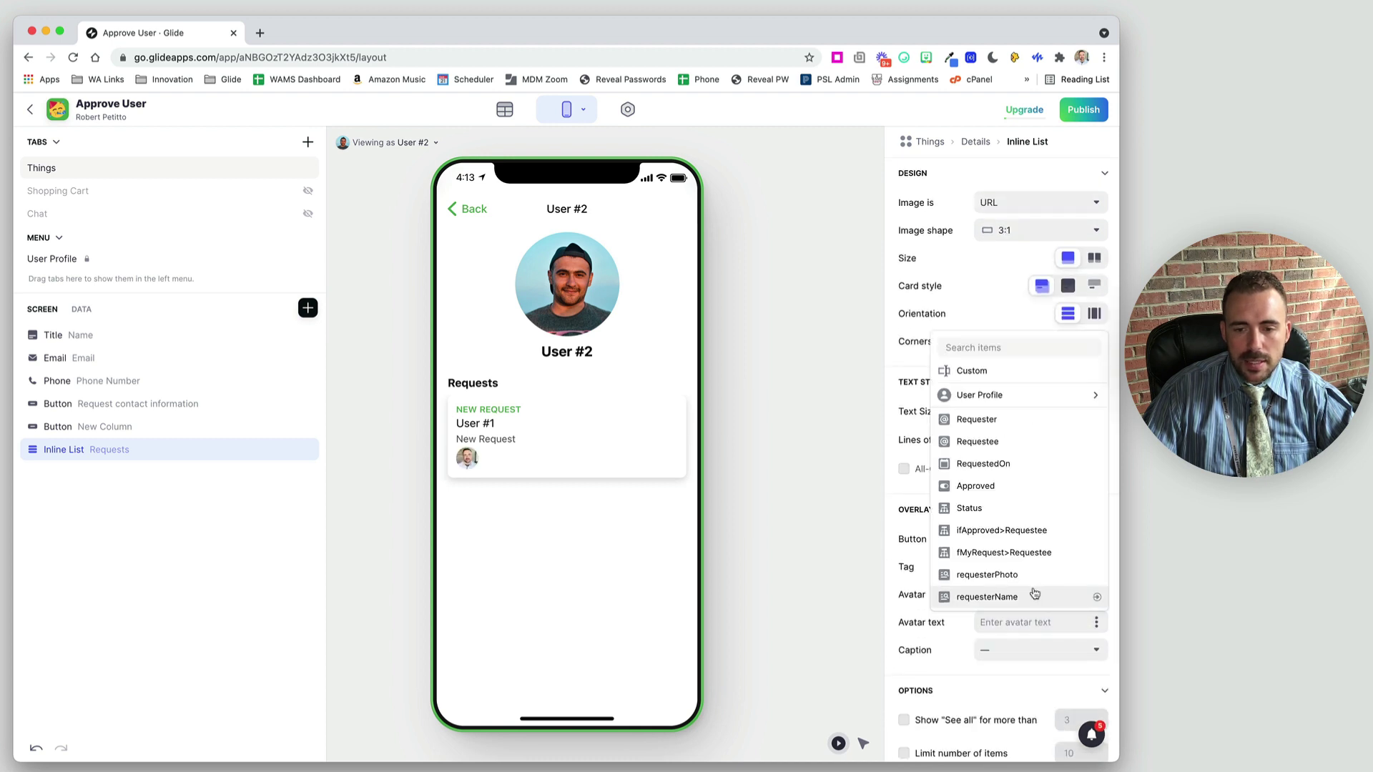
left_click(1036, 597)
left_click(1099, 652)
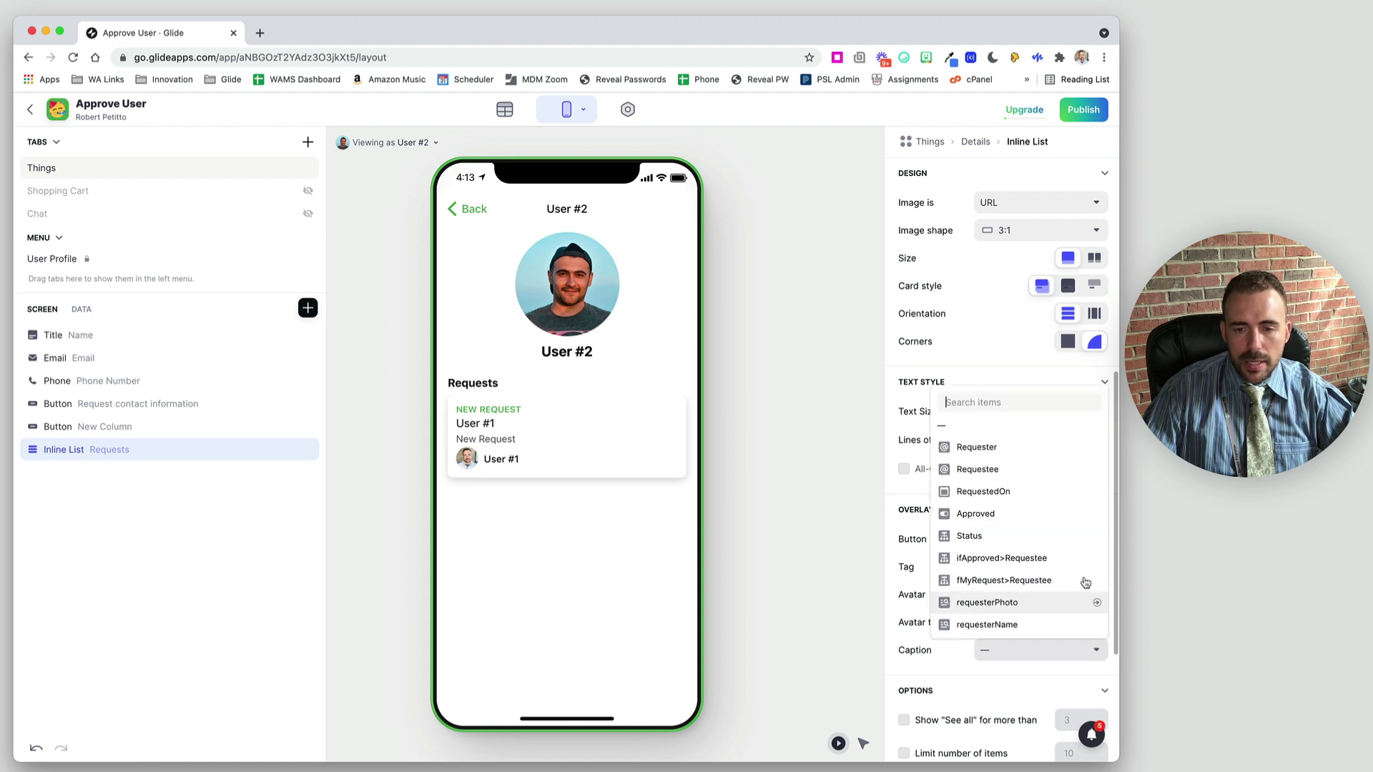
left_click(1032, 492)
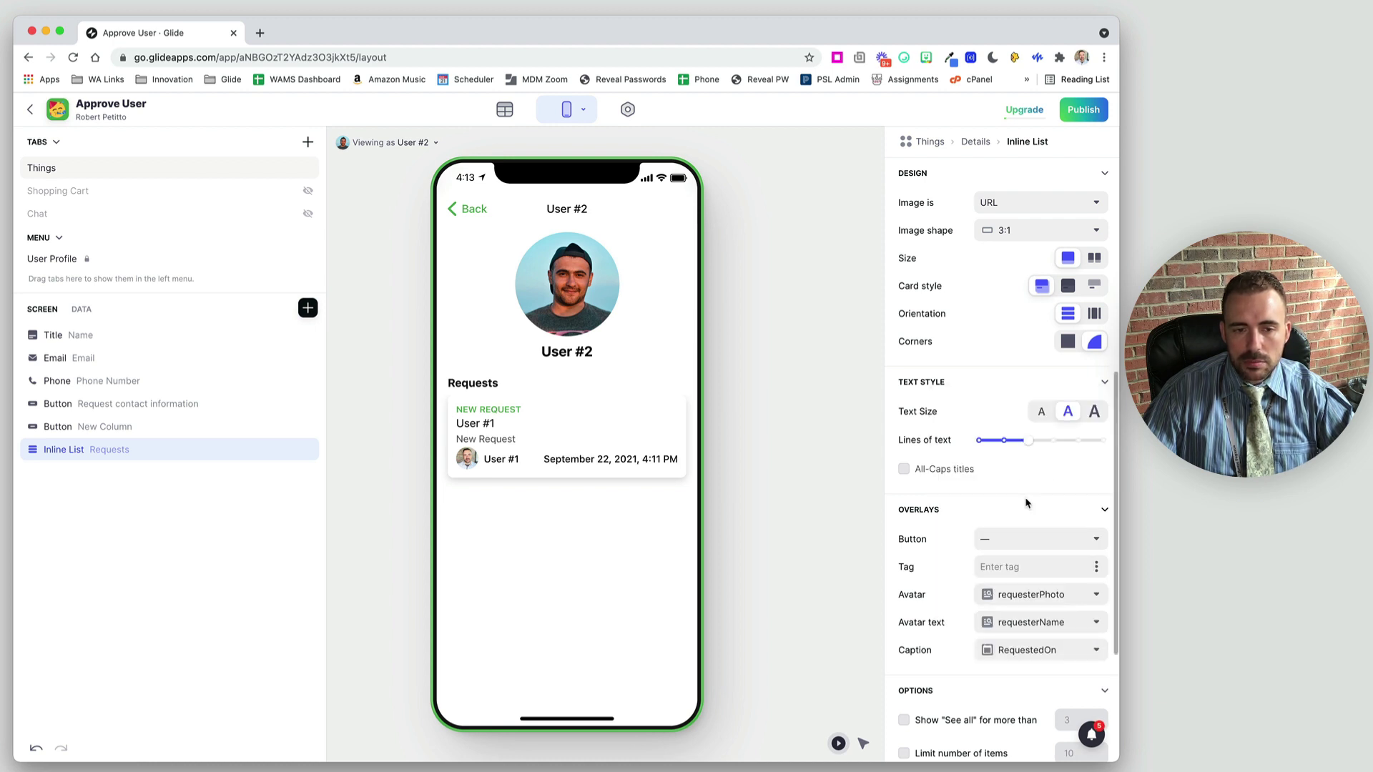
Clear the Title and Details values of the Requests cards.
scroll(1033, 504, "up", 6)
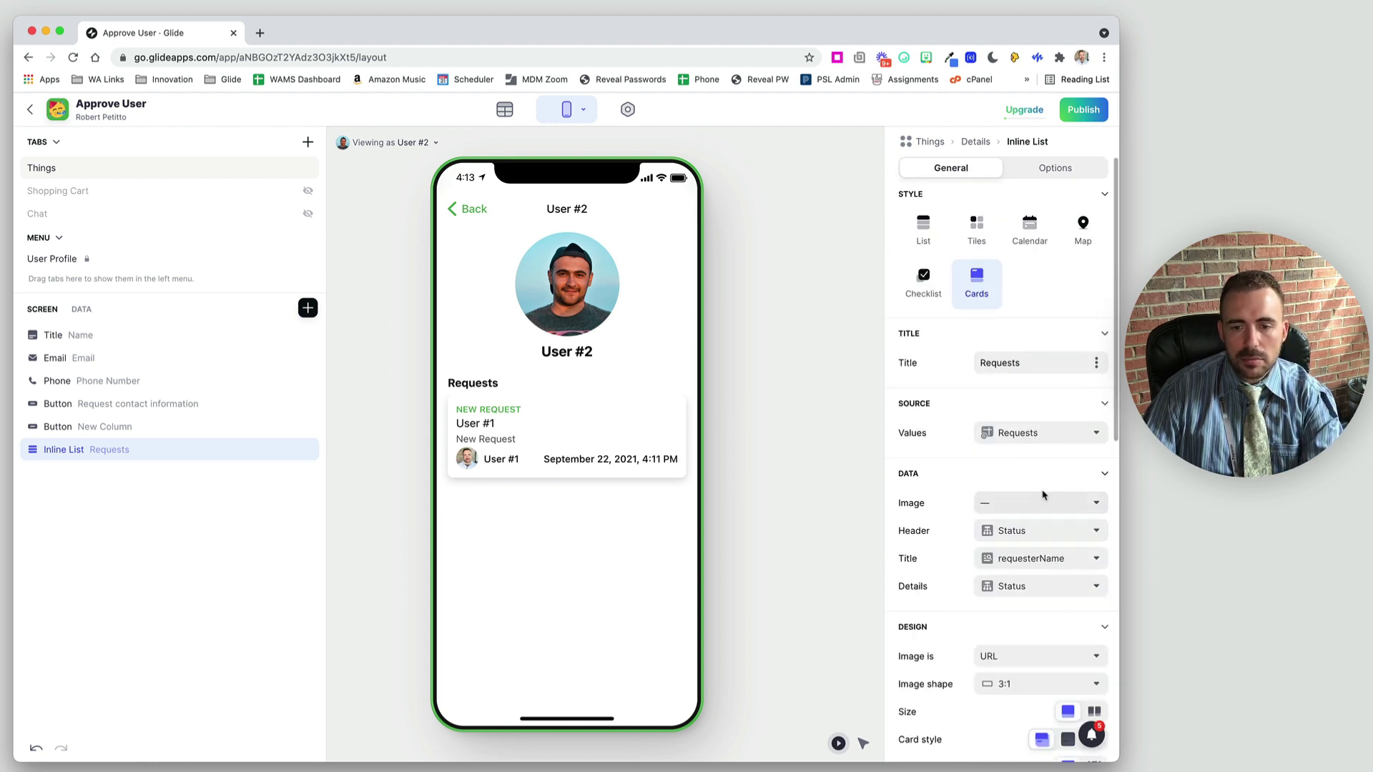
left_click(1042, 559)
left_click(974, 340)
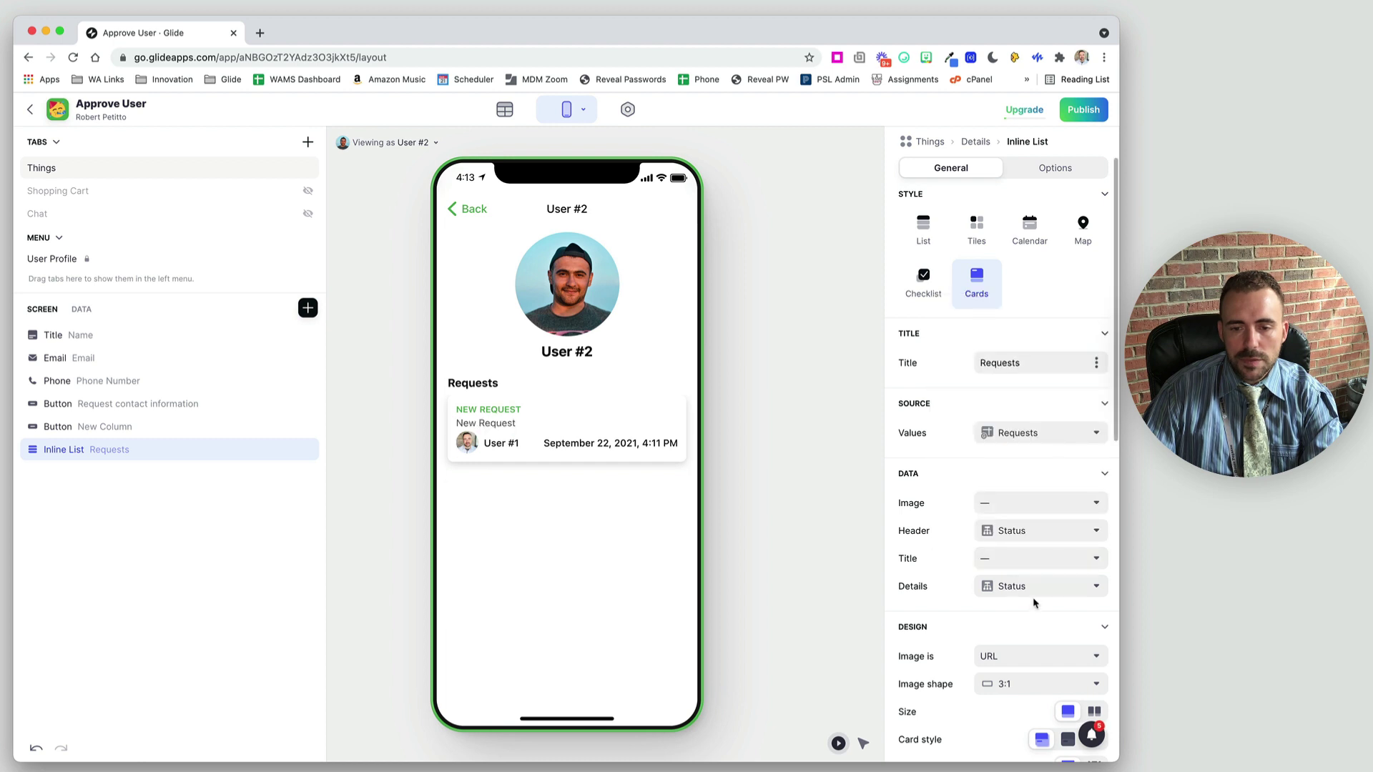
left_click(1044, 586)
left_click(1005, 361)
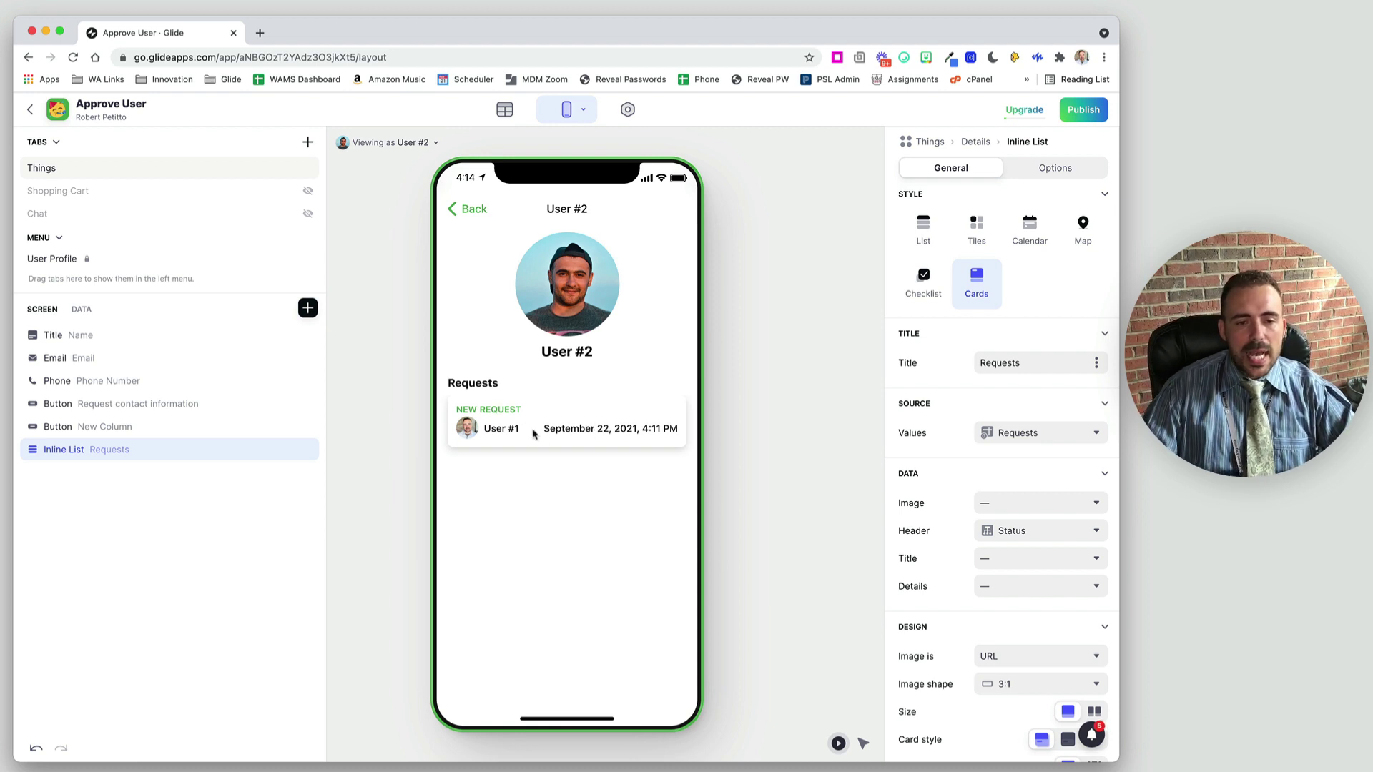
On the request card's details screen, give the title component the circular appearance, with requesterName as title and requesterPhoto as image.
left_click(554, 434)
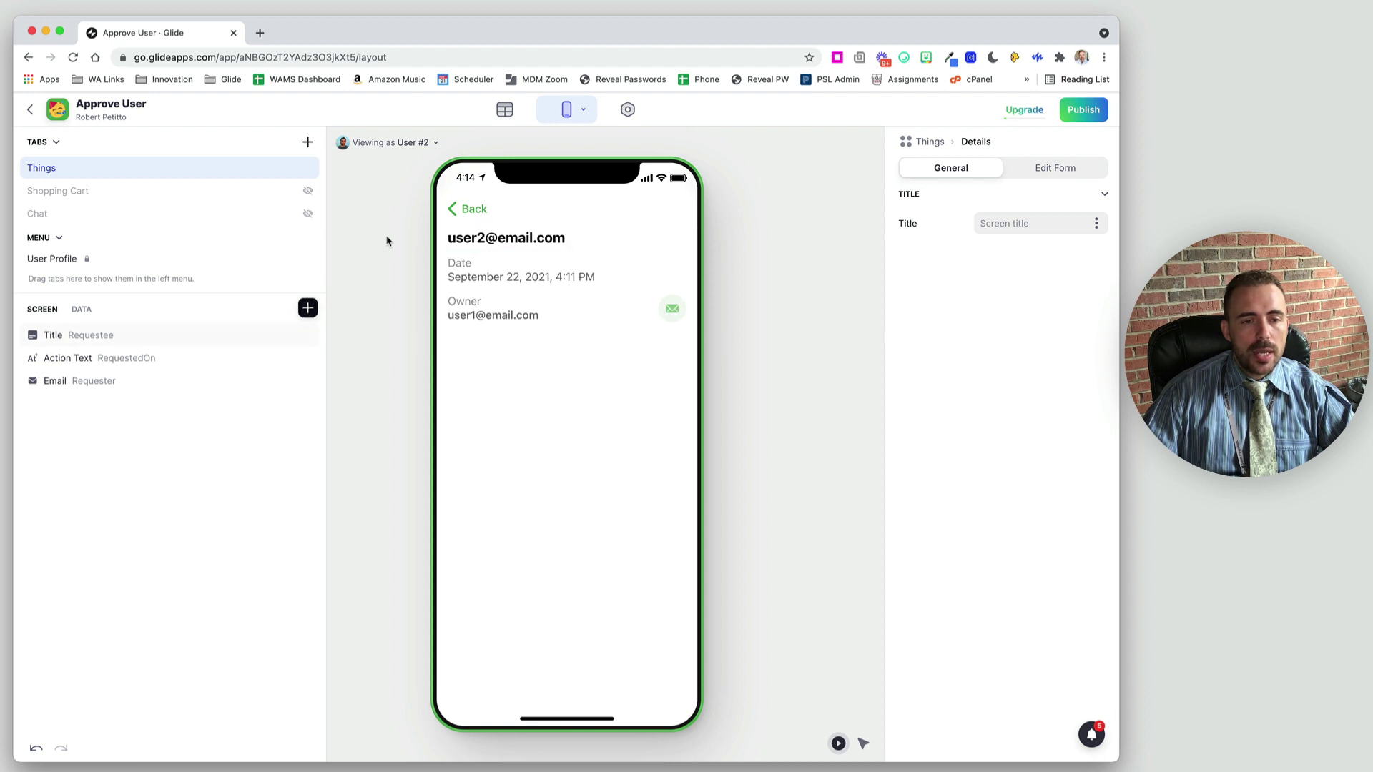
left_click(461, 210)
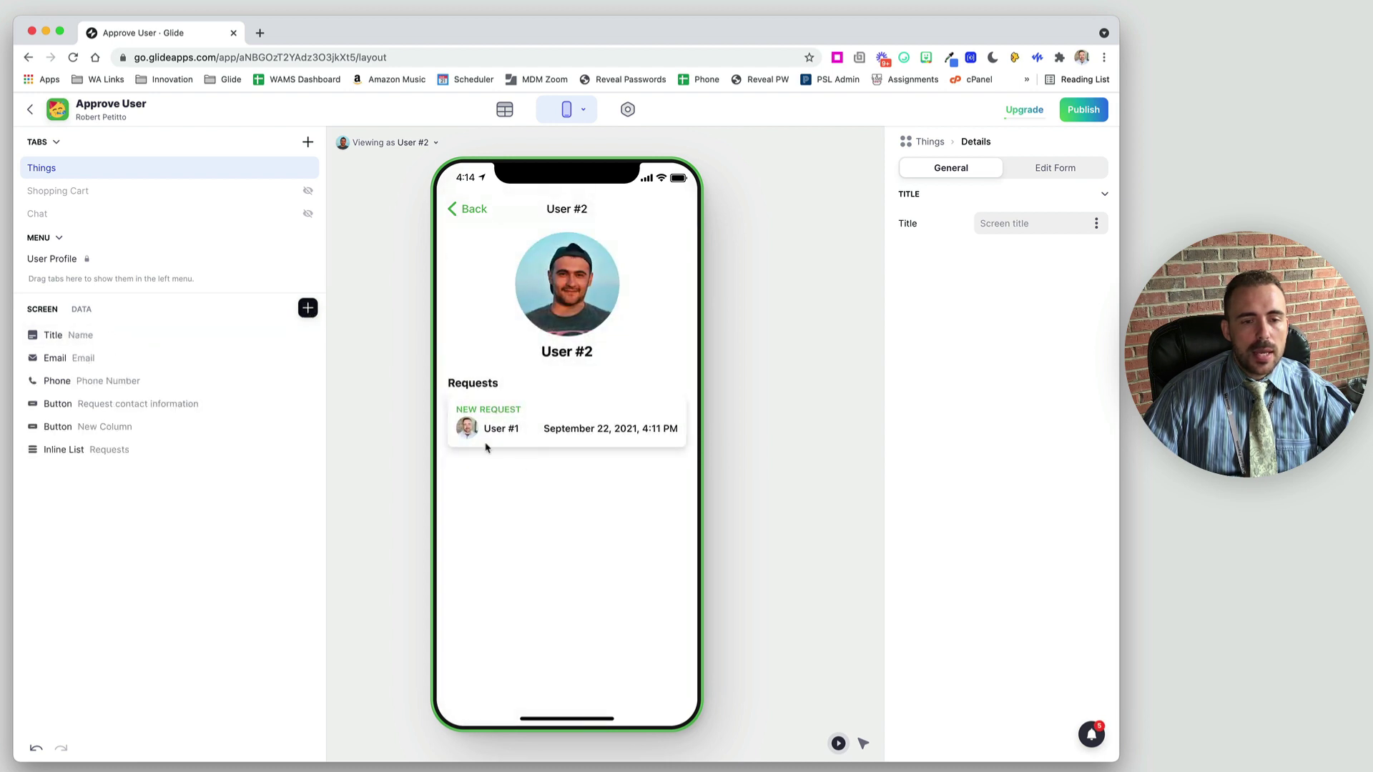
left_click(550, 435)
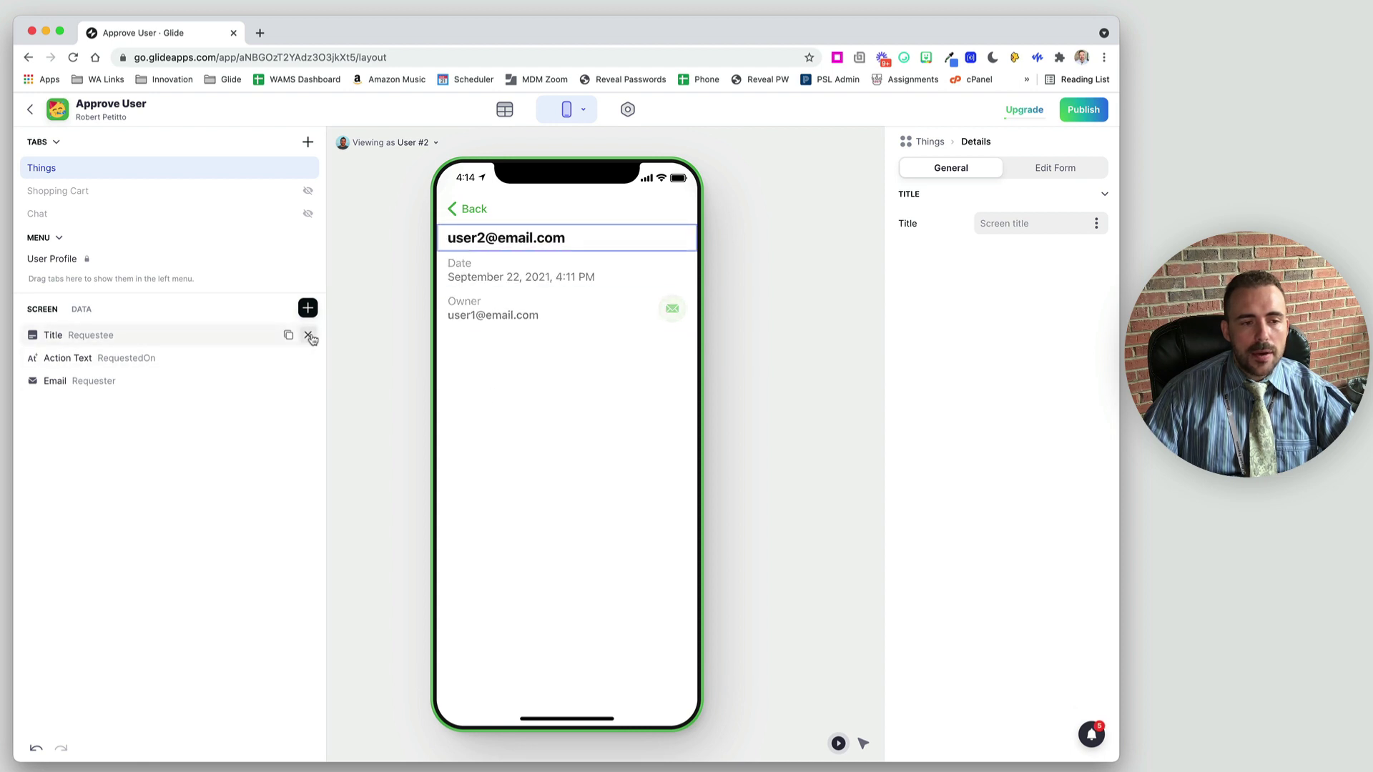
left_click(105, 337)
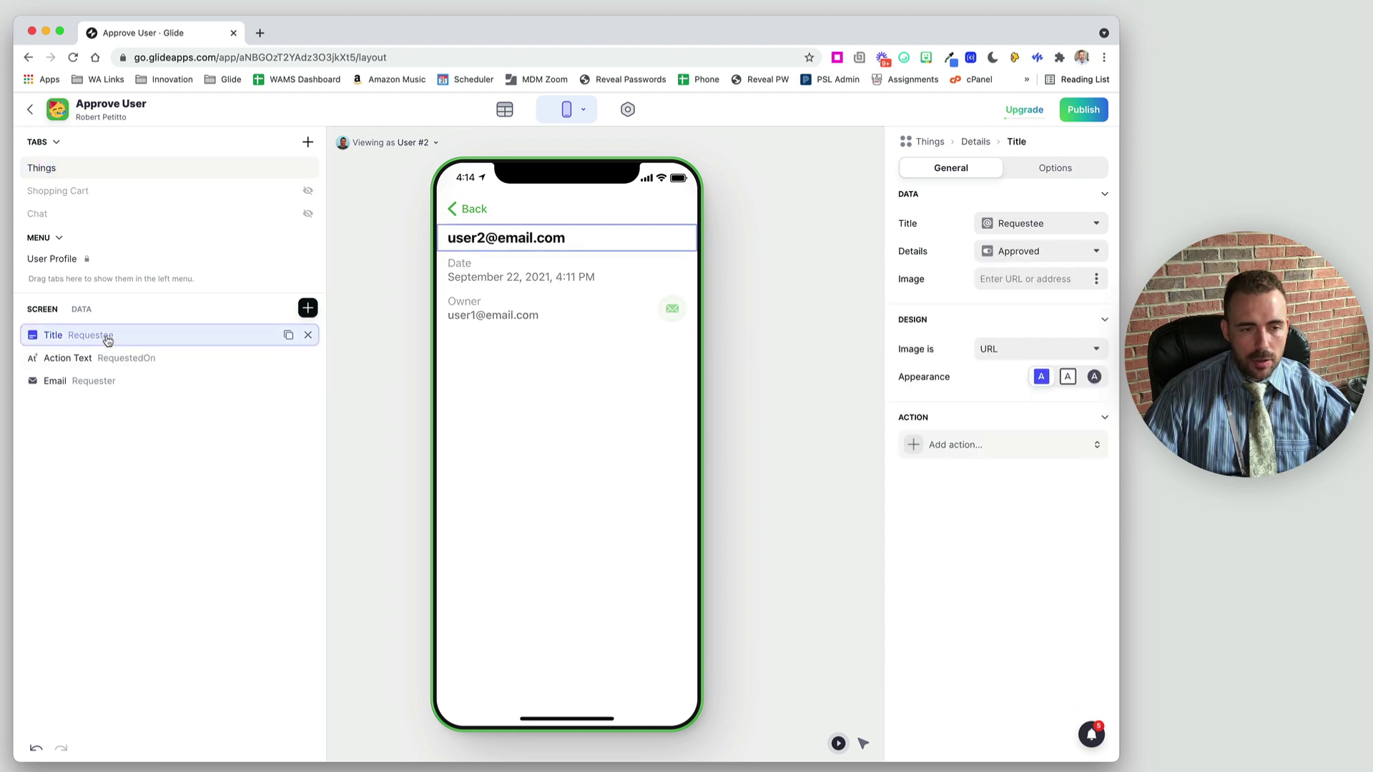
left_click(1095, 377)
left_click(1037, 223)
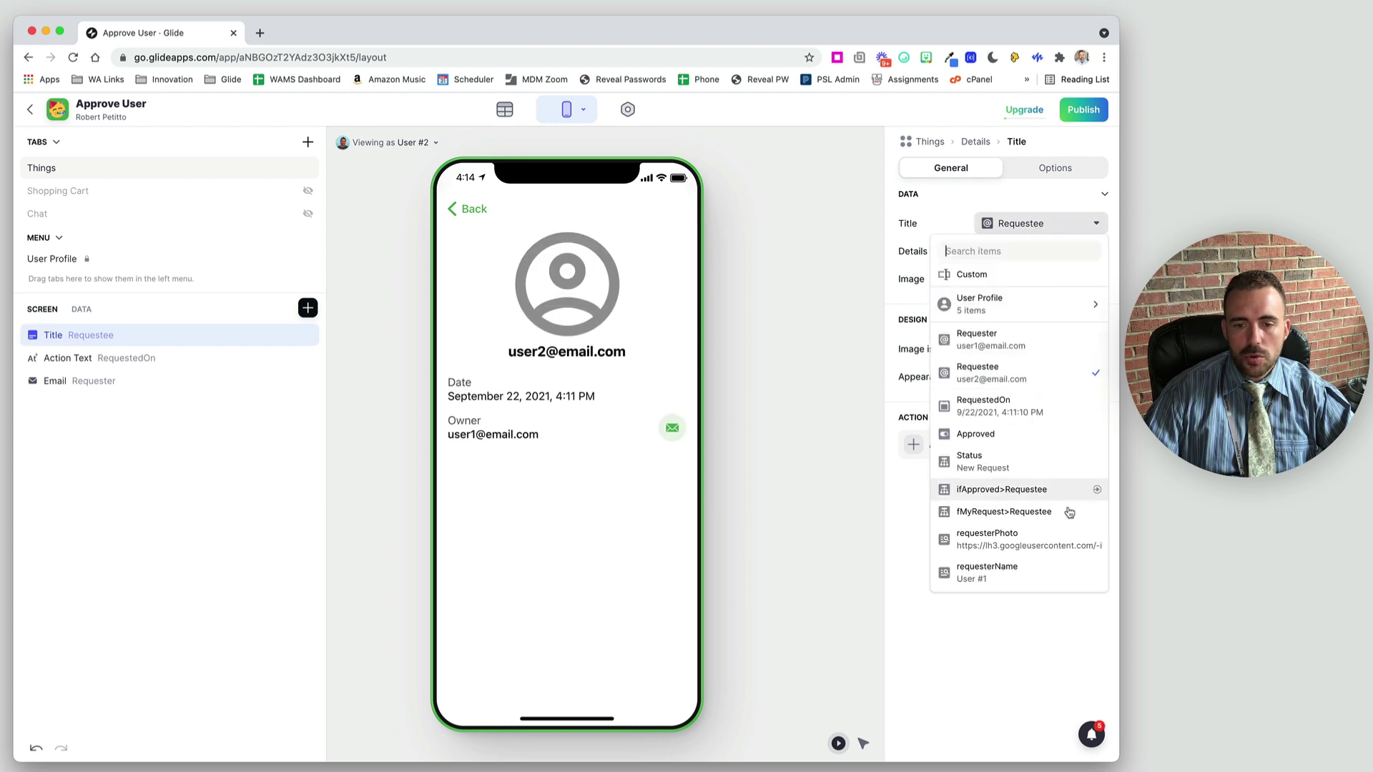
left_click(1030, 576)
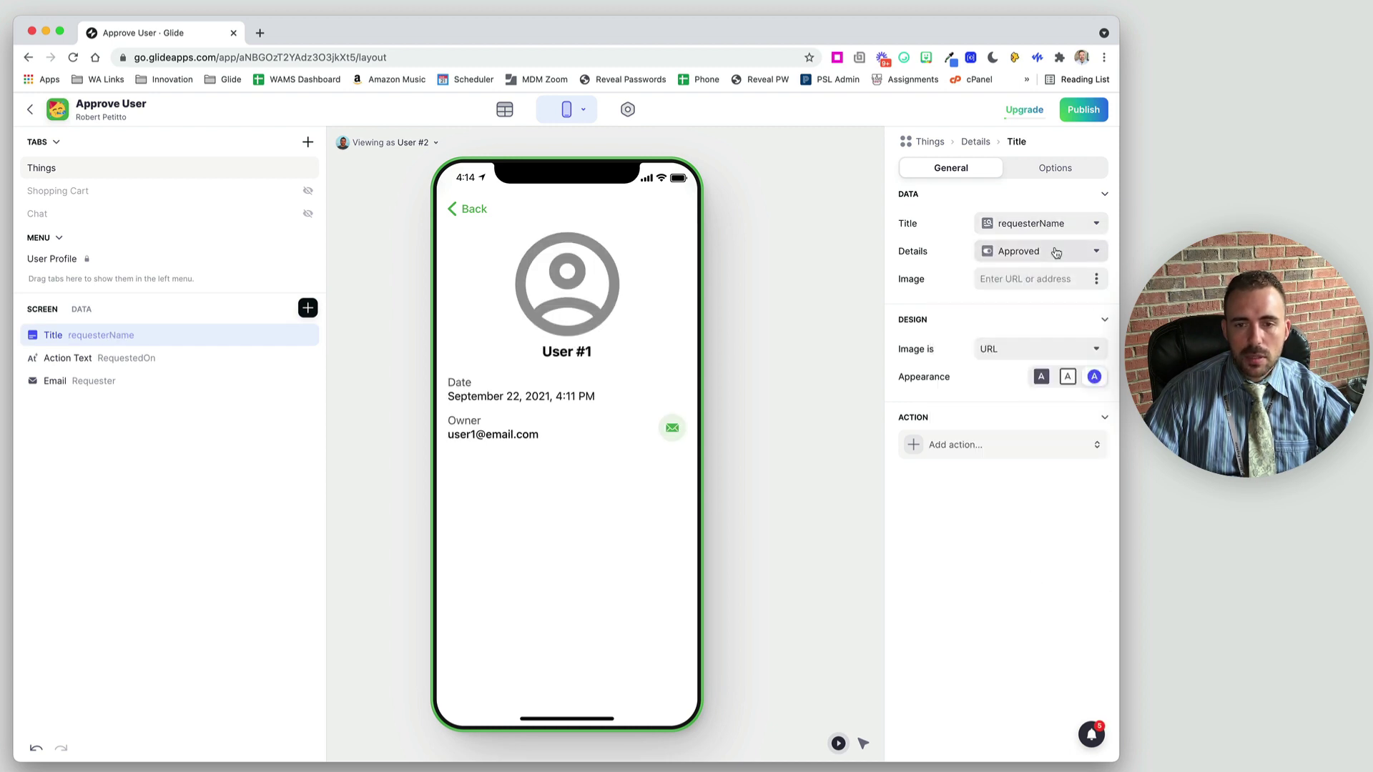
left_click(1096, 279)
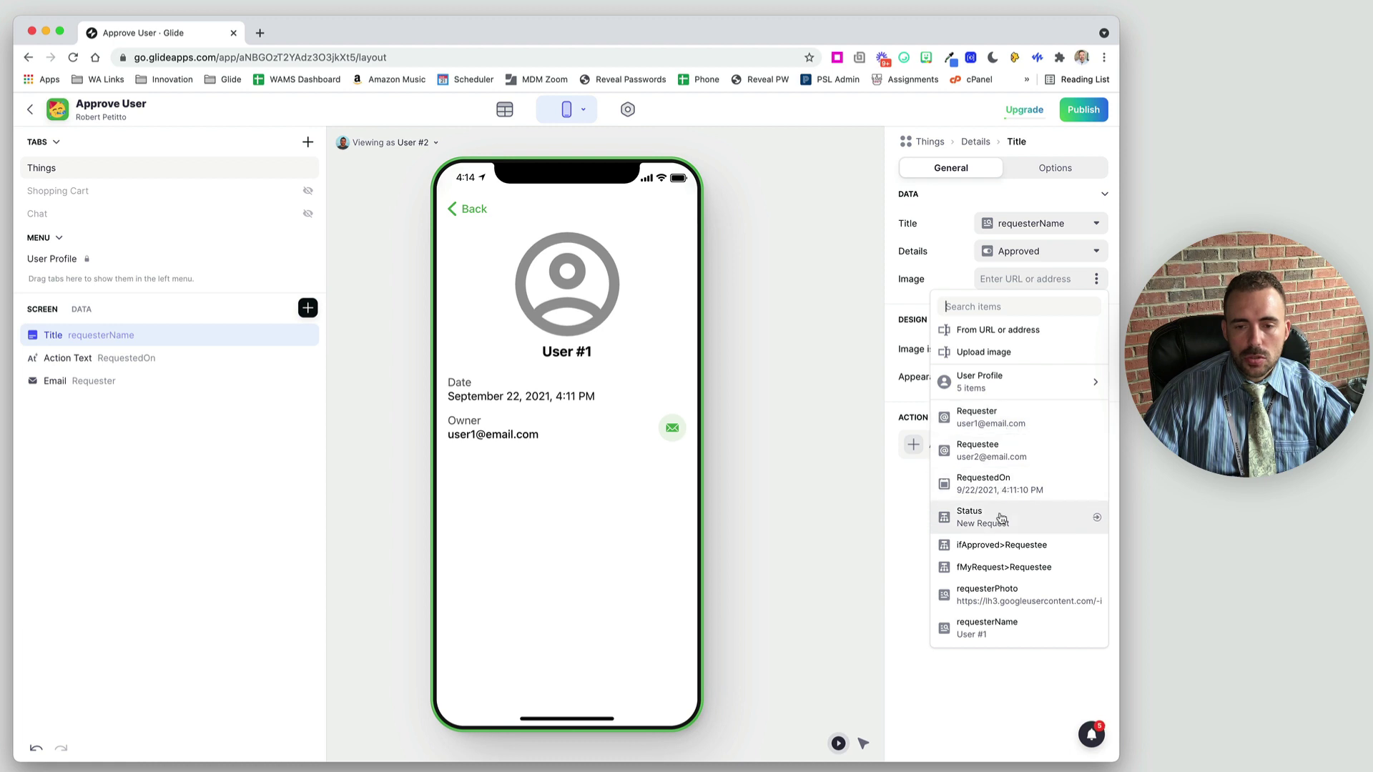
left_click(1002, 596)
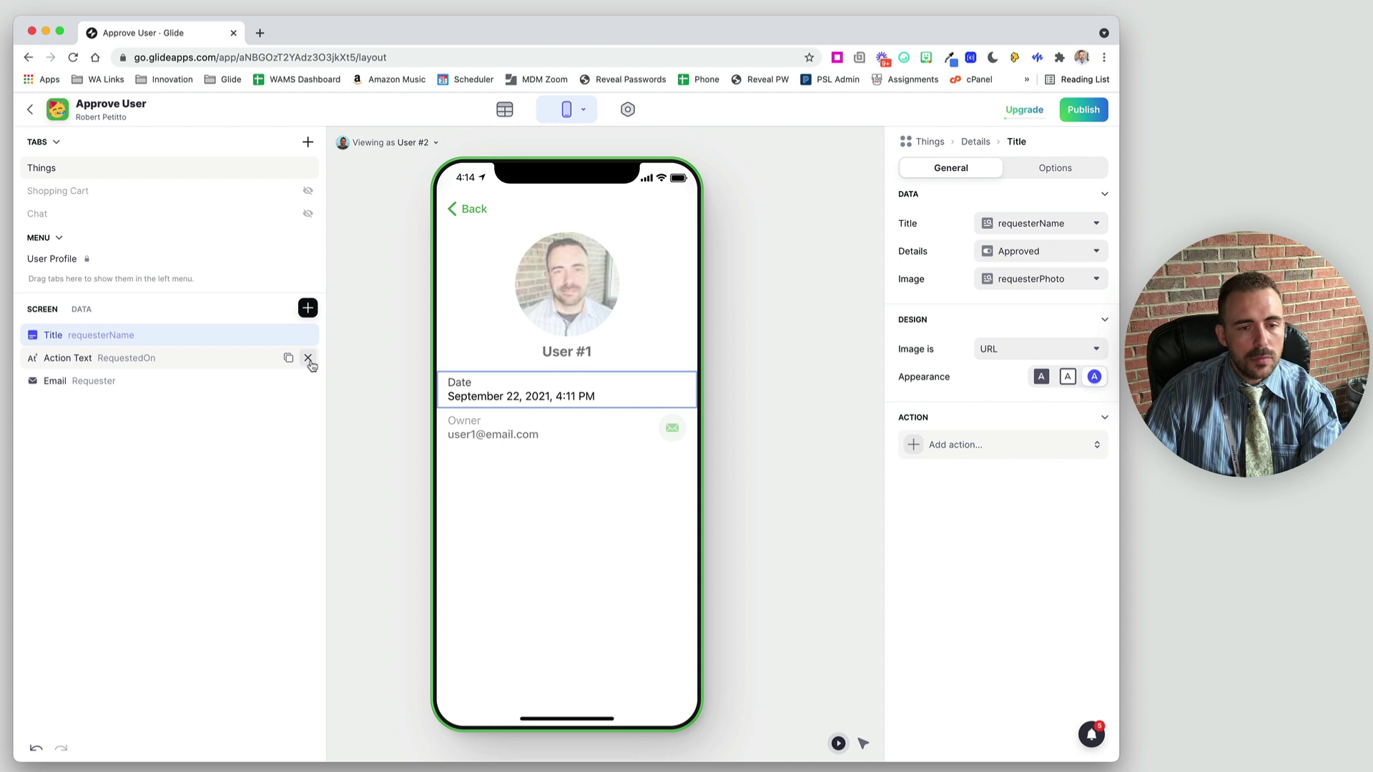
Retitle the RequestedOn text component "Requested On" and remove the Requester email component from the screen.
left_click(145, 365)
double_click(992, 293)
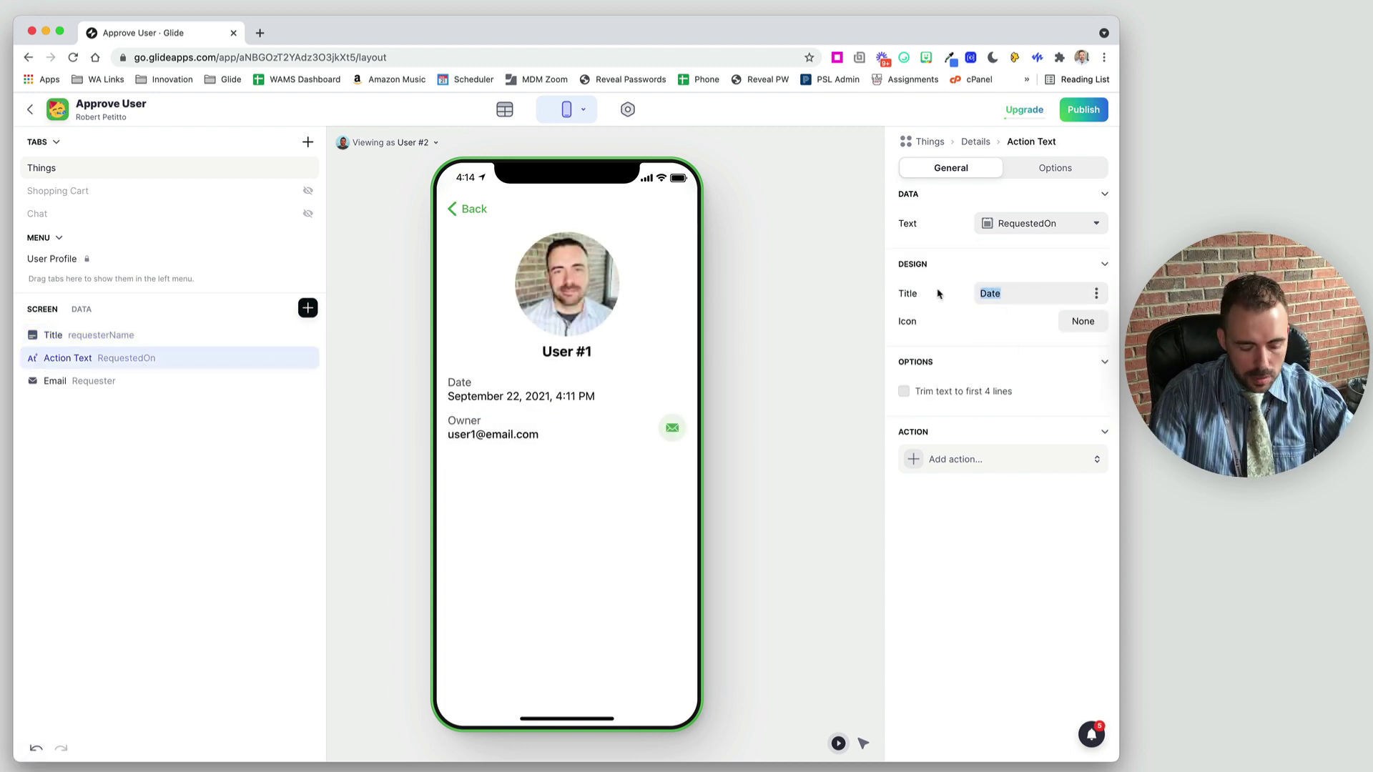
type("Requested ")
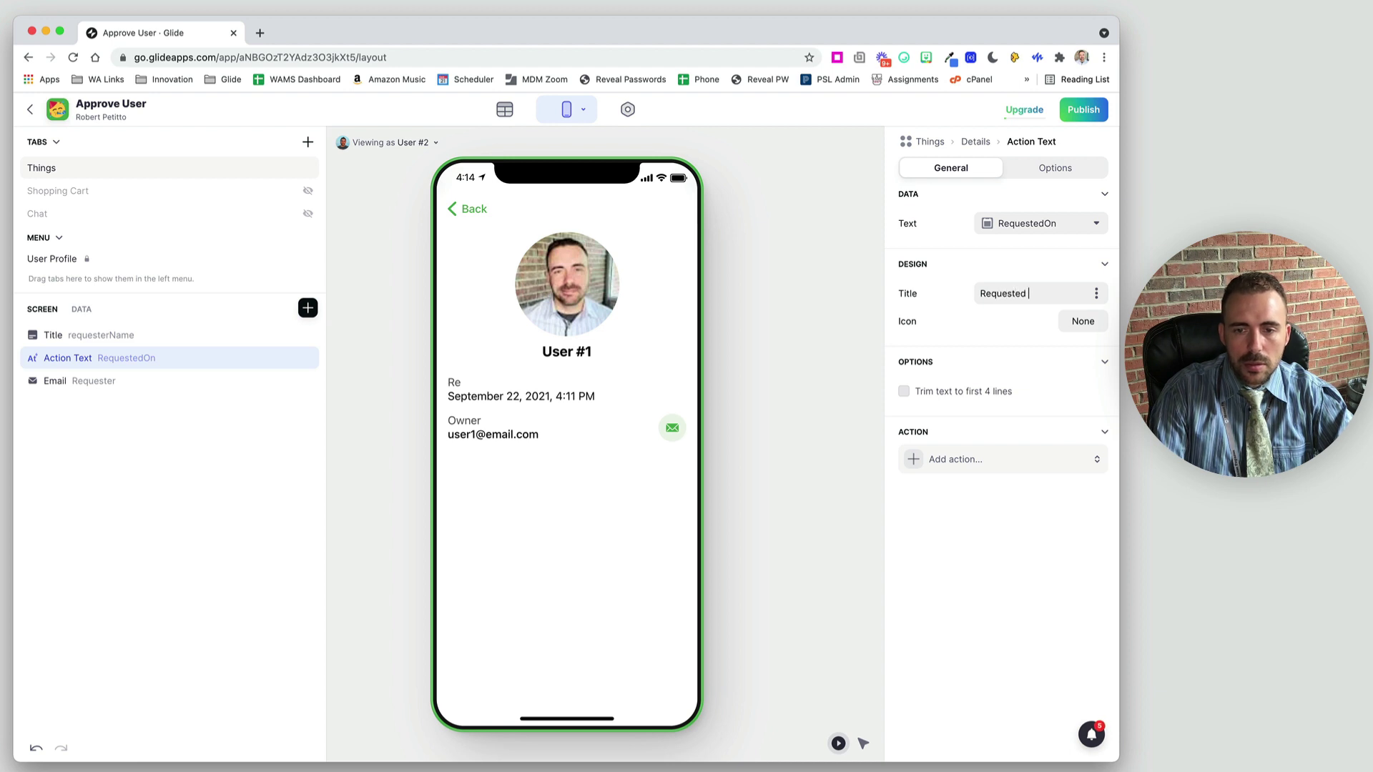
type("On")
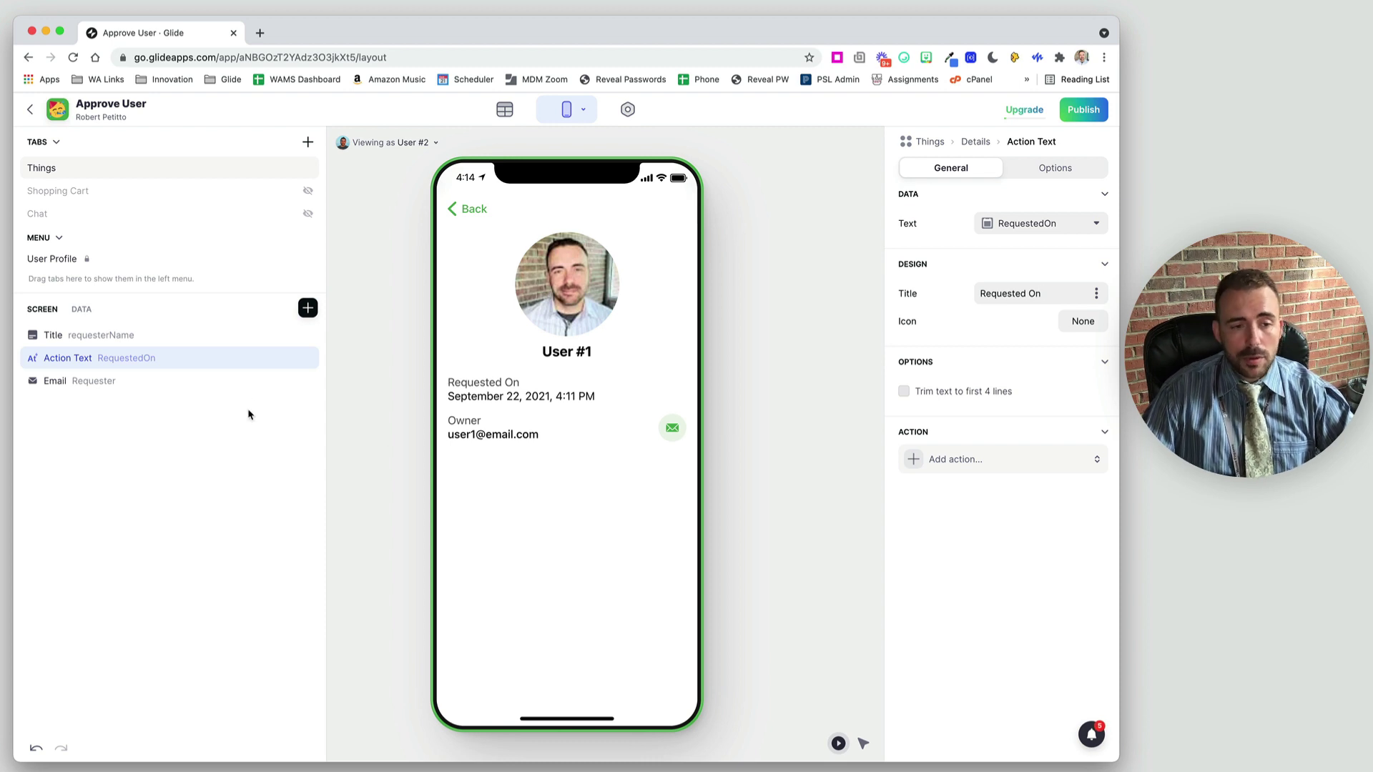
left_click(310, 383)
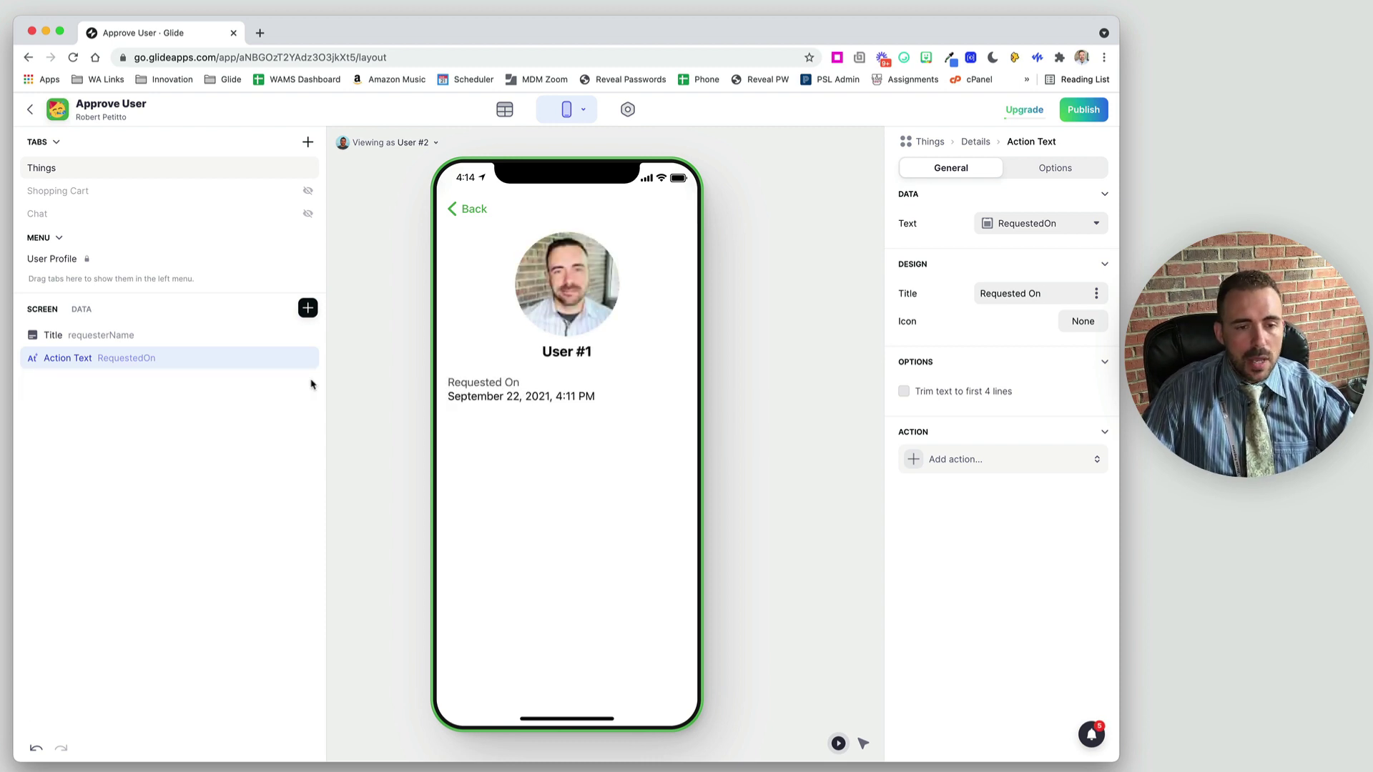
Add a Button Bar to the request details screen and title its left button Approve.
left_click(308, 307)
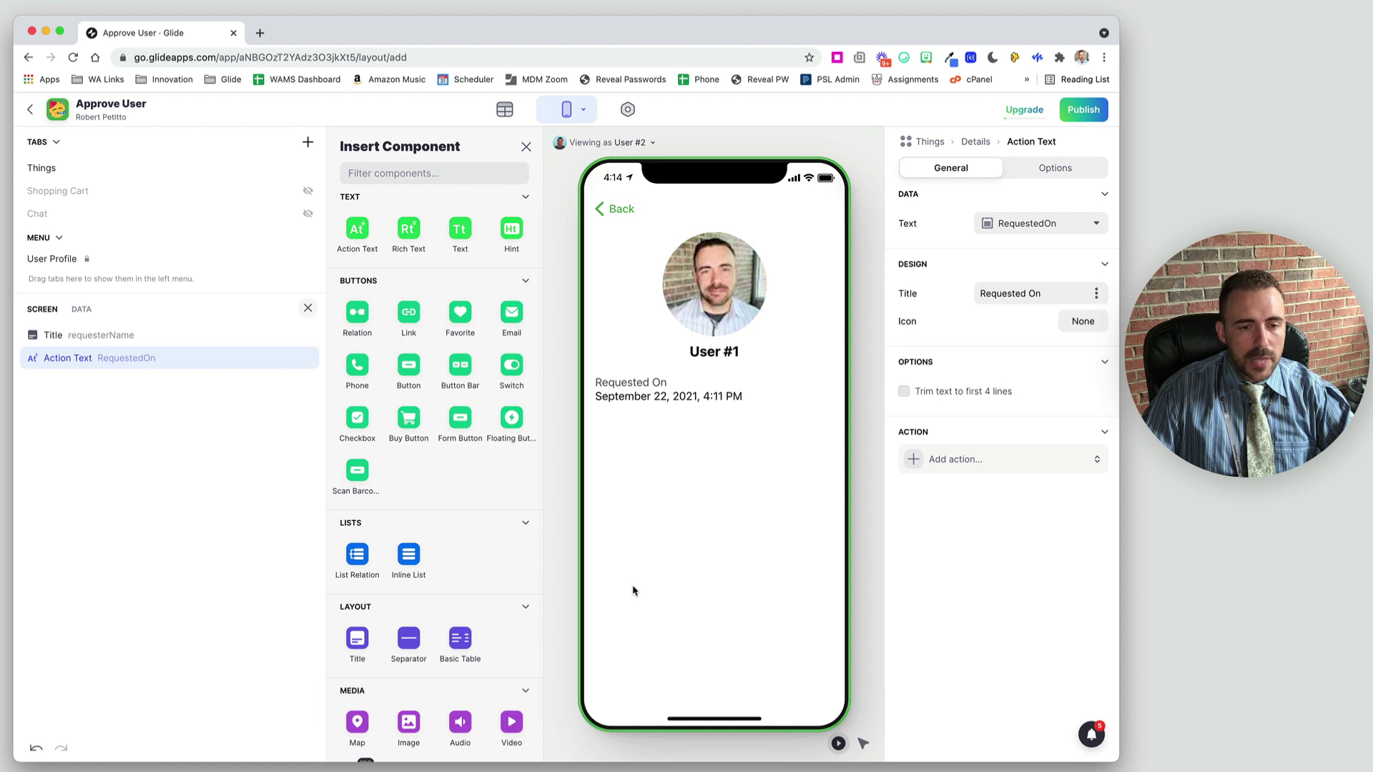
left_click(460, 367)
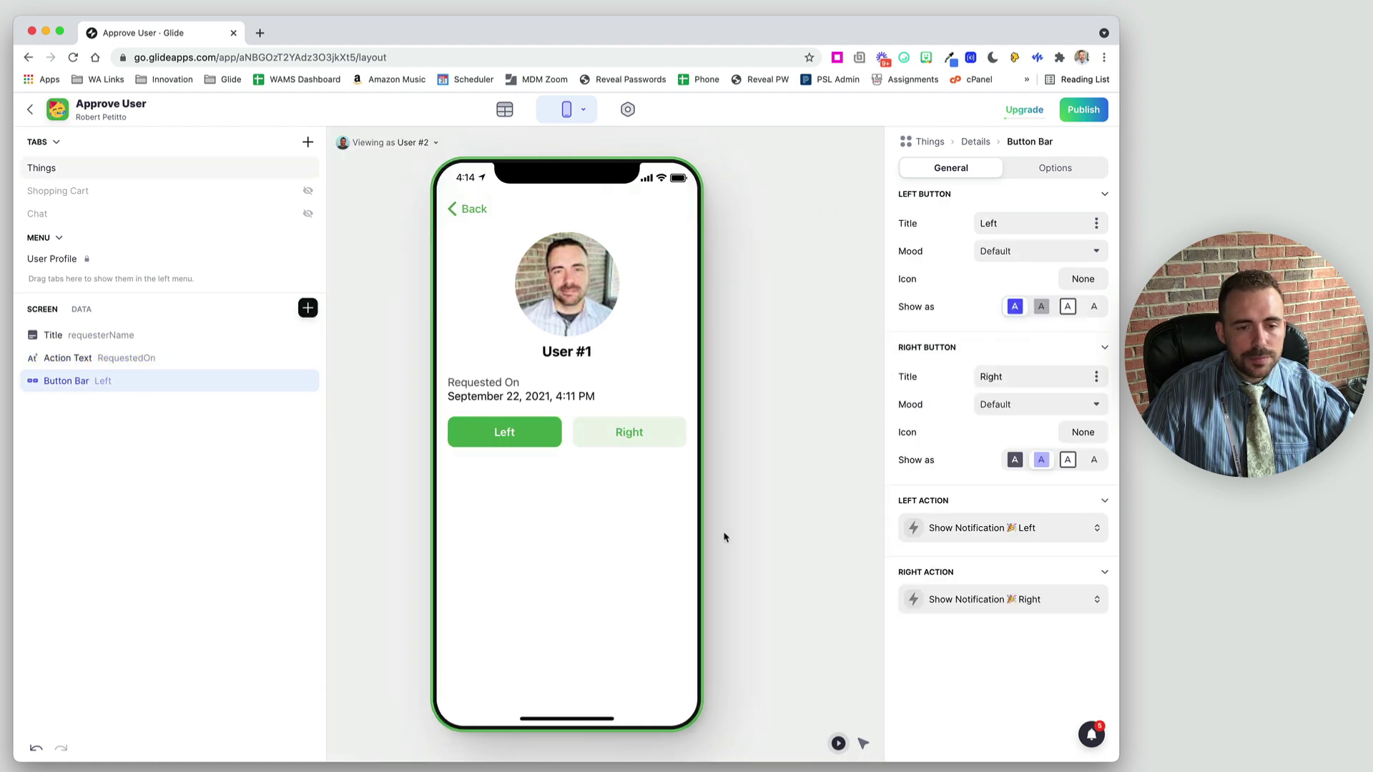
left_click_drag(1011, 224, 933, 222)
type("Approve")
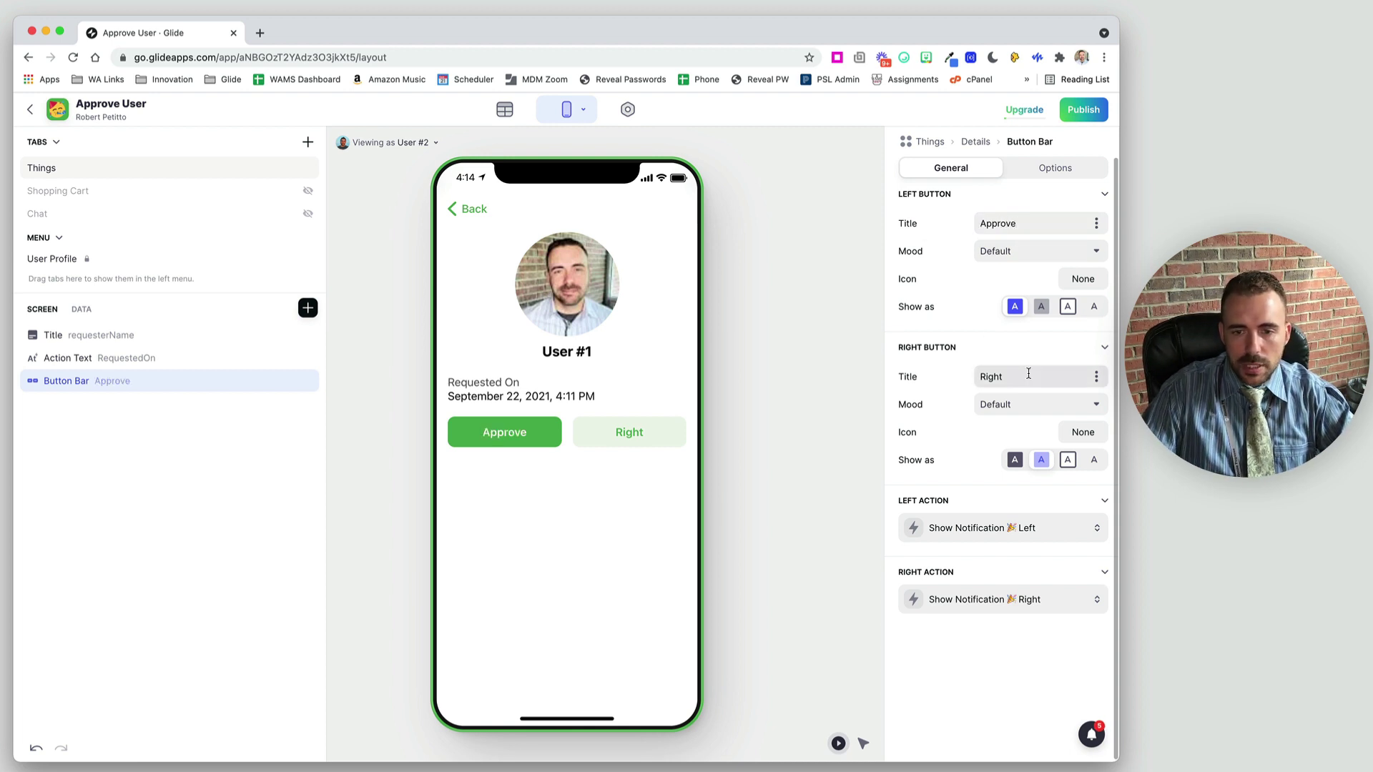
Title the bar's right button Decline and give it the outlined style.
left_click_drag(1009, 377, 949, 377)
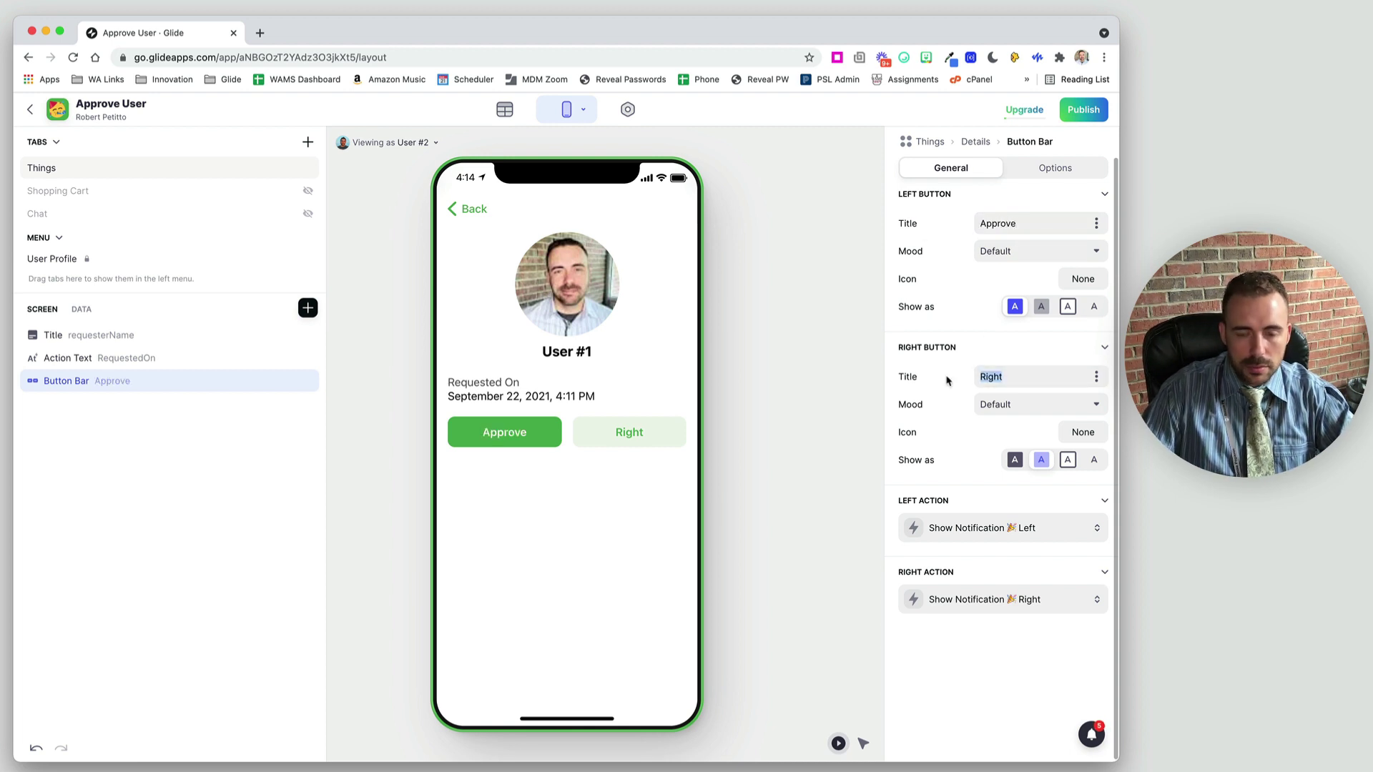
type("Decline")
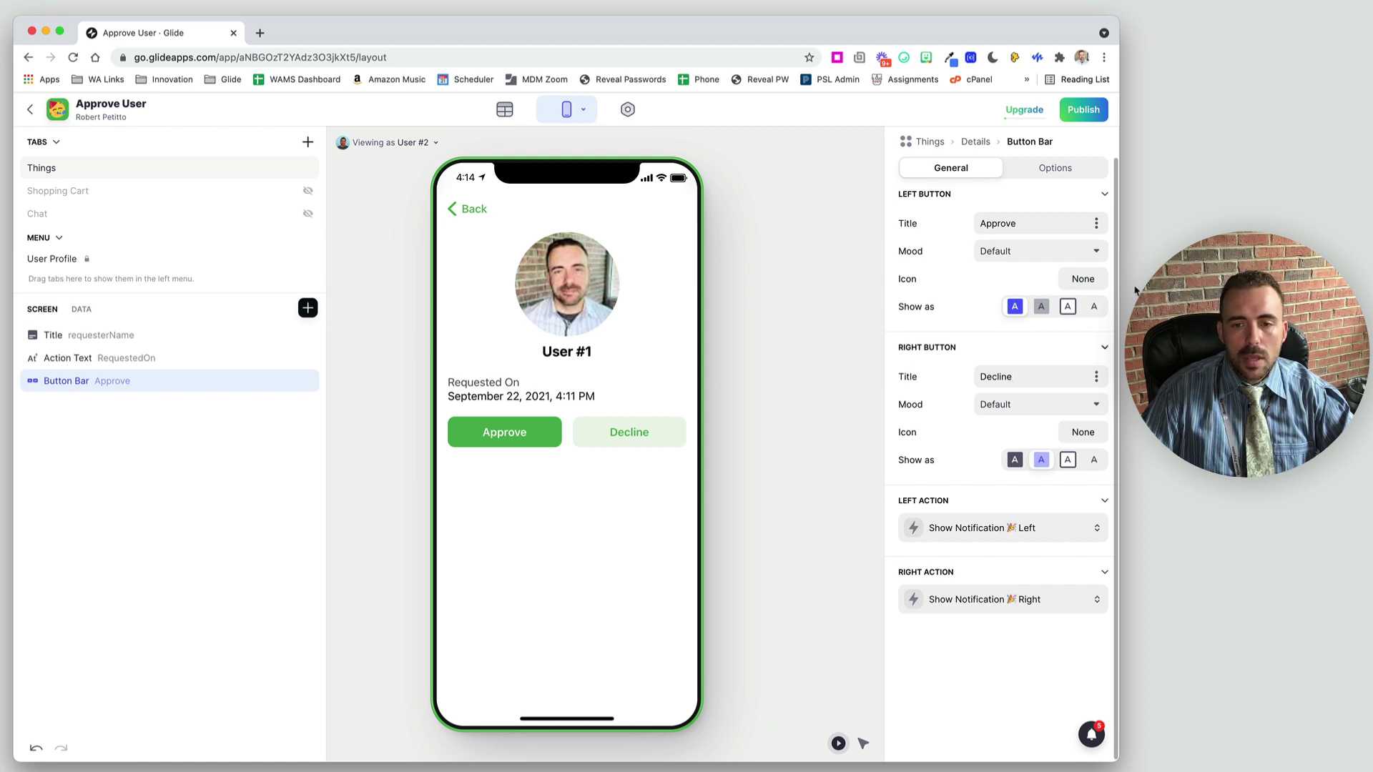
left_click(1071, 463)
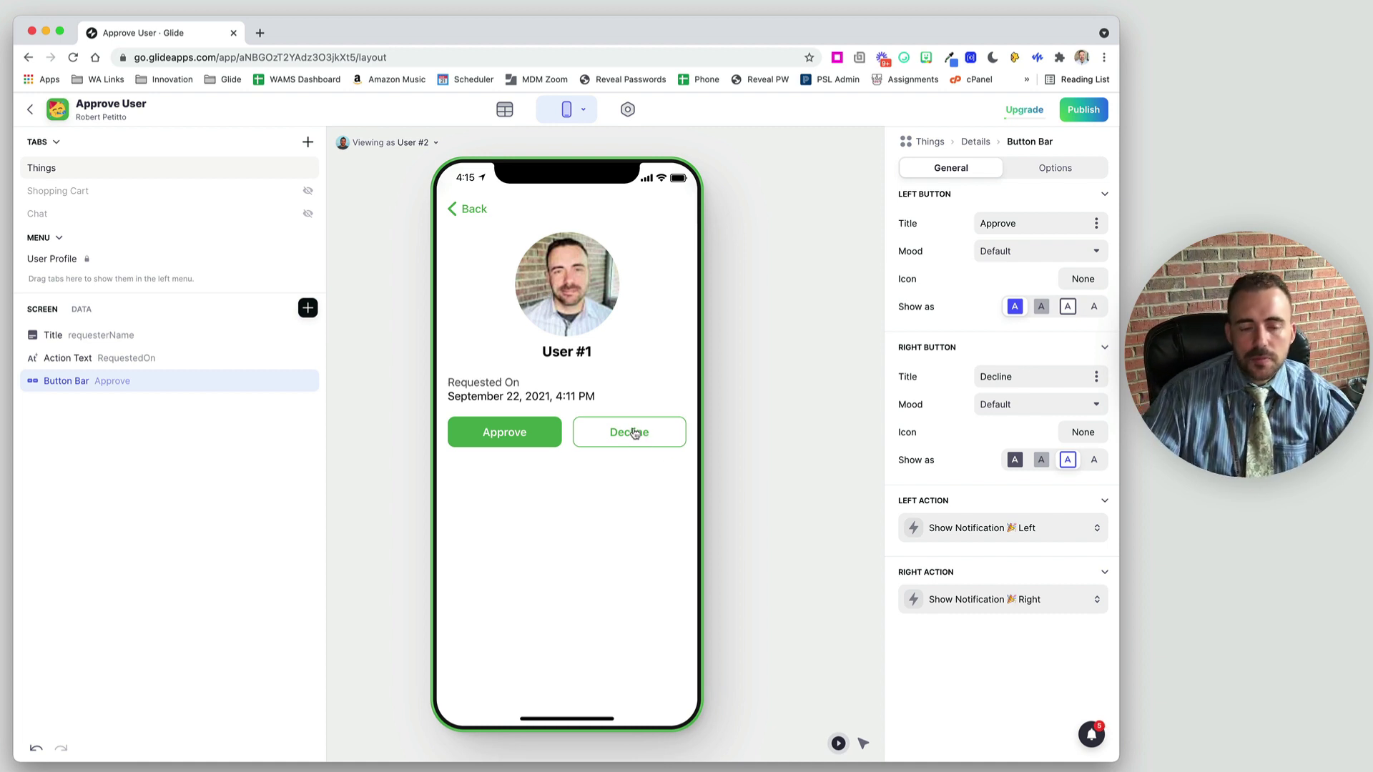
Create a new custom action for the Approve button and change its first step to Go Back.
left_click(977, 533)
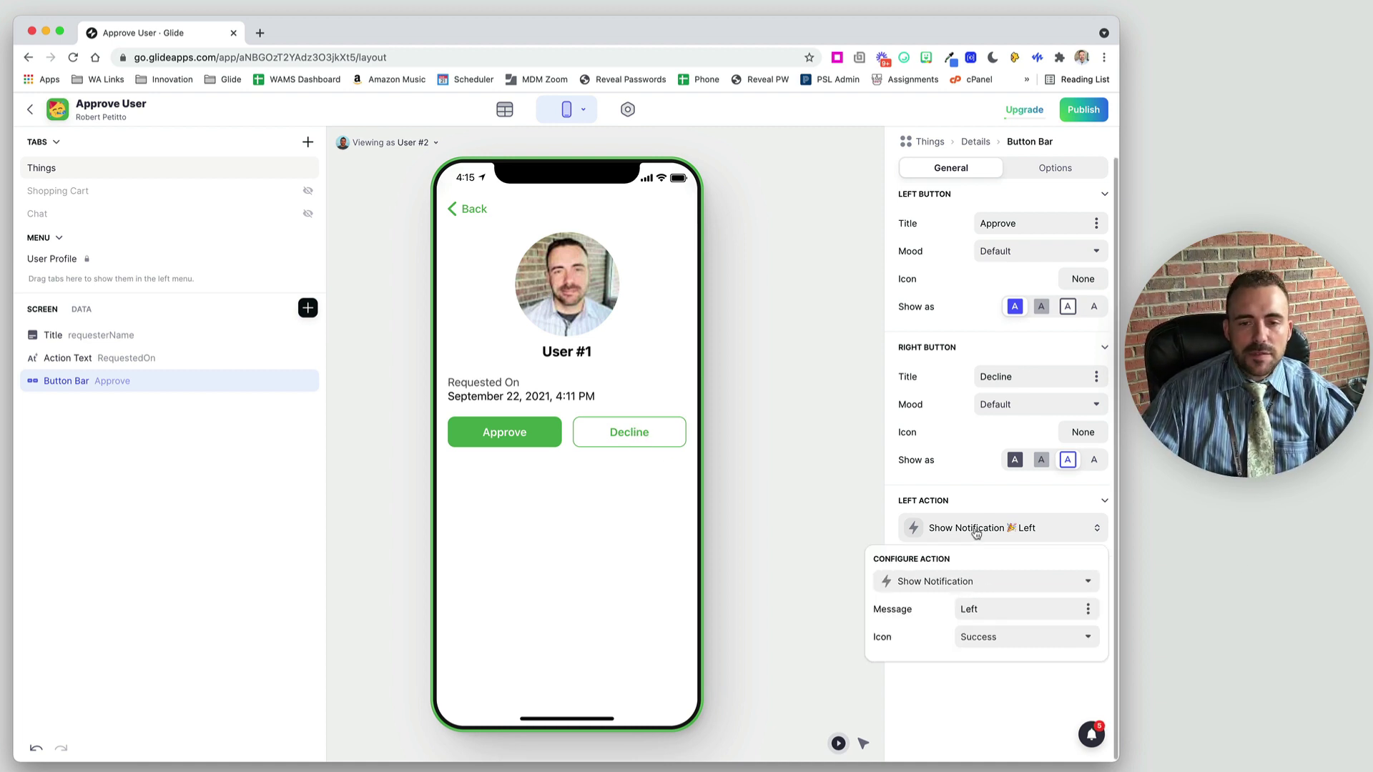
left_click(929, 582)
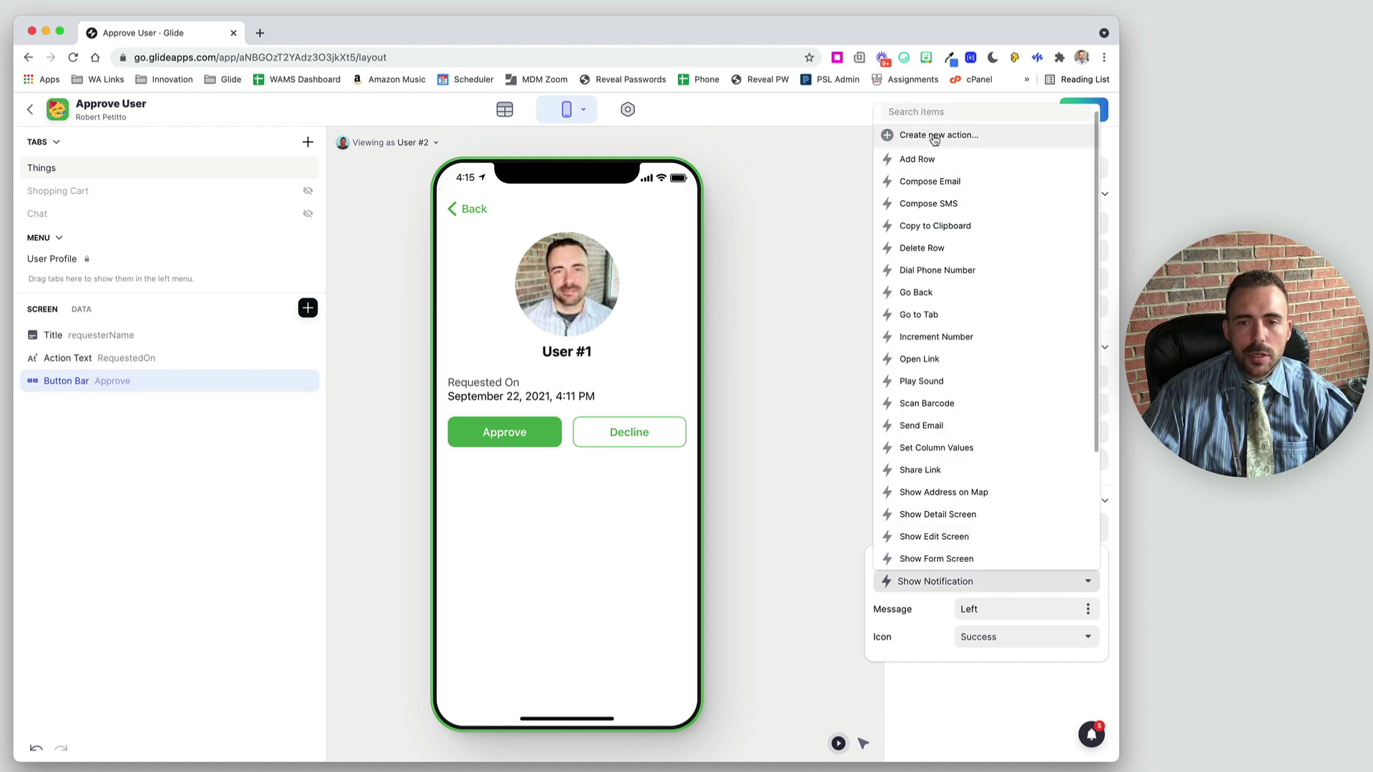
left_click(973, 135)
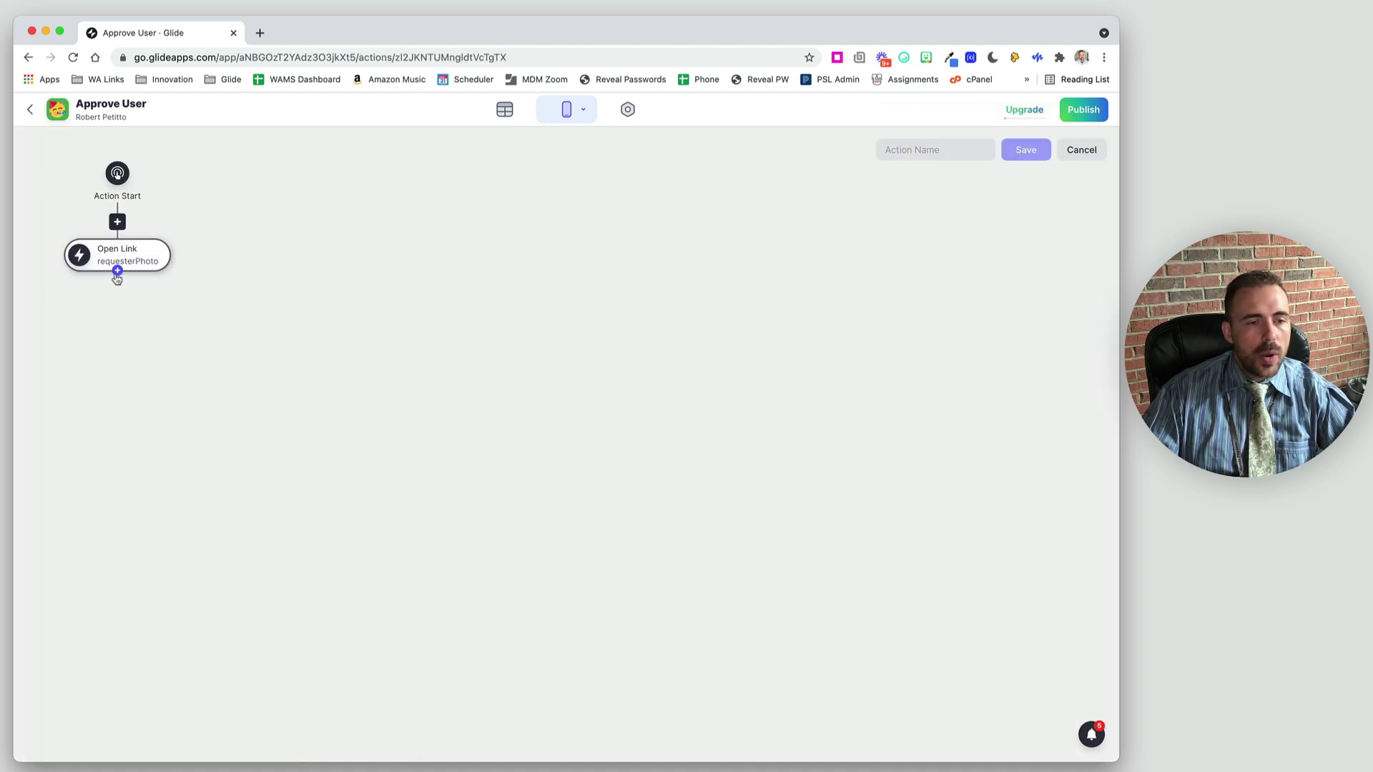
left_click(123, 257)
left_click(206, 333)
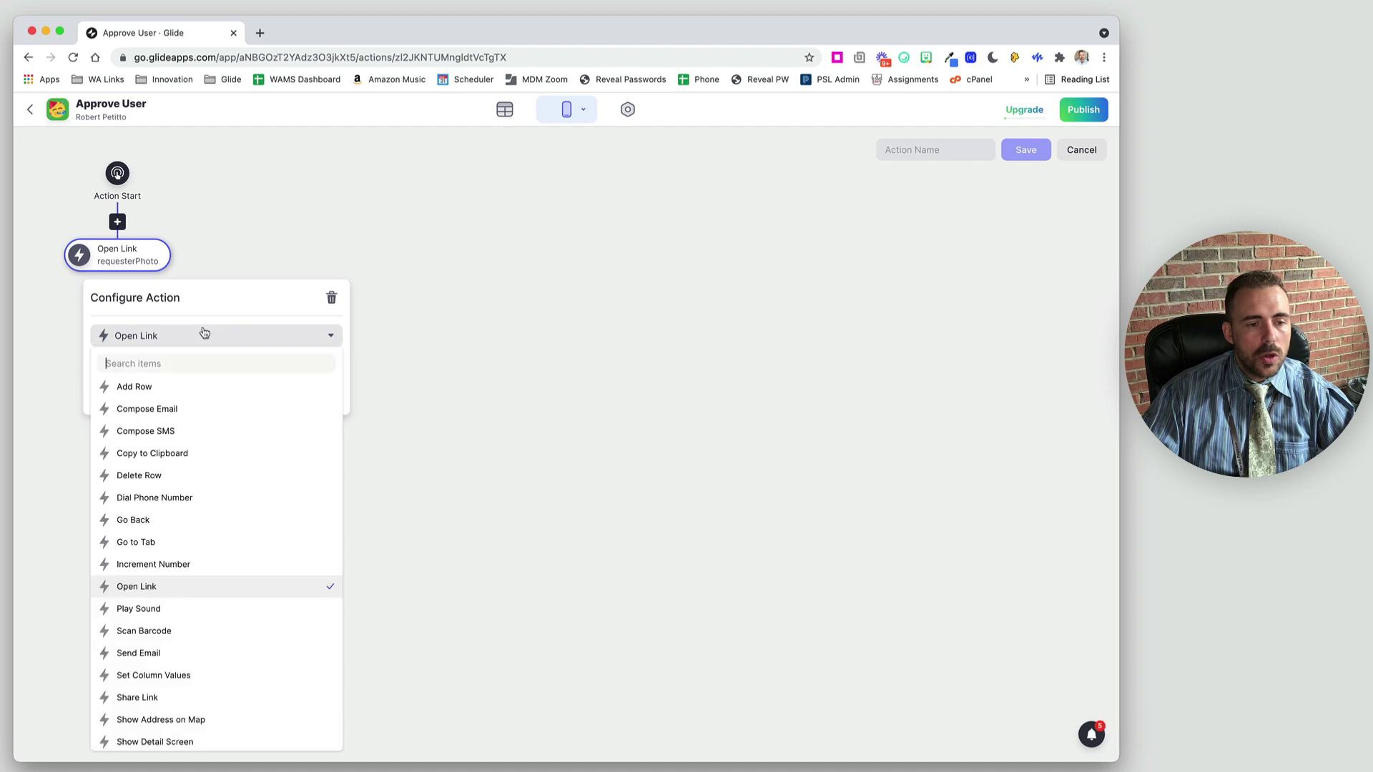
left_click(214, 521)
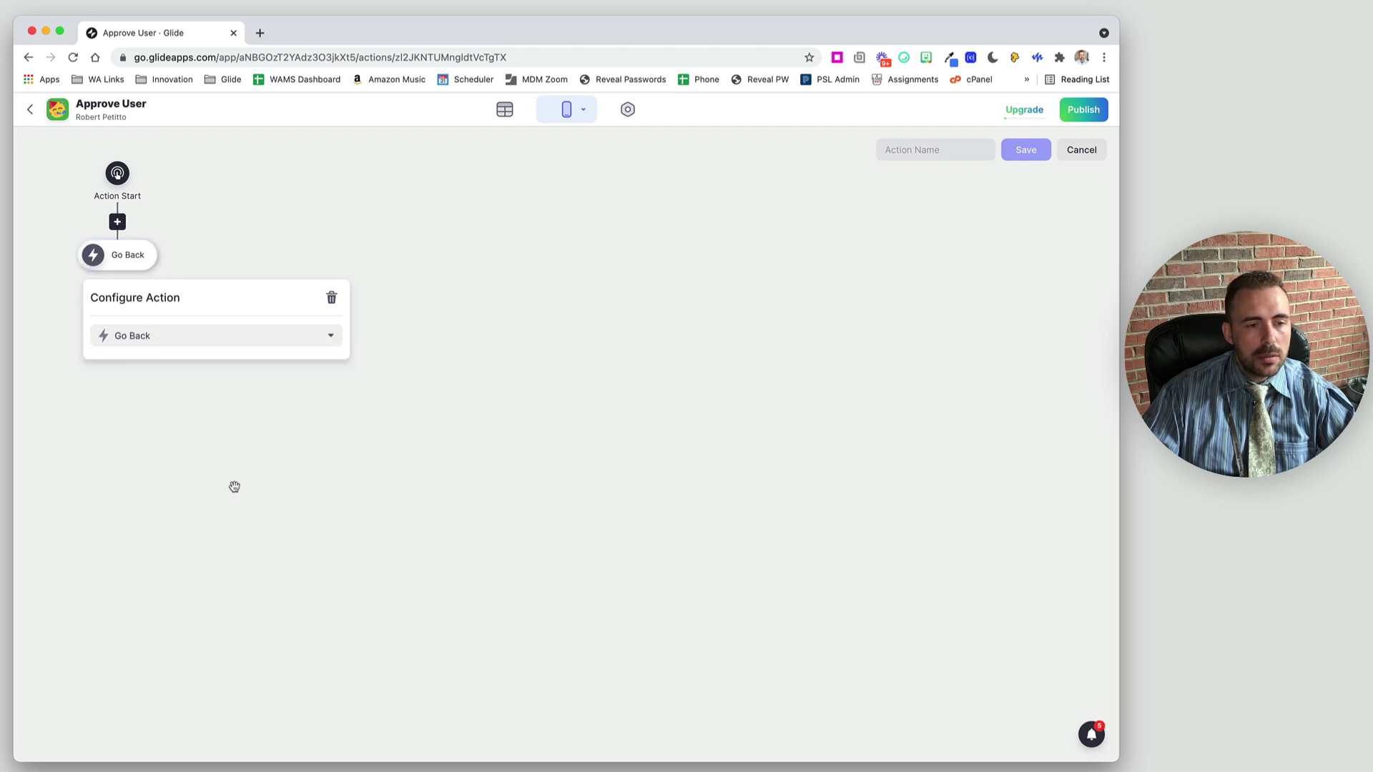
Add a Set Column Values step after Go Back that sets Approved to true in this item's row.
left_click(101, 266)
left_click(116, 268)
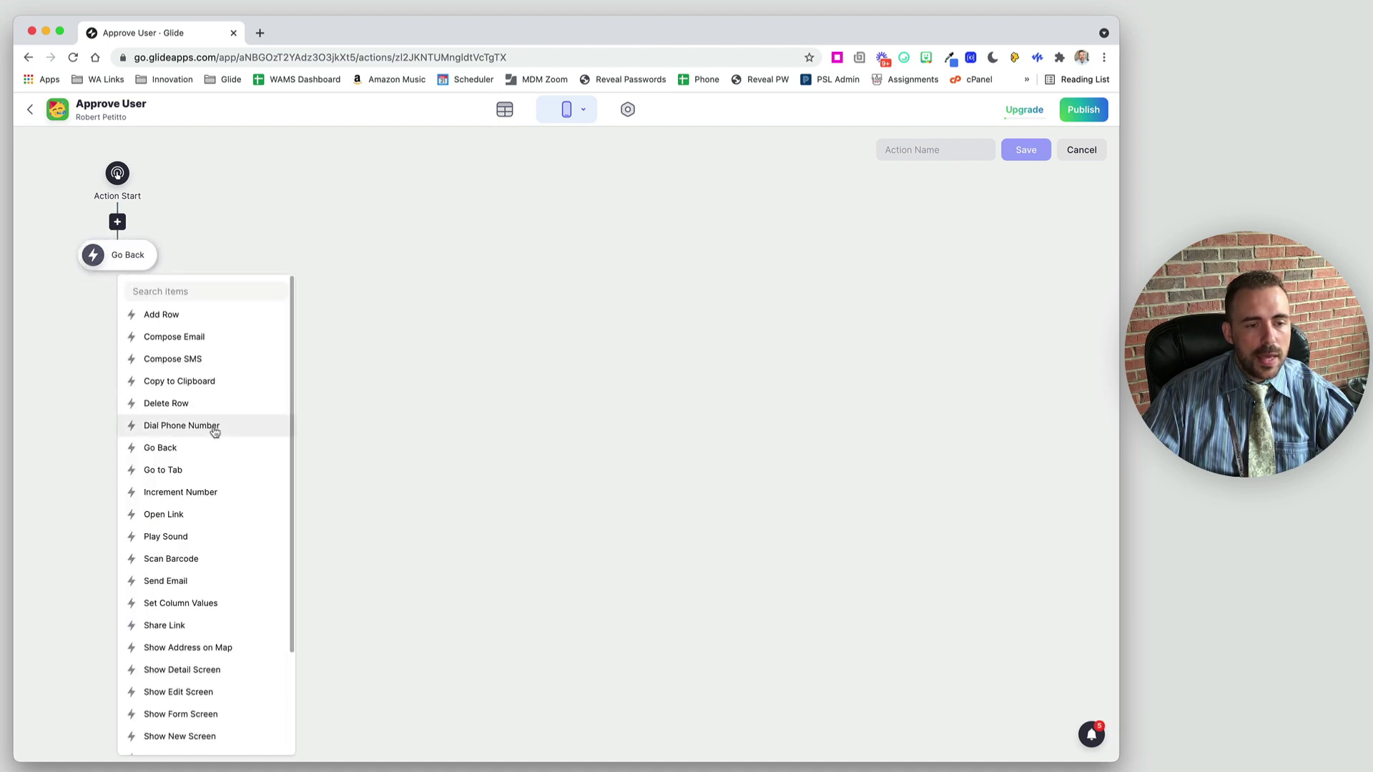
left_click(229, 605)
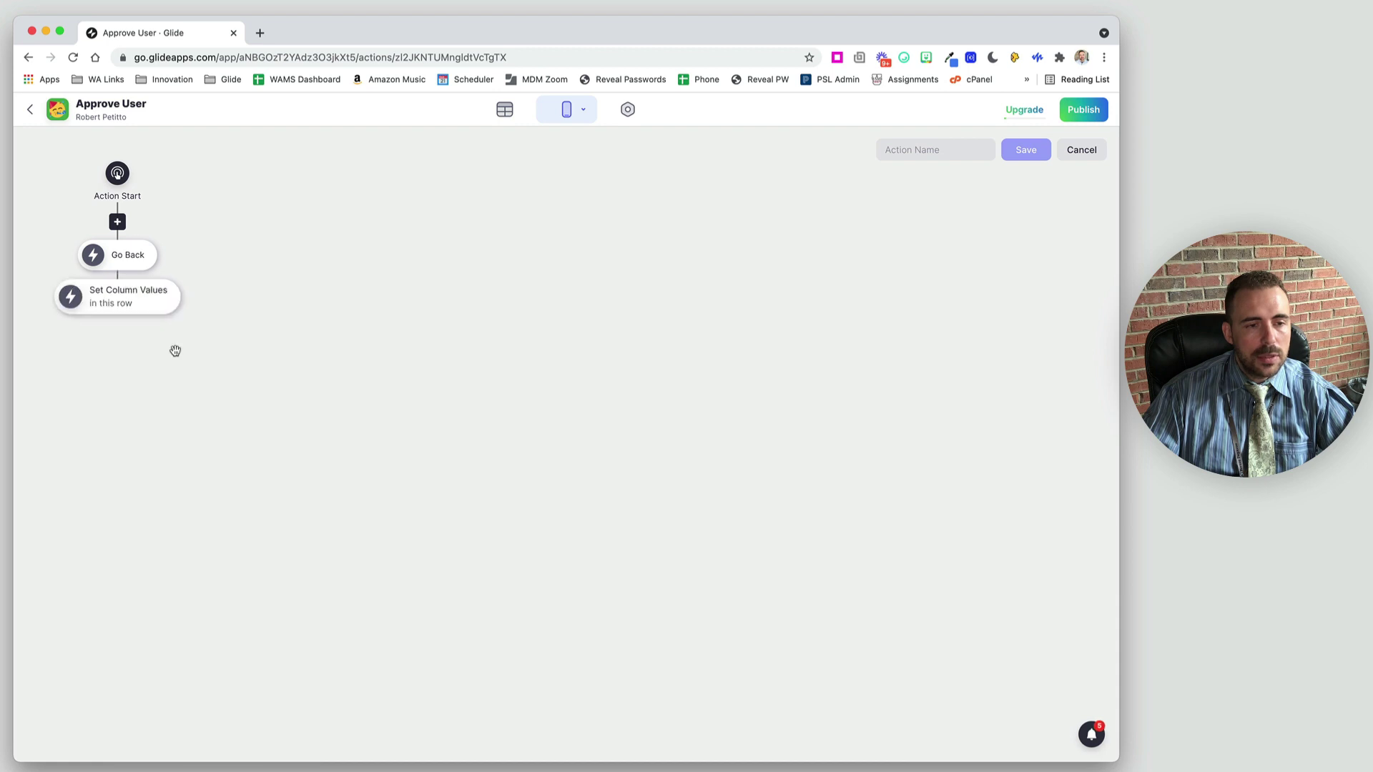
left_click(150, 306)
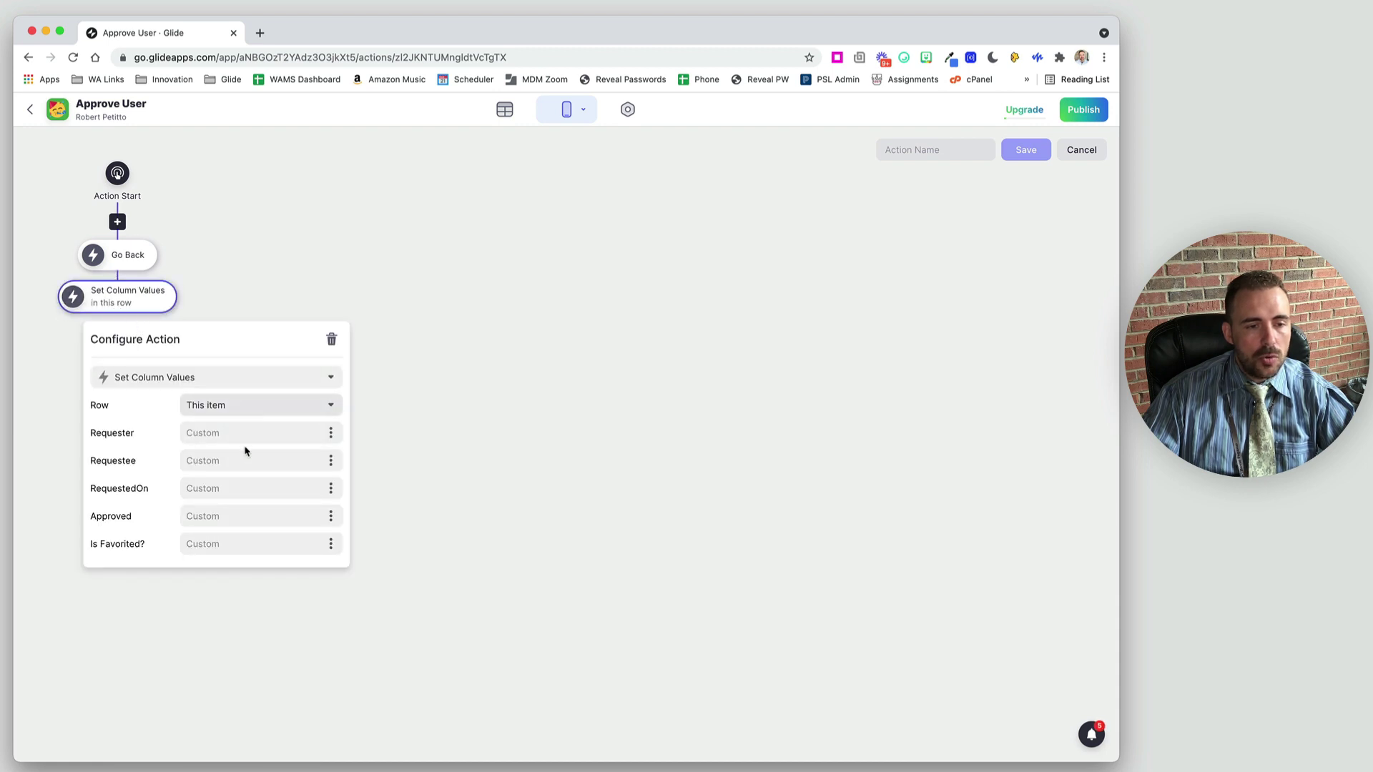
left_click(267, 516)
type("true")
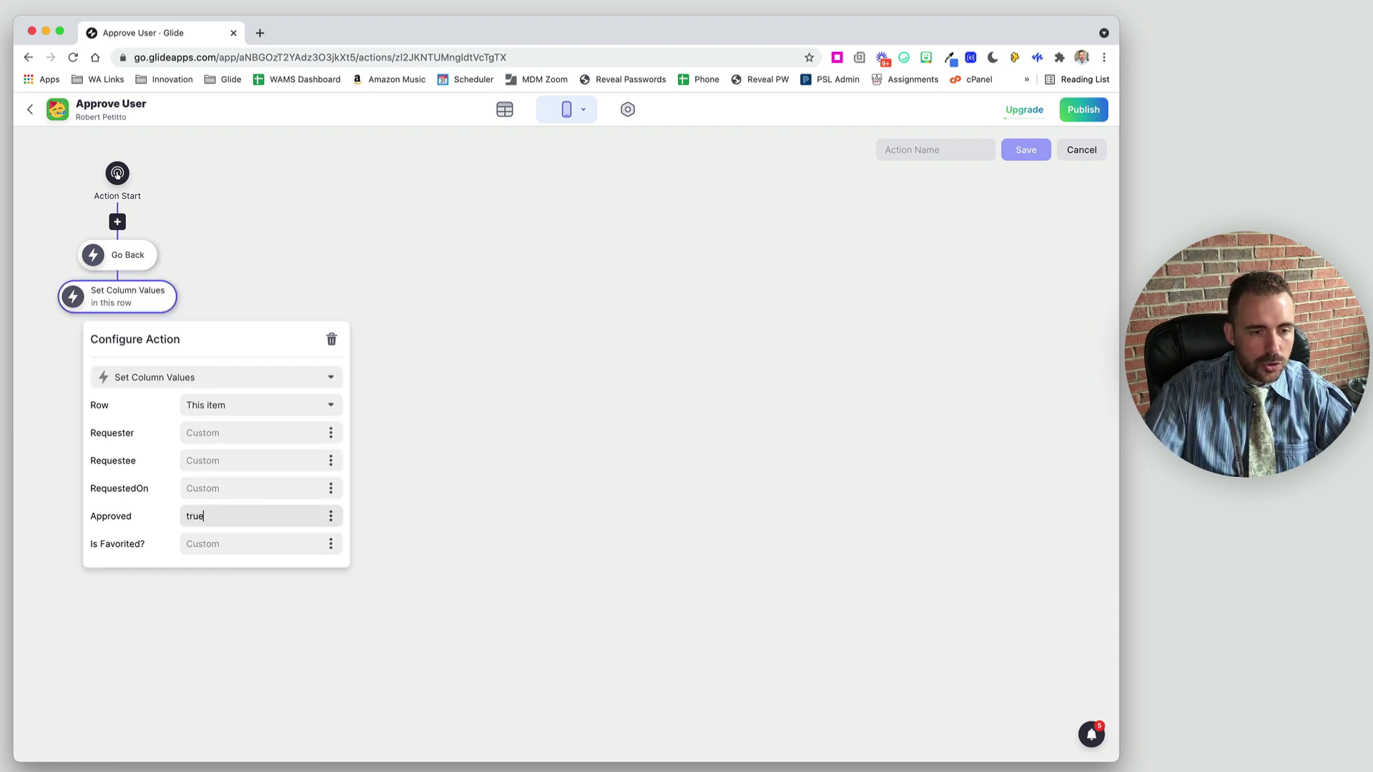
Name the custom action "approve" and save it.
left_click(935, 218)
left_click(954, 151)
type("a")
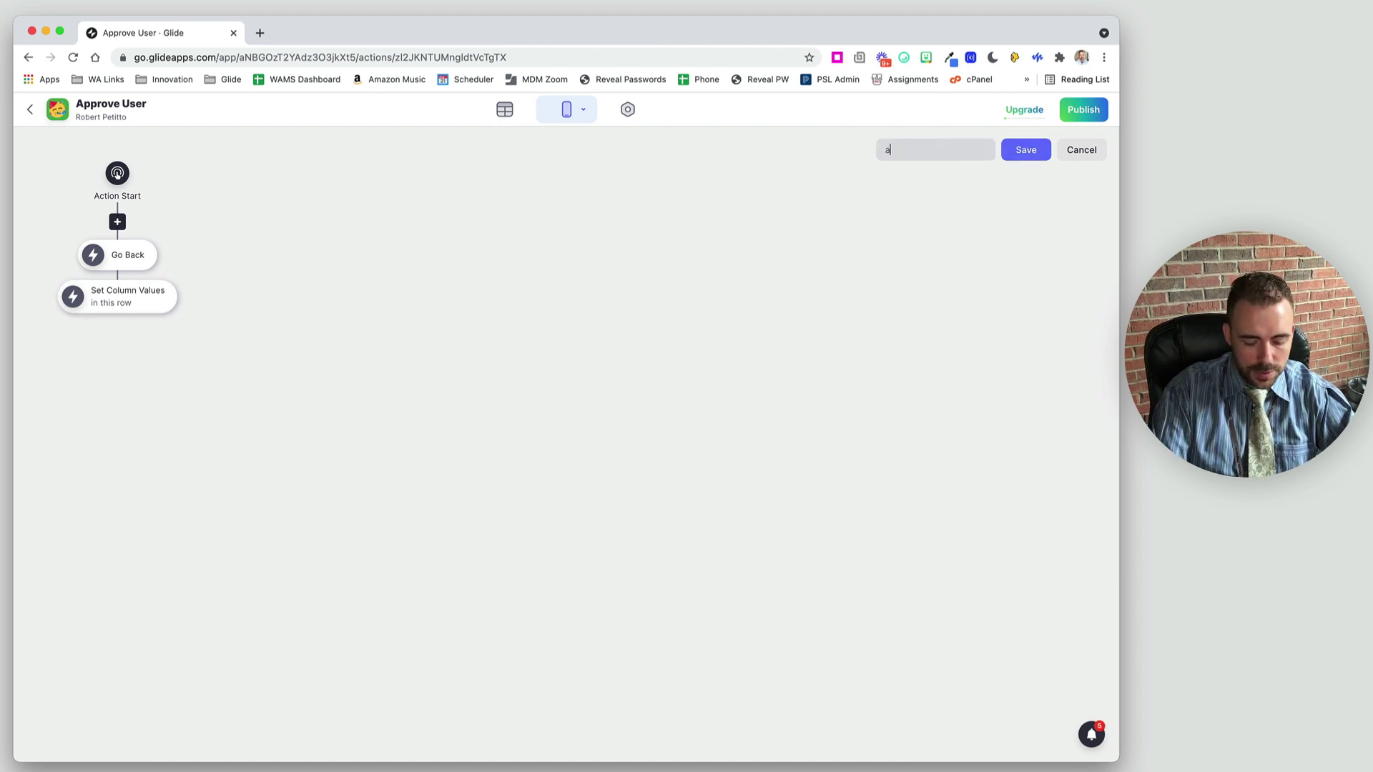
type("pproive")
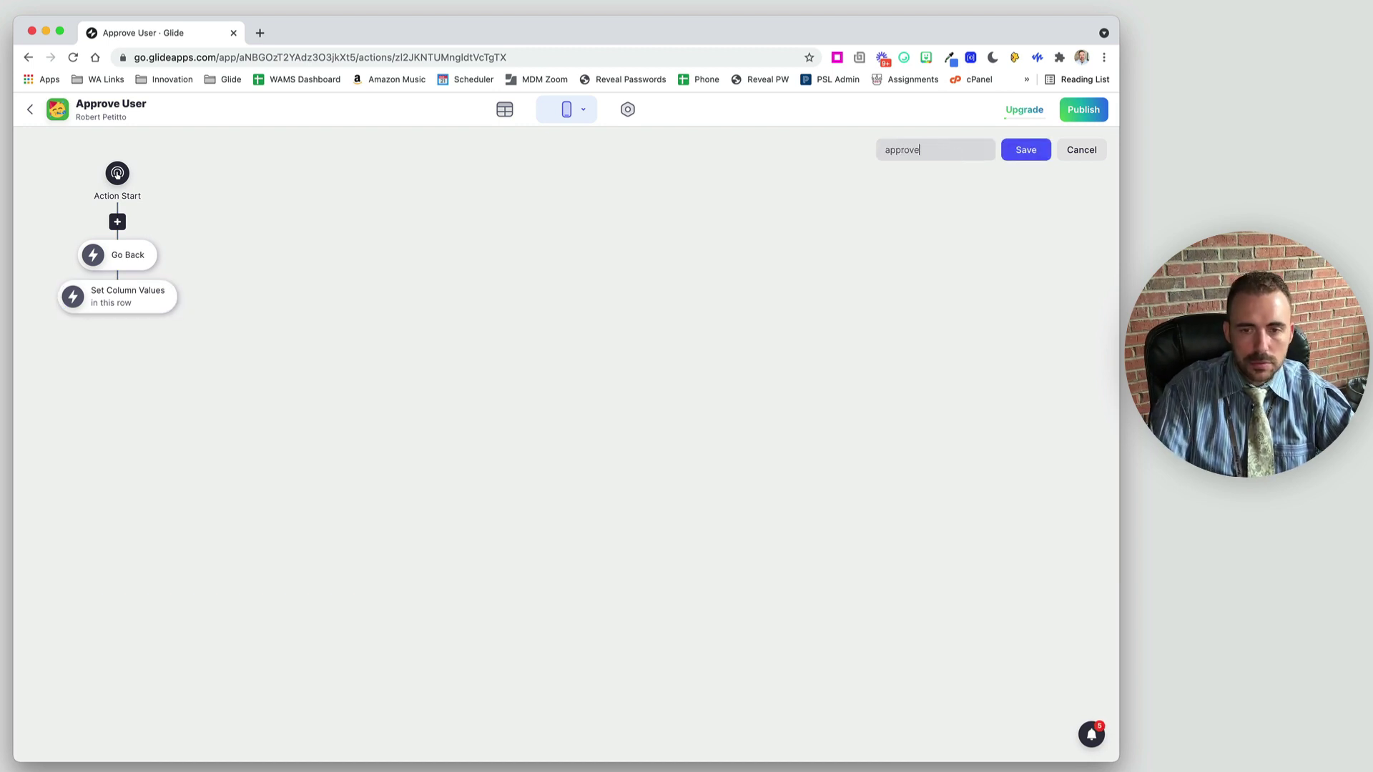
left_click(1030, 155)
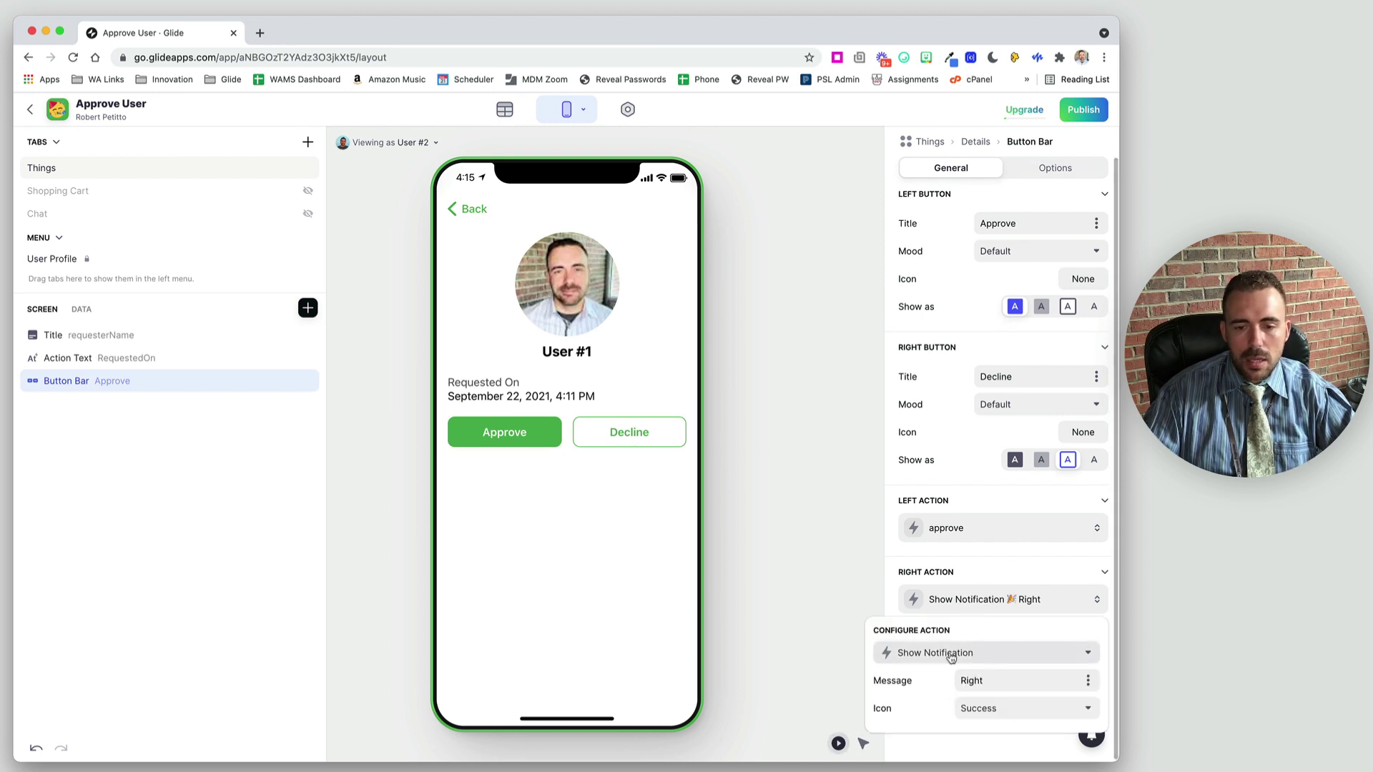
Create a new custom action for the Decline button and place a Go Back step ahead of Open Link.
left_click(958, 653)
left_click(967, 142)
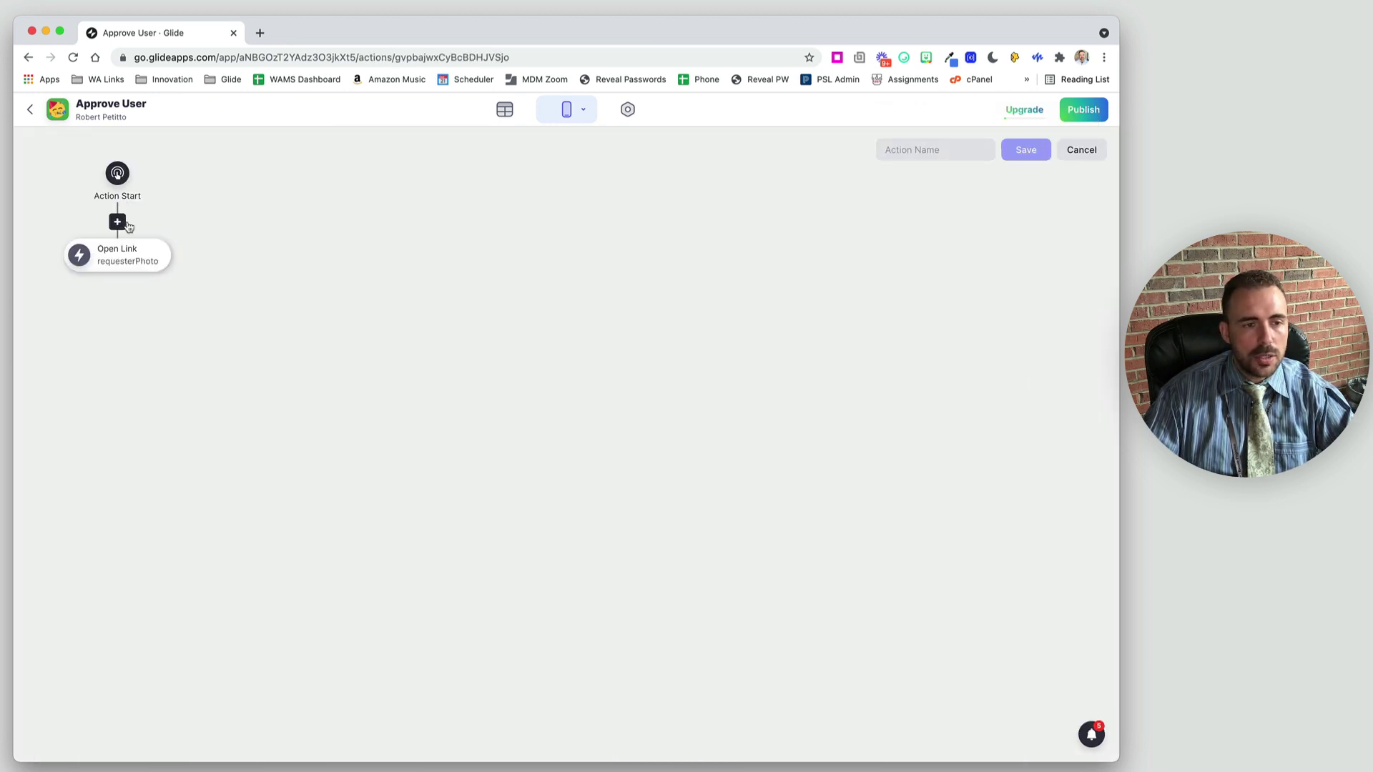
left_click(117, 269)
left_click(182, 452)
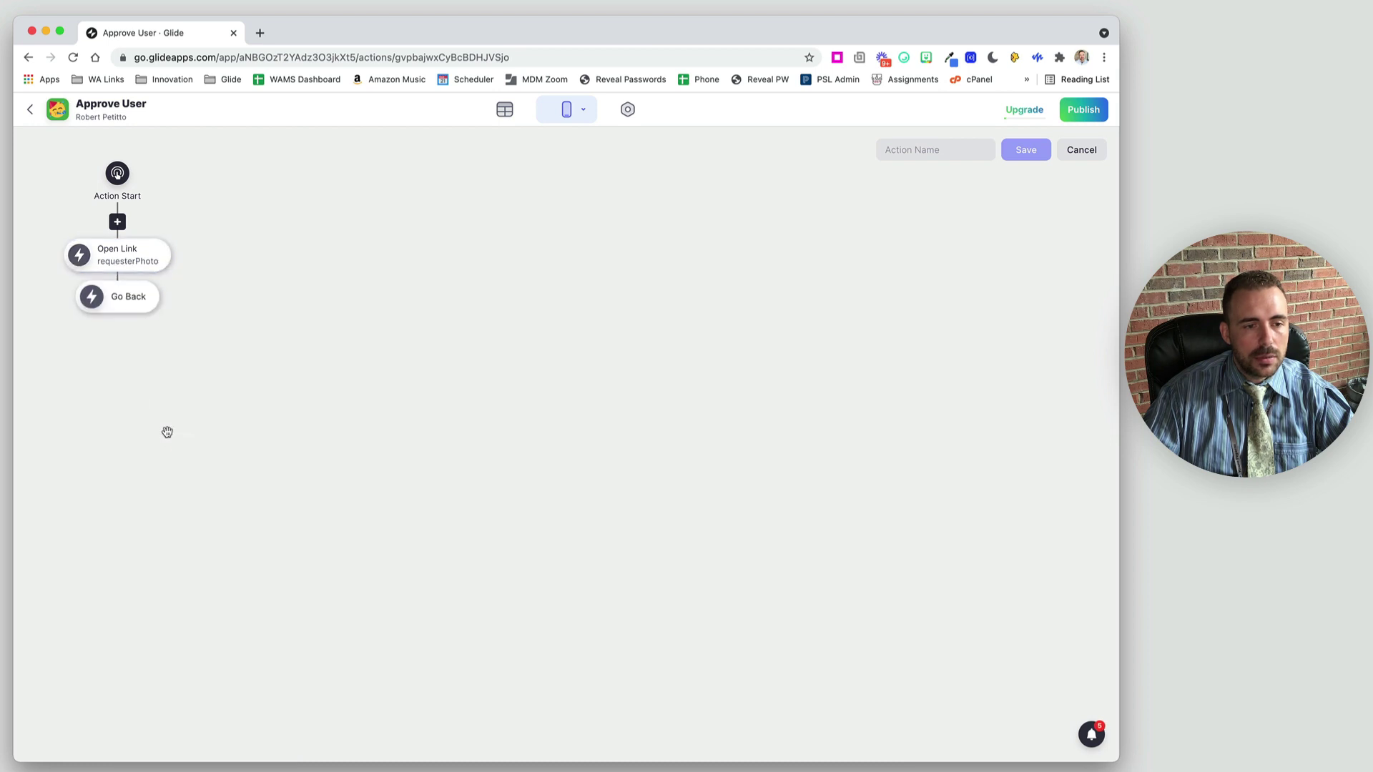
left_click_drag(145, 295, 136, 256)
Change the Open Link step to Set Column Values, setting Approved to false in this item's row.
left_click(143, 297)
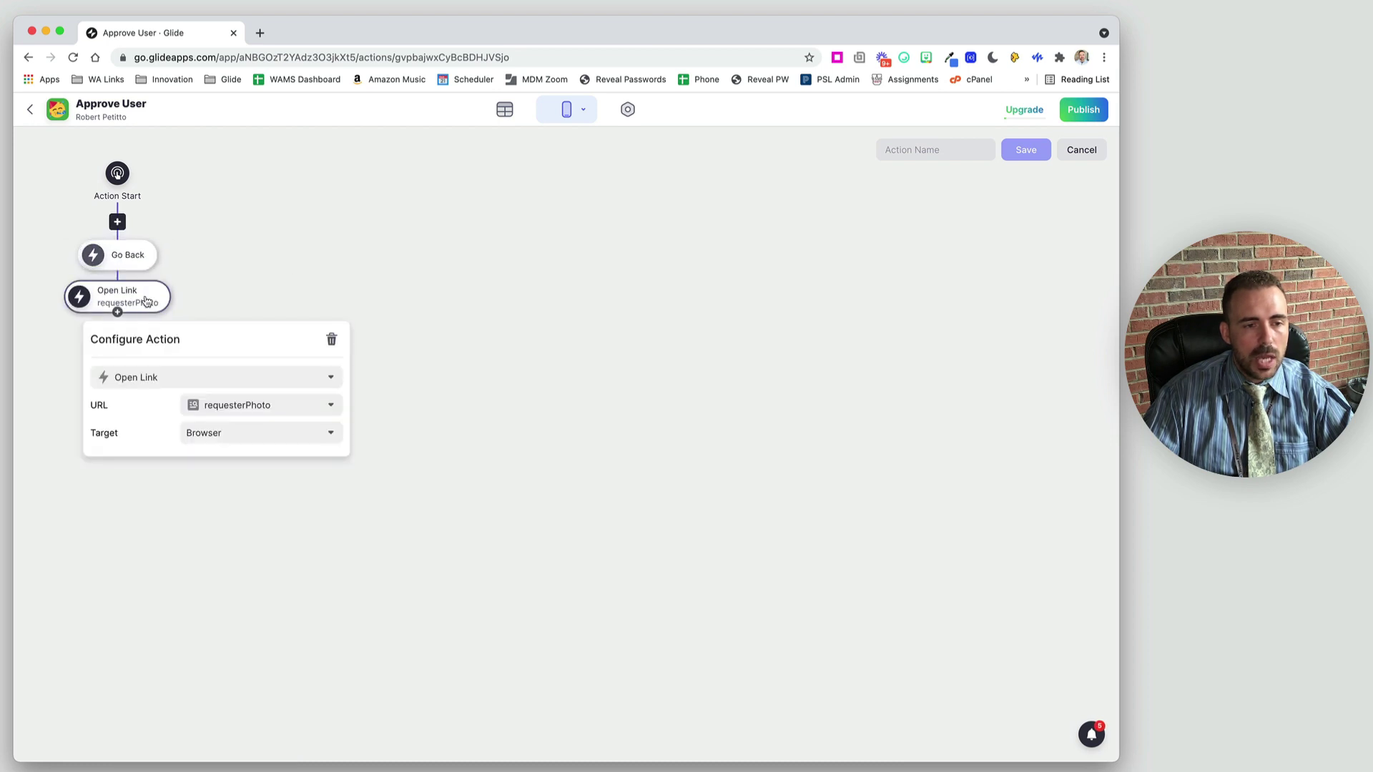
left_click(197, 380)
type("set")
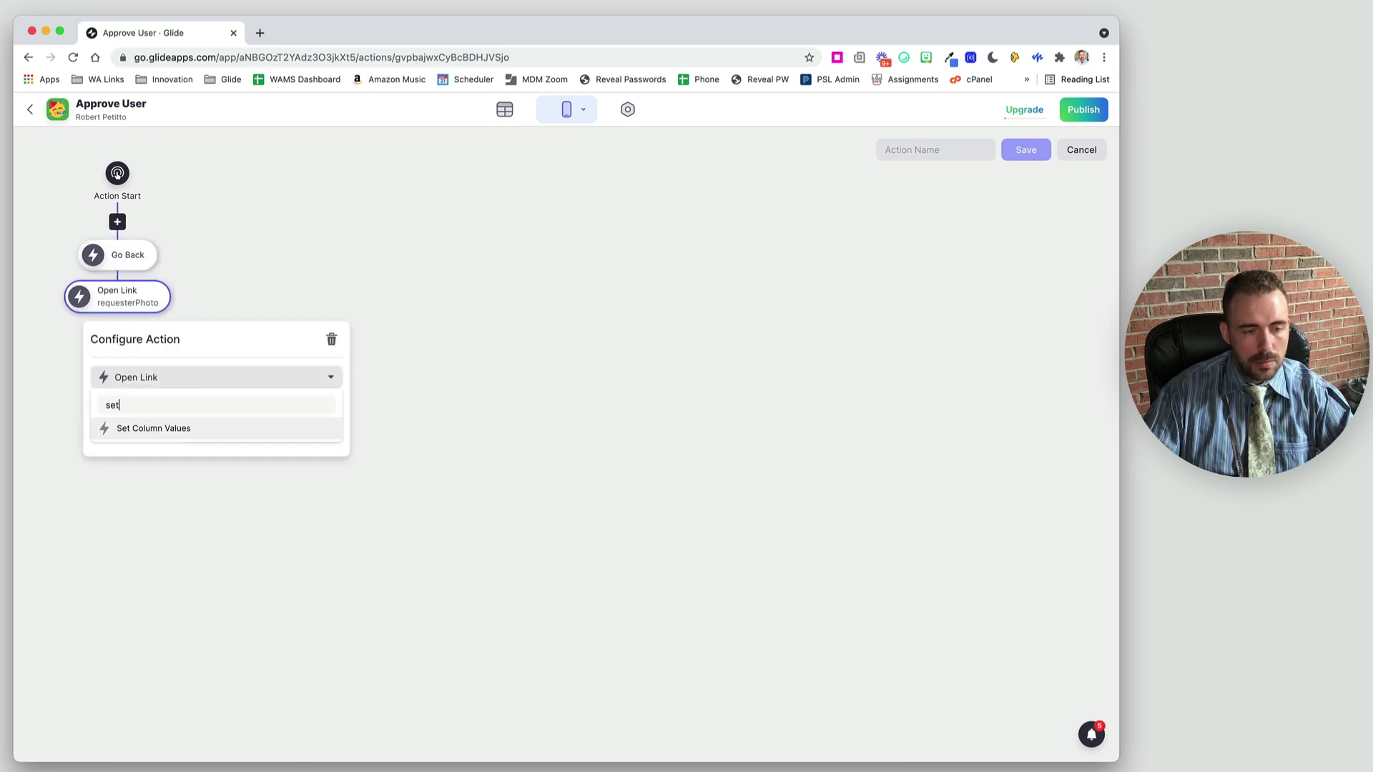
left_click(175, 434)
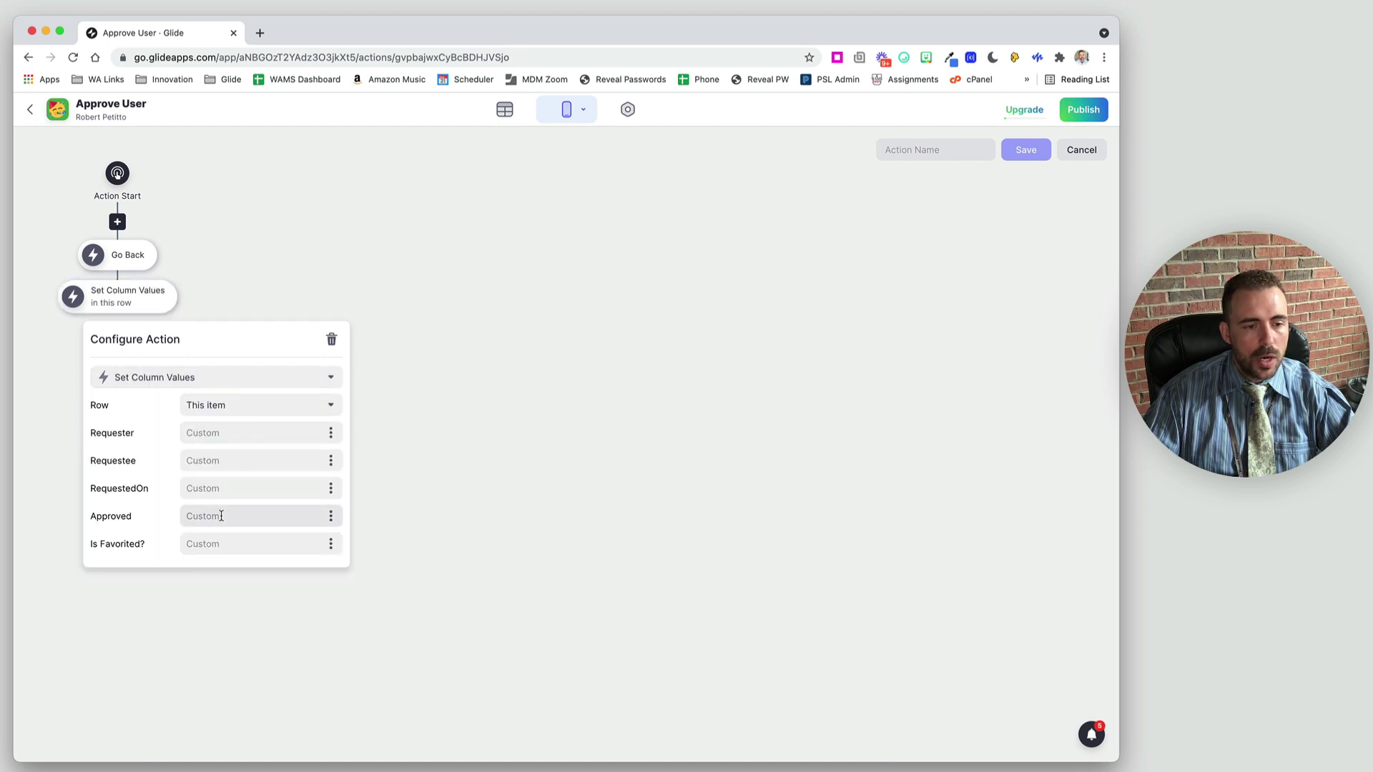
type("false")
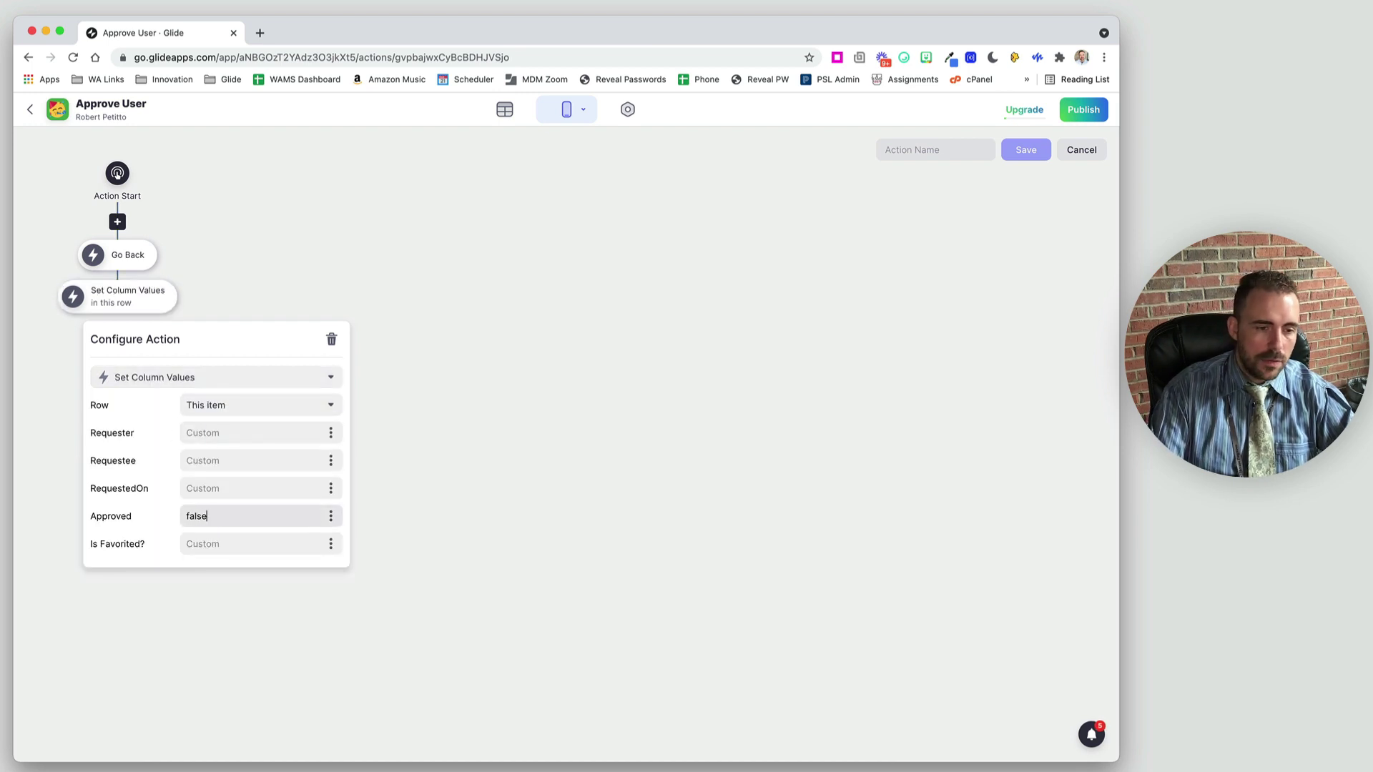
Save the custom action as "decline" and decline User #1's request in the app preview.
left_click(588, 405)
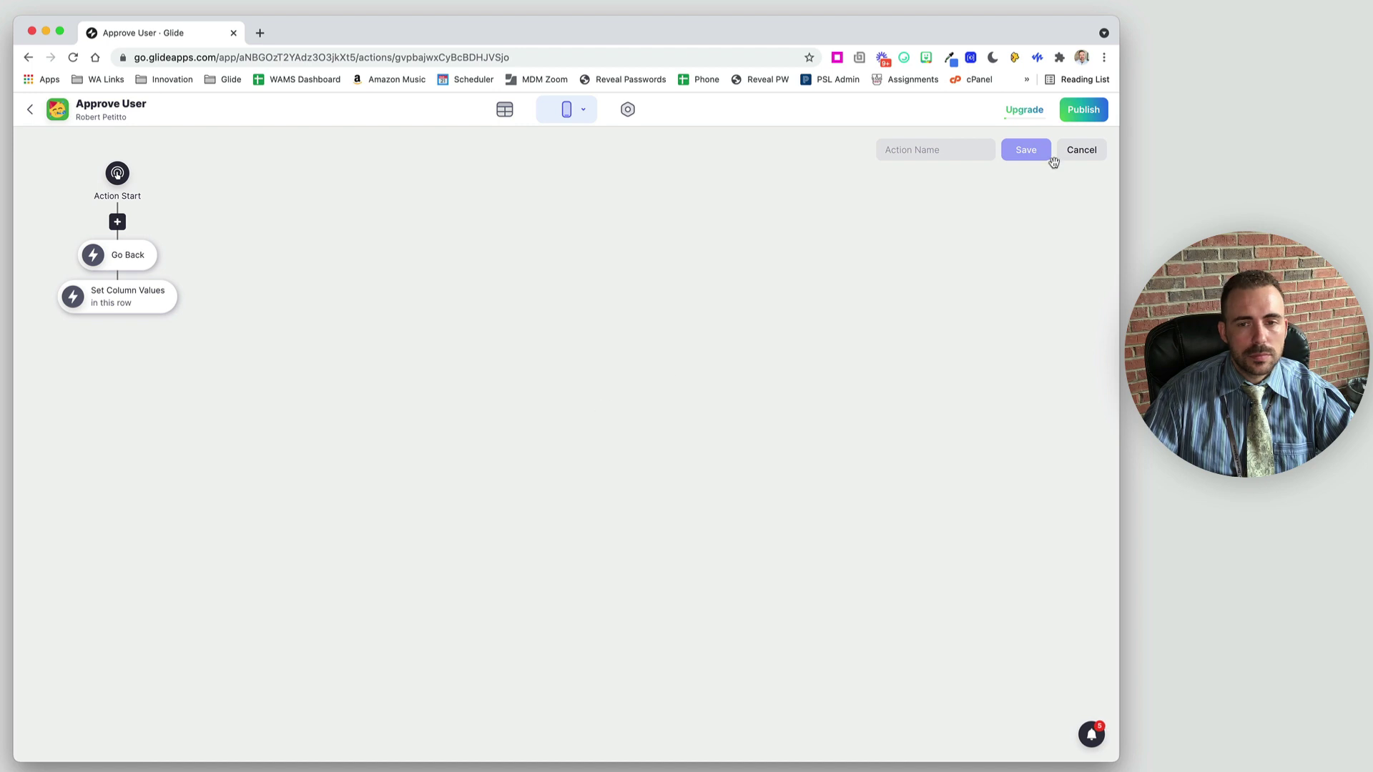
type("decl")
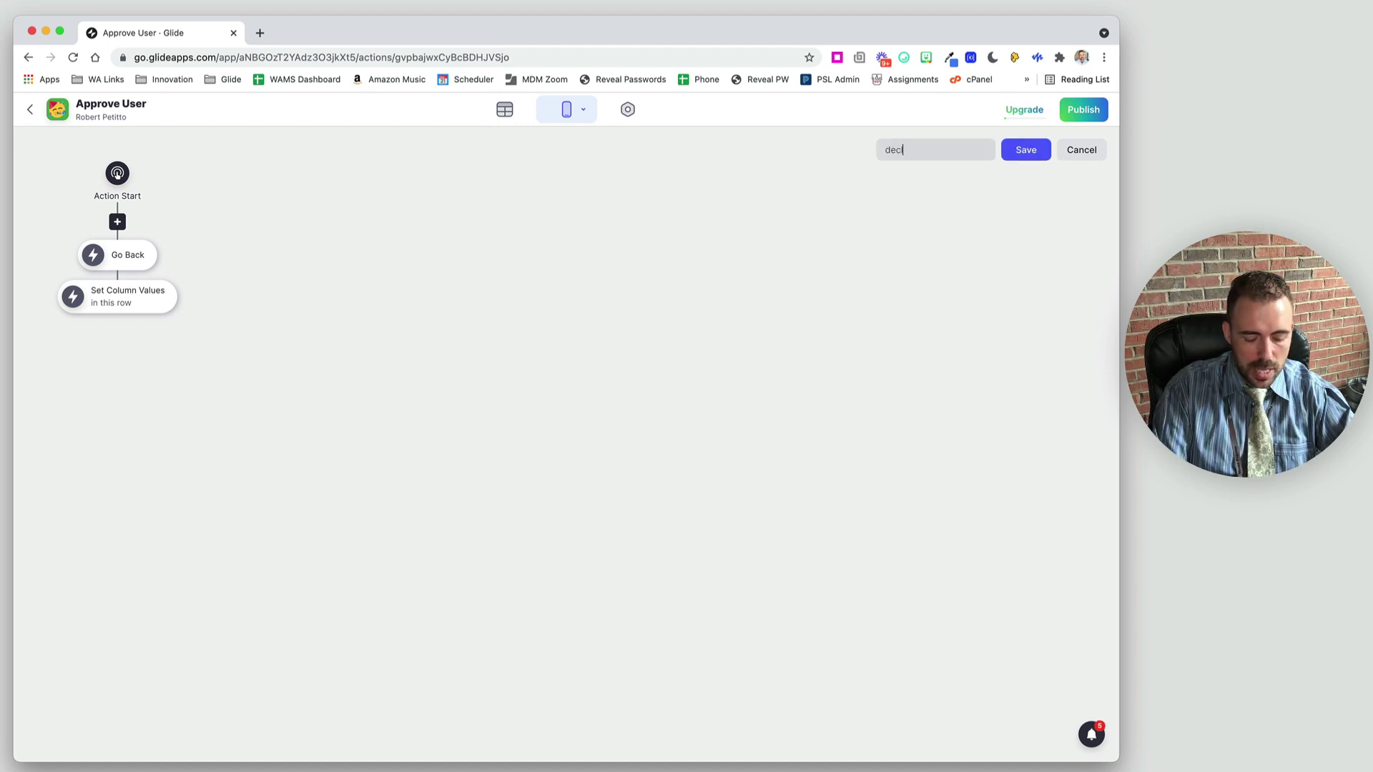
type("ine")
left_click(1025, 150)
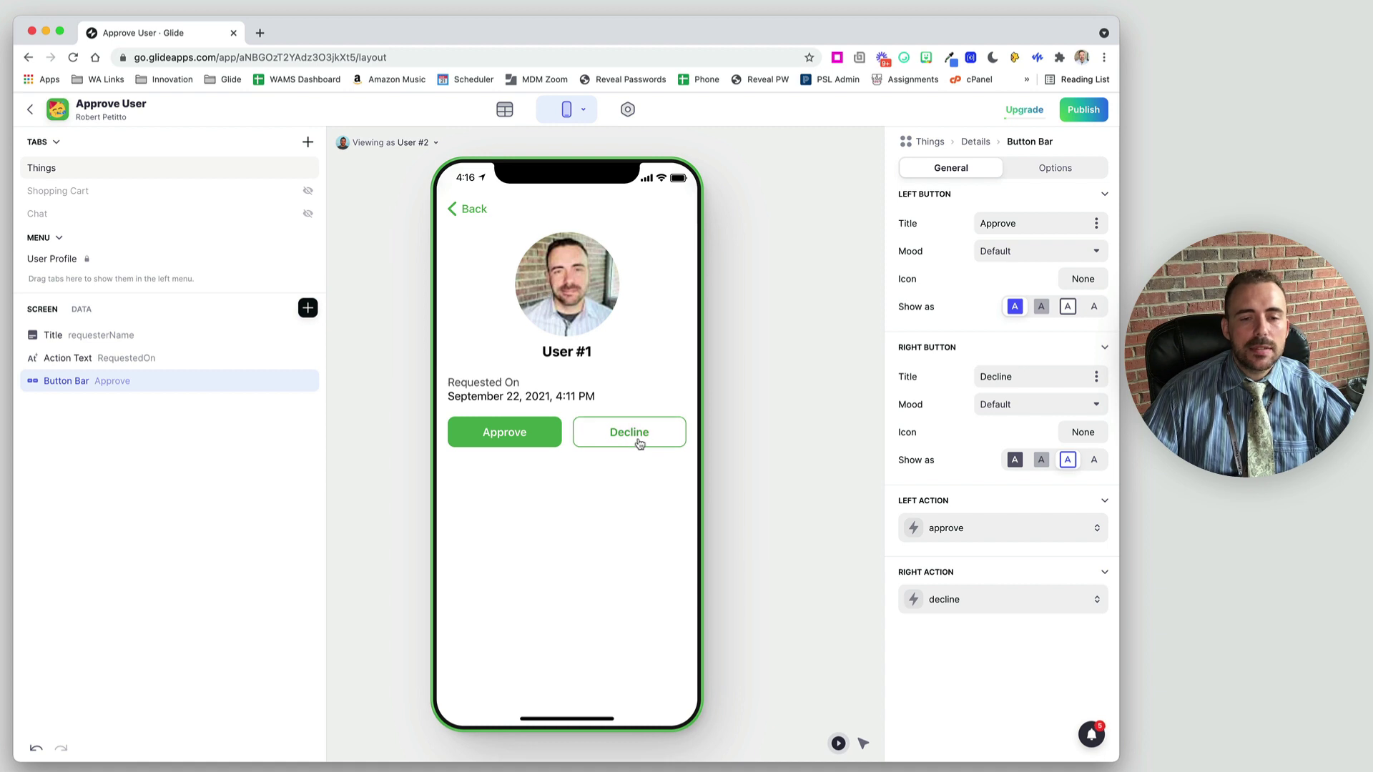
left_click(640, 445)
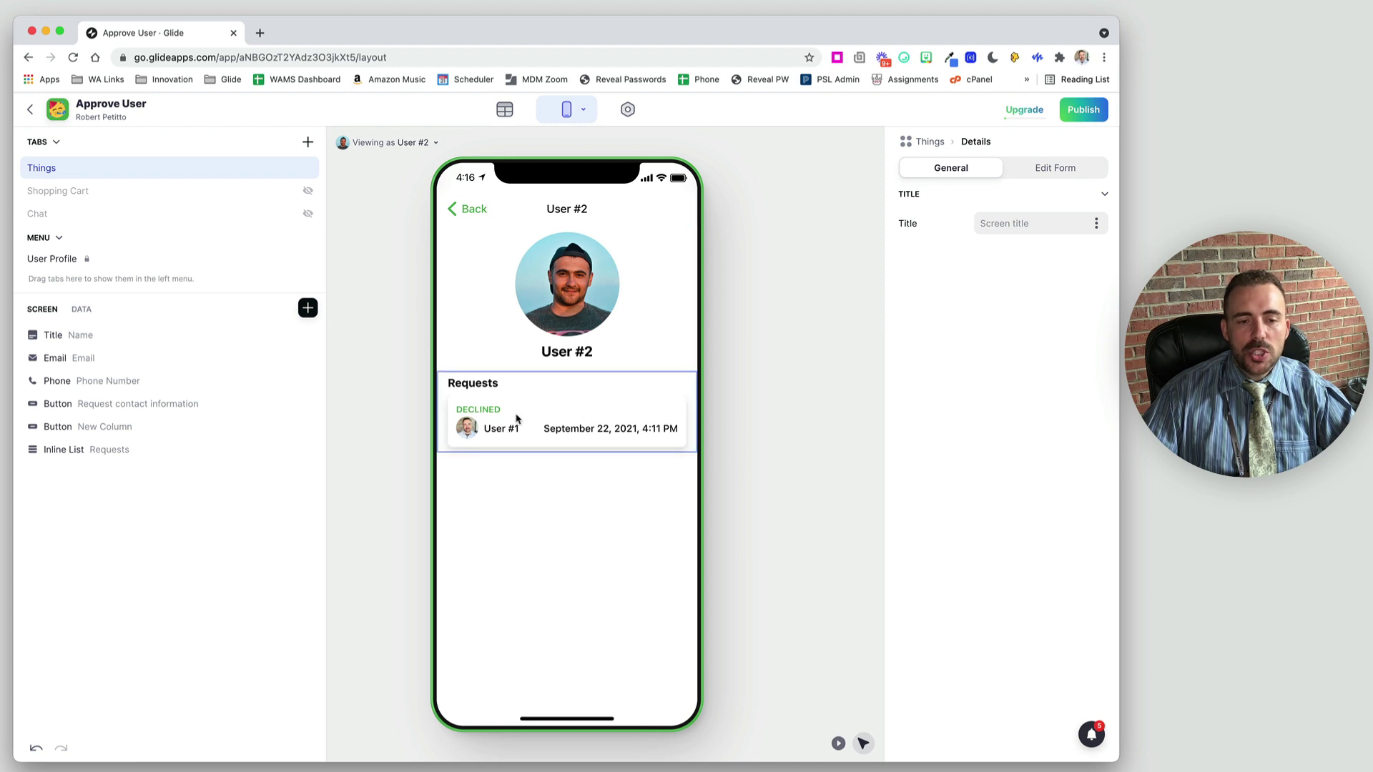
Add a second filter to the Requests inline list so that Status includes "new".
left_click(547, 420)
left_click(1055, 167)
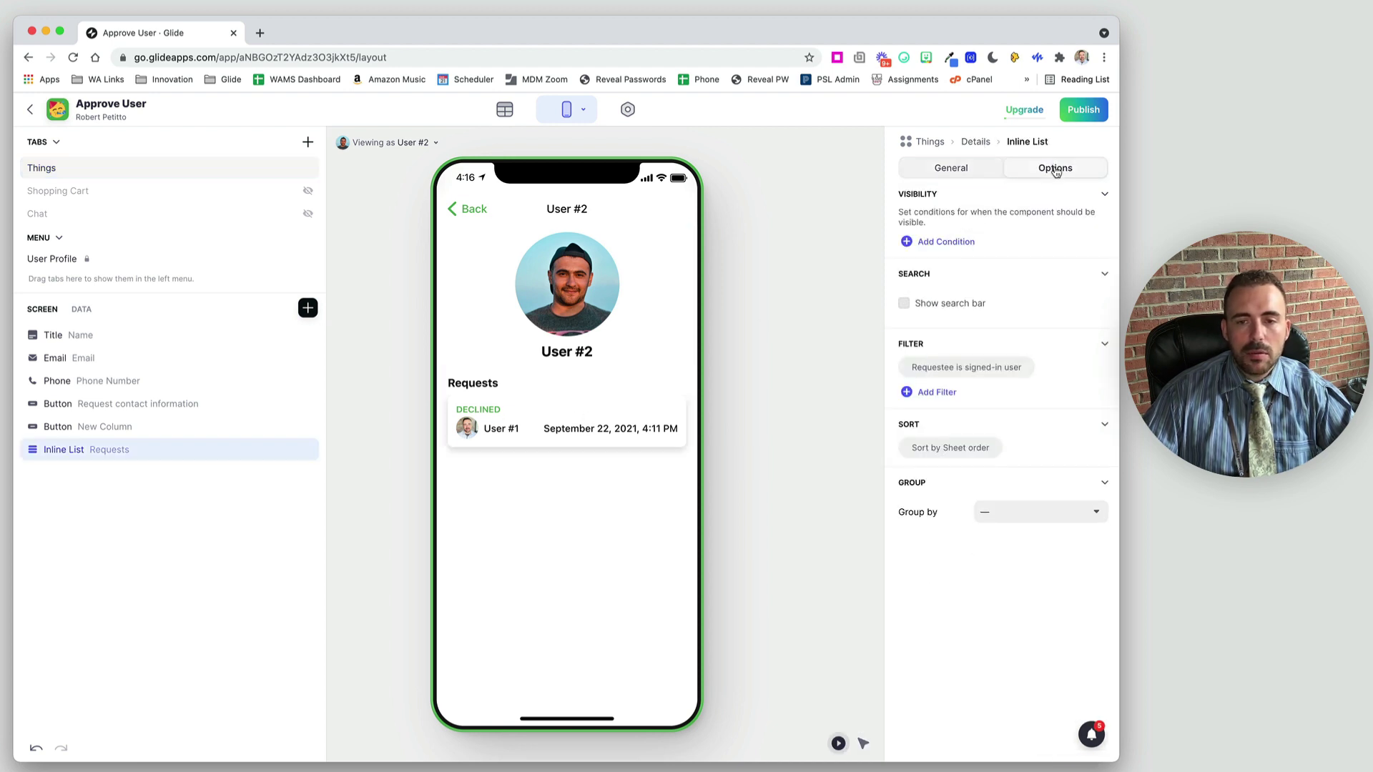
left_click(944, 393)
left_click(965, 476)
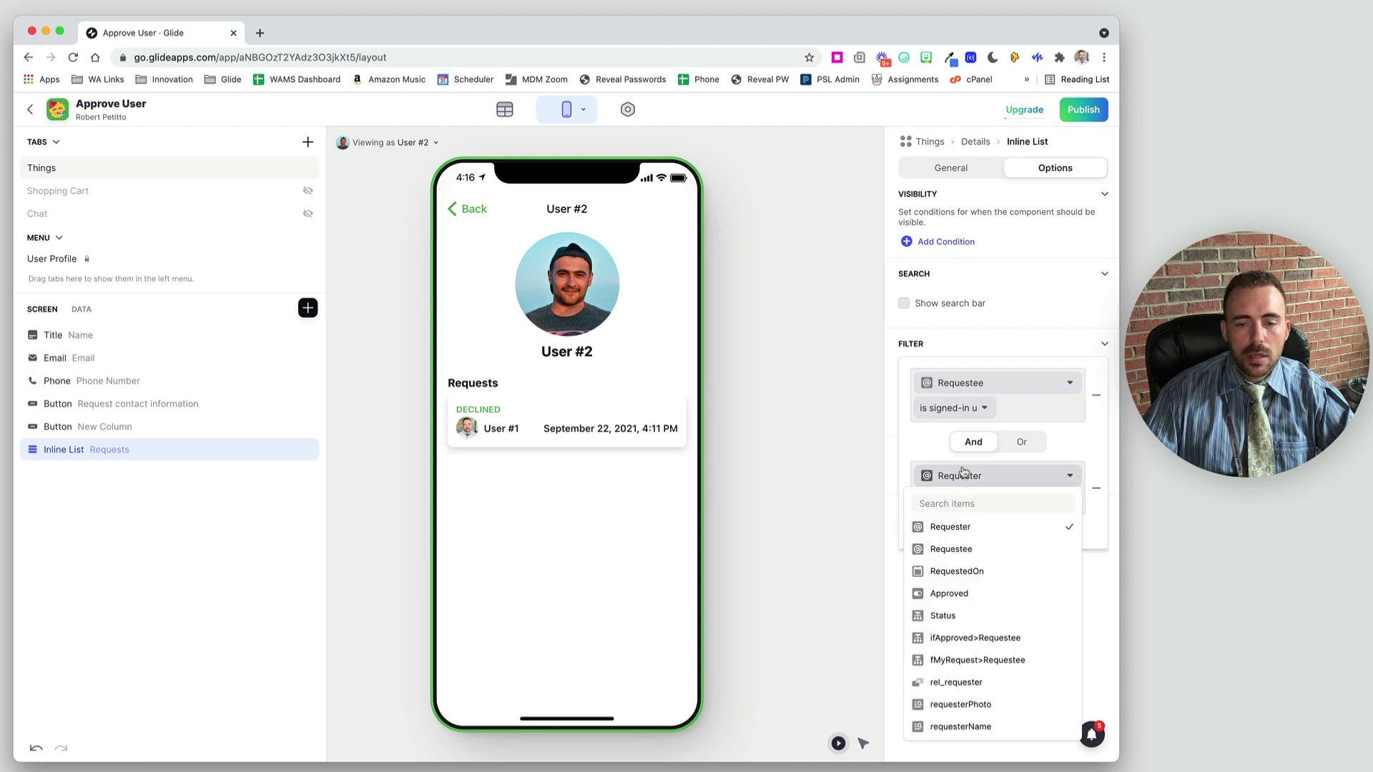
left_click(1003, 616)
left_click(989, 510)
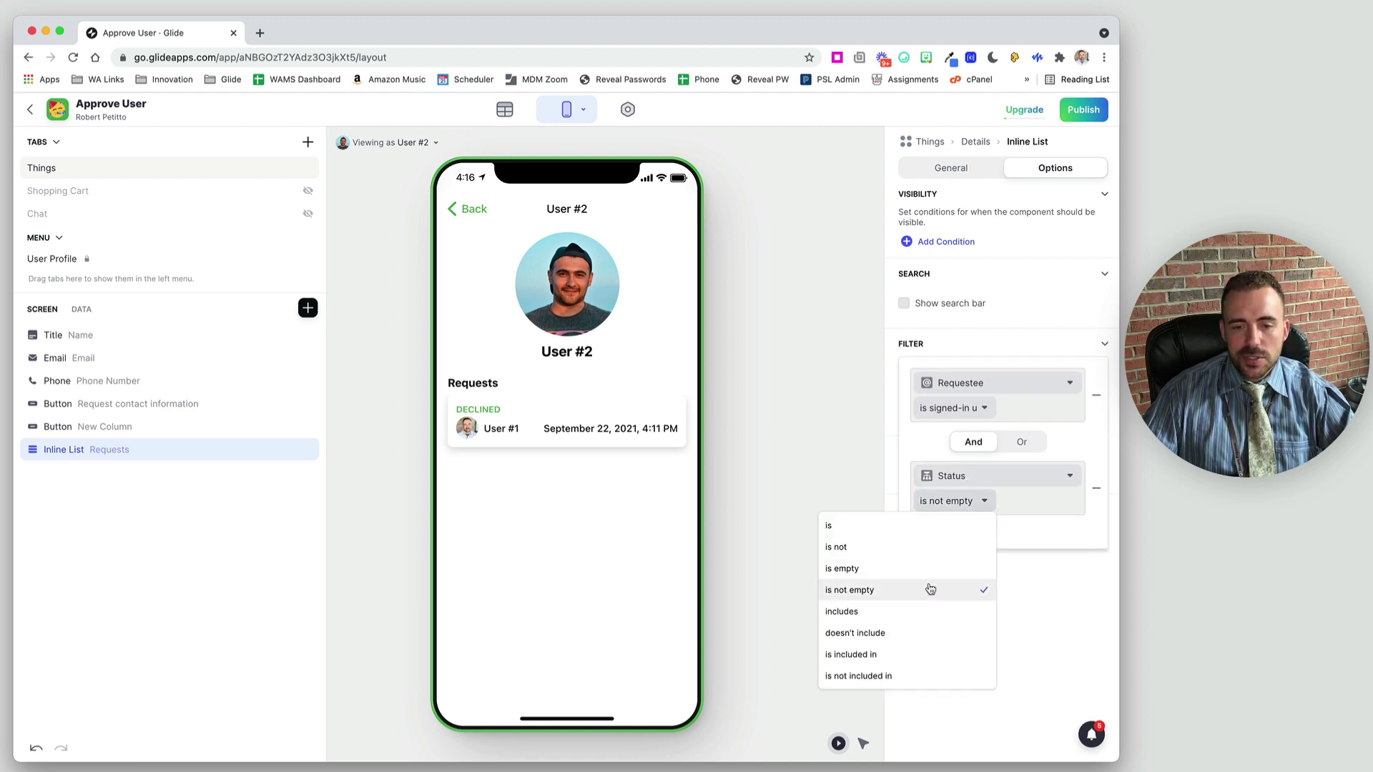
left_click(929, 608)
type("new")
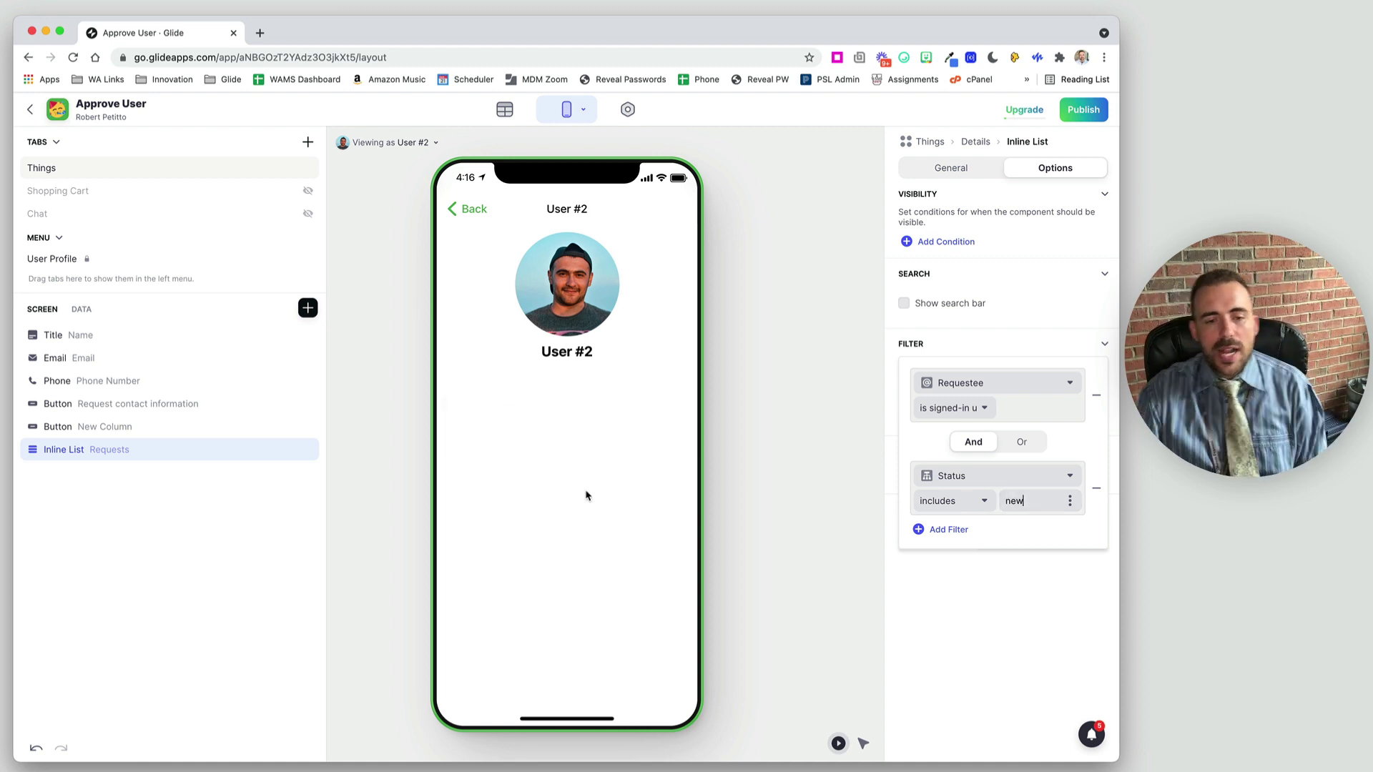
left_click(588, 503)
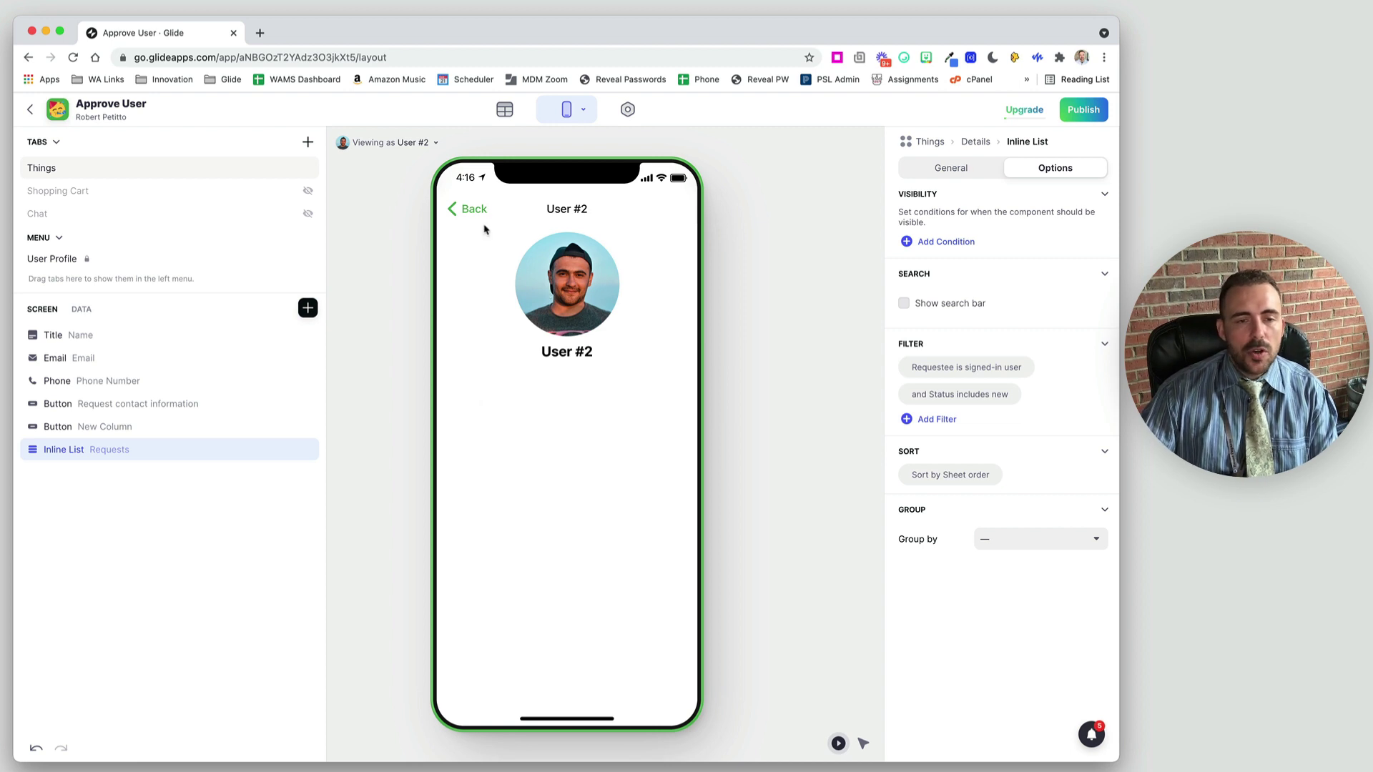
Preview the app as User #1 and check the declined request's details from User #2's profile.
left_click(411, 141)
left_click(386, 220)
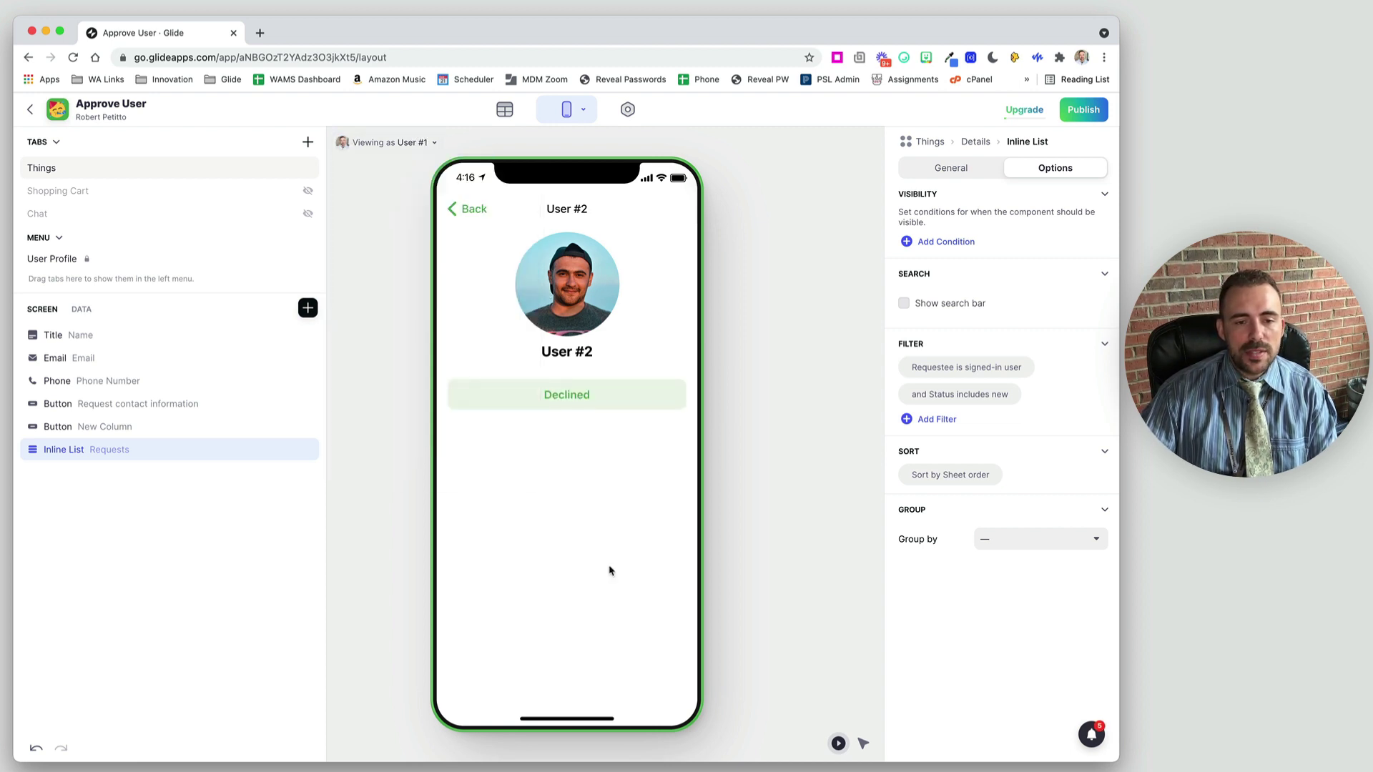
left_click(579, 401)
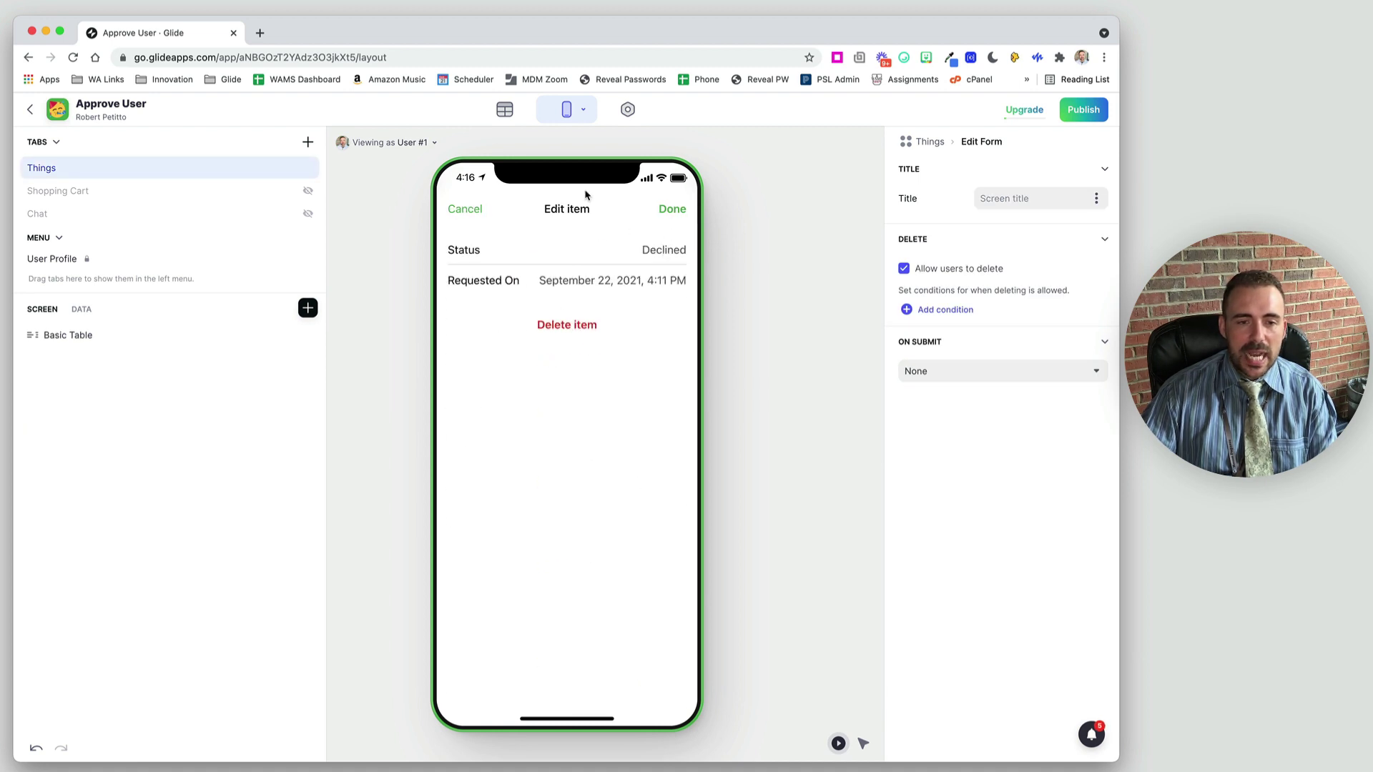
left_click(676, 208)
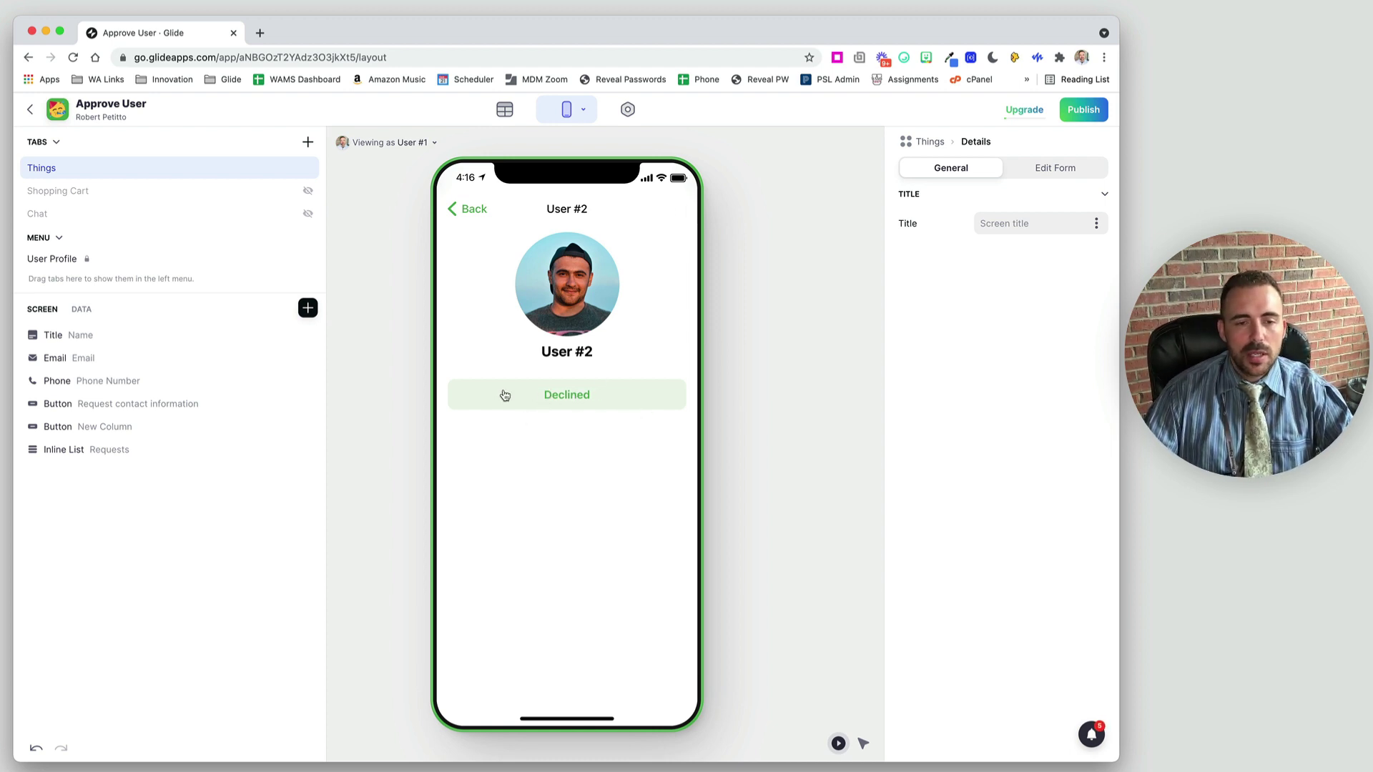
Request contact information from User #3 as User #1 and check the pending request's details.
left_click(476, 209)
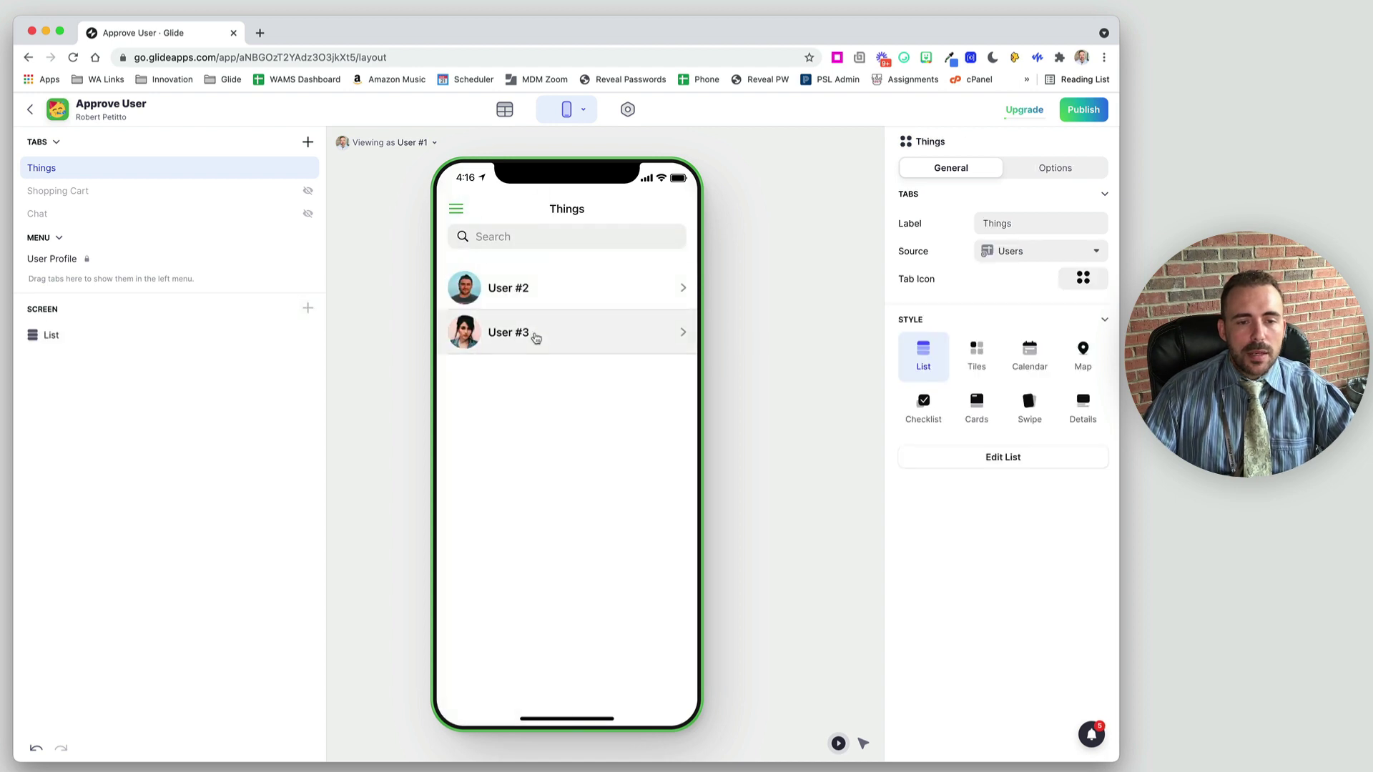
left_click(535, 336)
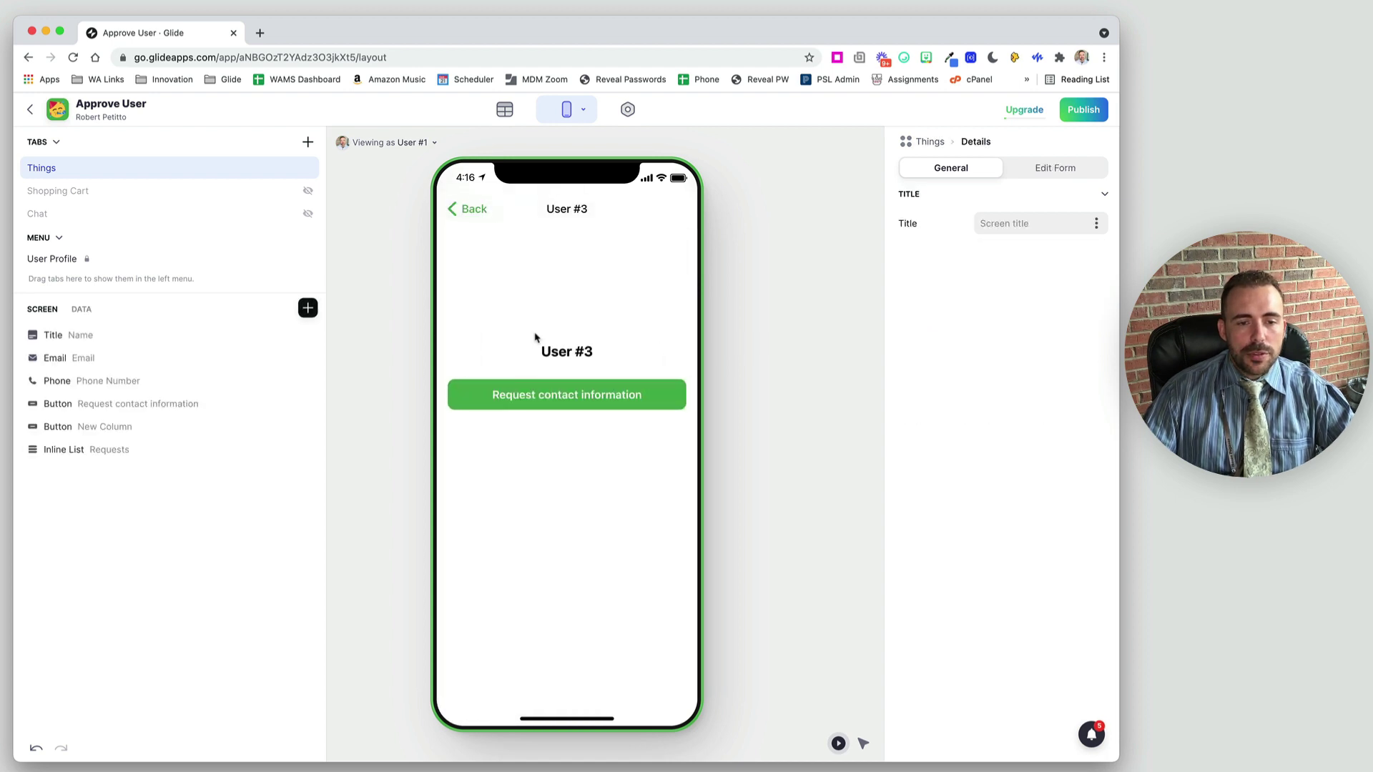
left_click(562, 401)
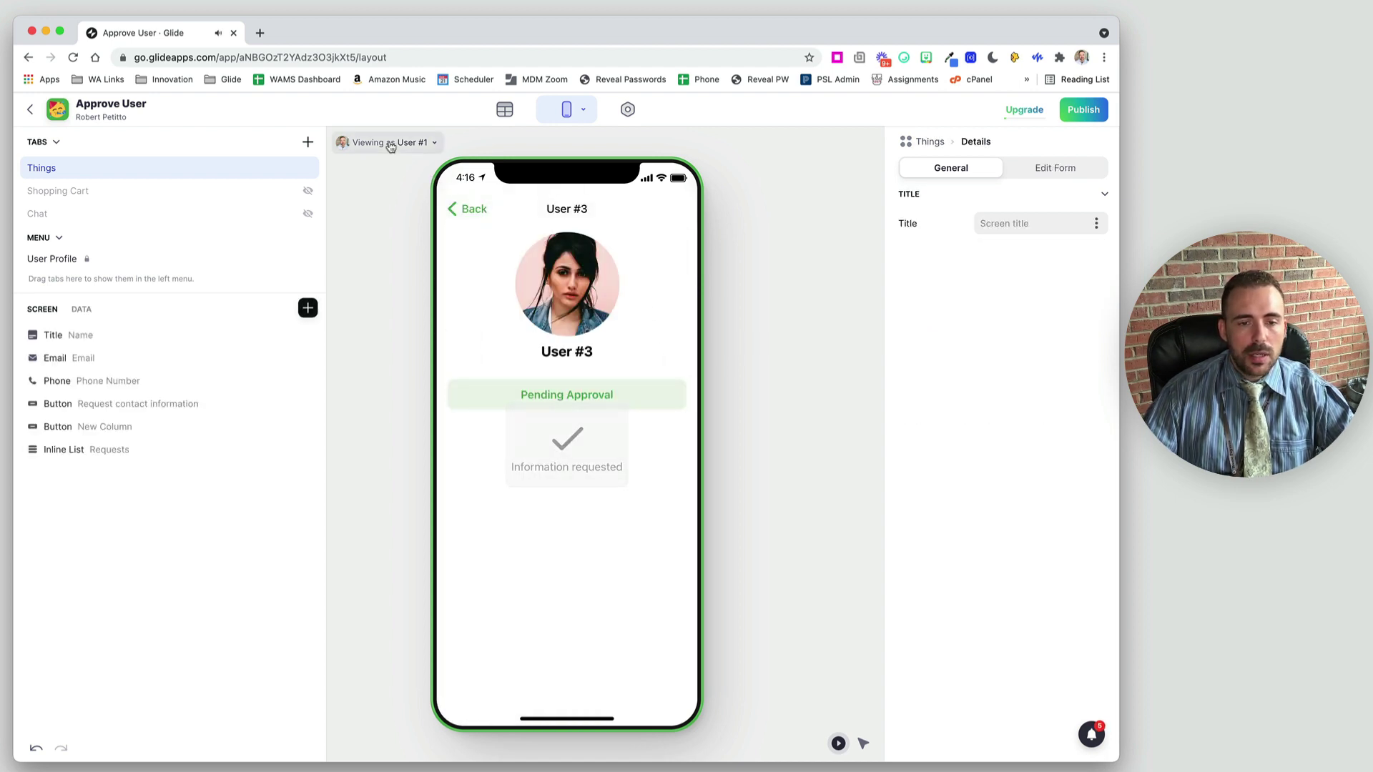
left_click(602, 395)
left_click(676, 209)
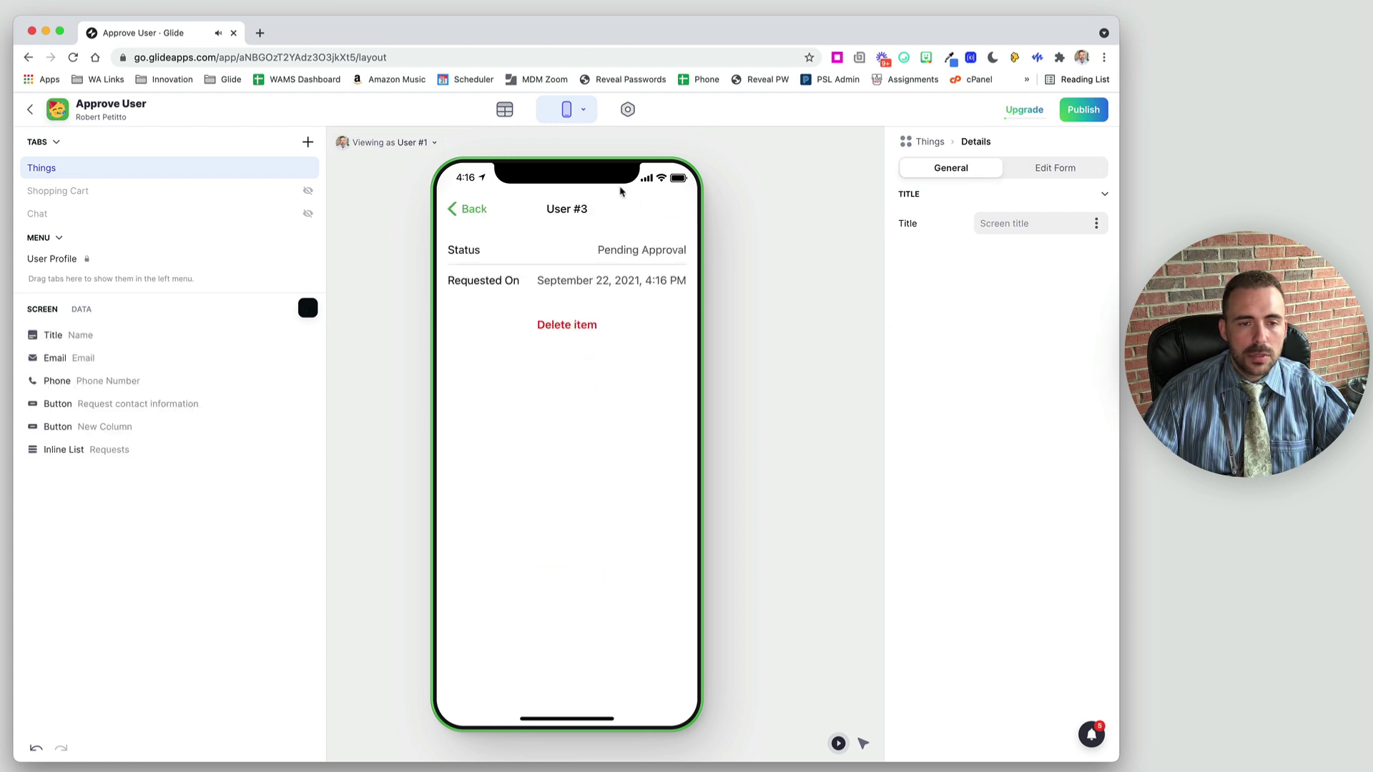
Approve User #1's contact request while previewing the app as User #3, and switch the preview back to User #1.
left_click(421, 146)
left_click(420, 263)
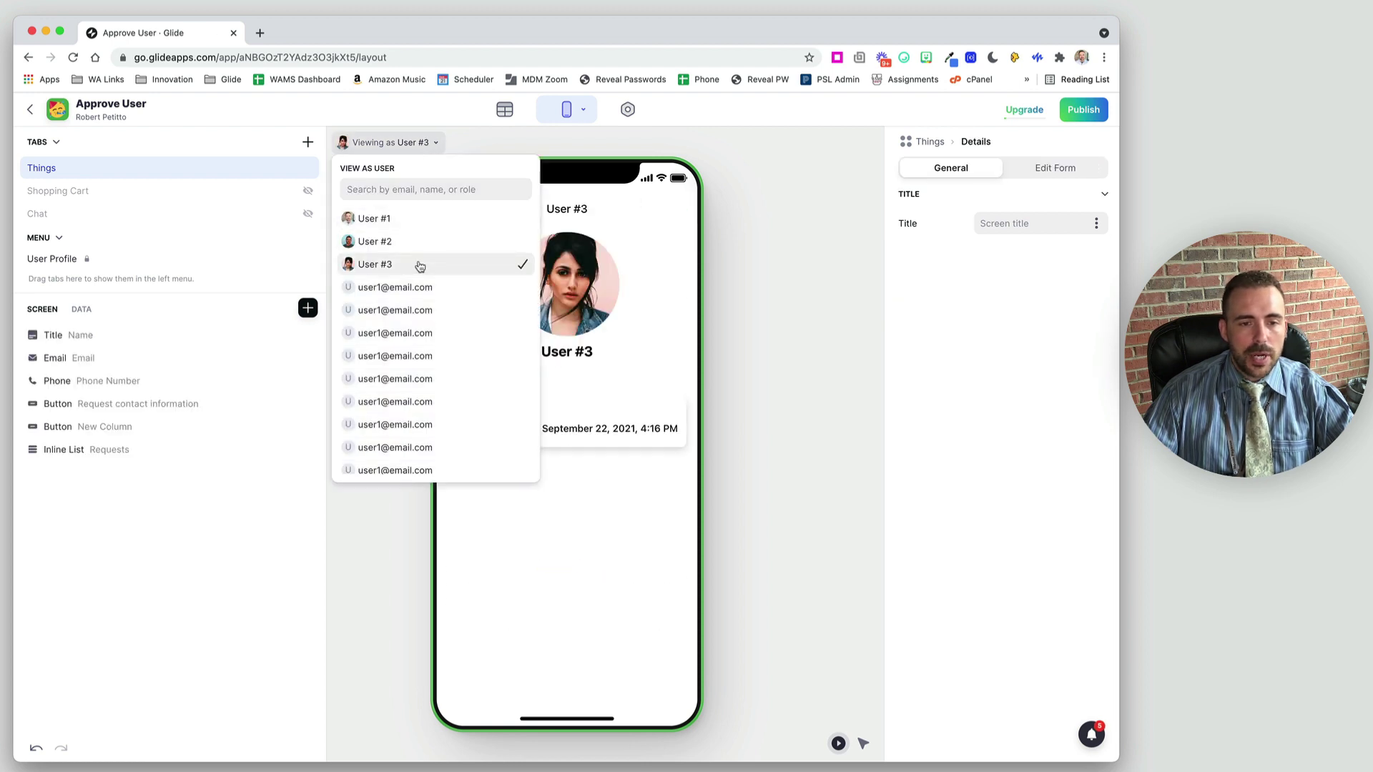
left_click(613, 591)
left_click(540, 427)
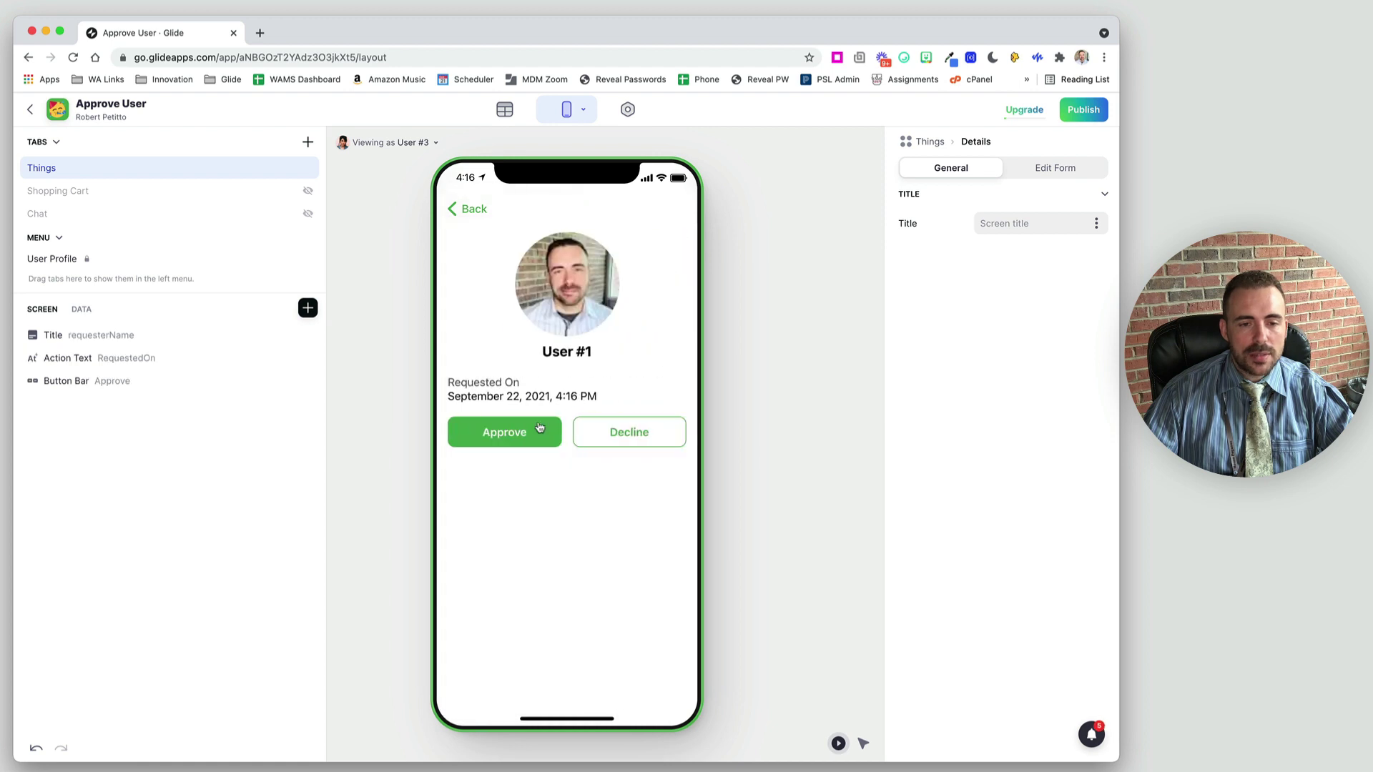
left_click(503, 432)
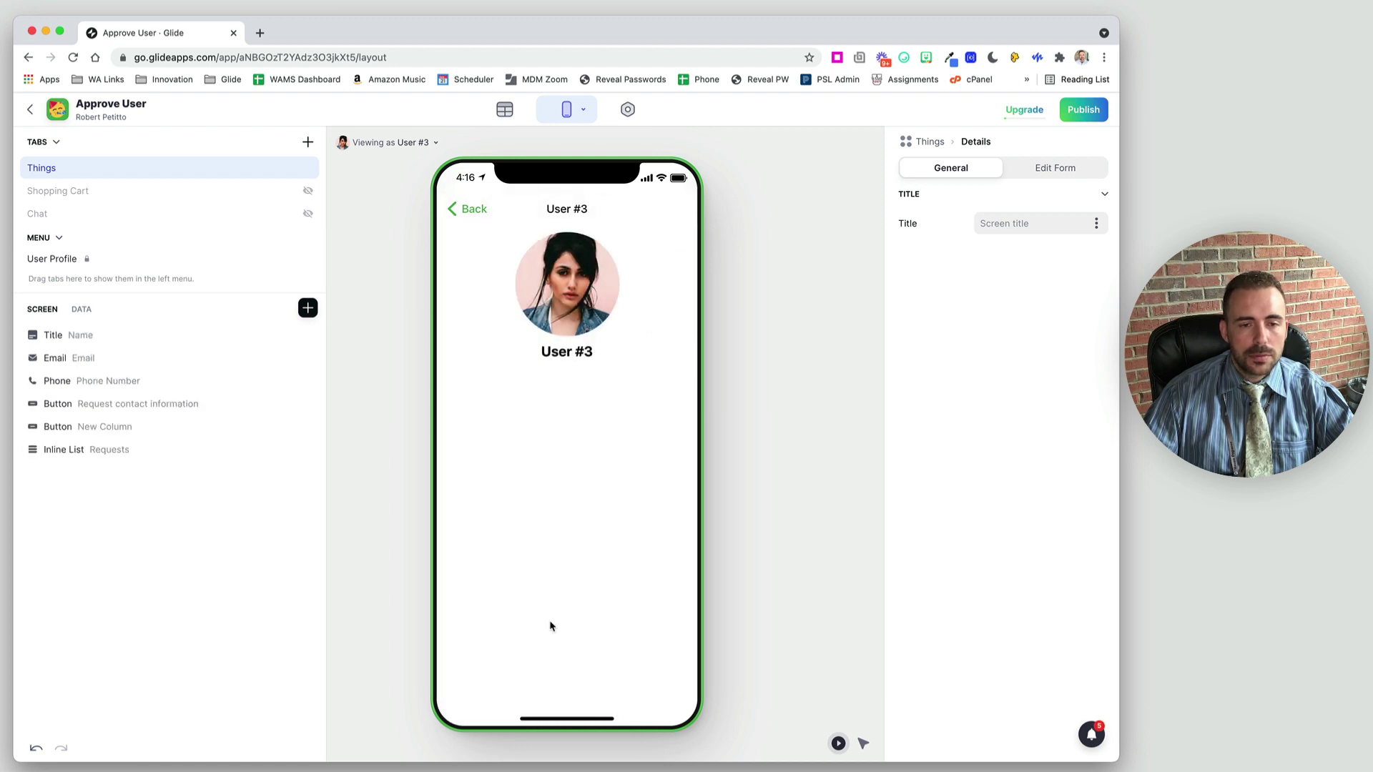
left_click(420, 143)
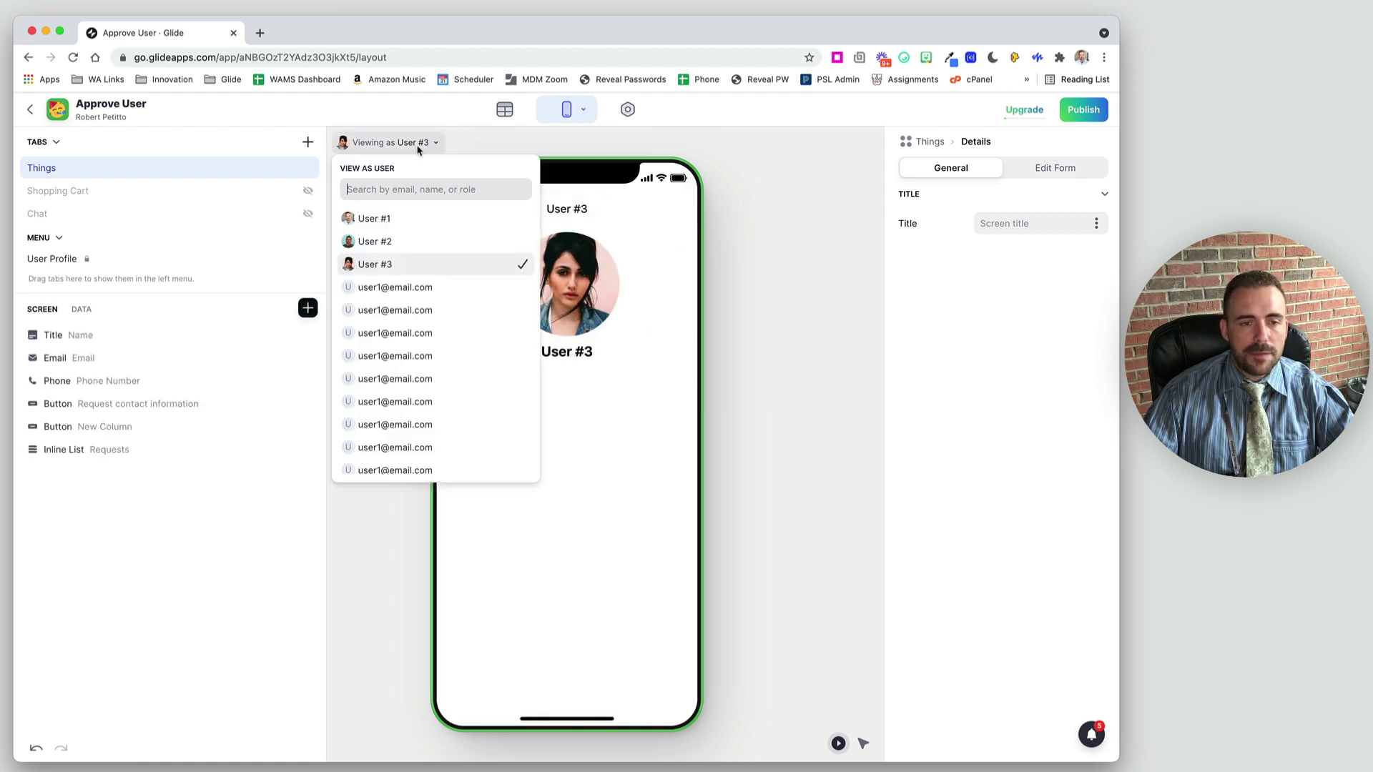
left_click(398, 218)
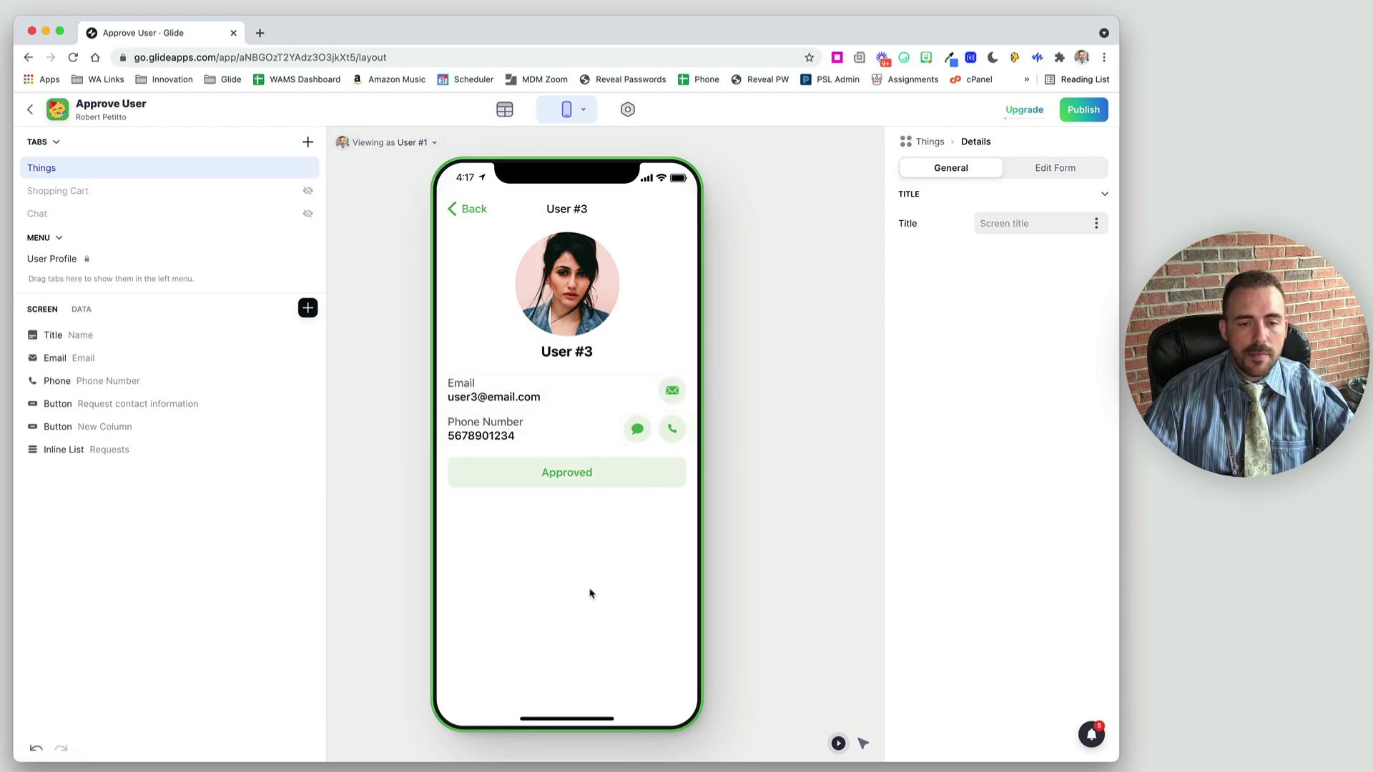
Add a second visibility condition to the status button so it shows only when New Column doesn't include "approved".
left_click(574, 484)
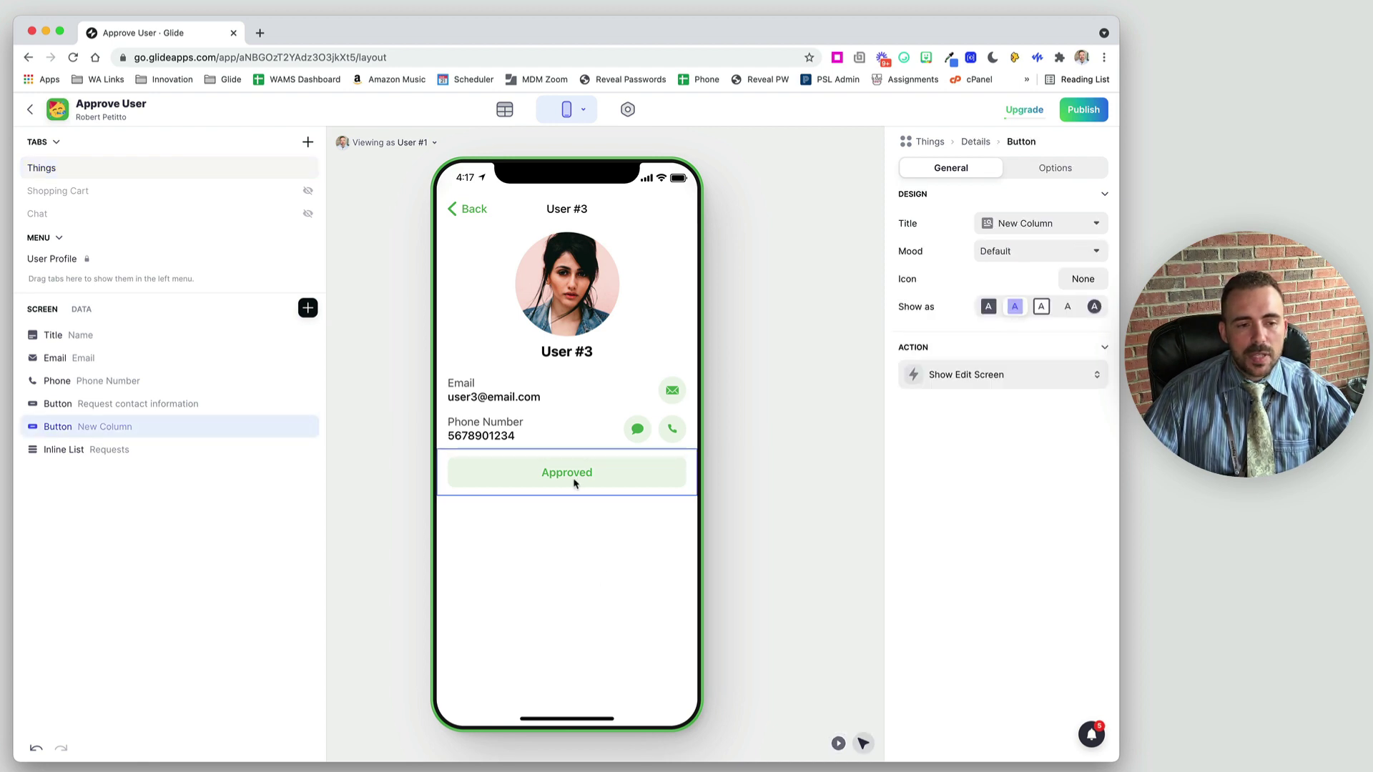
left_click(1055, 167)
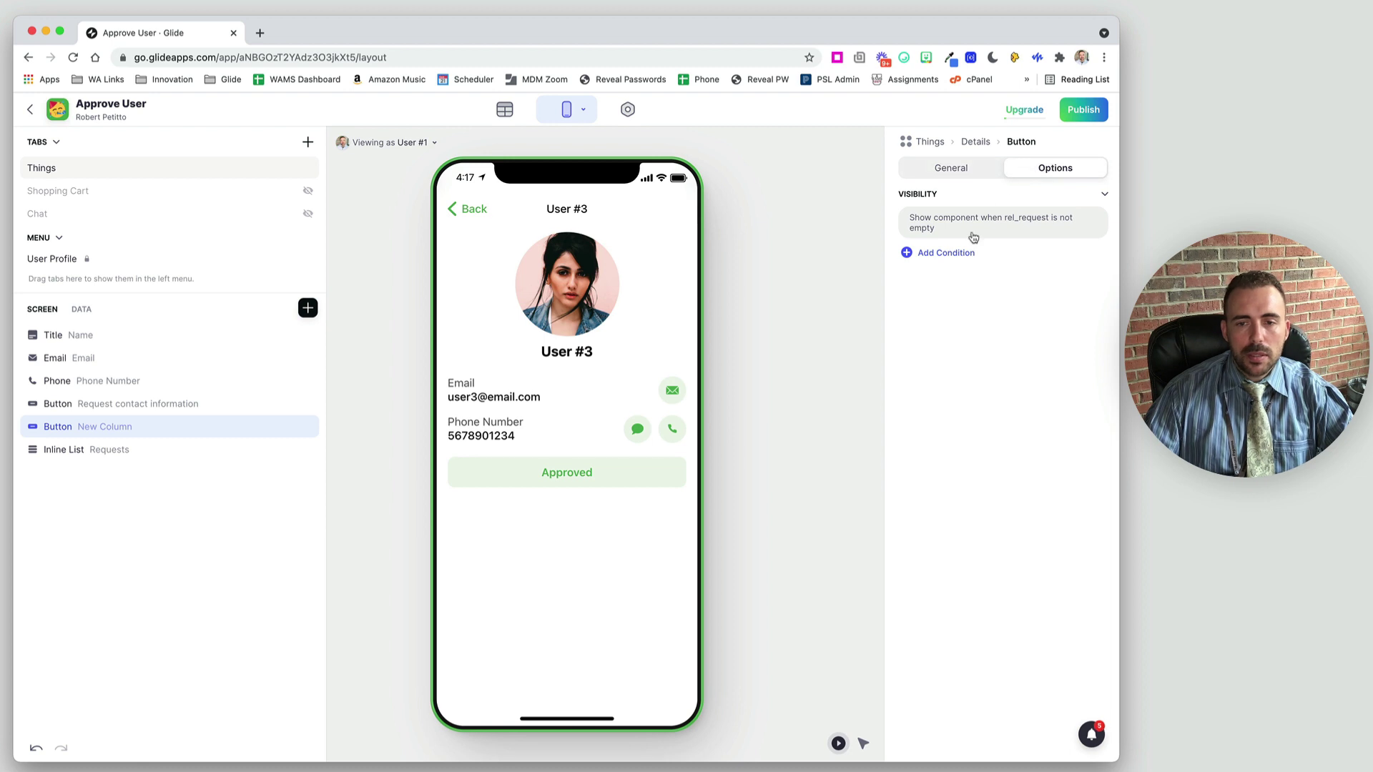
left_click(994, 221)
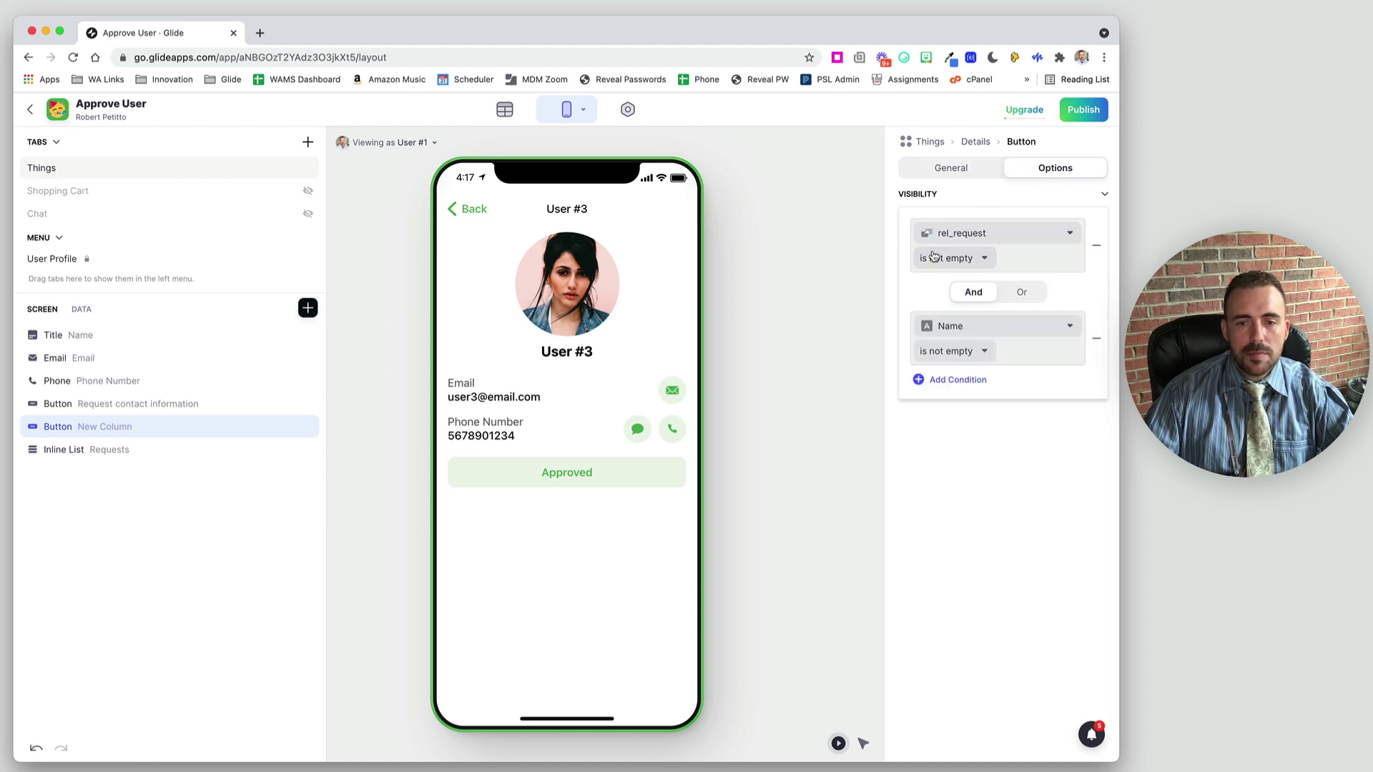
left_click(989, 327)
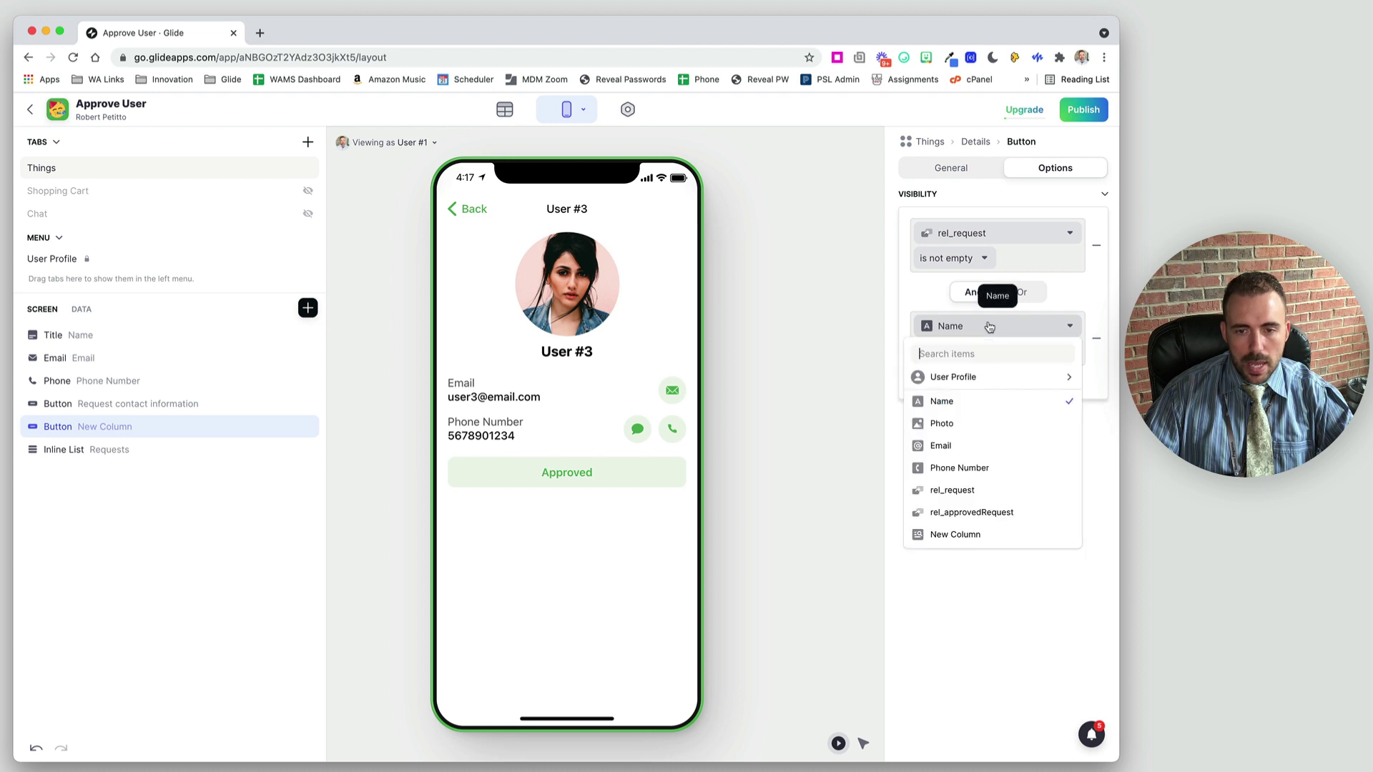
left_click(987, 534)
left_click(960, 353)
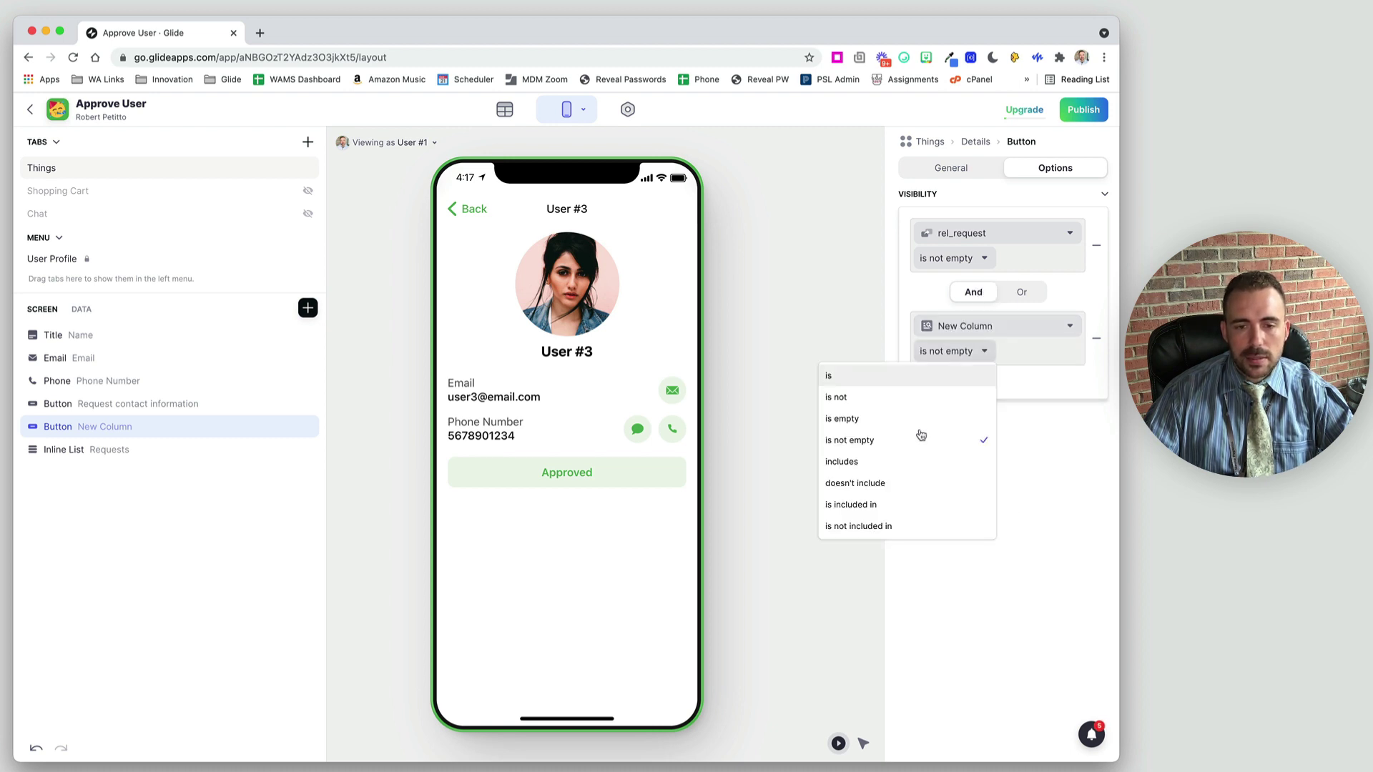
left_click(917, 482)
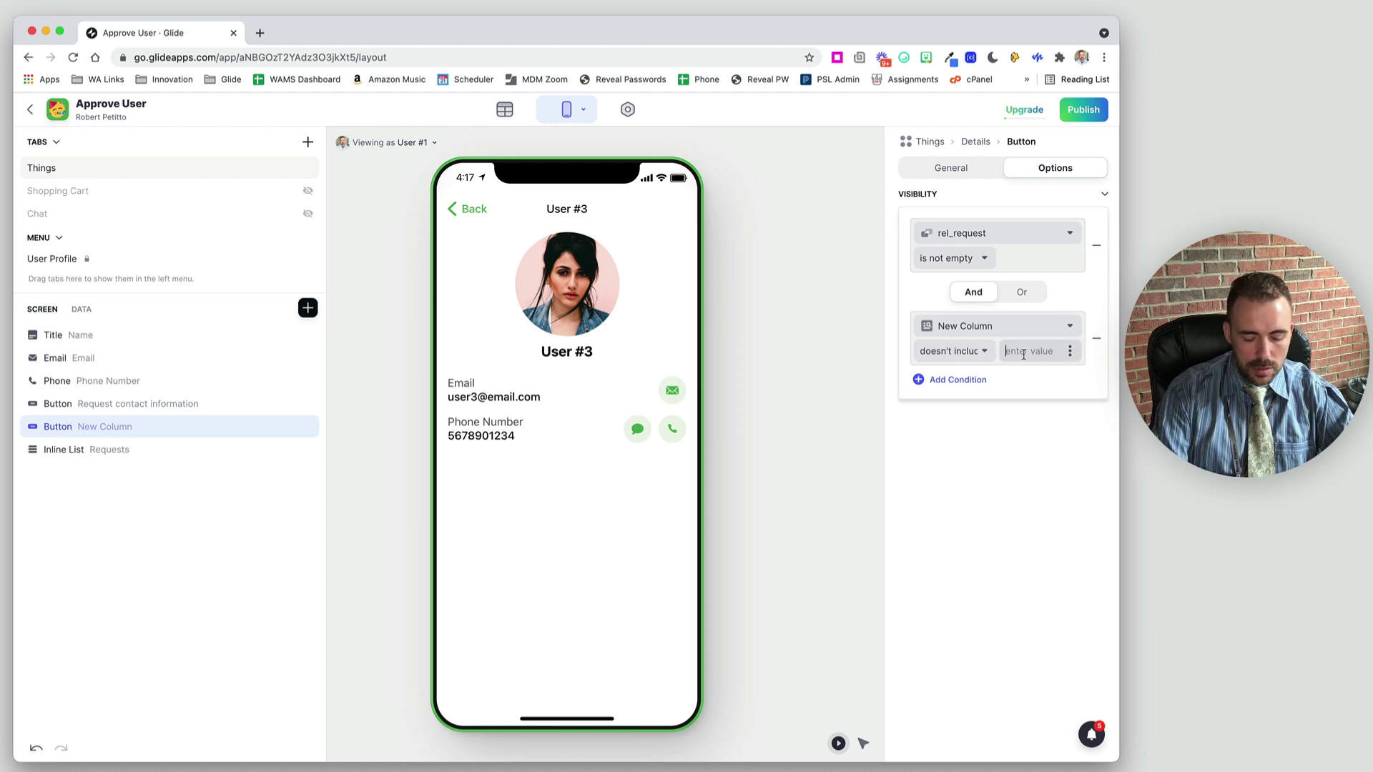
left_click(1024, 354)
type("approved")
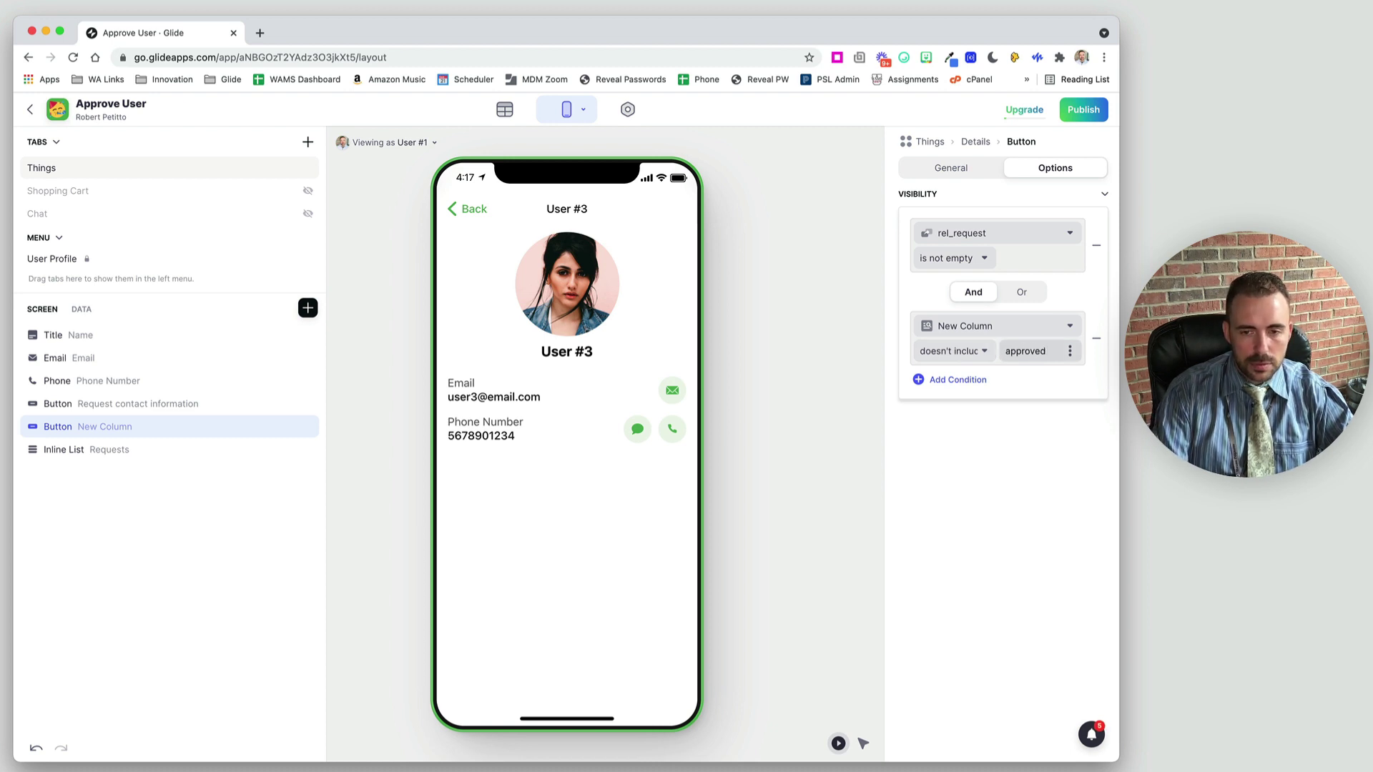
left_click(574, 584)
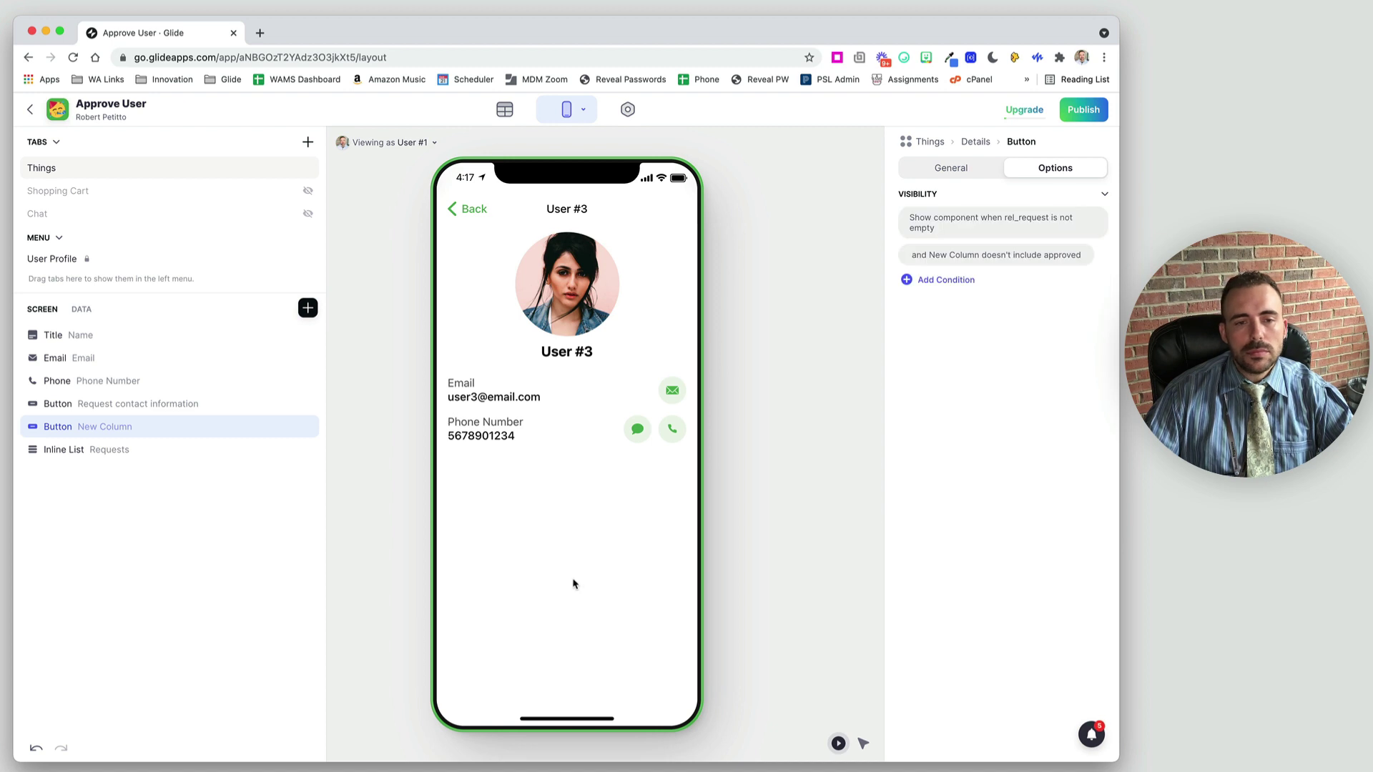
Check the detail screens of User #2 and User #3 in the preview as User #1.
left_click(469, 209)
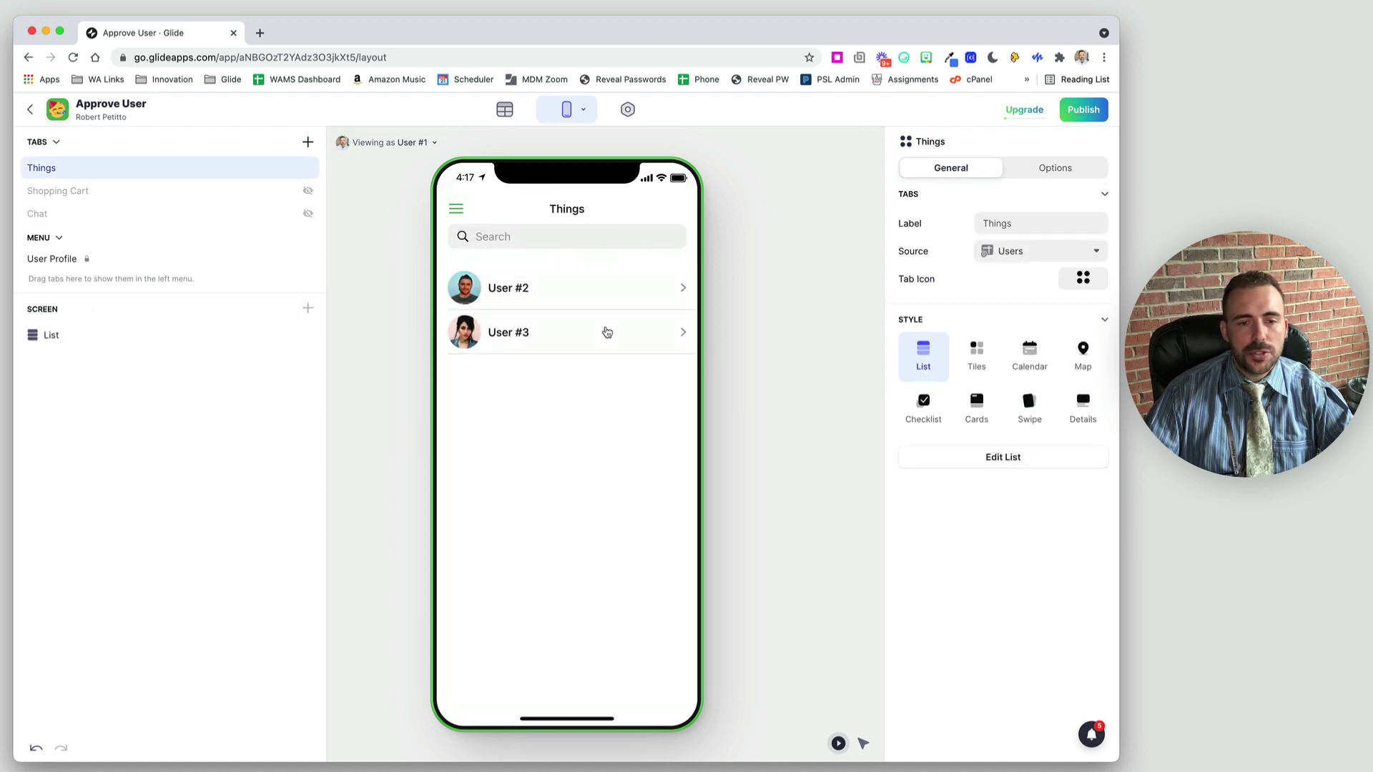
left_click(572, 290)
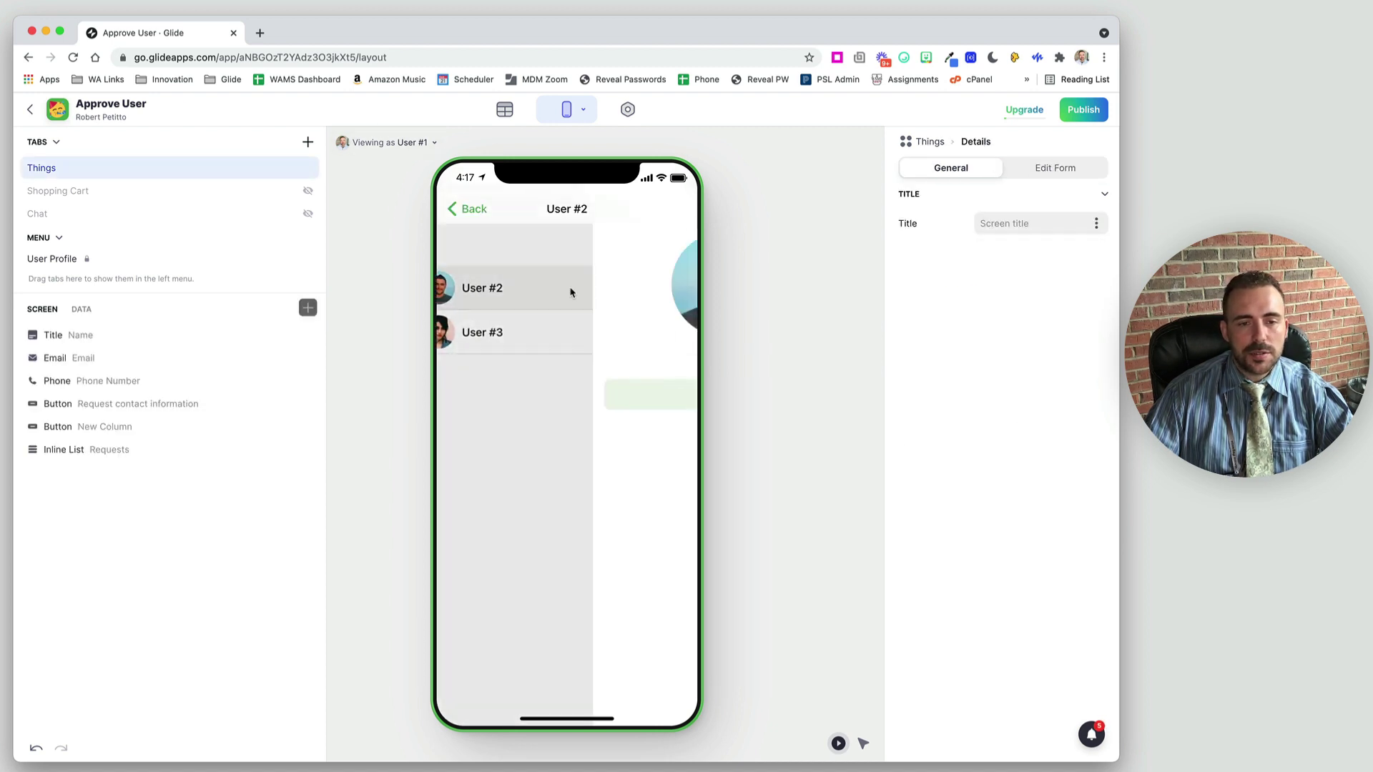
left_click(469, 215)
left_click(526, 331)
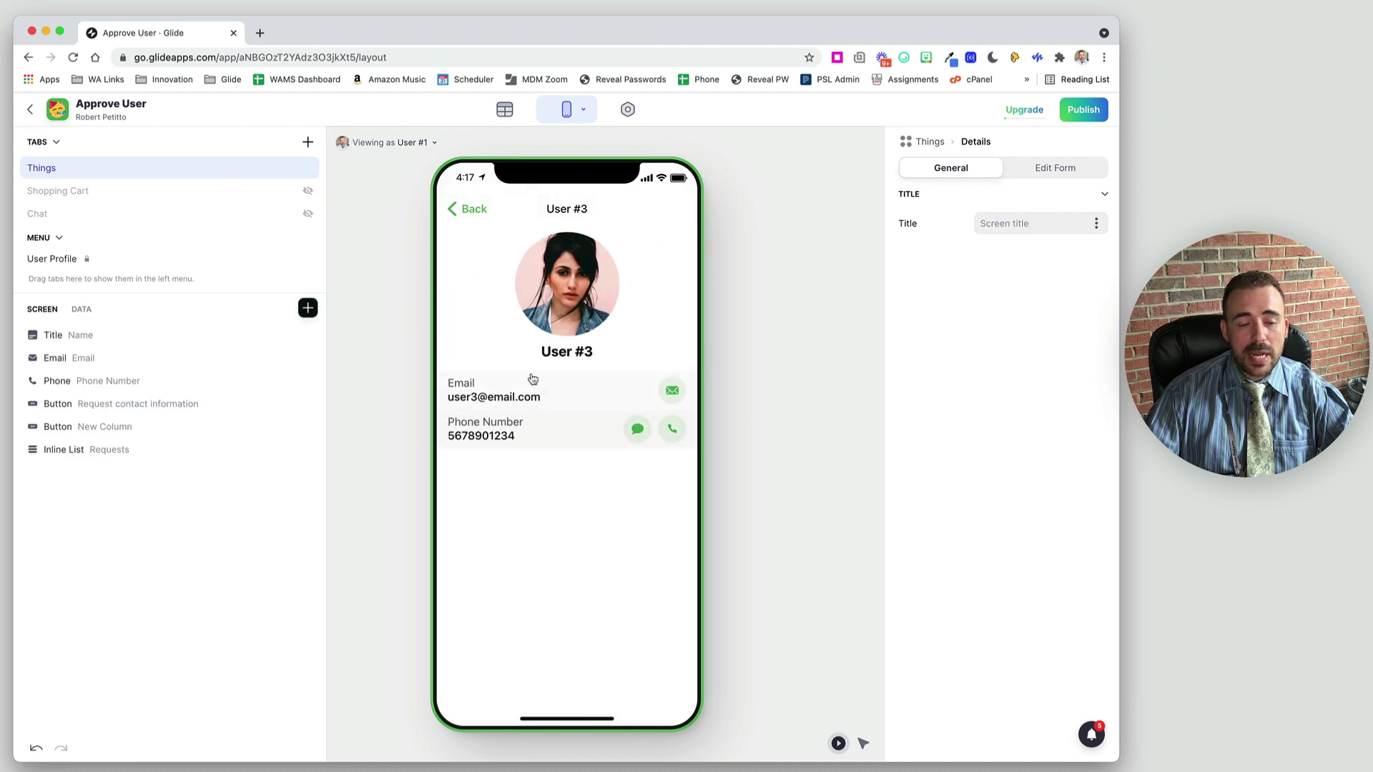